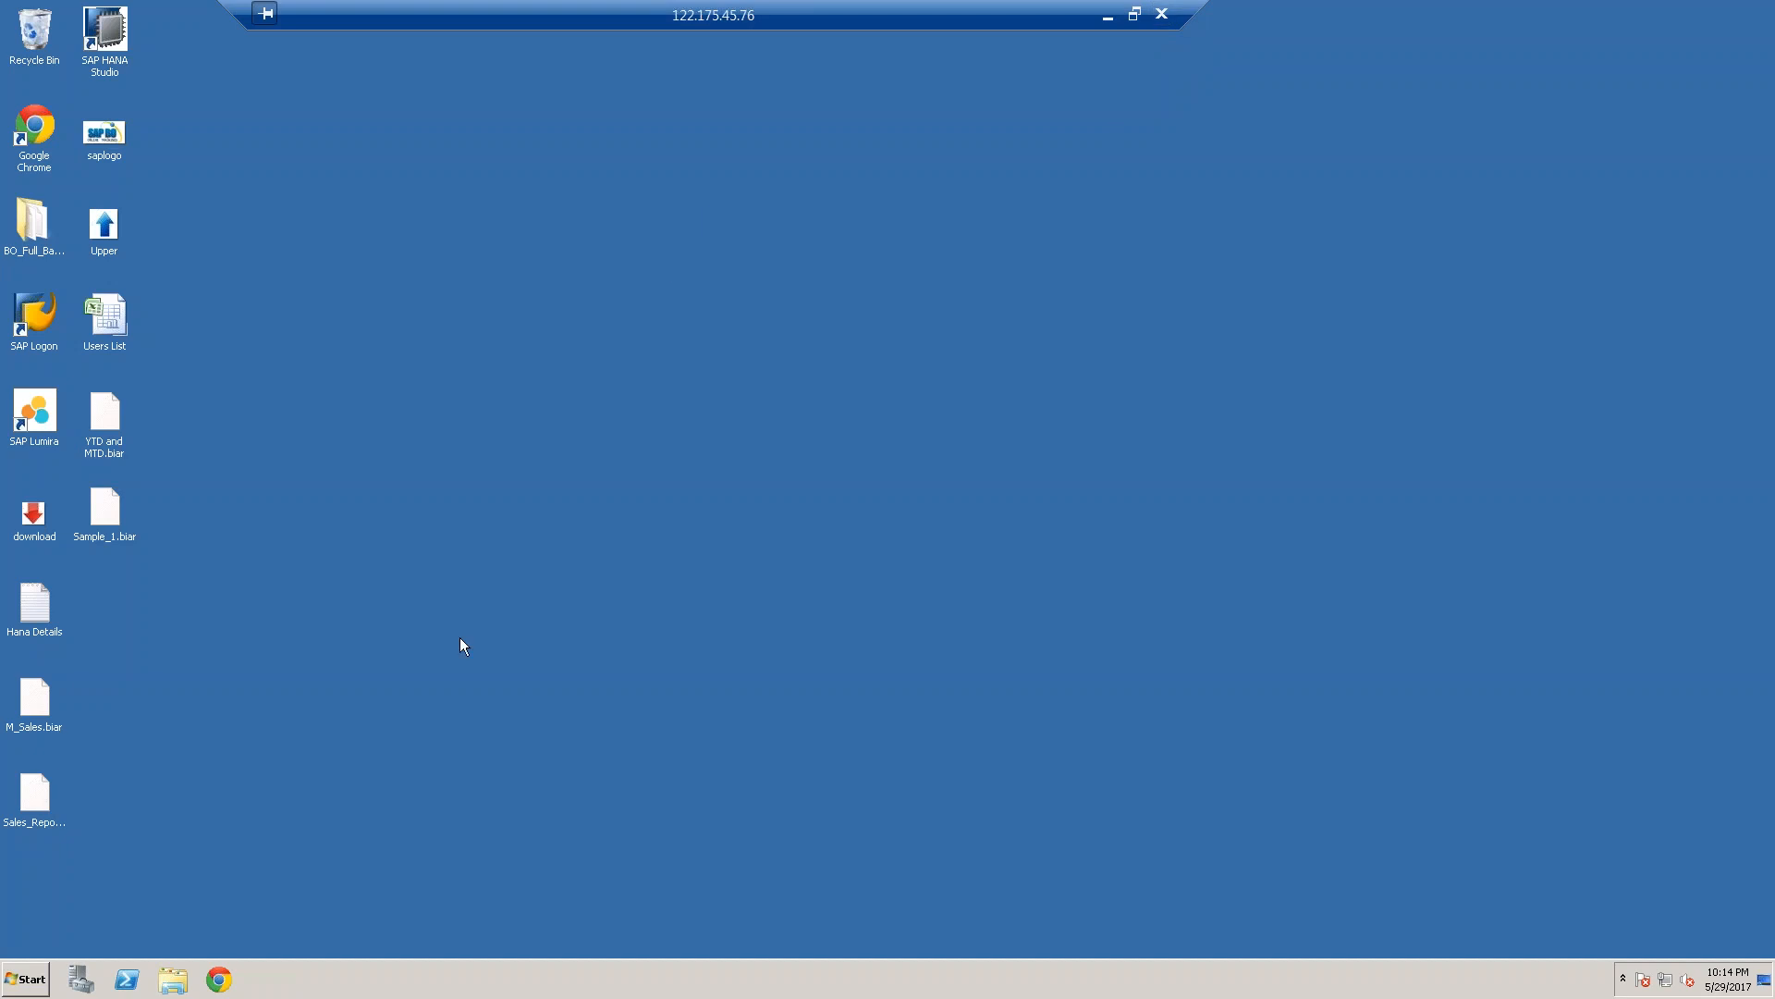
Open the Motors Access database from the BO DB folder on Local Disk (D:)
click(26, 982)
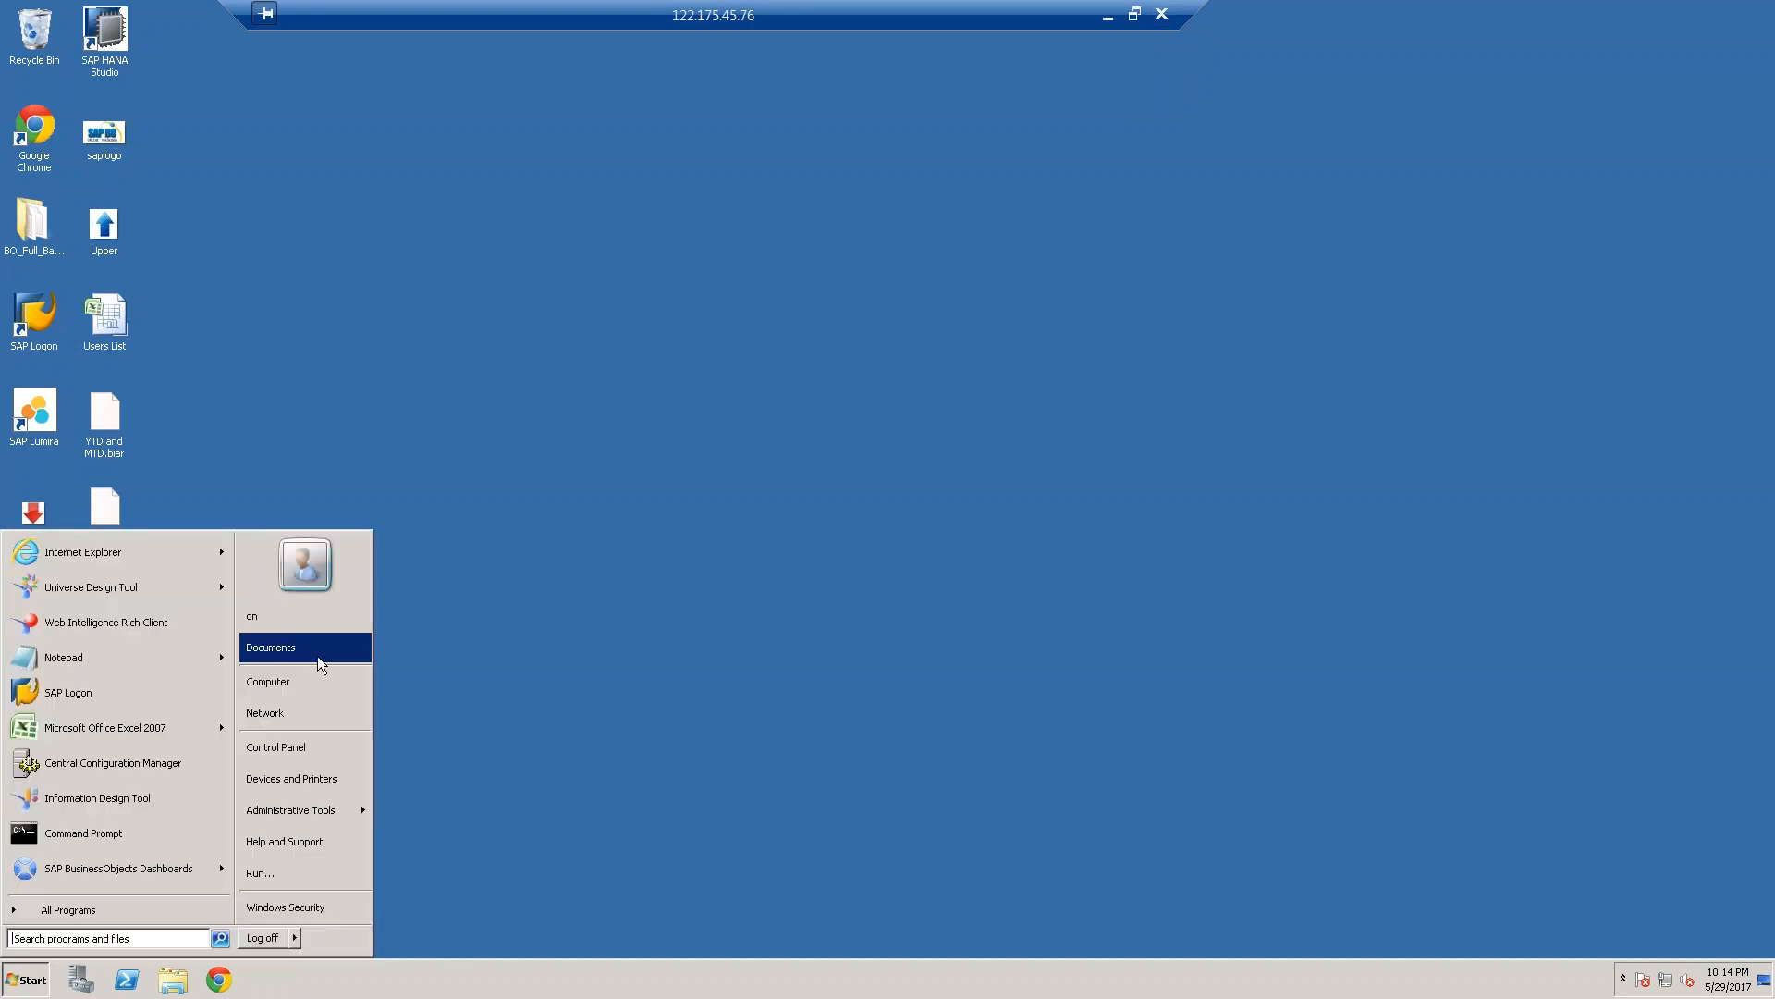
click(301, 684)
double_click(936, 398)
double_click(934, 269)
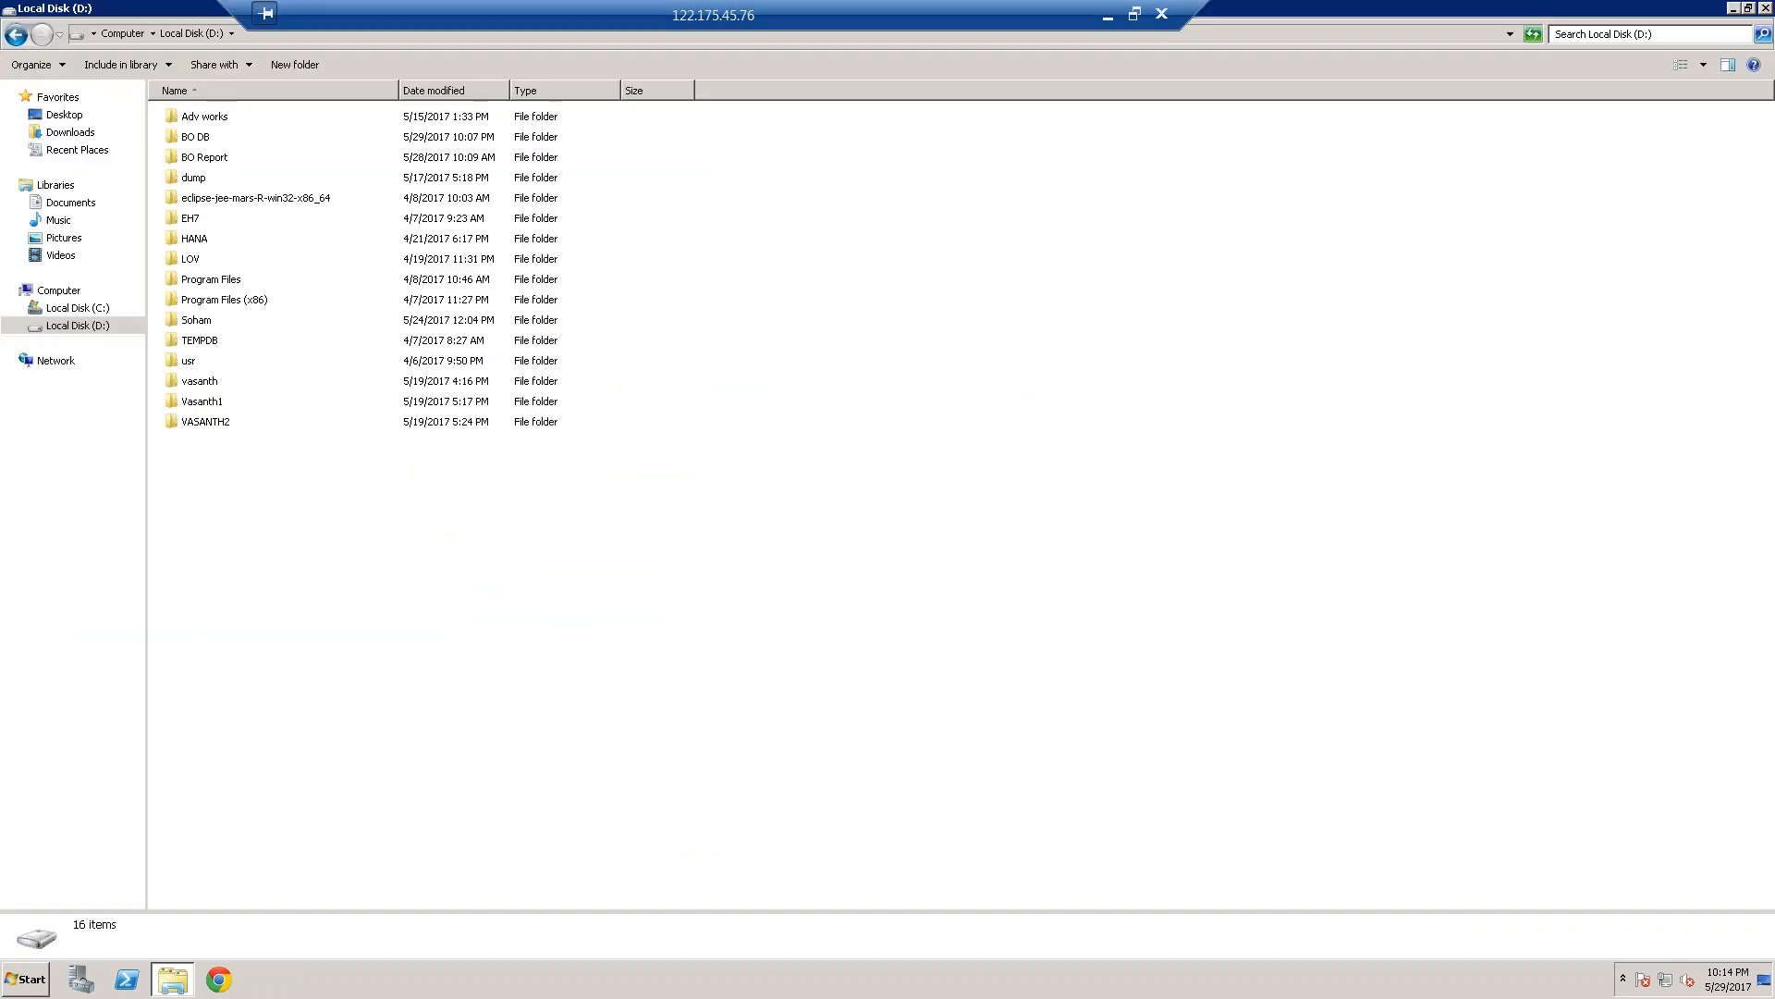
double_click(209, 144)
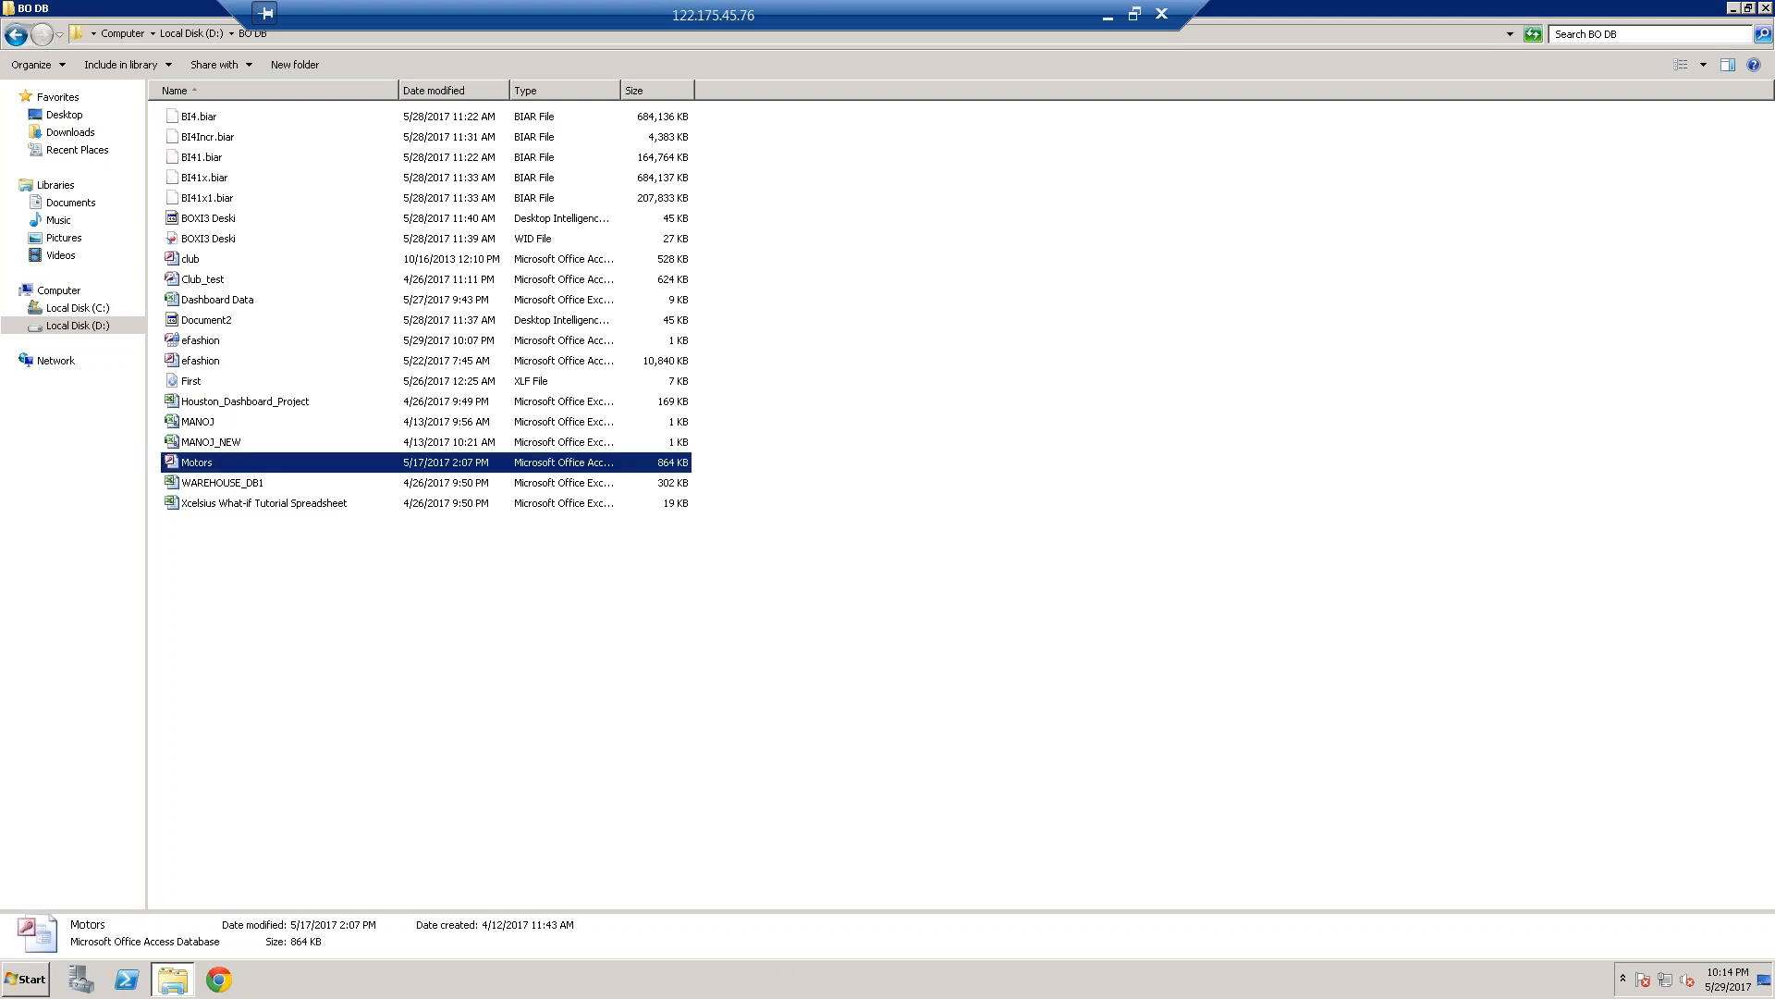
double_click(203, 465)
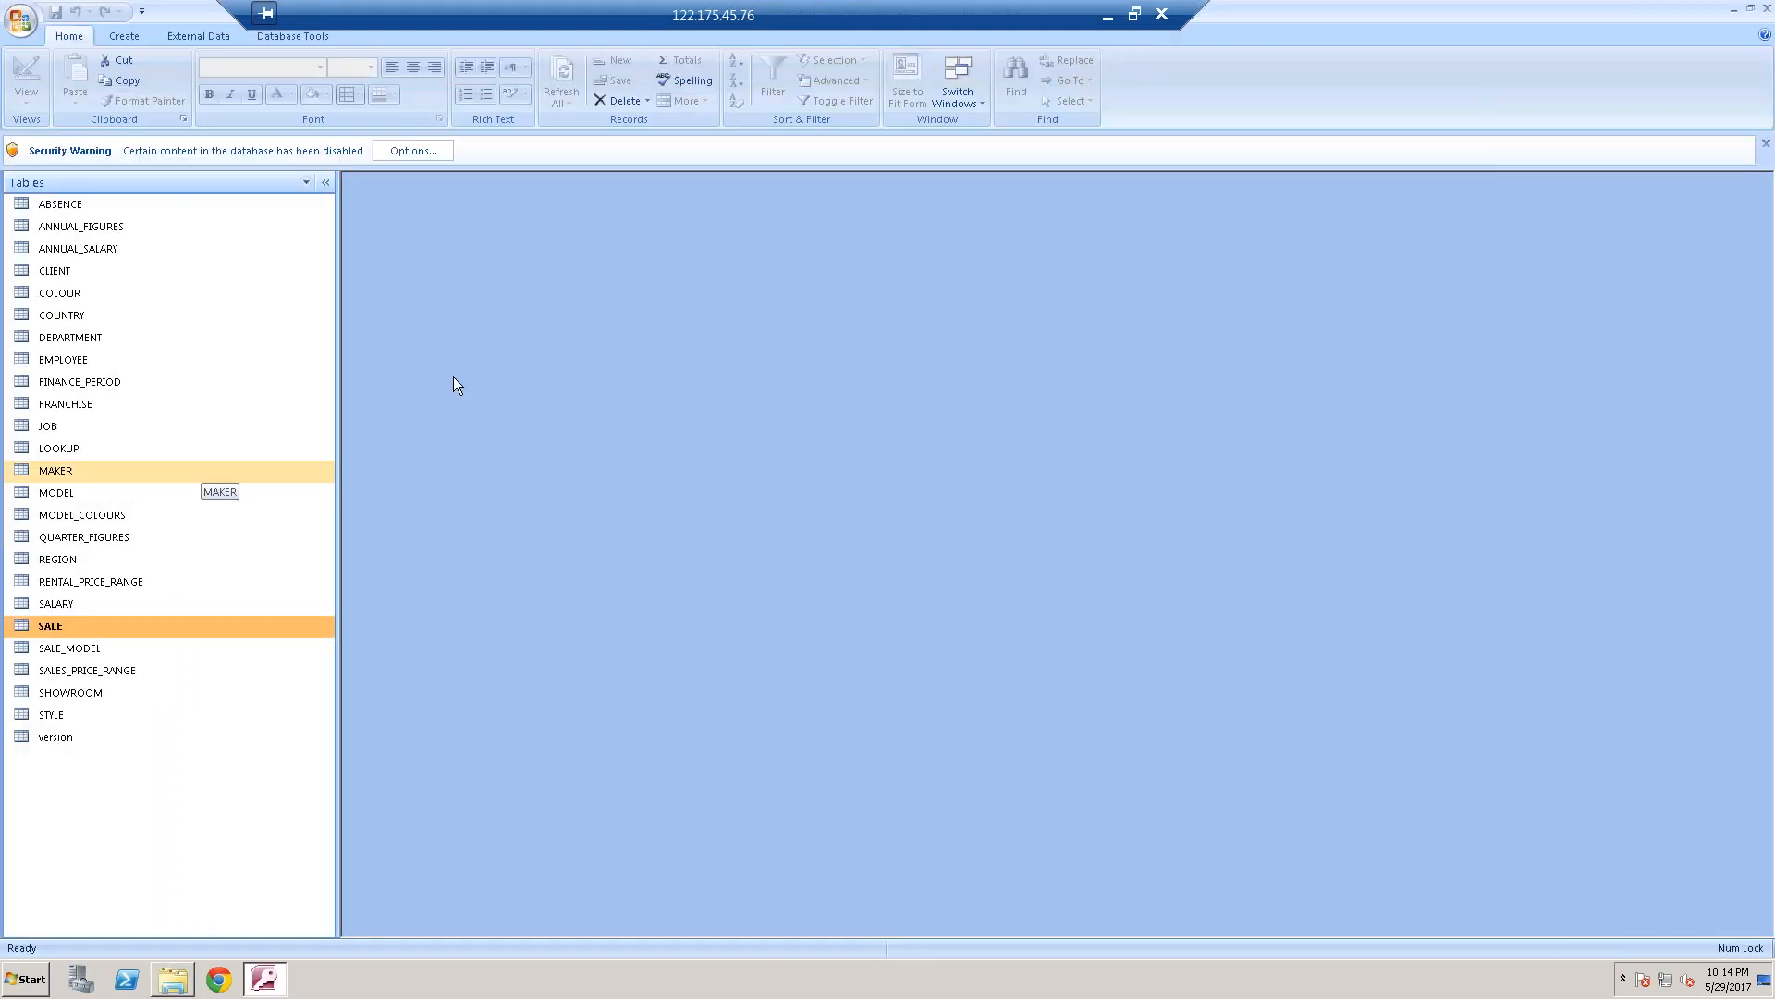
Enable the blocked content in the Motors database through the security options
click(429, 152)
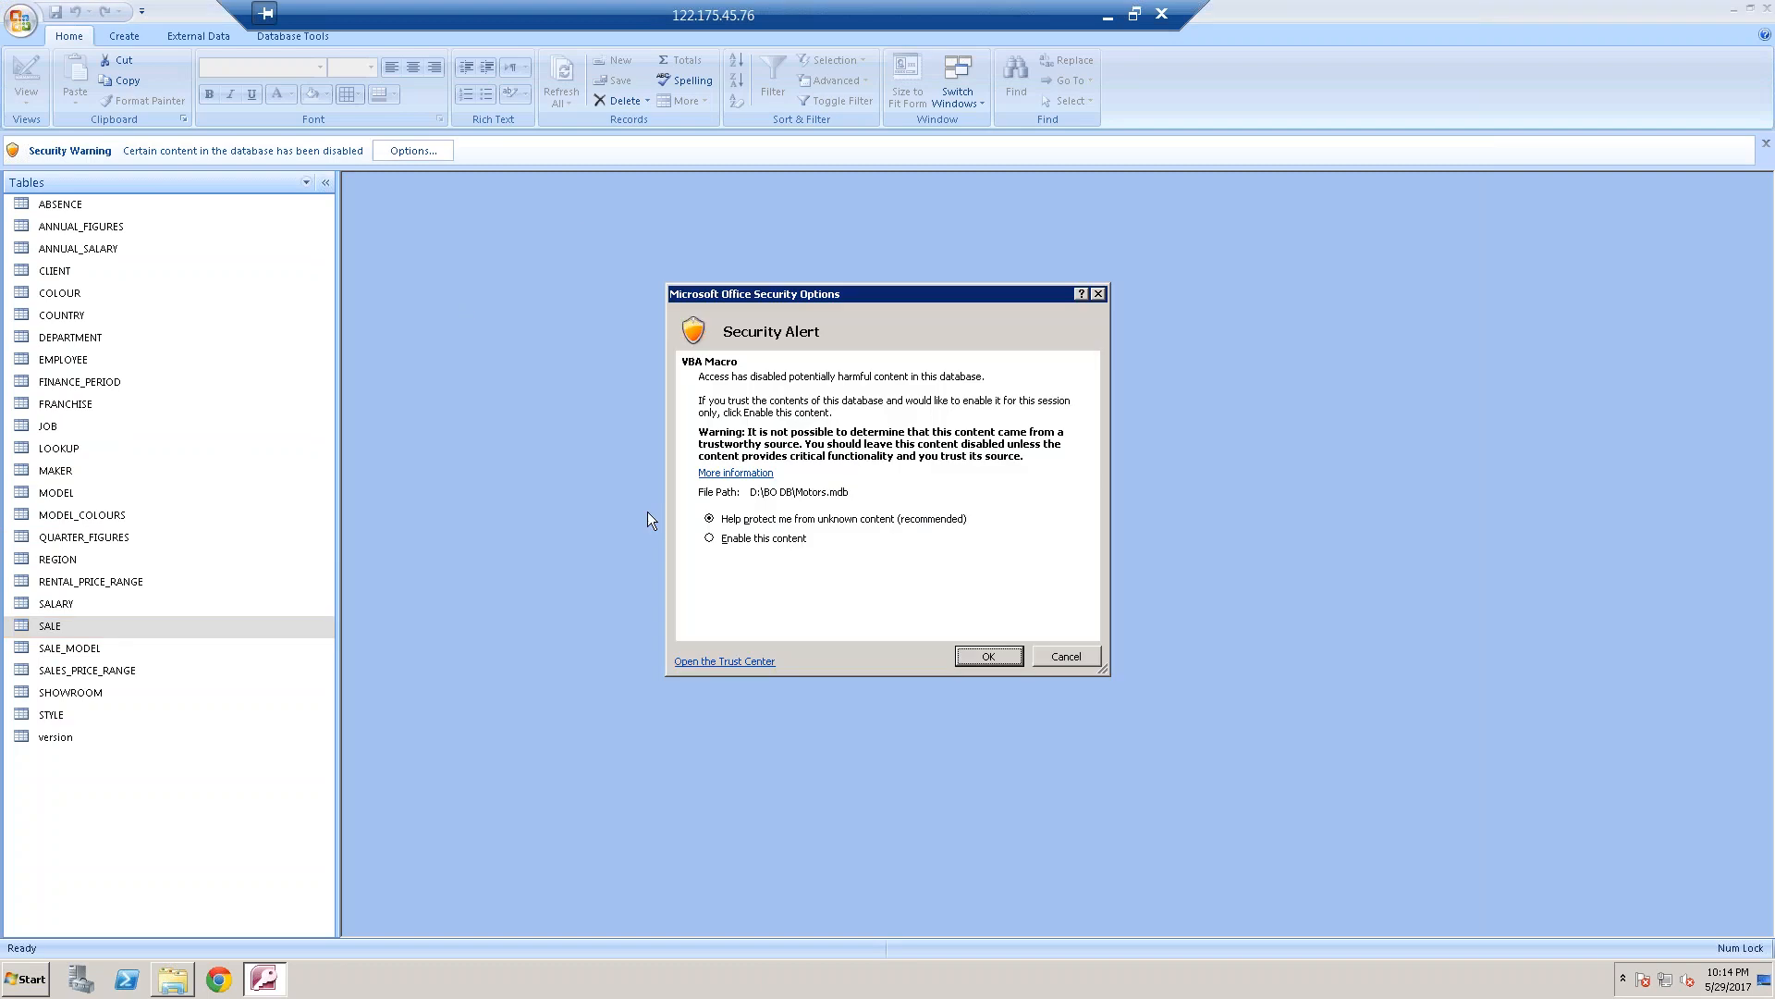
click(728, 544)
click(981, 662)
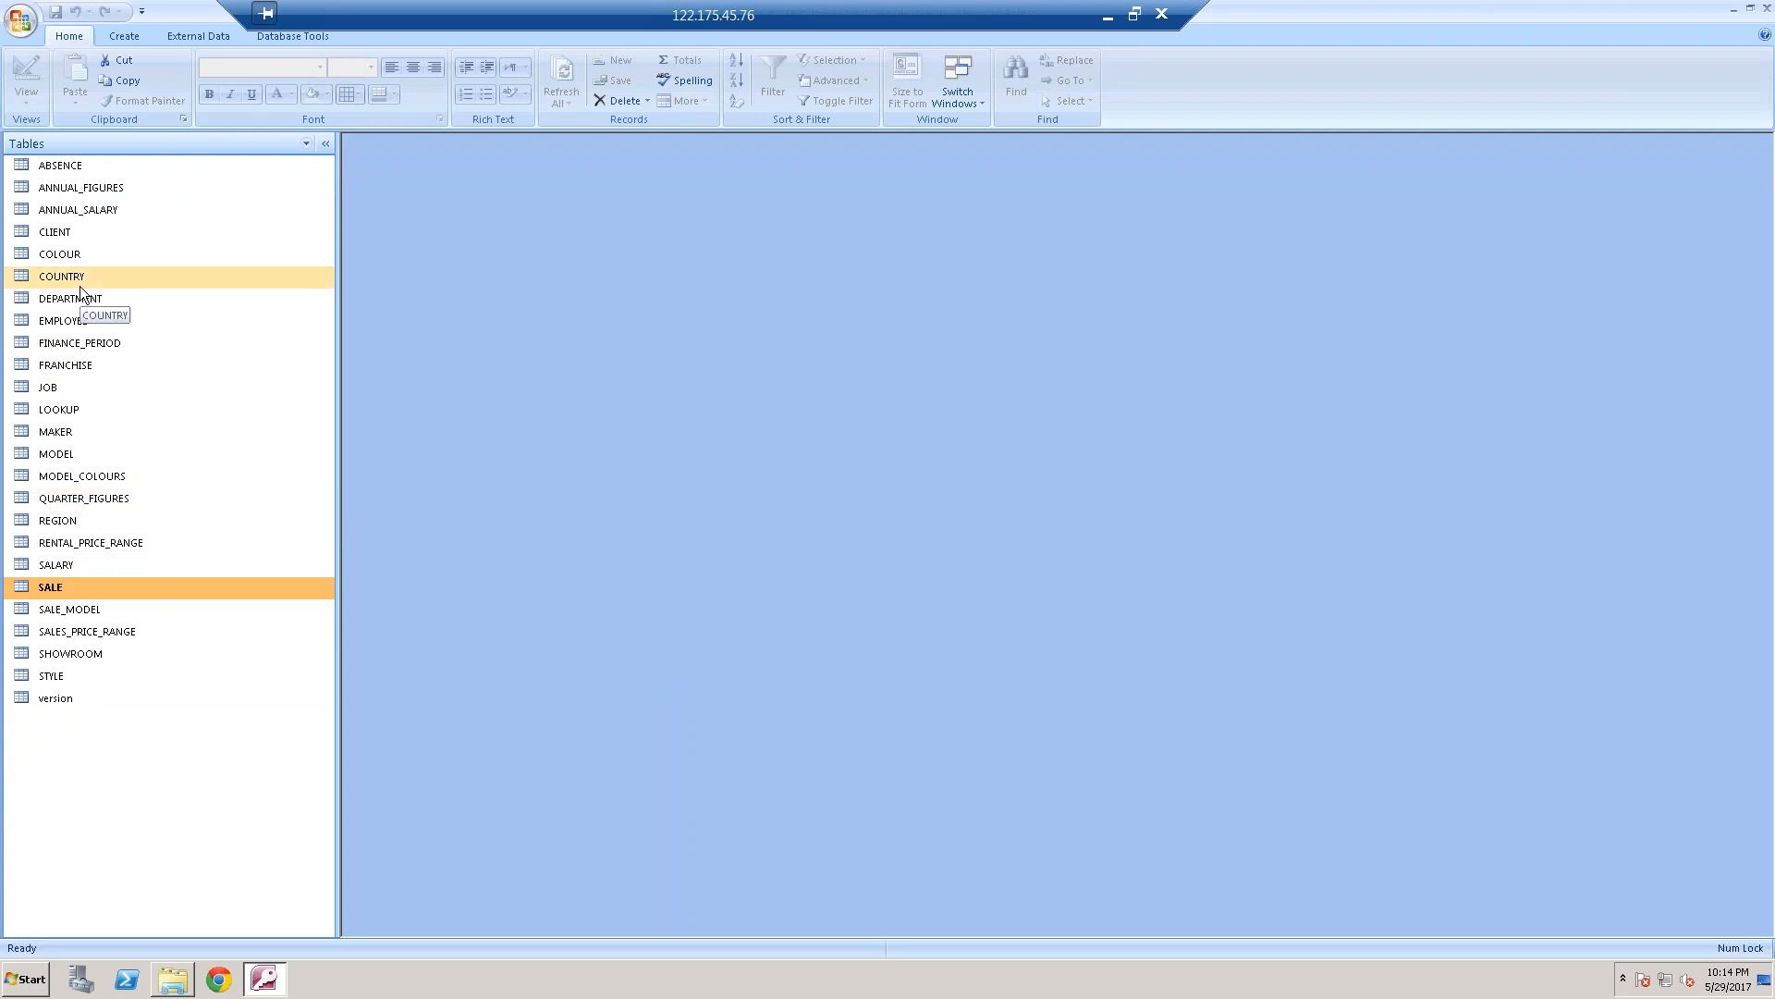
Open the EMPLOYEE, DEPARTMENT and SALARY tables to examine their columns and records
click(80, 324)
double_click(81, 324)
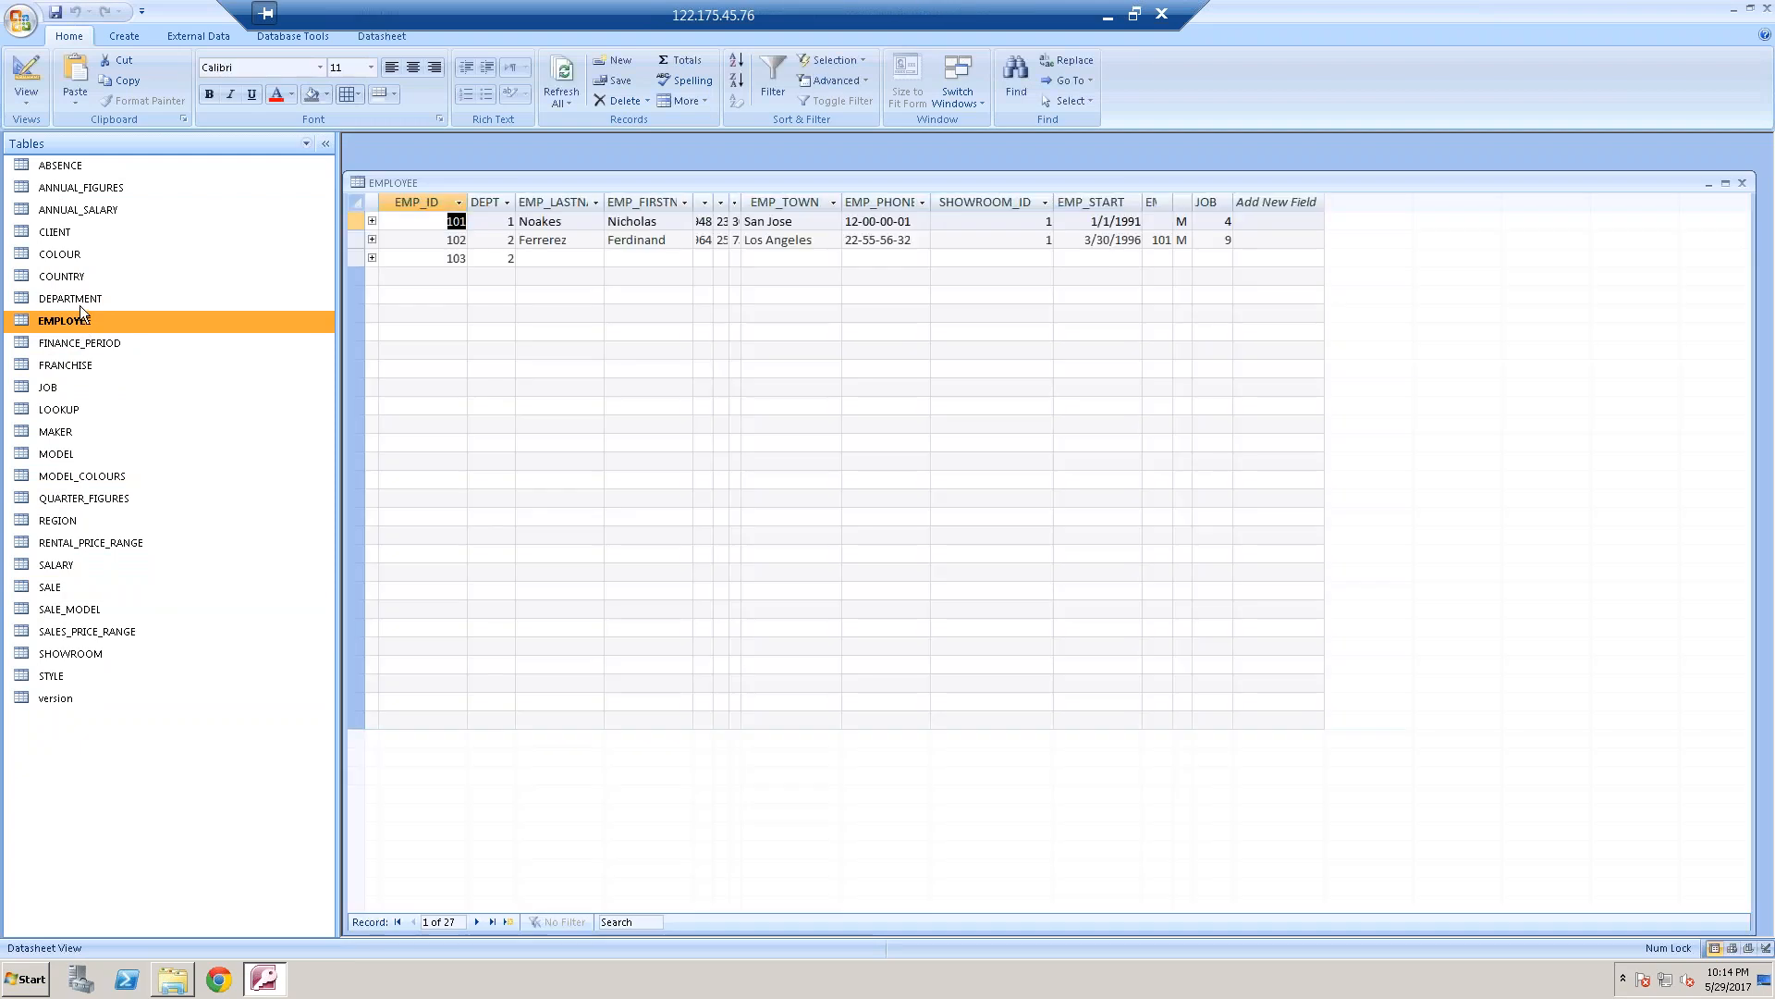
click(79, 299)
double_click(79, 303)
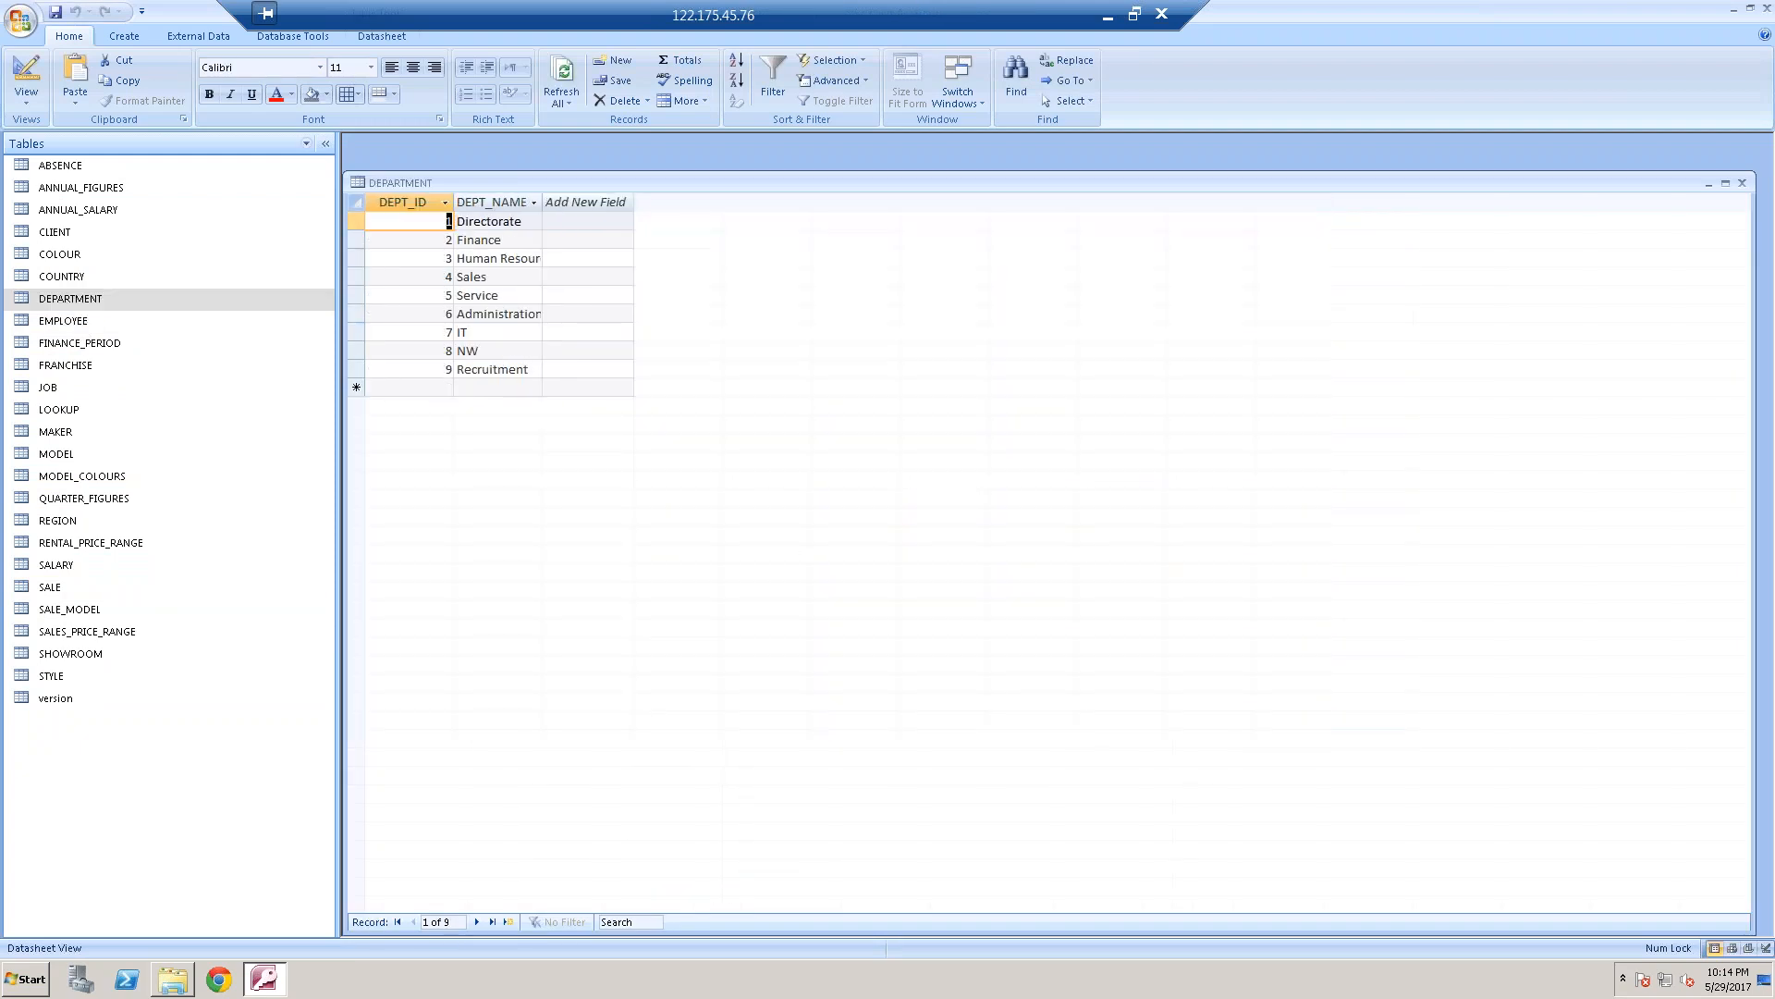
click(68, 569)
double_click(68, 568)
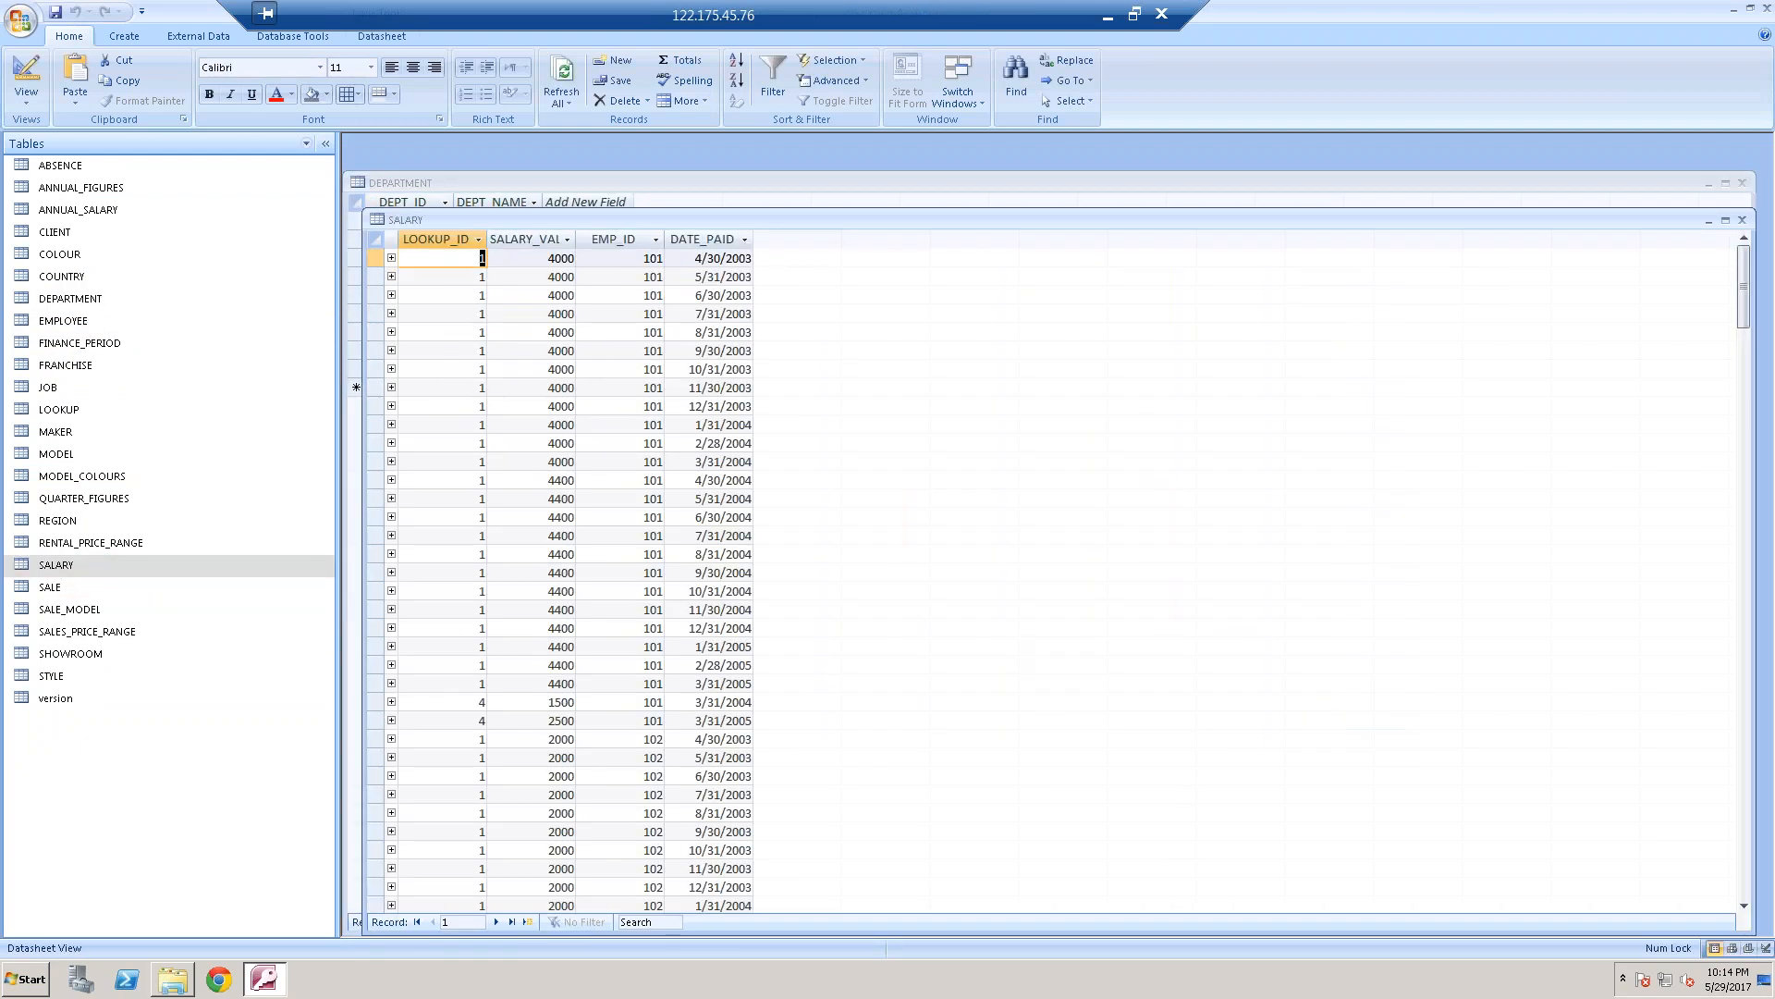
Minimize the remote desktop session and start Paint on the local computer
click(1107, 13)
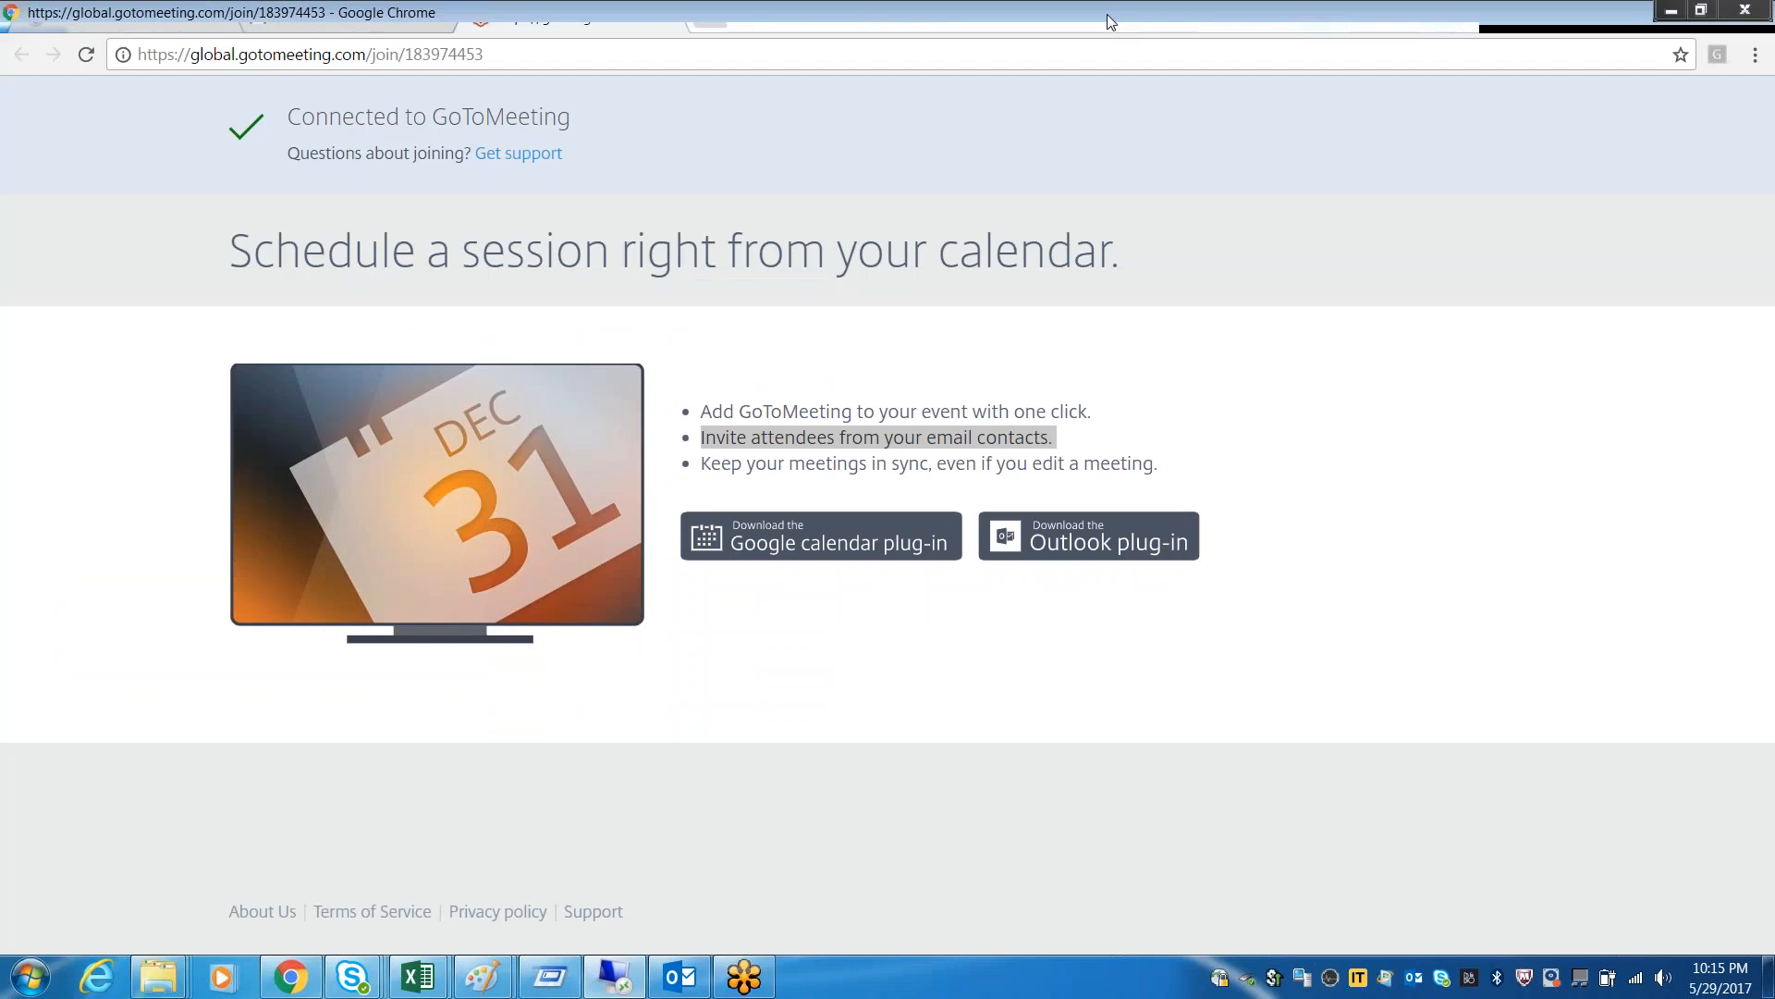
click(31, 976)
click(119, 537)
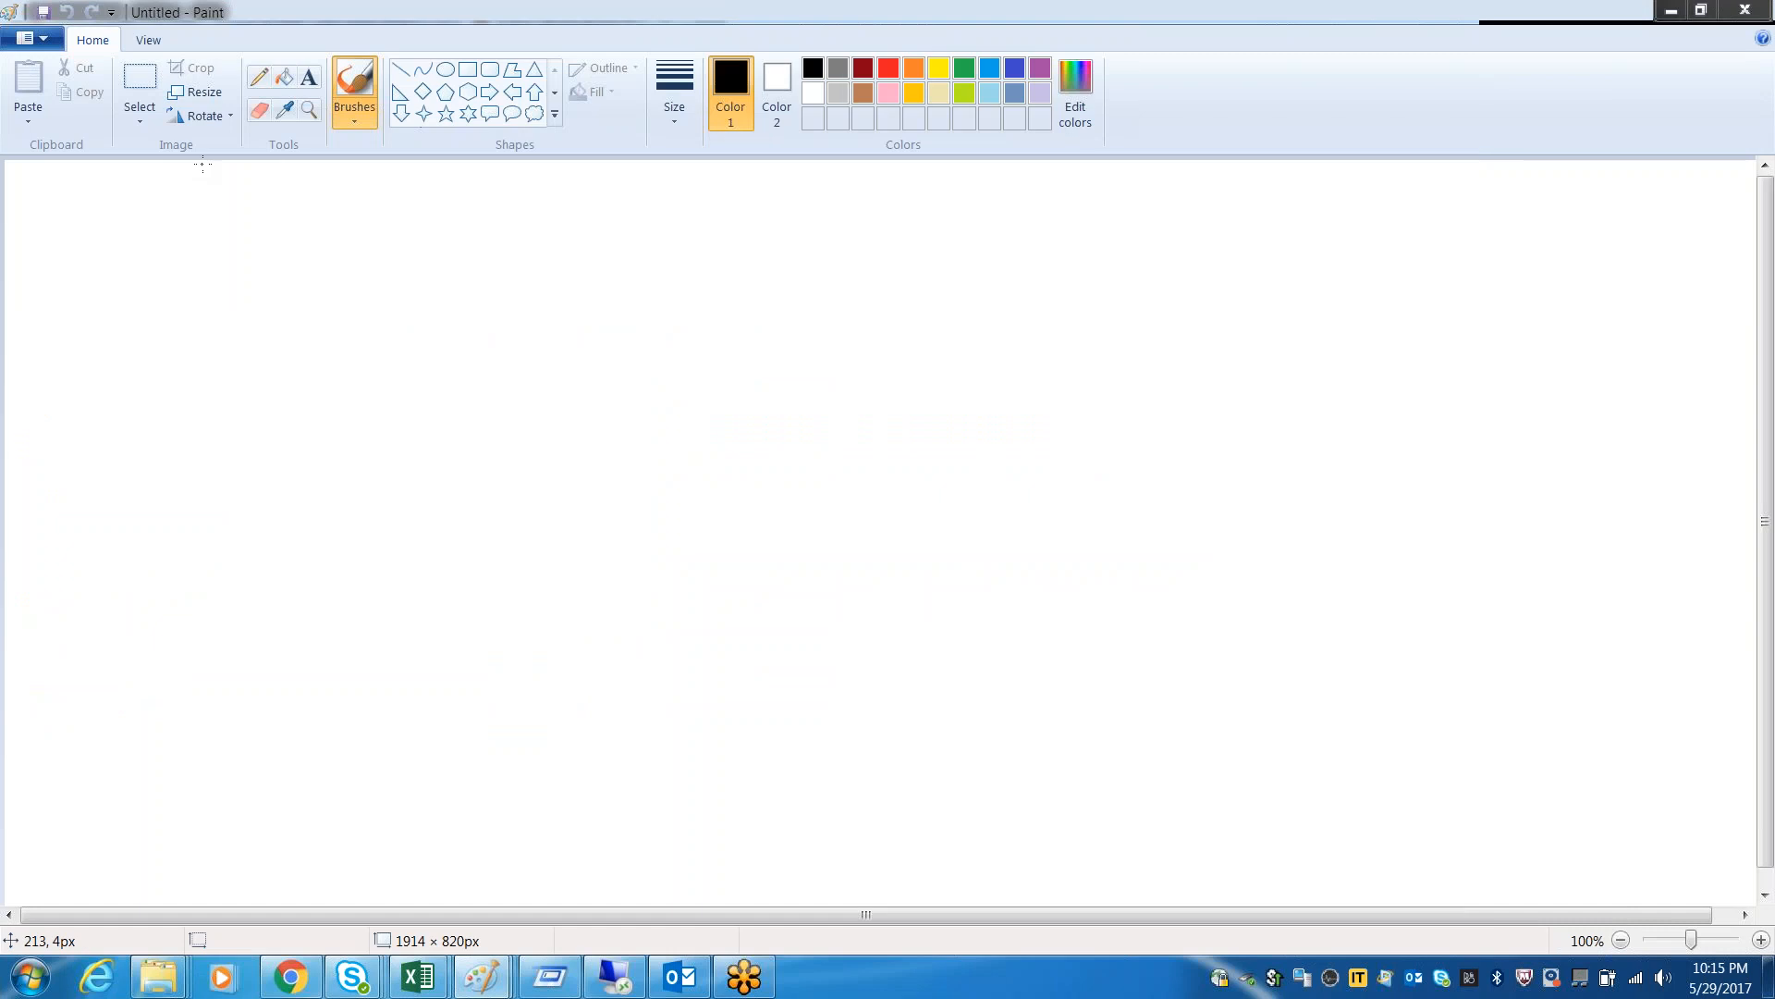
Add a text box about 957 × 248 px in the canvas's upper left, reading "EMp Name Phone Department Name Salary"
click(309, 76)
drag(241, 314, 1132, 547)
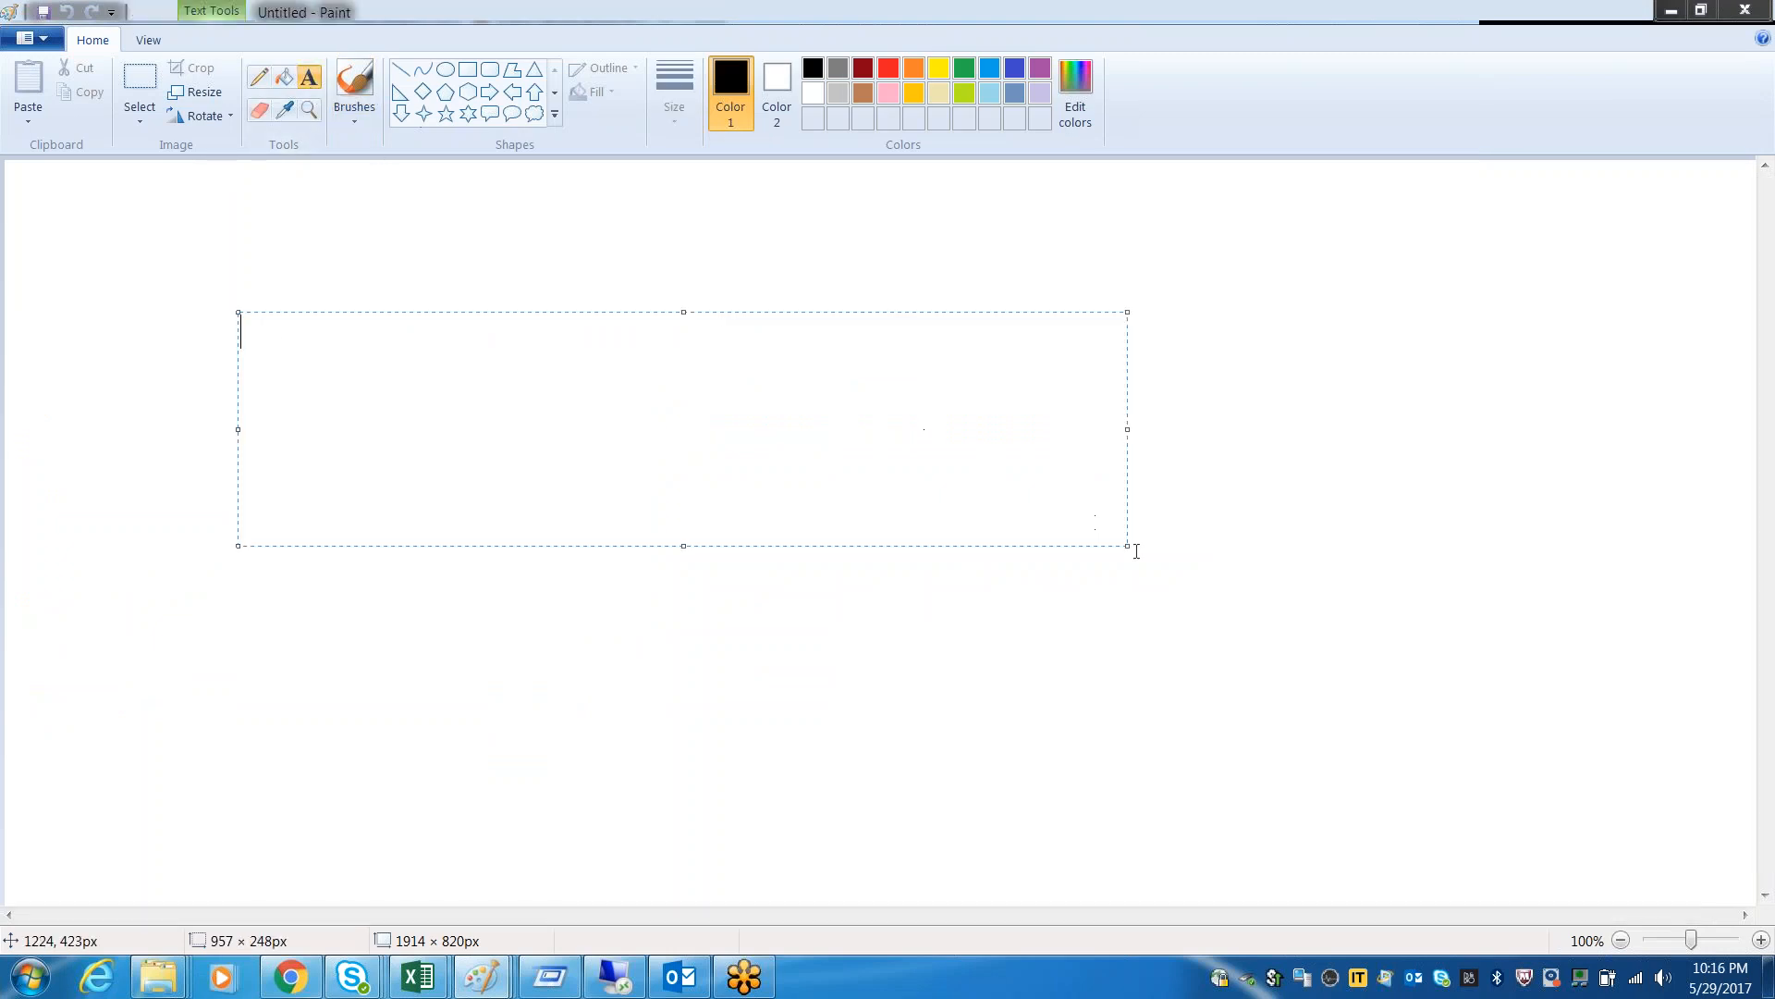
text(EMp Name )
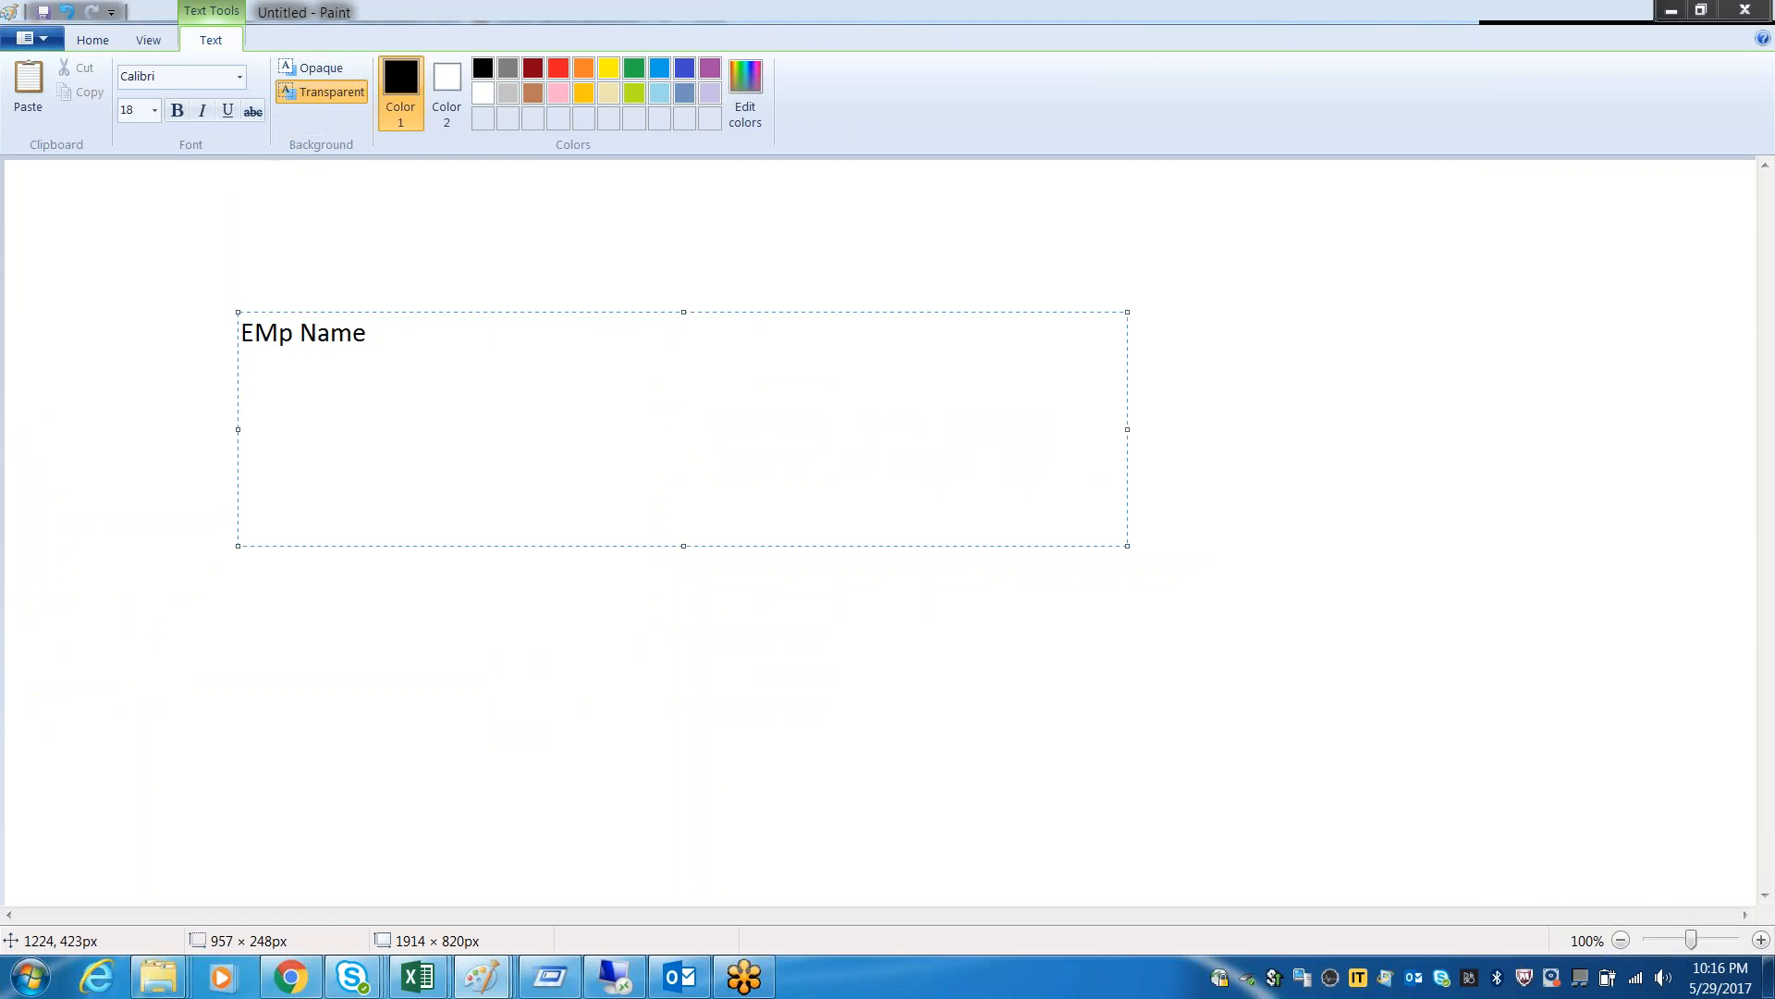
text( Phone   Department Name   Salary)
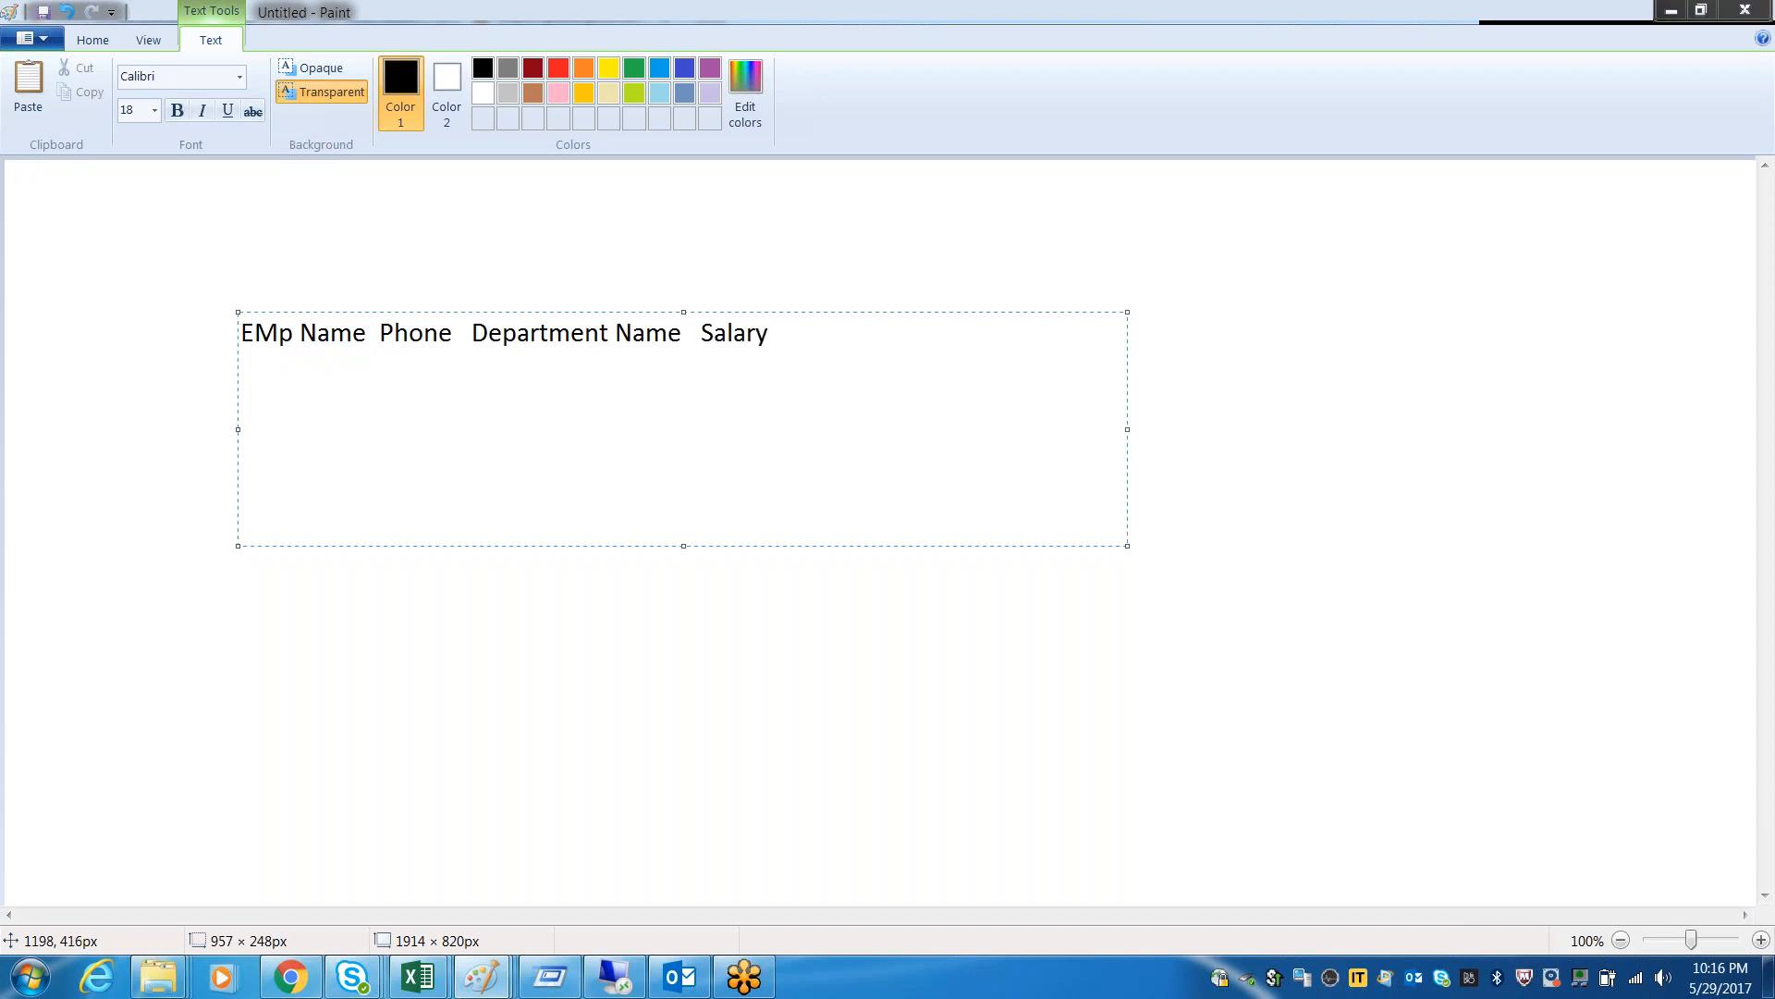
click(943, 626)
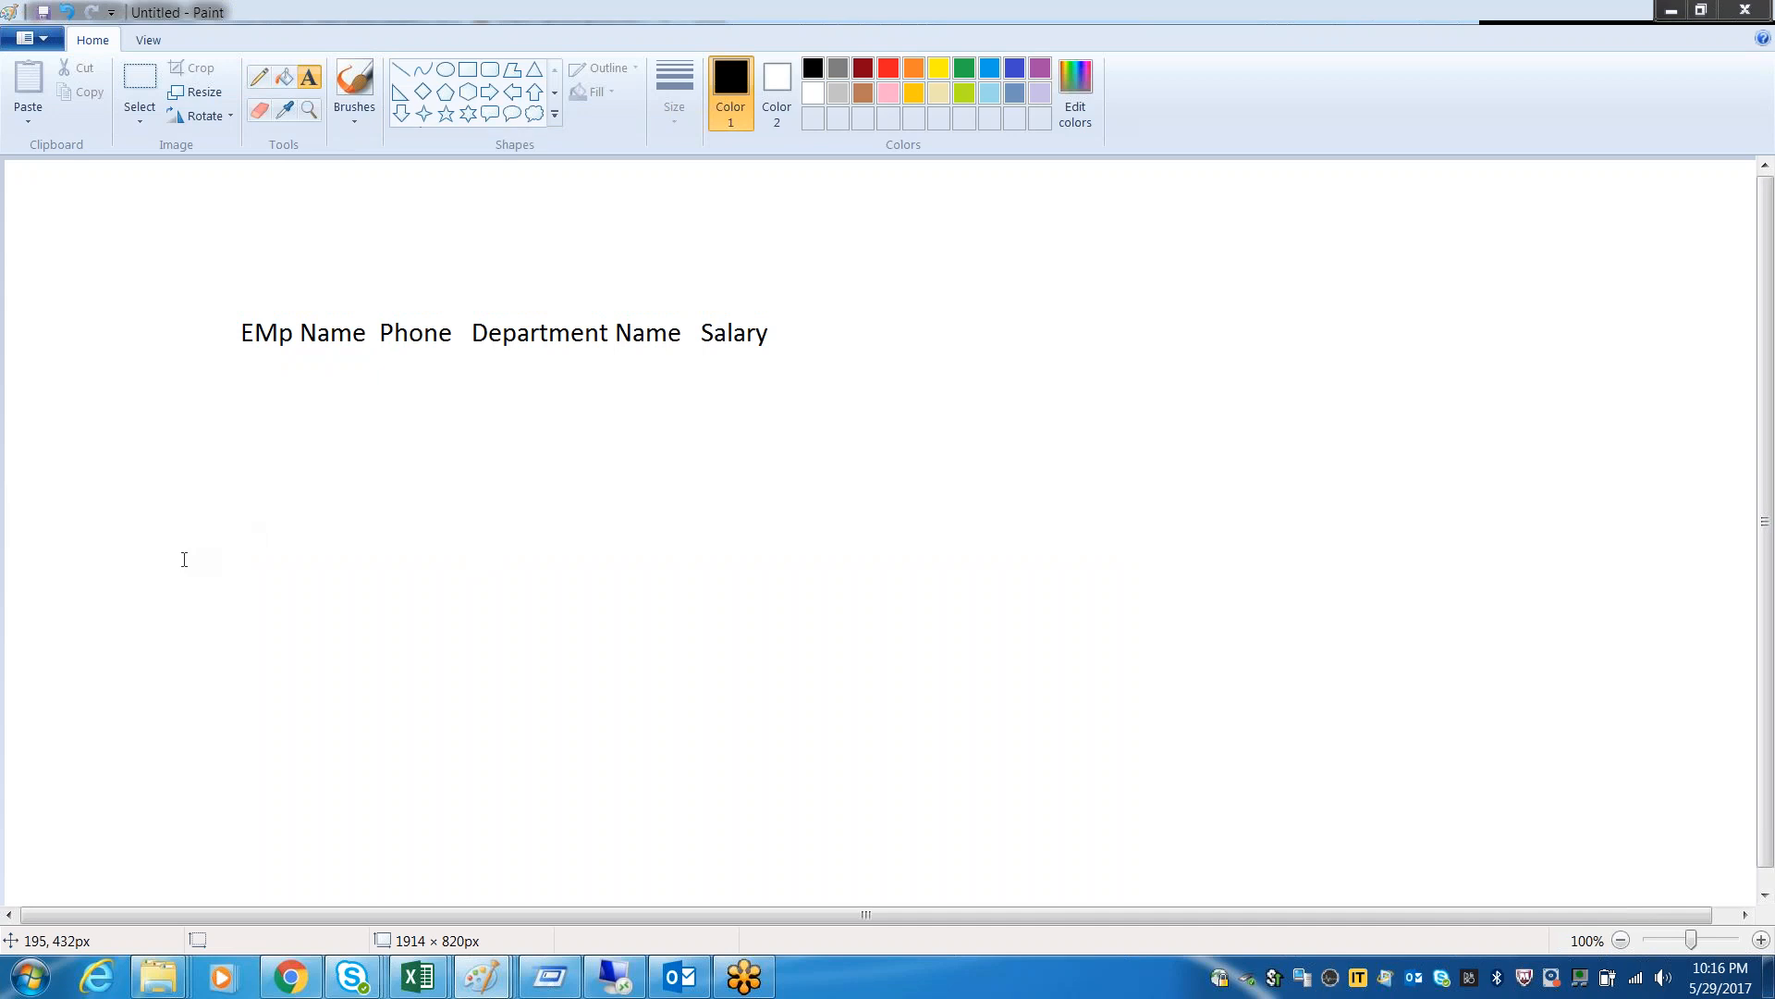
Add a text box about 737 × 173 px below the first heading line, reading "Departname Salry No of emp"
drag(182, 557, 867, 722)
text(EMP)
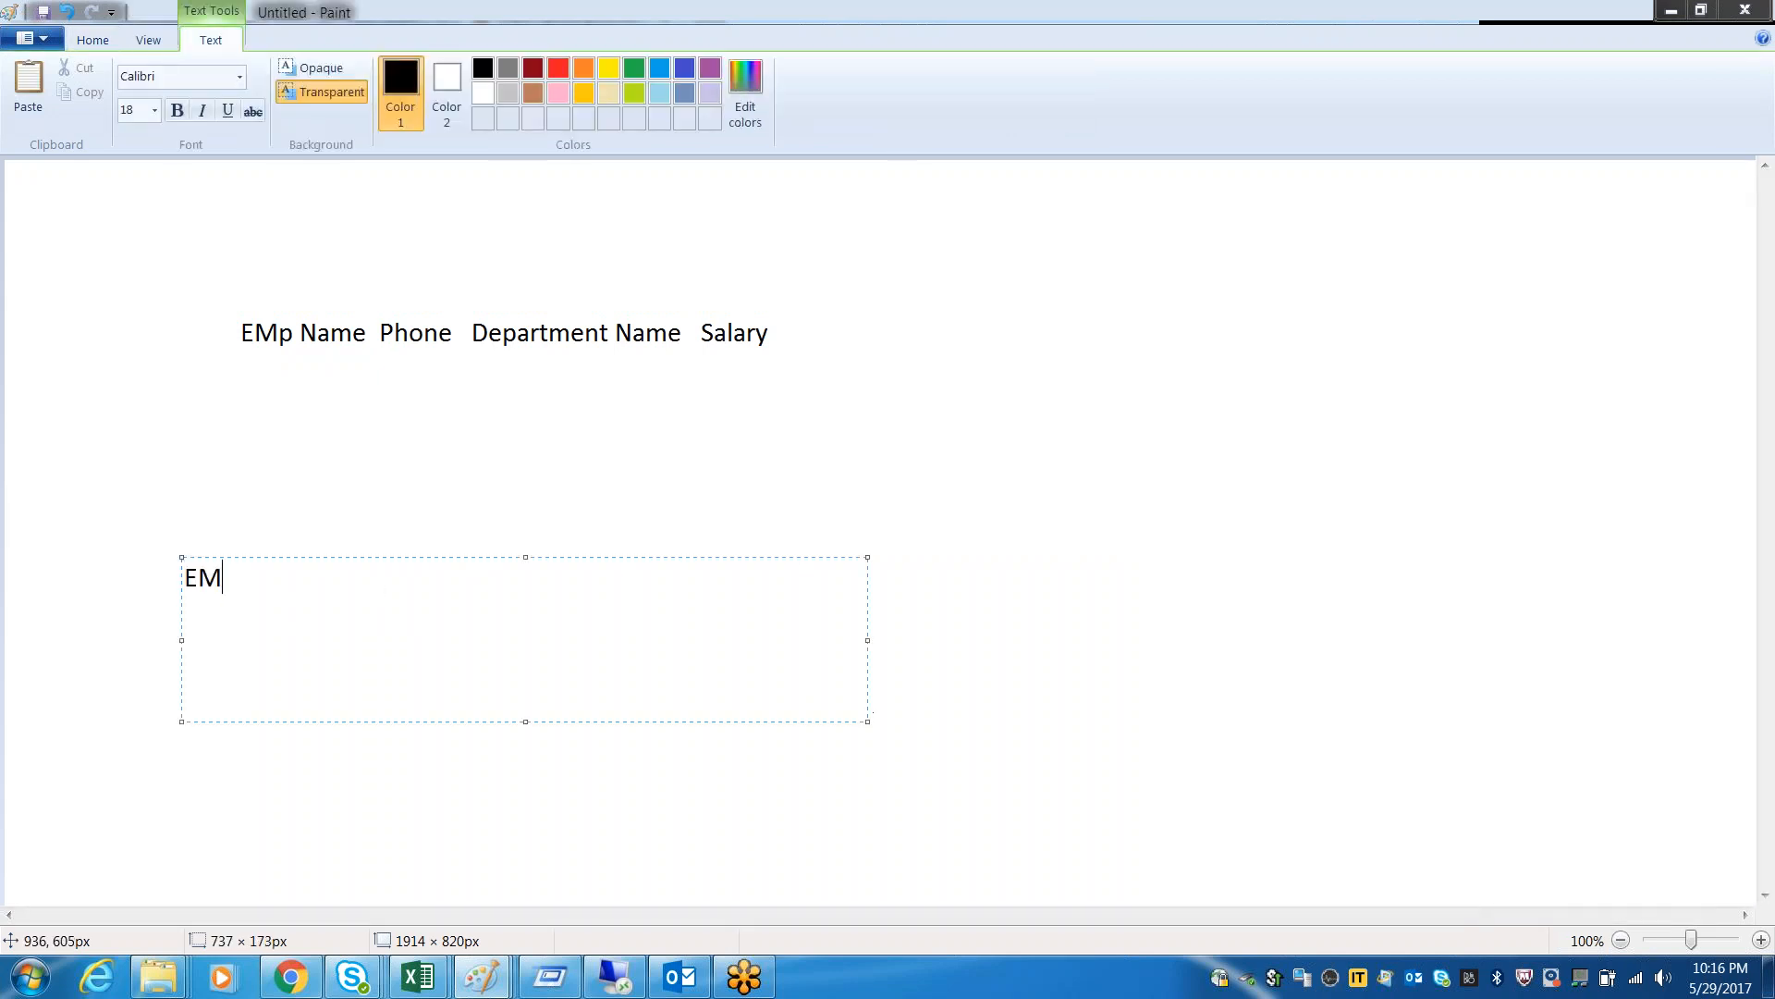
key(BackSpace)
key(BackSpace)
key(BackSpace)
text(Depart name)
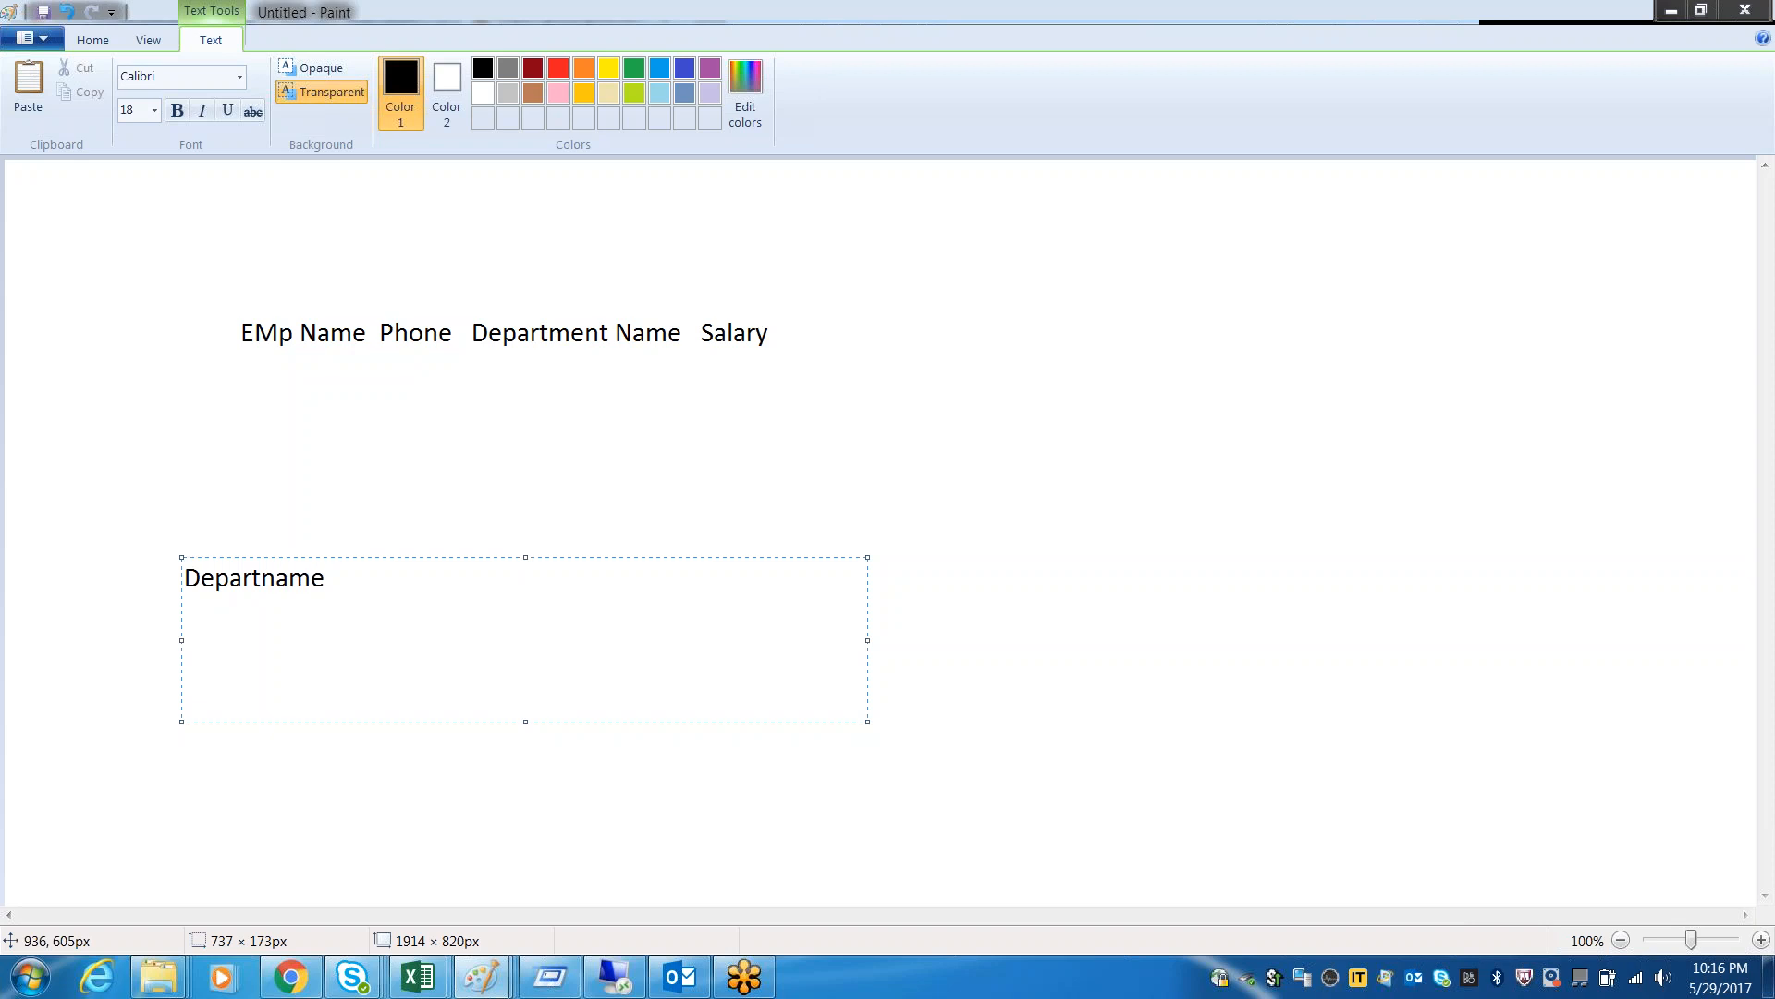
text(   Salry     No of emp)
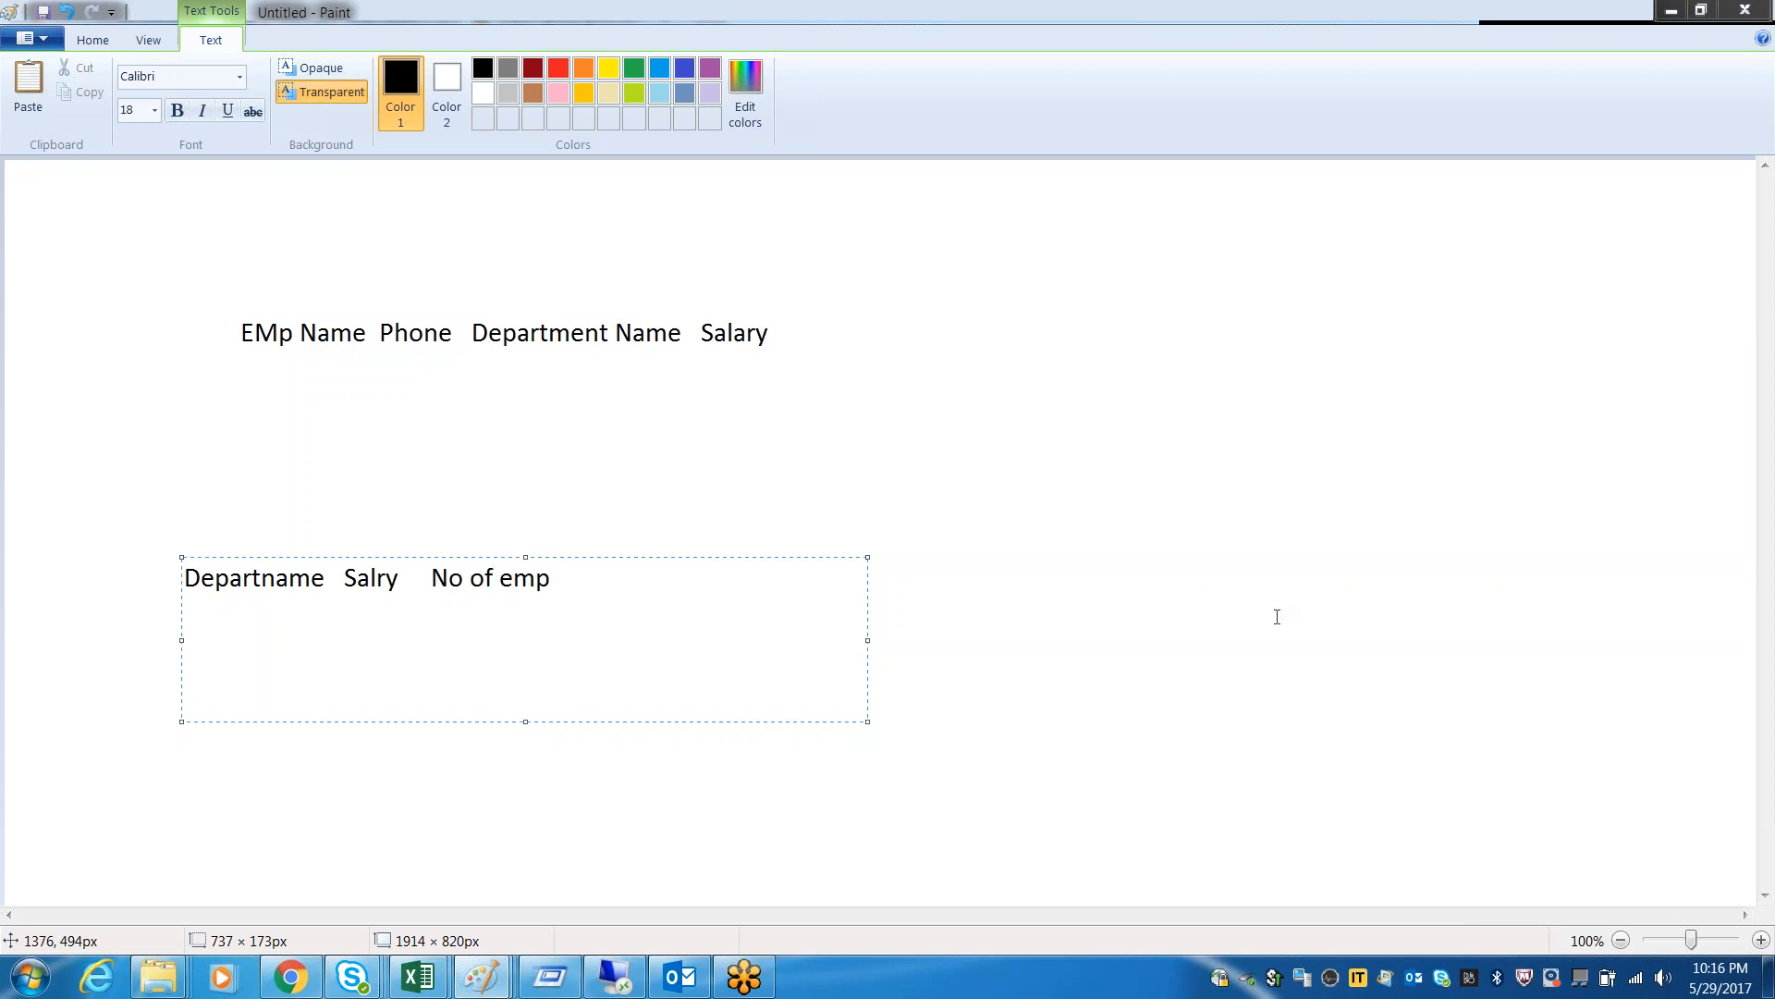
click(1232, 766)
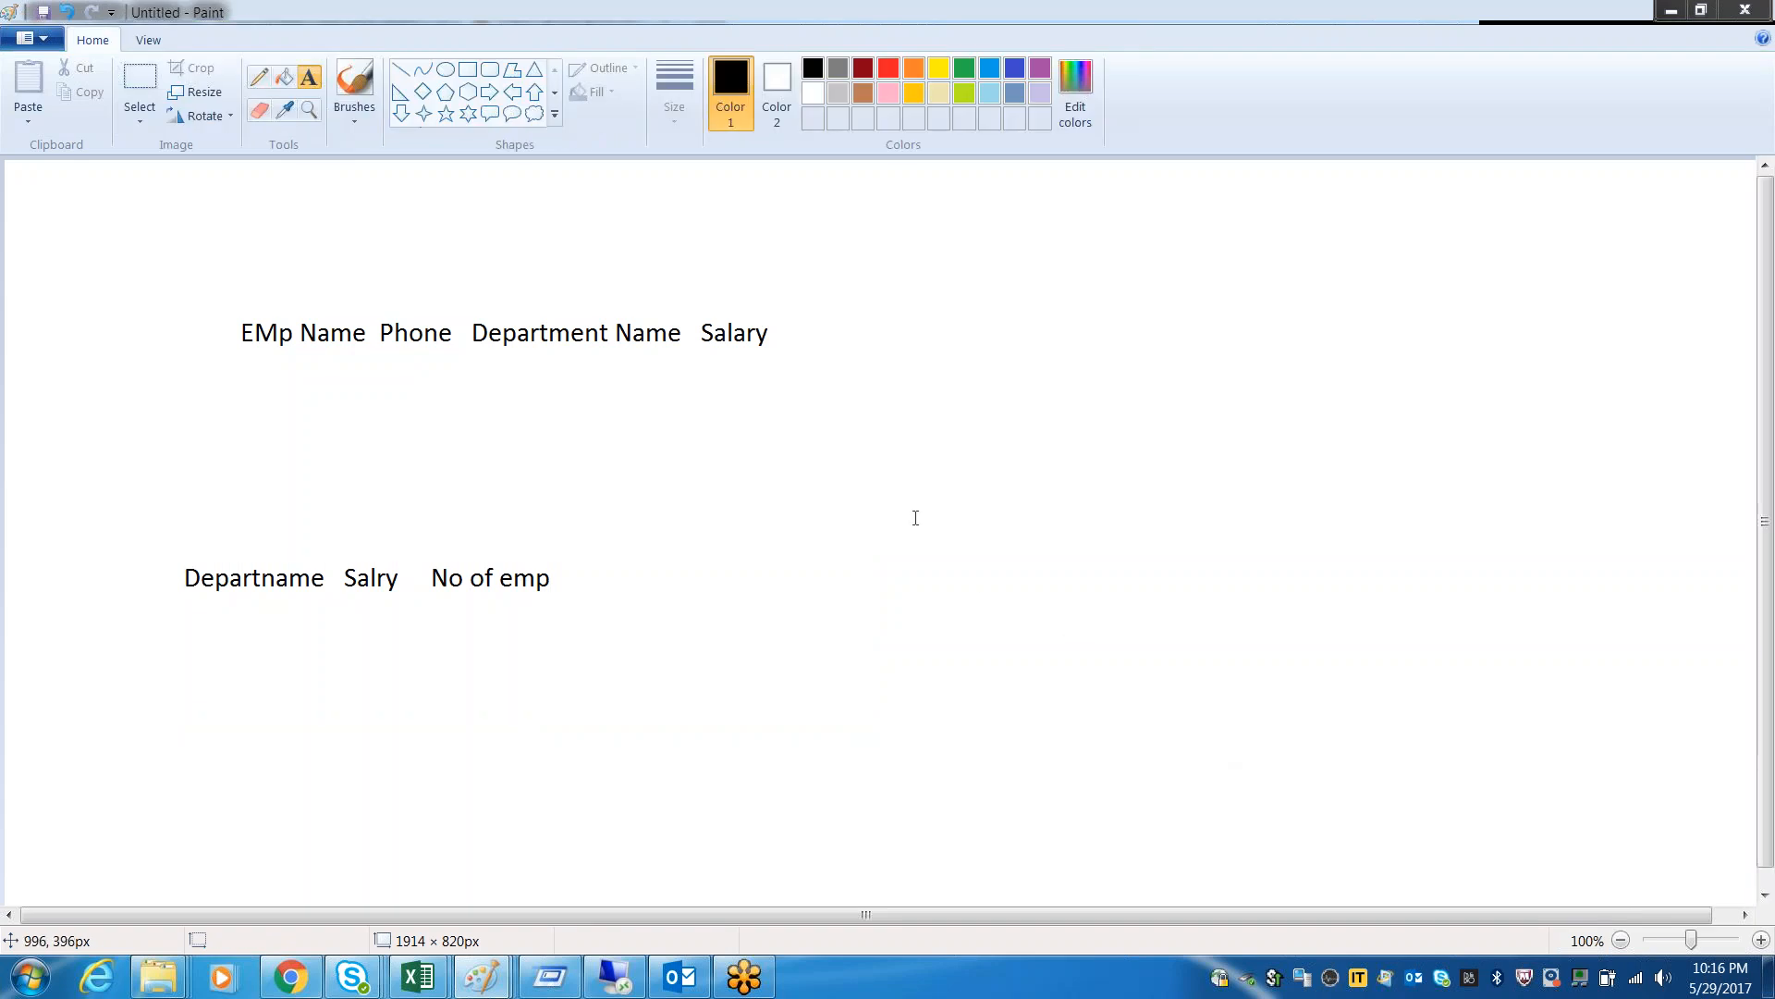
Add a text box about 688 × 199 px beside the department line, reading "EMP Name Manager Name"
drag(847, 550, 1487, 735)
text(EMP Name  a)
key(BackSpace)
text(Ma)
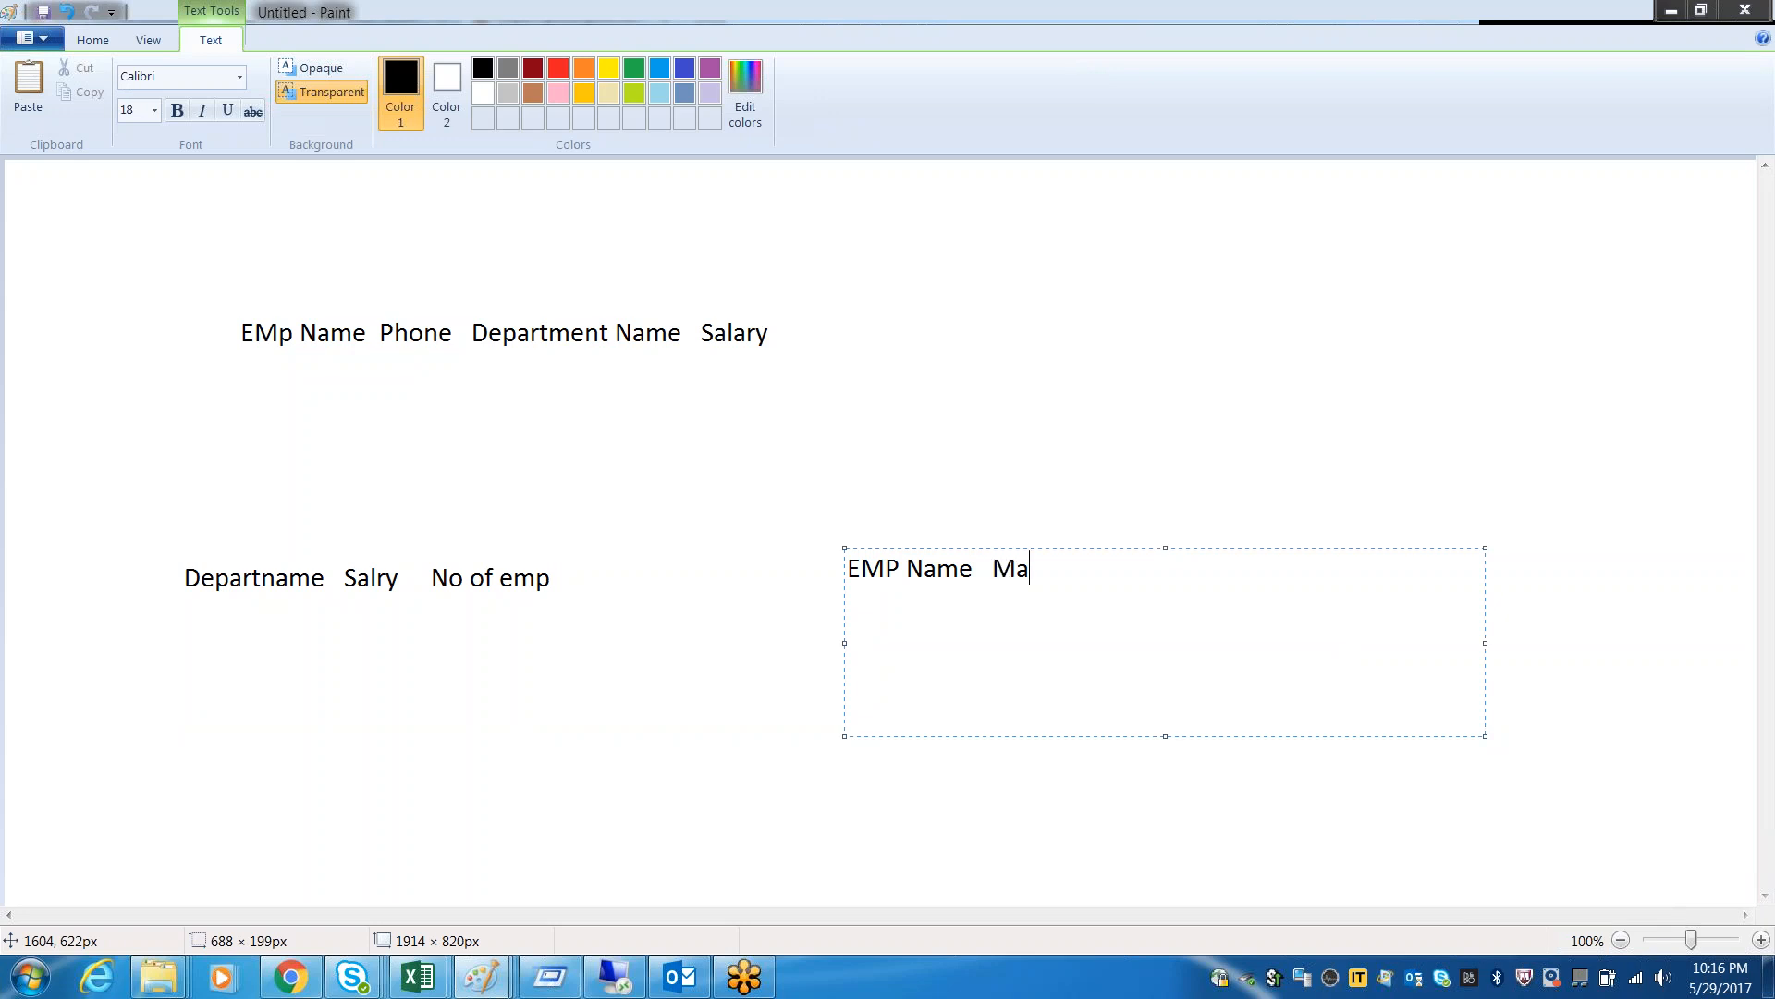
text(nager Name)
click(1040, 296)
Add a text box about 707 × 167 px in the canvas's upper right, reading "Emp Name Show Room Name"
drag(1006, 246, 1662, 403)
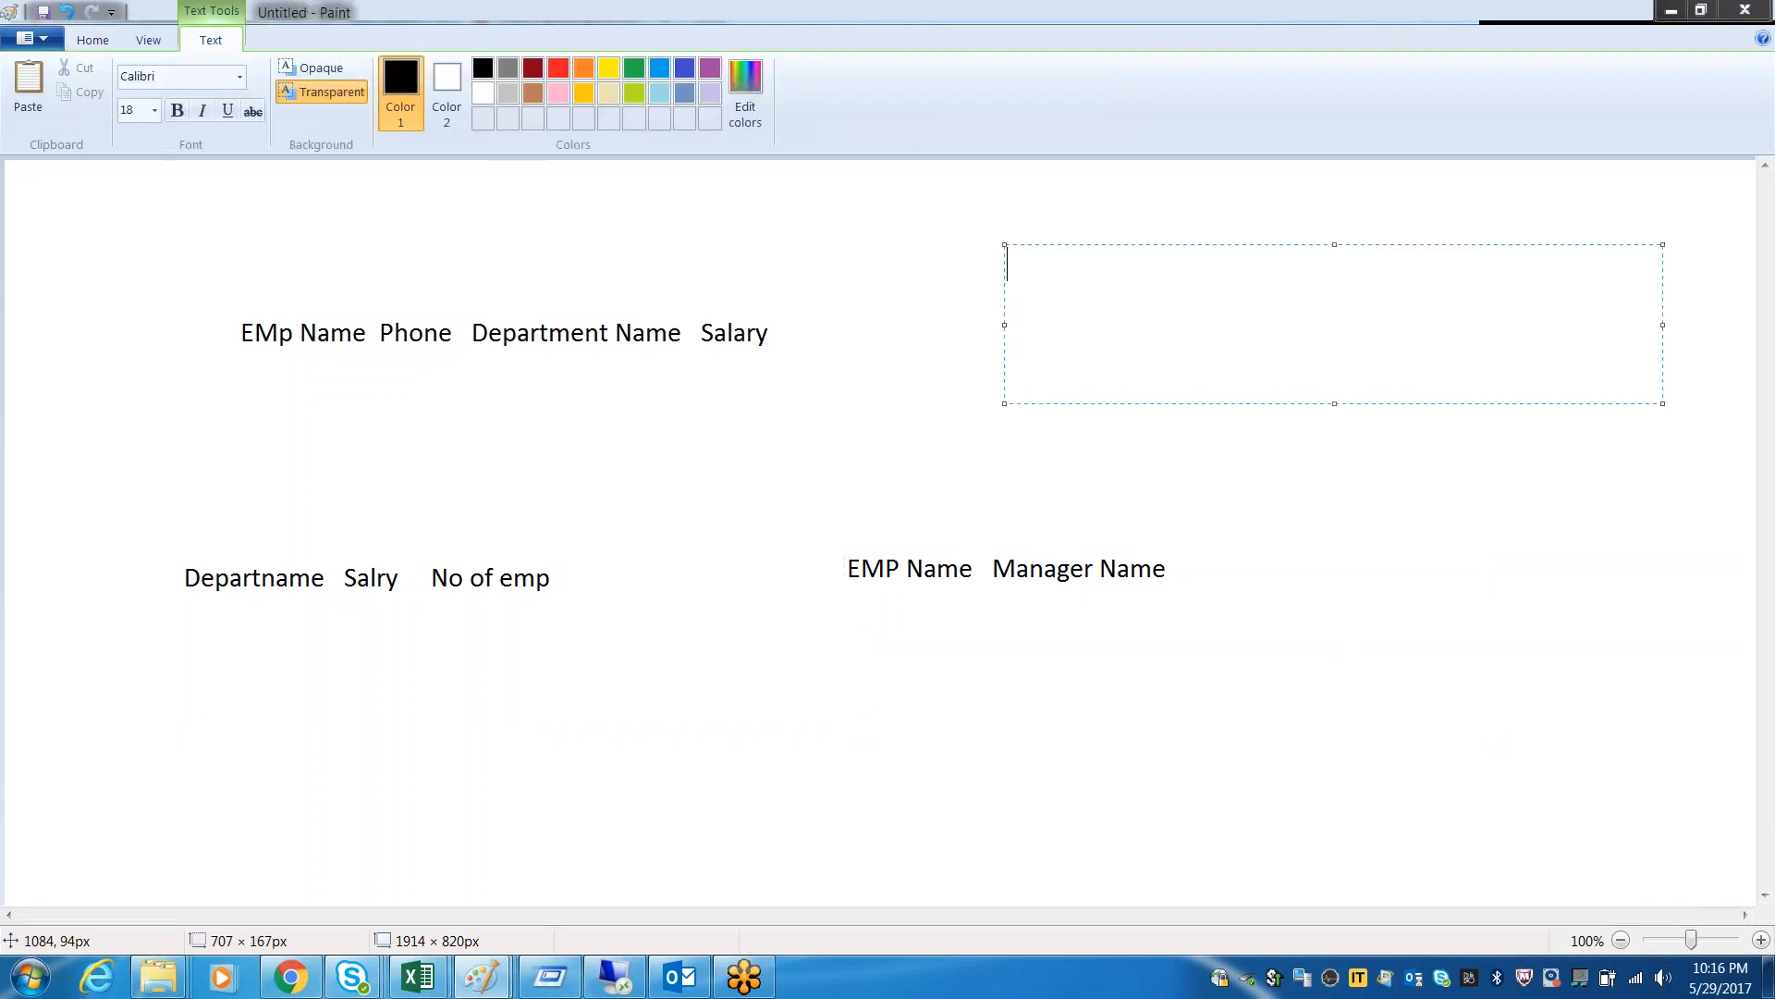
text(Emp Name     Sow R)
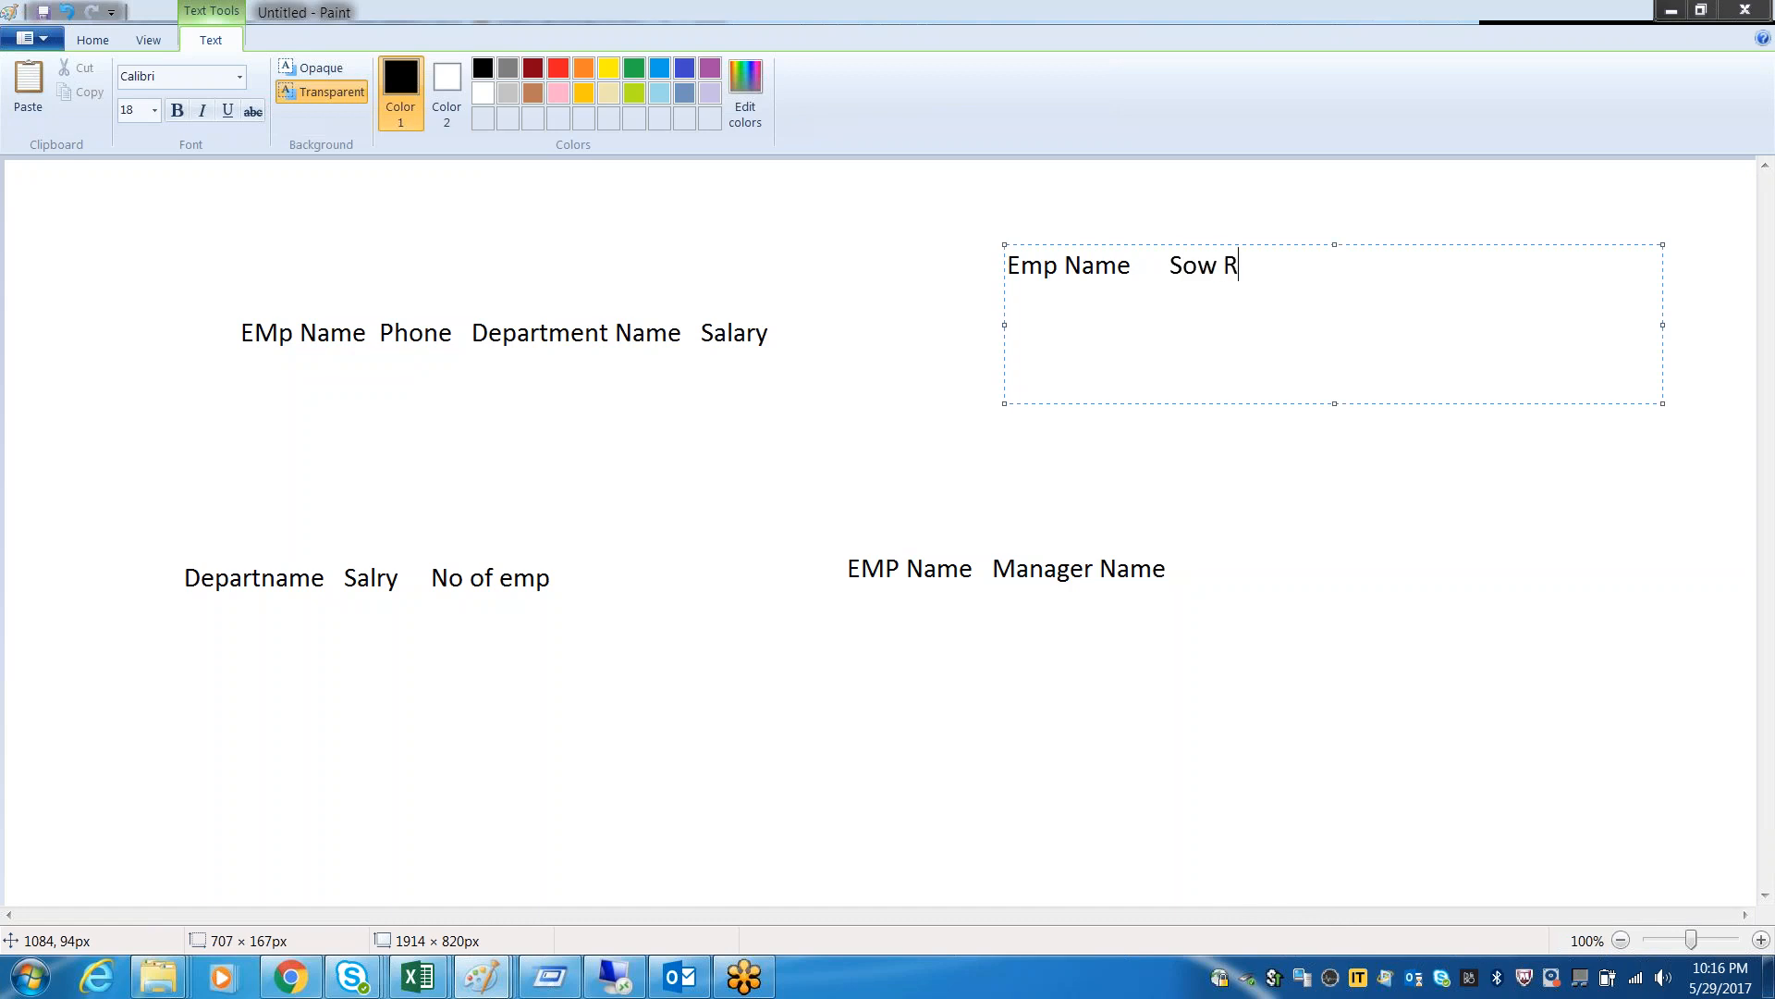
key(BackSpace)
key(BackSpace)
key(BackSpace)
key(BackSpace)
text(how Room Name)
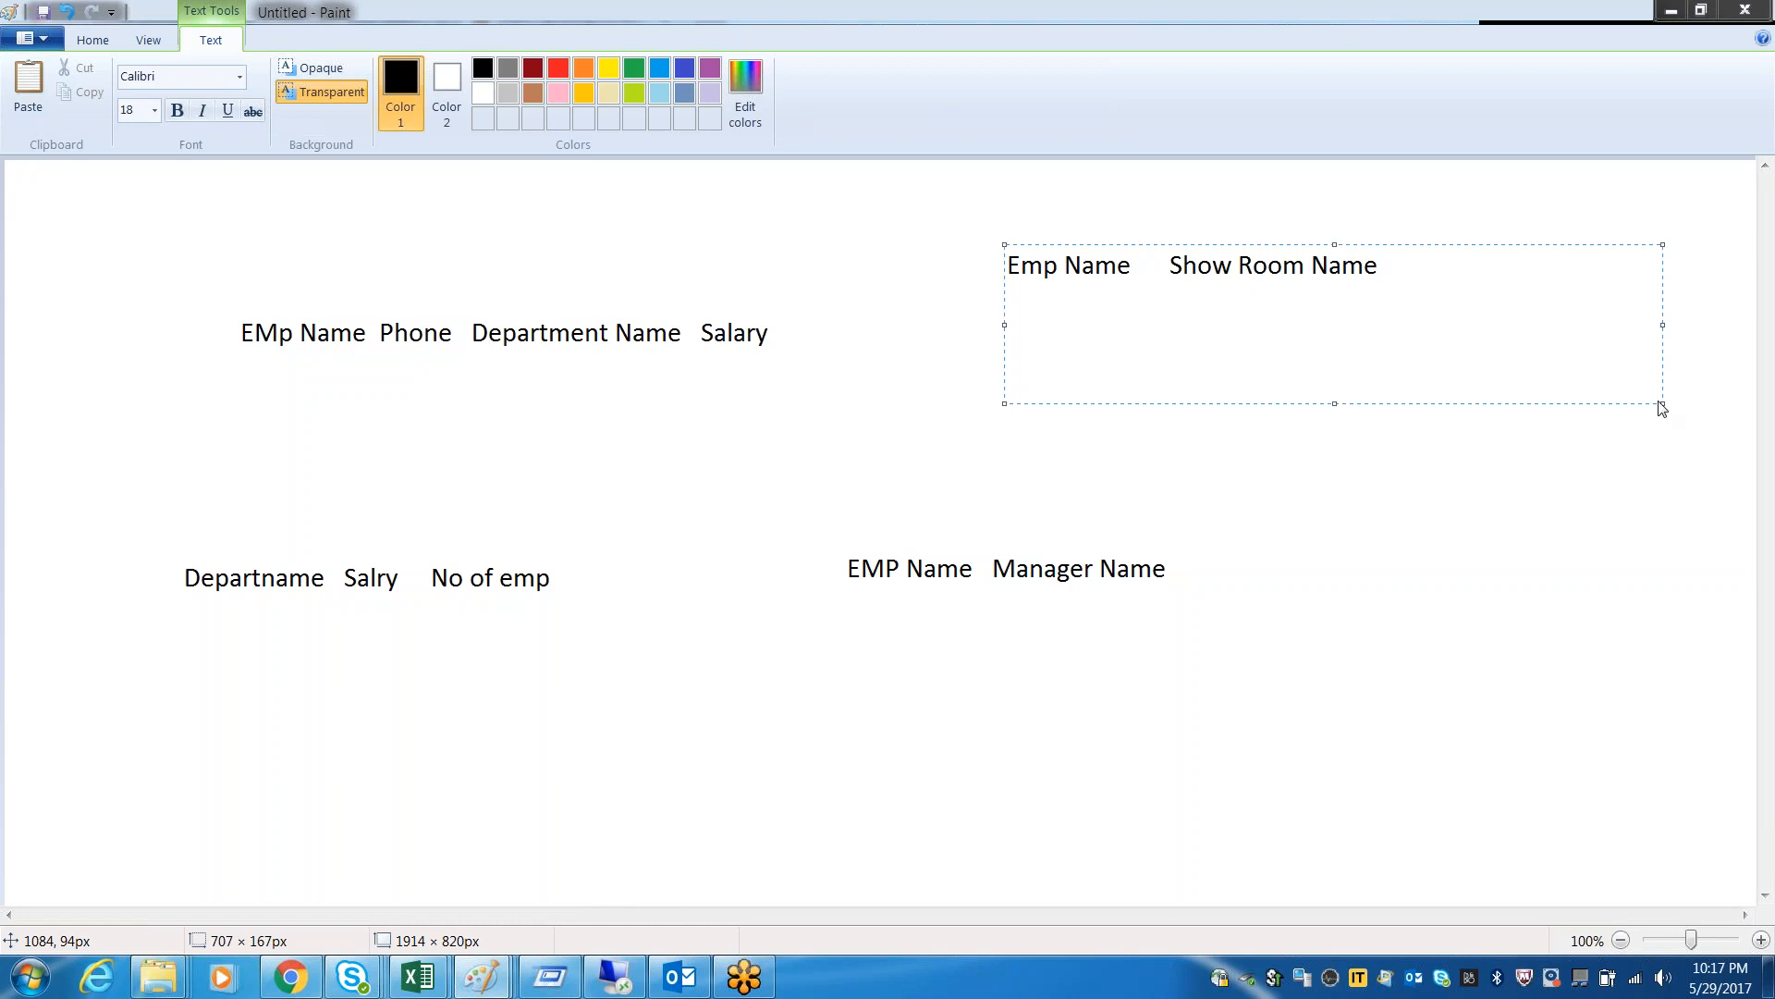
click(1387, 588)
click(1387, 575)
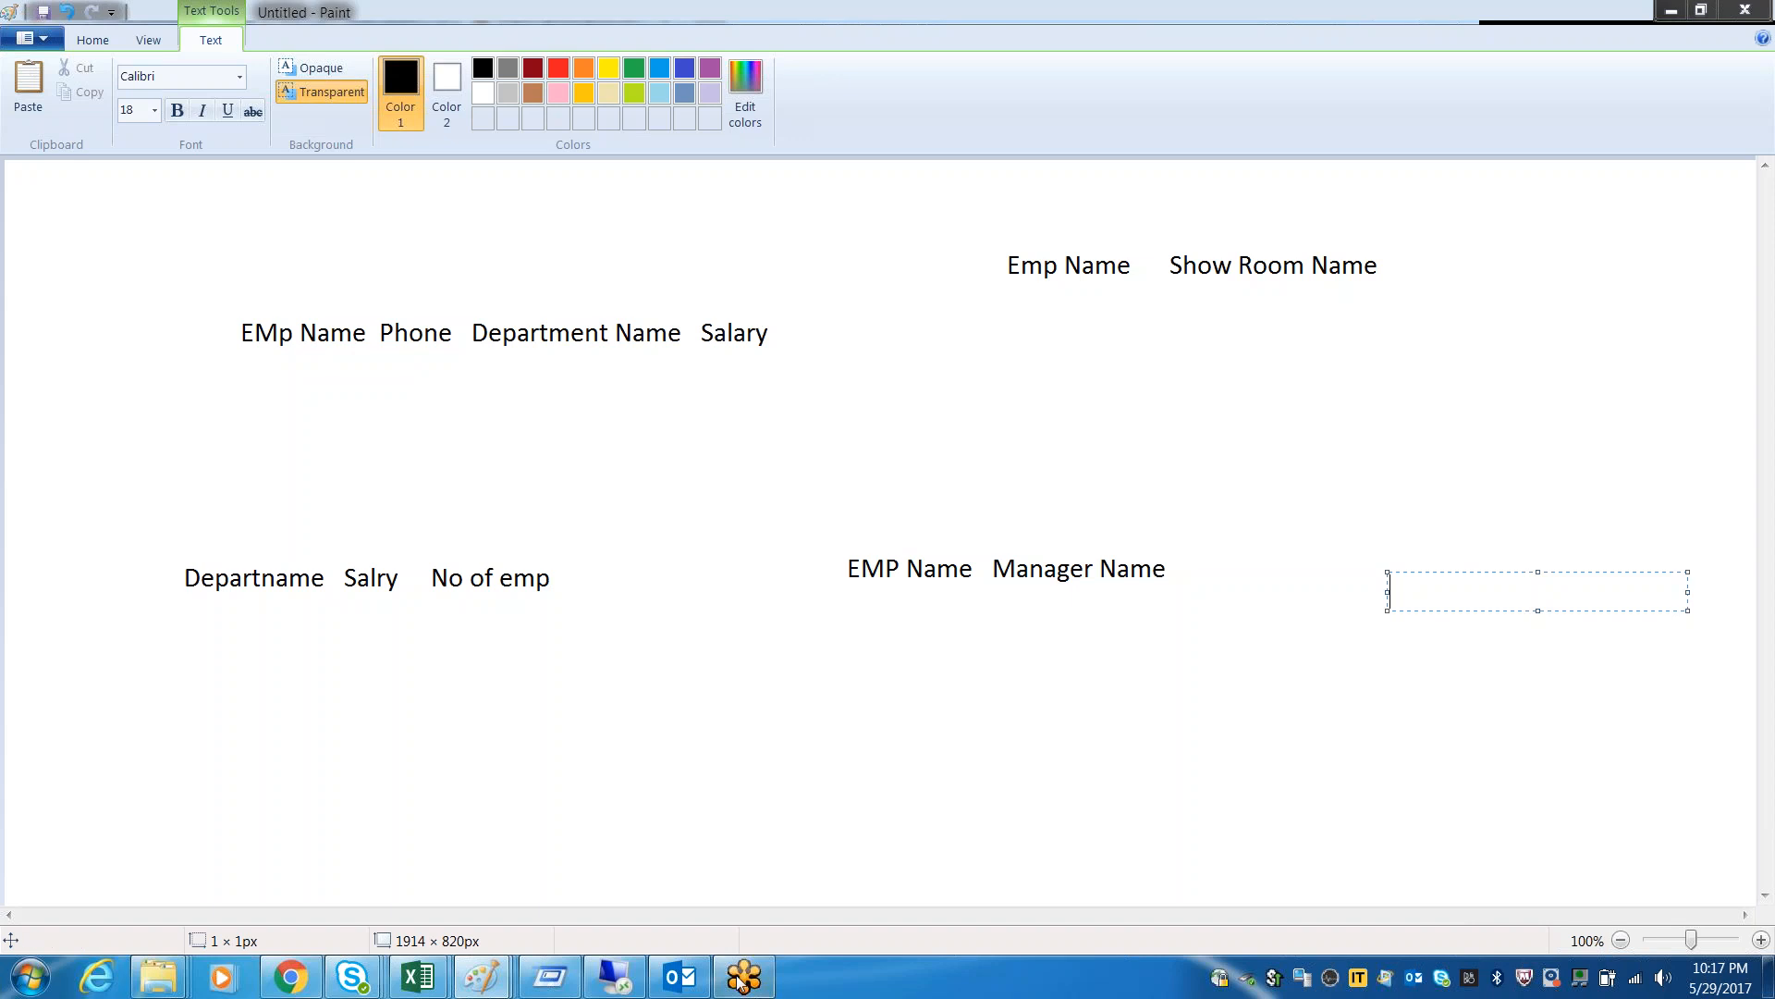
Switch back to the remote desktop's Access database and review the EMPLOYEE, DEPARTMENT, SALARY and SHOWROOM tables as report sources
mouse_move(626, 985)
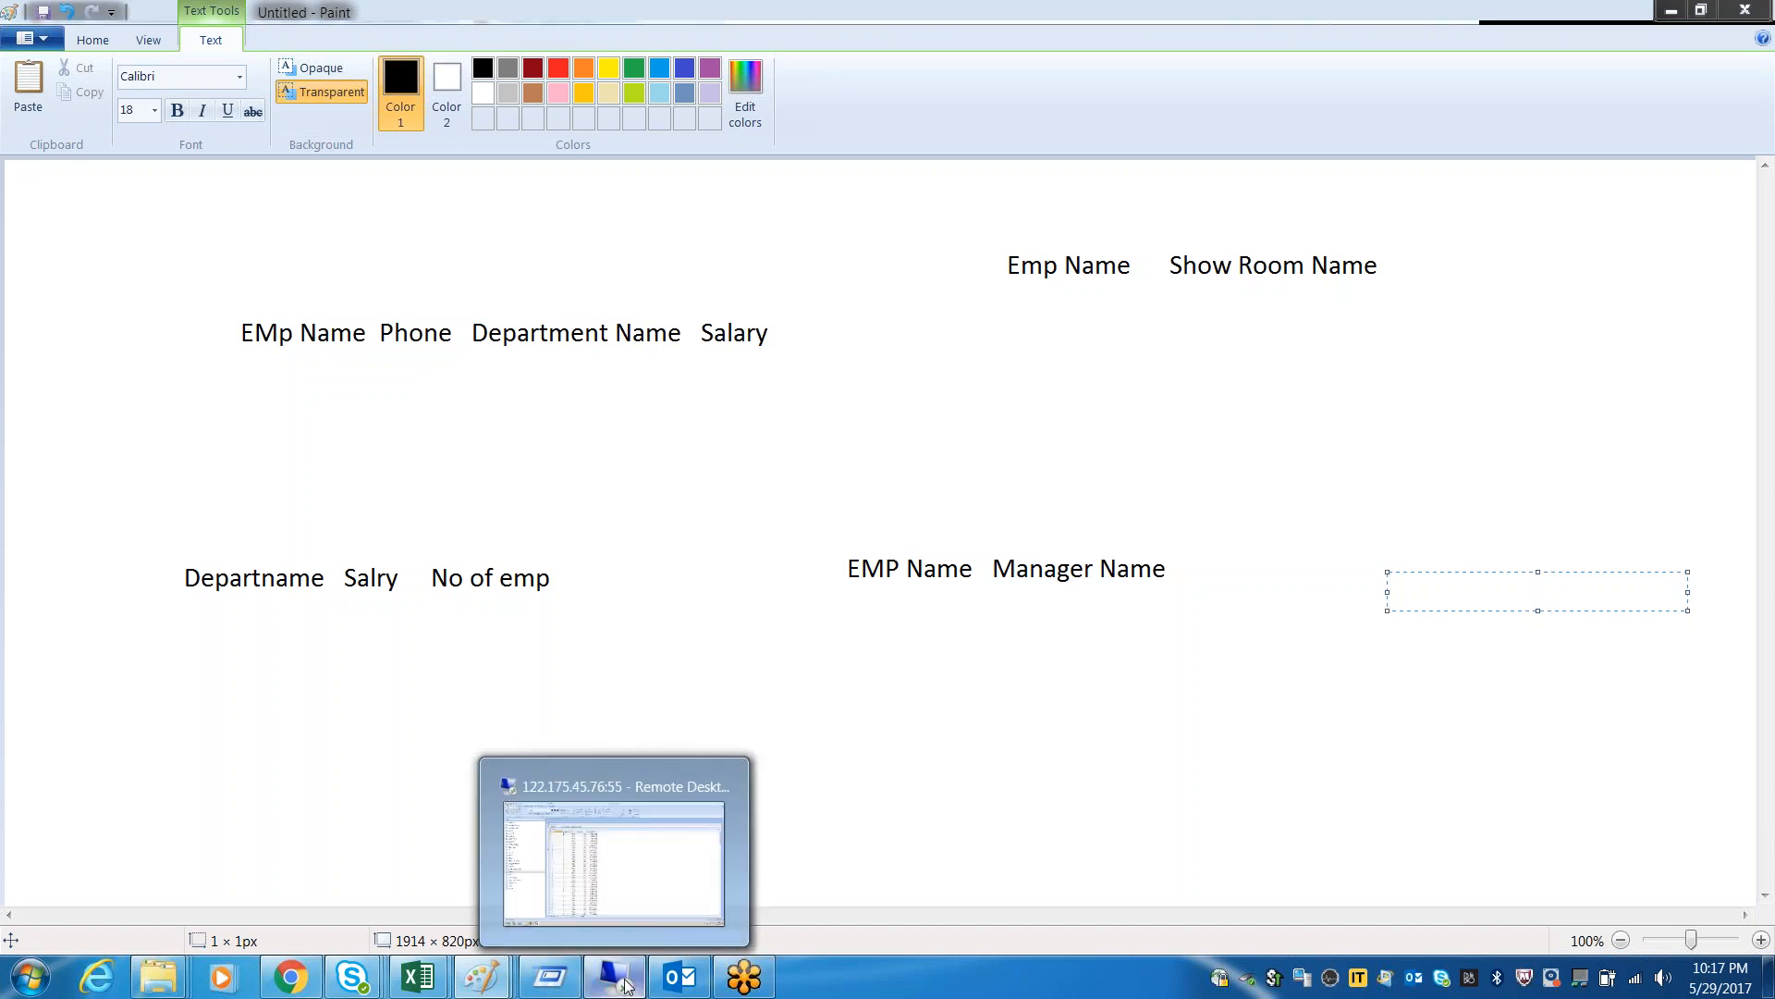
click(626, 982)
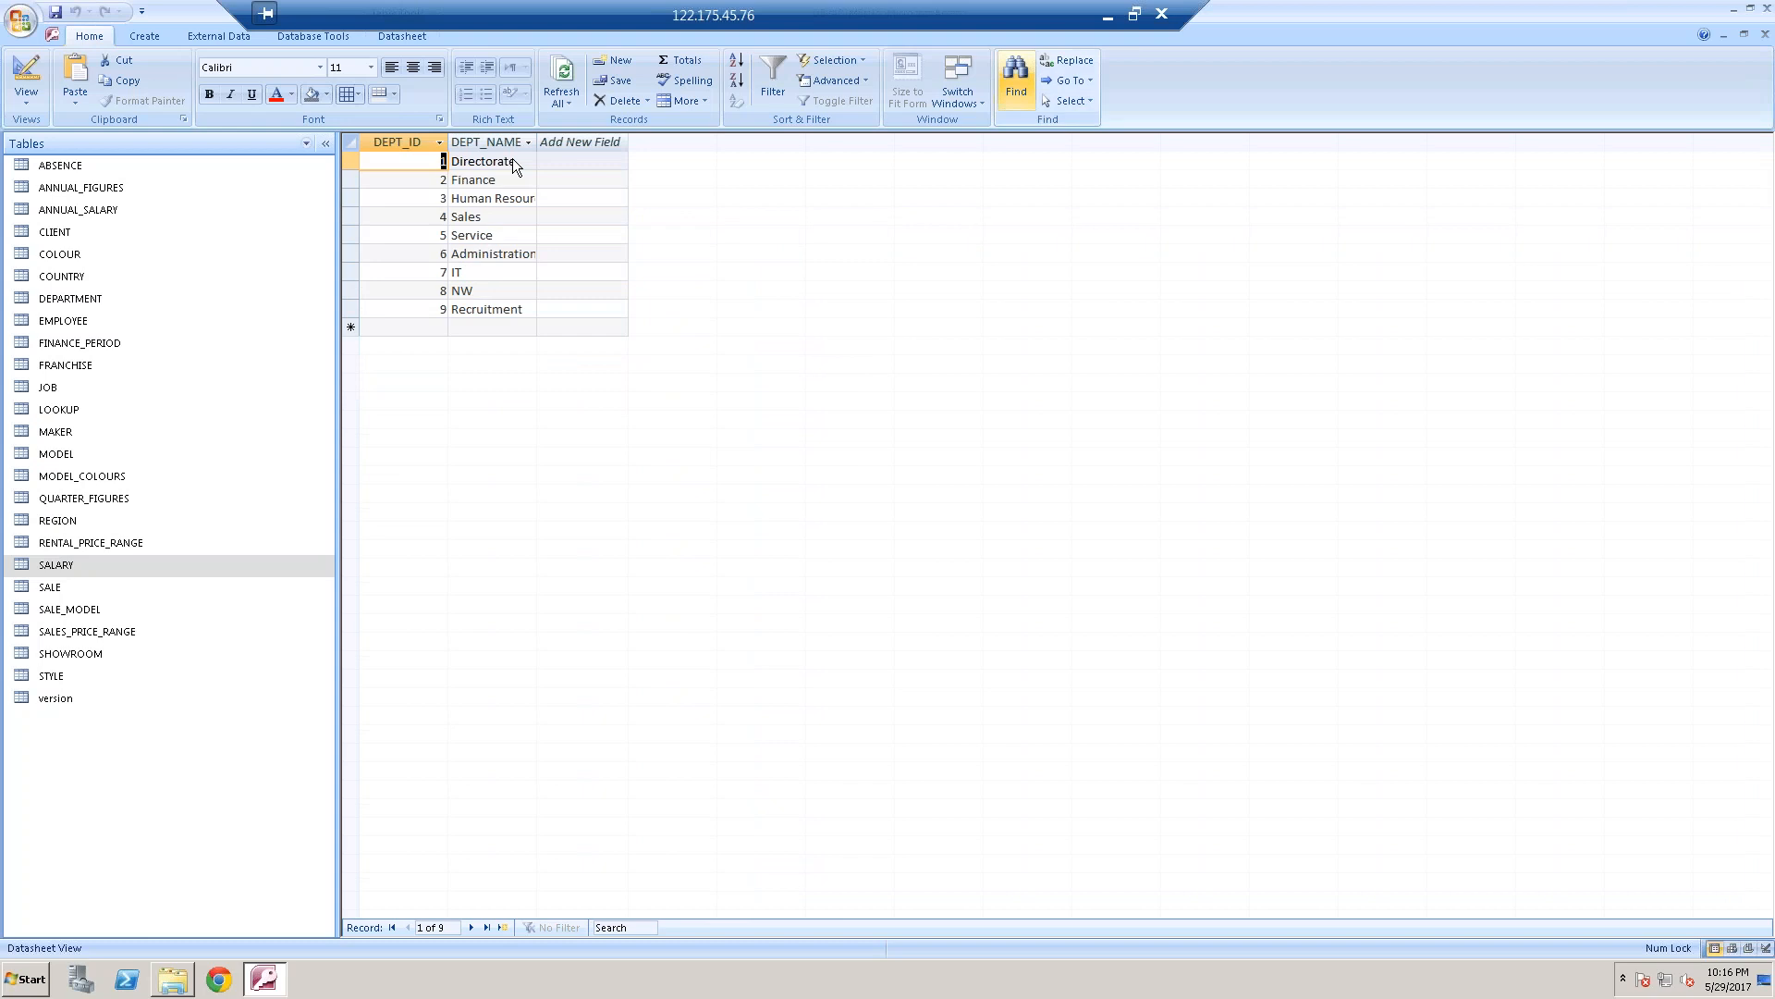
double_click(79, 323)
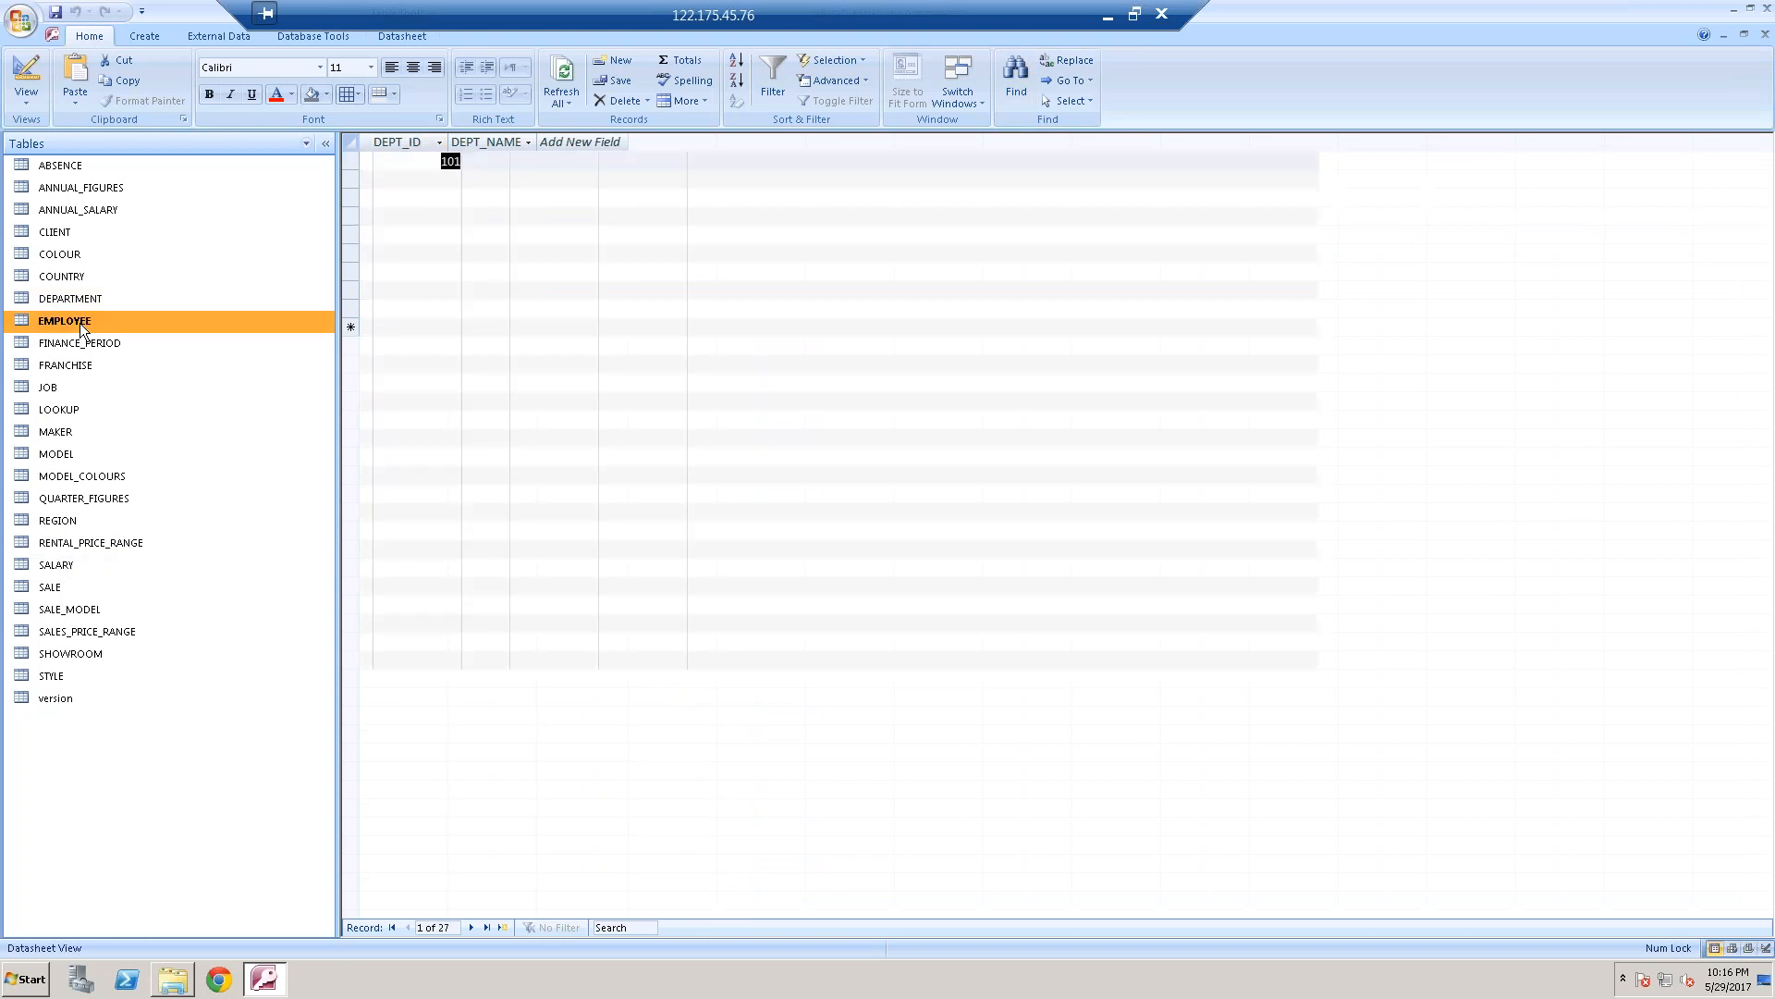
double_click(91, 299)
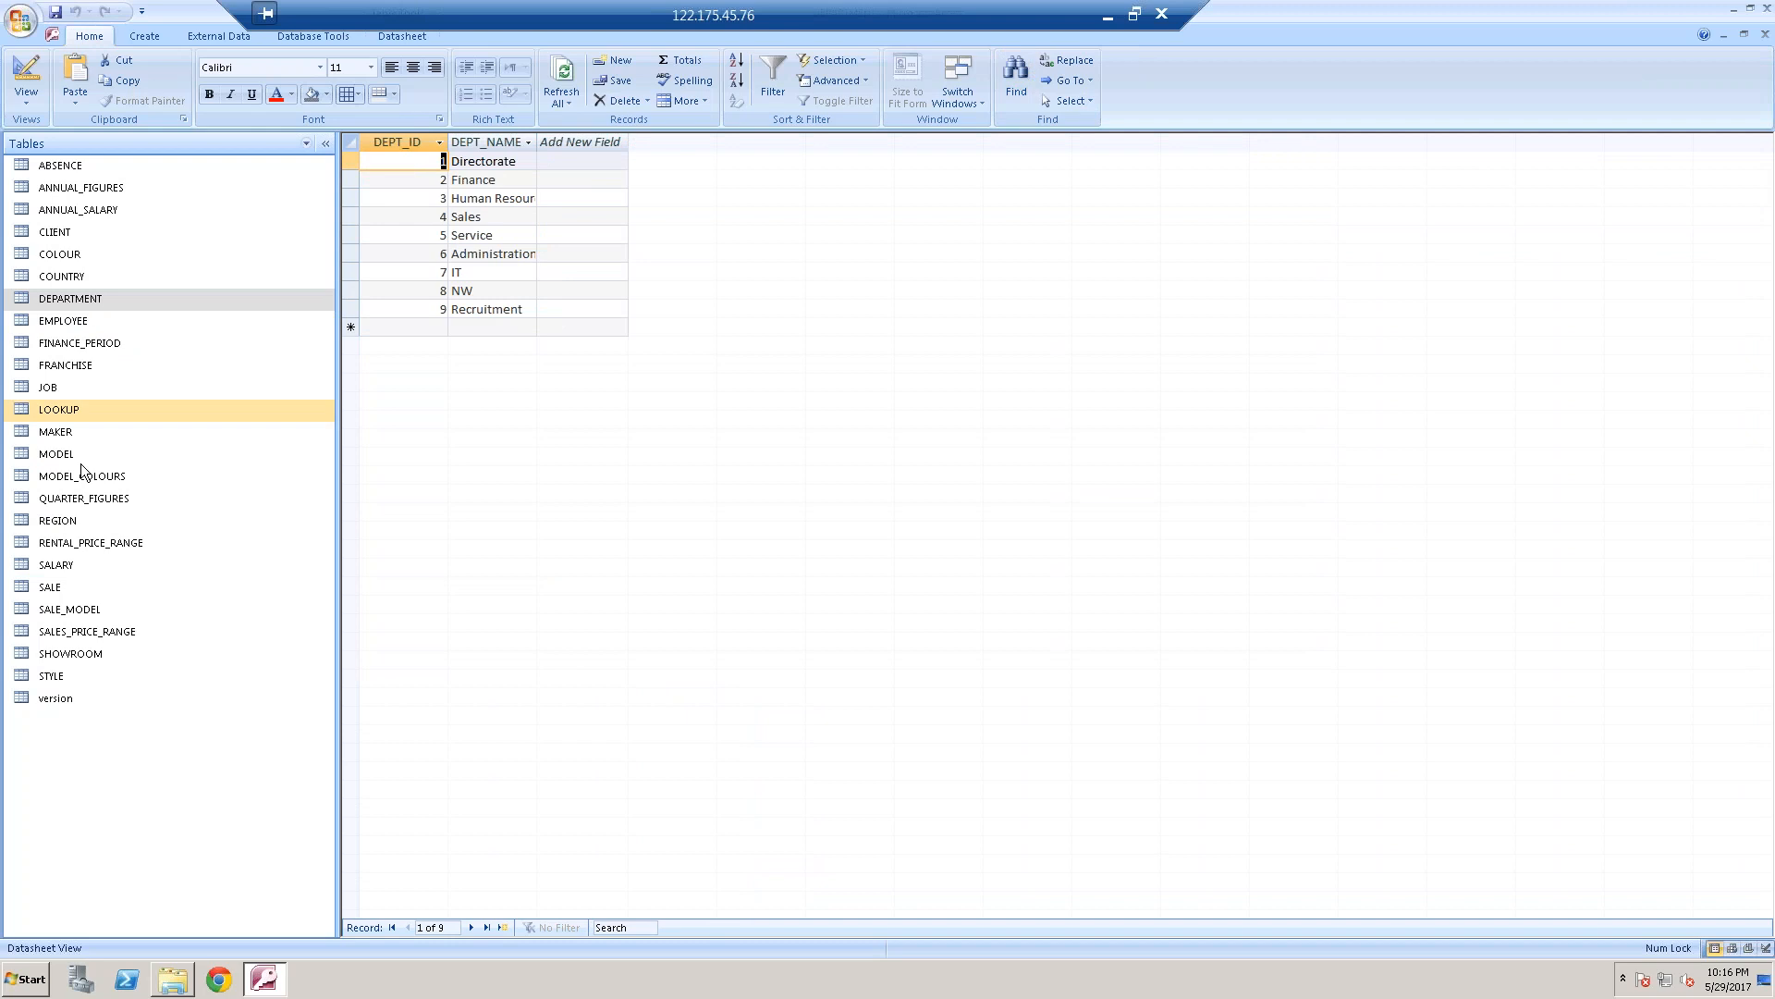
click(67, 567)
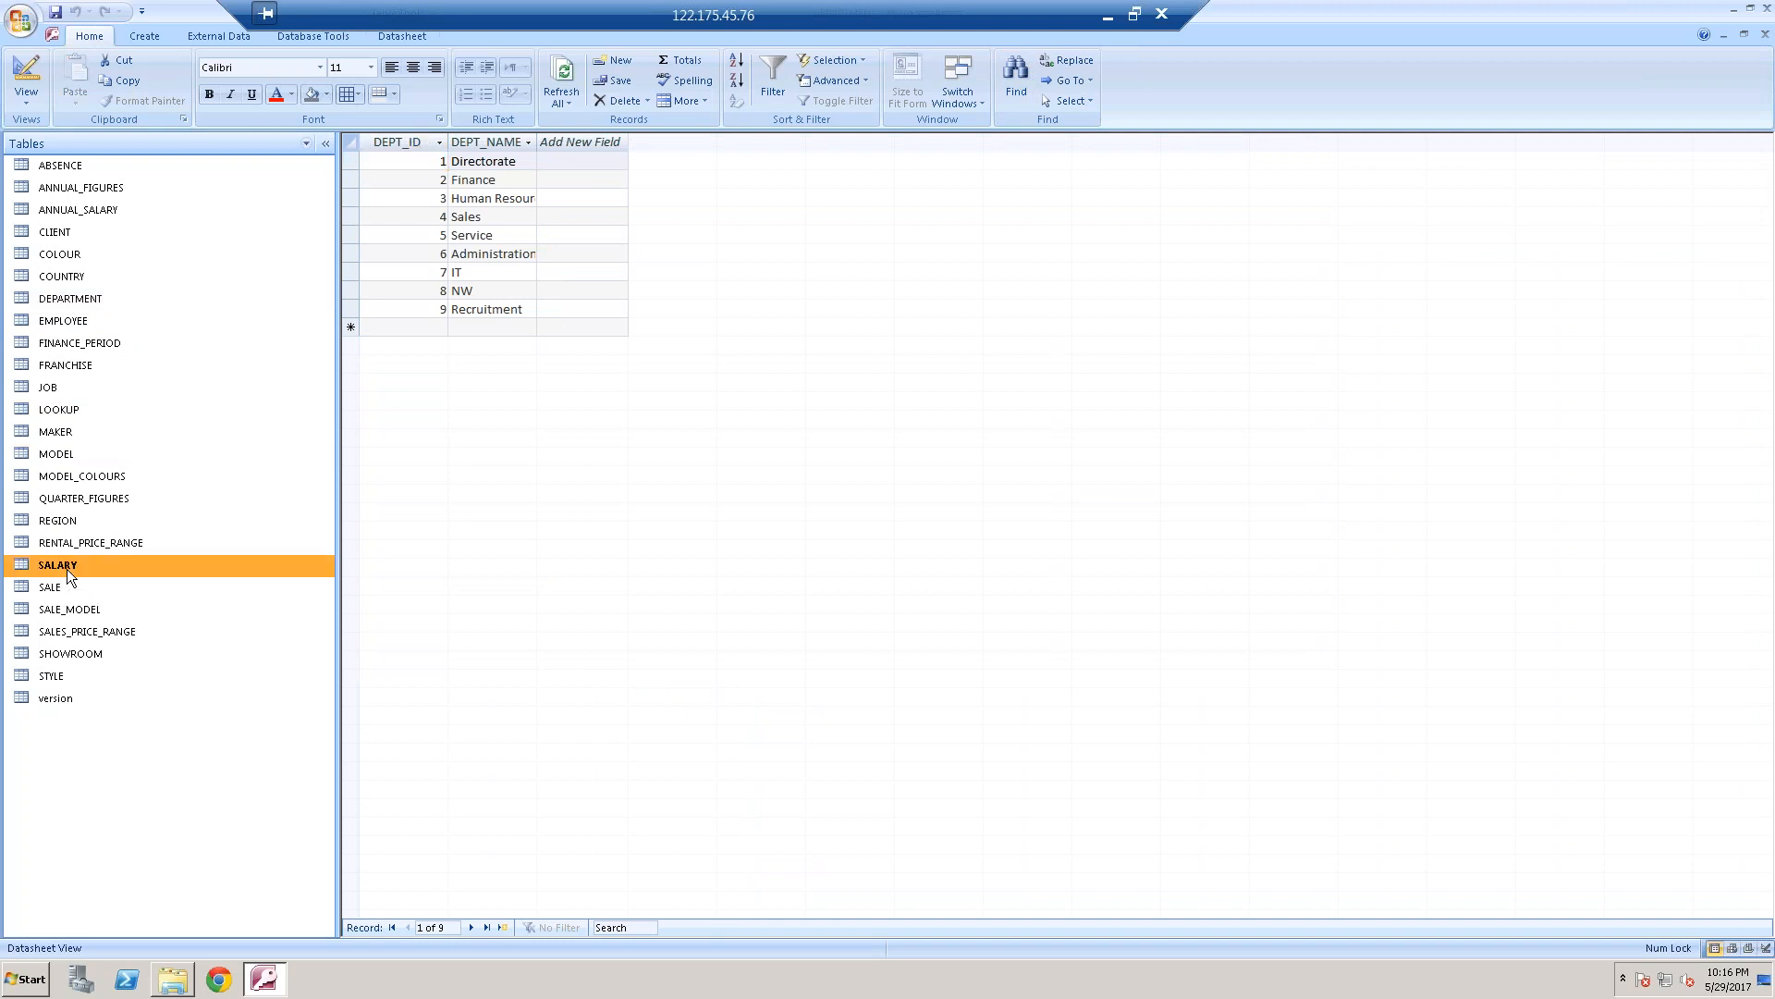
click(65, 656)
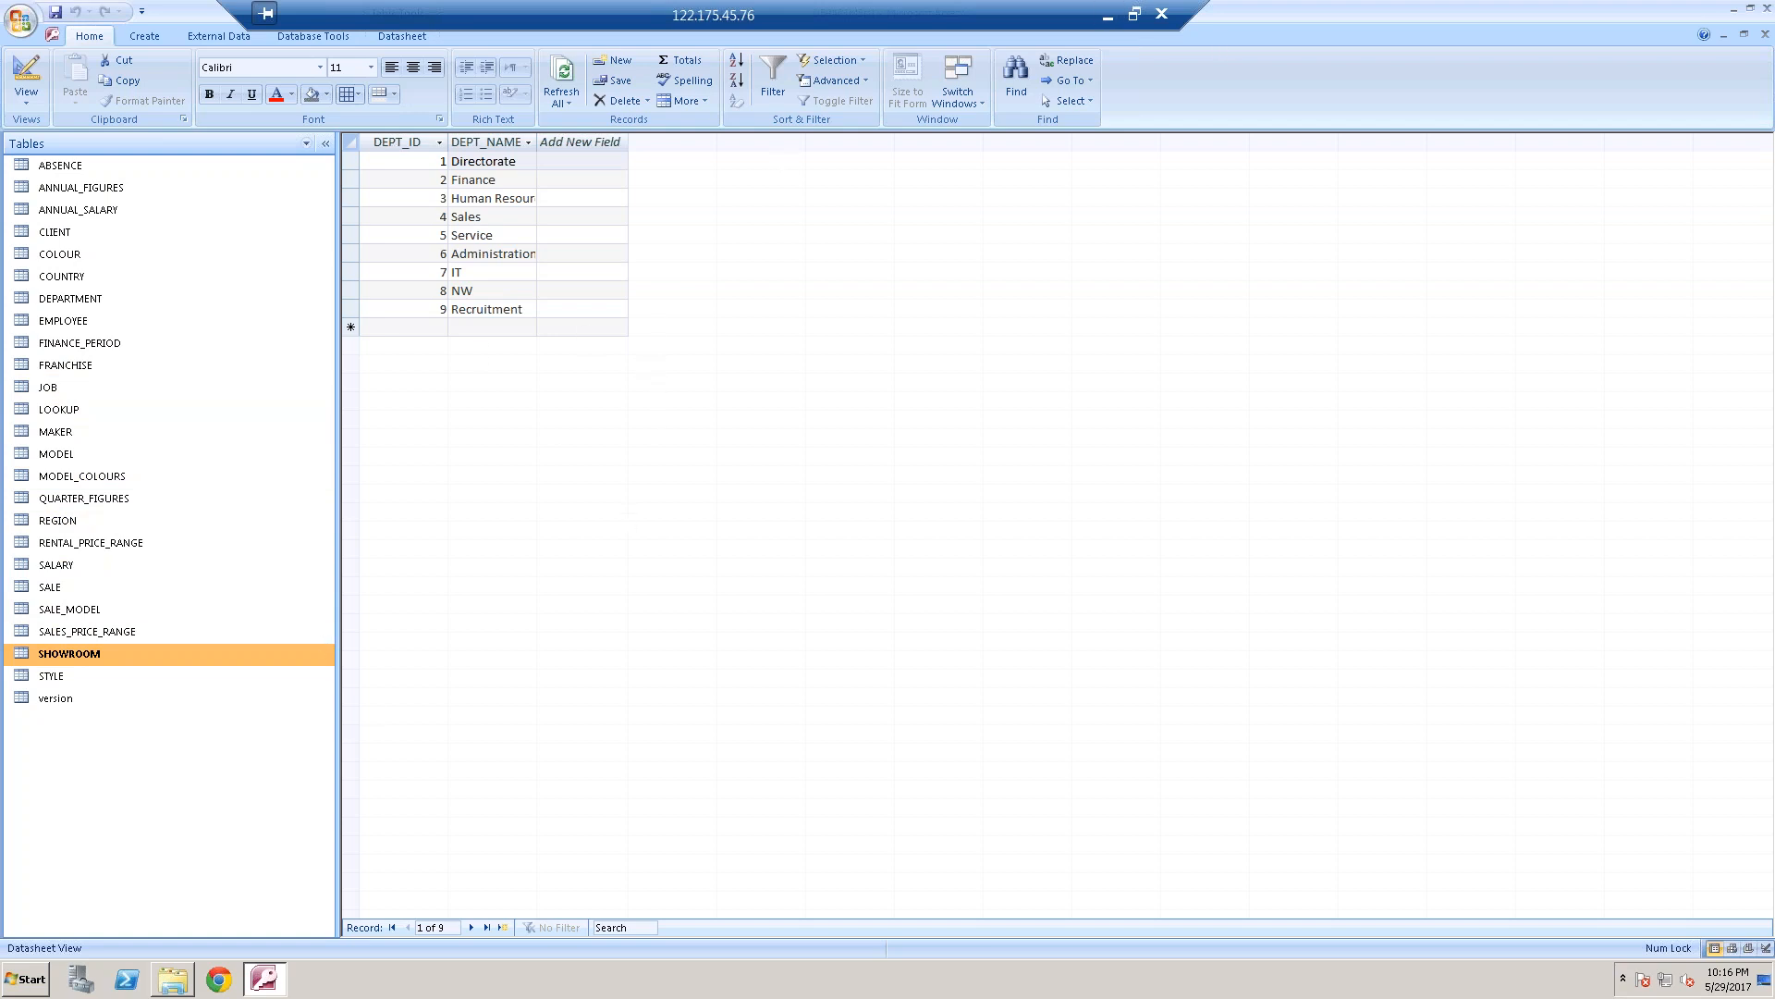
Launch the 32-bit ODBC Data Source Administrator from SAP BusinessObjects BI platform 4 and show the system data sources
click(33, 982)
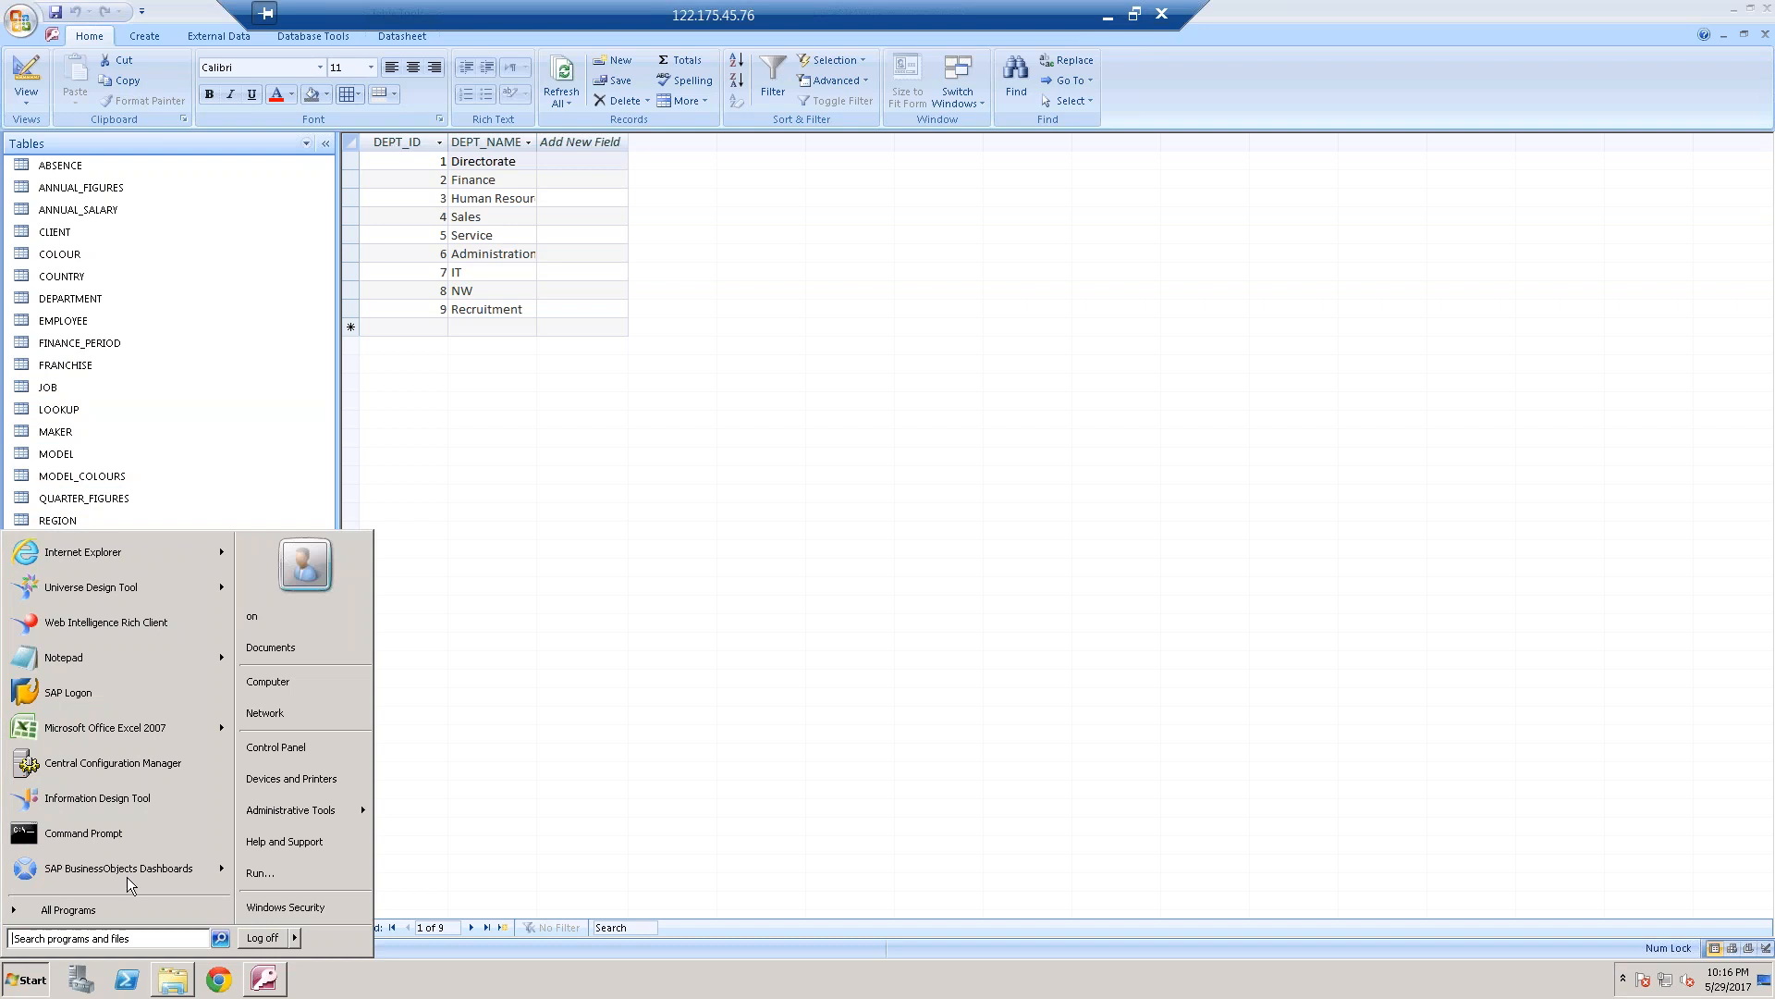
click(114, 915)
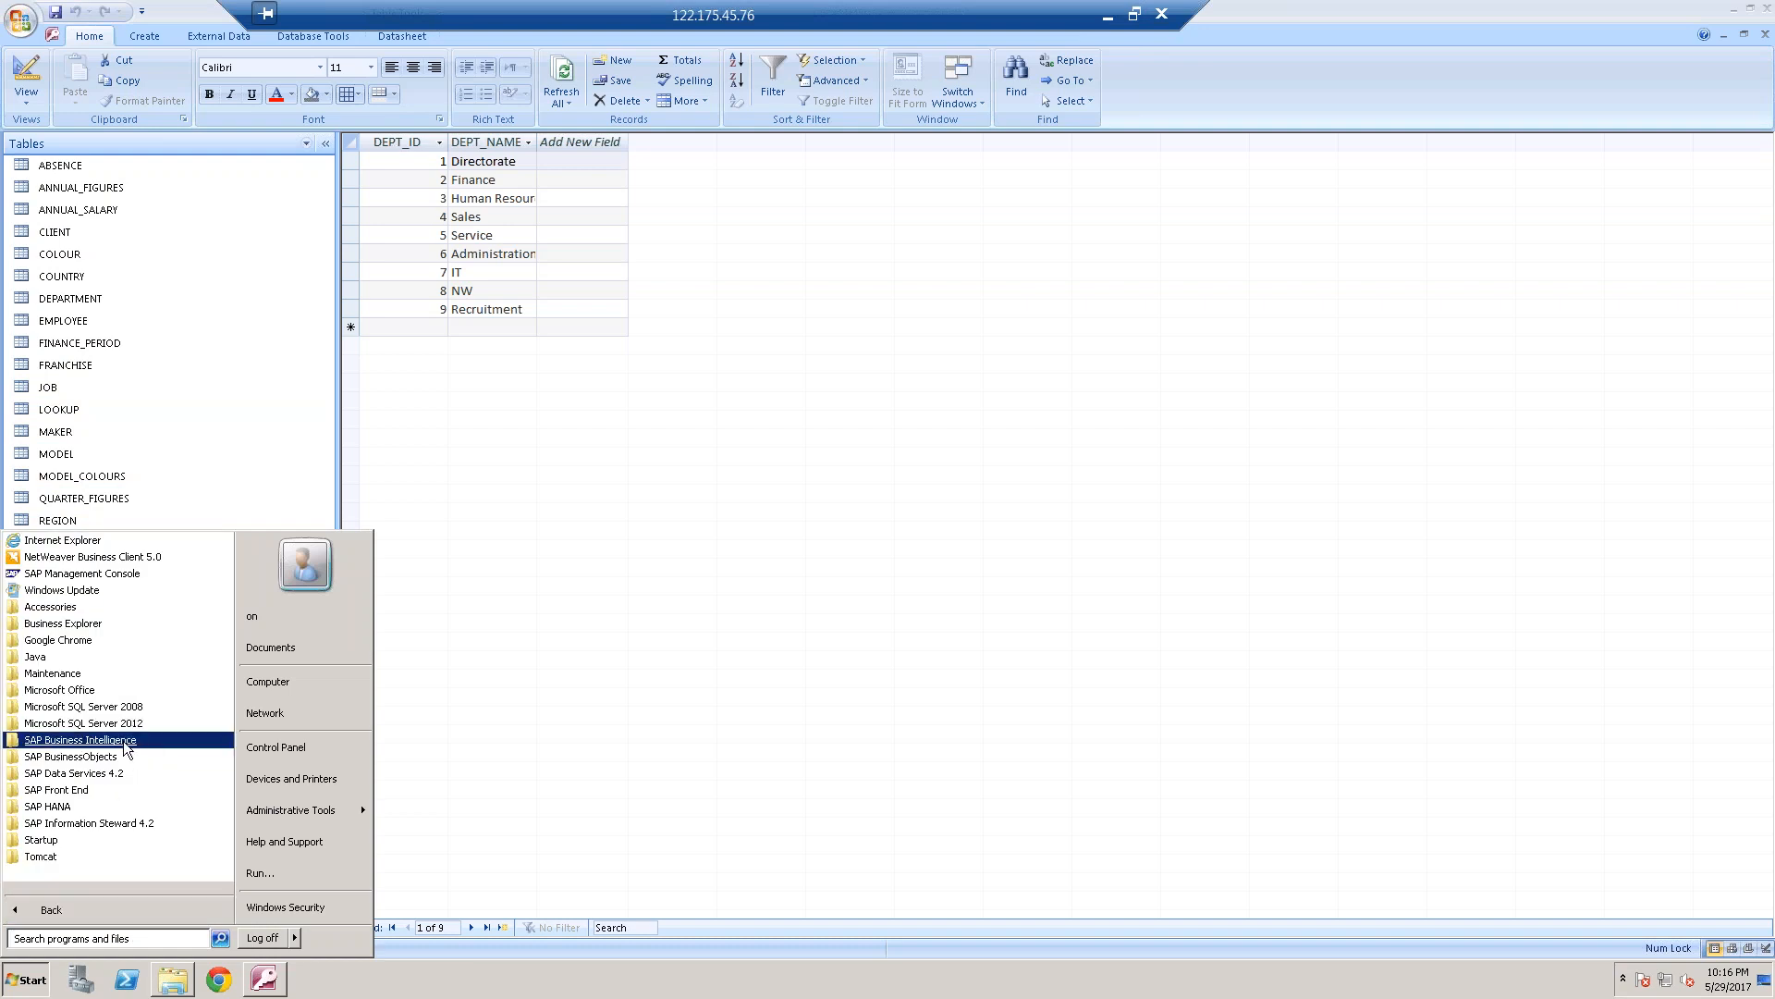
click(126, 741)
click(132, 758)
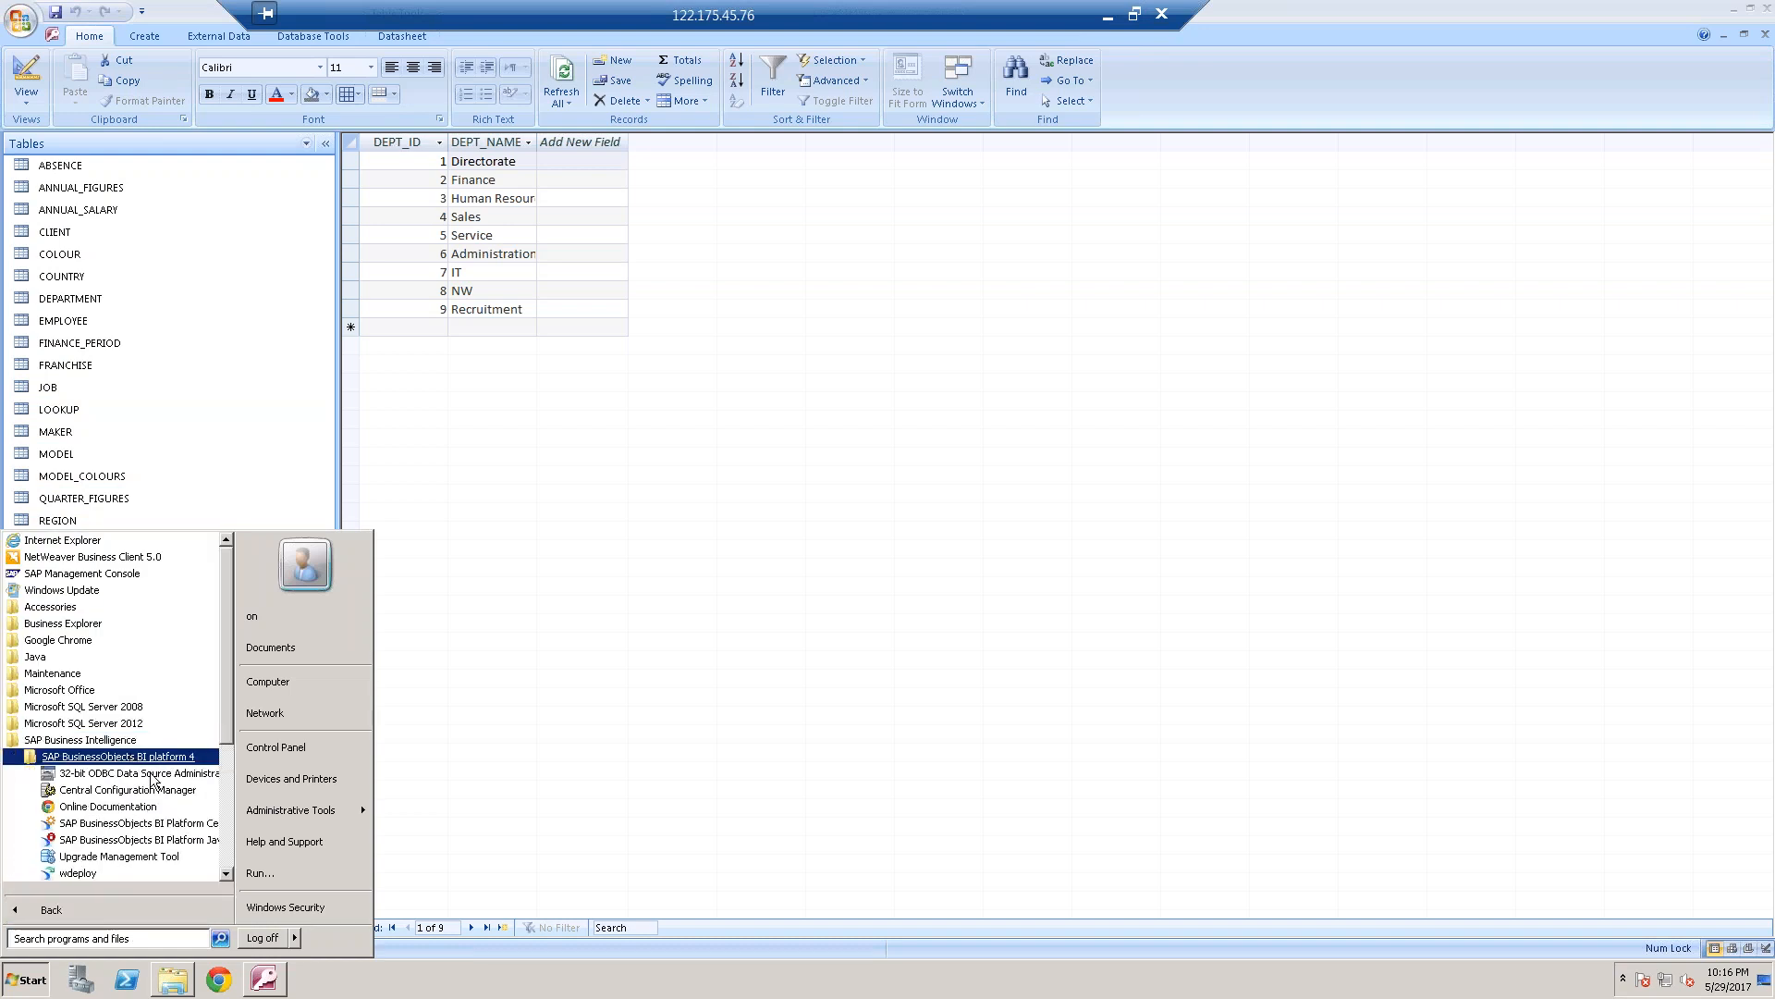
click(157, 788)
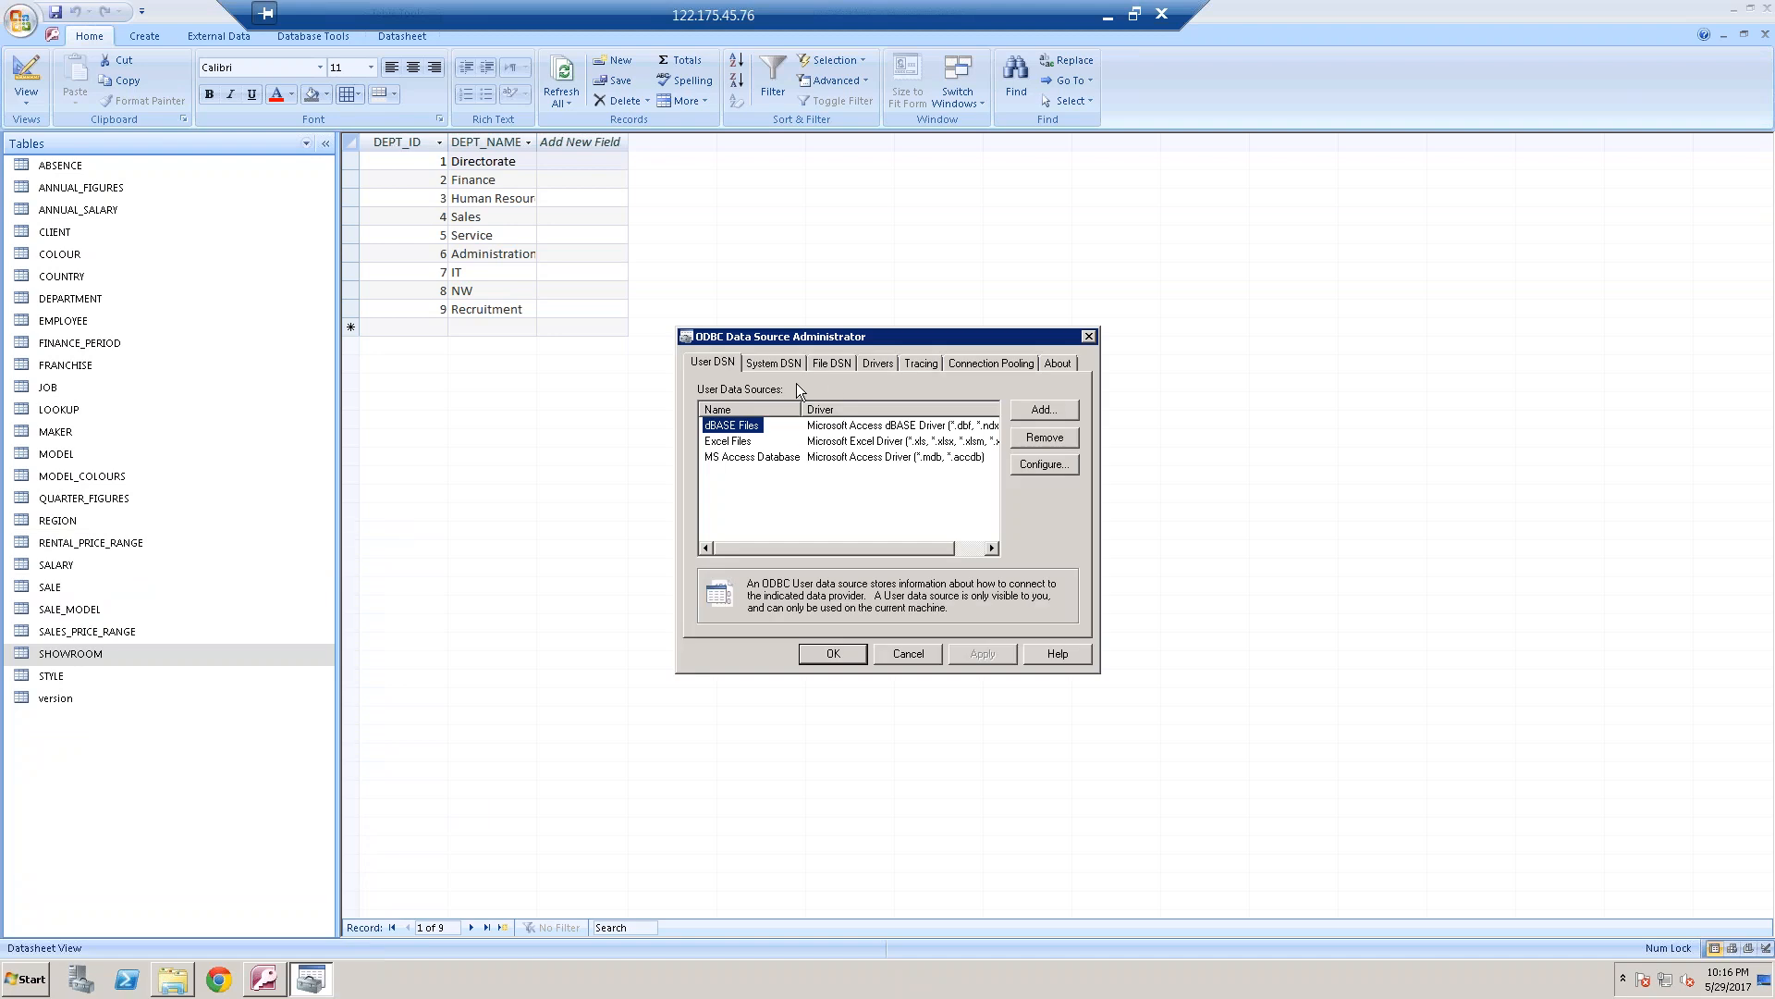
click(774, 363)
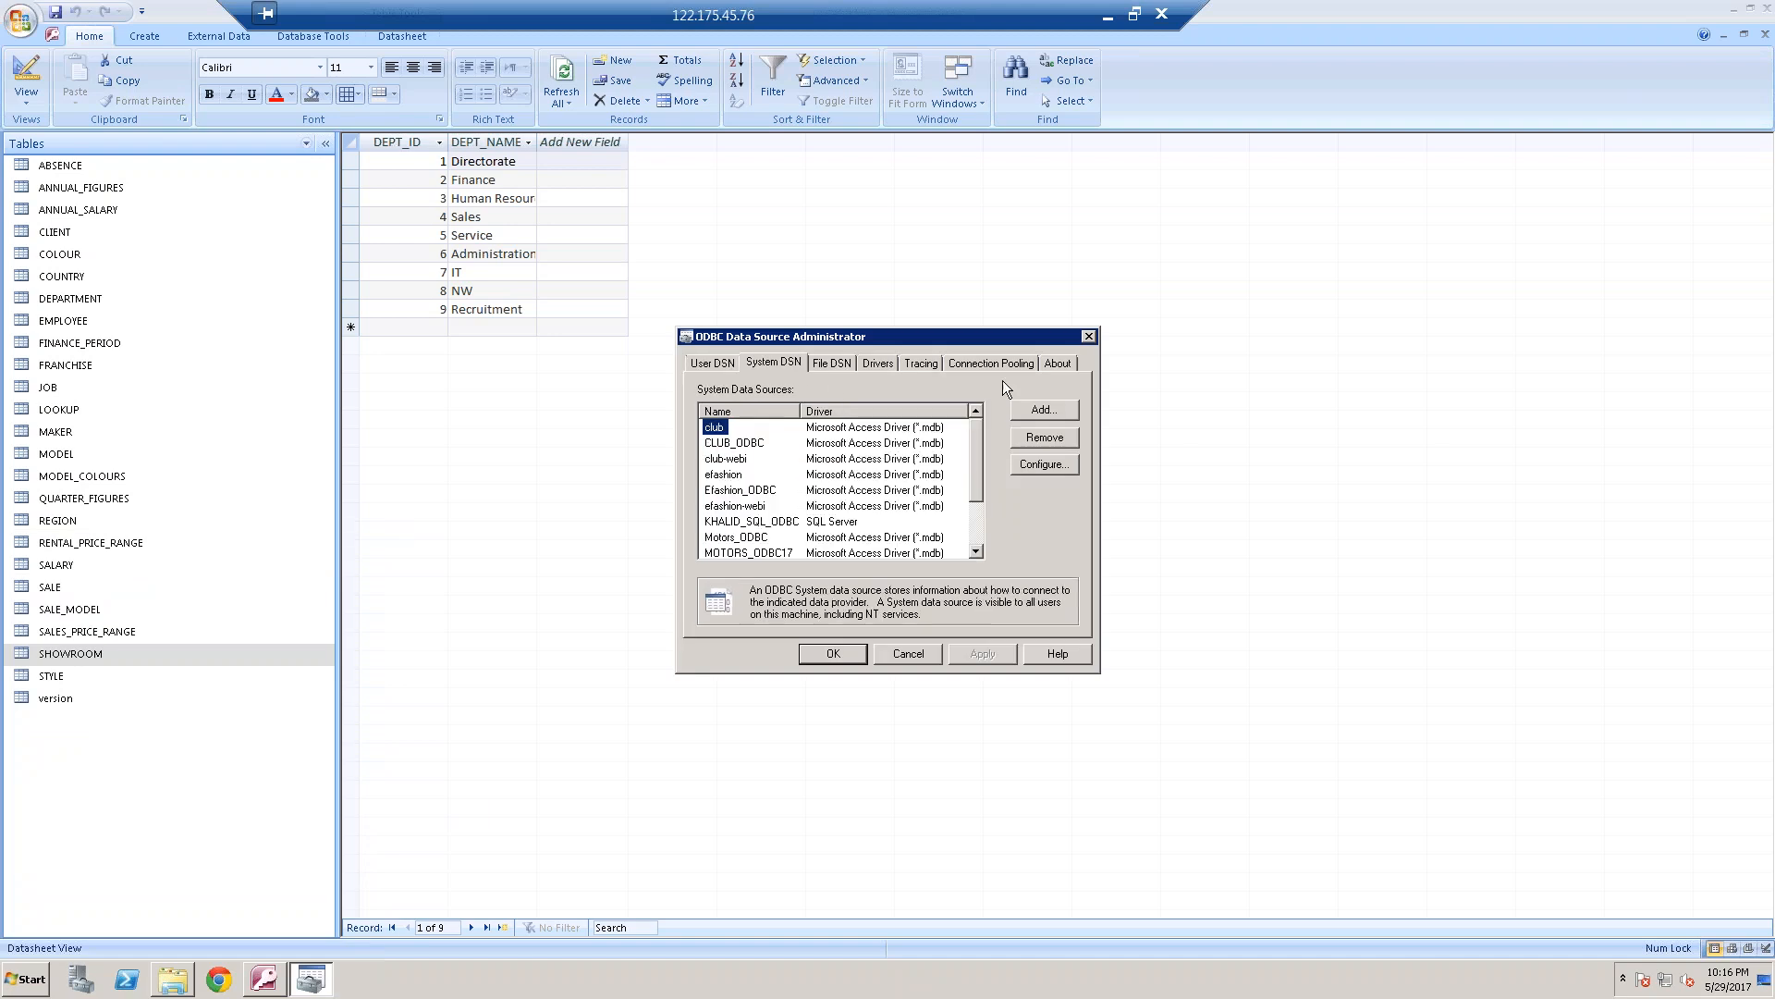
Start a new system data source that uses the Microsoft Access Driver (*.mdb)
click(1038, 415)
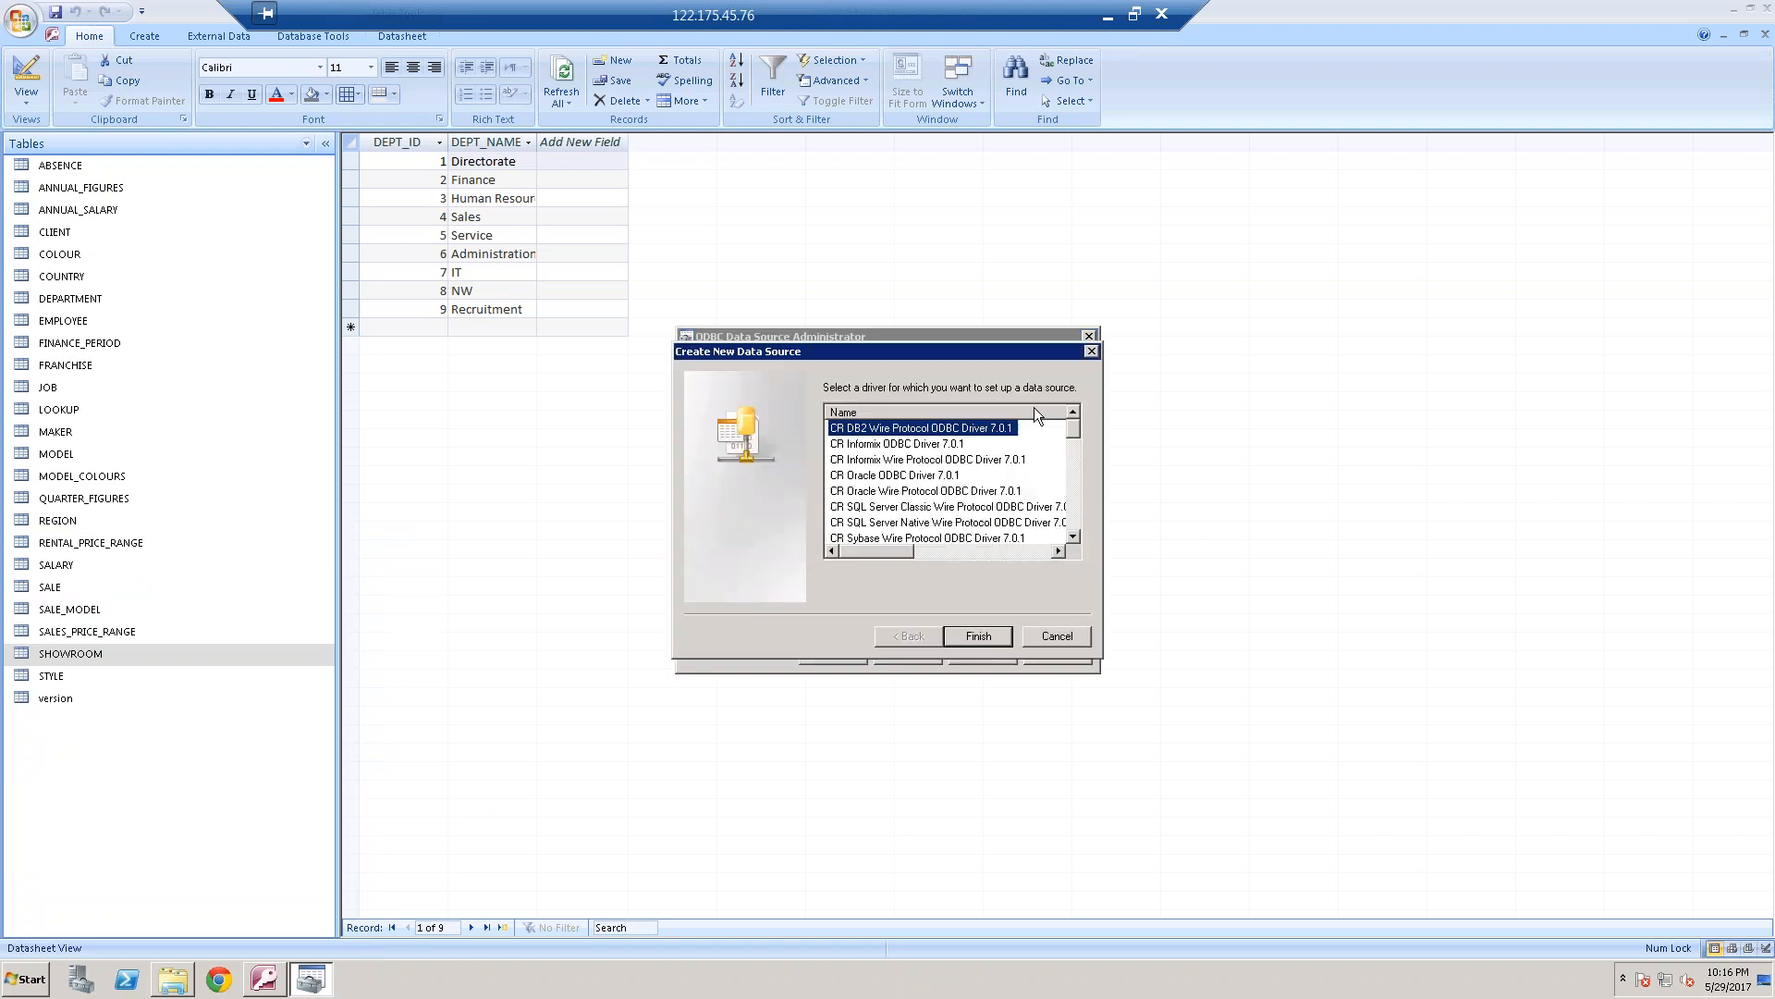
click(1074, 537)
click(1074, 537)
click(1073, 538)
click(1073, 537)
click(1073, 538)
click(1074, 537)
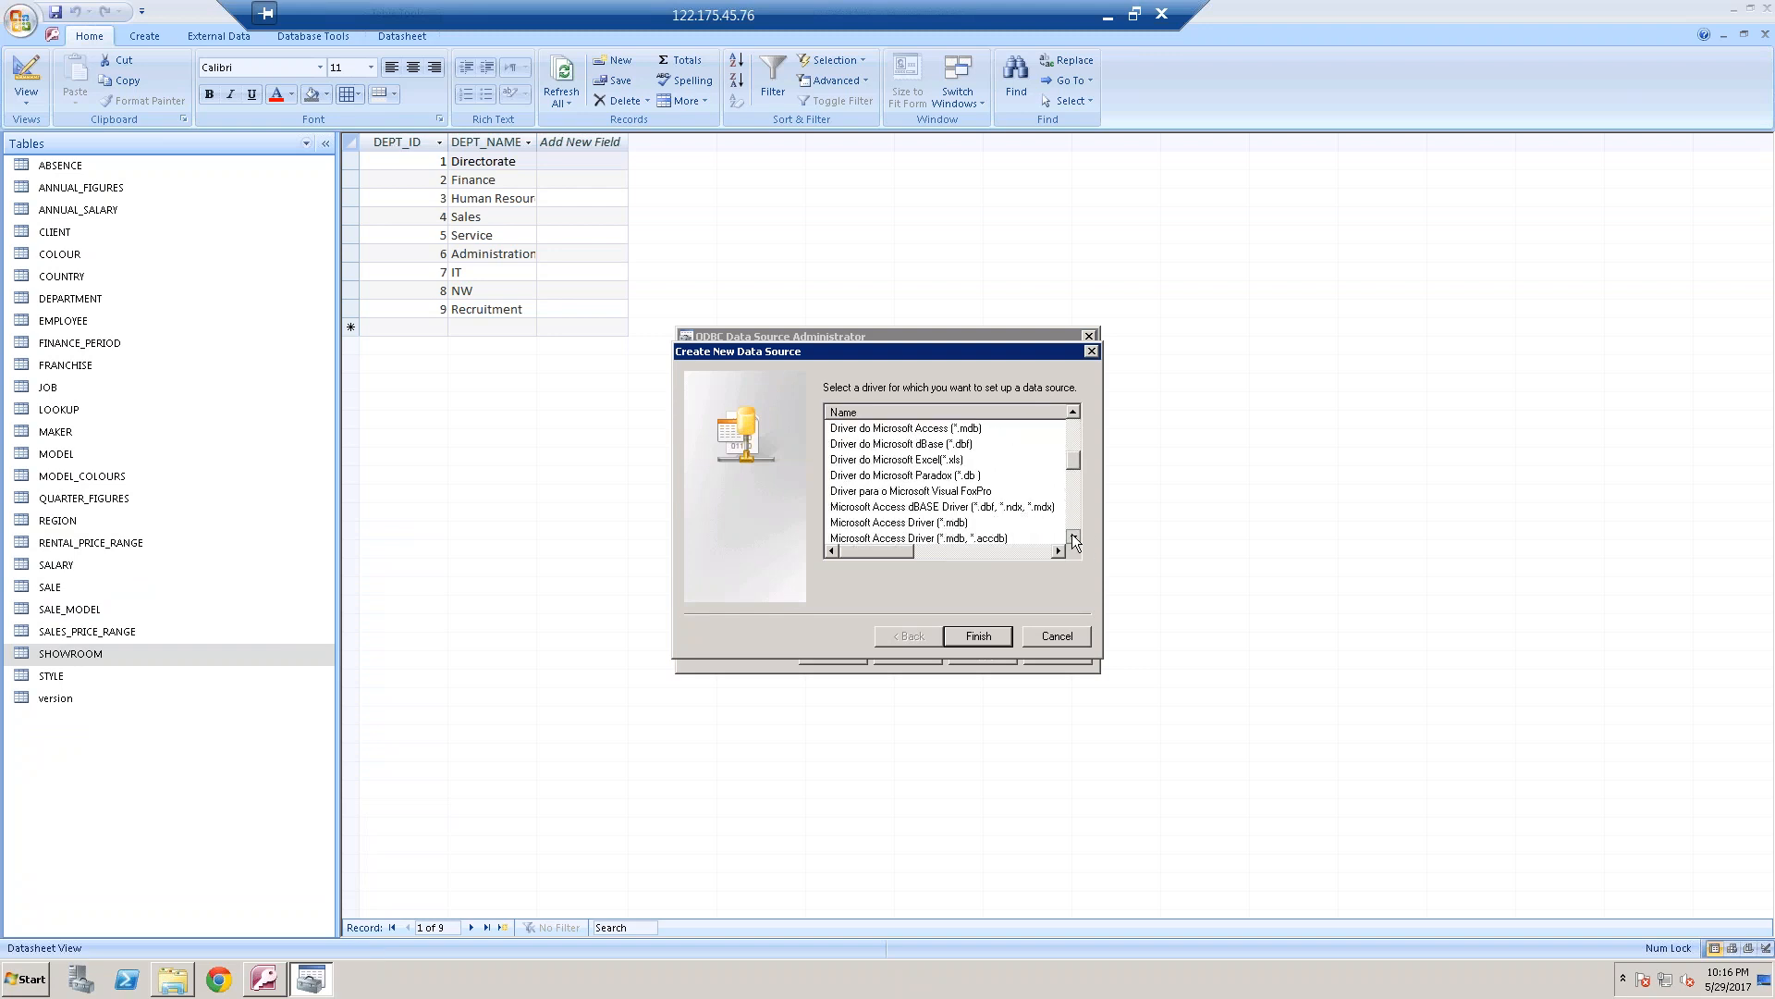
click(1073, 537)
click(953, 507)
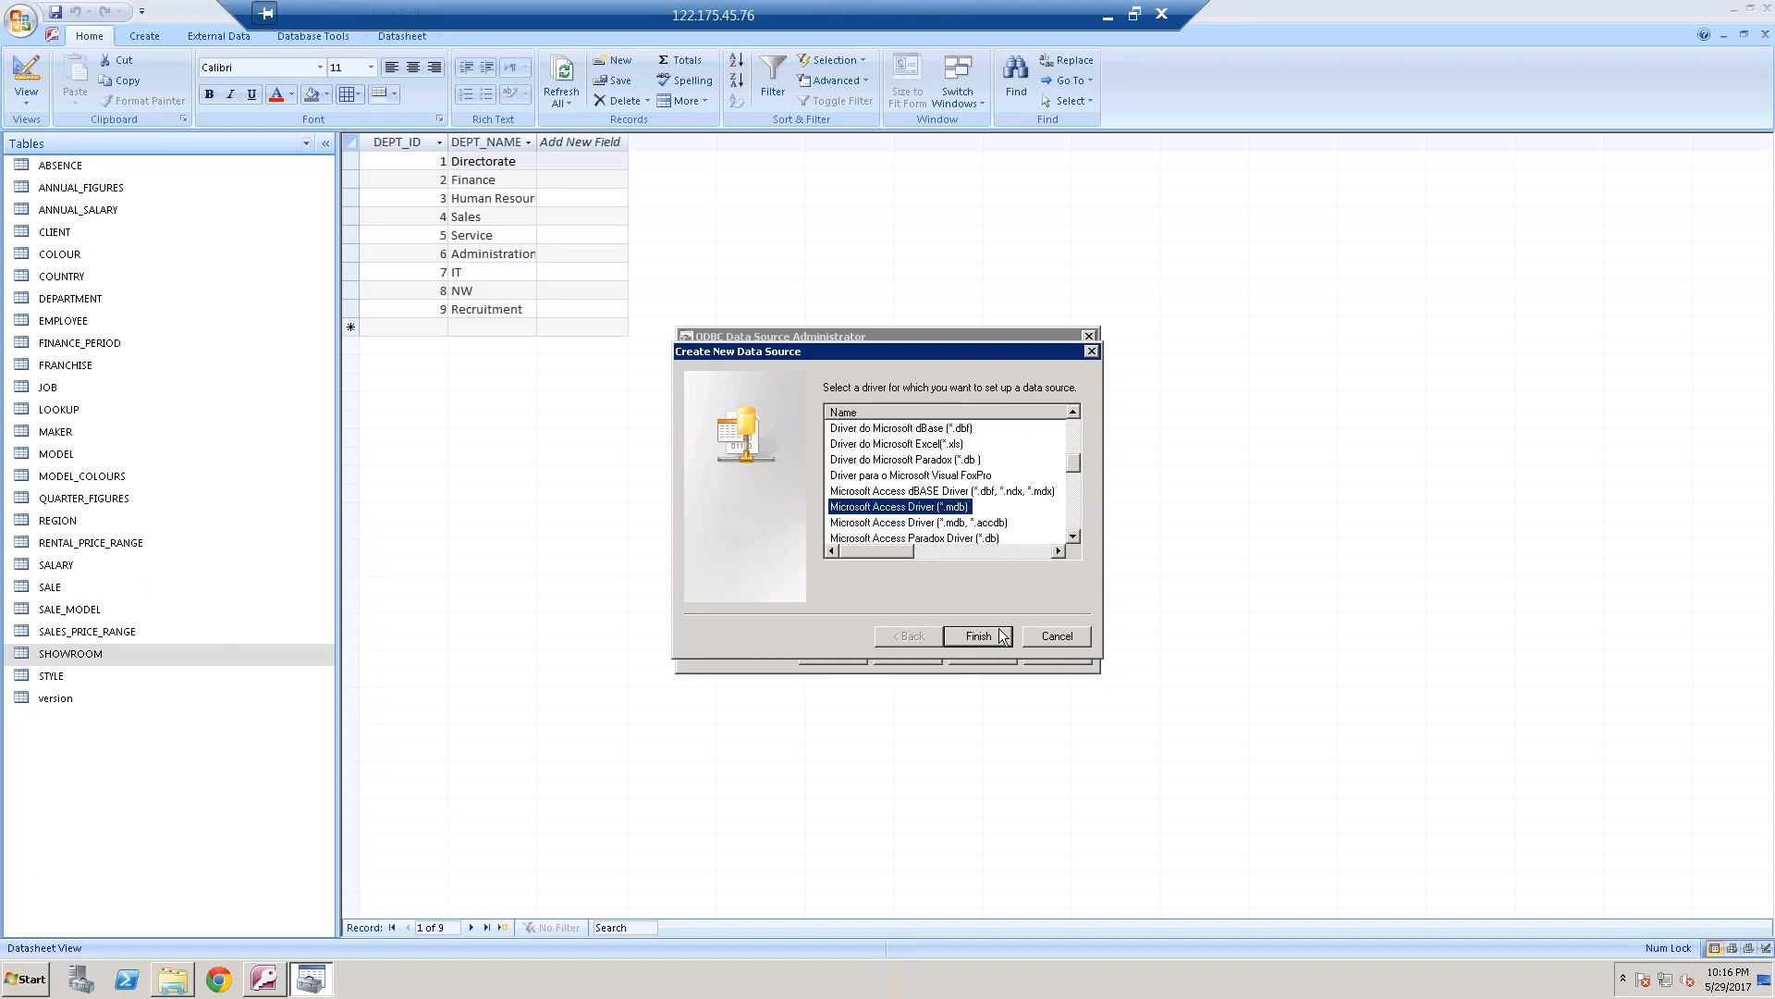
click(1002, 637)
Name the data source SAA, browse to the BO DB folder on drive D for its database, and cancel the setup
text(SAA)
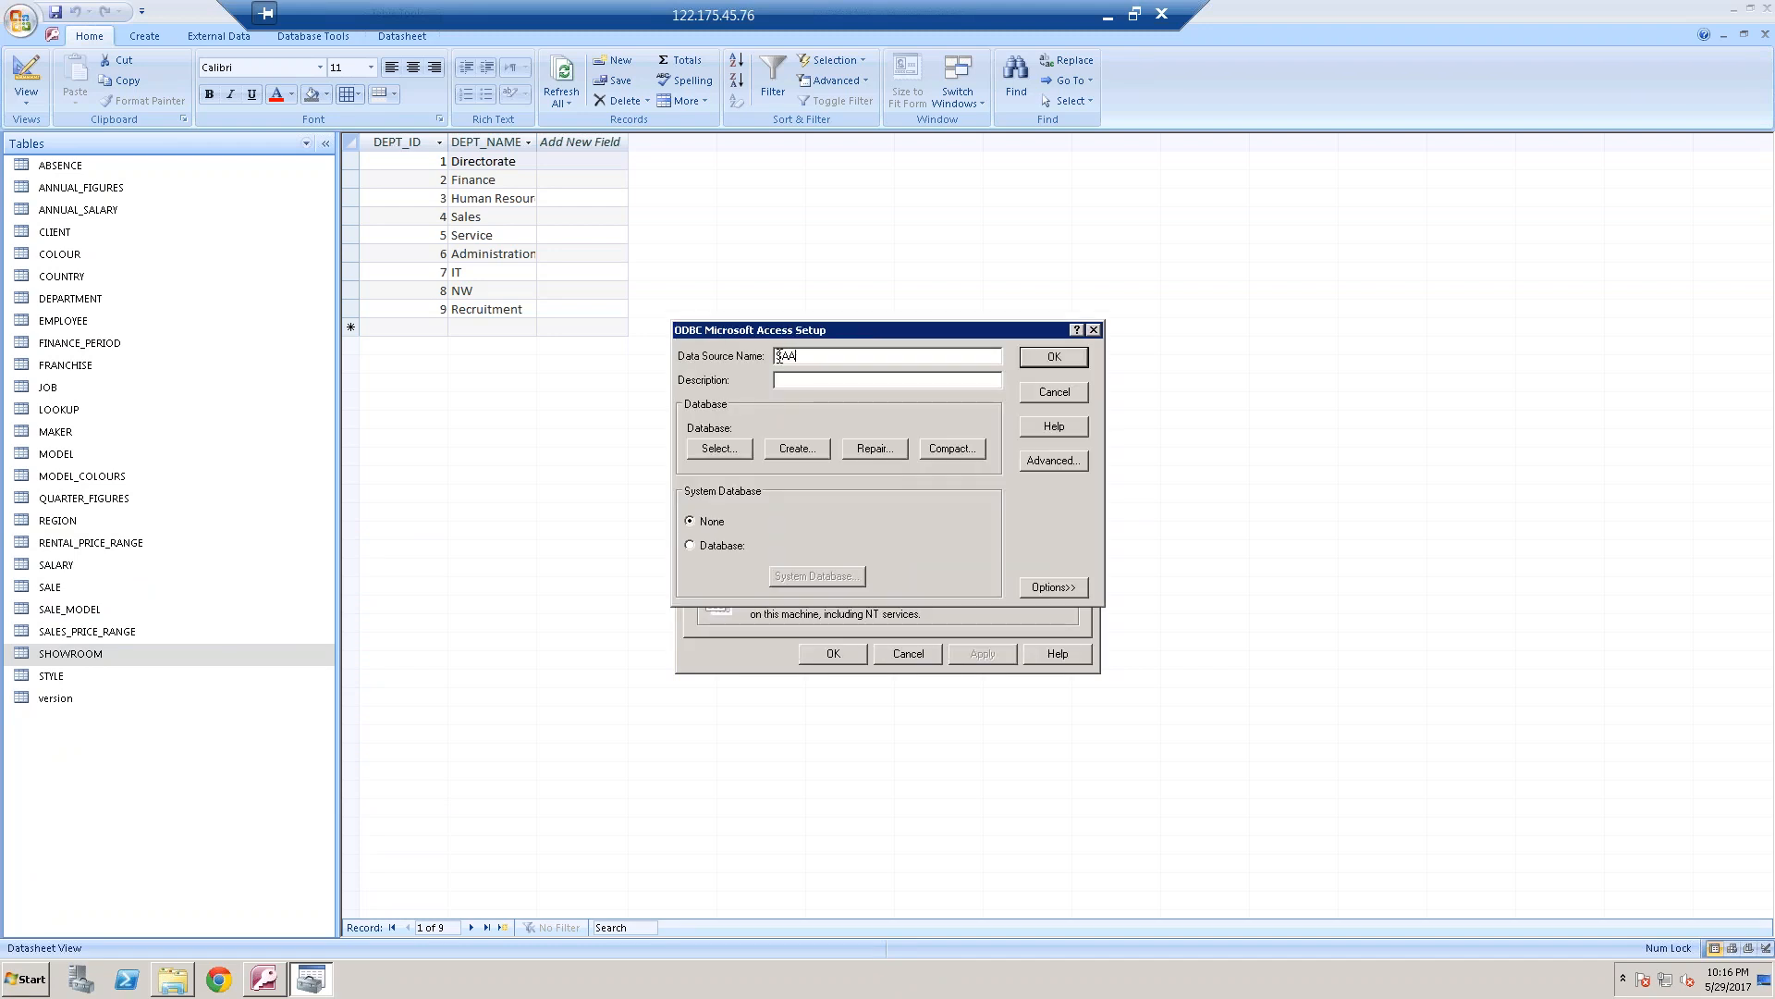
click(721, 447)
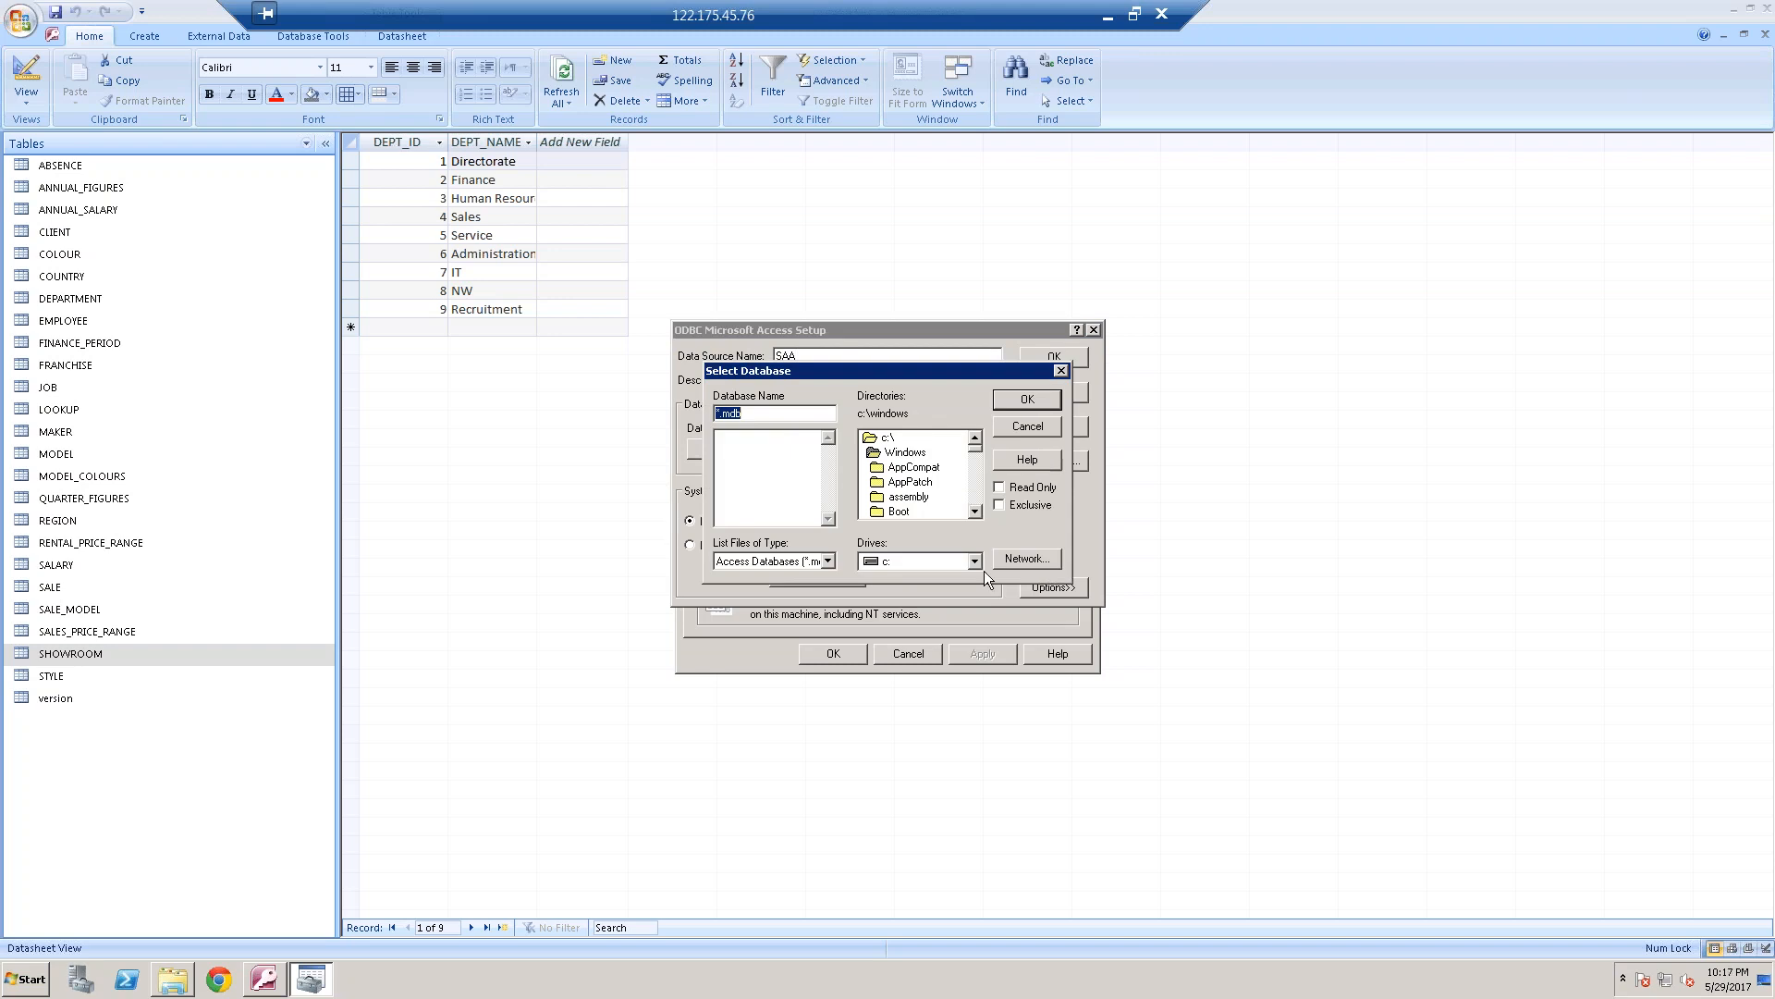
click(976, 562)
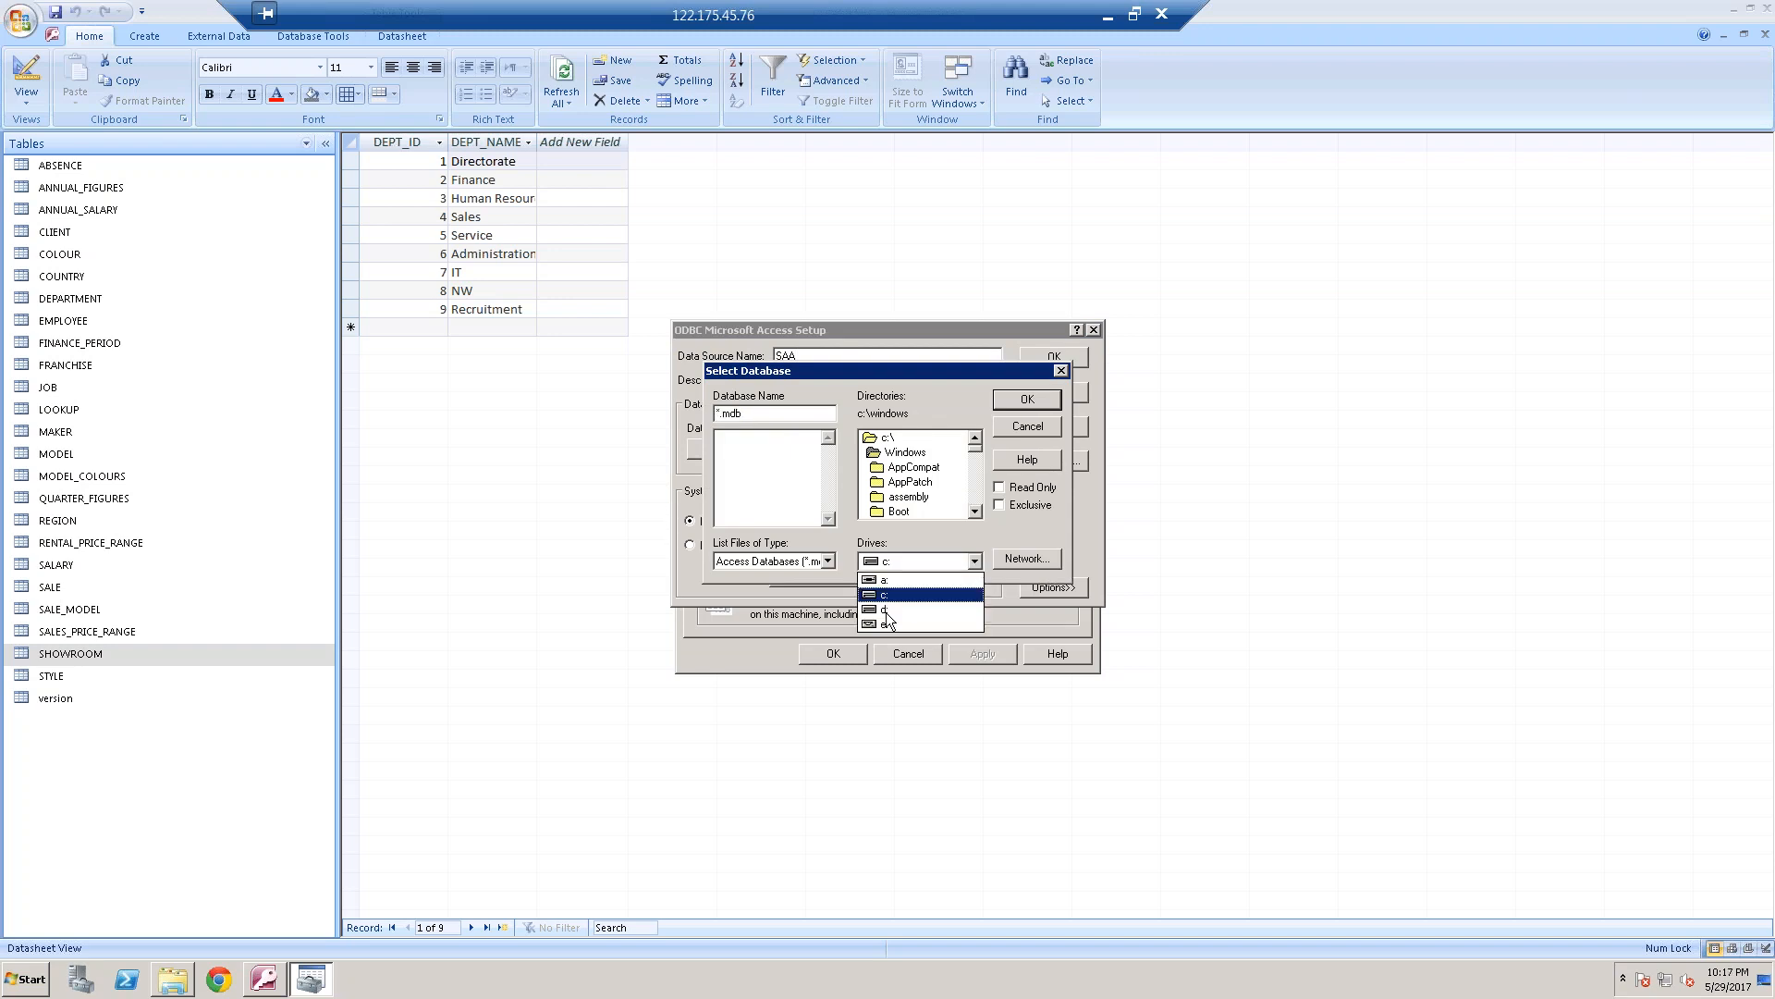
click(916, 591)
double_click(913, 468)
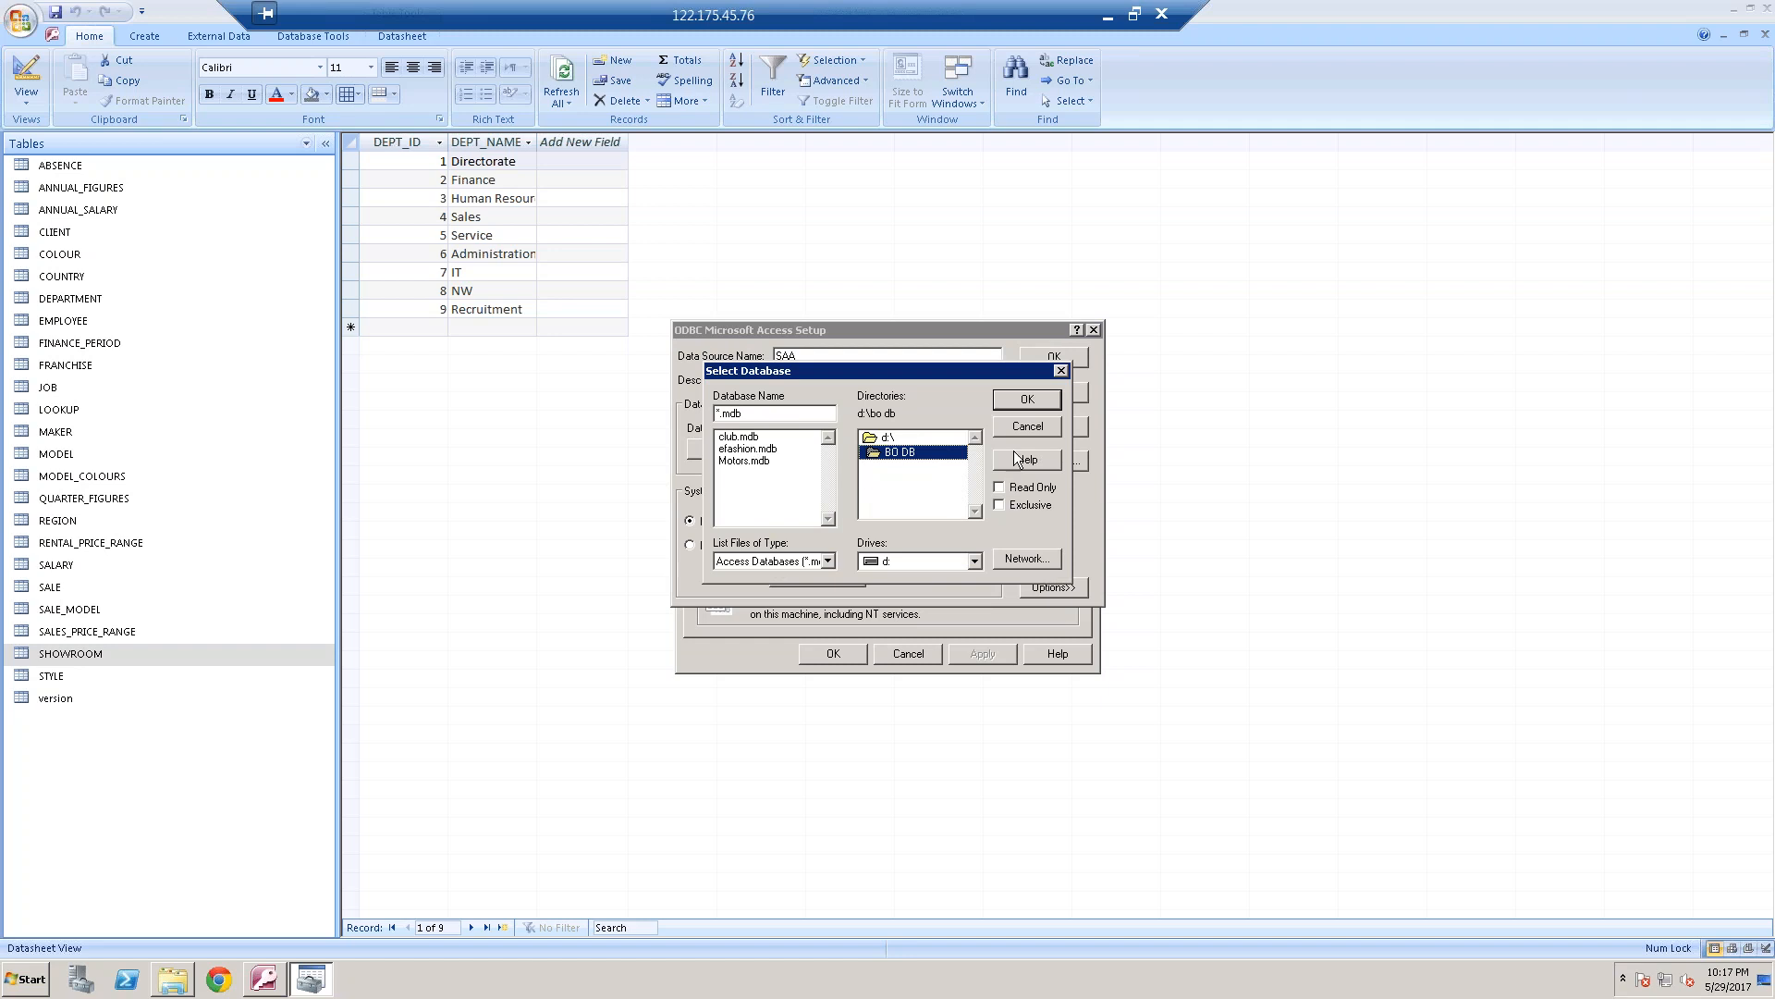
click(1047, 429)
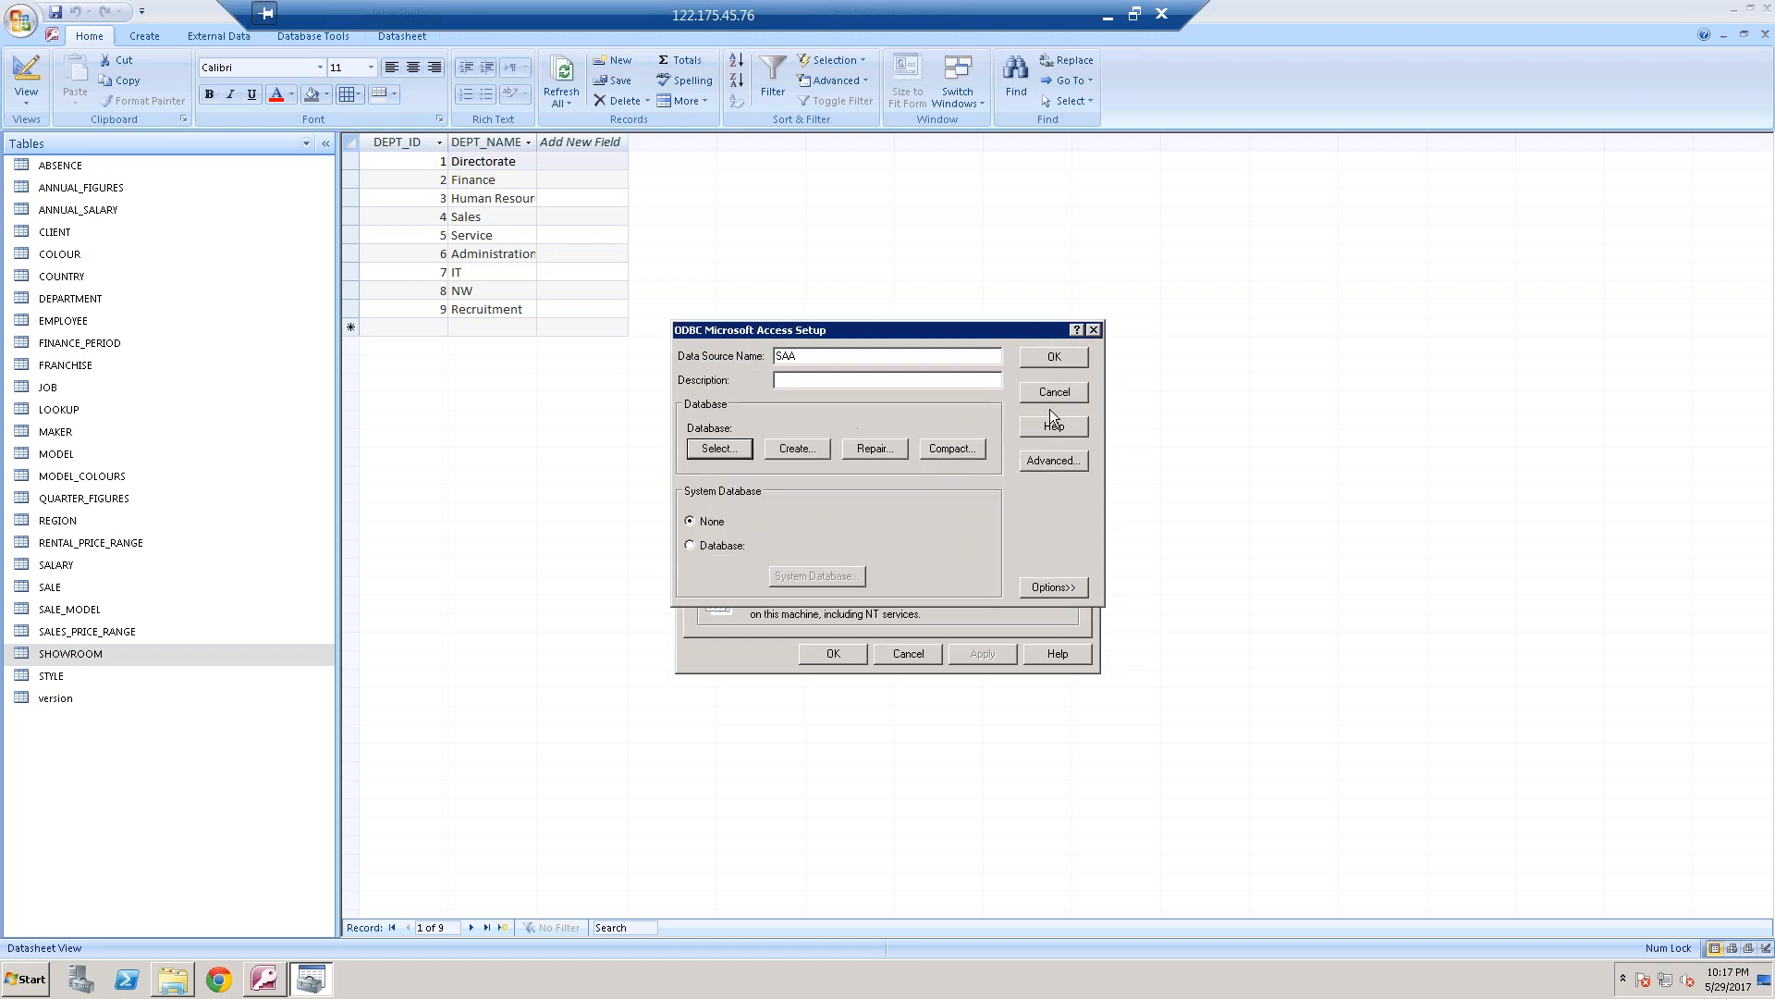
click(1094, 331)
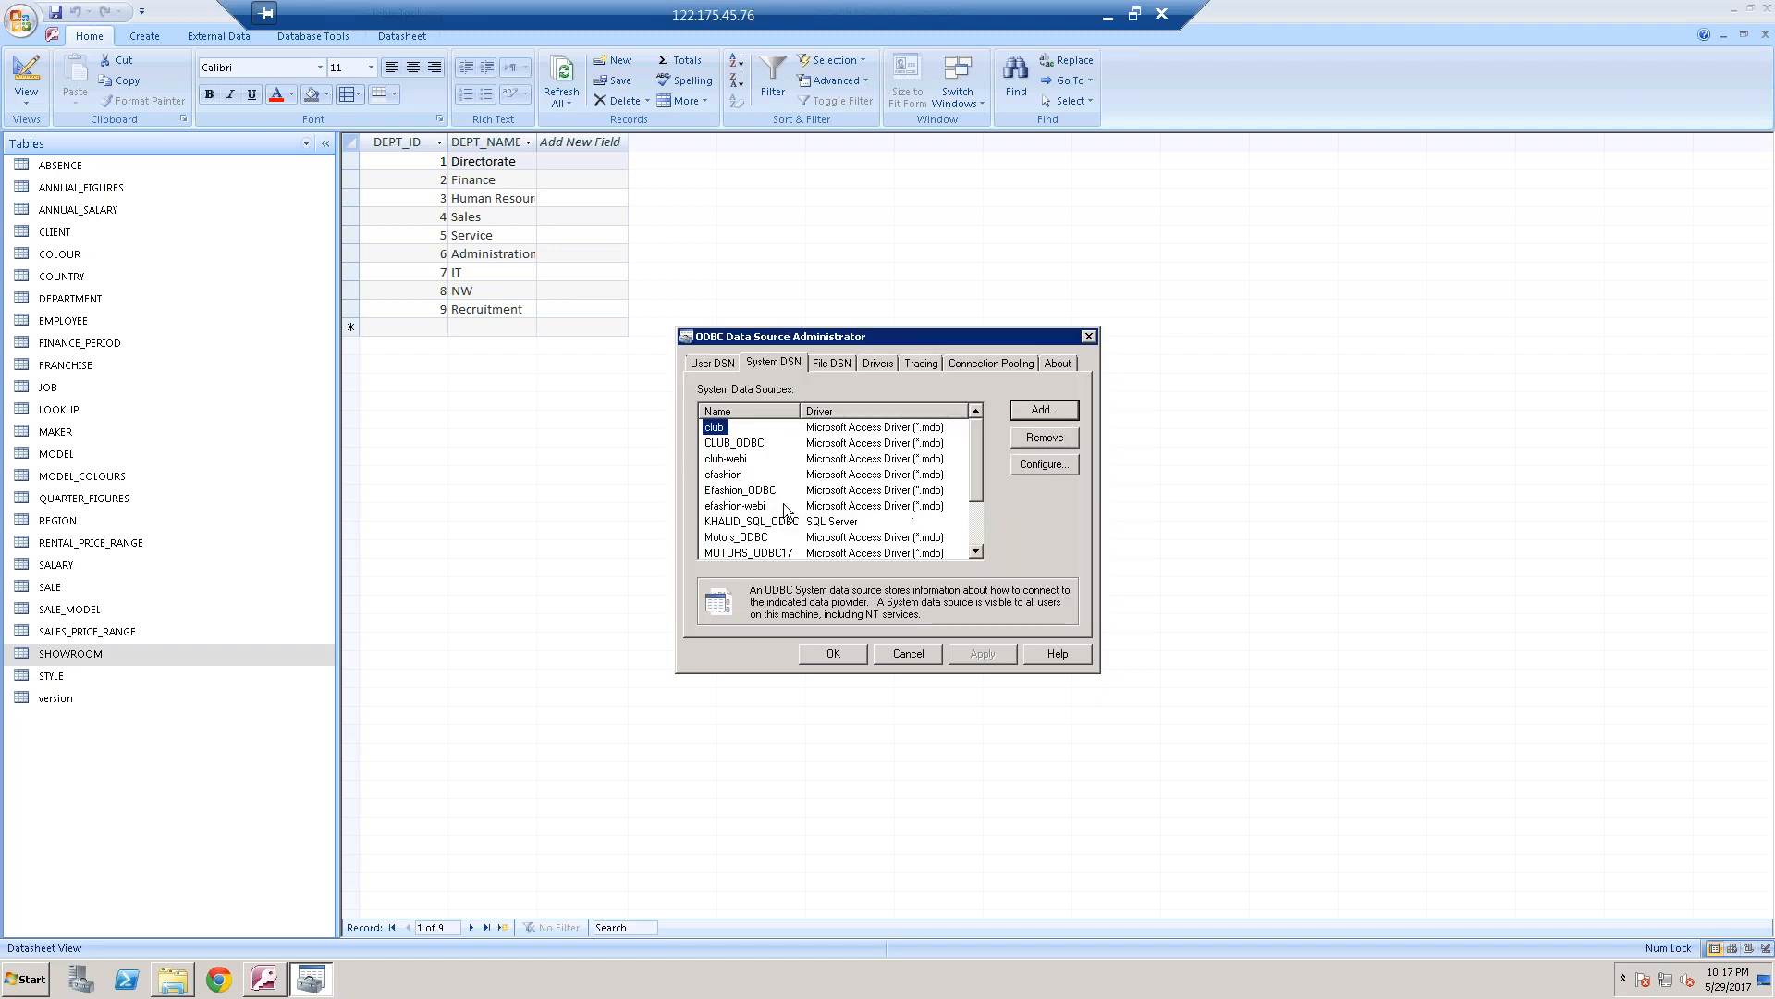
Review the MOTORS_ODBC17 data source's configuration and selected database, and close the ODBC administrator without changes
click(769, 554)
click(1042, 464)
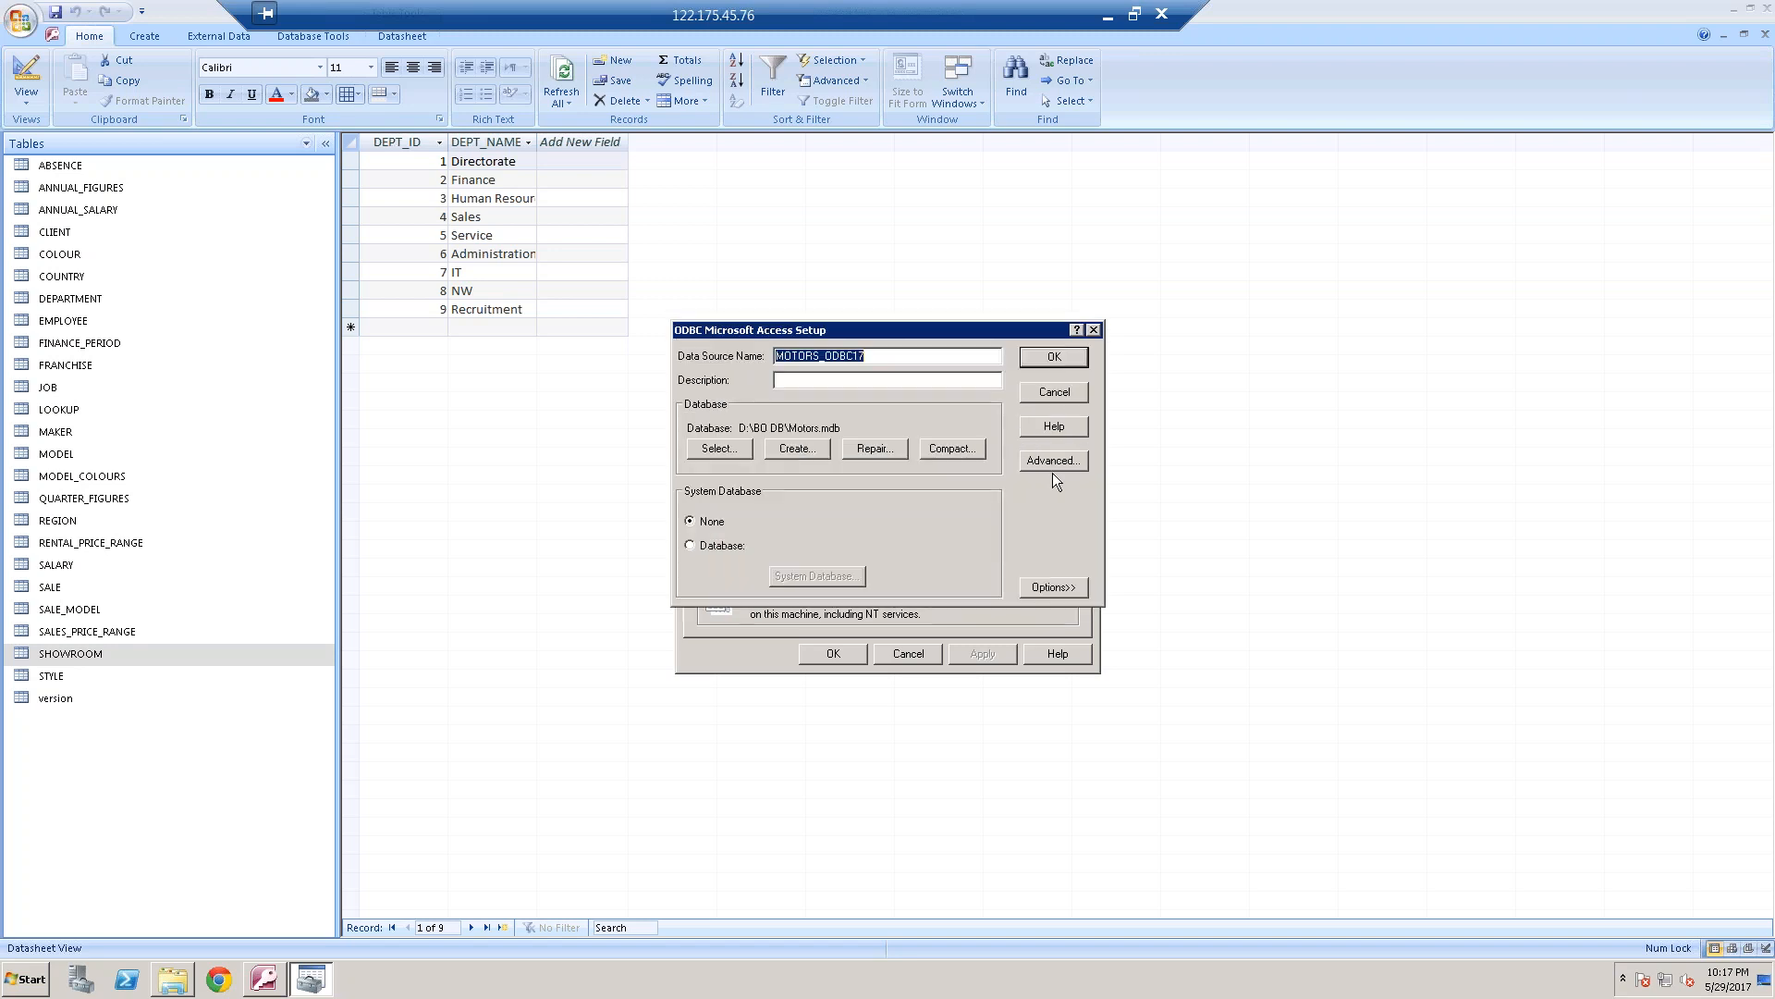
click(738, 449)
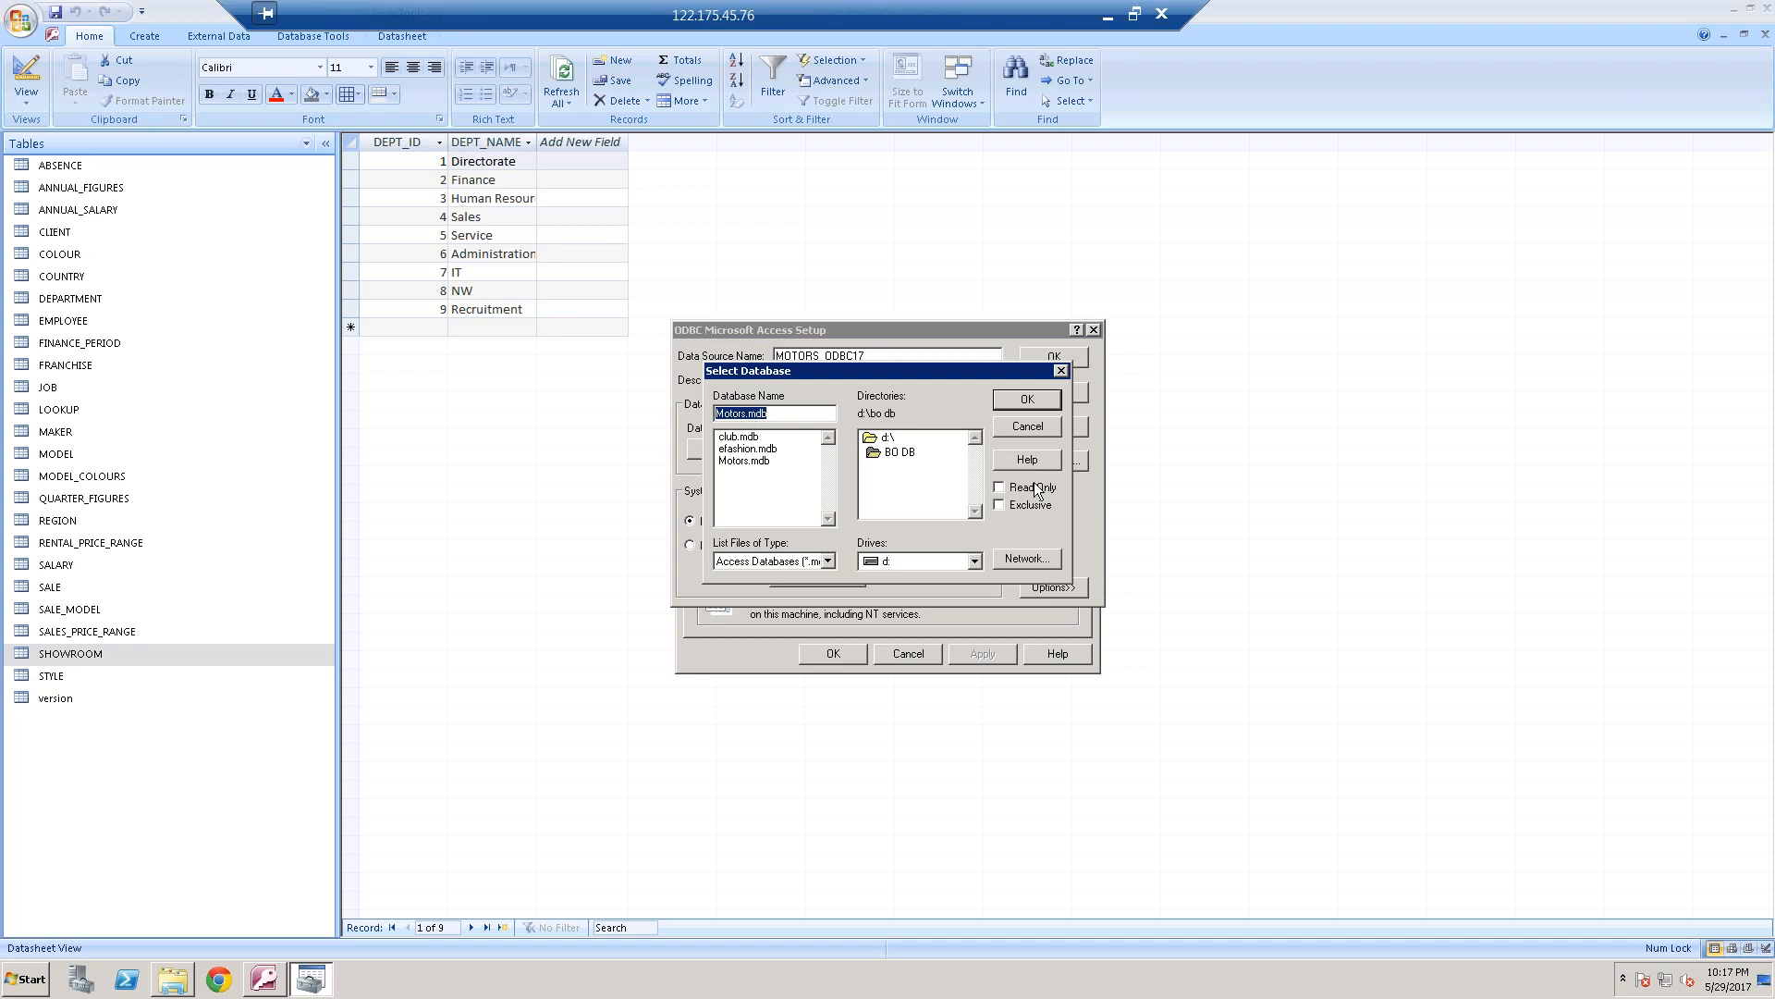
click(1028, 400)
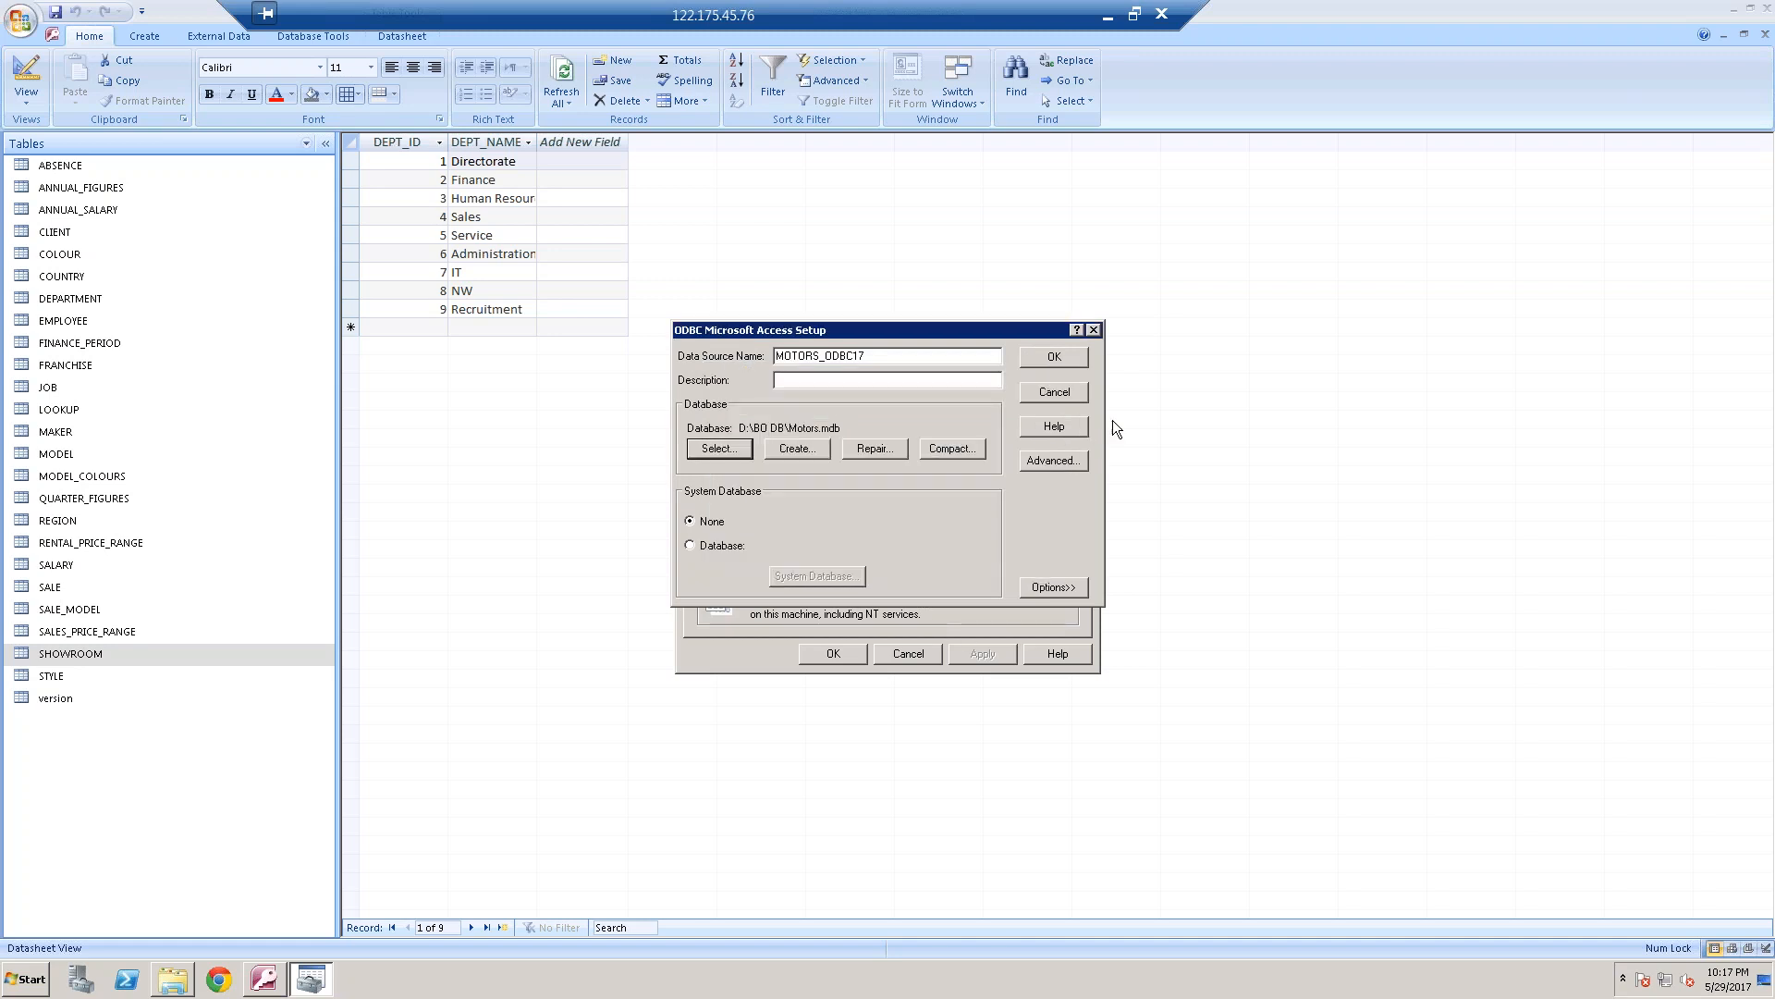
click(1092, 330)
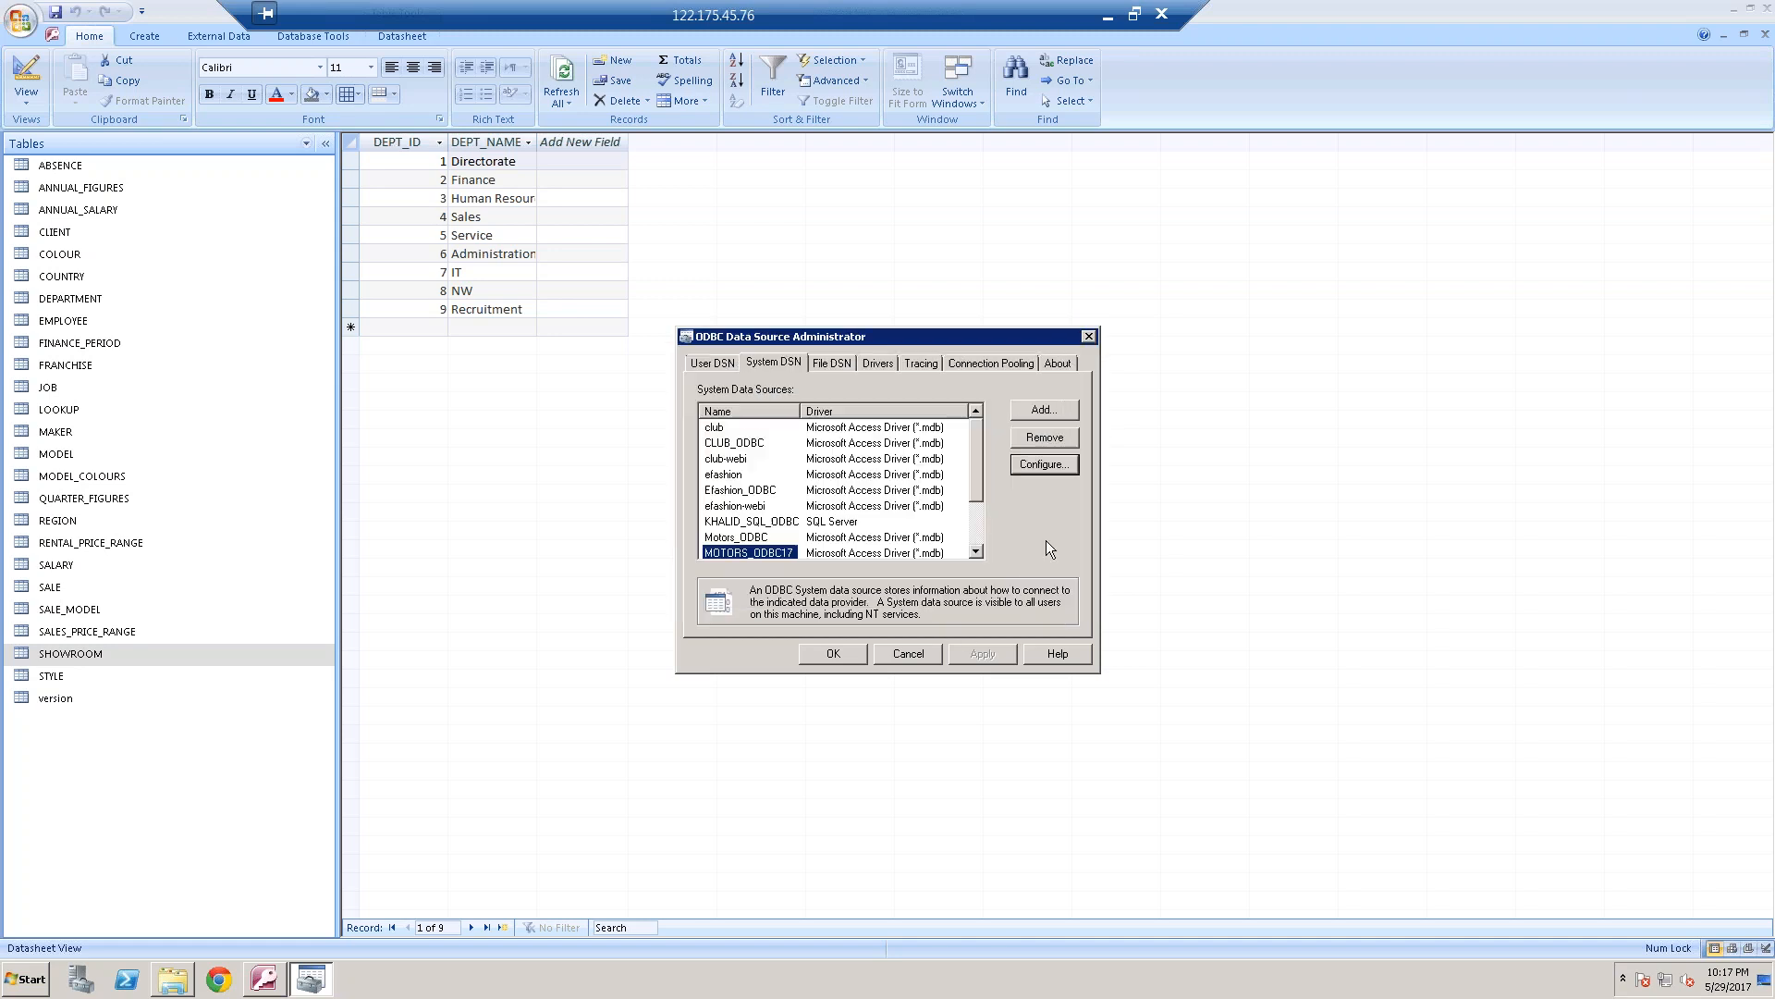
click(928, 662)
Launch the Universe Design Tool on the remote desktop
click(37, 982)
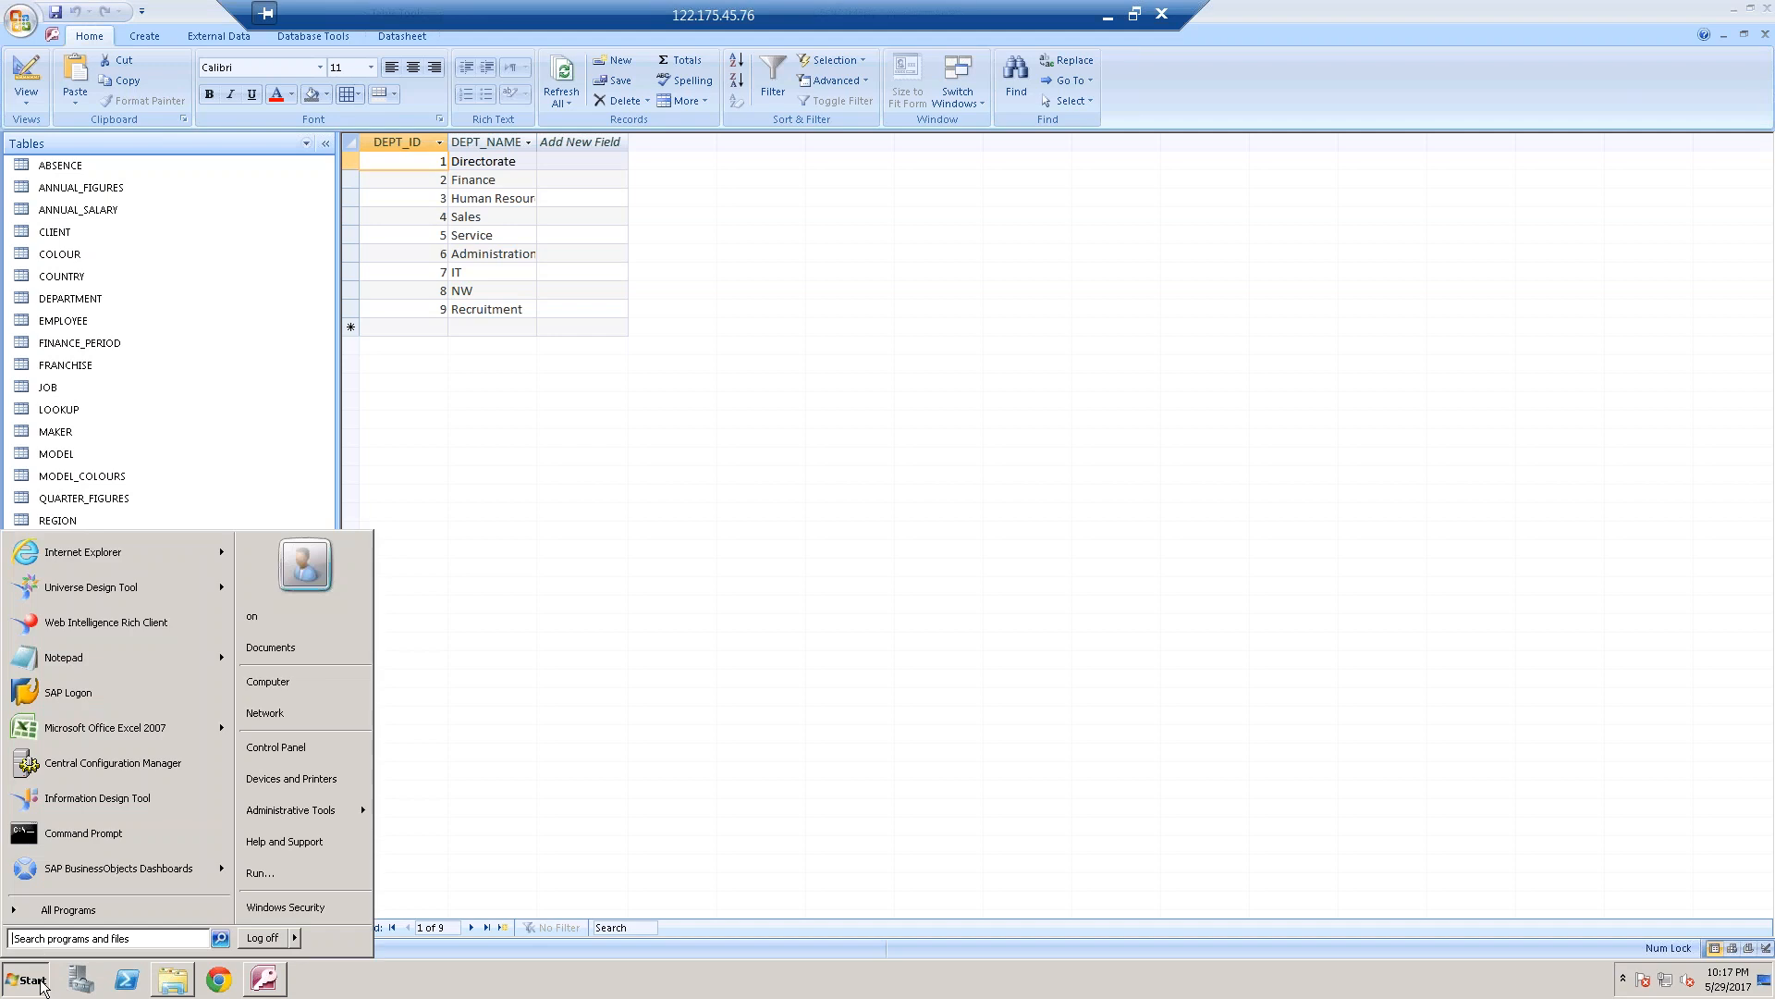
click(135, 590)
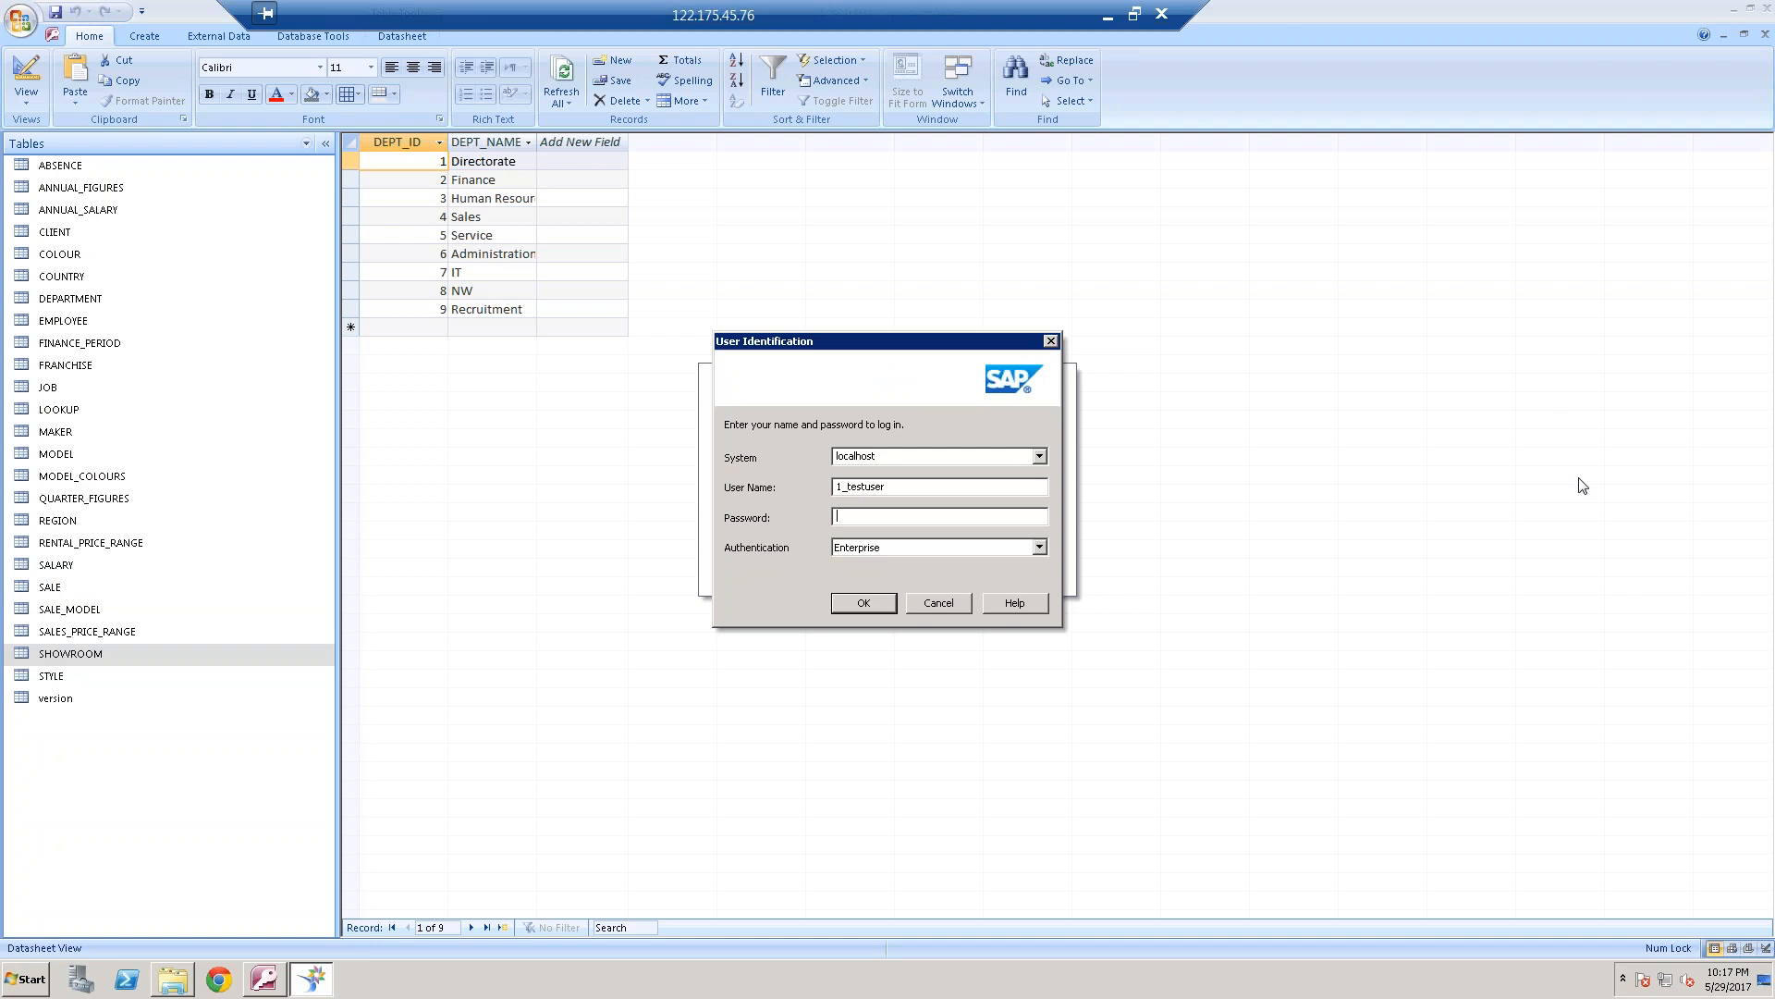
right_click(1629, 516)
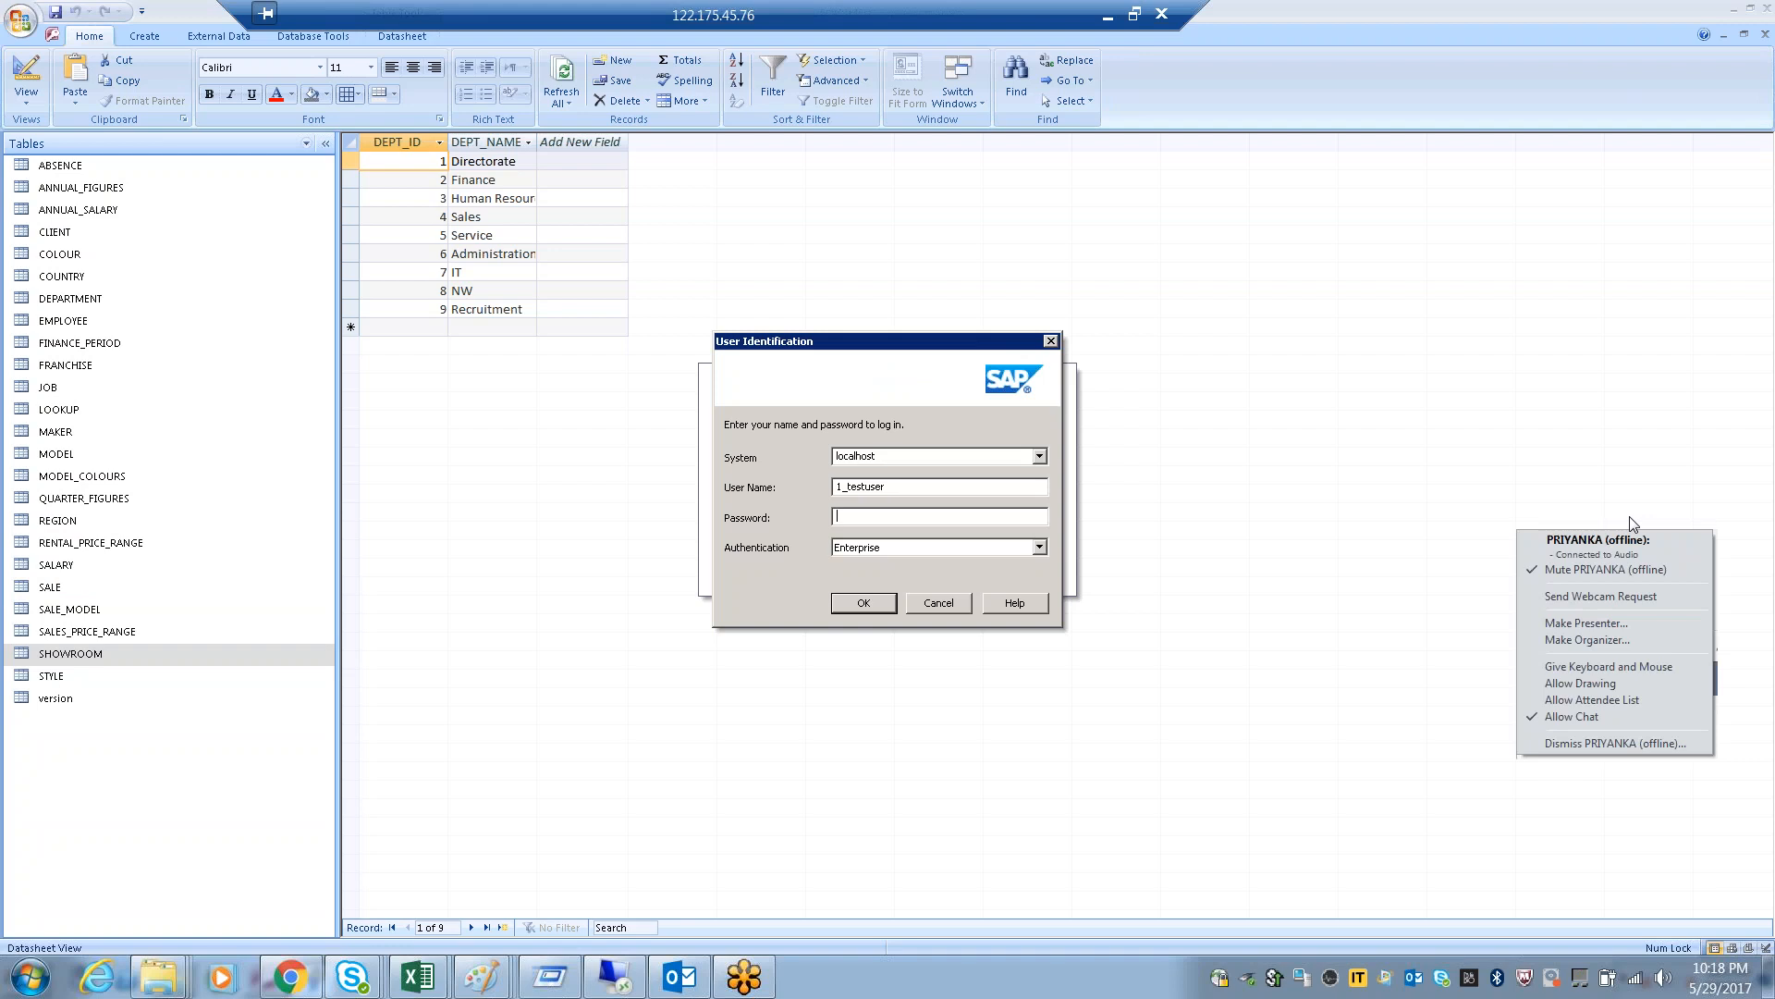
key(Escape)
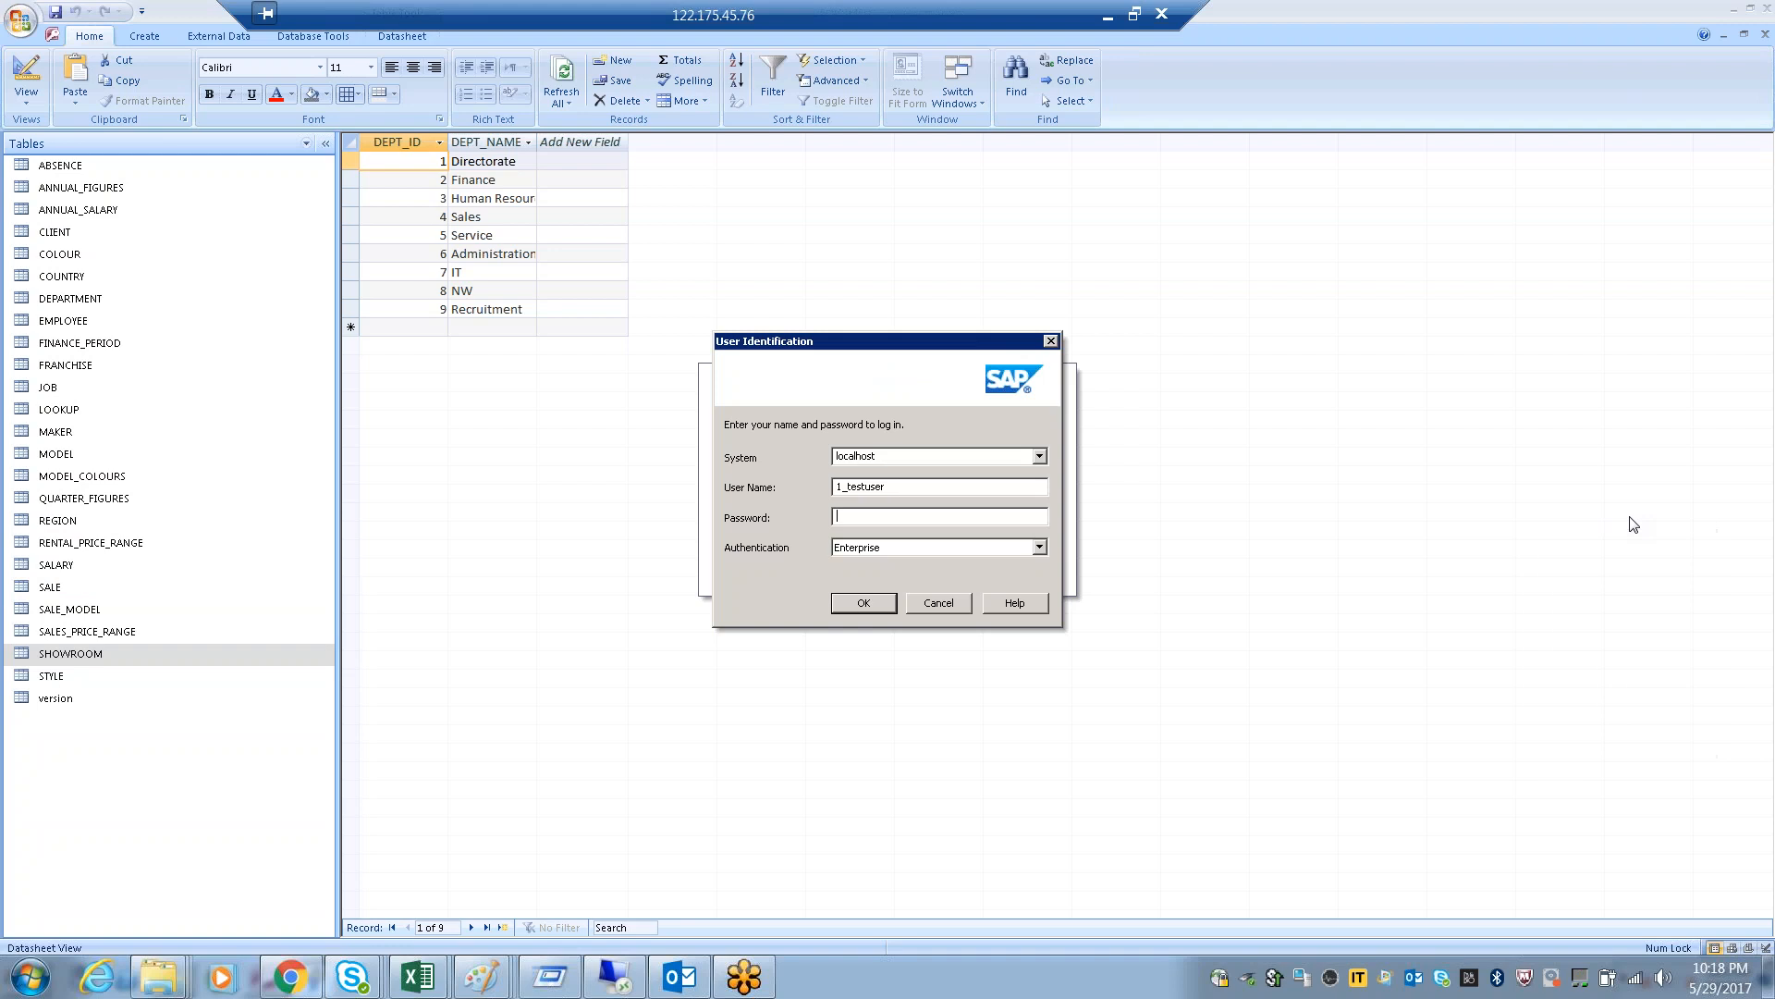
right_click(1632, 735)
click(1631, 737)
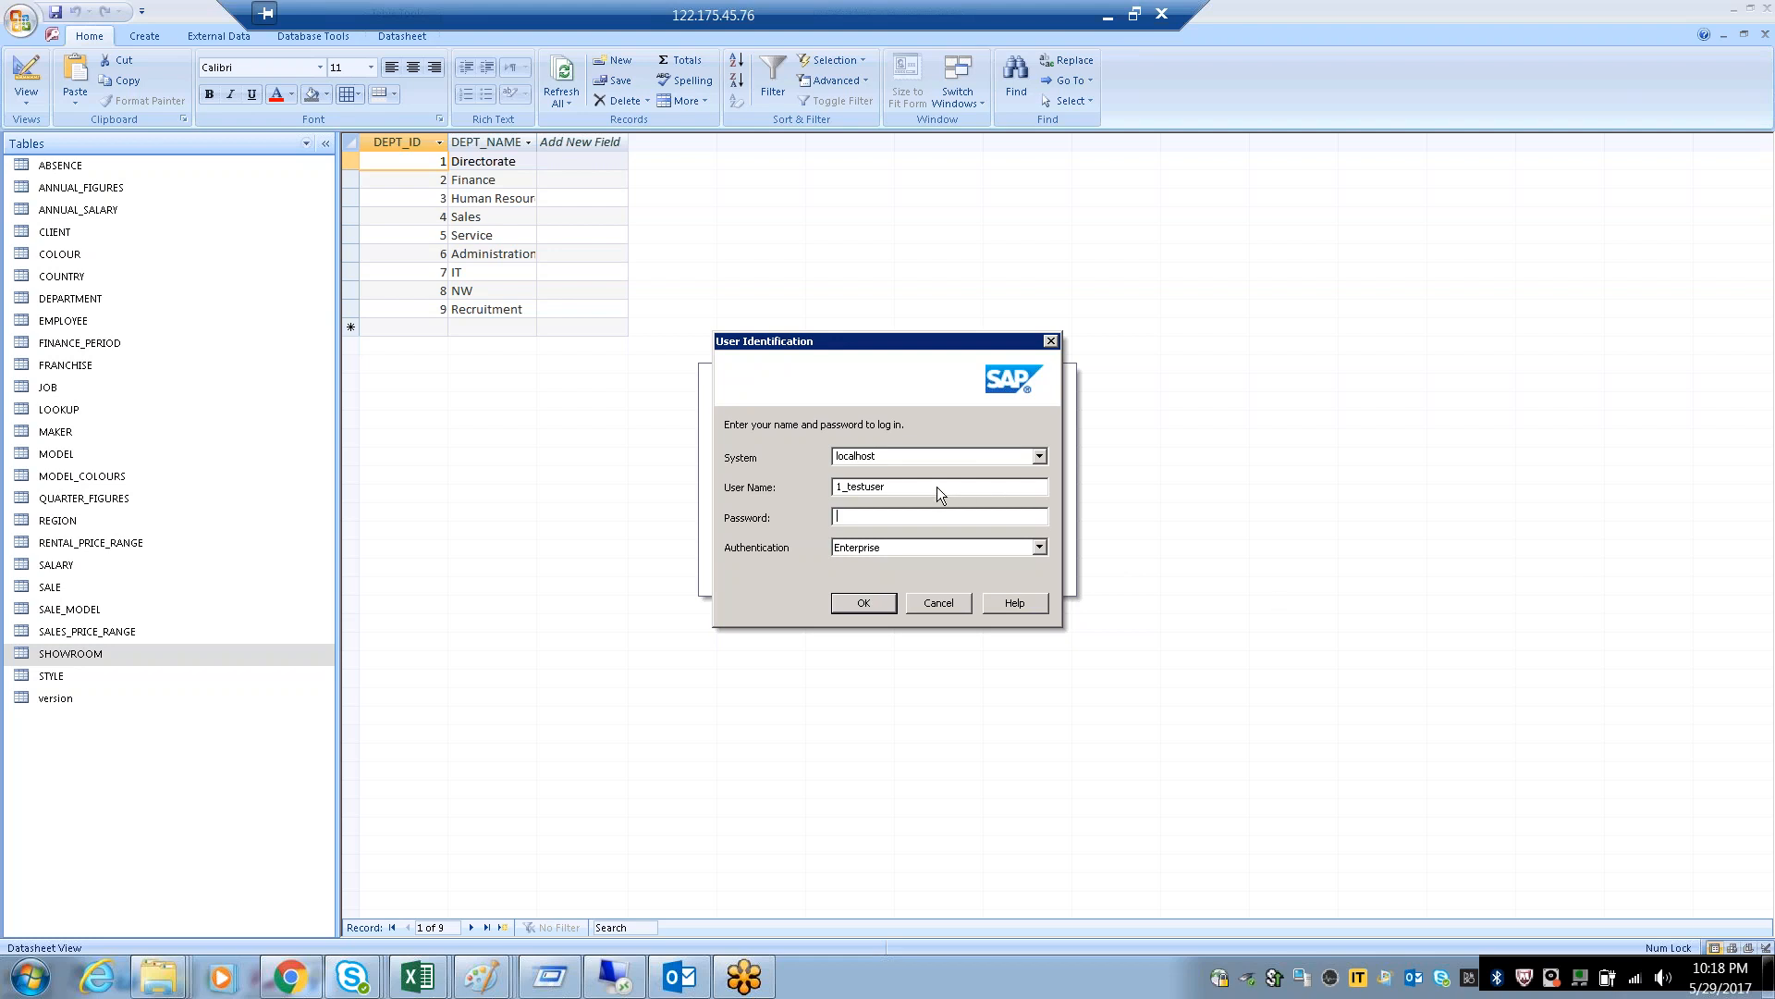
Log in to the Universe Design Tool as admin with the account password and dismiss the Quick Design wizard
drag(935, 489, 789, 490)
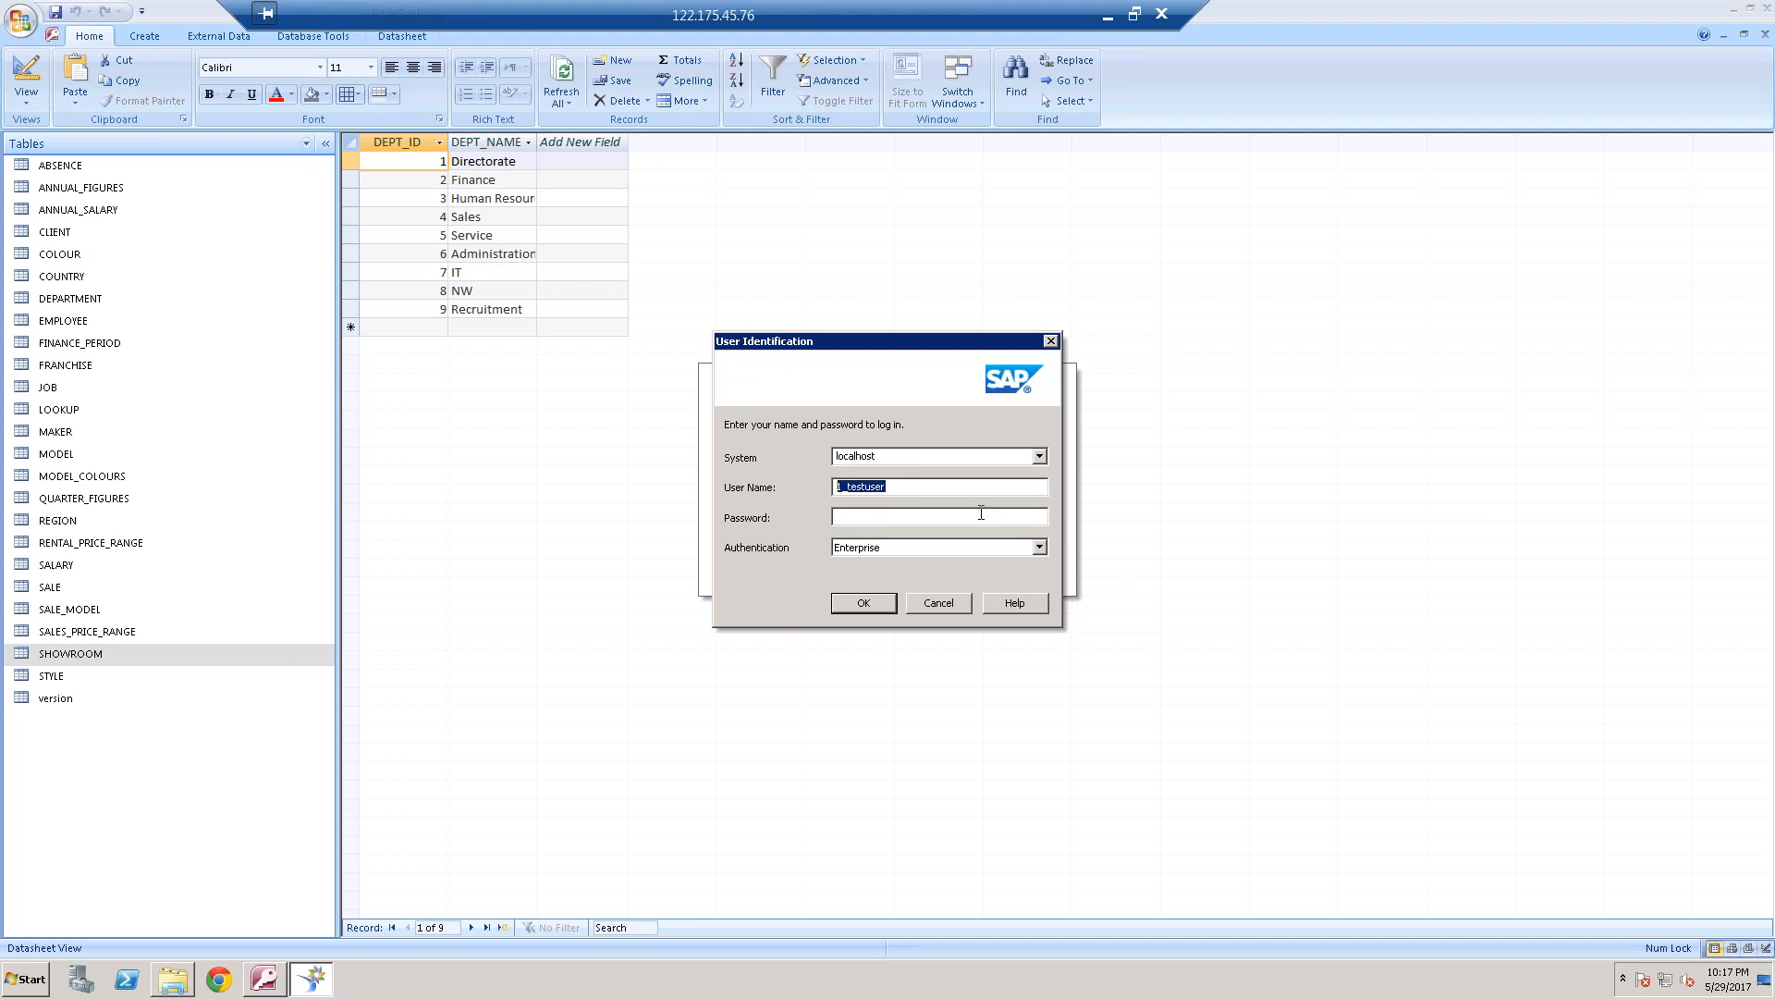
text(admin)
key(Tab)
text(*)
key(Return)
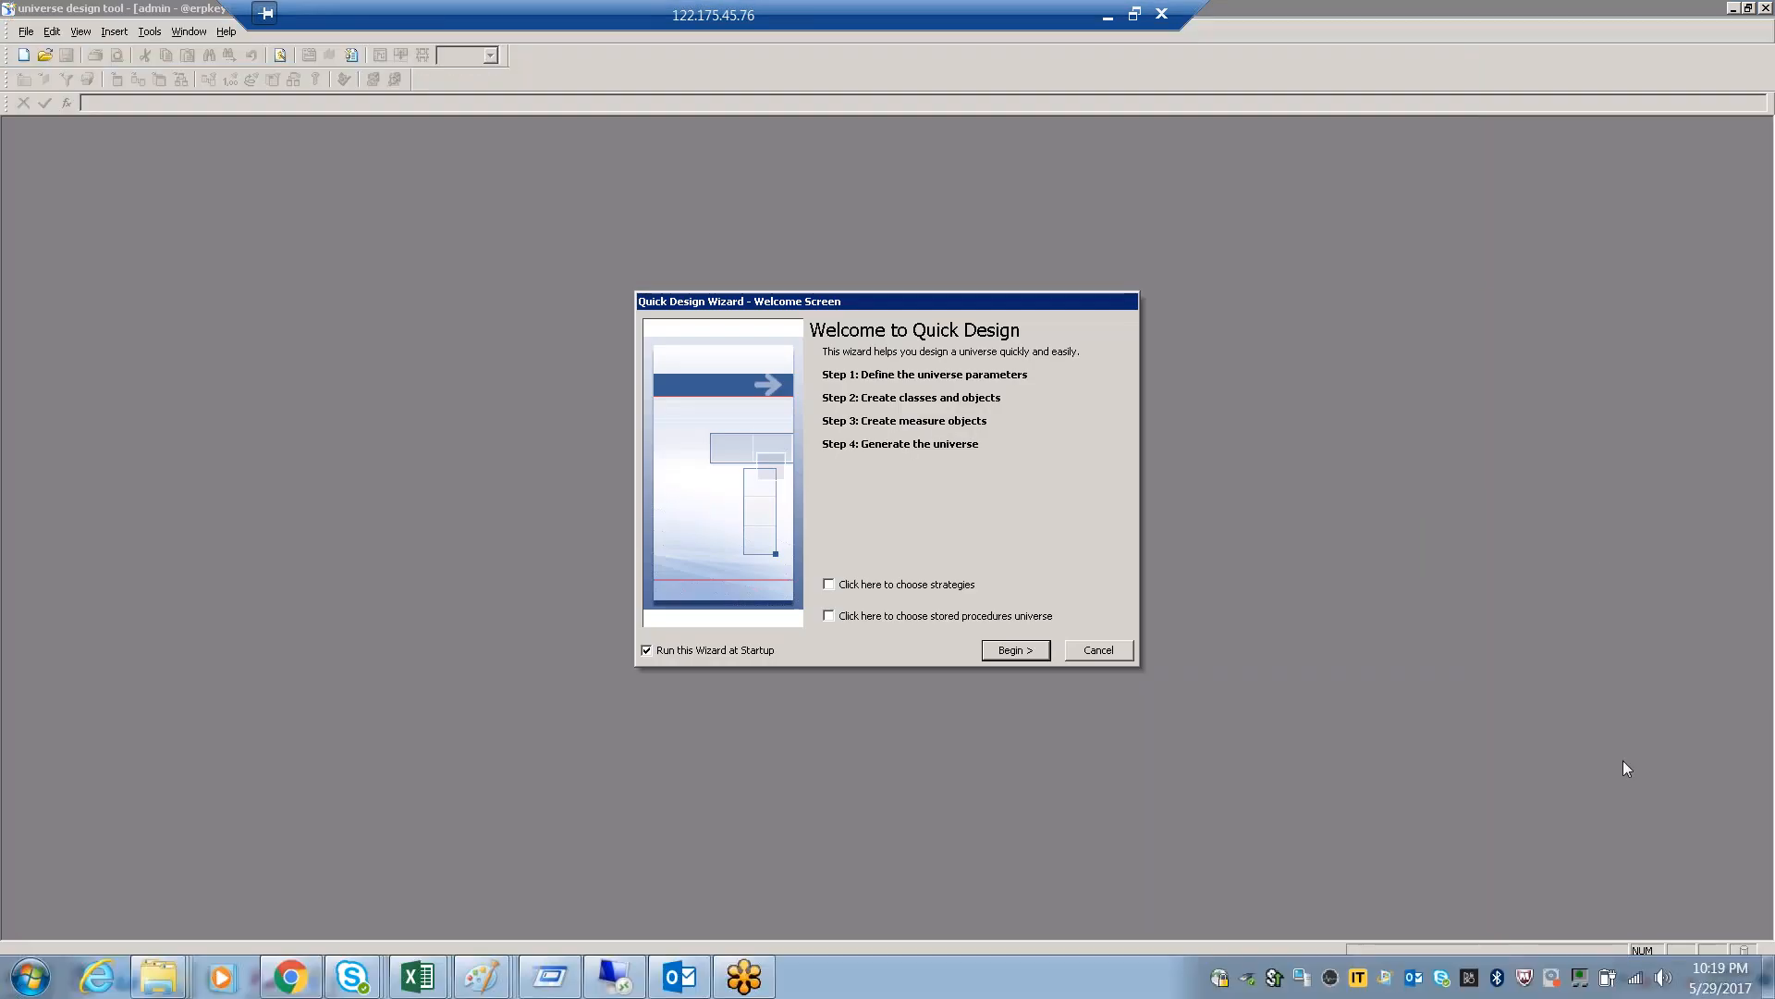
click(1099, 650)
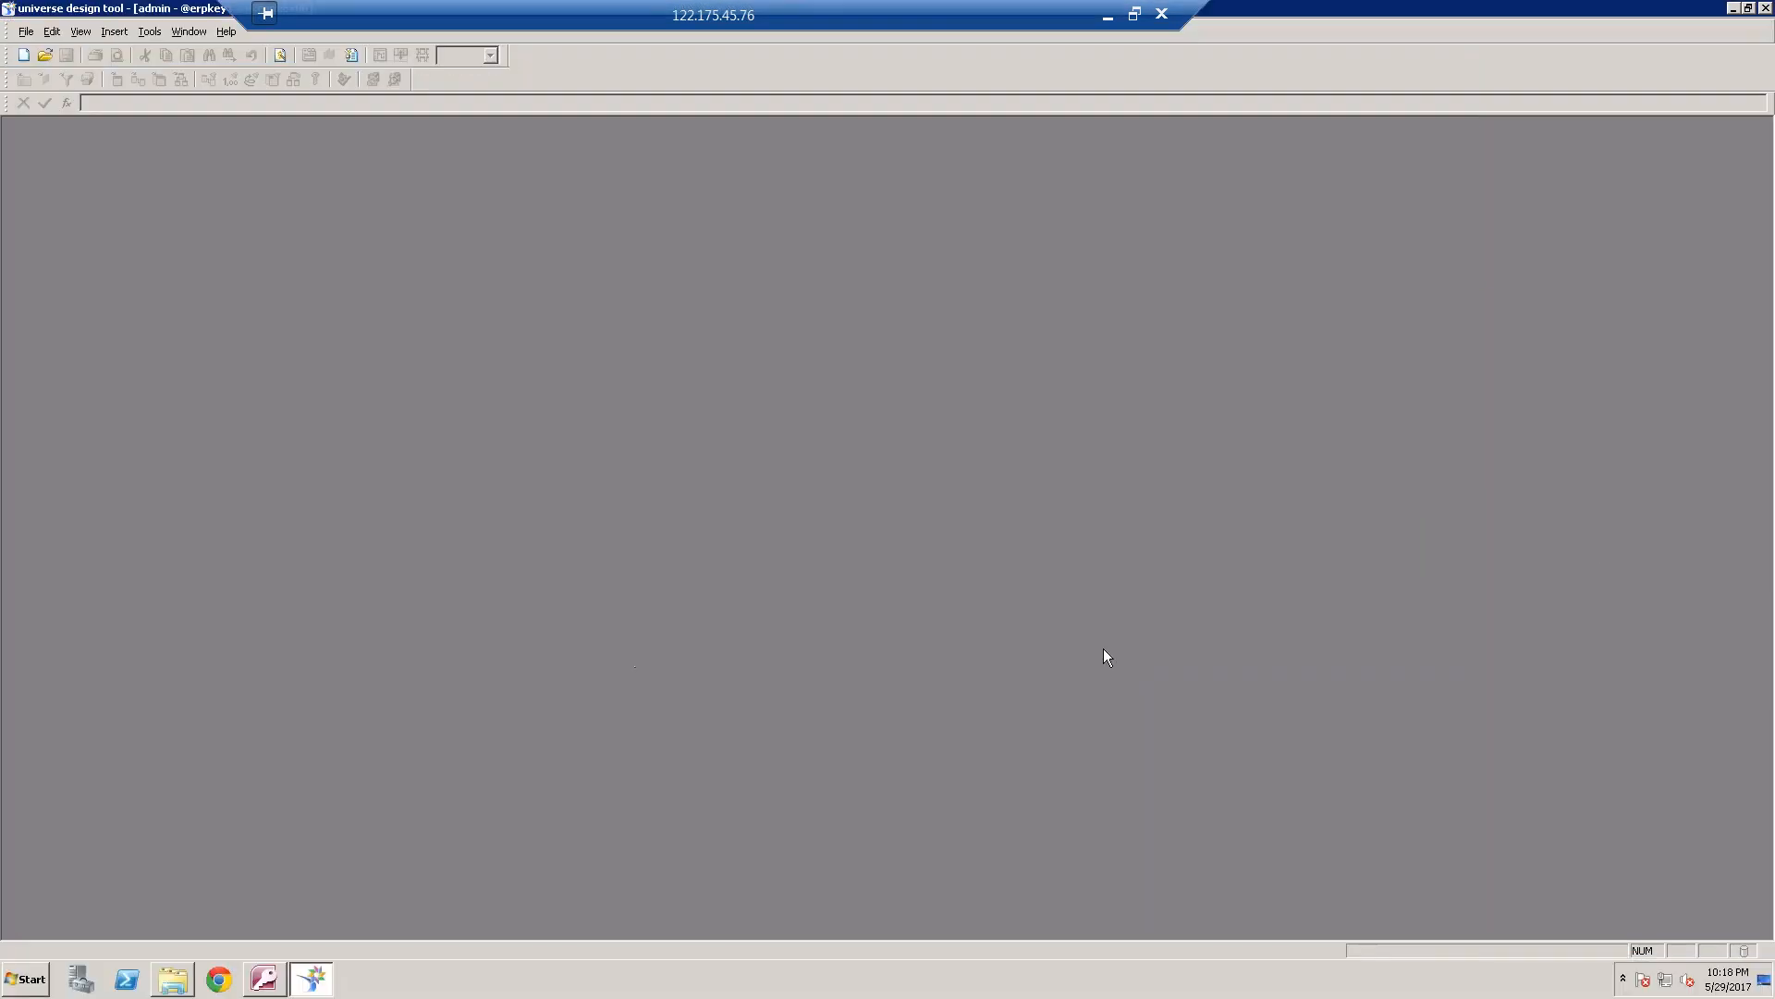
Create a new universe and name it EMP_DETAILS
click(26, 32)
click(43, 57)
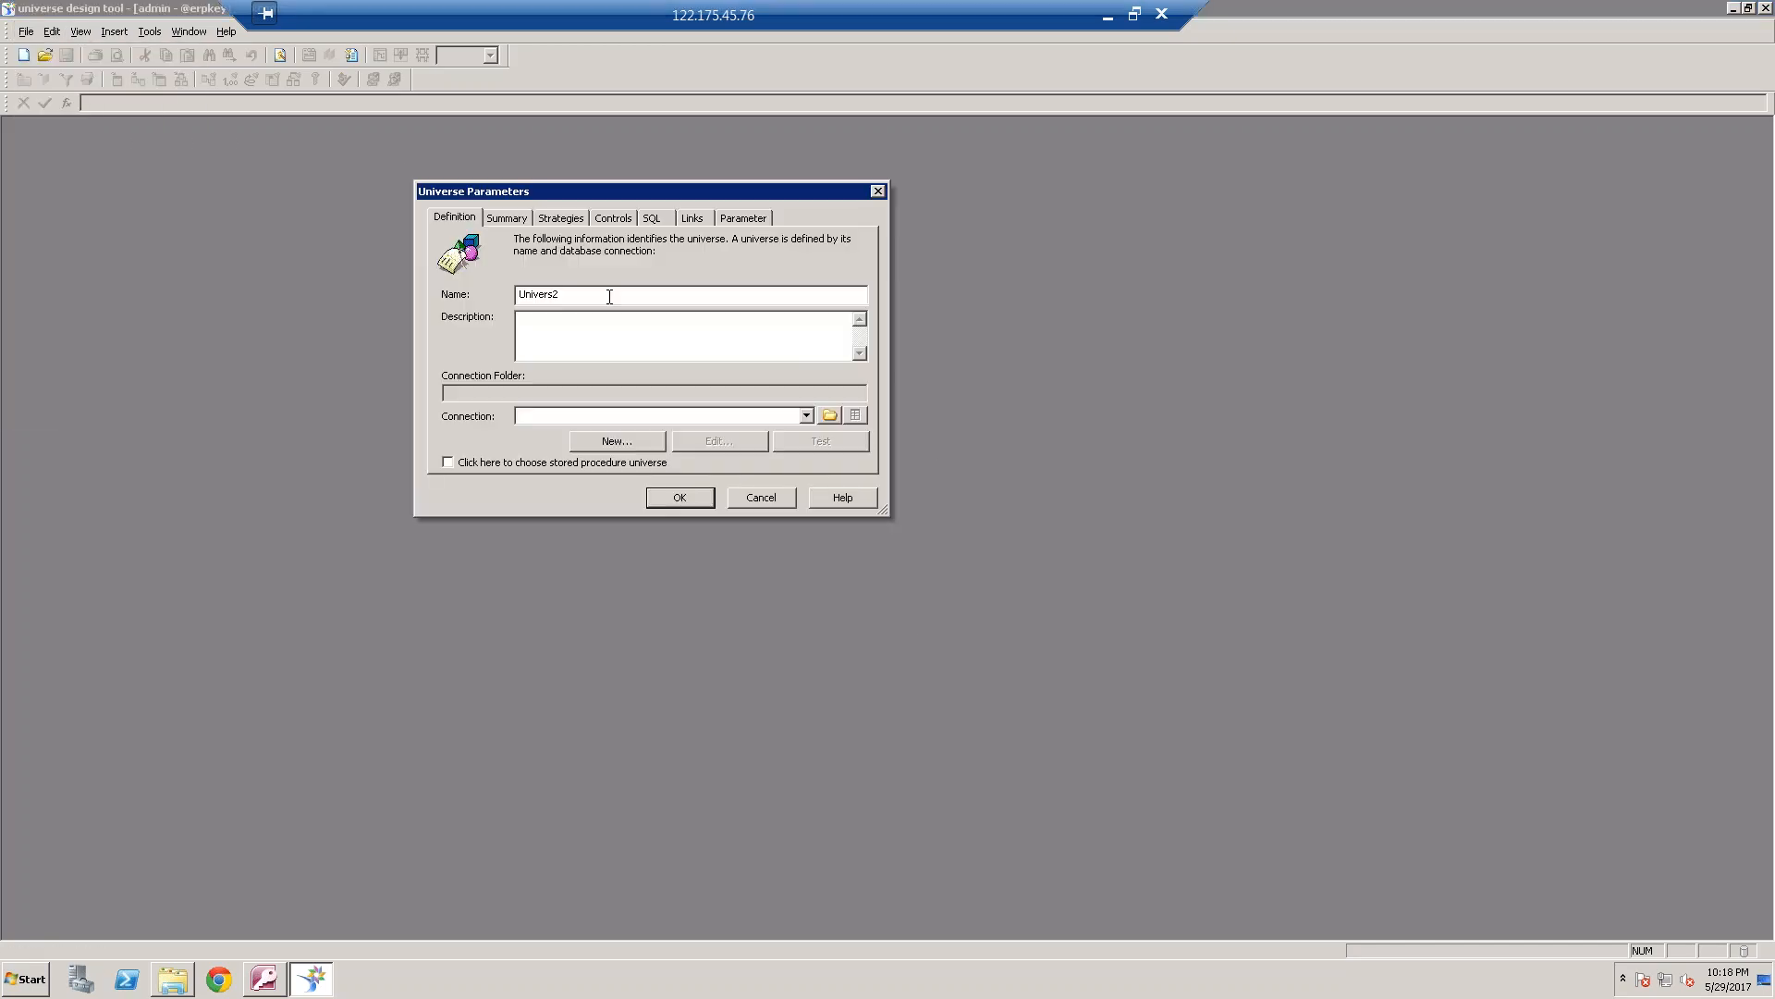
double_click(546, 294)
text(EMP_DETAILS)
Define a new secured connection named Motors_May17 for the universe and continue to the middleware selection
click(618, 440)
click(745, 324)
text(Motors_)
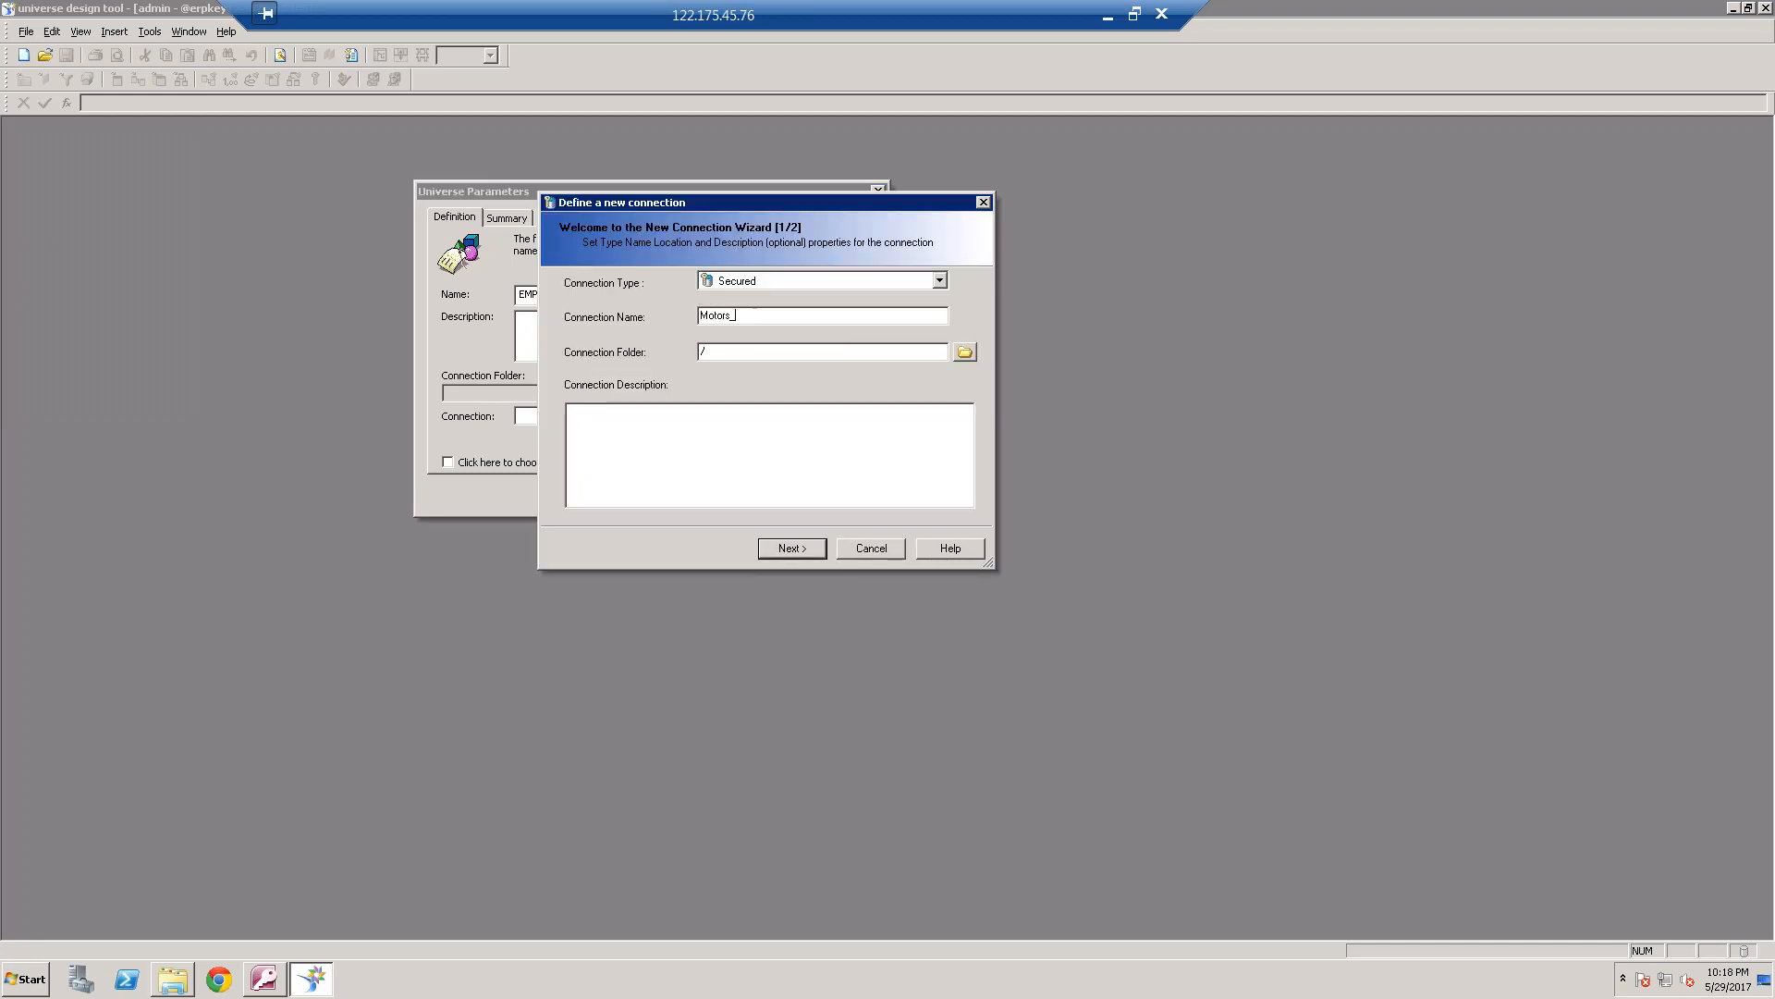
text(May17)
click(792, 548)
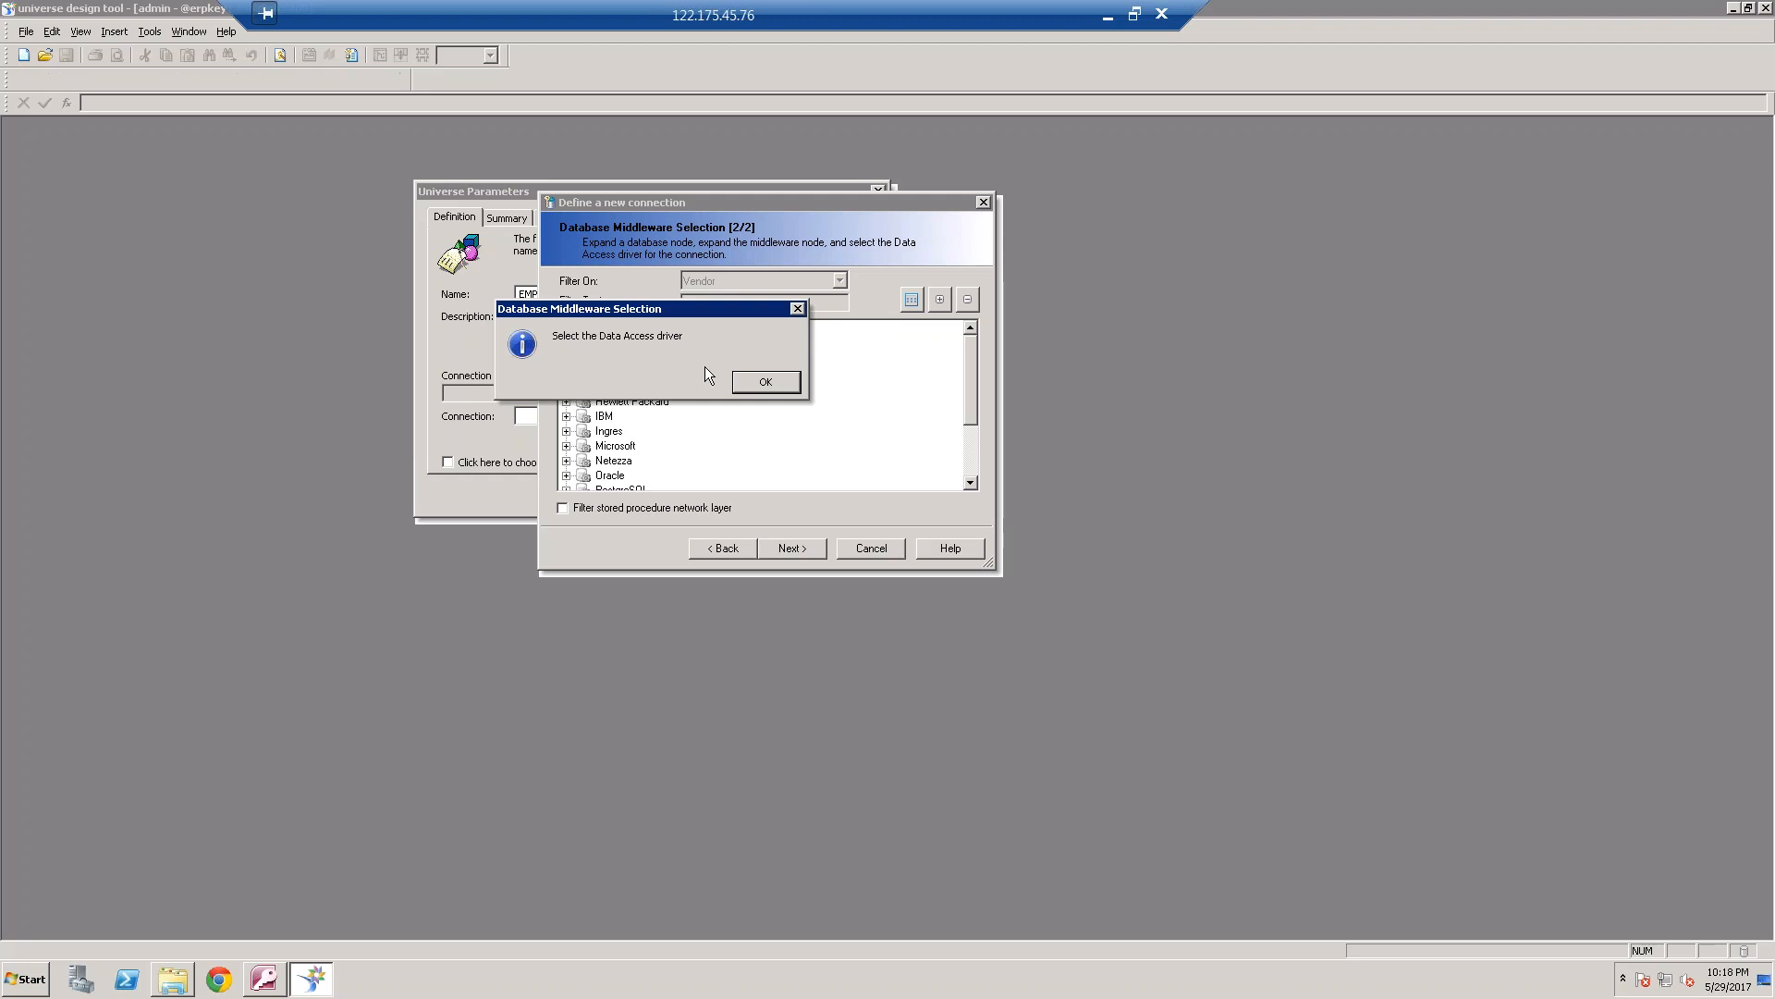
Choose the ODBC Drivers under Microsoft's MS Access 2007 as the connection's middleware and continue to the login parameters
click(774, 381)
click(562, 446)
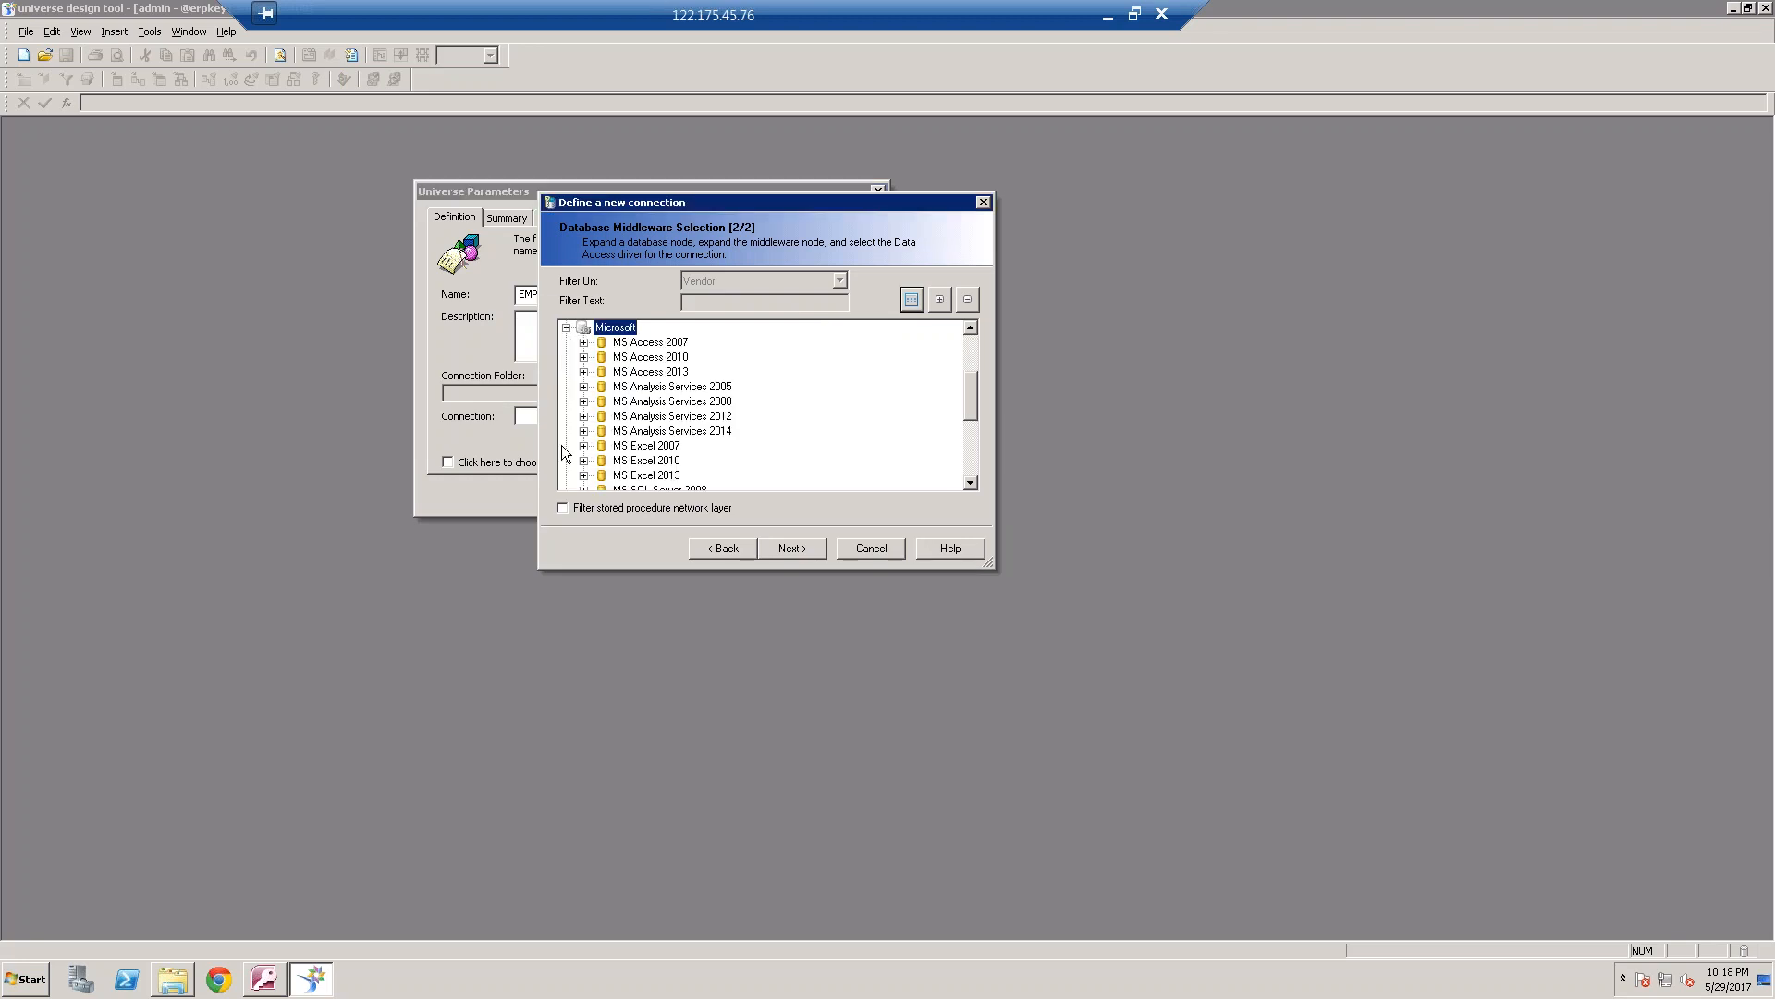
click(583, 342)
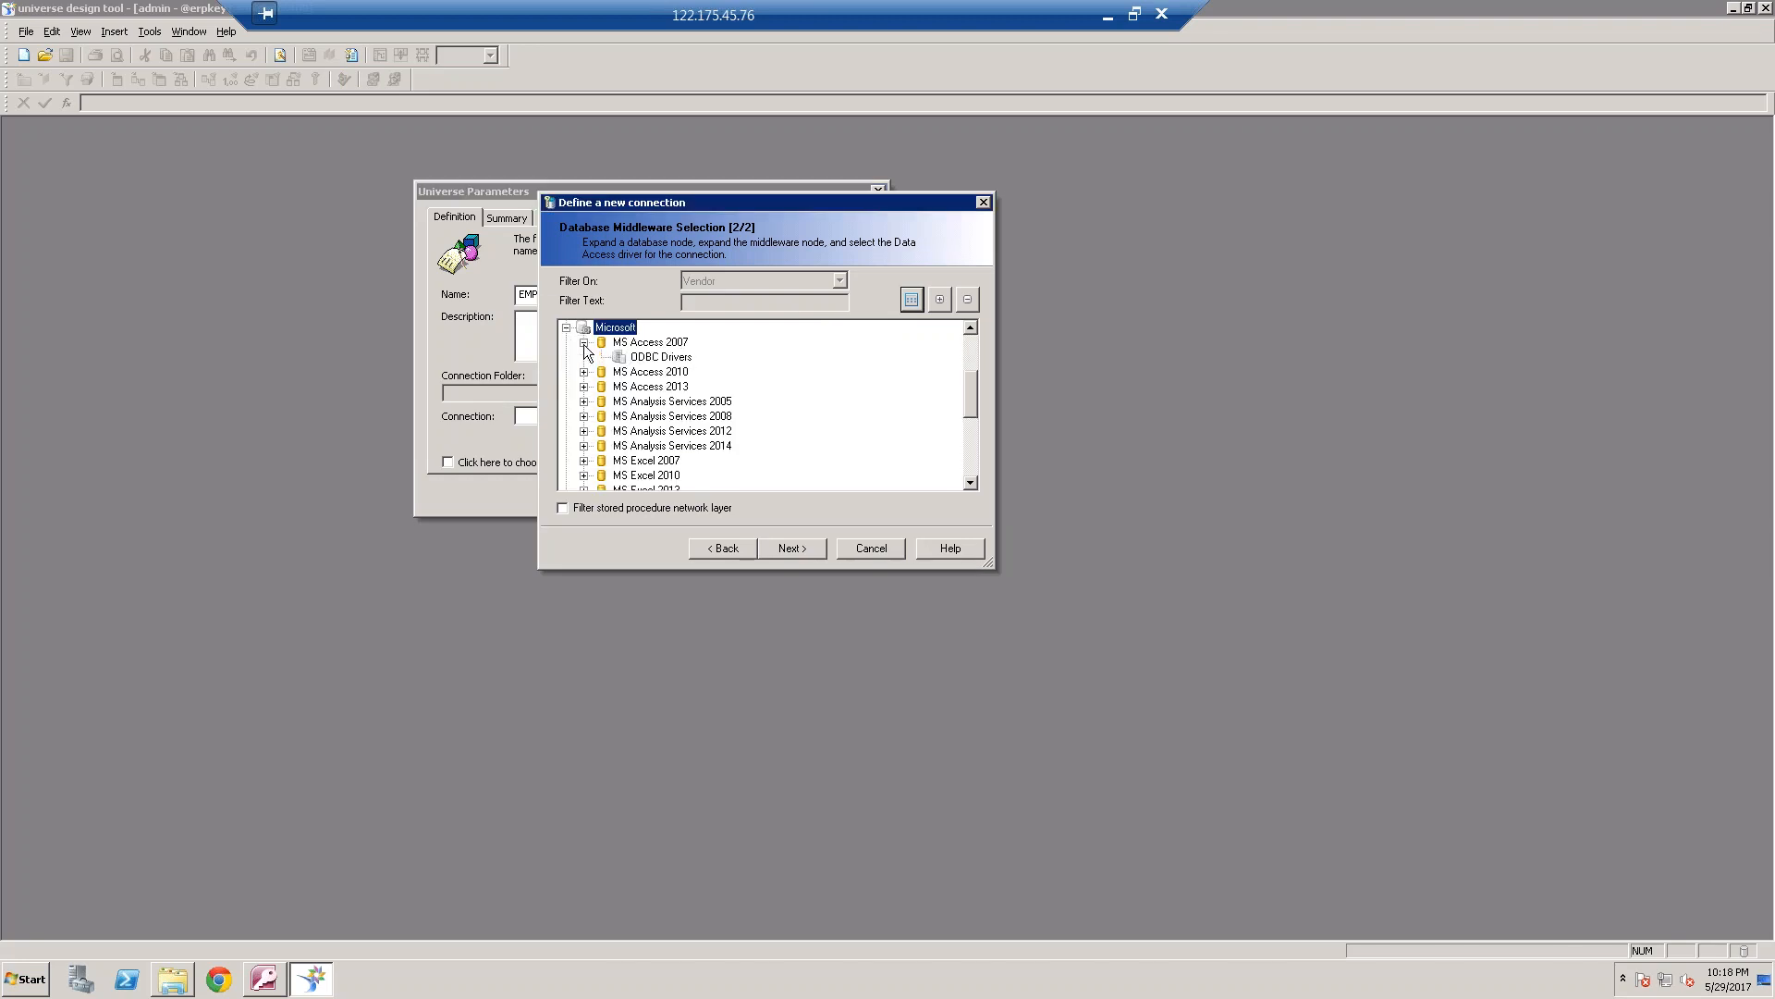
click(660, 358)
click(810, 547)
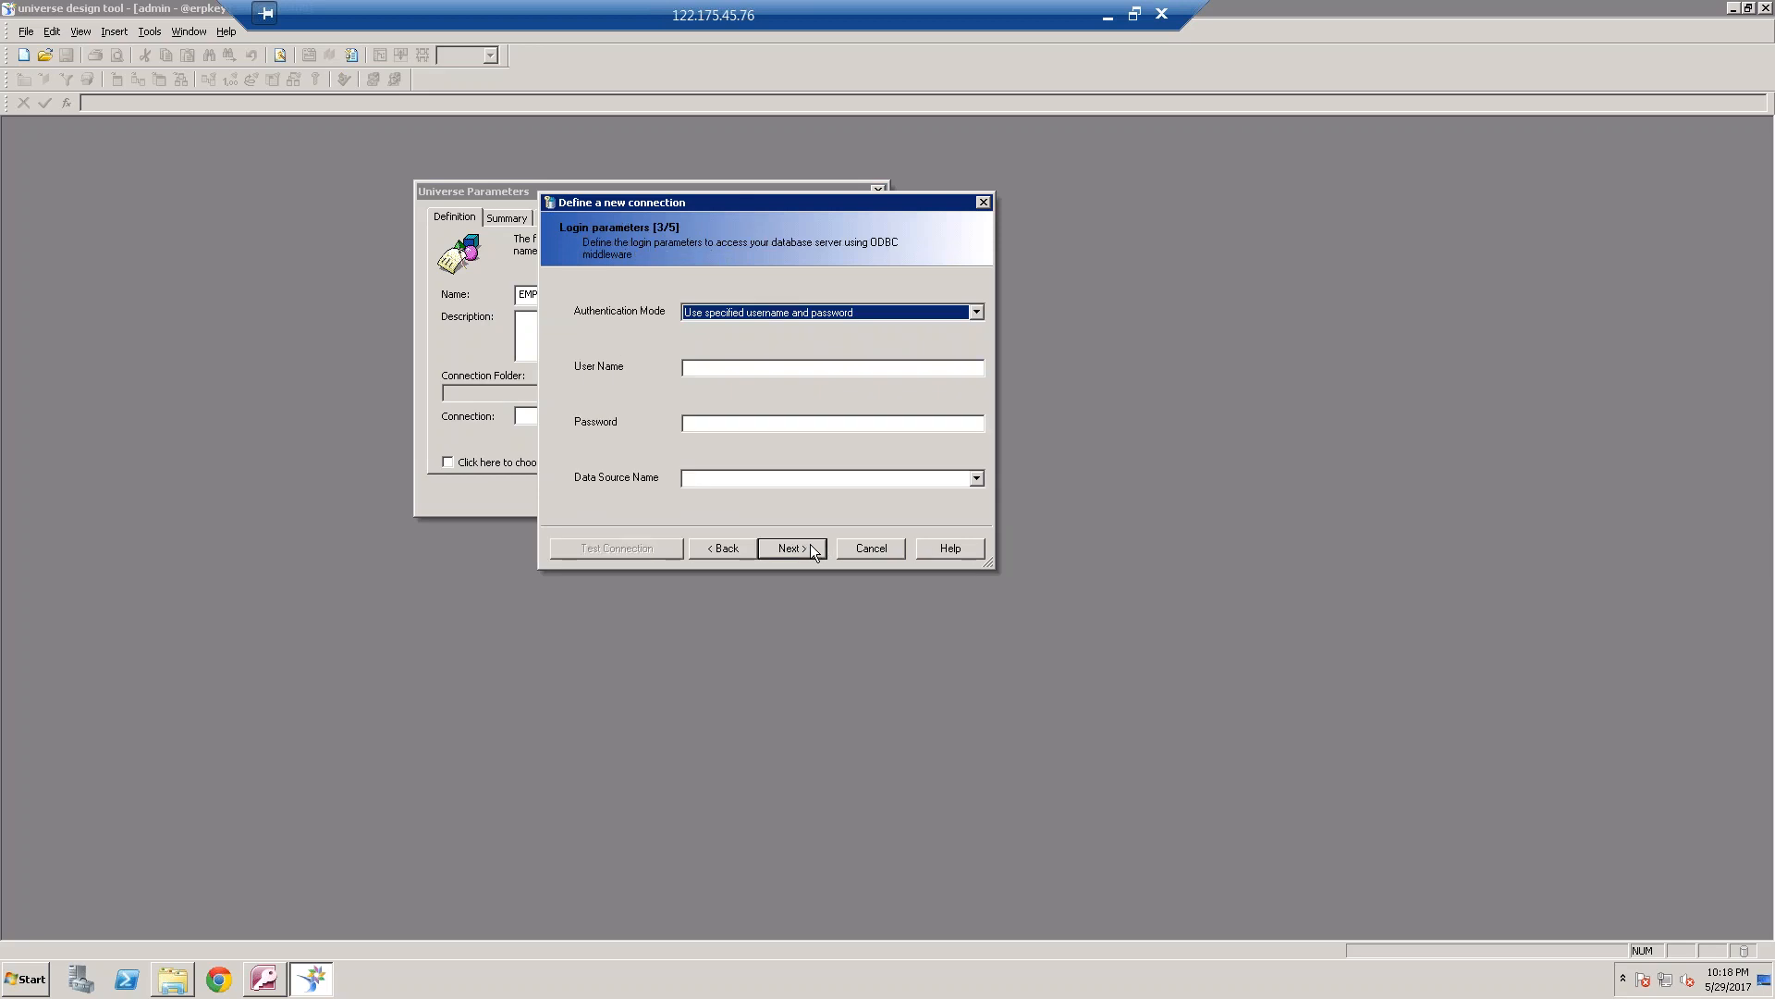
Set the connection's data source name to Motors_ODBC2017
click(976, 478)
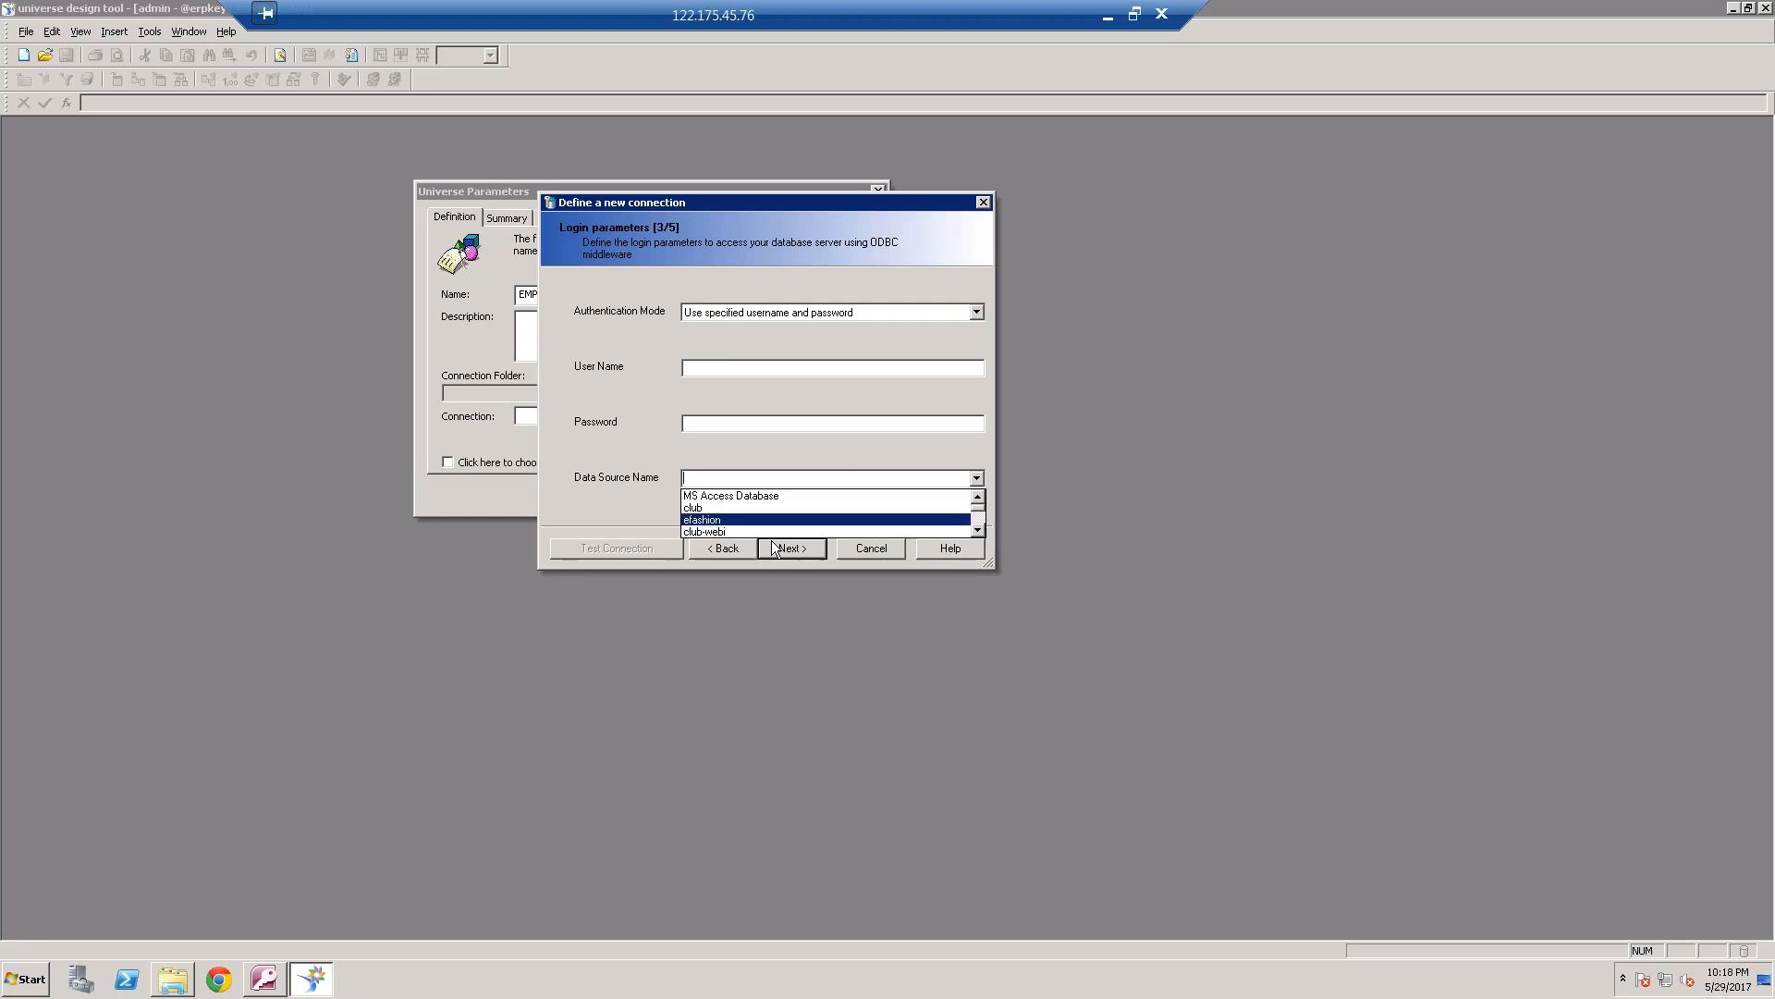
text(mmm)
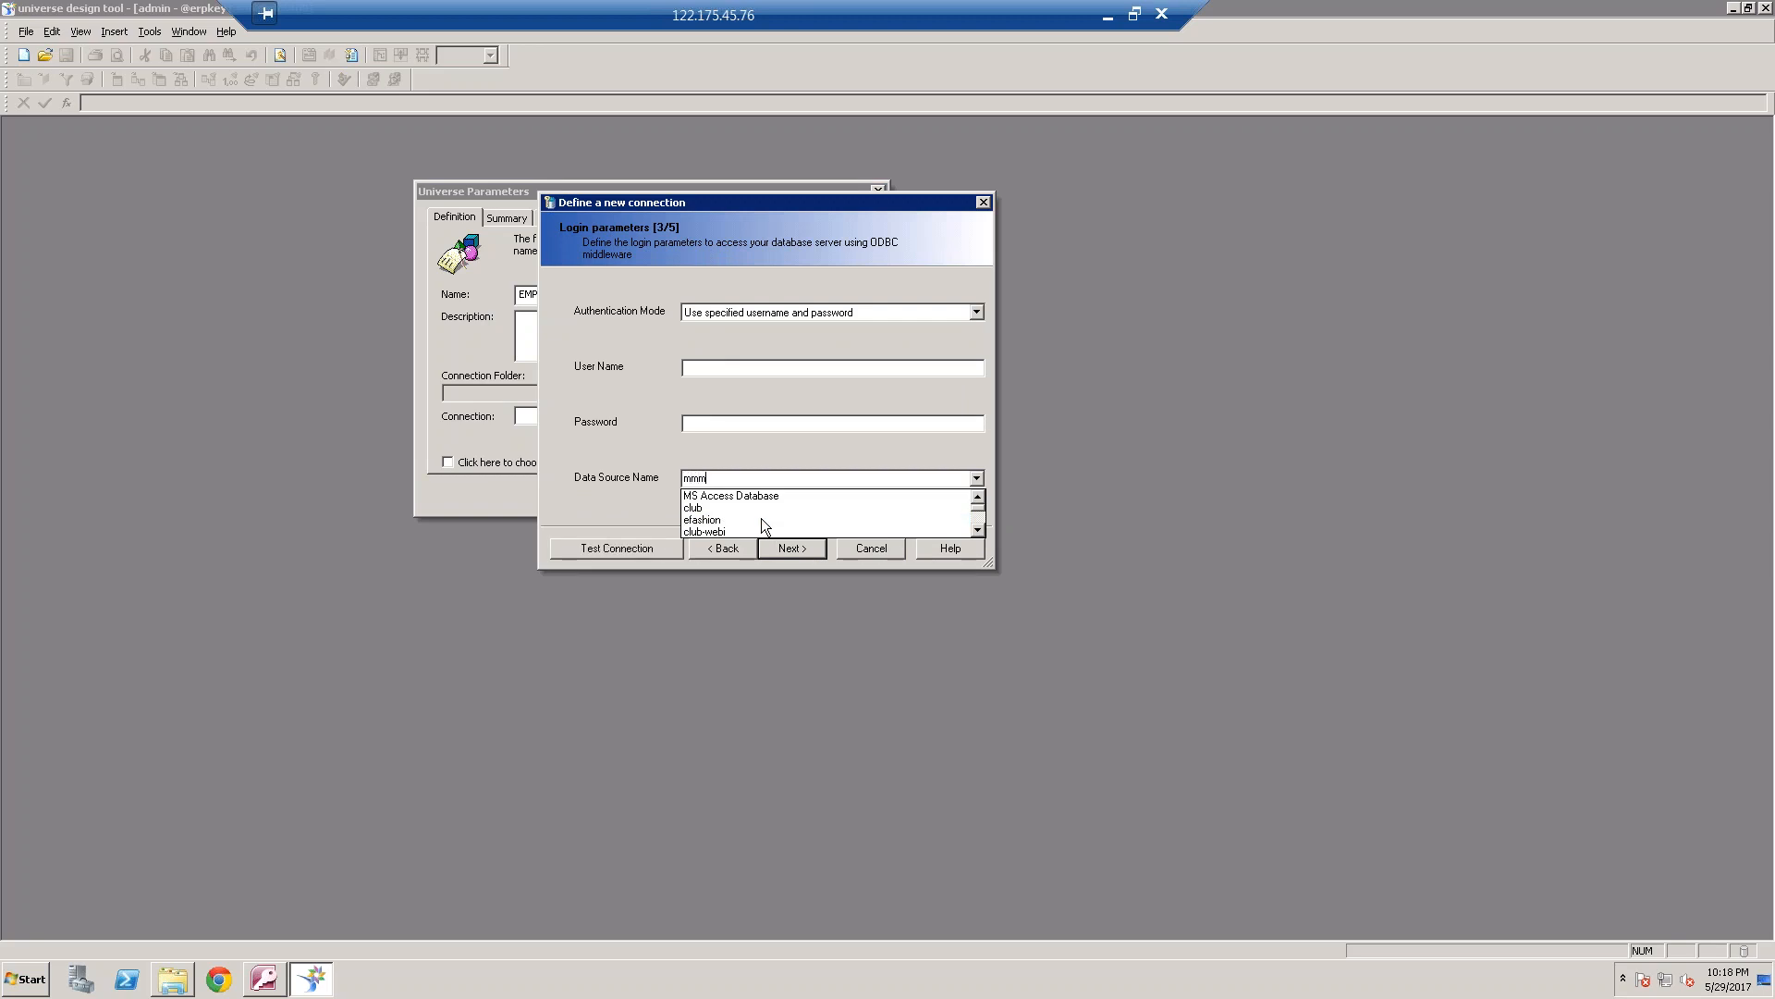
key(BackSpace)
key(BackSpace)
text(mo)
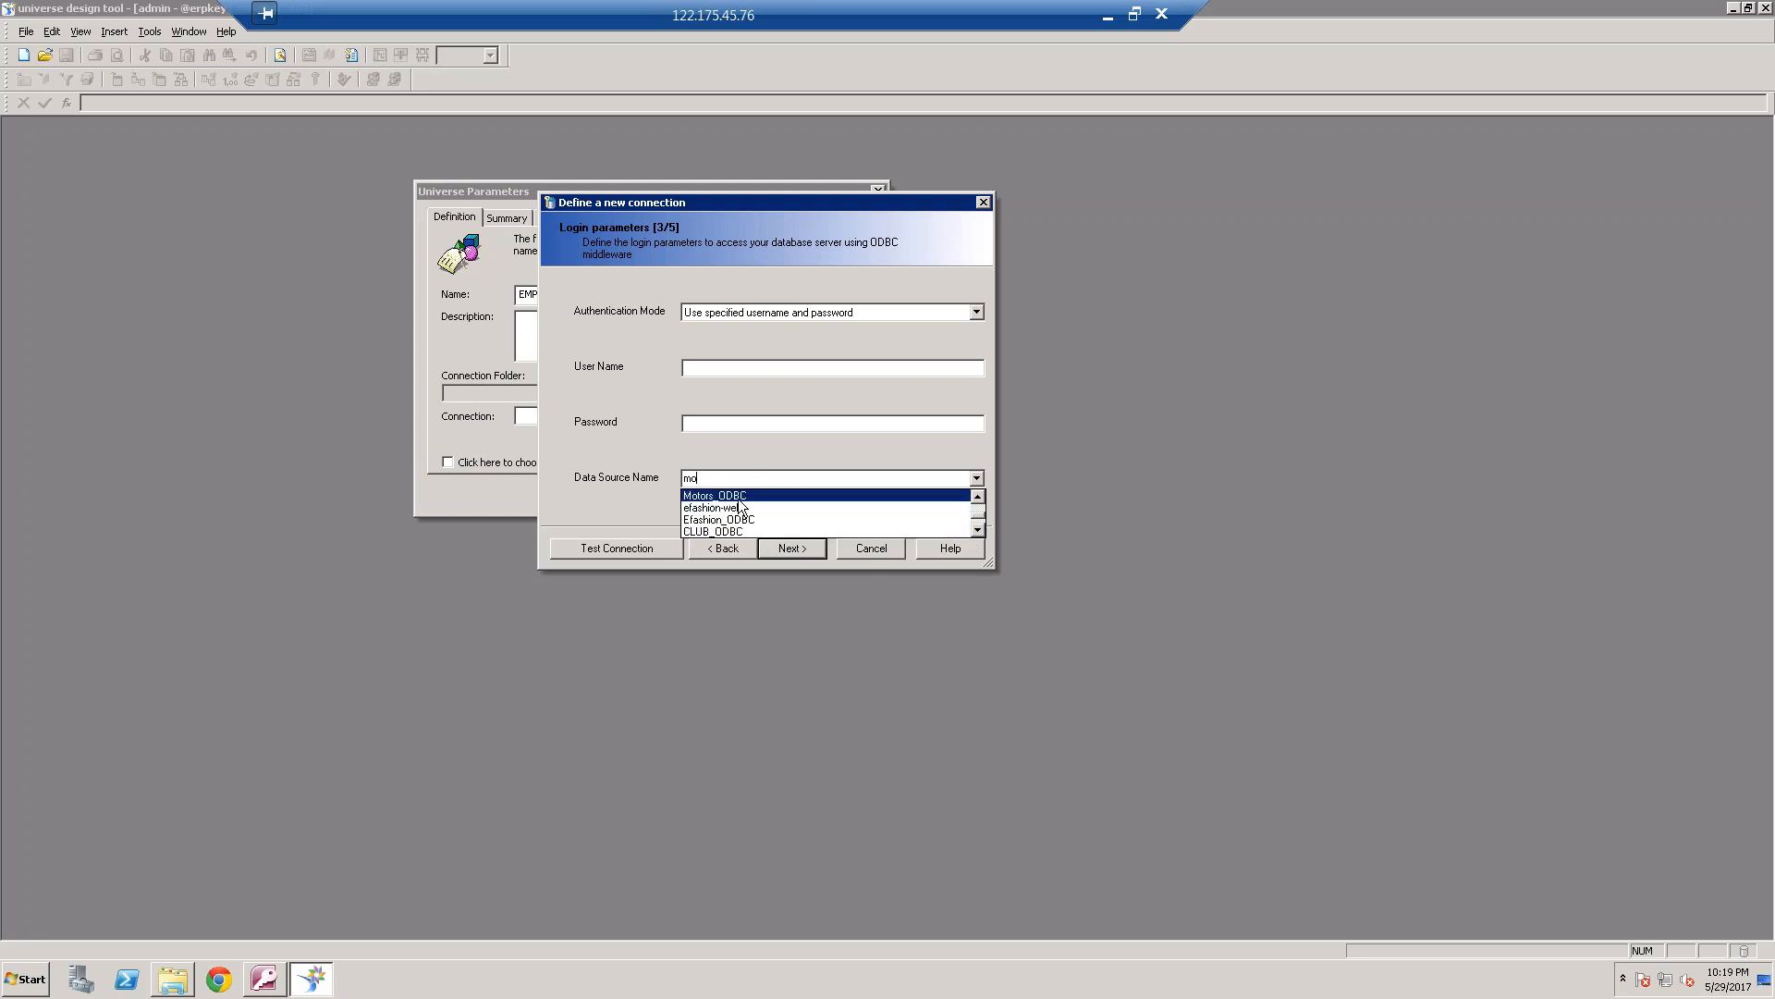
click(978, 529)
click(978, 529)
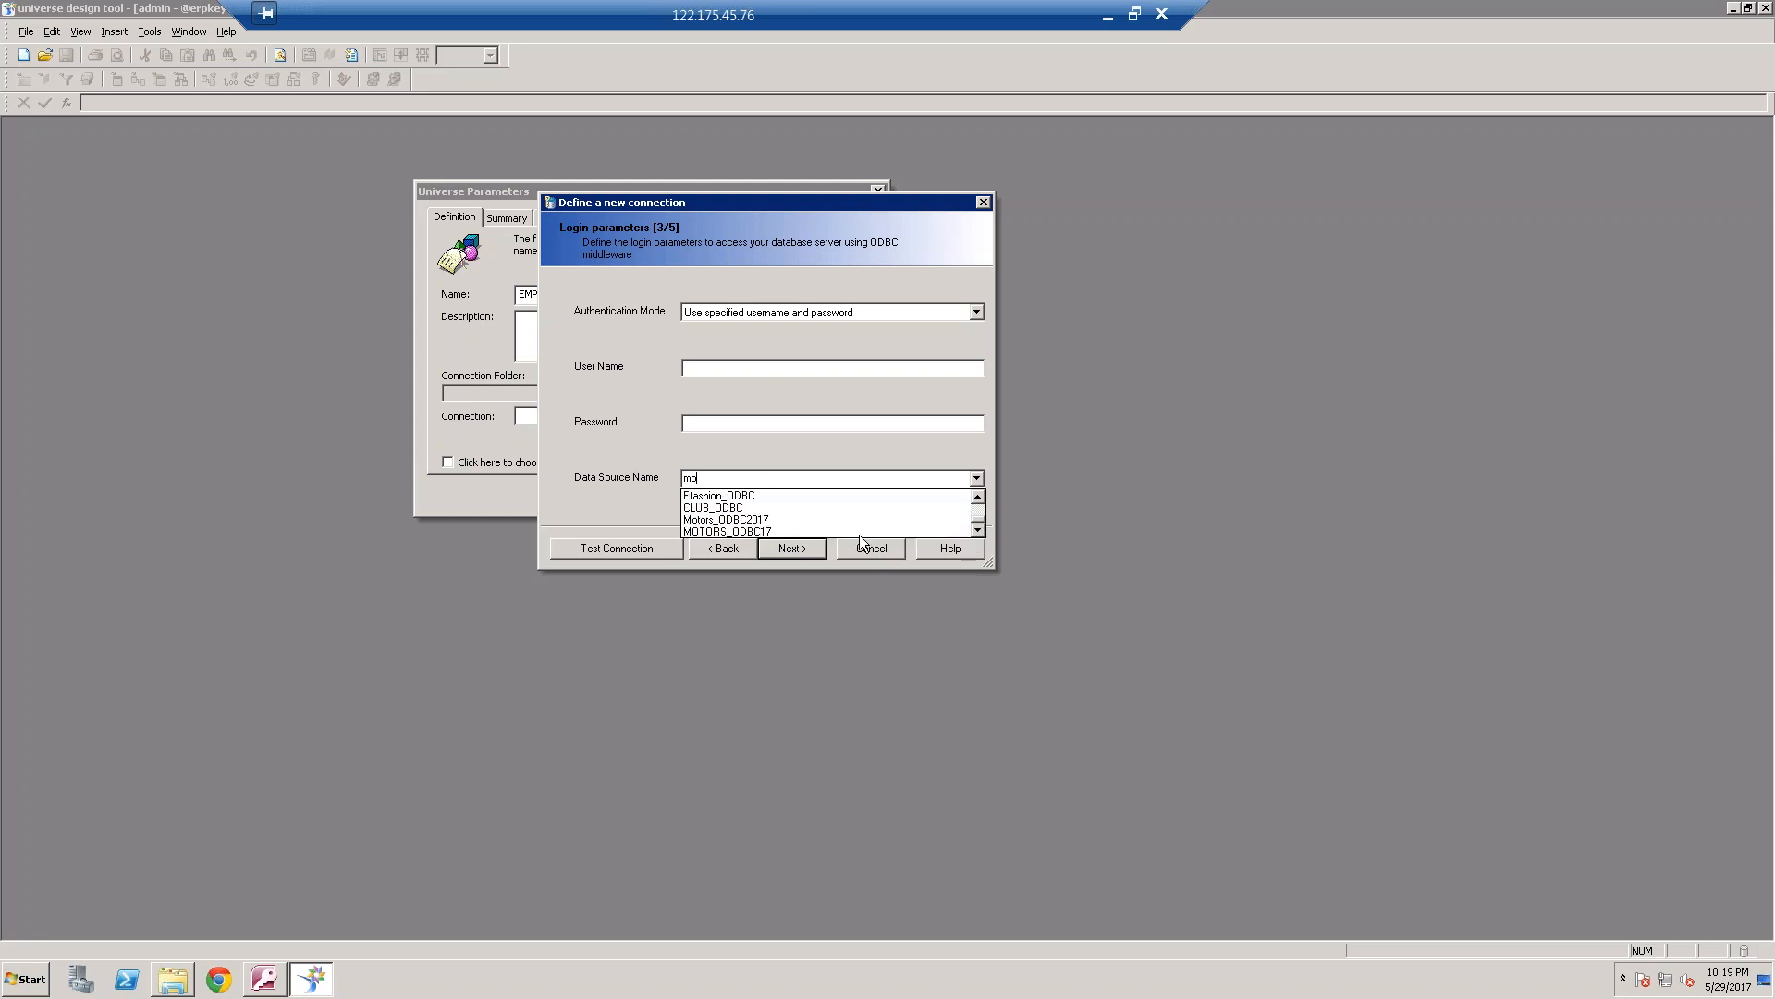
click(758, 519)
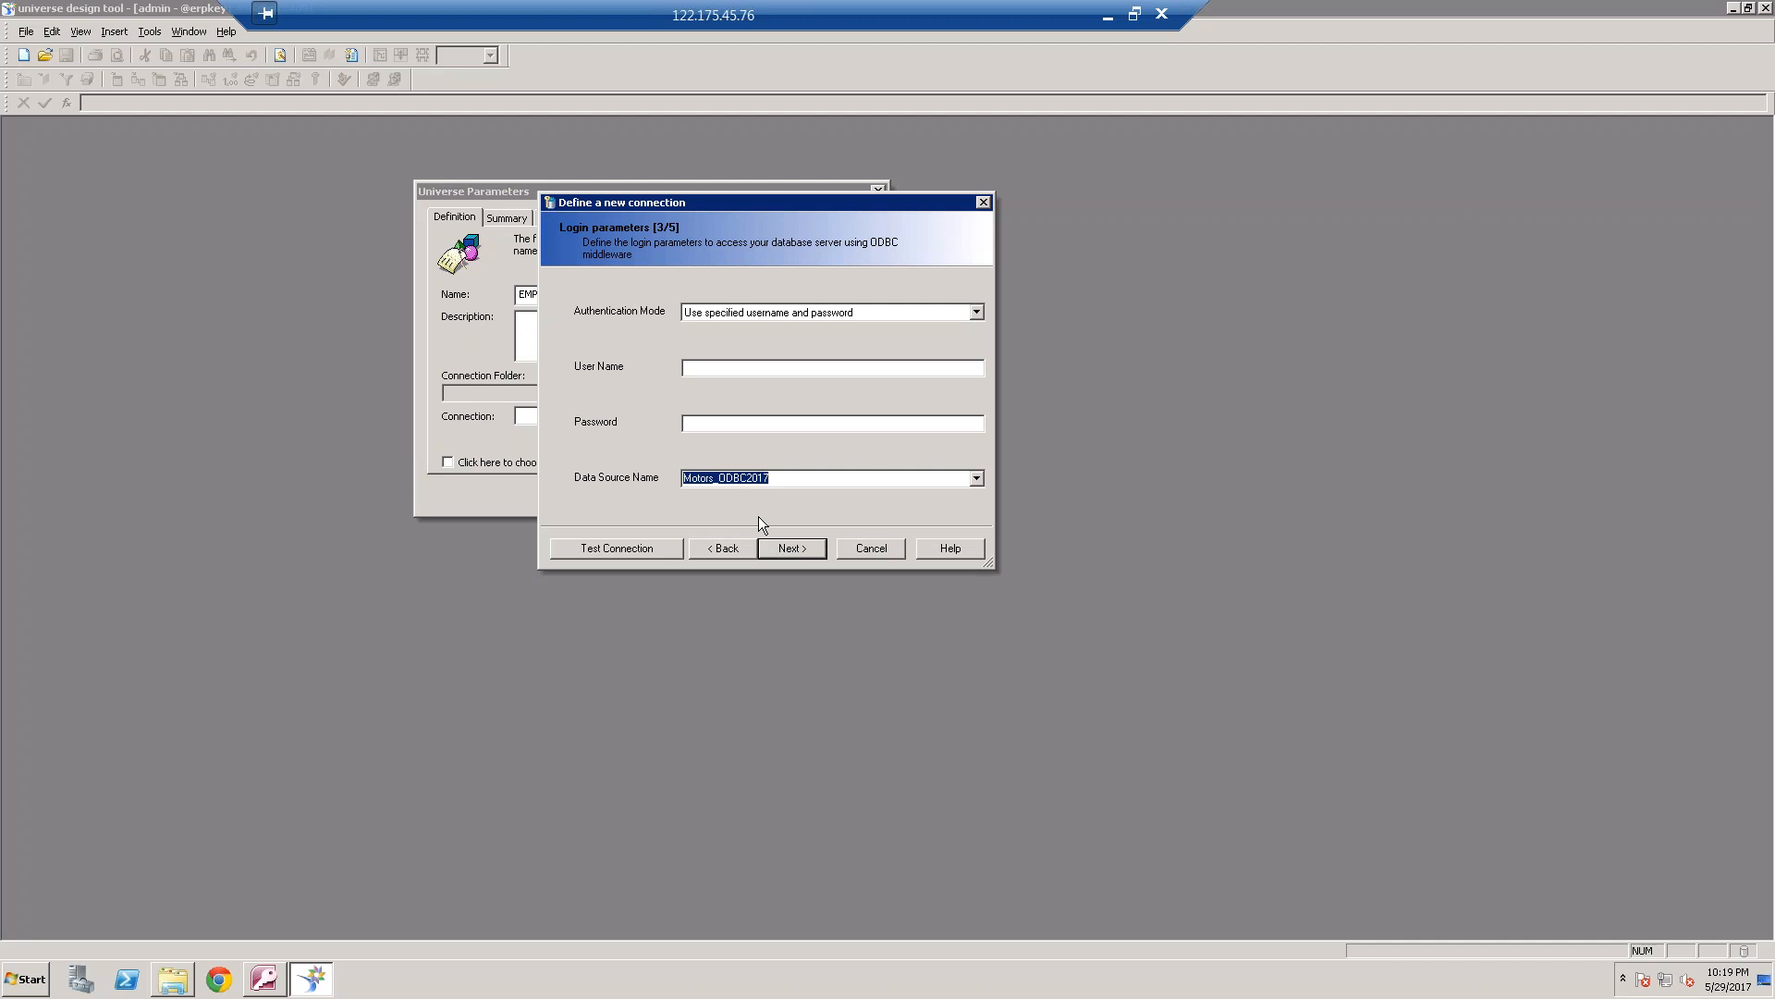
Test the connection and finish creating it with the default configuration parameters
click(640, 549)
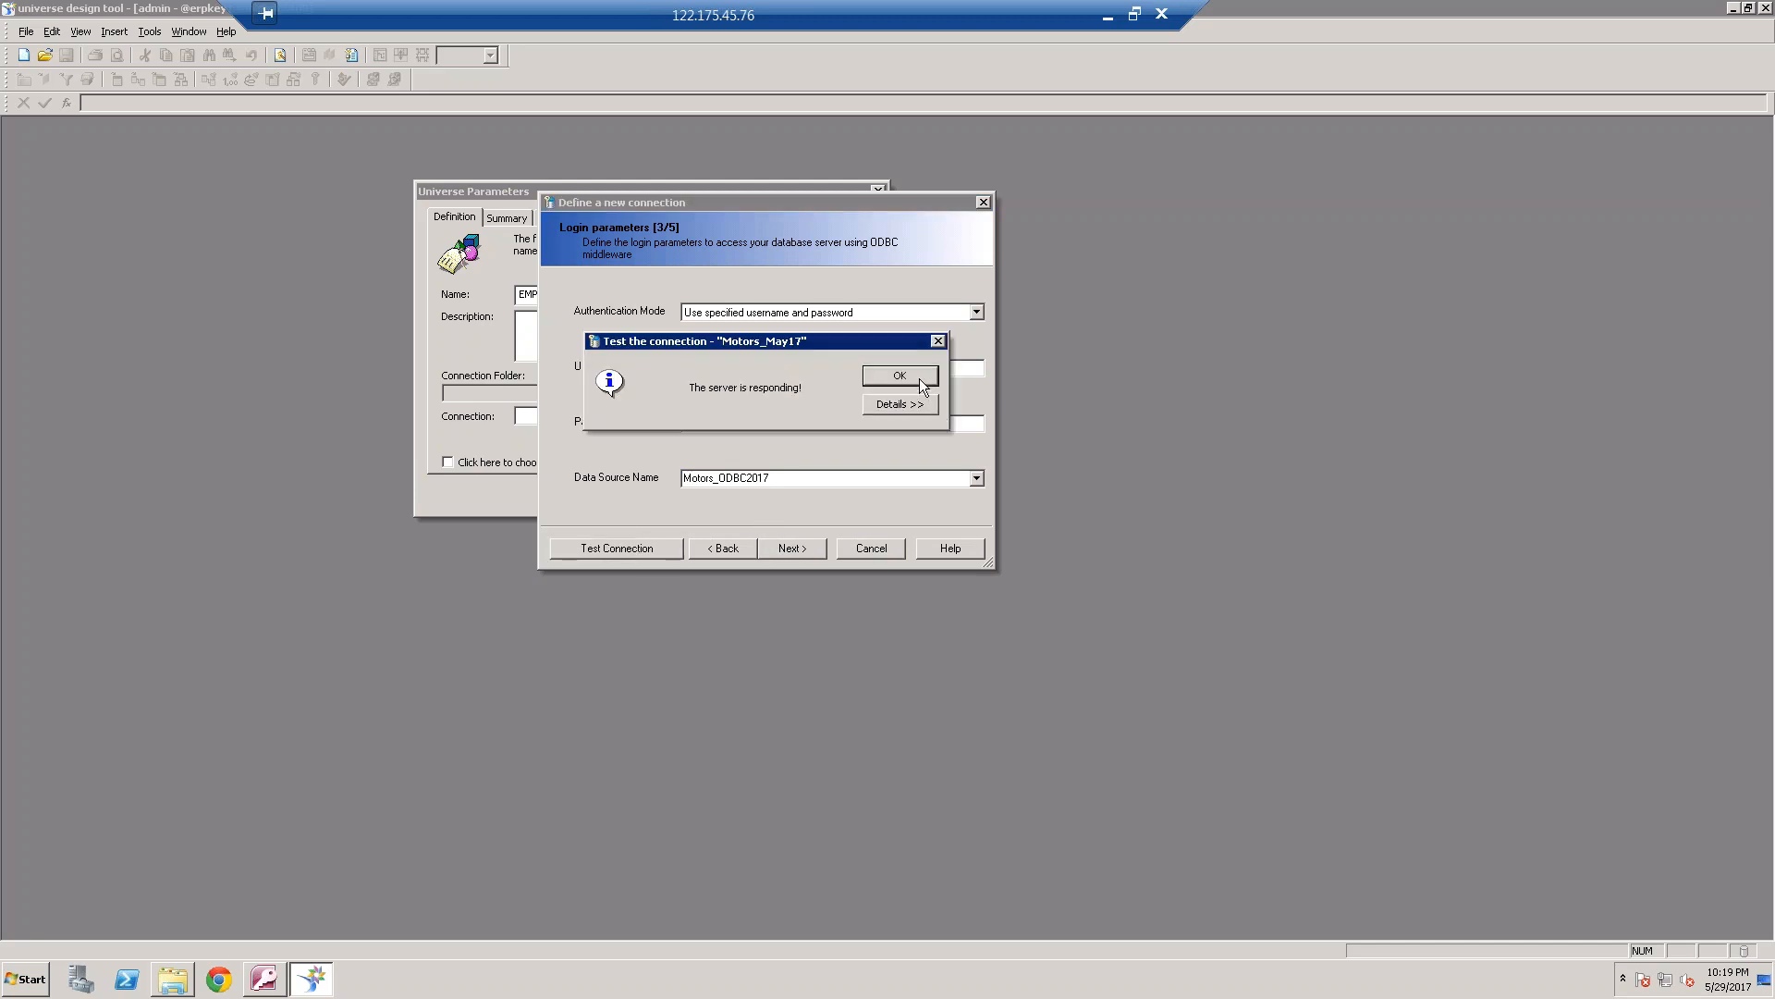
click(919, 379)
click(798, 550)
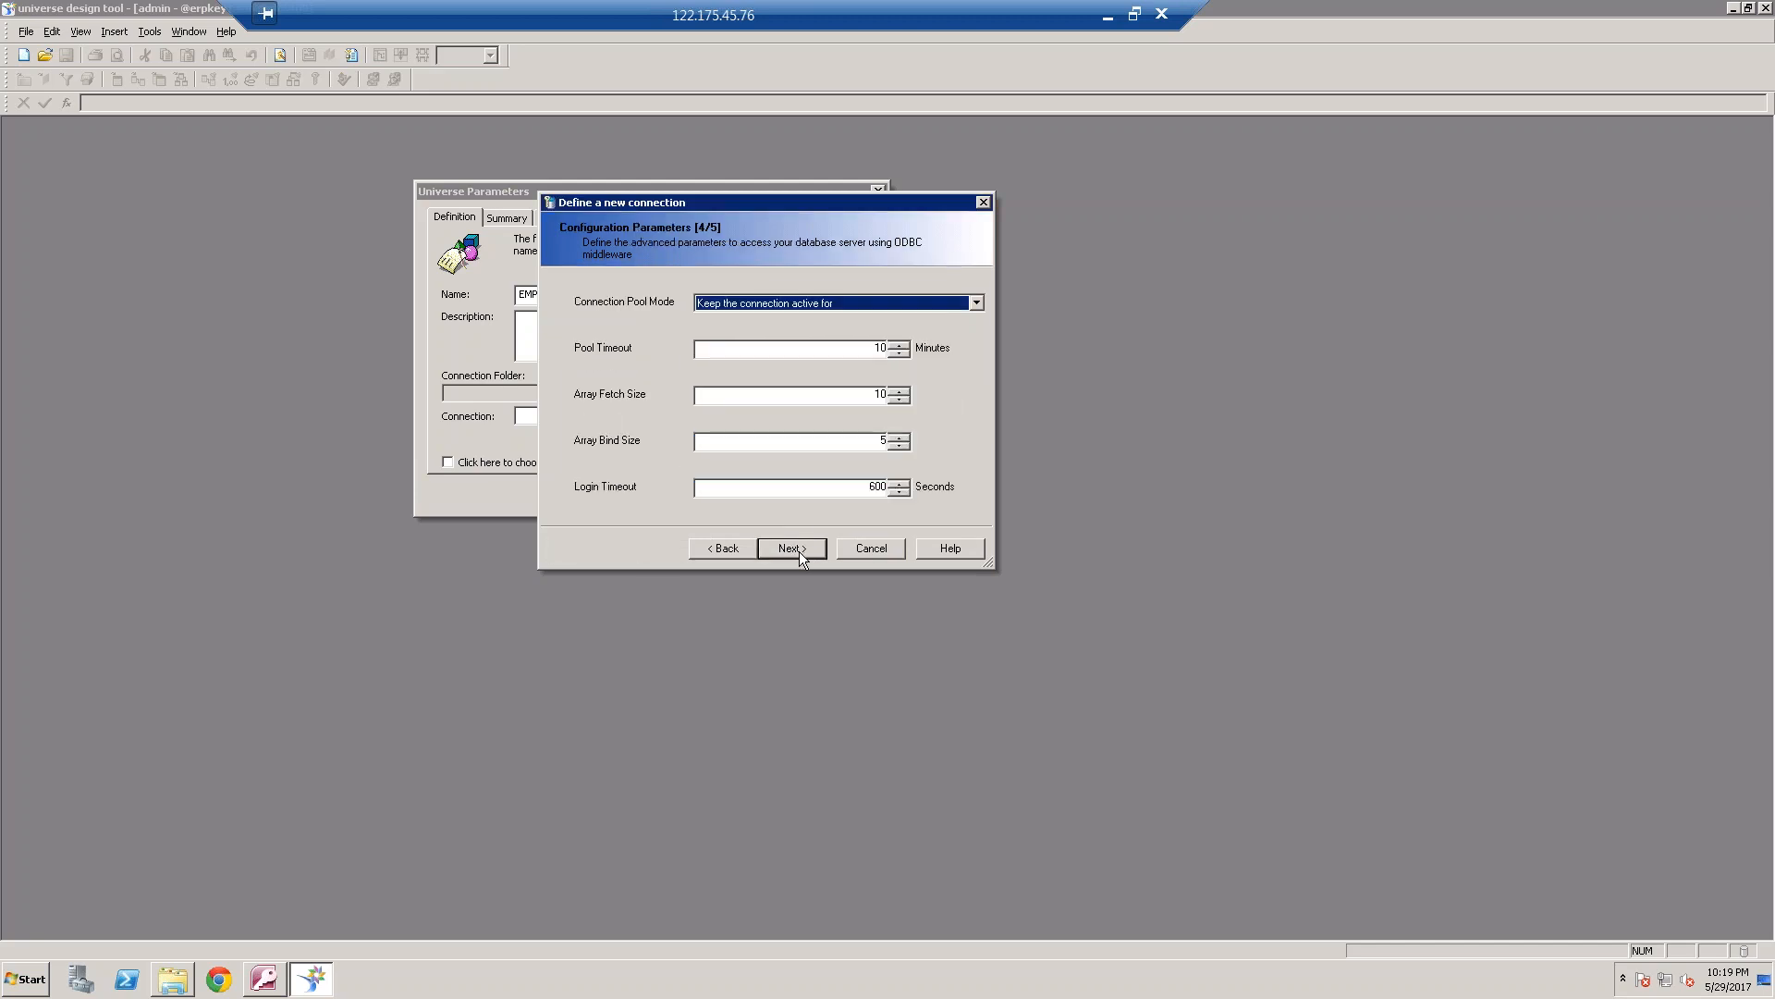
click(799, 549)
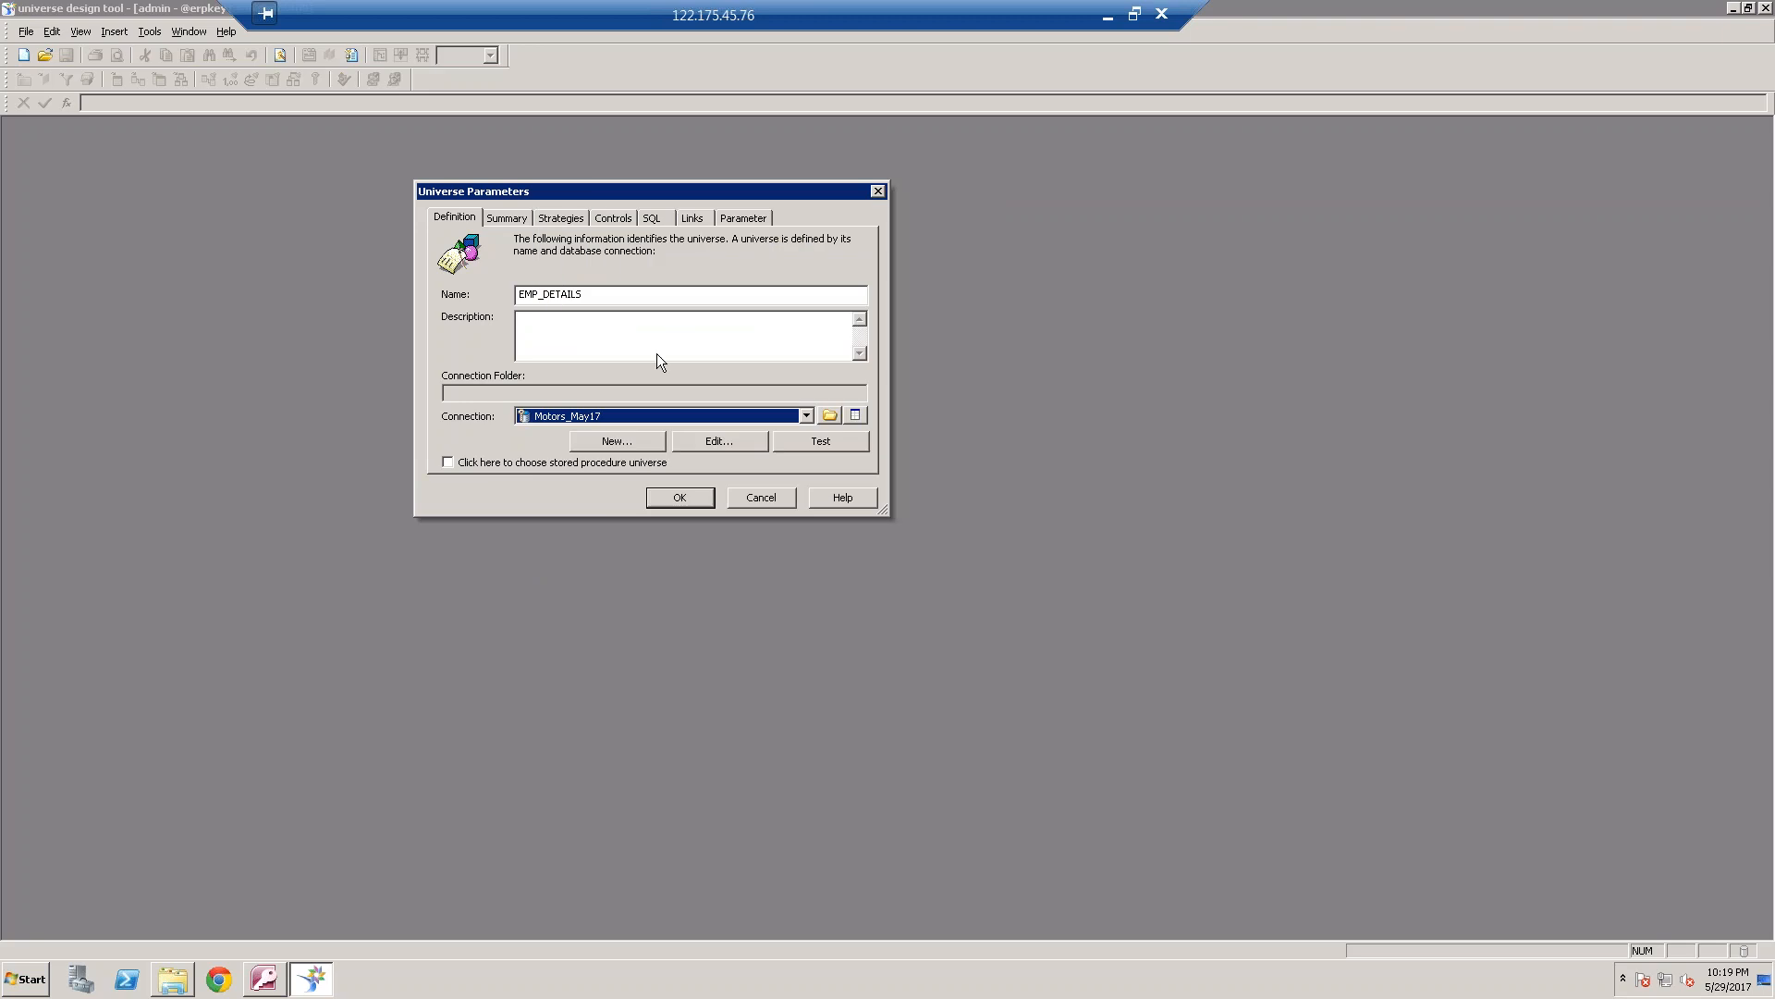
Remove the universe's limits on result set size and execution time, and confirm the universe parameters
click(616, 217)
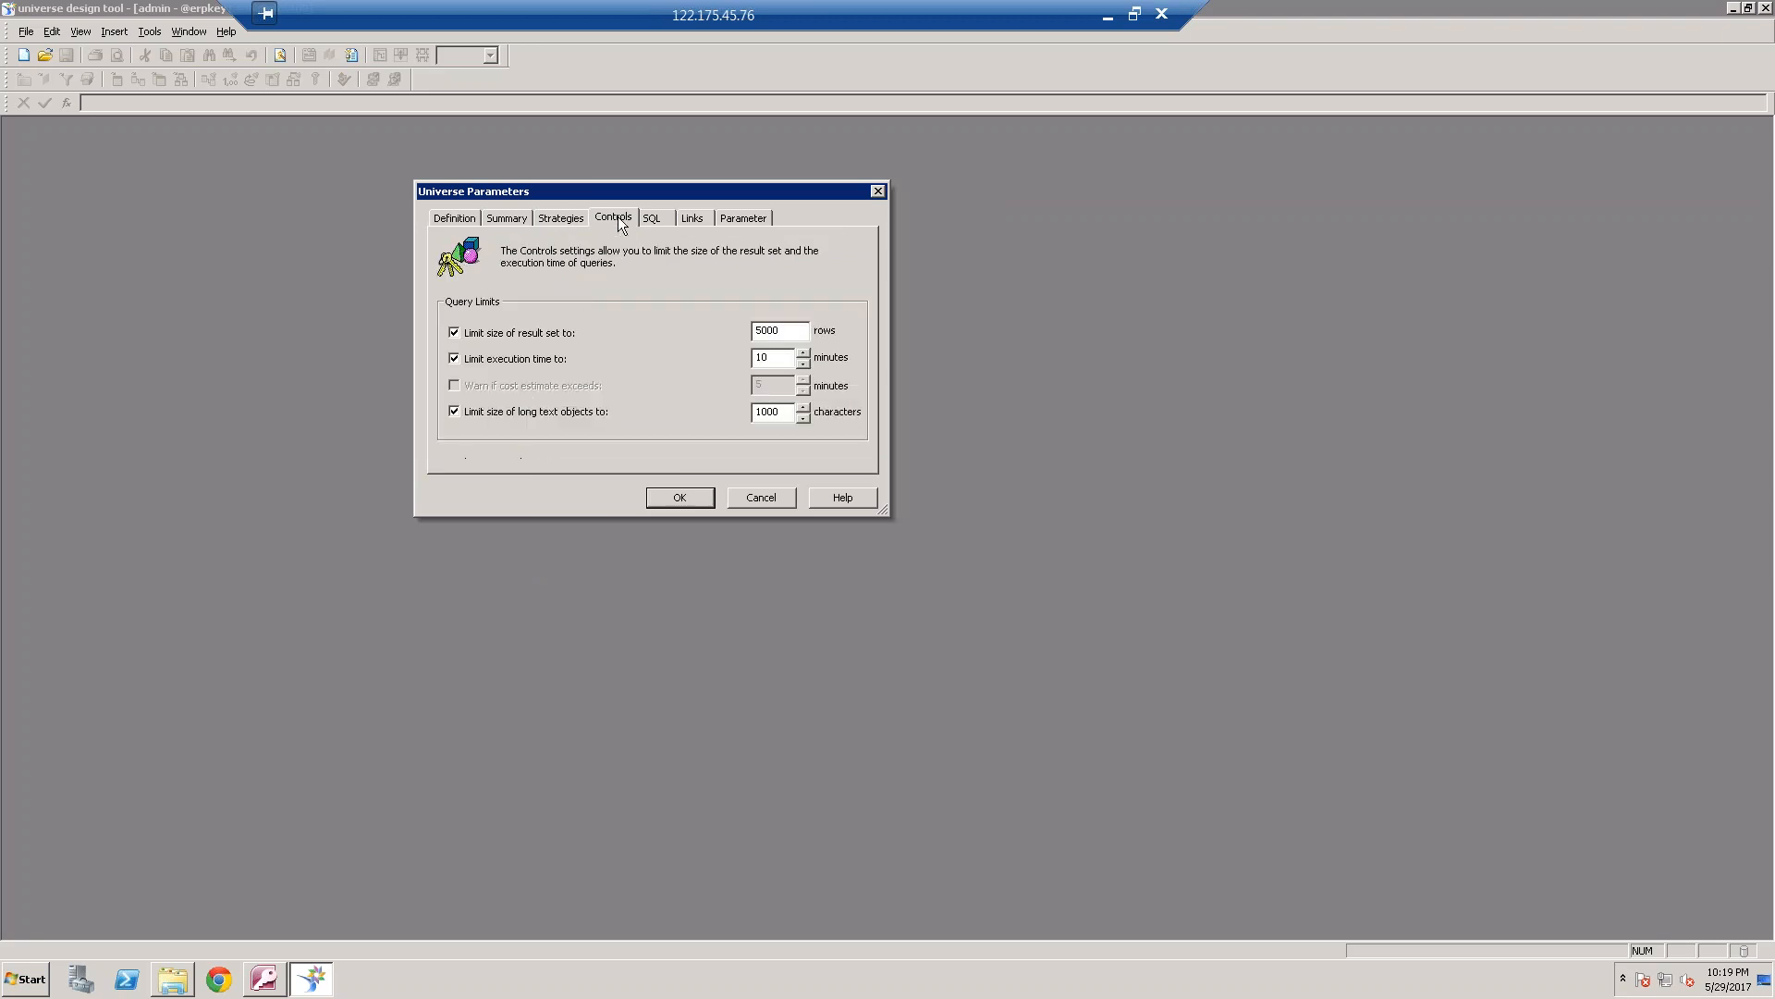
click(454, 334)
click(456, 357)
click(672, 495)
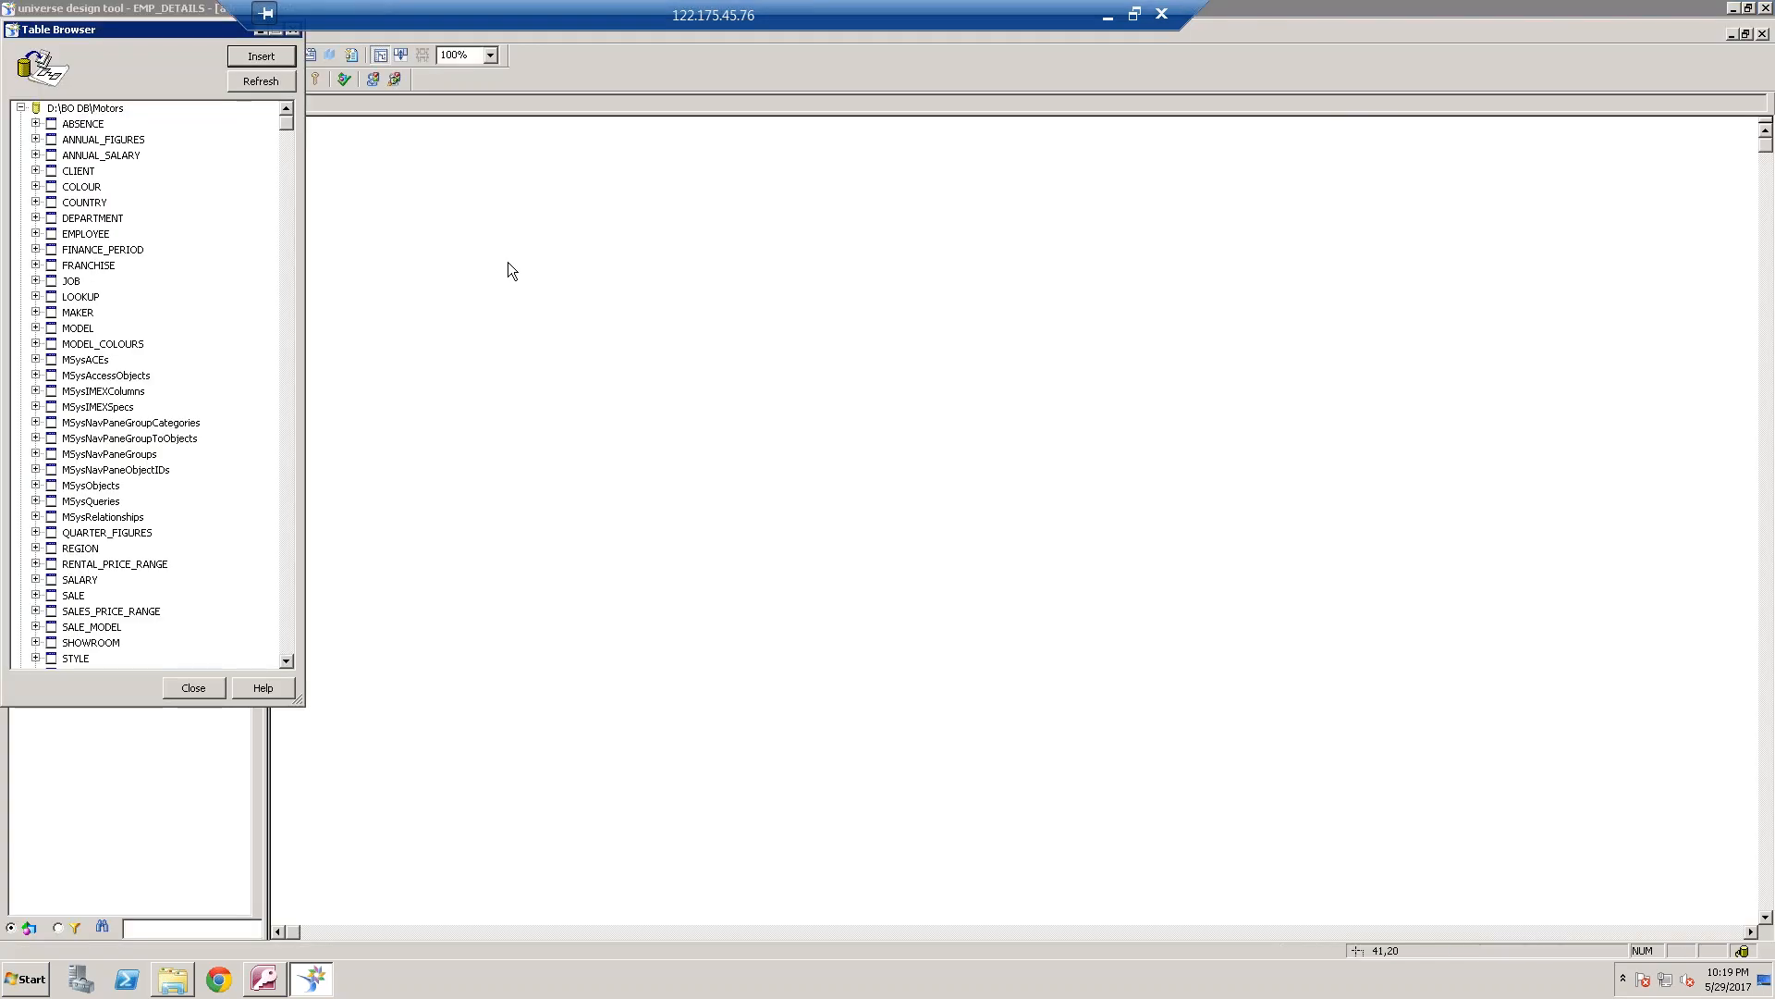
Insert the DEPARTMENT, EMPLOYEE, SALARY and SHOWROOM tables from the Motors database into the universe structure
click(93, 172)
click(102, 219)
ctrl+click(104, 250)
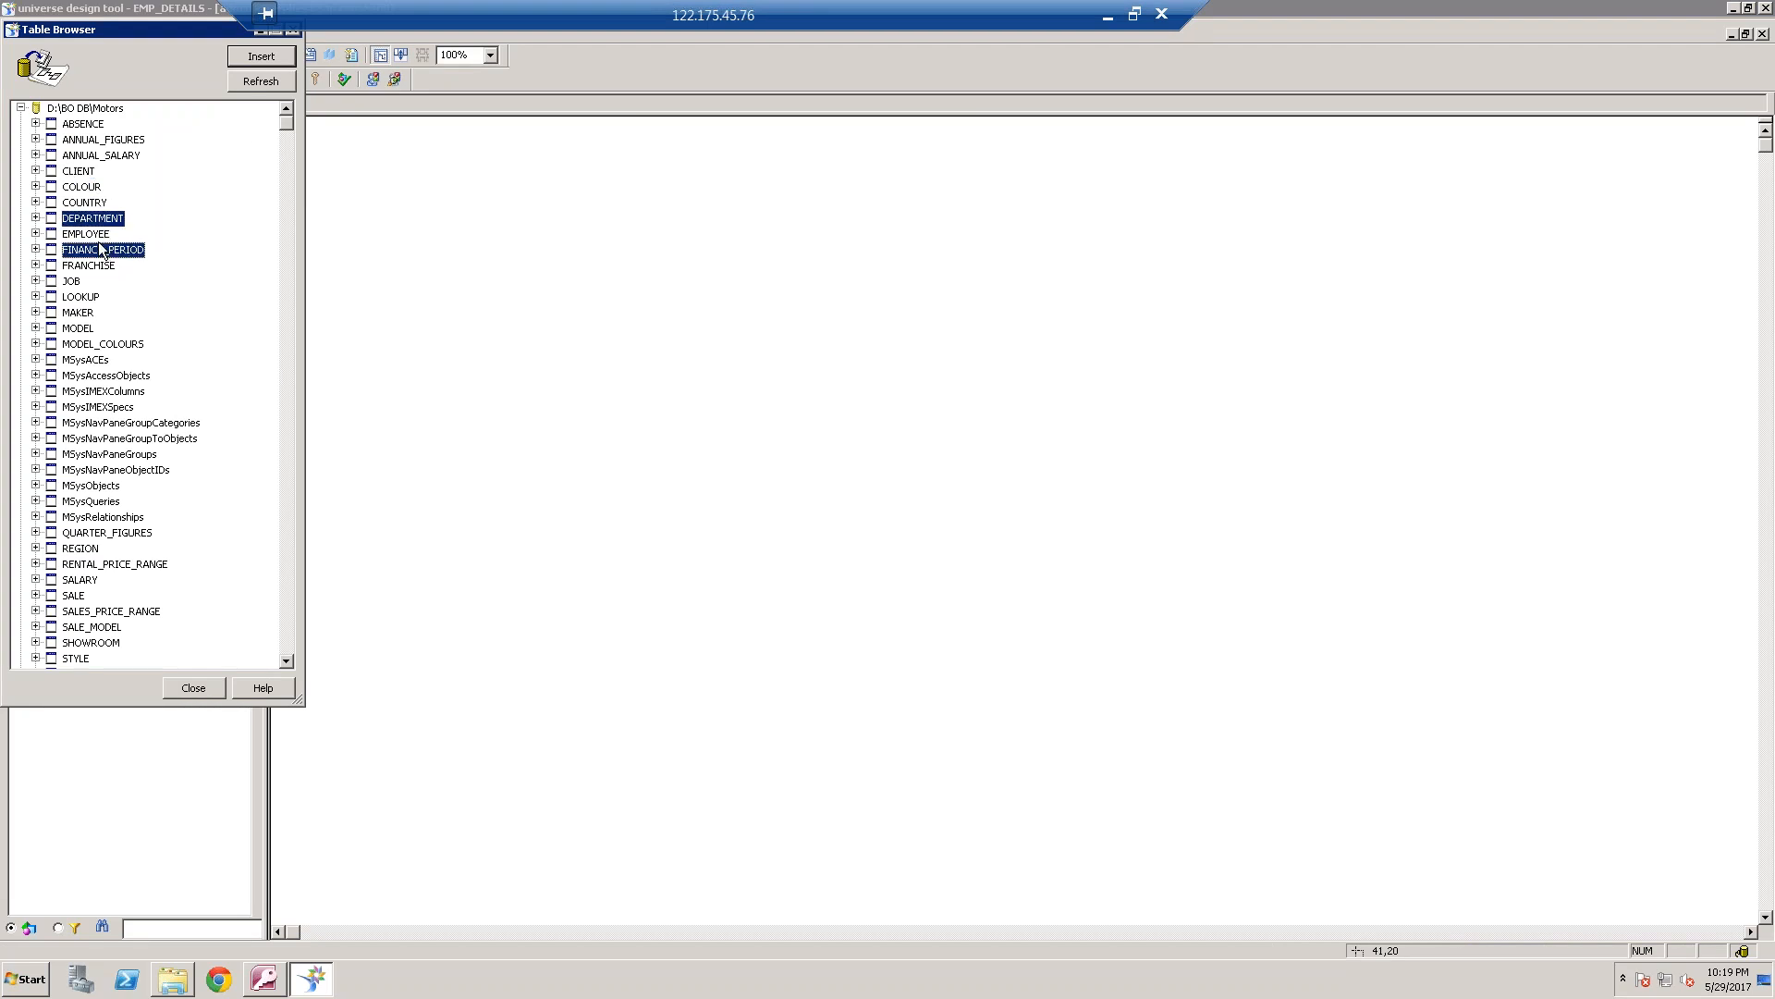
ctrl+click(100, 239)
ctrl+click(100, 252)
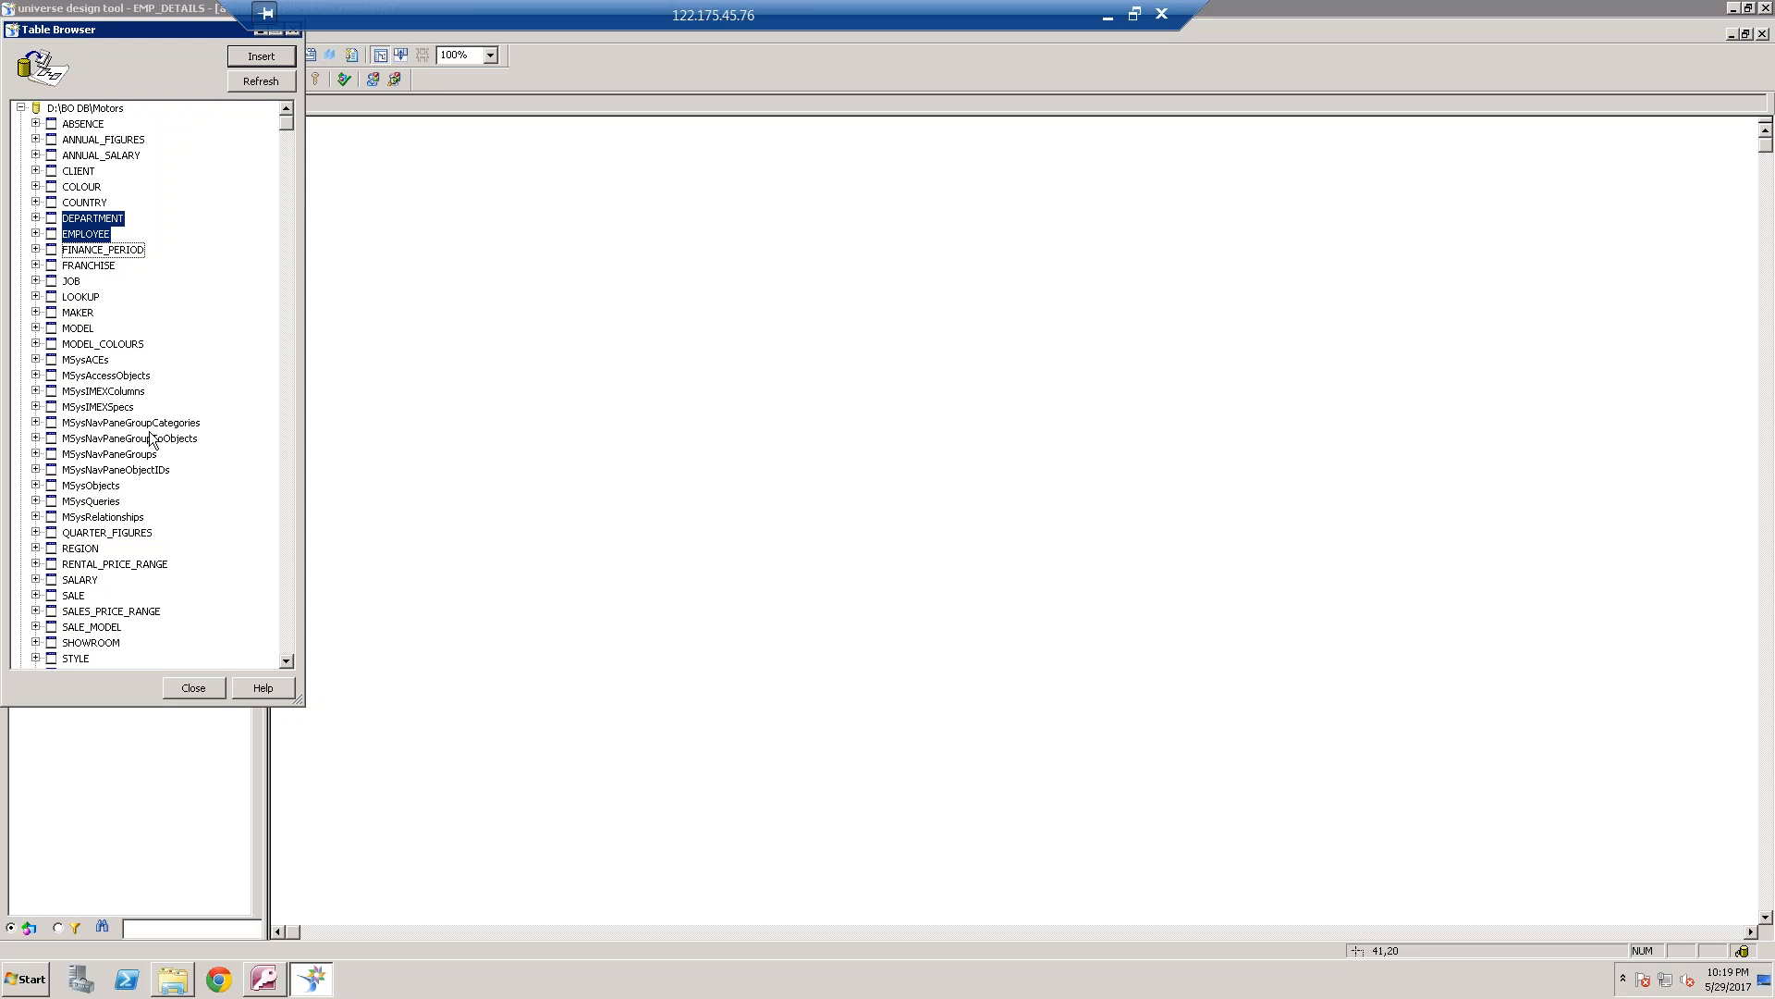
ctrl+click(90, 580)
ctrl+click(111, 643)
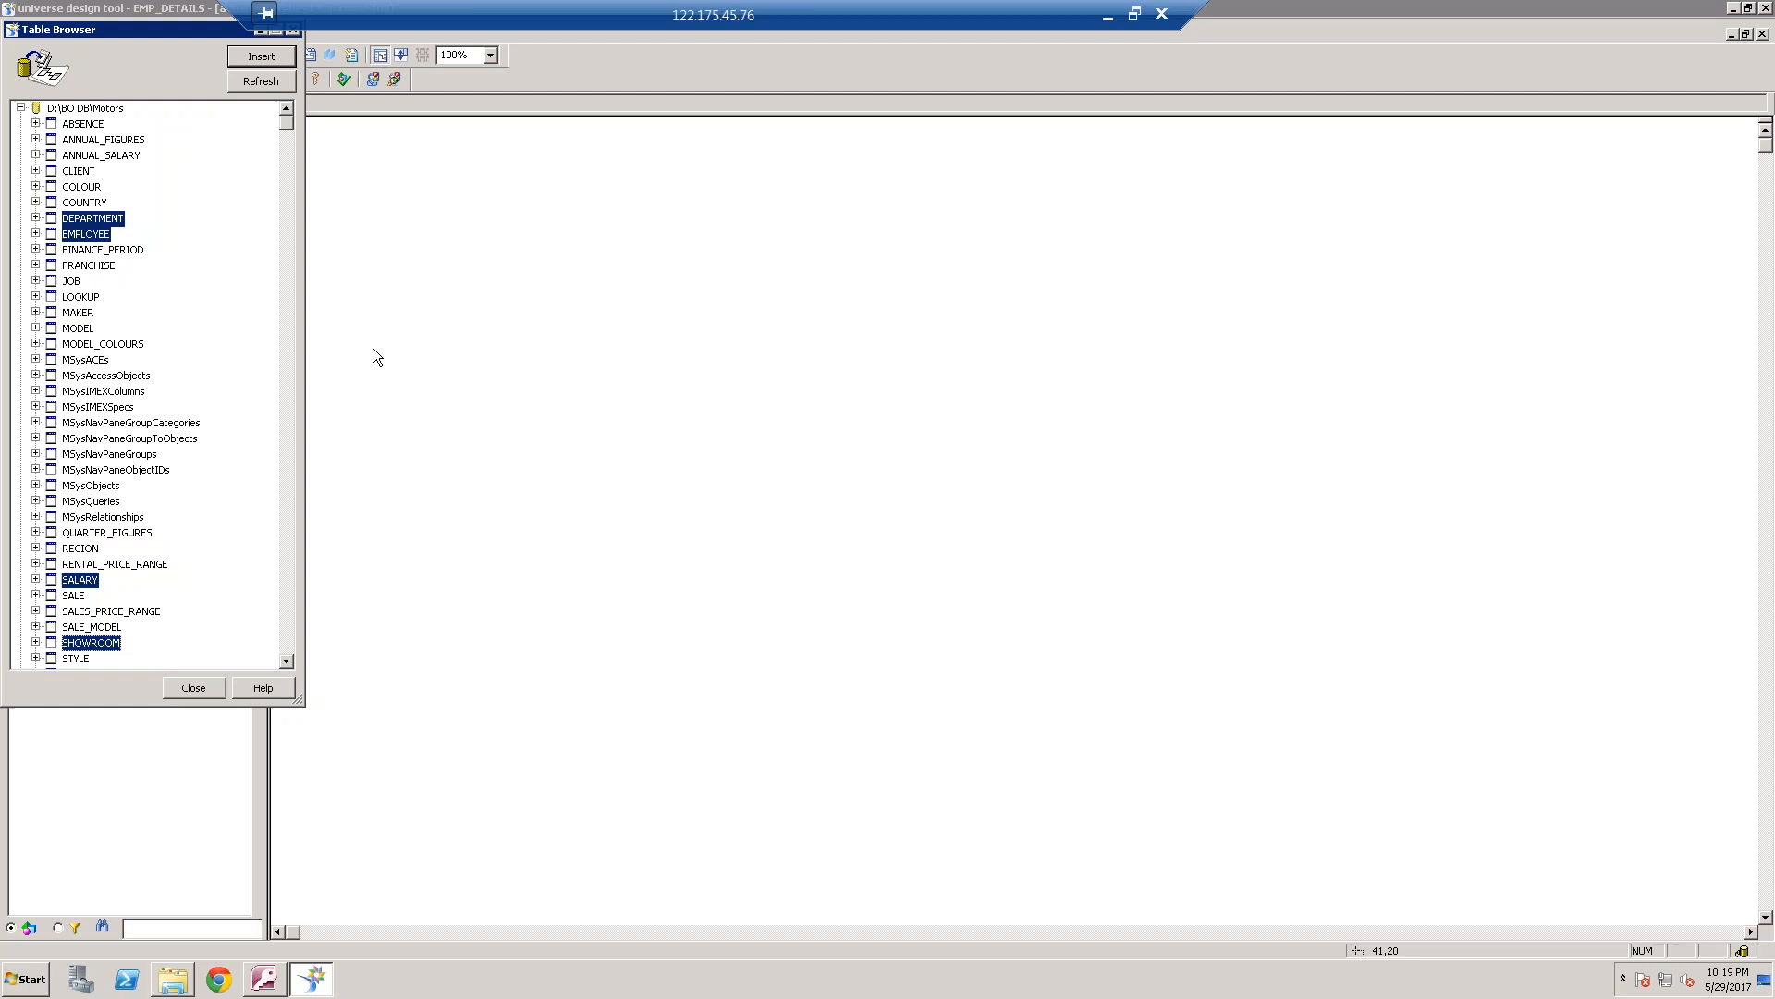
click(269, 59)
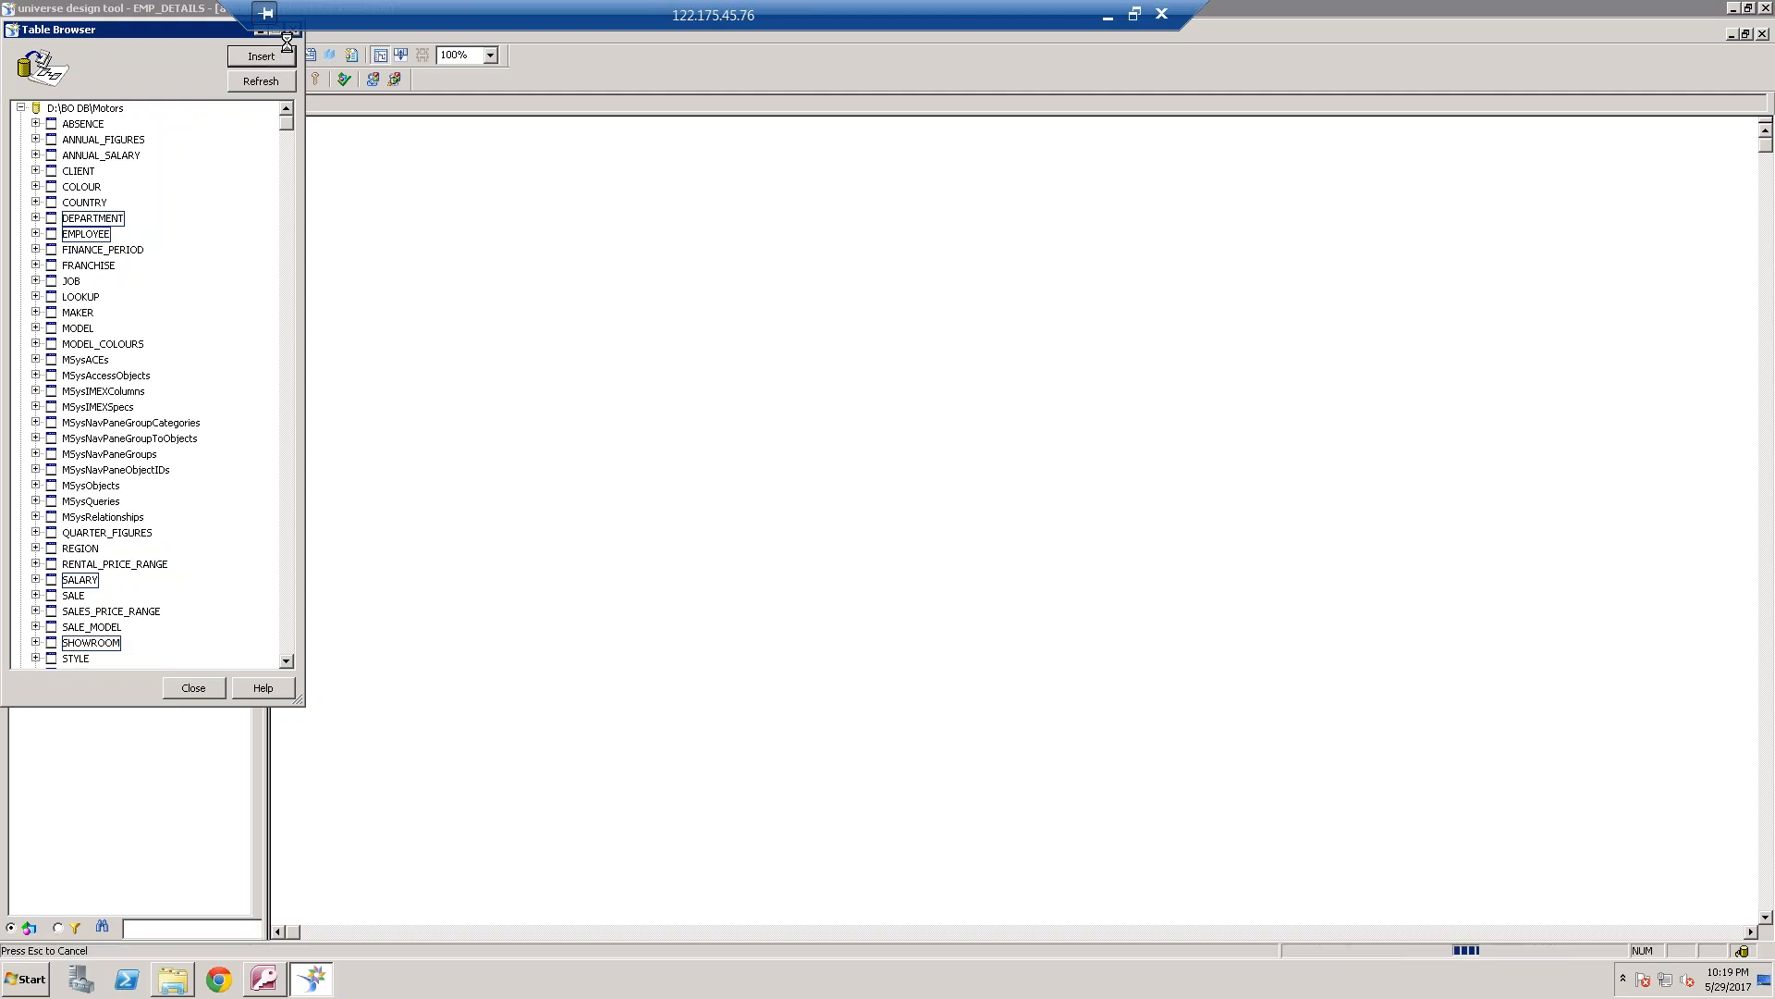
click(536, 357)
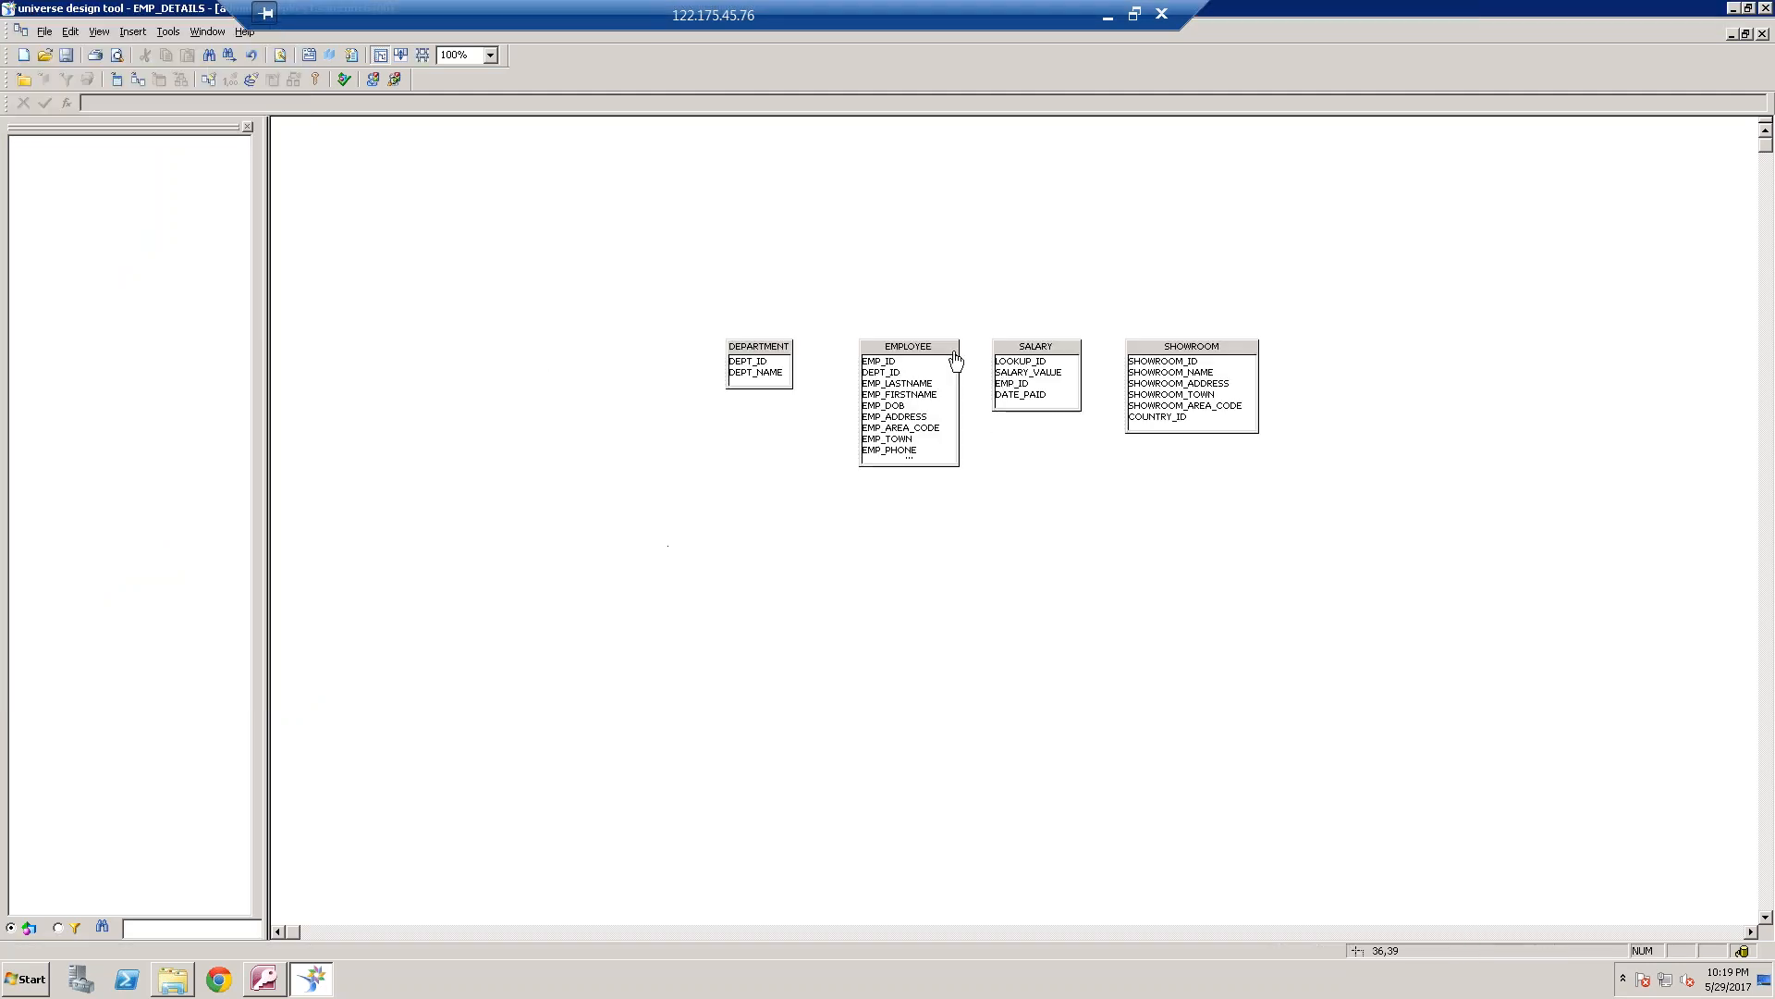
Reposition the DEPARTMENT and EMPLOYEE tables in the structure and join them on DEPT_ID
drag(768, 349, 624, 294)
drag(893, 347, 815, 293)
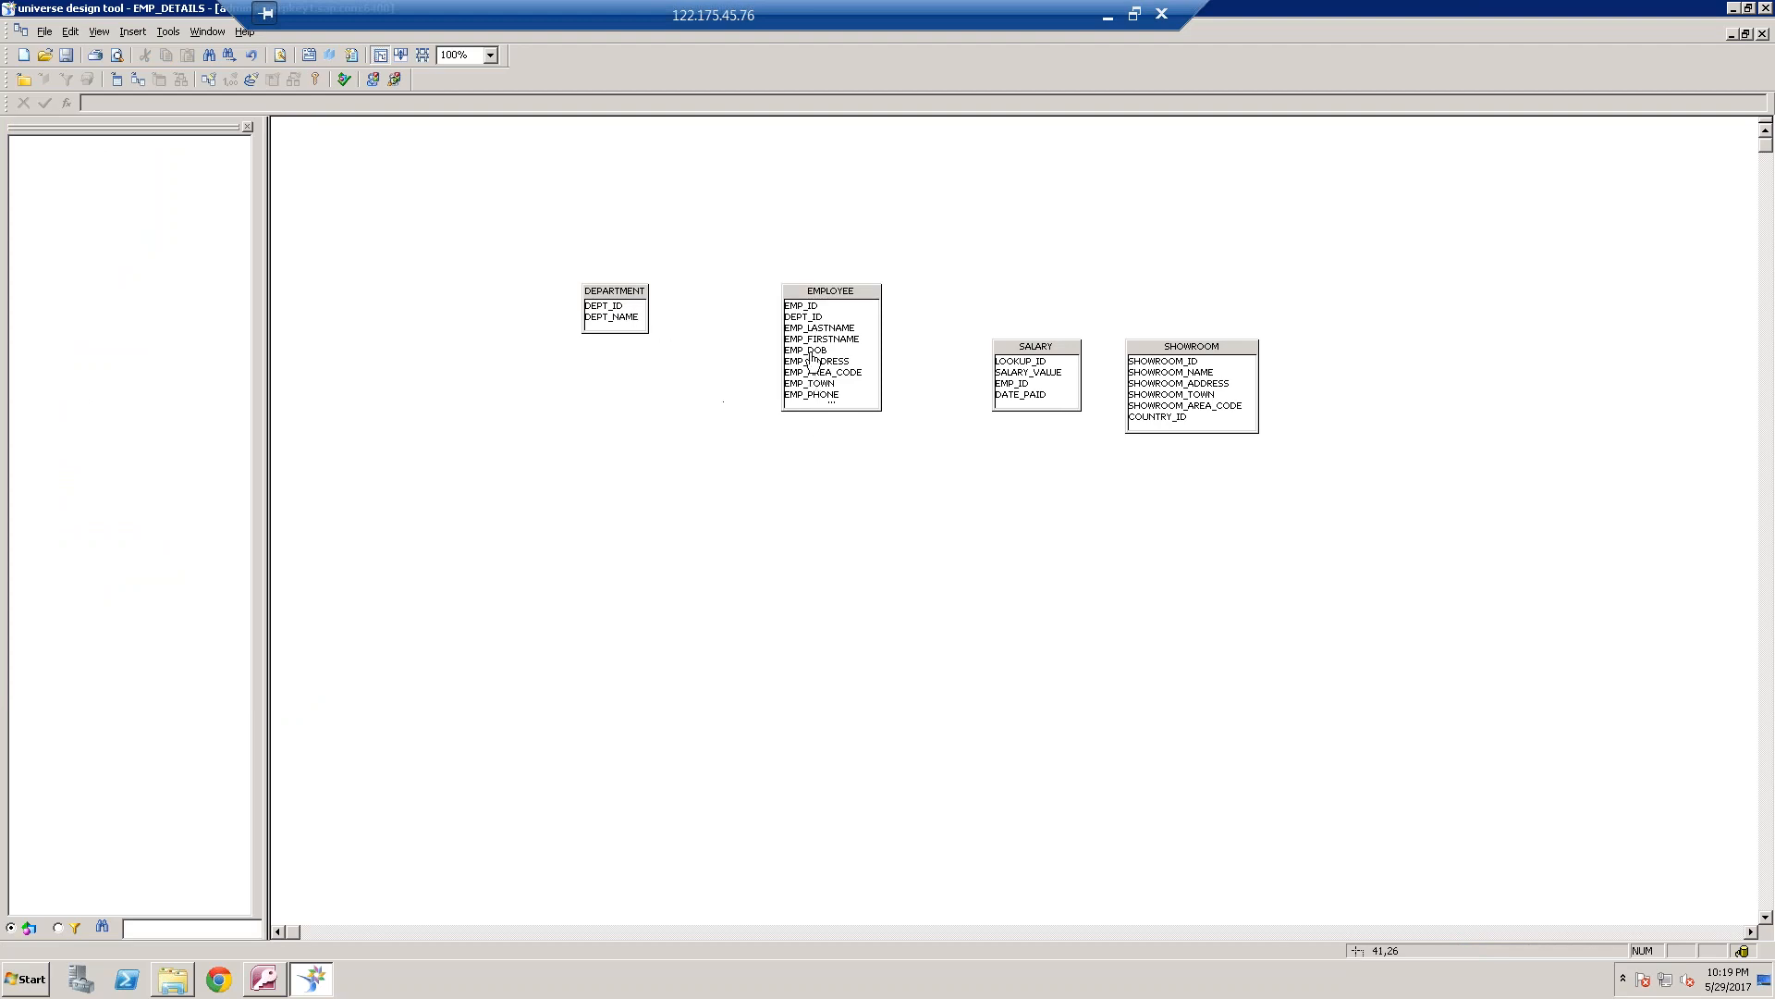
mouse_move(803, 317)
mouse_down()
mouse_move(611, 306)
mouse_move(519, 279)
mouse_up()
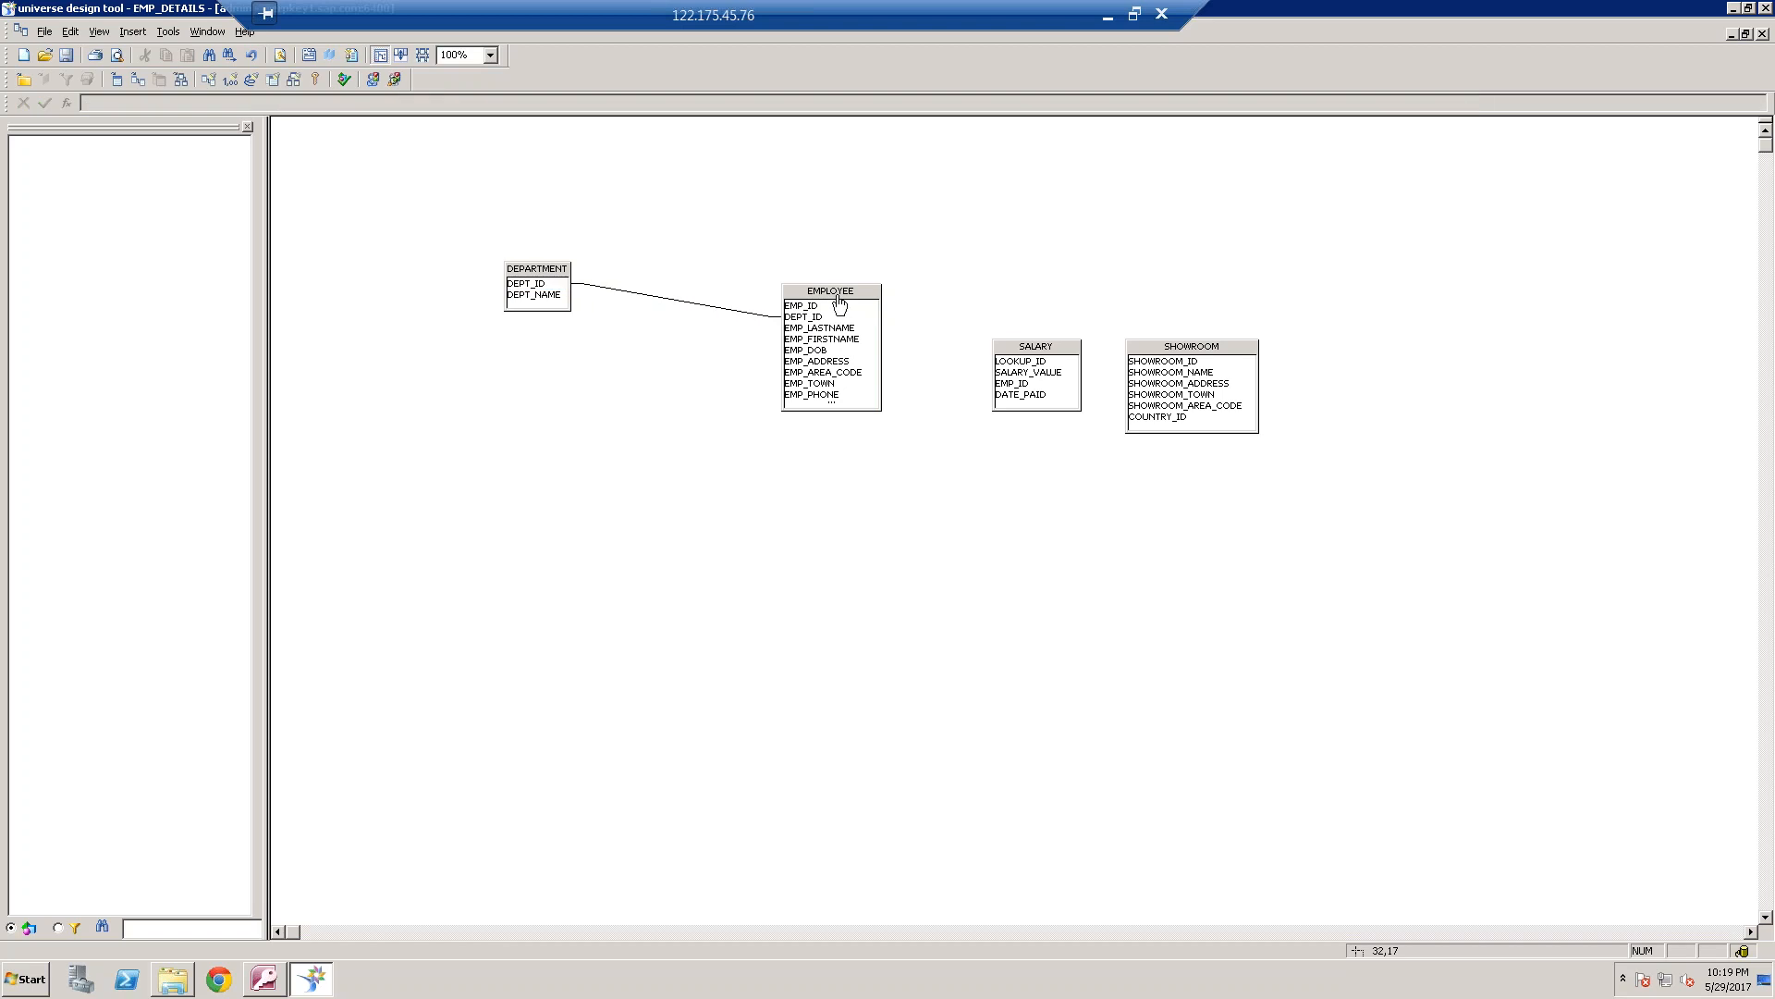
drag(808, 302, 697, 303)
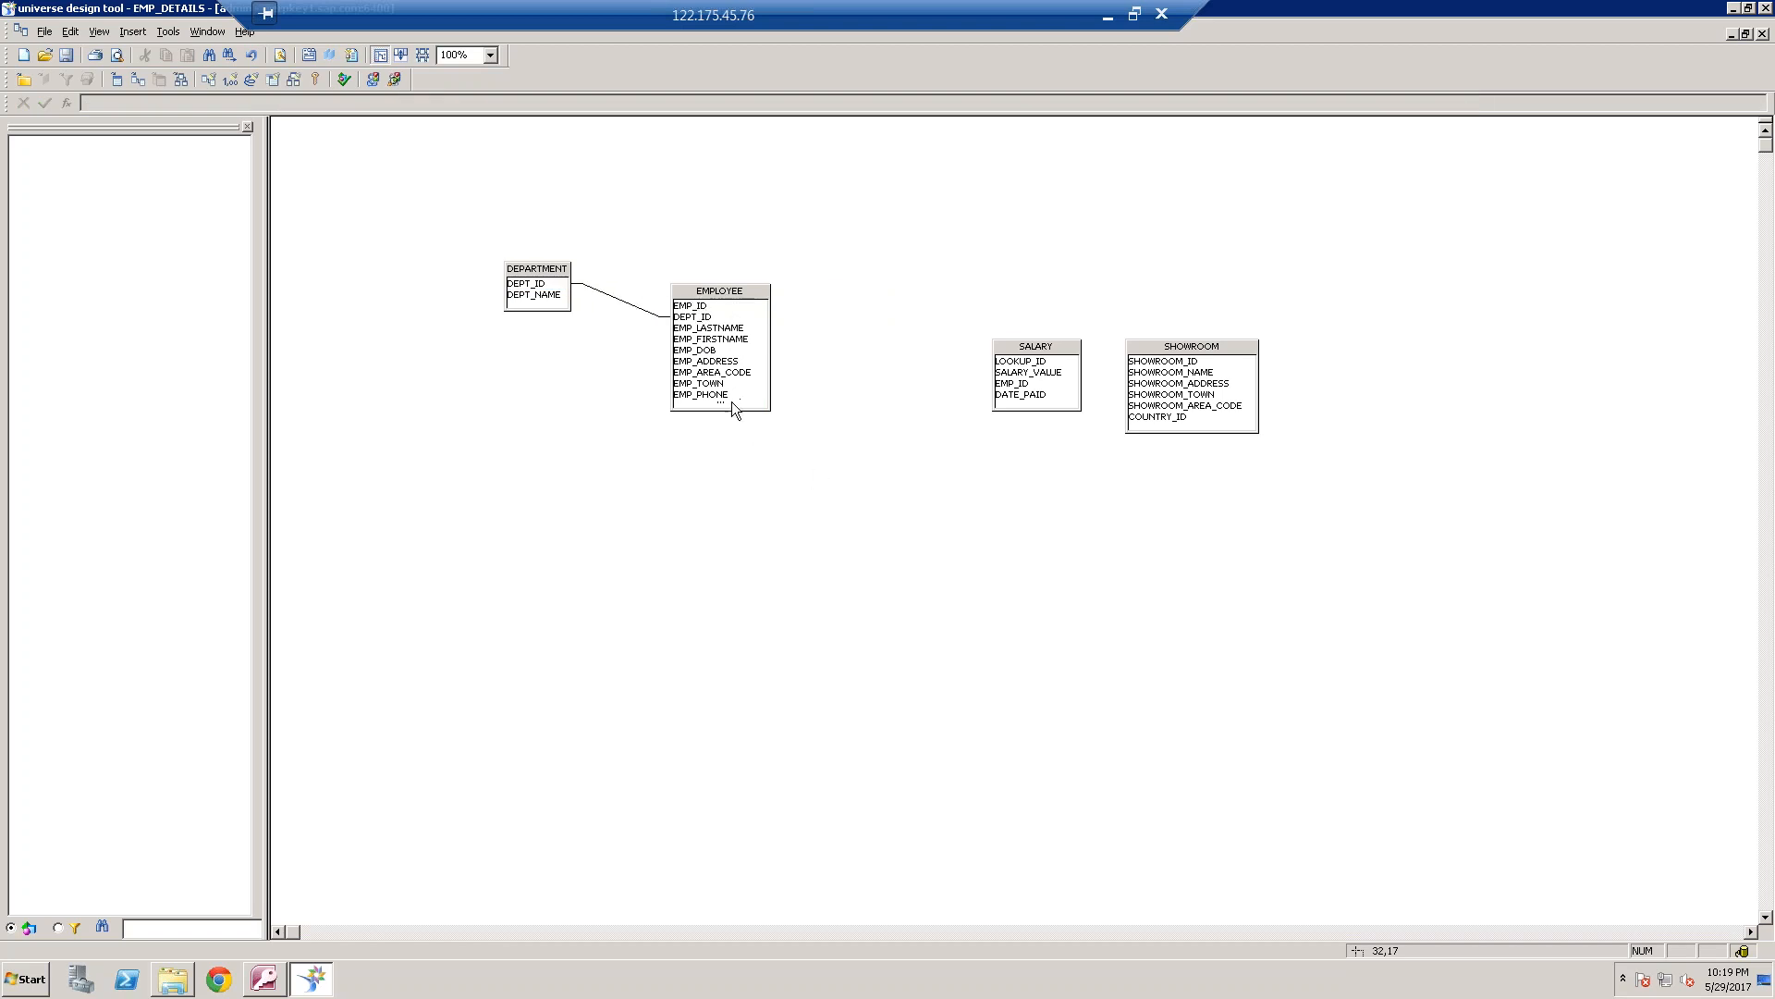
Enlarge the EMPLOYEE table to show all columns, and join it to SALARY on EMP_ID and SHOWROOM on SHOWROOM_ID
drag(732, 461, 732, 450)
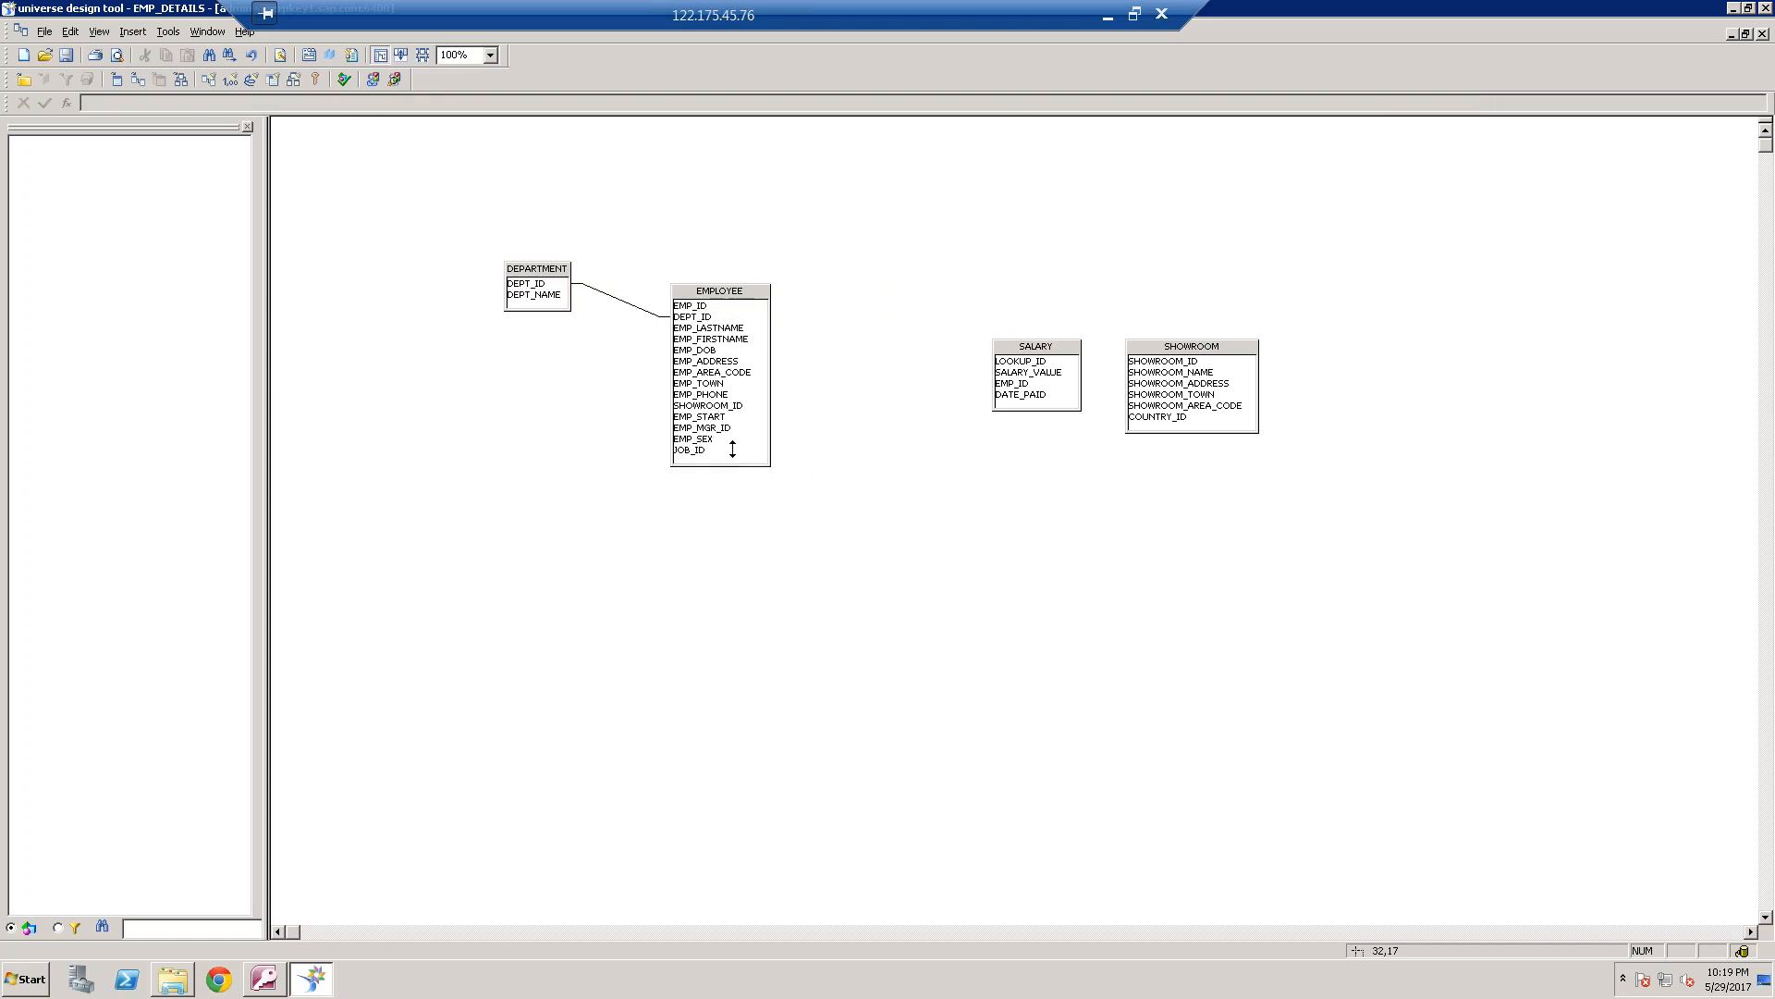
drag(714, 306, 1016, 390)
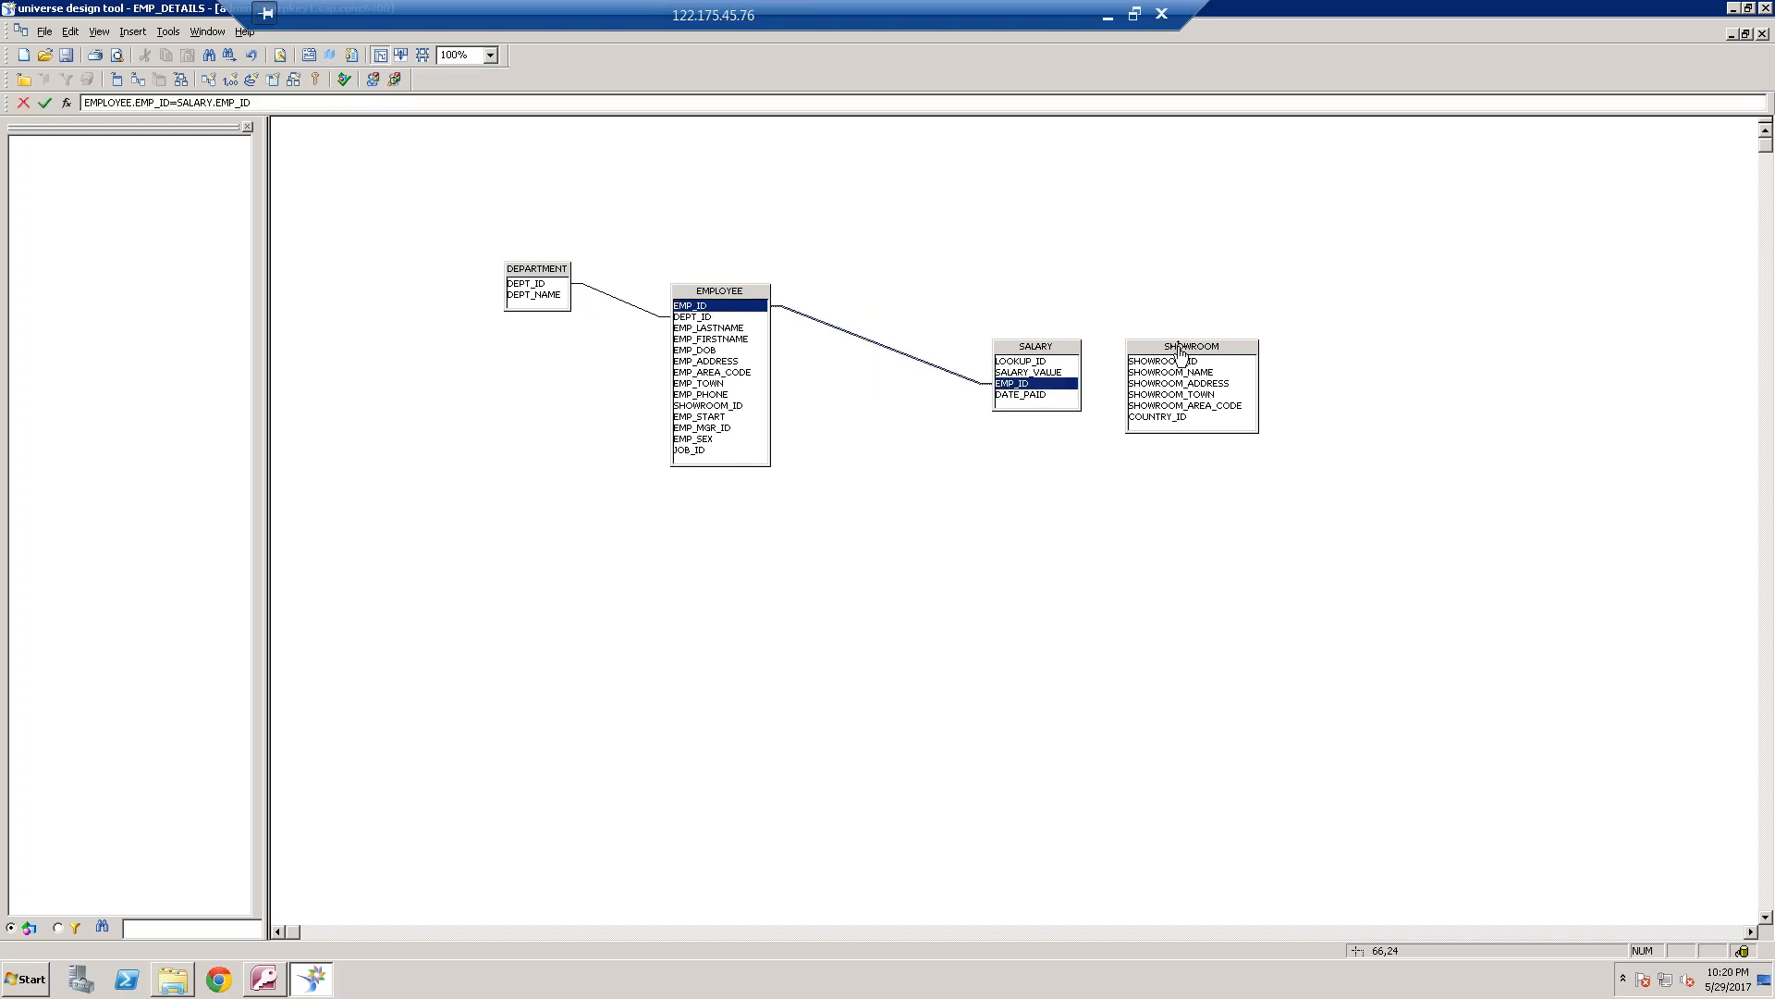
drag(1184, 348, 990, 656)
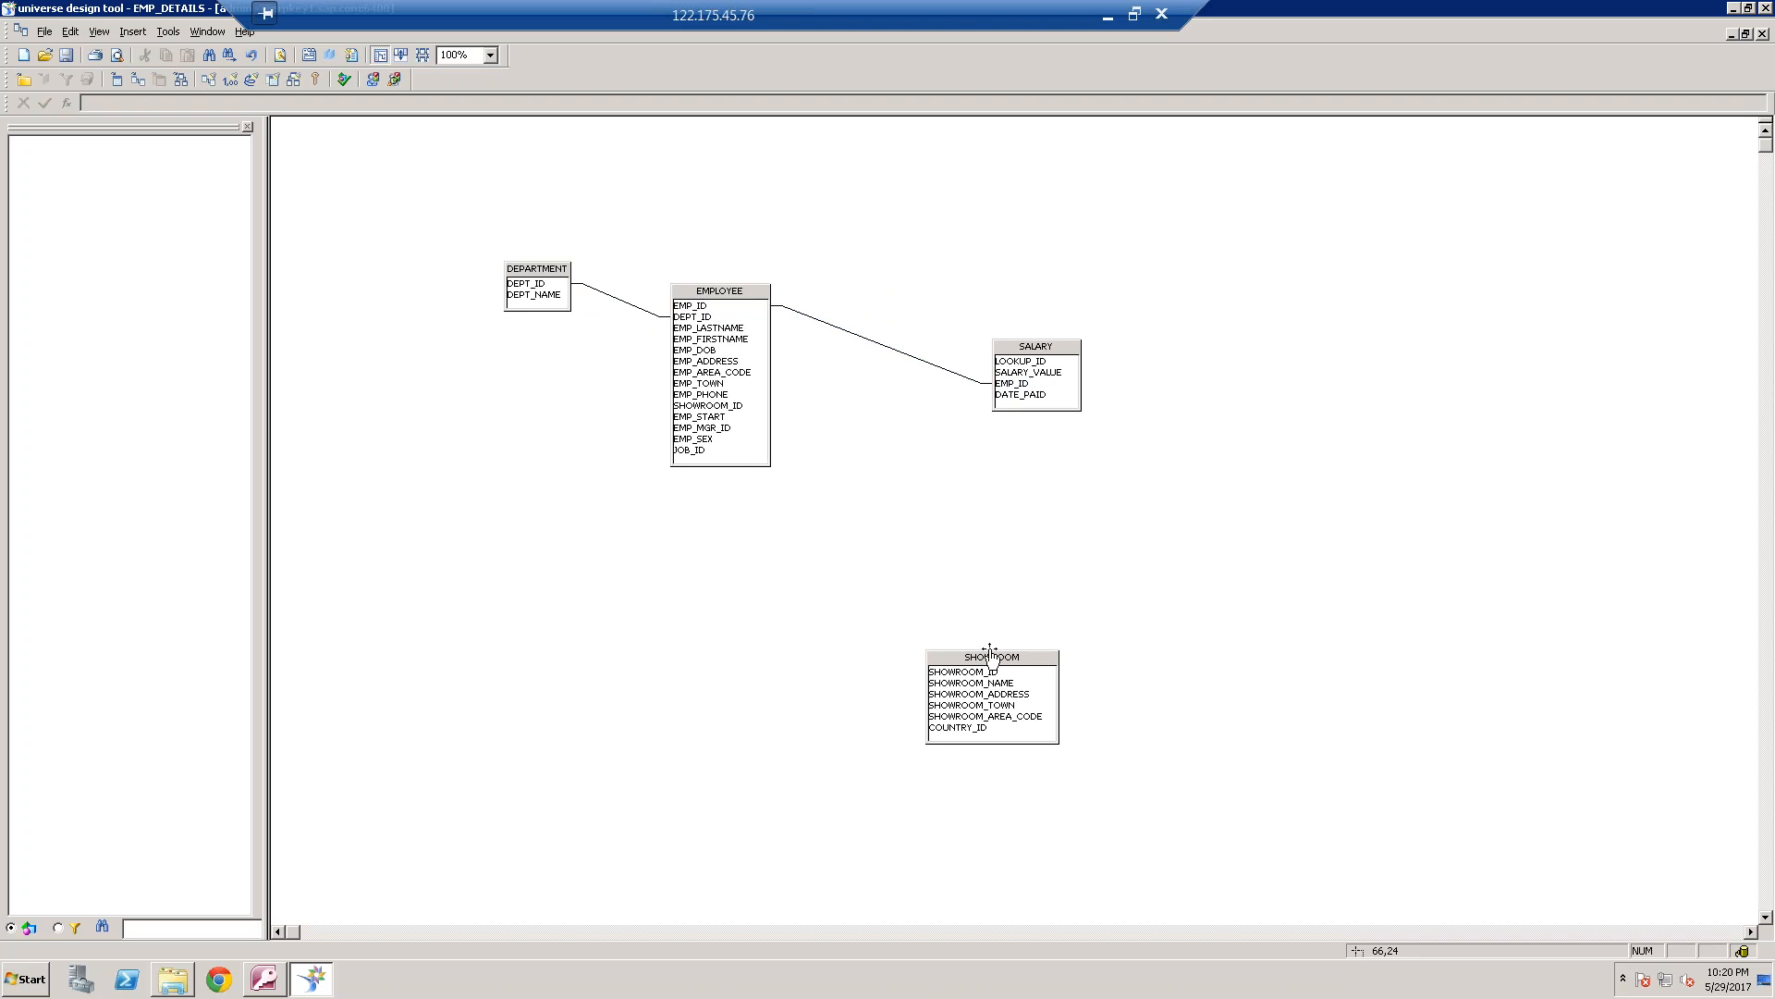
click(1582, 580)
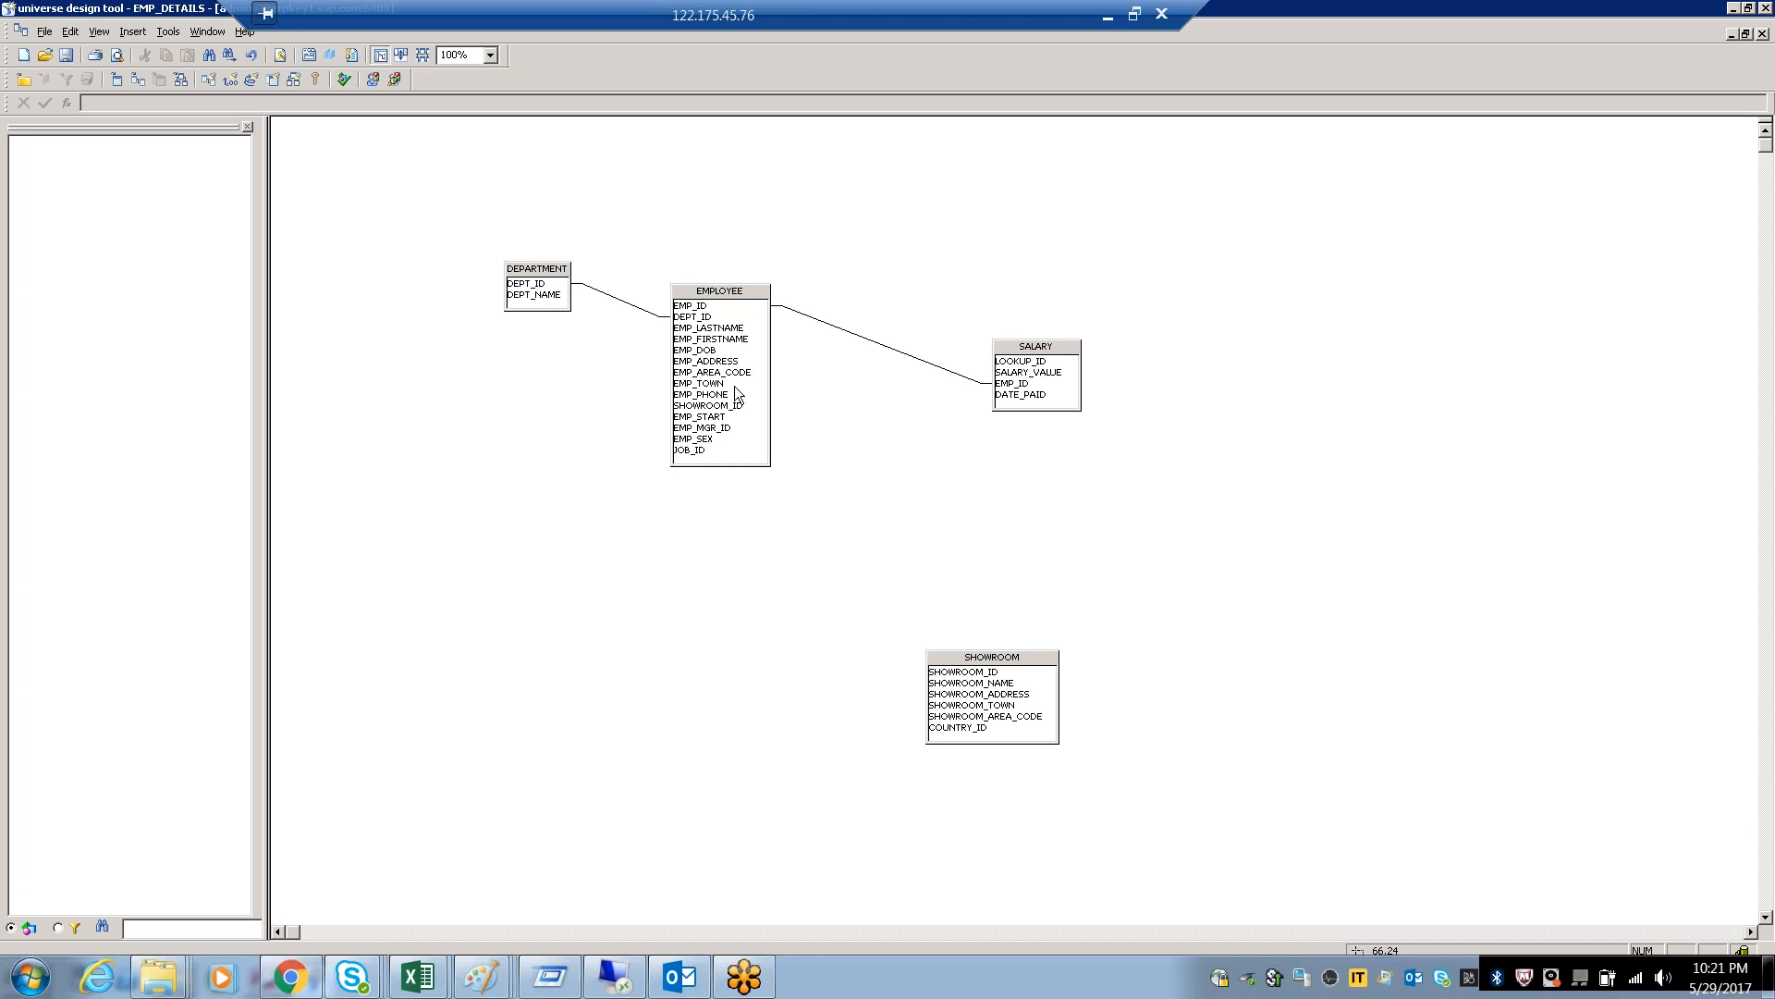
drag(742, 405, 961, 671)
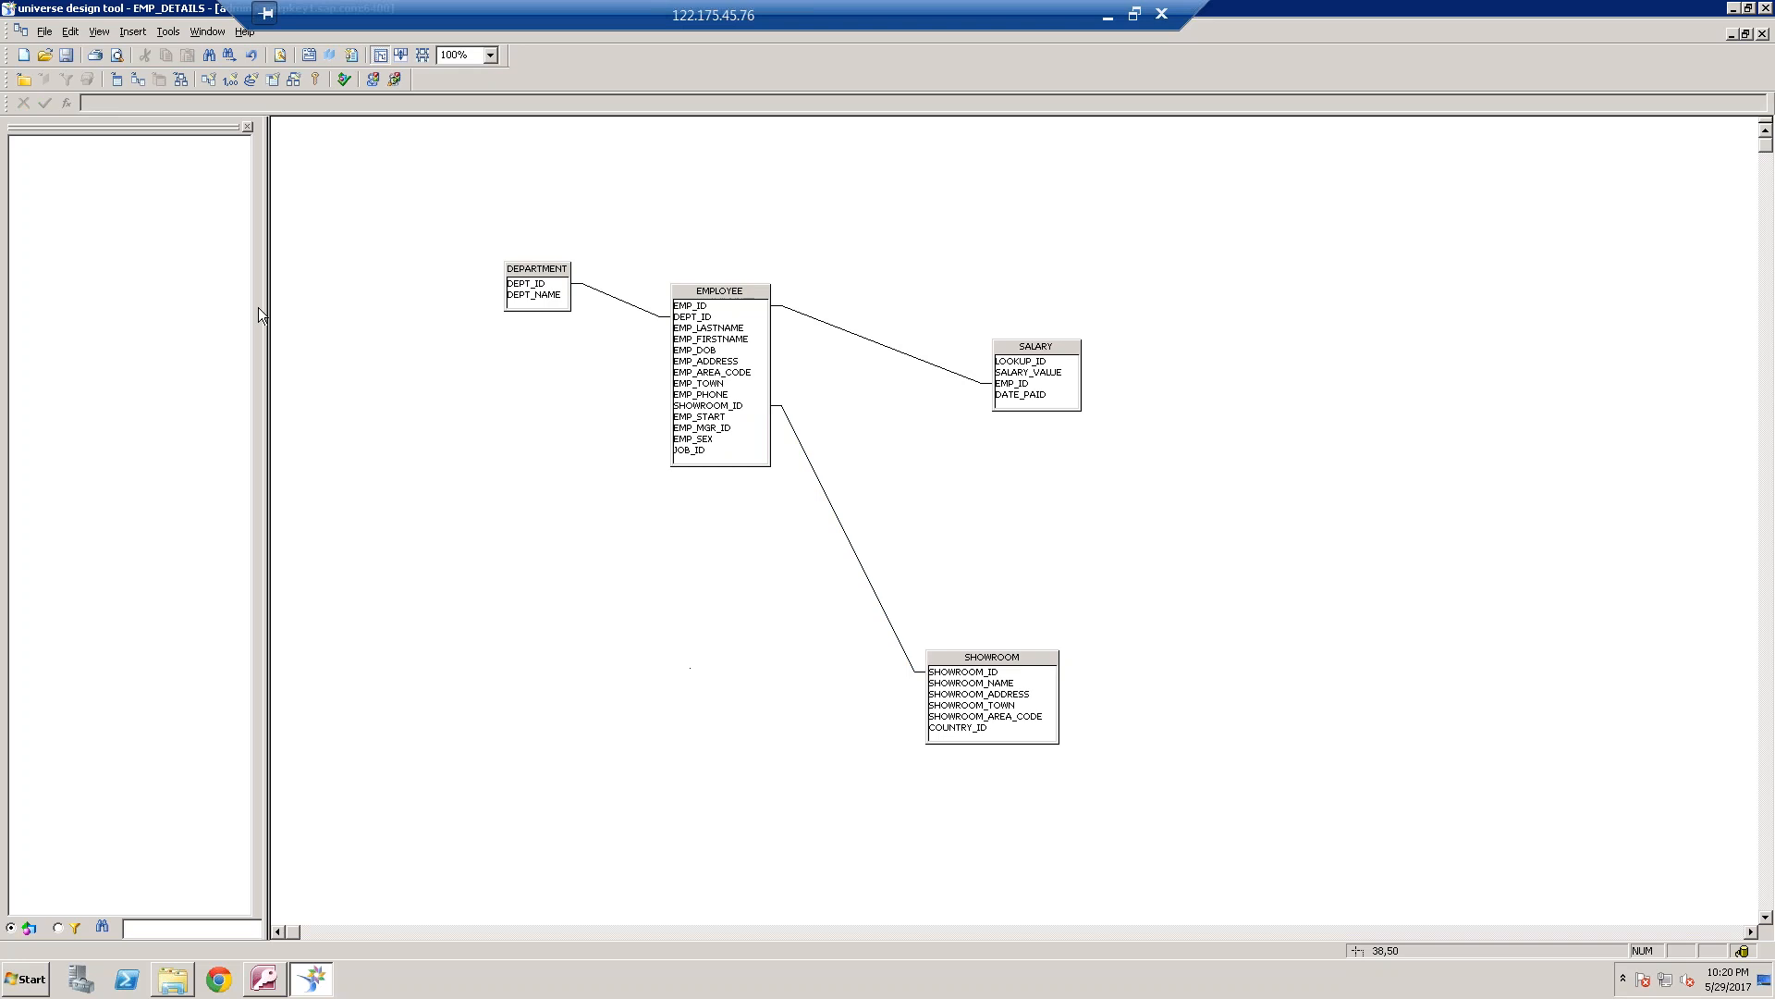
Create a class named EMP_Details in the universe
right_click(86, 264)
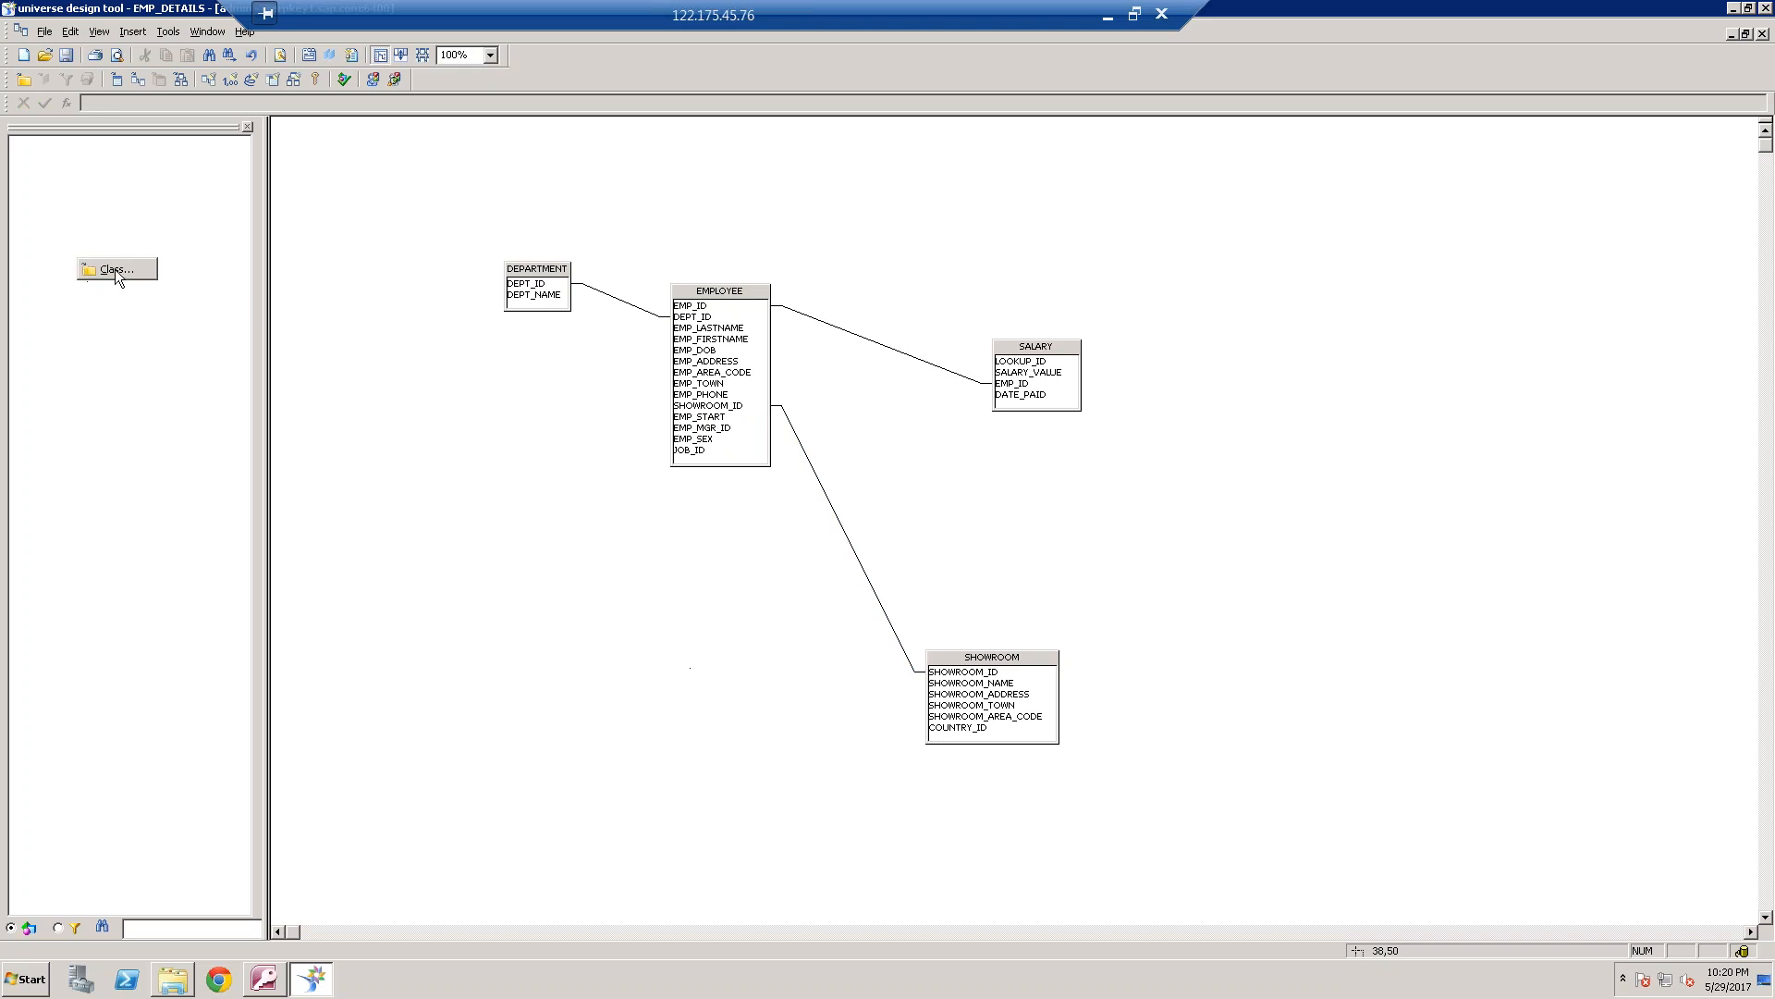
click(114, 270)
text(EMP_Detai)
key(Return)
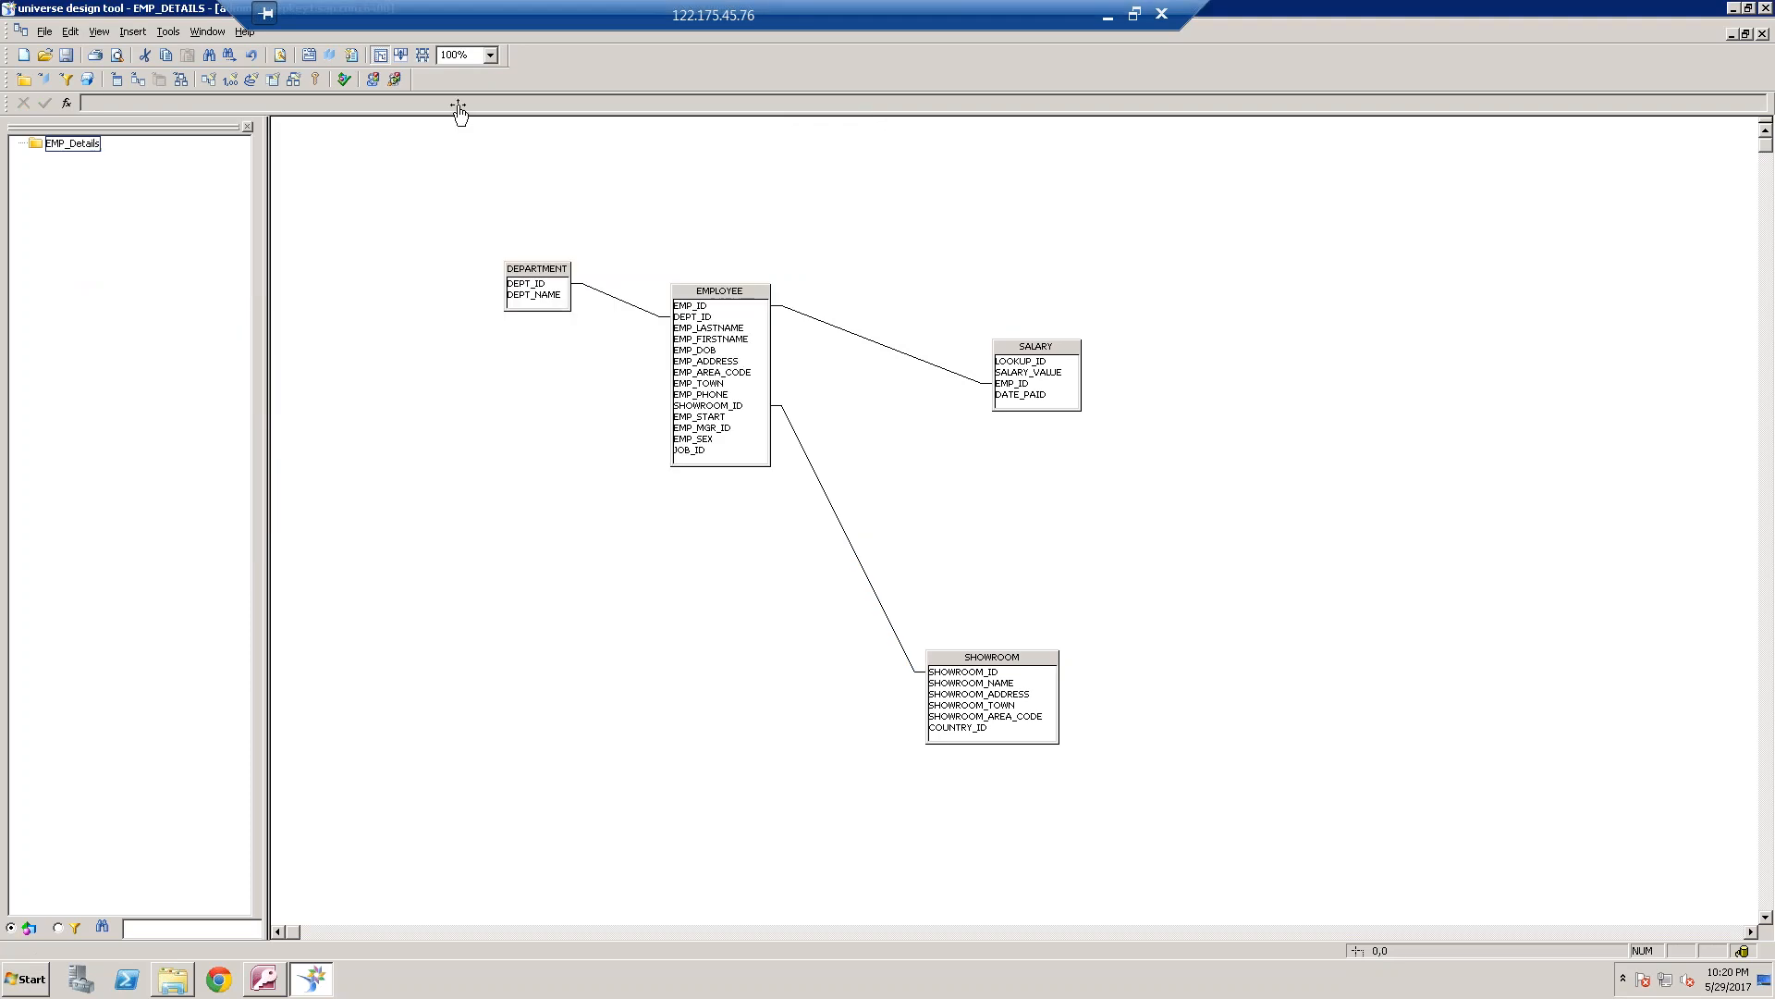
Add a character object named Emp Name to the EMP_Details class
right_click(96, 146)
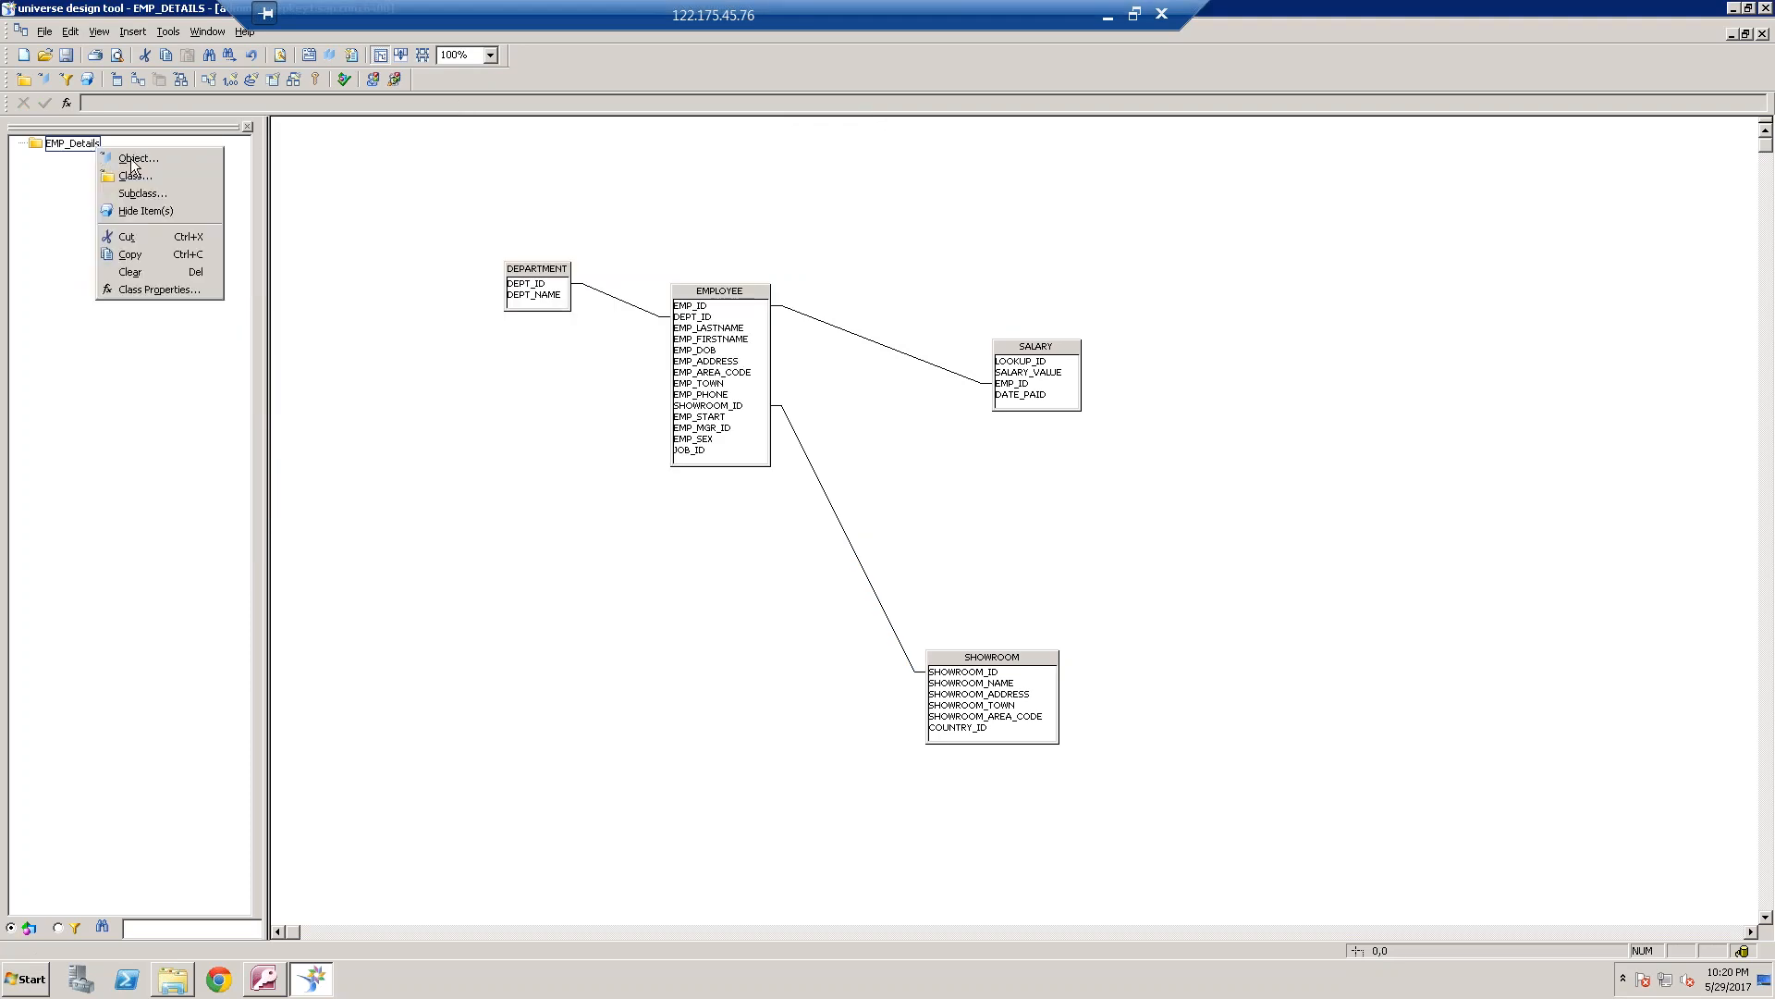
click(132, 159)
text(E)
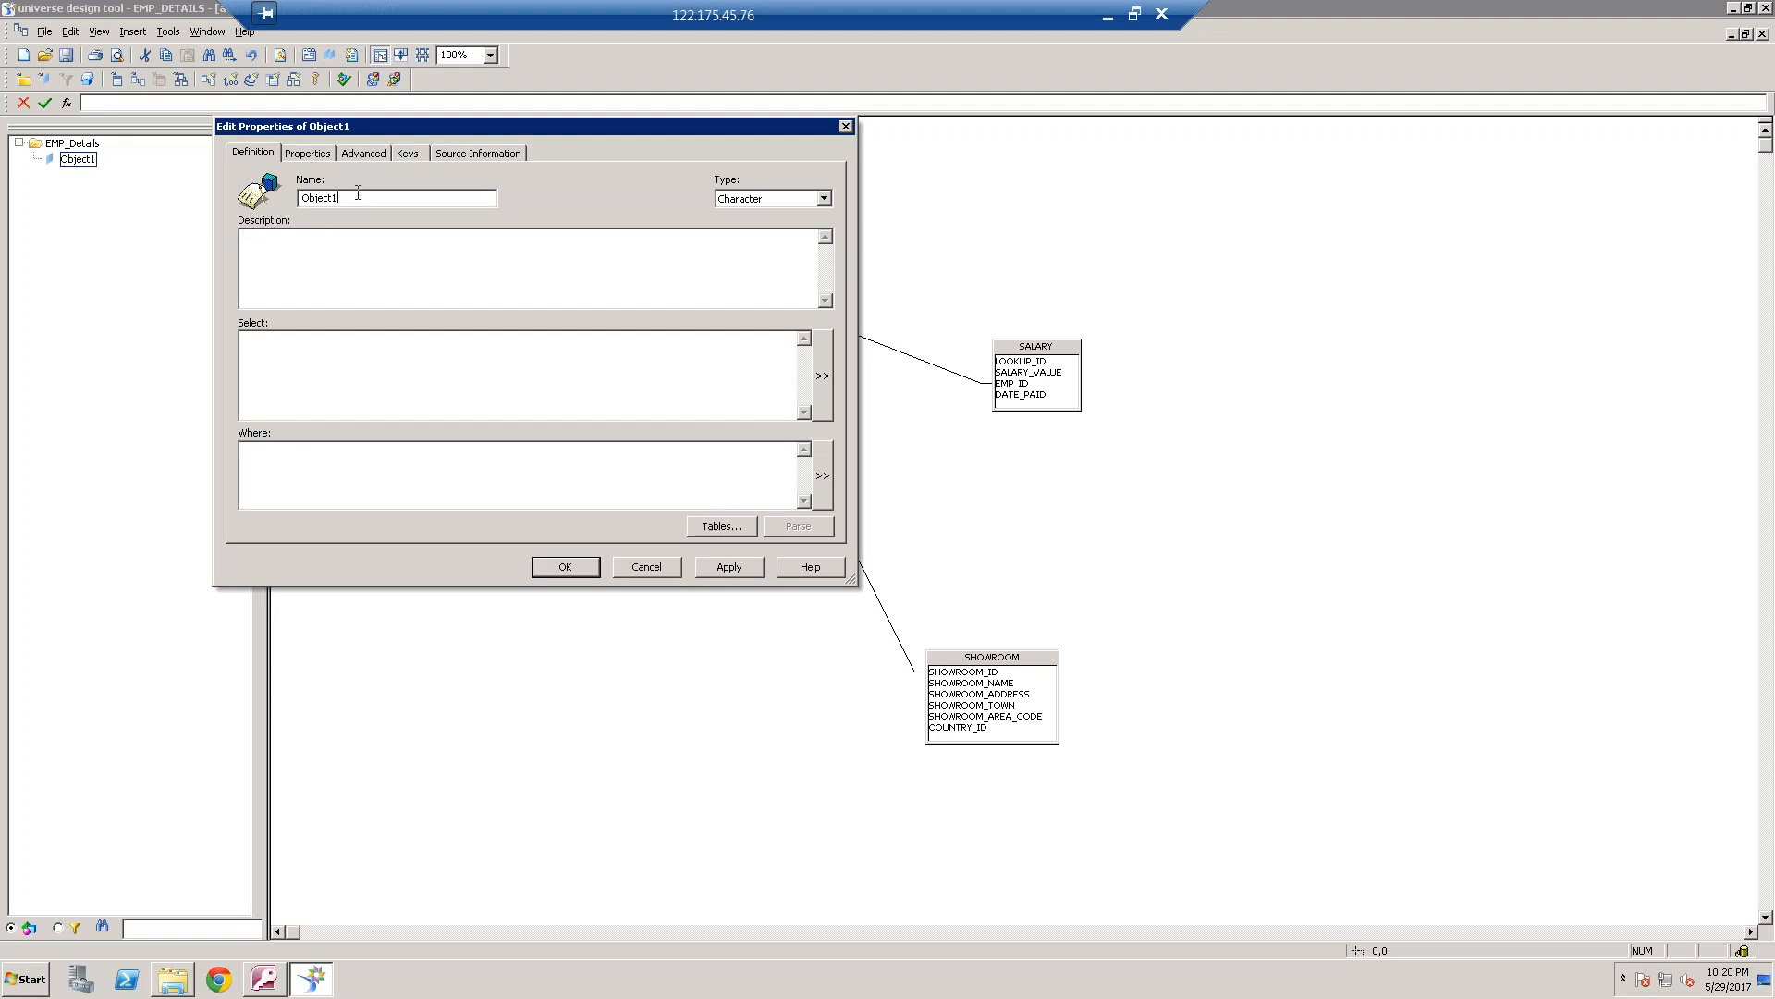
double_click(338, 198)
text(Emp Name)
Build the Emp Name select statement with nested concat functions joining EMPLOYEE.EMP_LASTNAME, a space ' ' and EMPLOYEE.EMP_FIRSTNAME
click(823, 374)
click(650, 412)
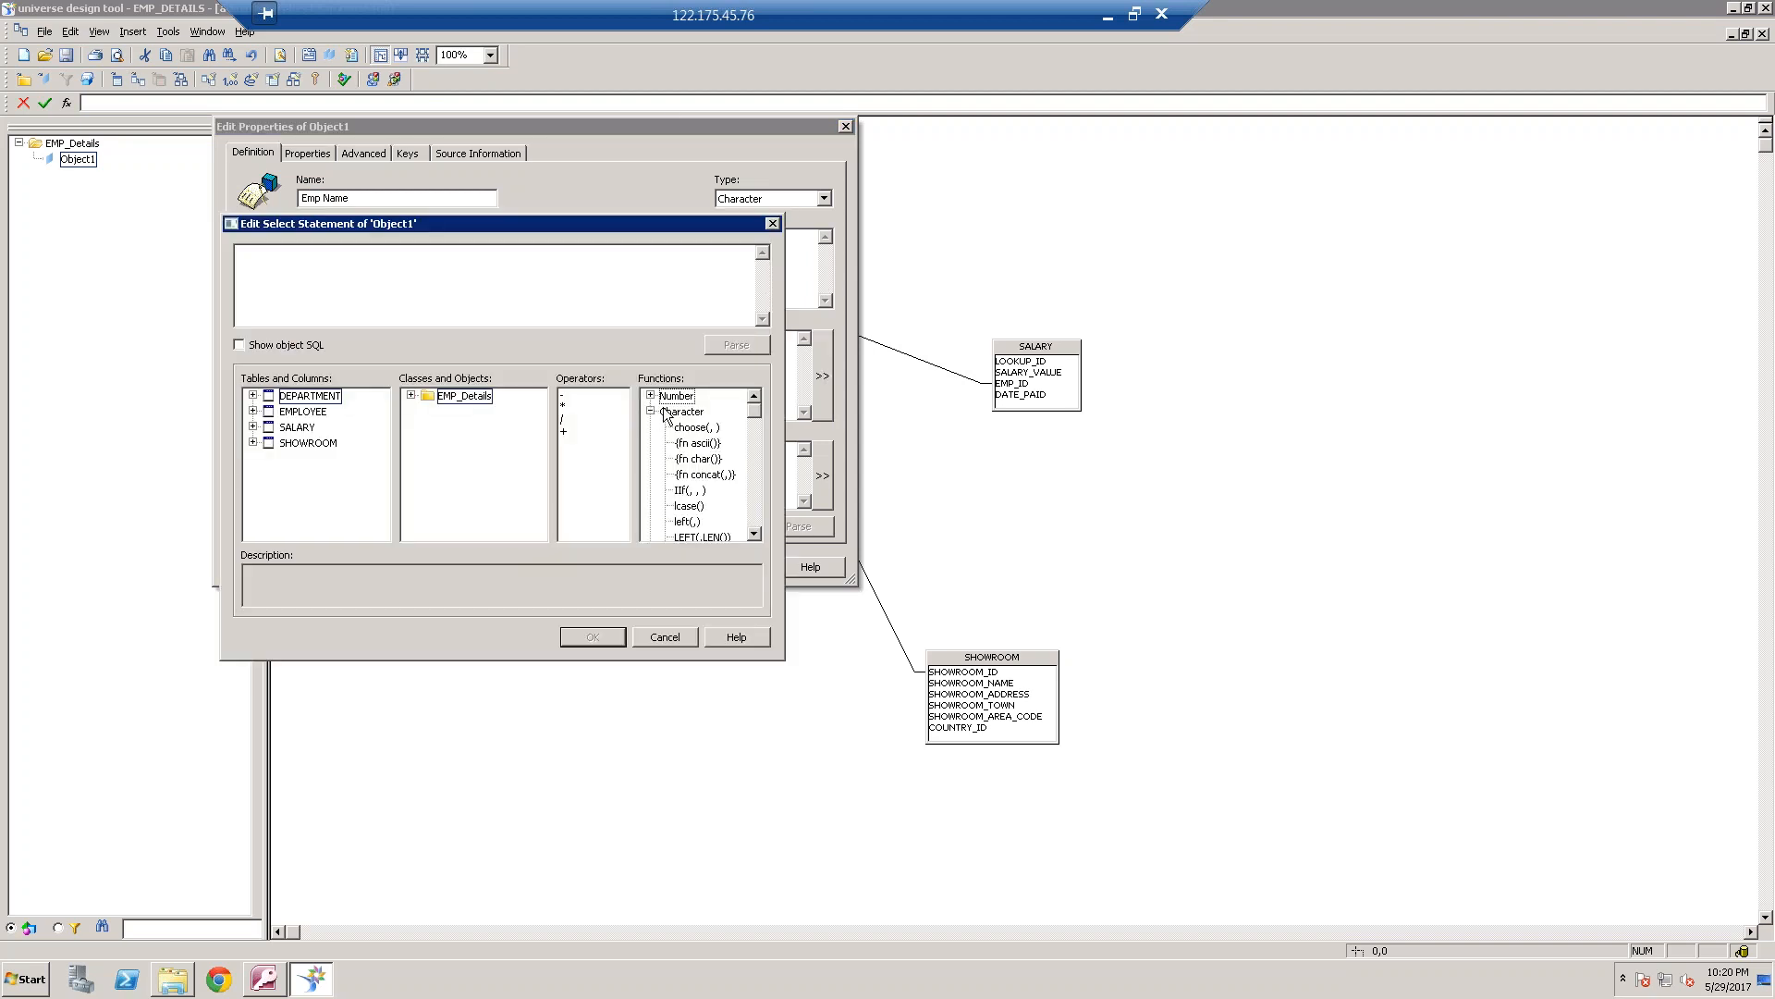
click(712, 476)
double_click(721, 476)
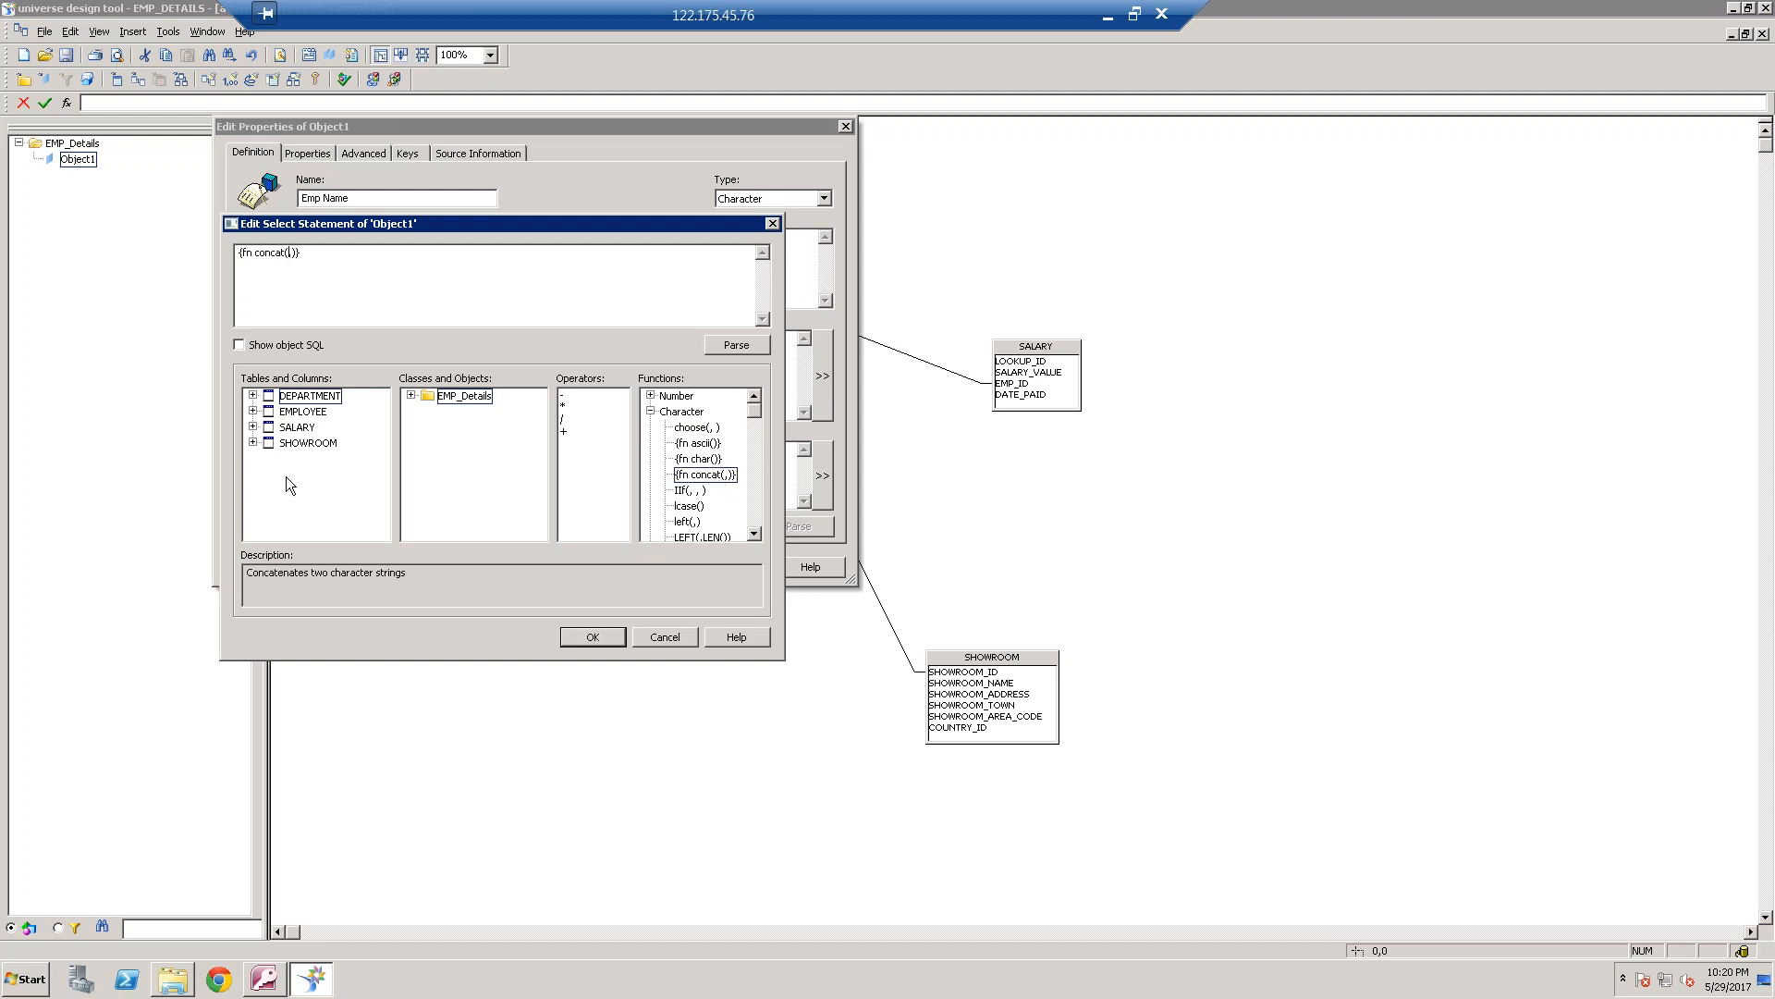
click(254, 411)
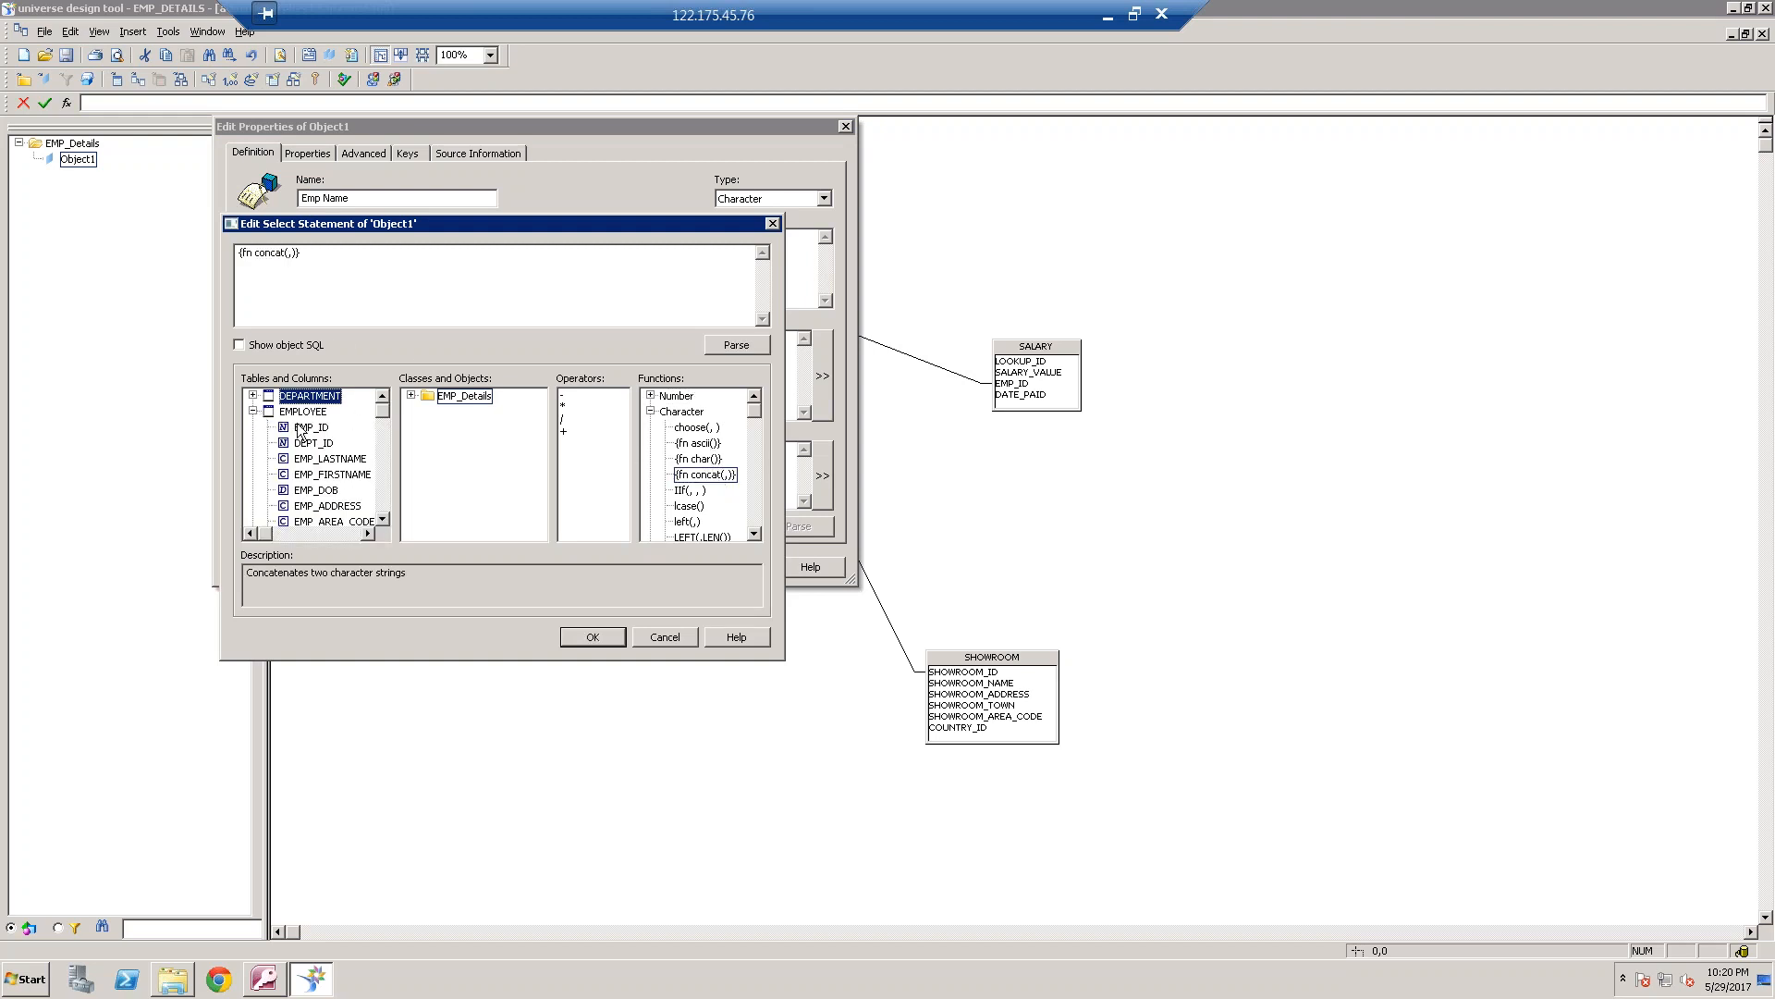
double_click(352, 459)
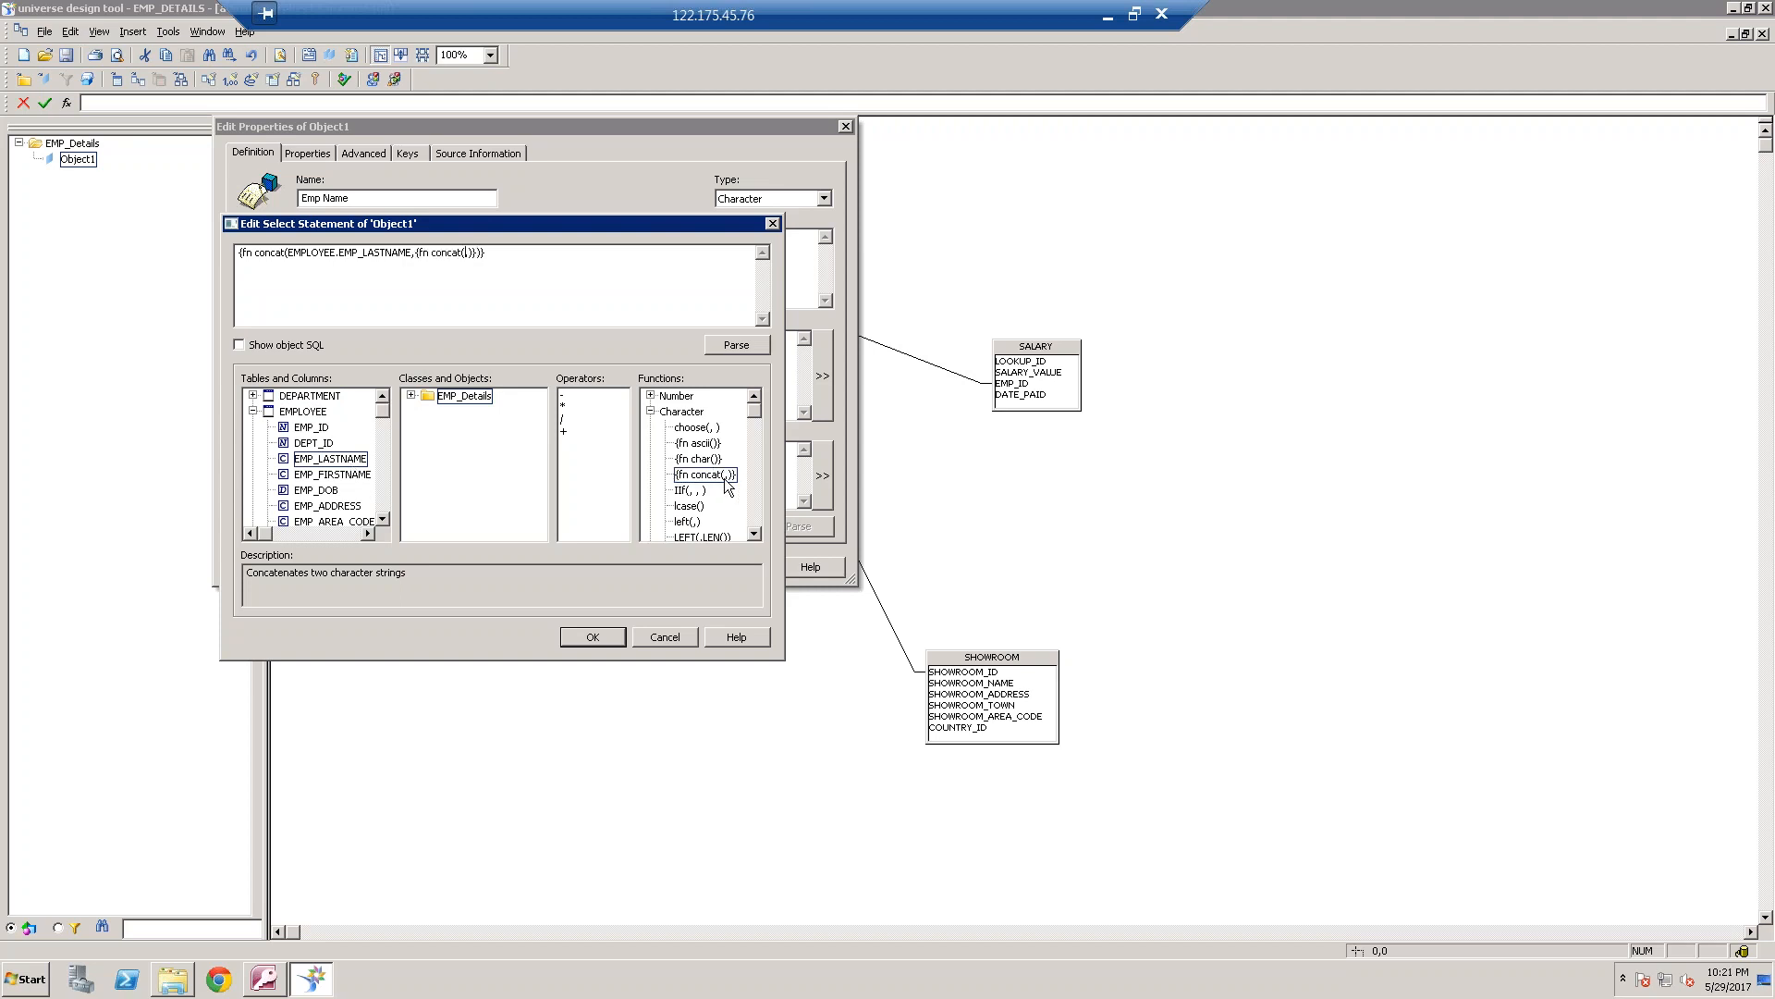
text(' ')
double_click(333, 474)
Parse the Emp Name select statement, and accept it and the object's properties
click(756, 352)
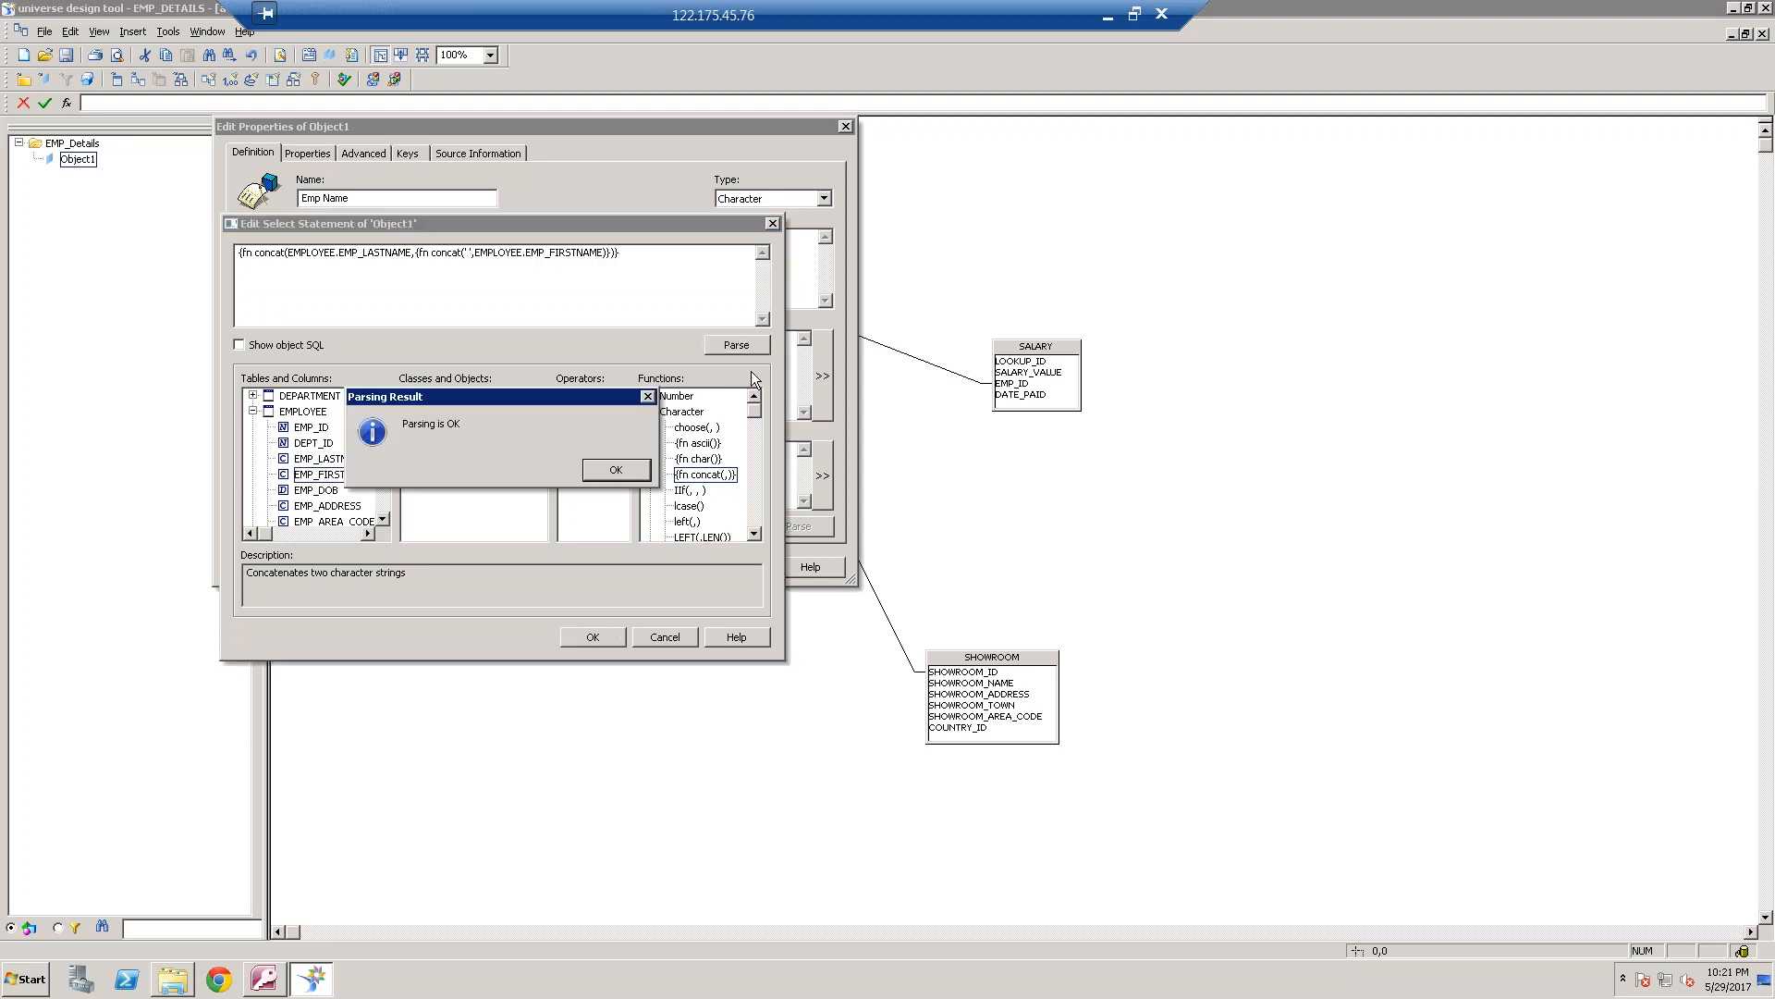
click(635, 468)
click(610, 638)
click(584, 566)
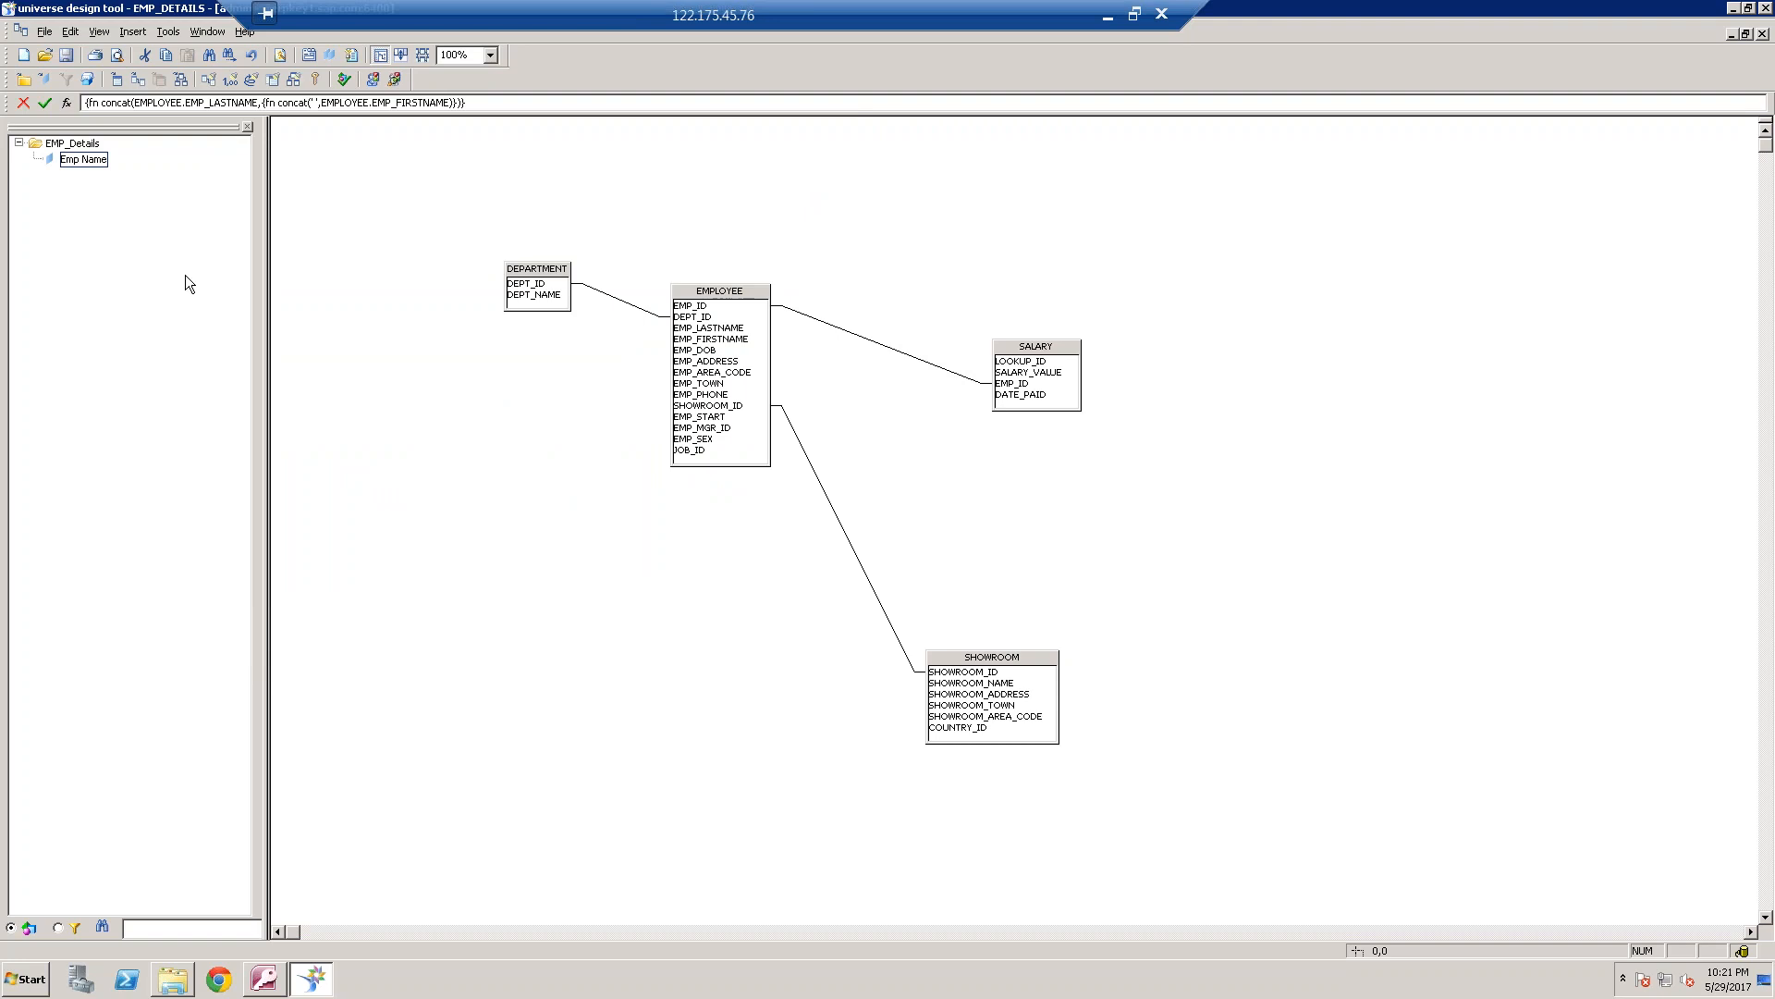
Add an object named Department Name to the EMP_Details class with DEPARTMENT.DEPT_NAME as its select statement
right_click(96, 165)
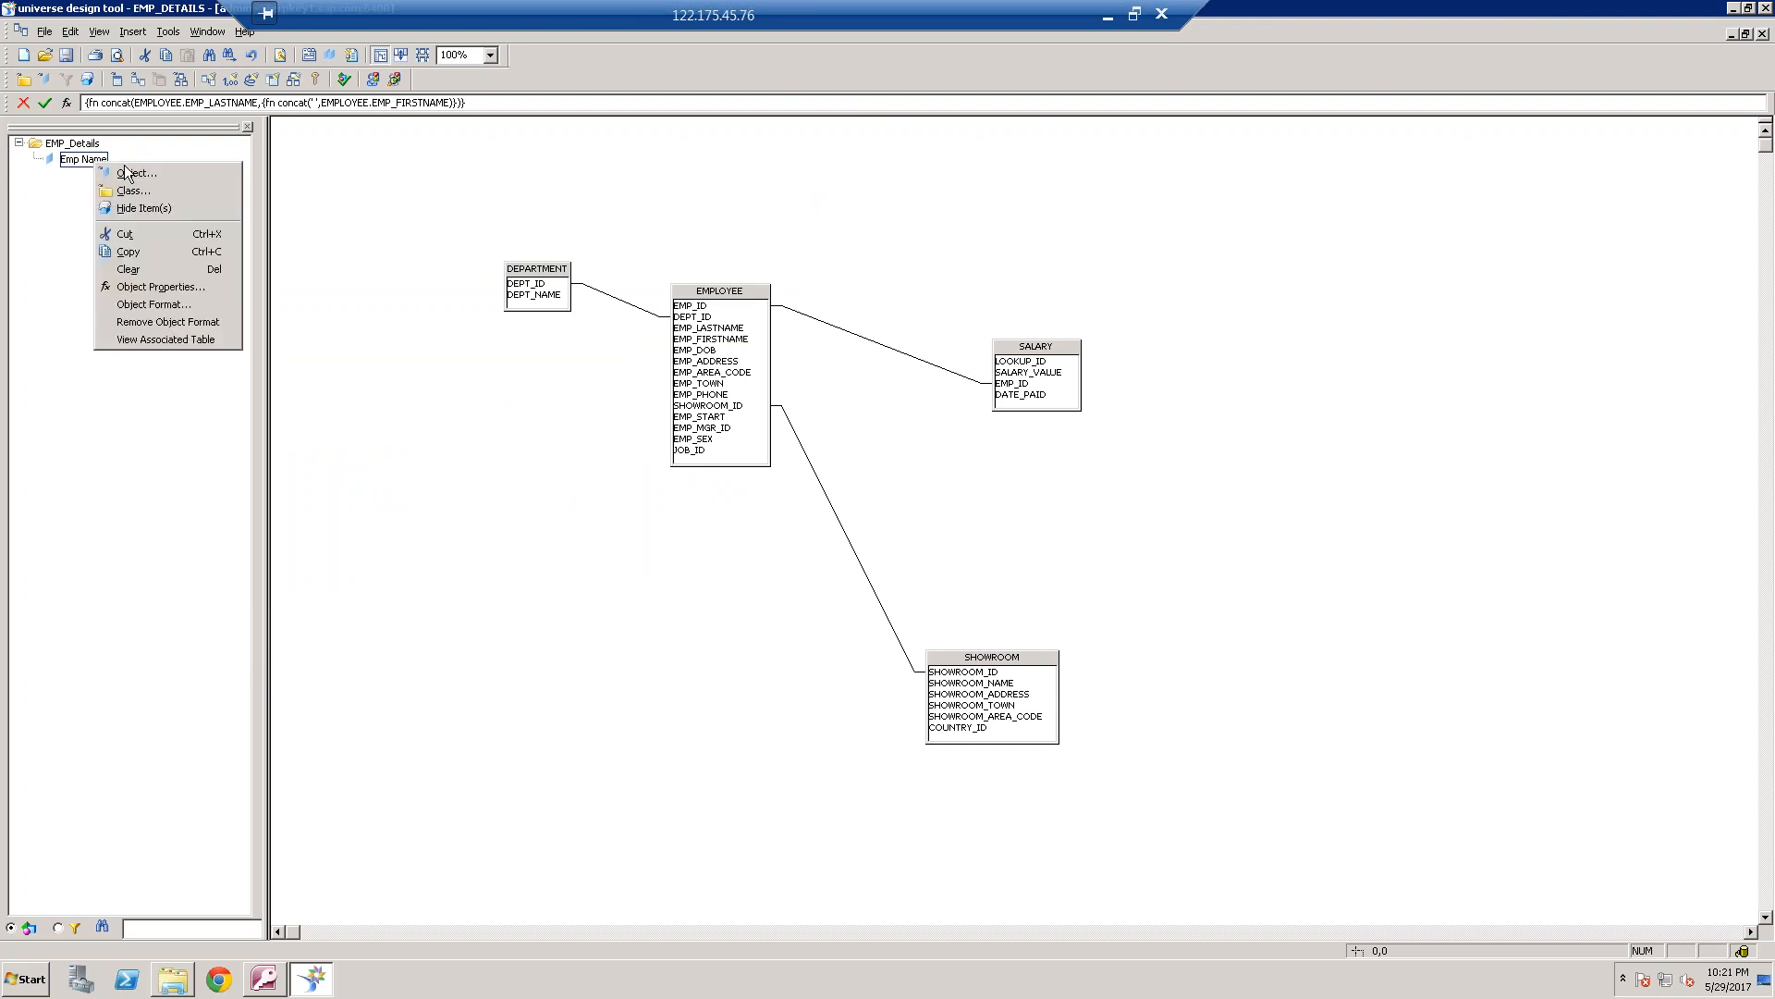
click(124, 173)
text(Department Name)
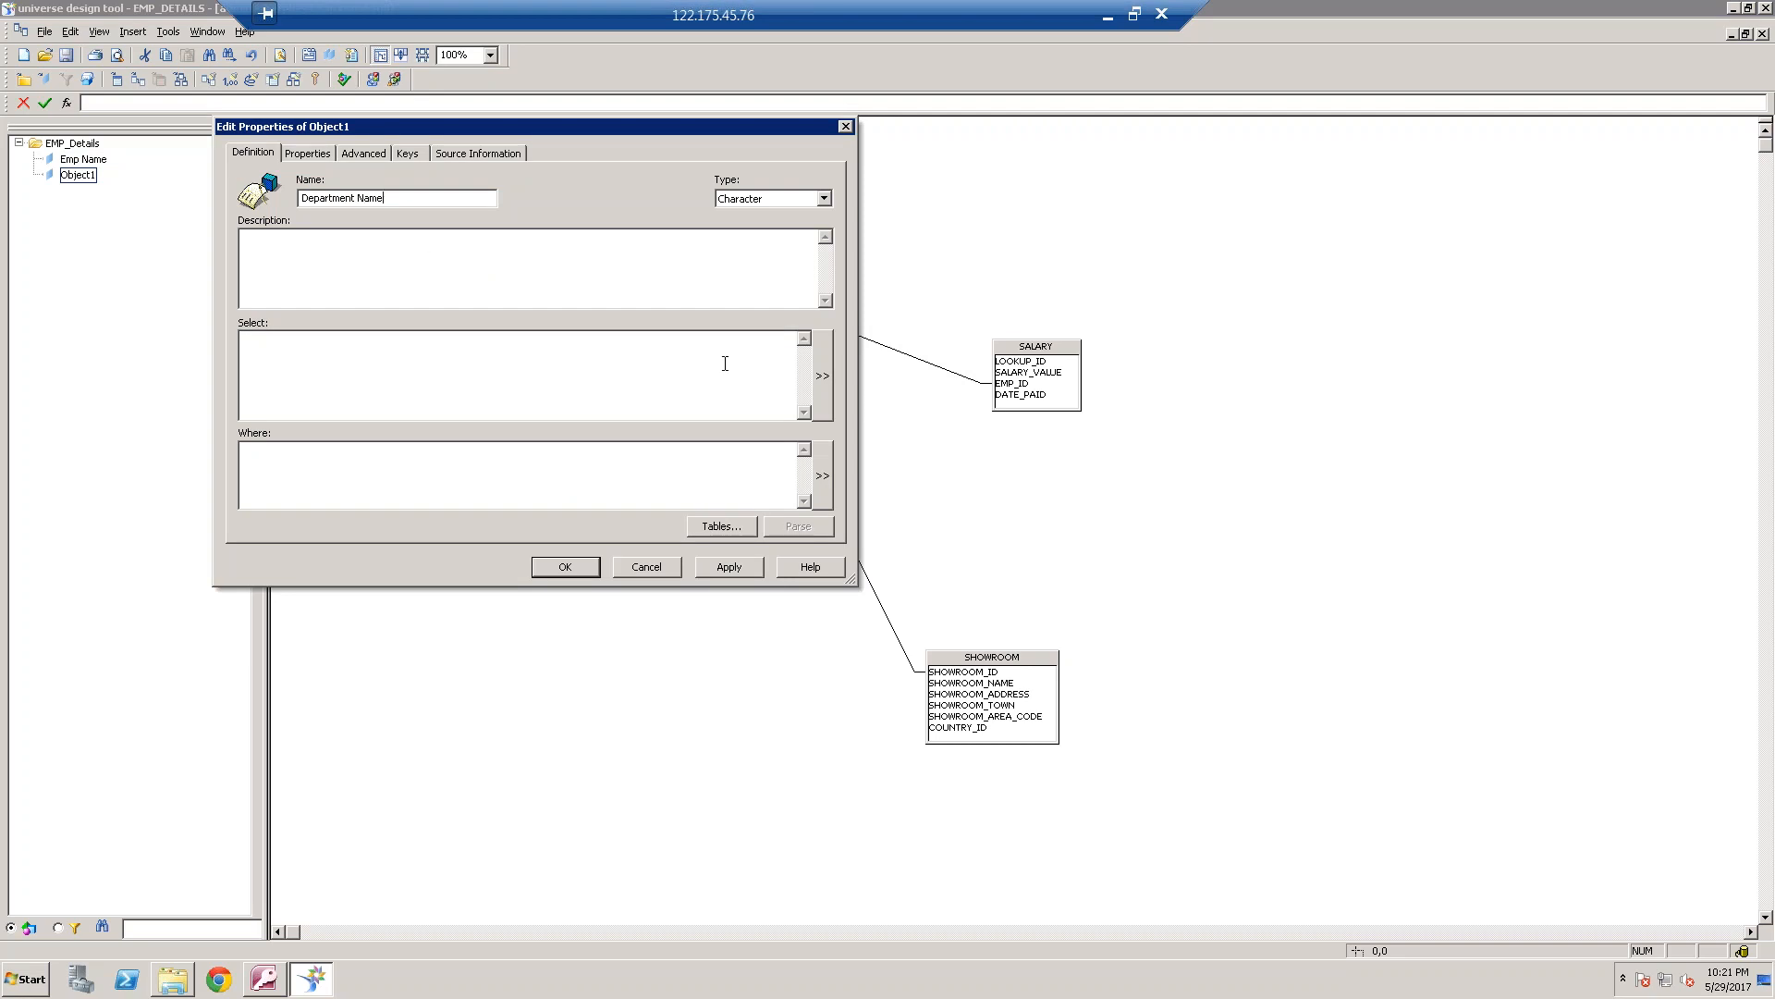
click(822, 376)
click(252, 395)
double_click(339, 427)
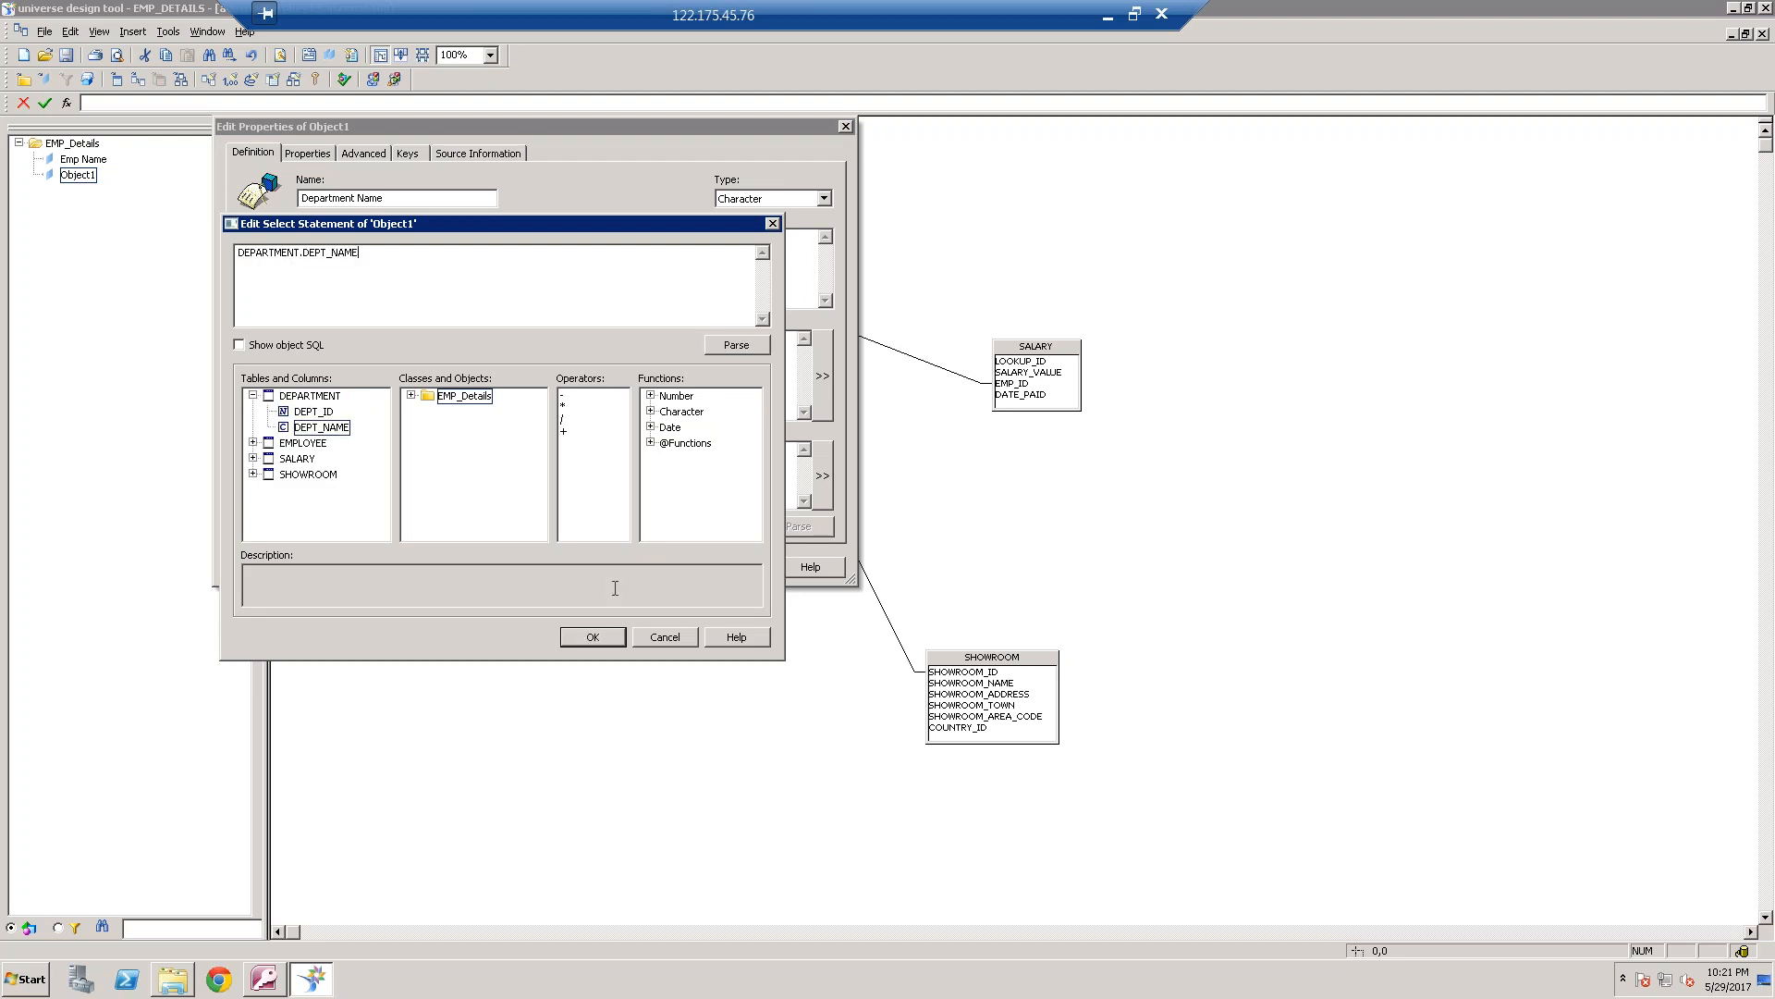
click(610, 638)
click(566, 570)
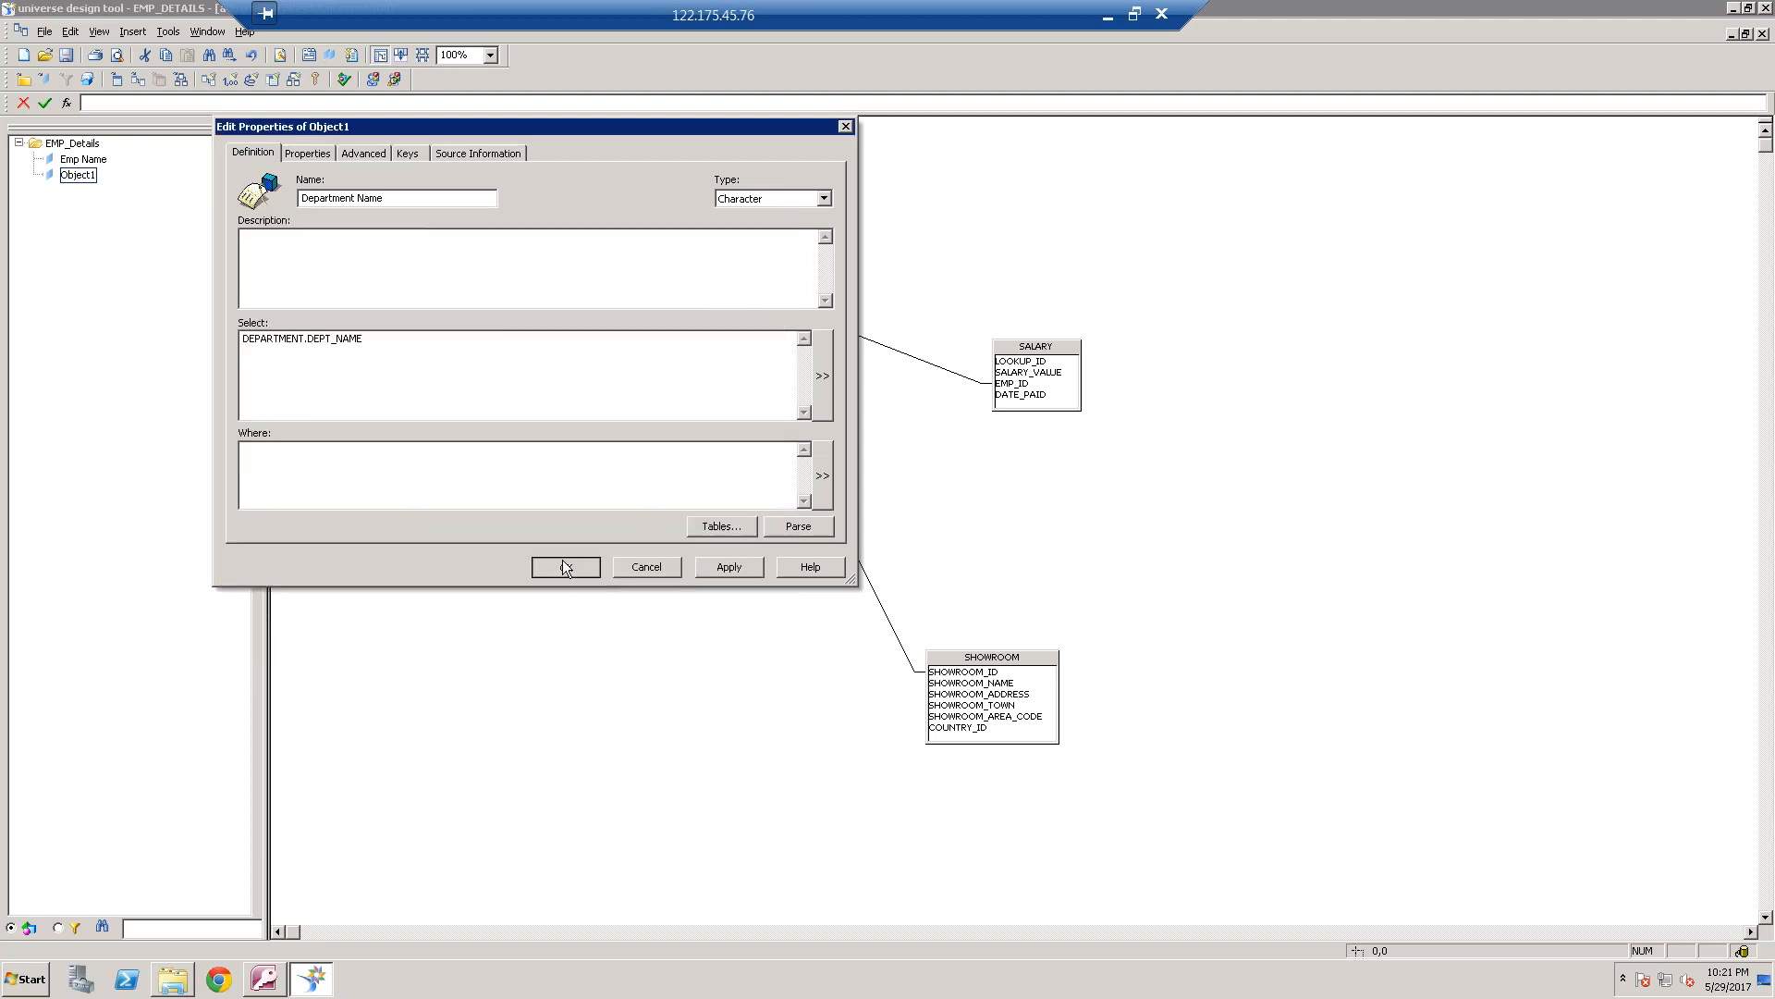
Add objects to EMP_Details from the SHOWROOM_NAME and EMP_PHONE columns, and qualify Emp Phone as a detail
drag(989, 683, 148, 191)
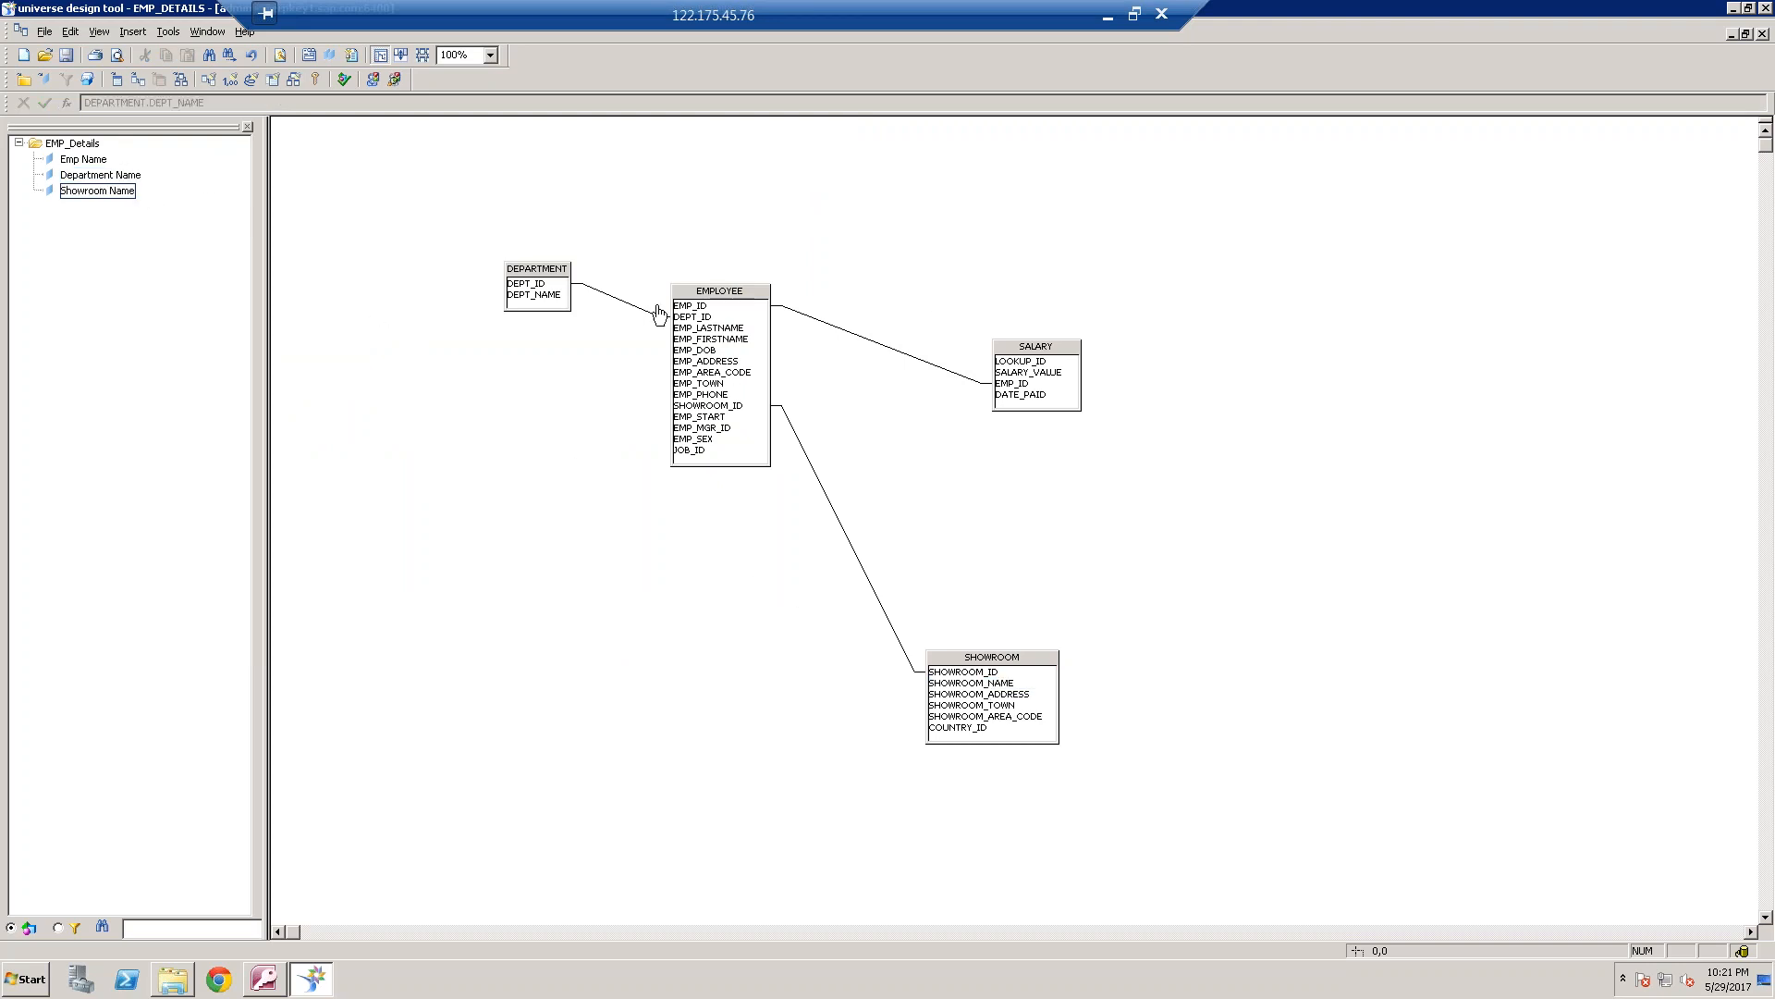
drag(724, 394, 92, 208)
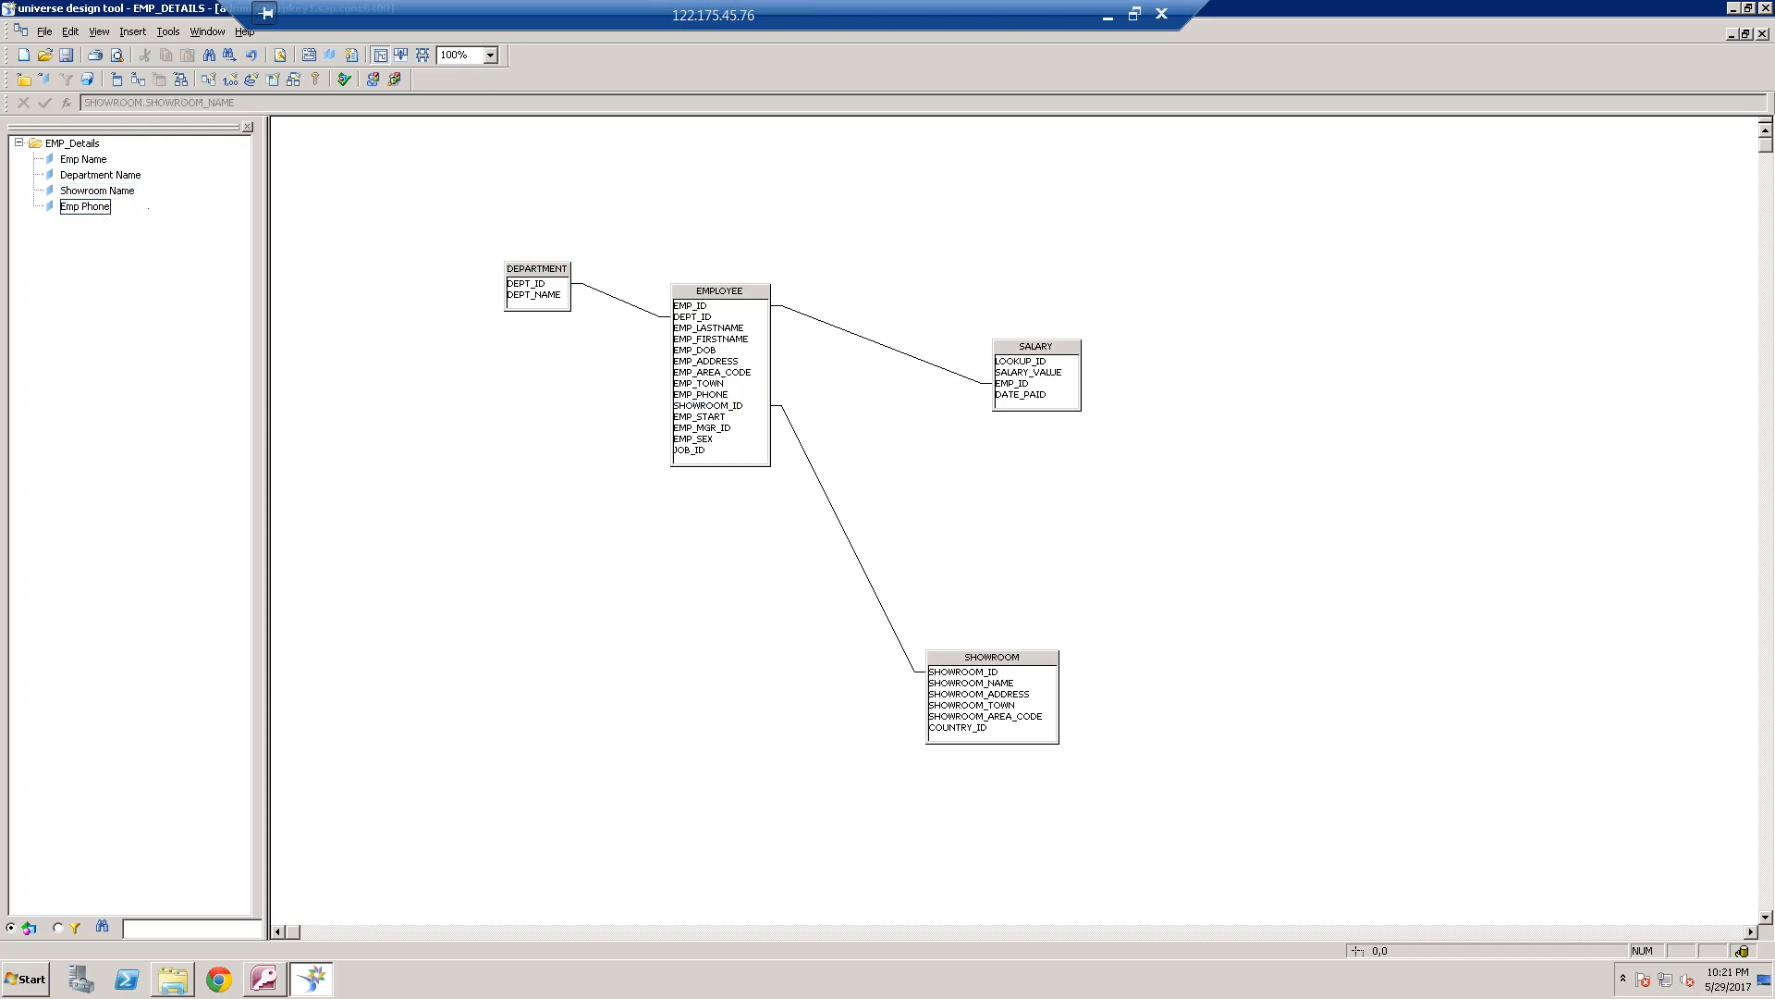
double_click(92, 209)
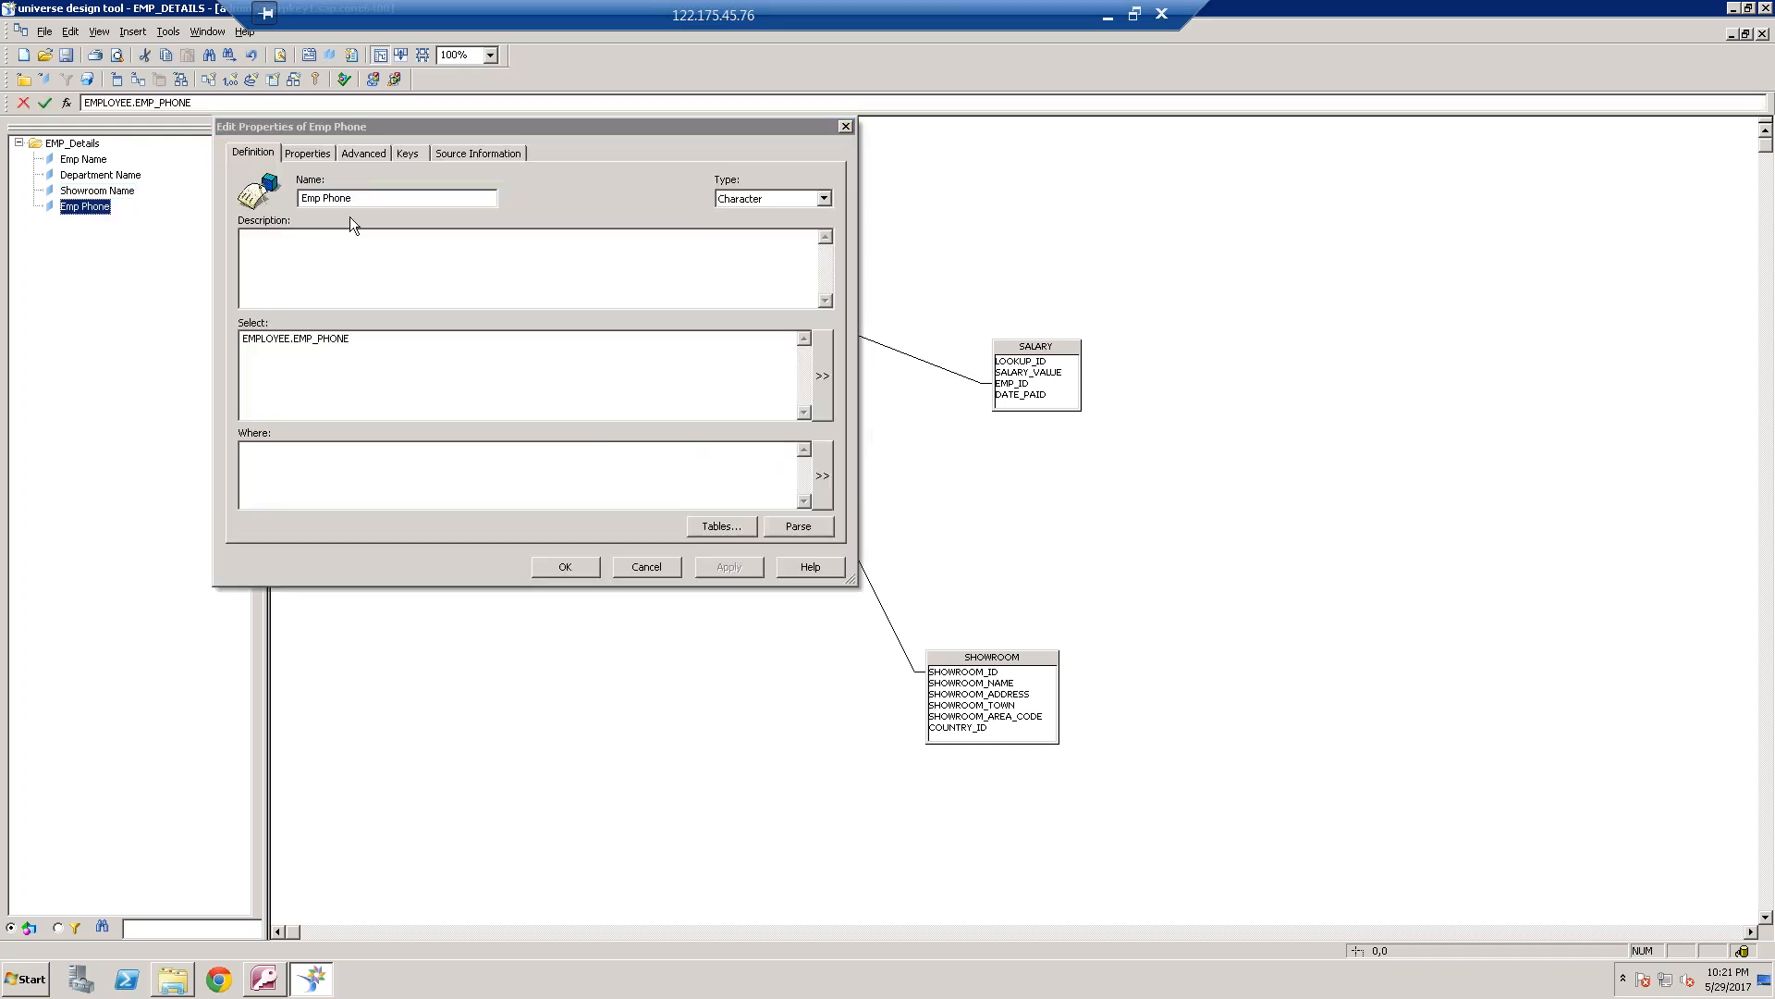
click(309, 159)
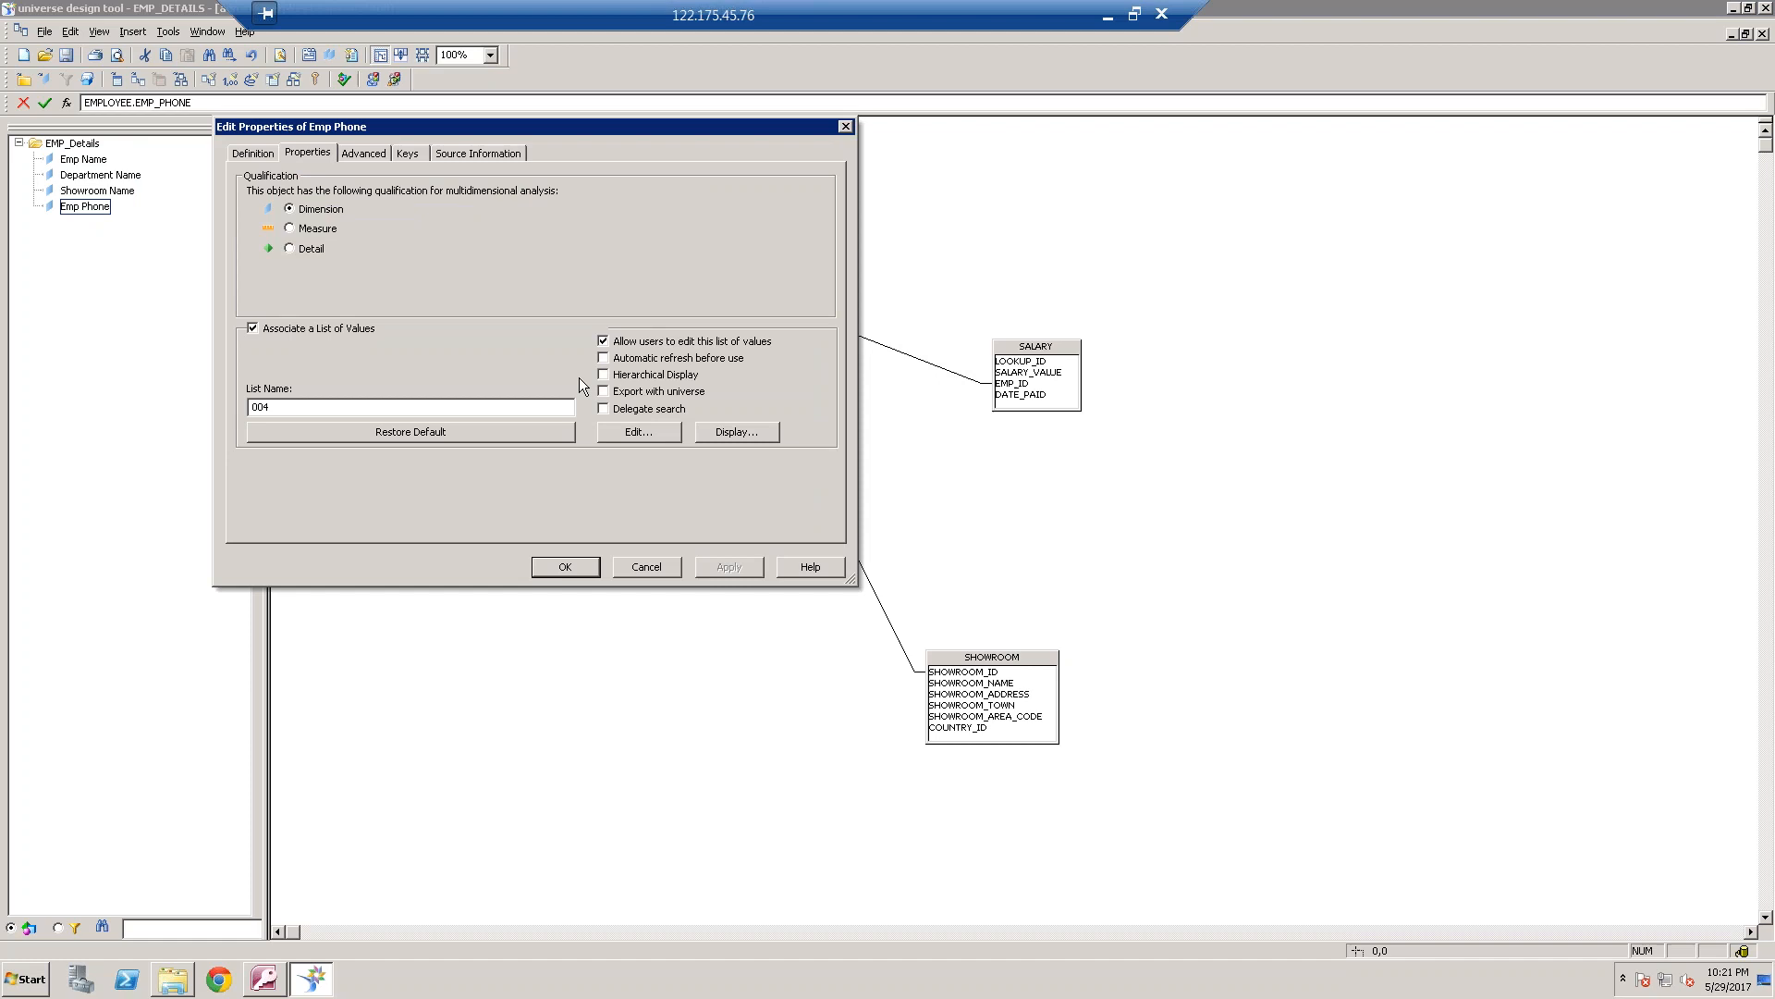
click(315, 248)
click(565, 567)
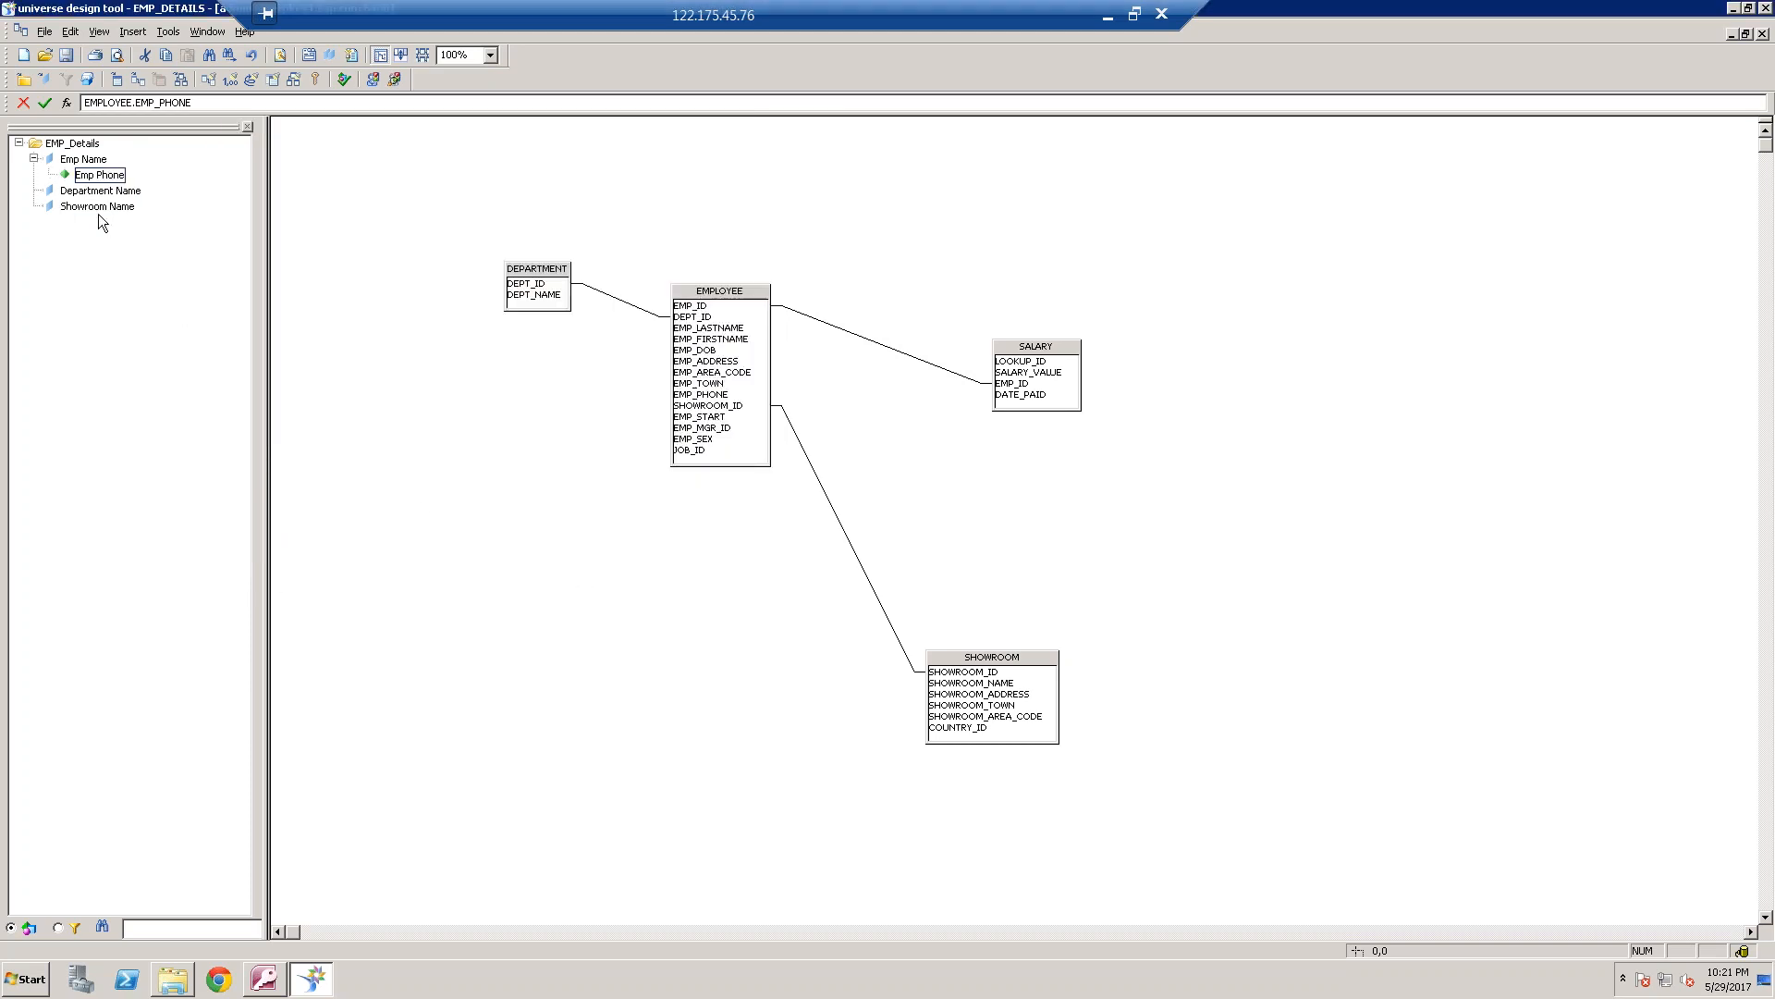
Switch to Paint to check the outlined report columns, and return to the universe design tool
click(1113, 19)
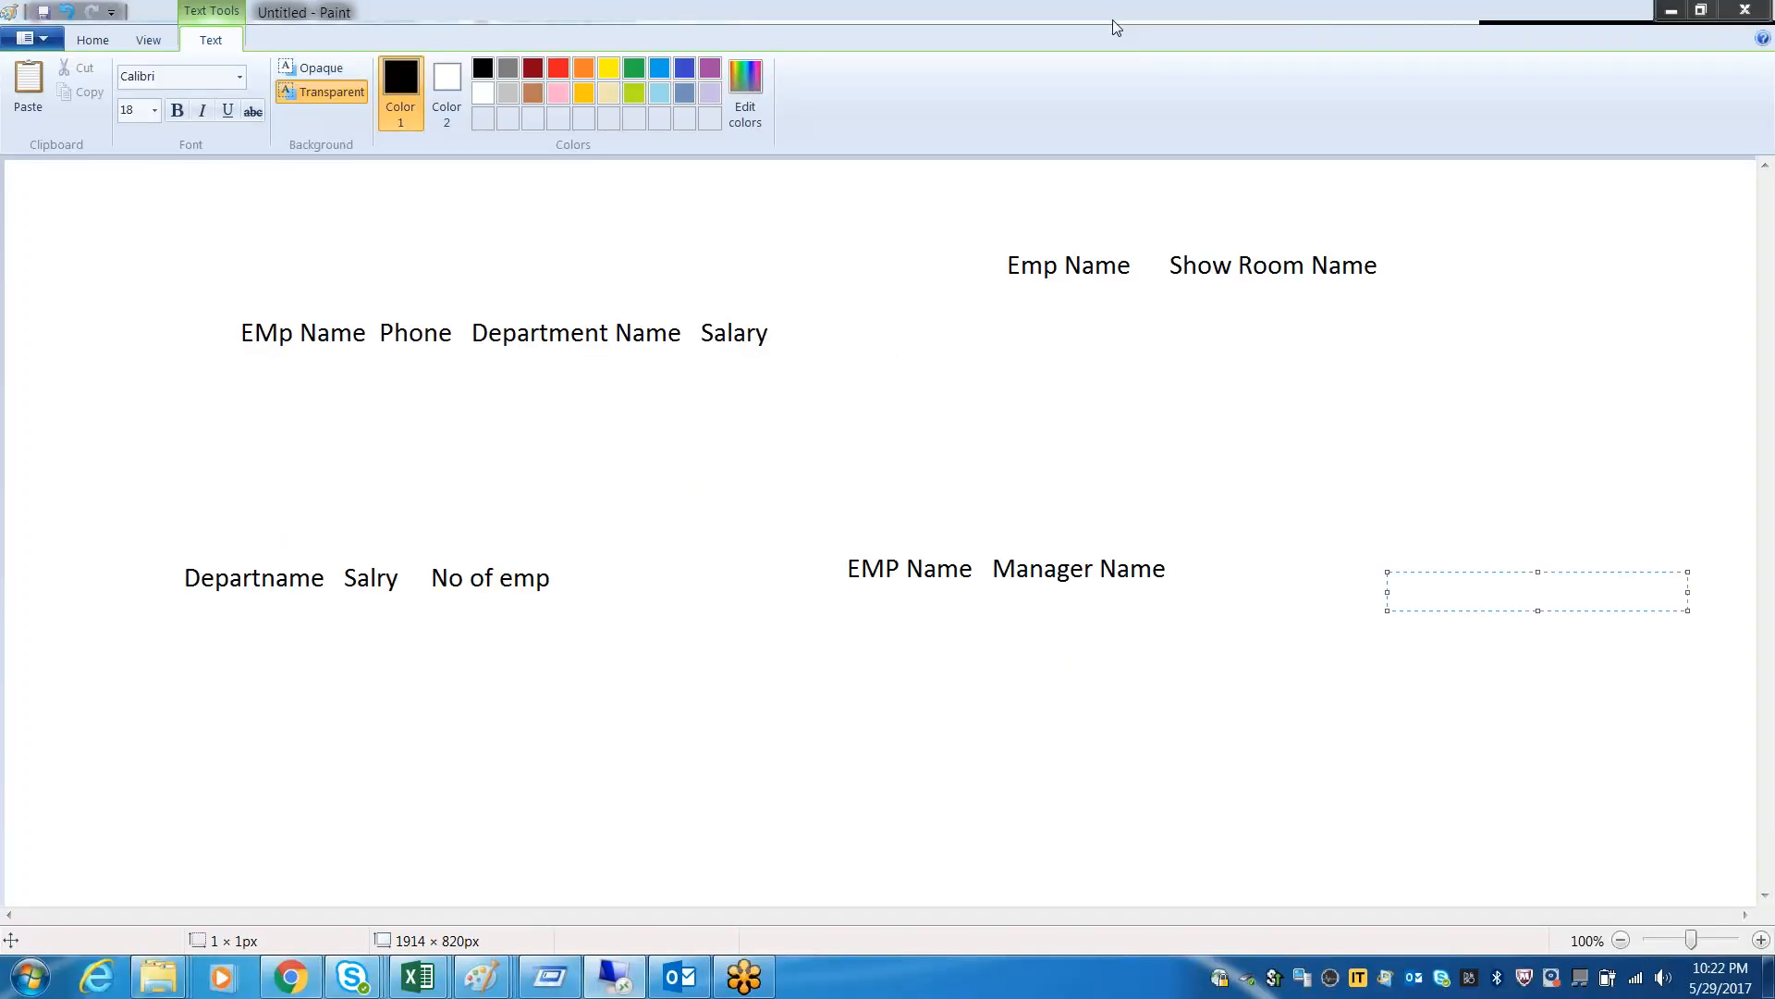
mouse_move(210, 358)
mouse_down()
mouse_move(431, 371)
mouse_move(662, 415)
mouse_up()
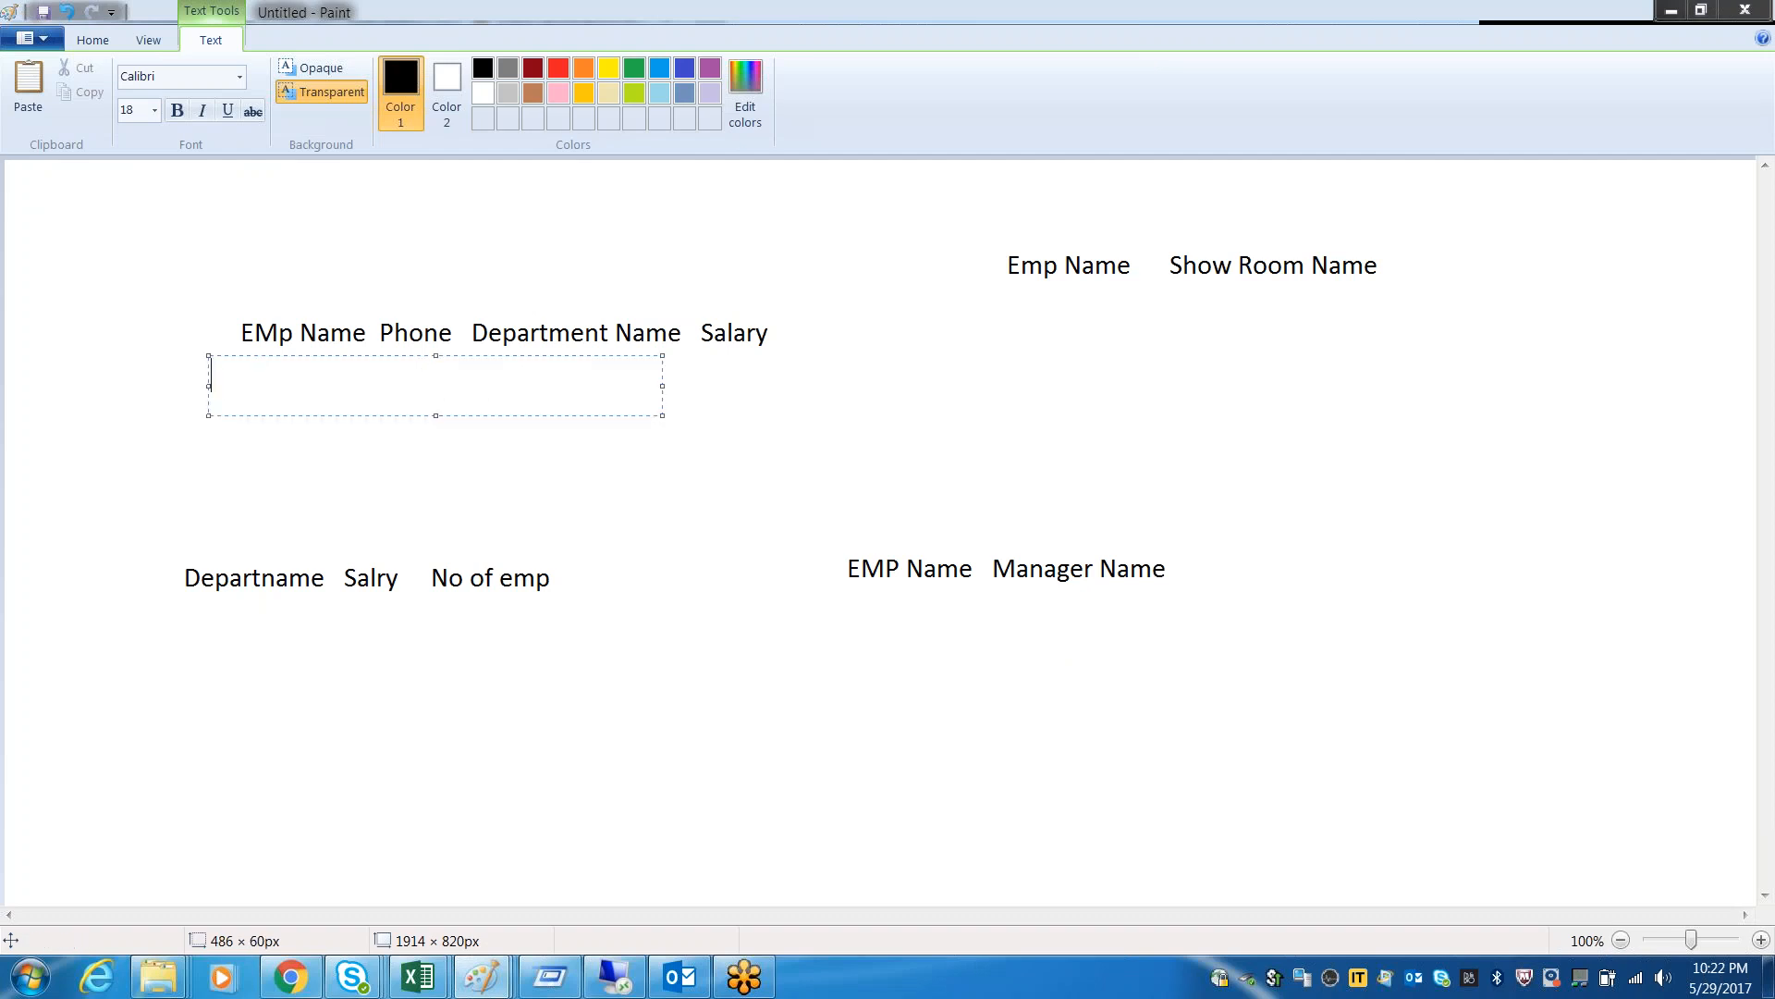
click(683, 978)
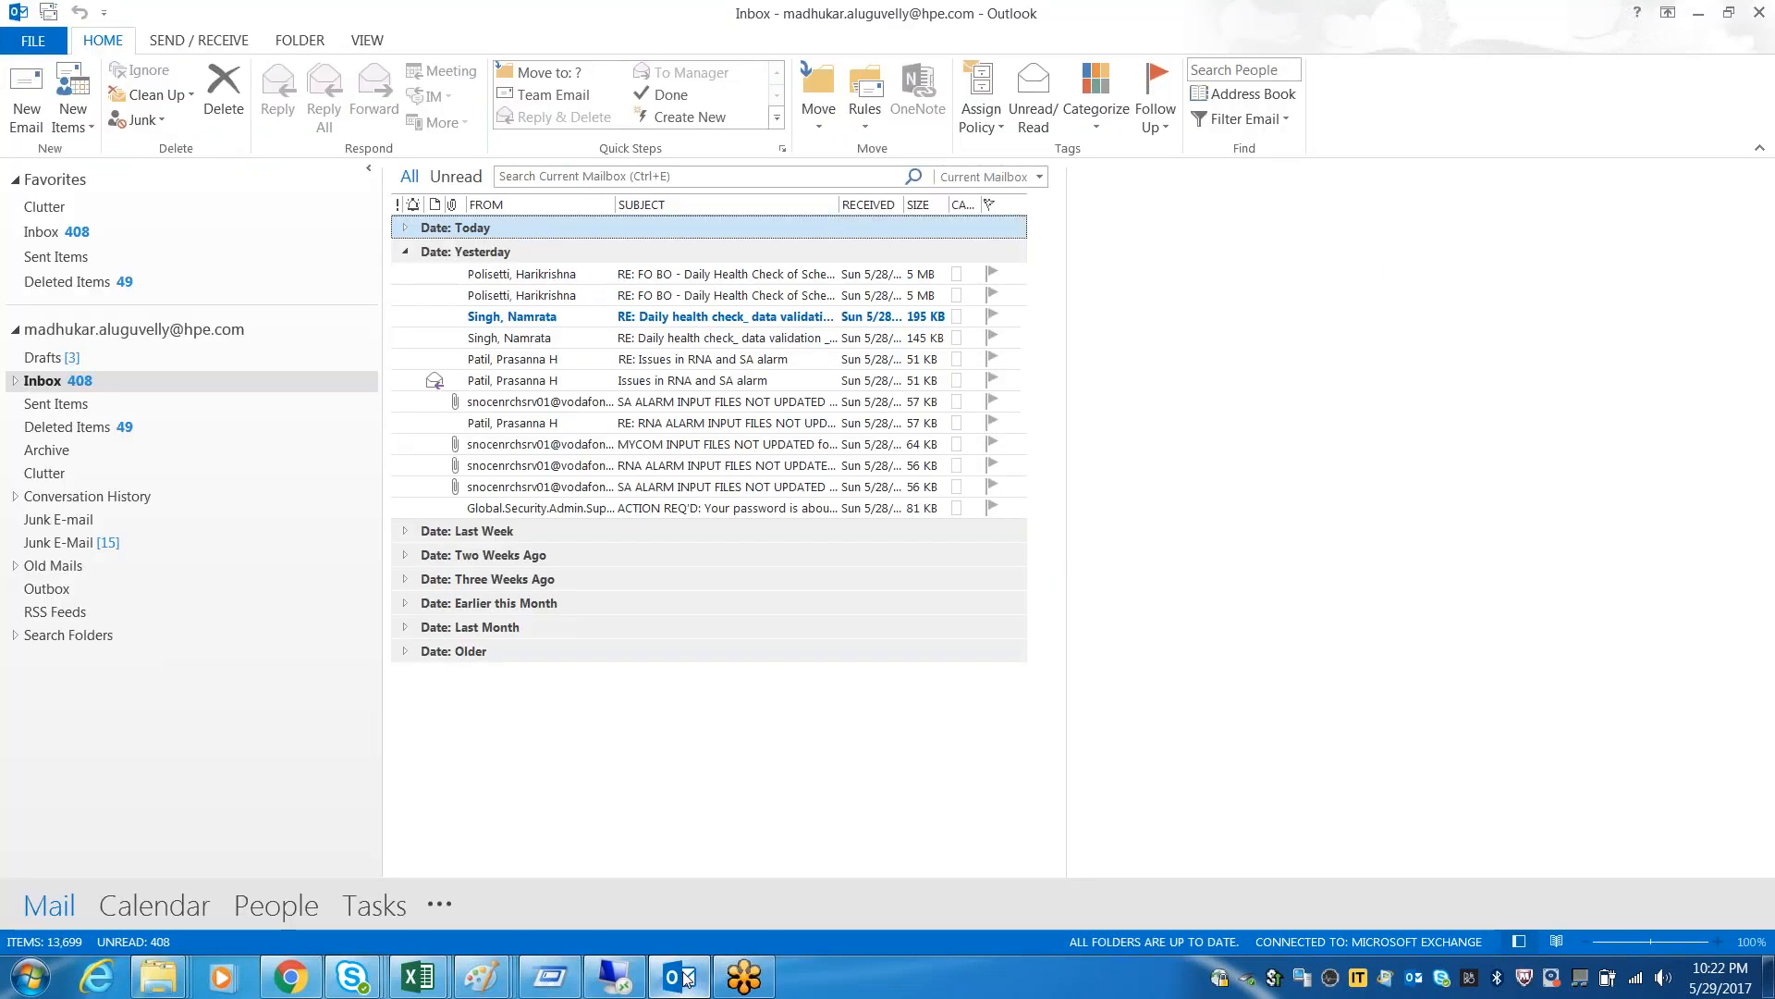
click(614, 976)
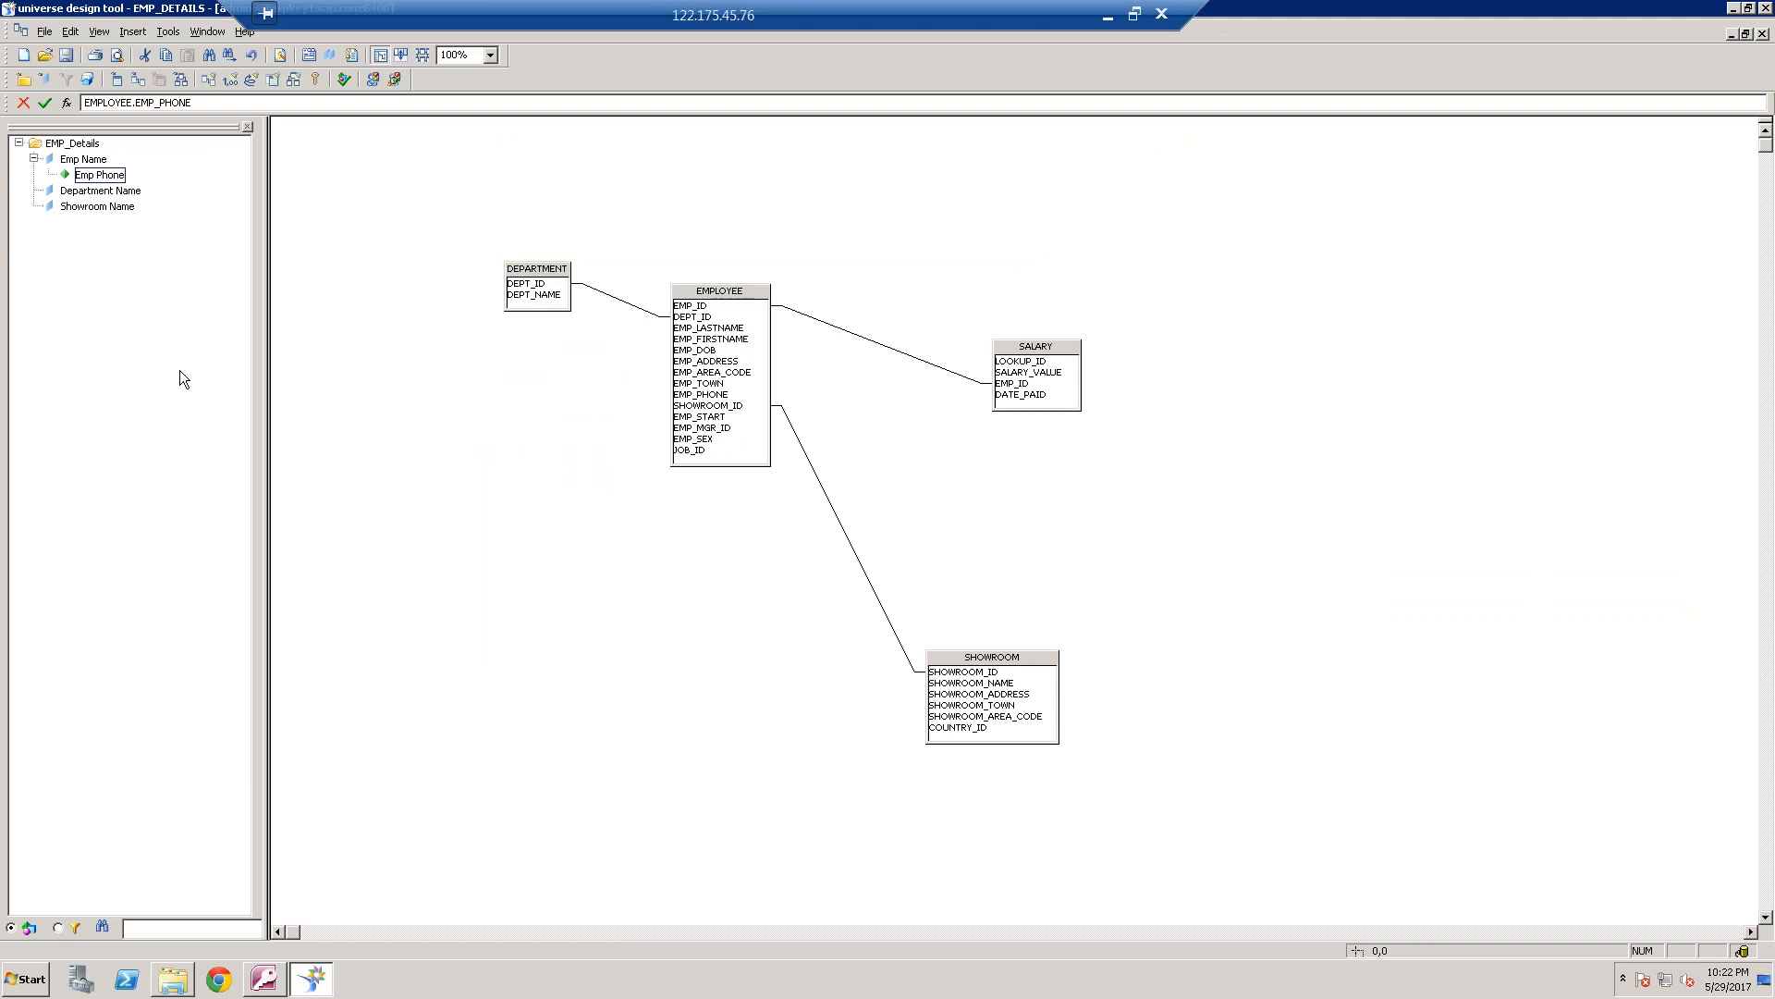
Insert an object below Showroom Name in the EMP_Details class and name it Salary
right_click(104, 209)
click(140, 223)
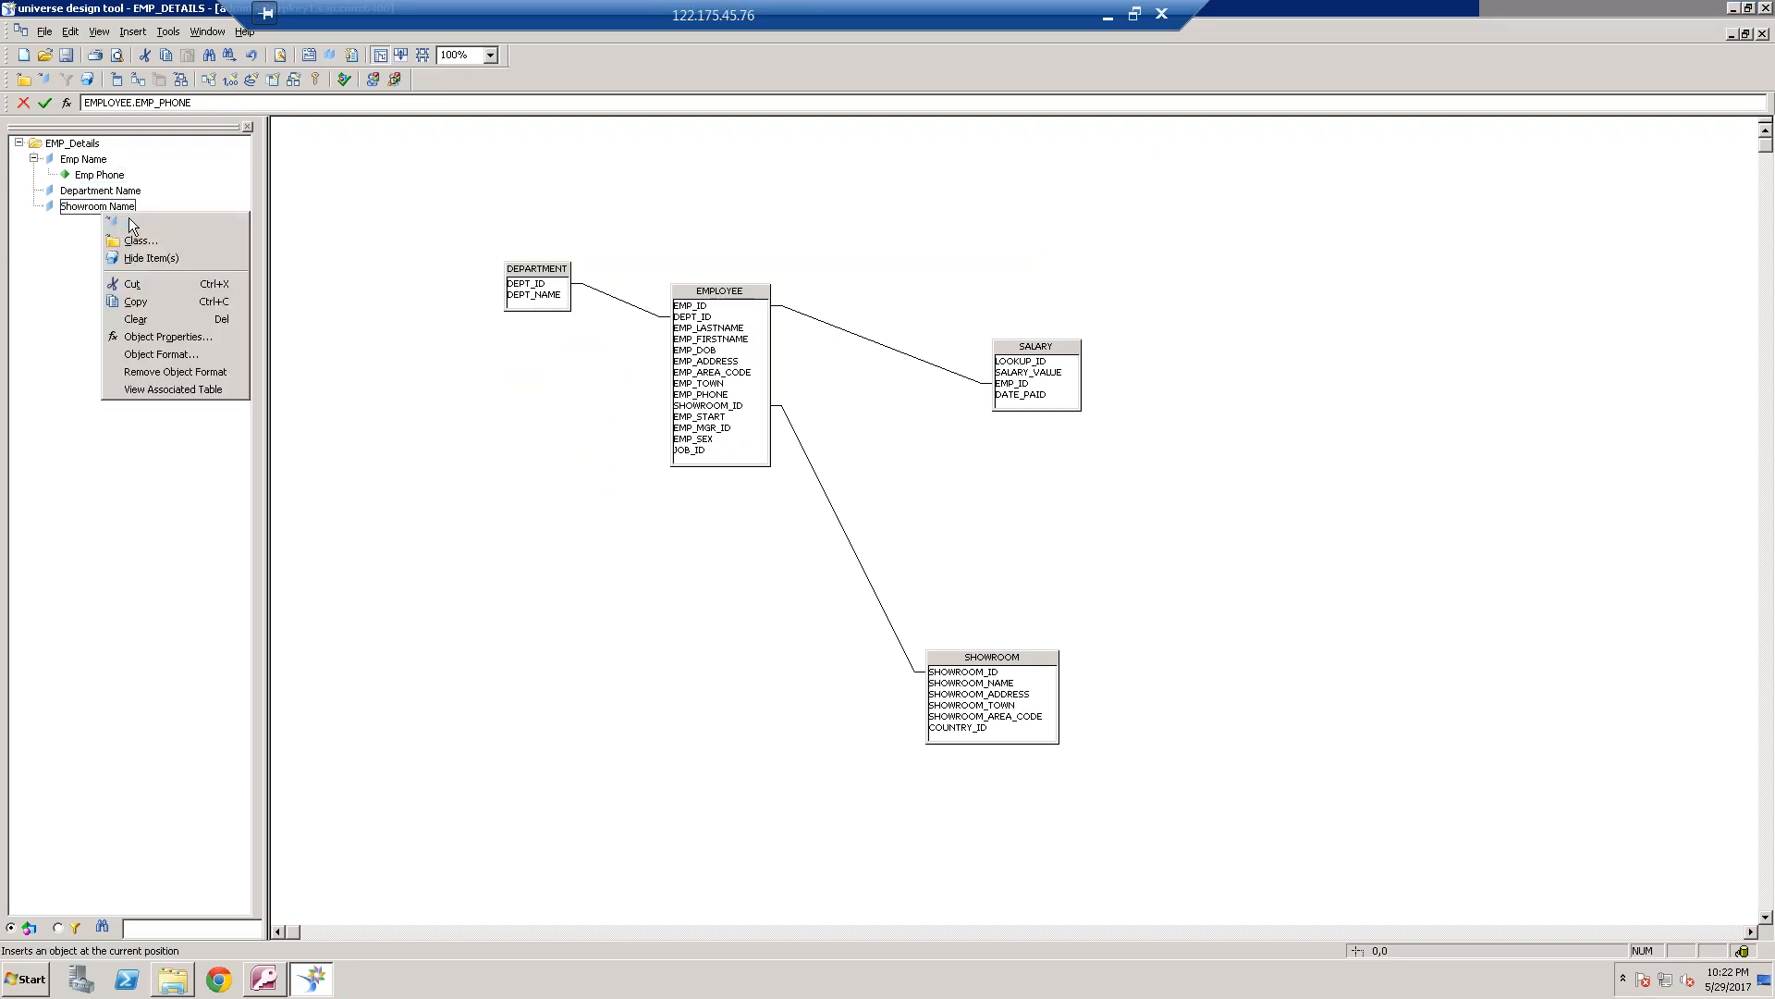
text(Salary)
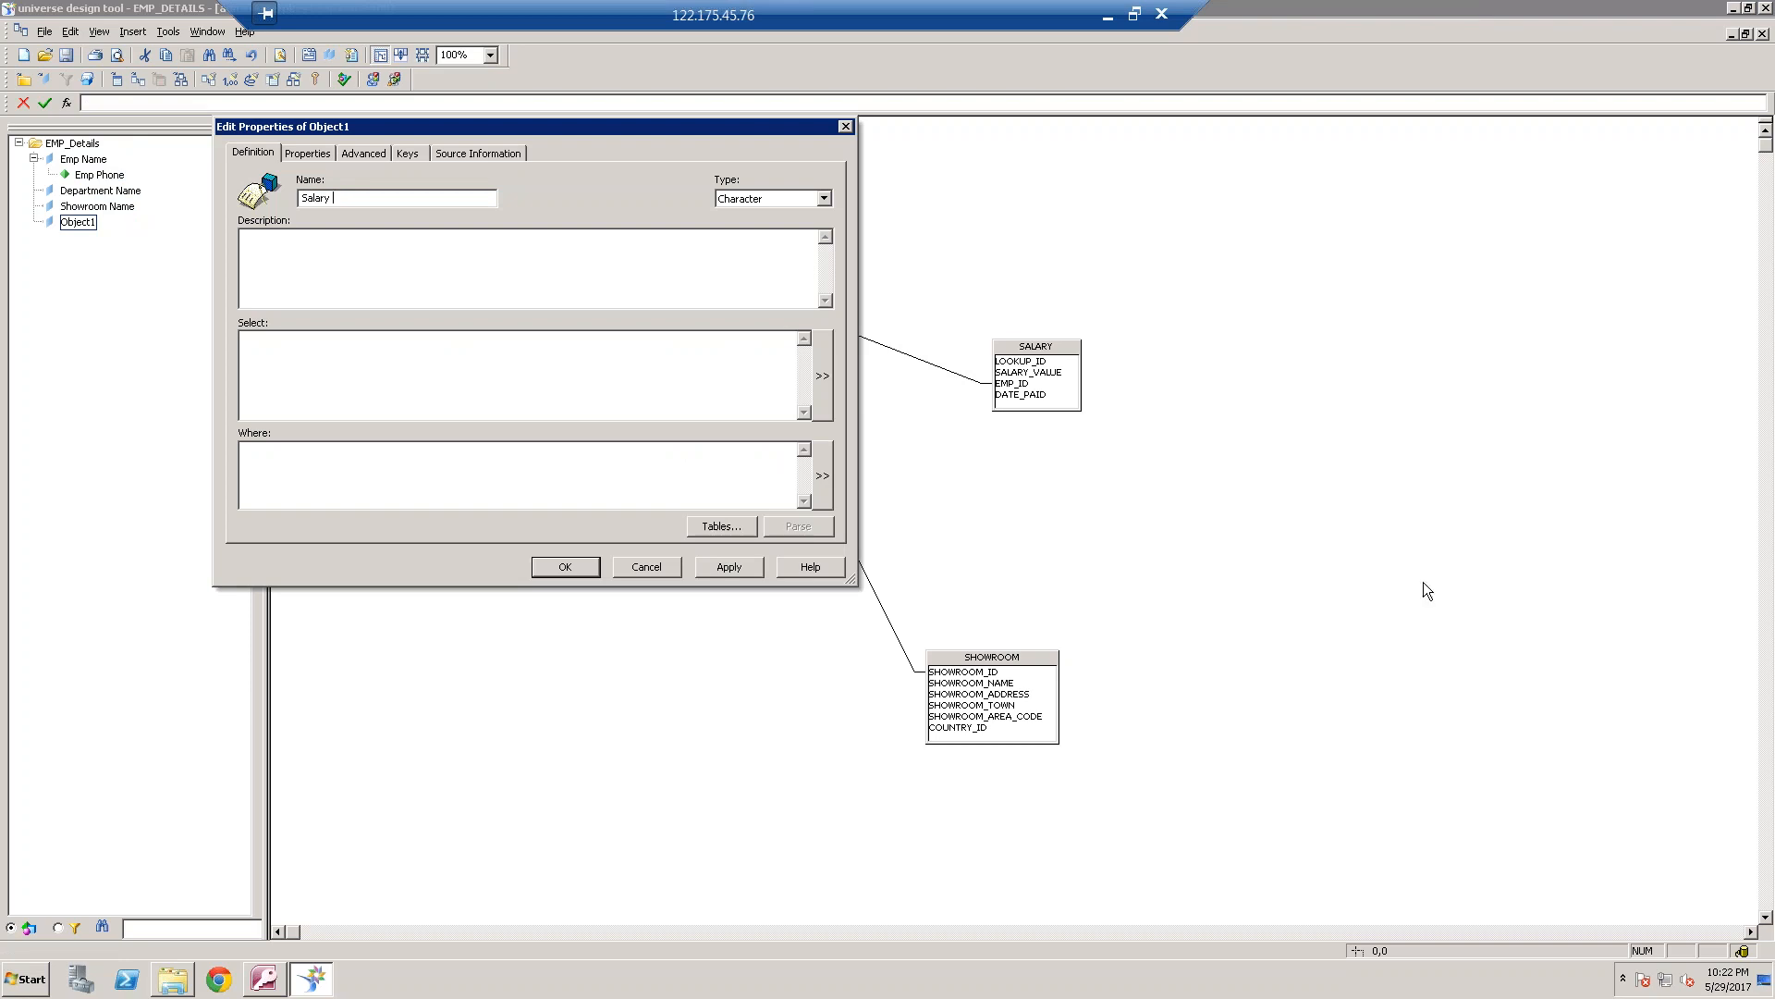
Lower the local computer's speaker volume to 54, discard the empty text box in Paint, and return to the Salary object's properties
click(1107, 16)
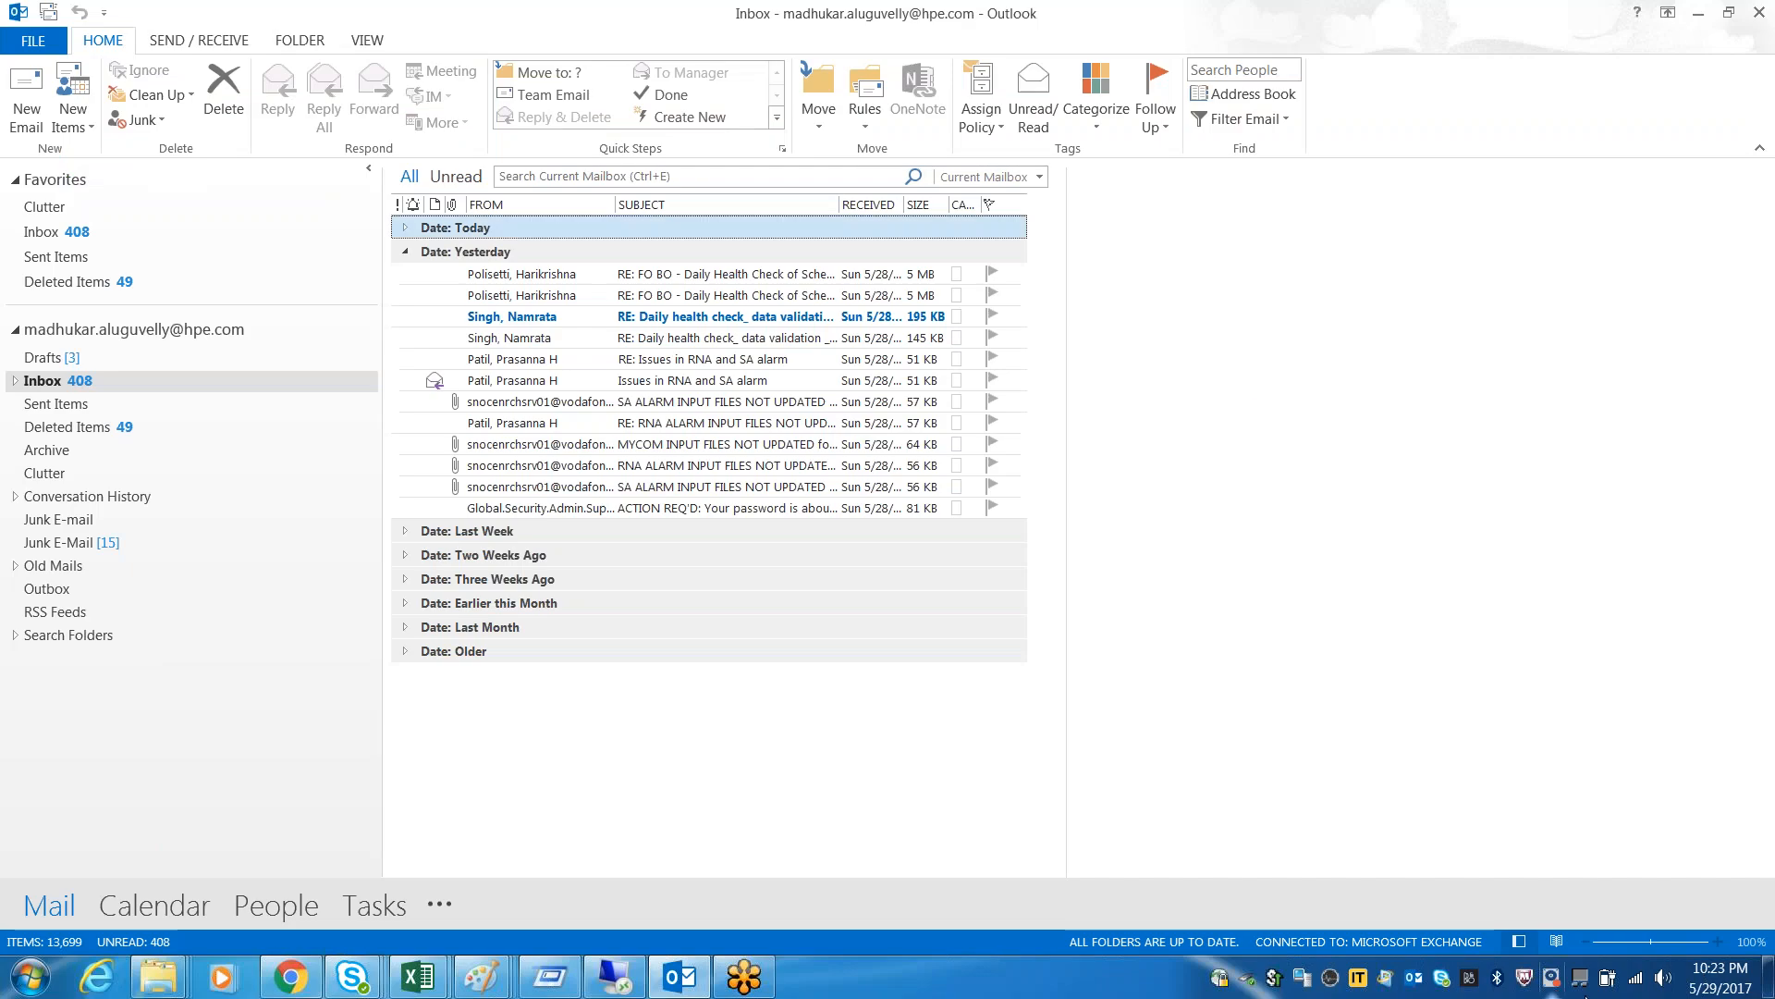
click(1637, 980)
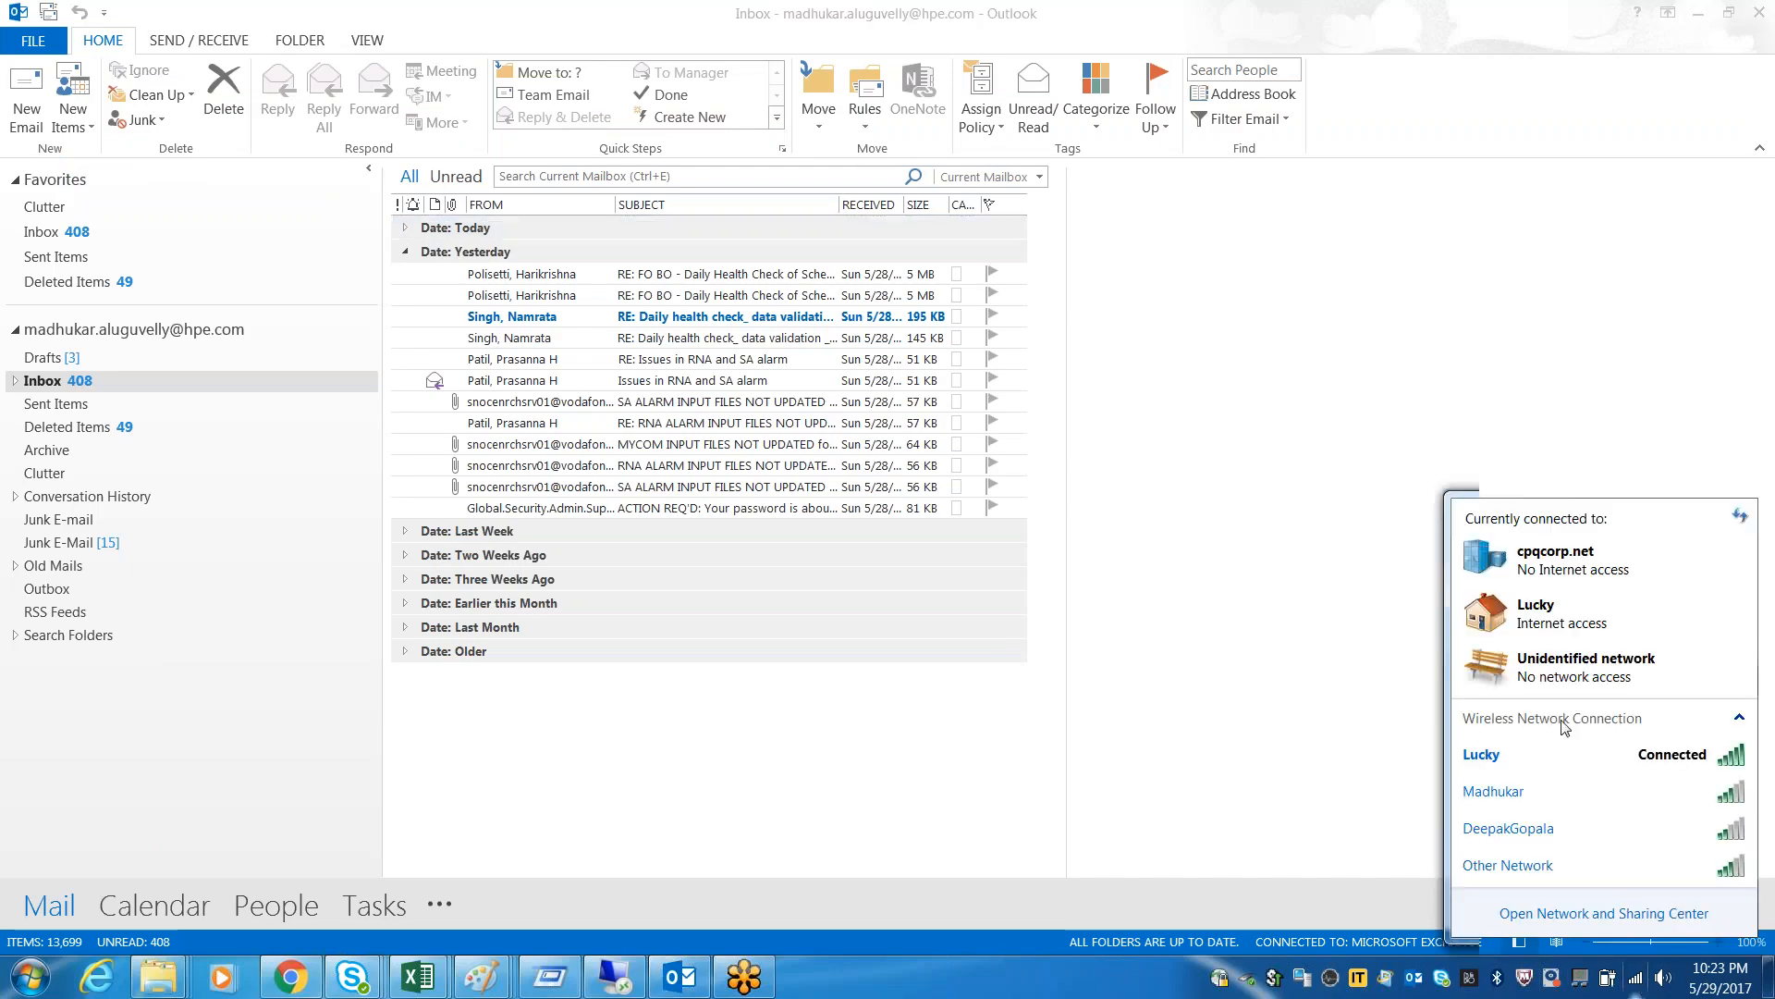
click(1663, 977)
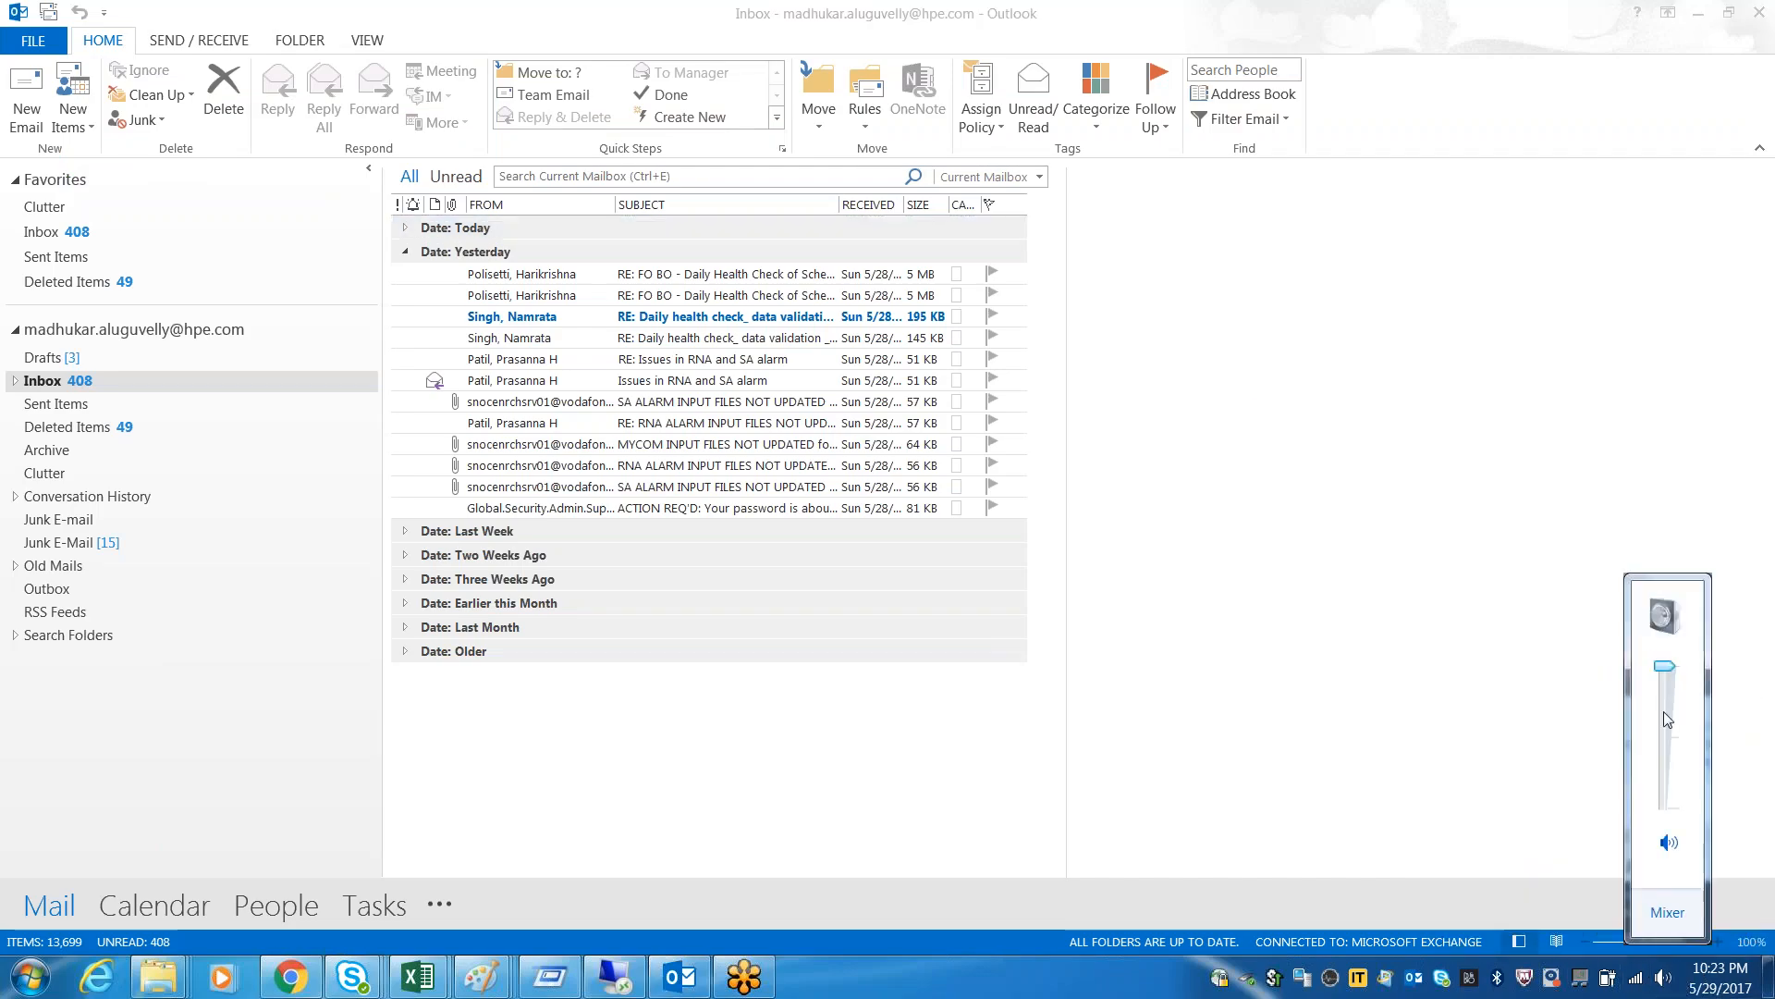
drag(1666, 668, 1667, 728)
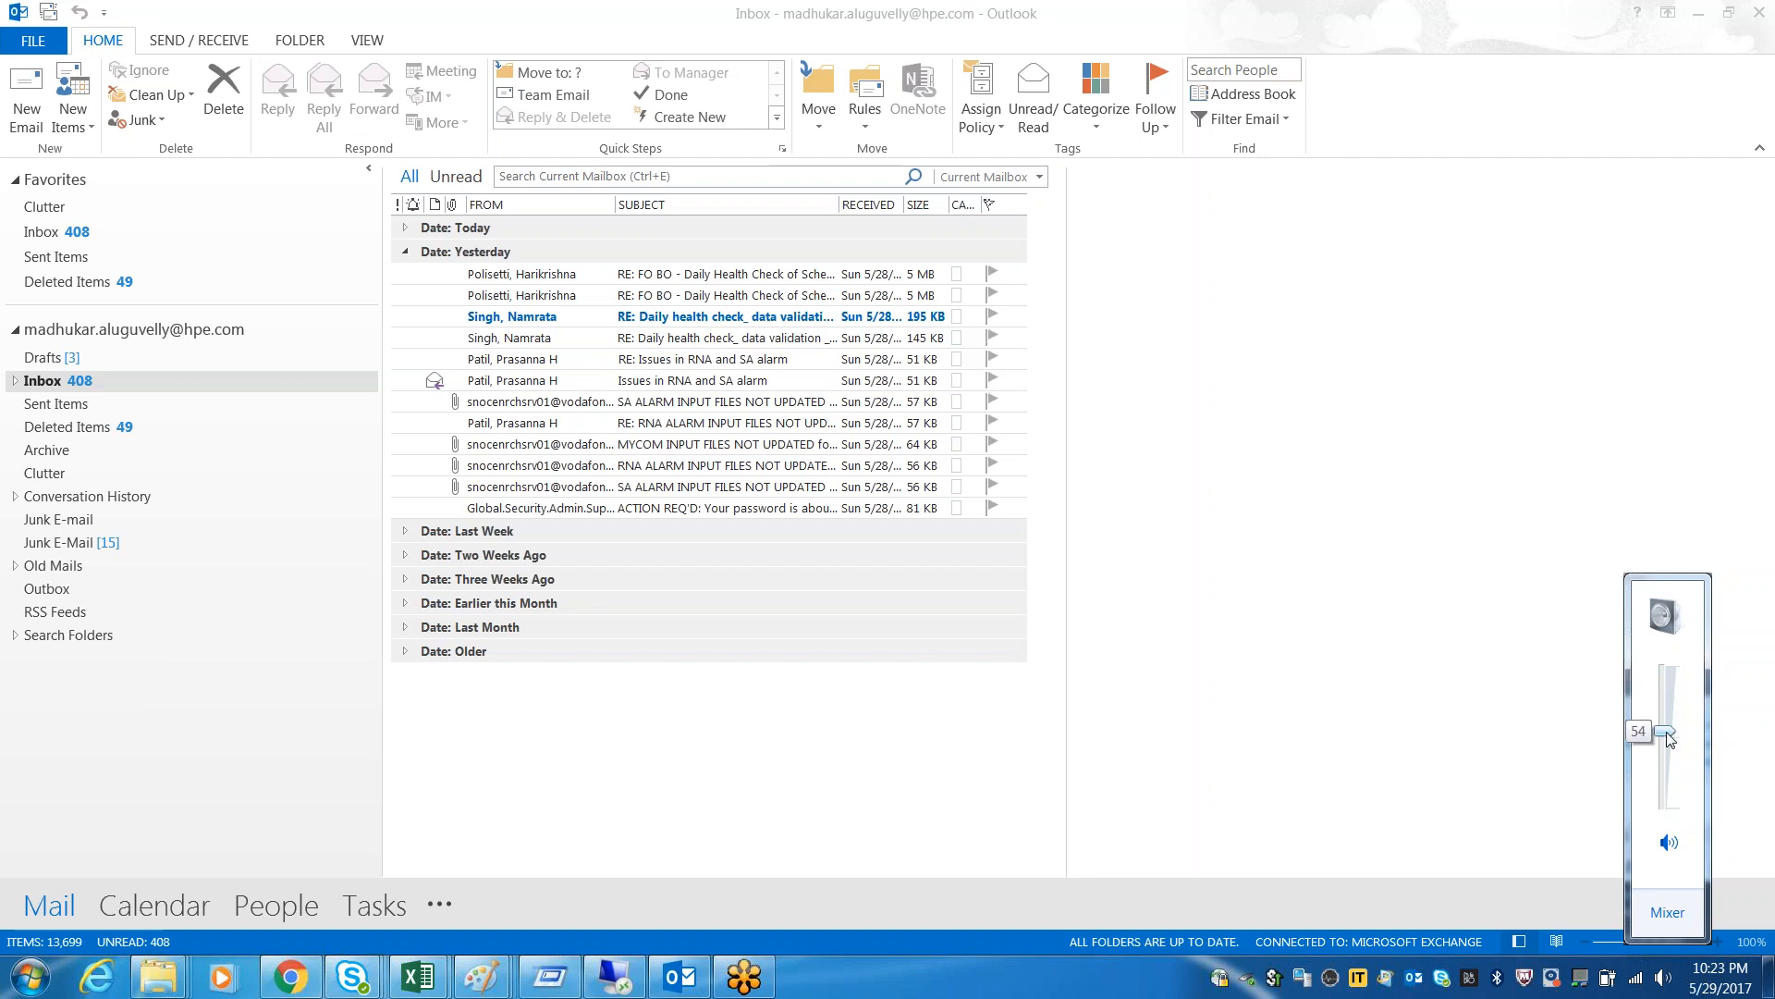
click(1698, 13)
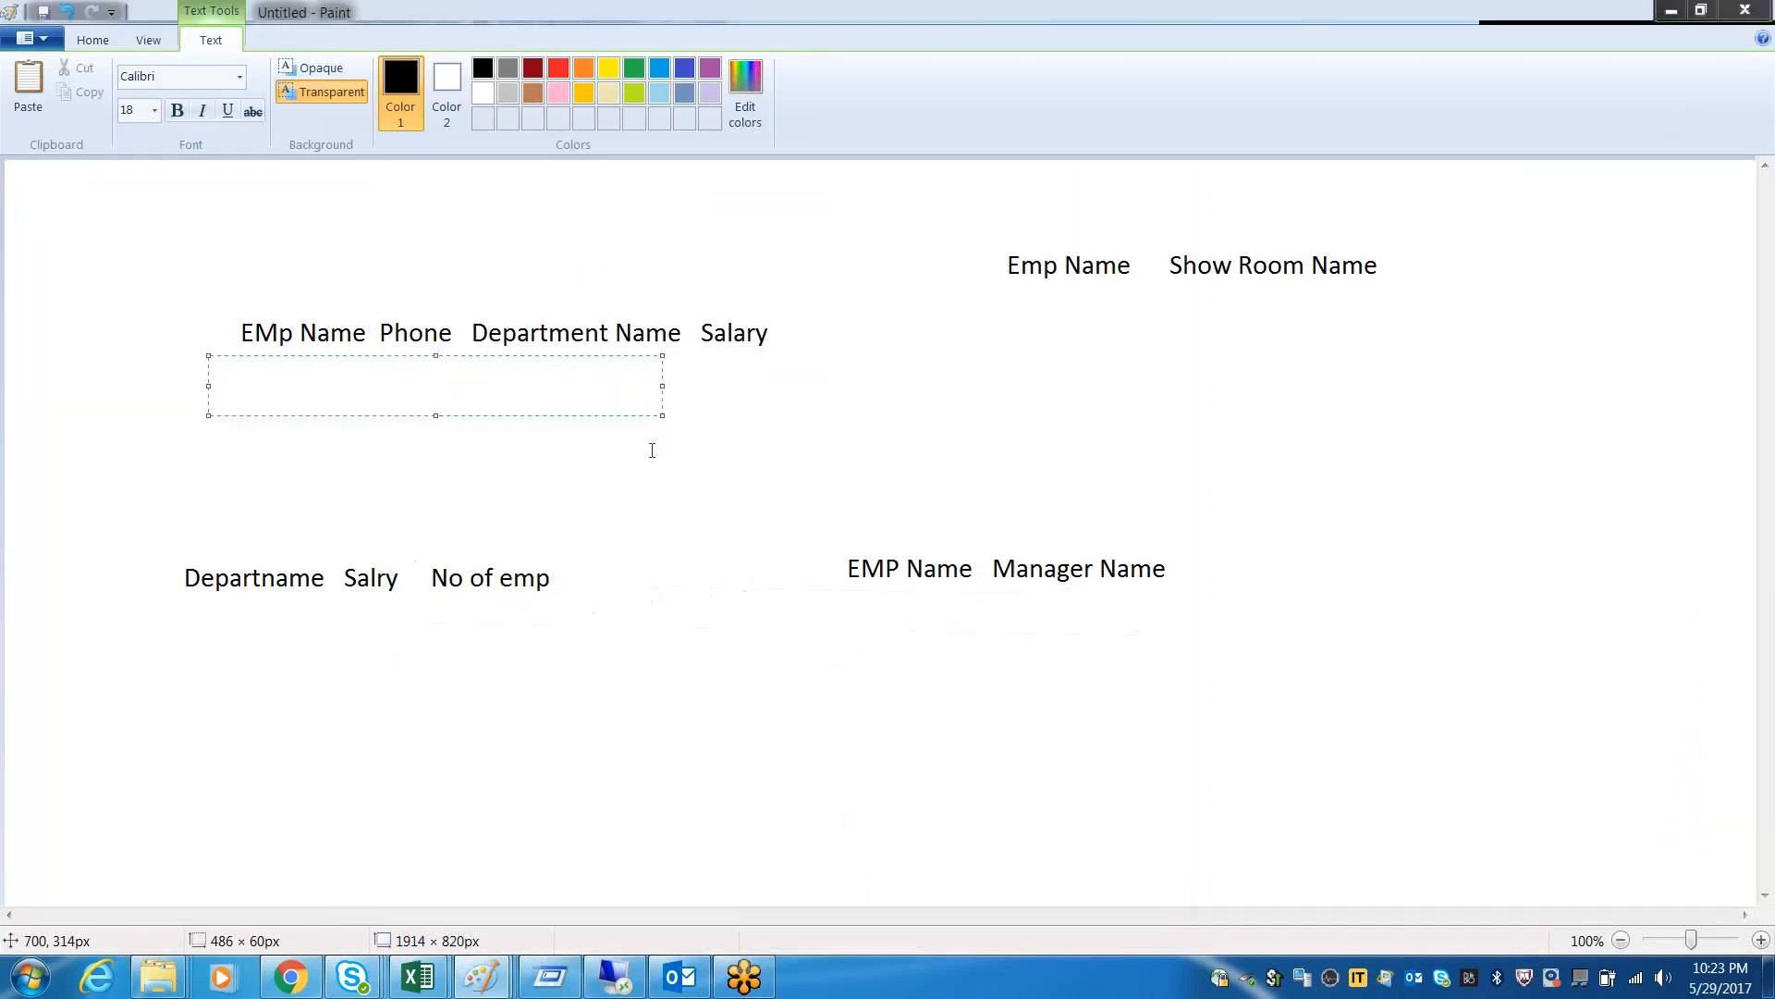
click(728, 634)
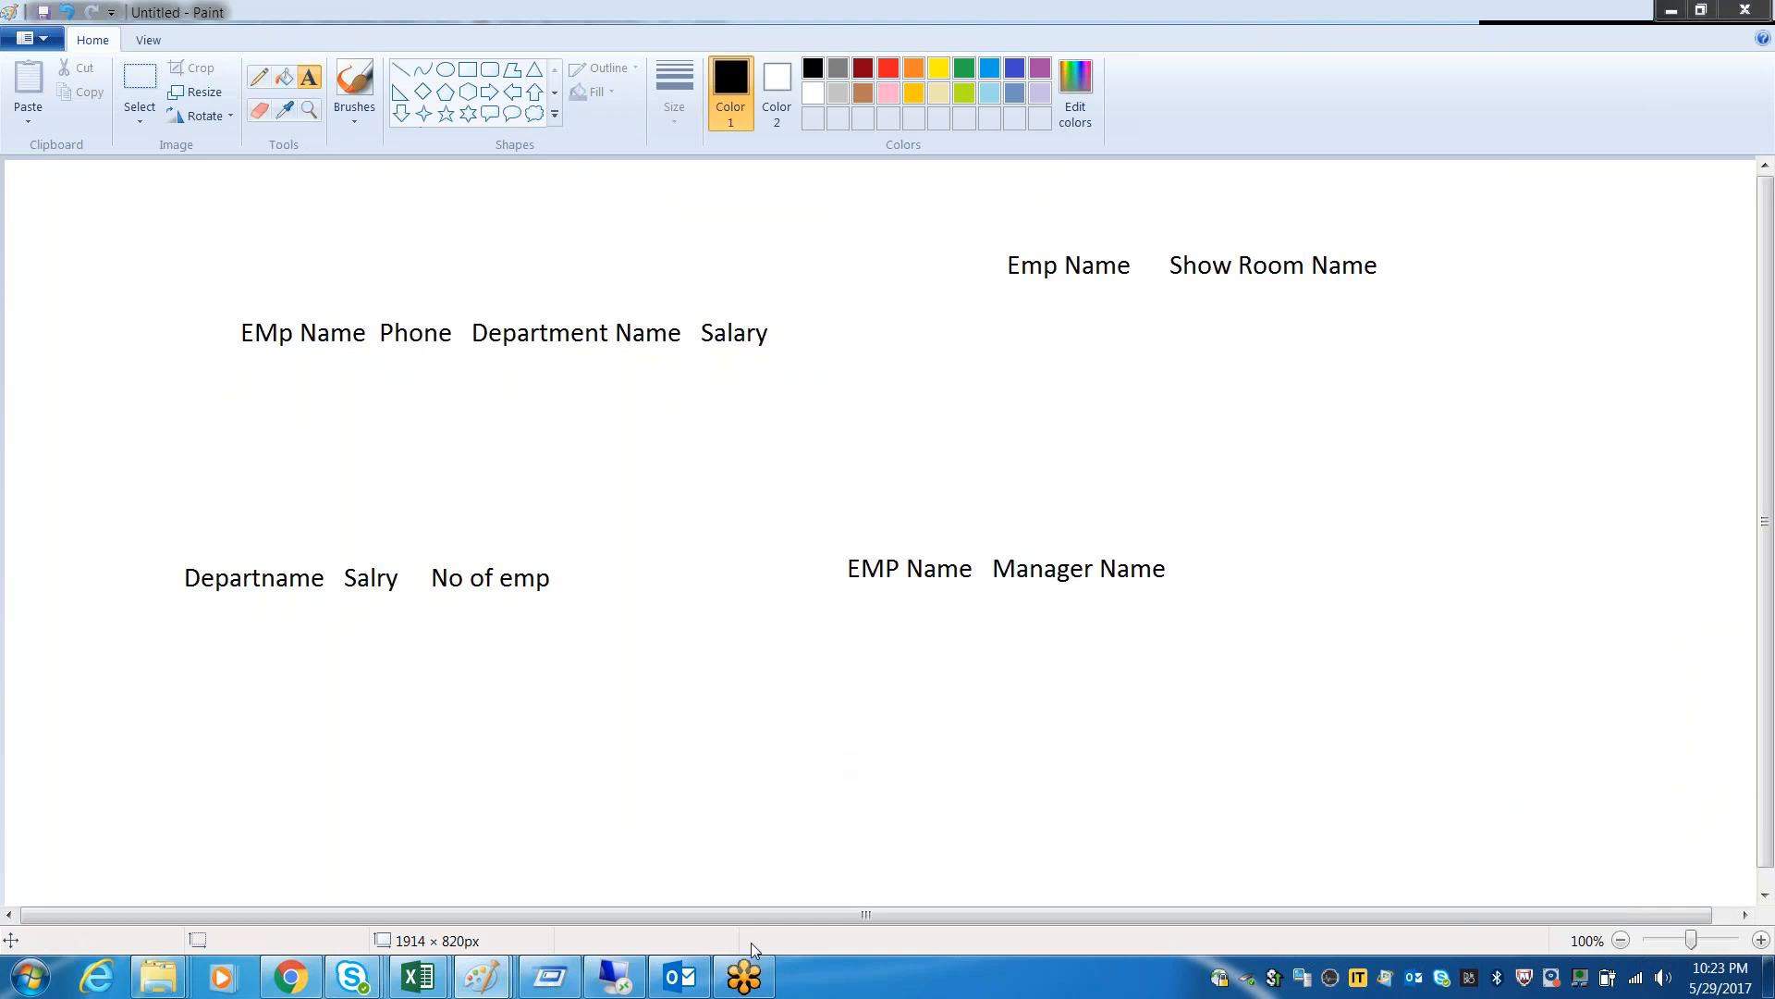
click(614, 977)
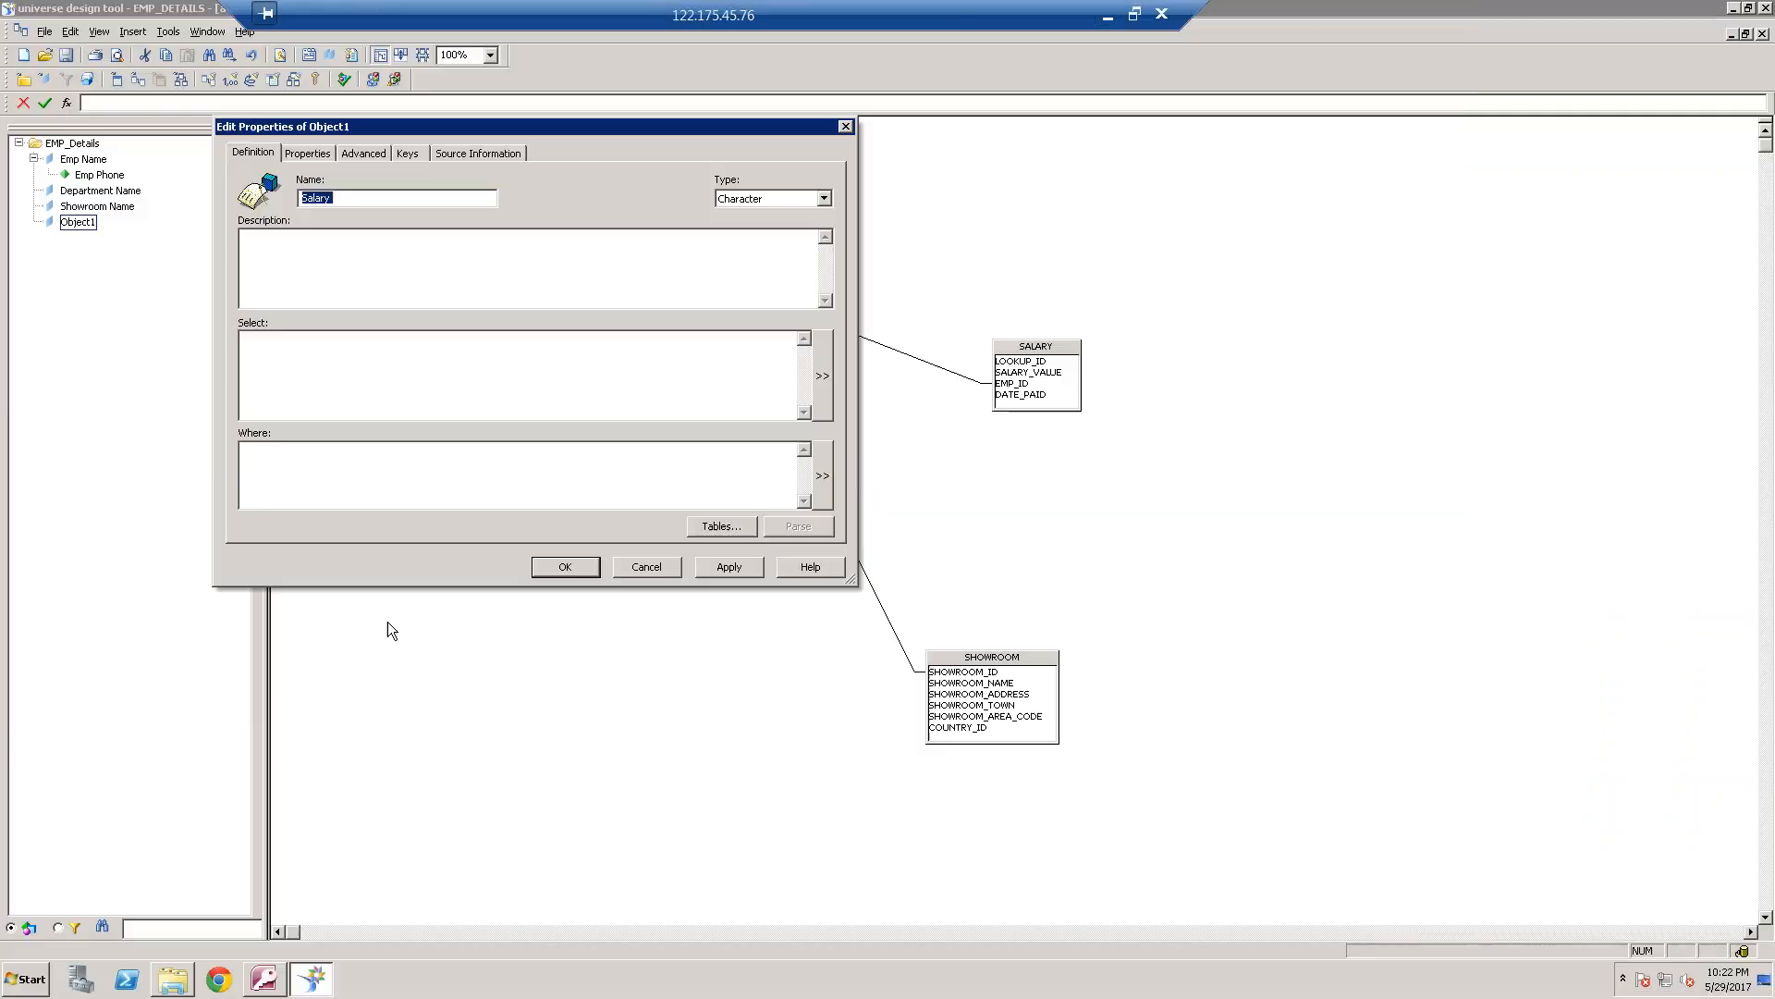
Define the Salary object's select statement as sum(SALARY.SALARY_VALUE)
click(820, 382)
text(s)
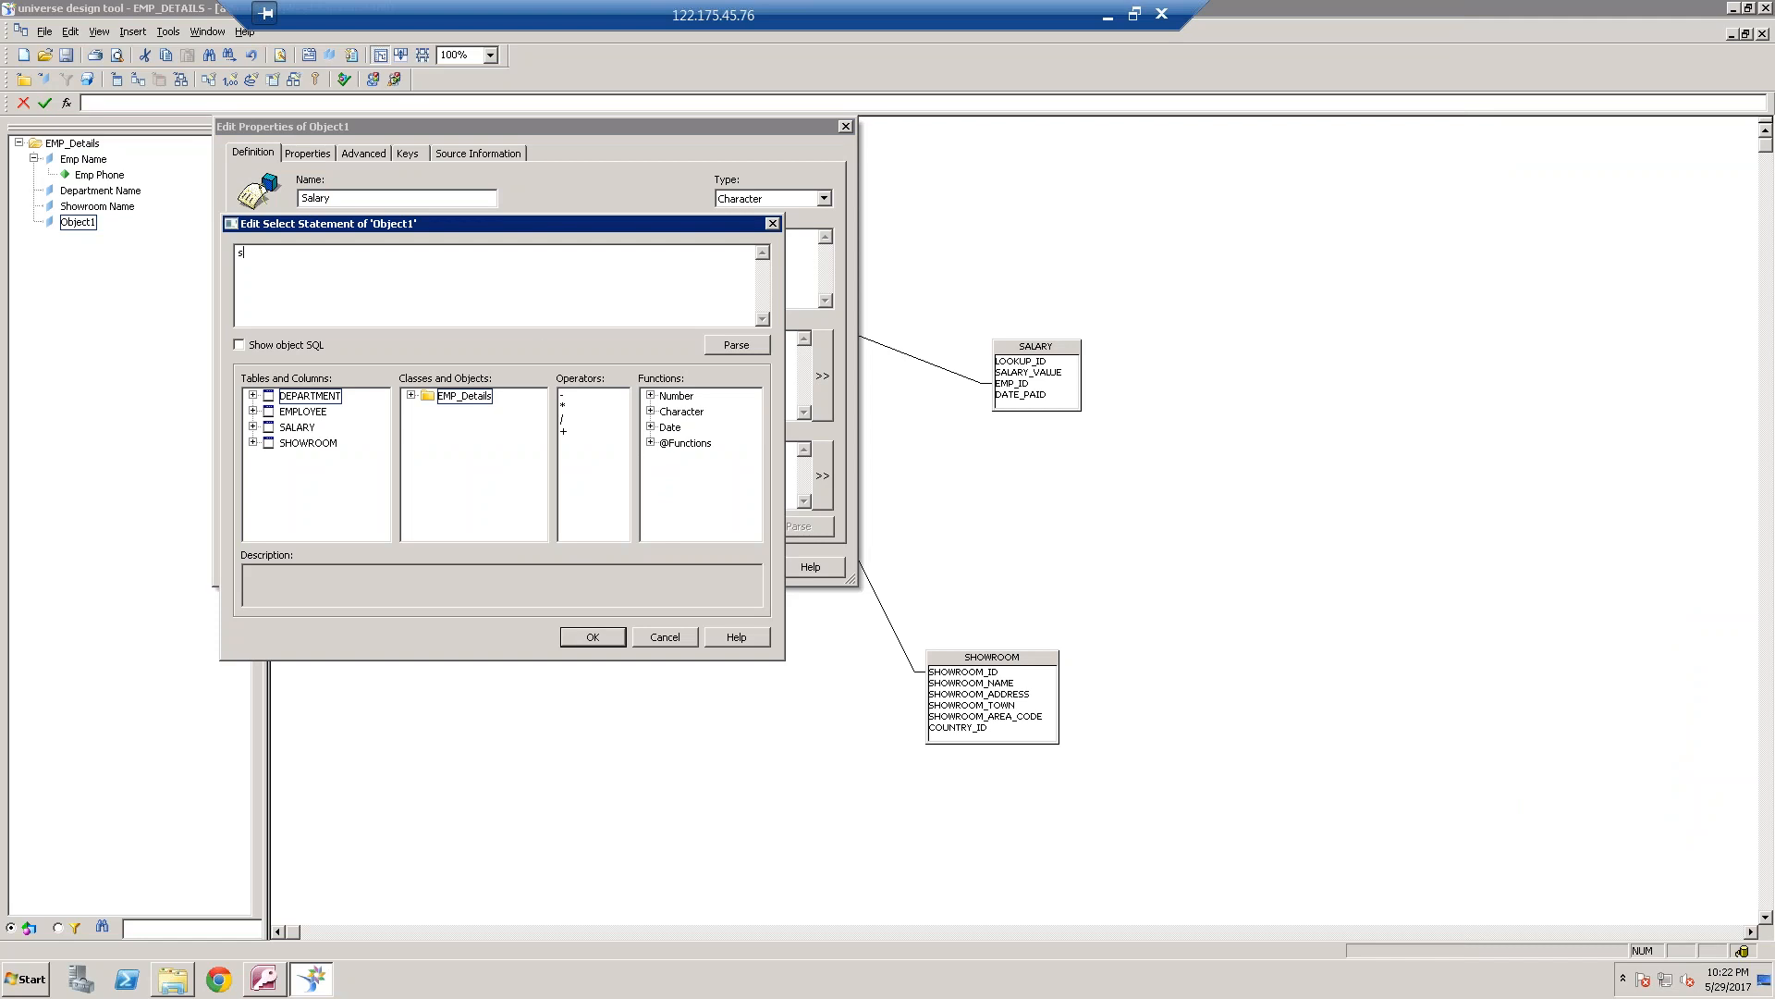
text(um()
click(253, 427)
double_click(347, 459)
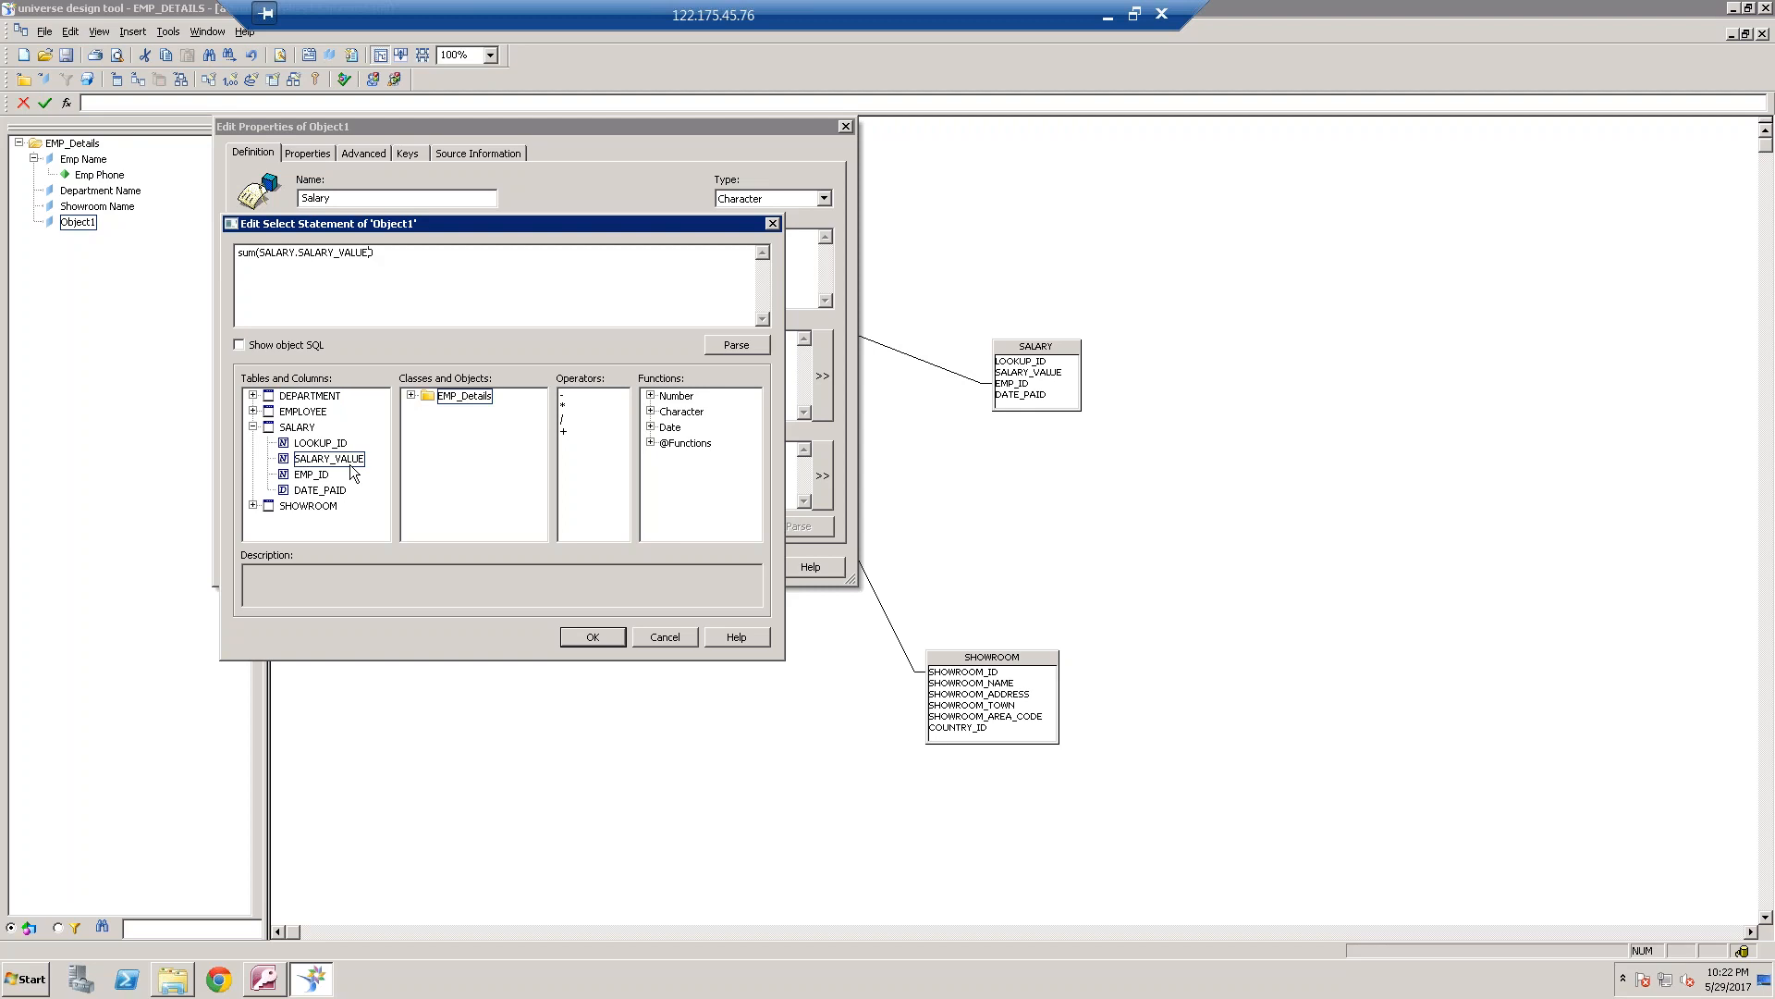
click(615, 635)
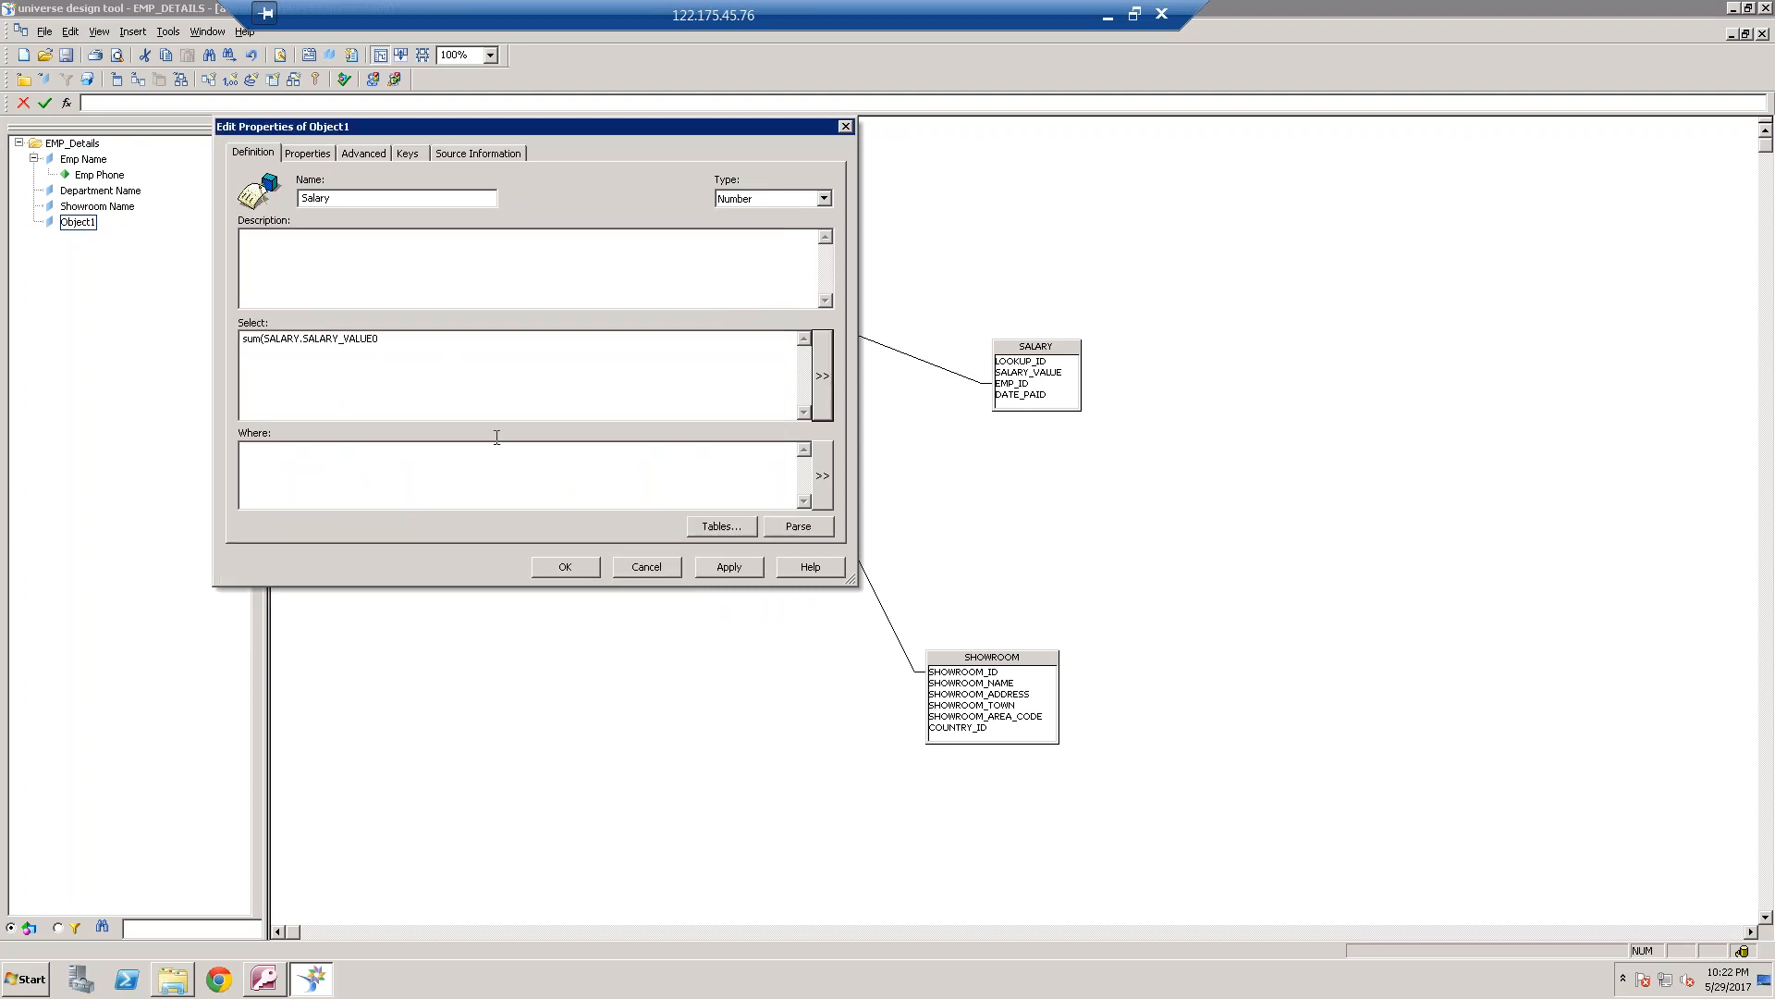
click(411, 341)
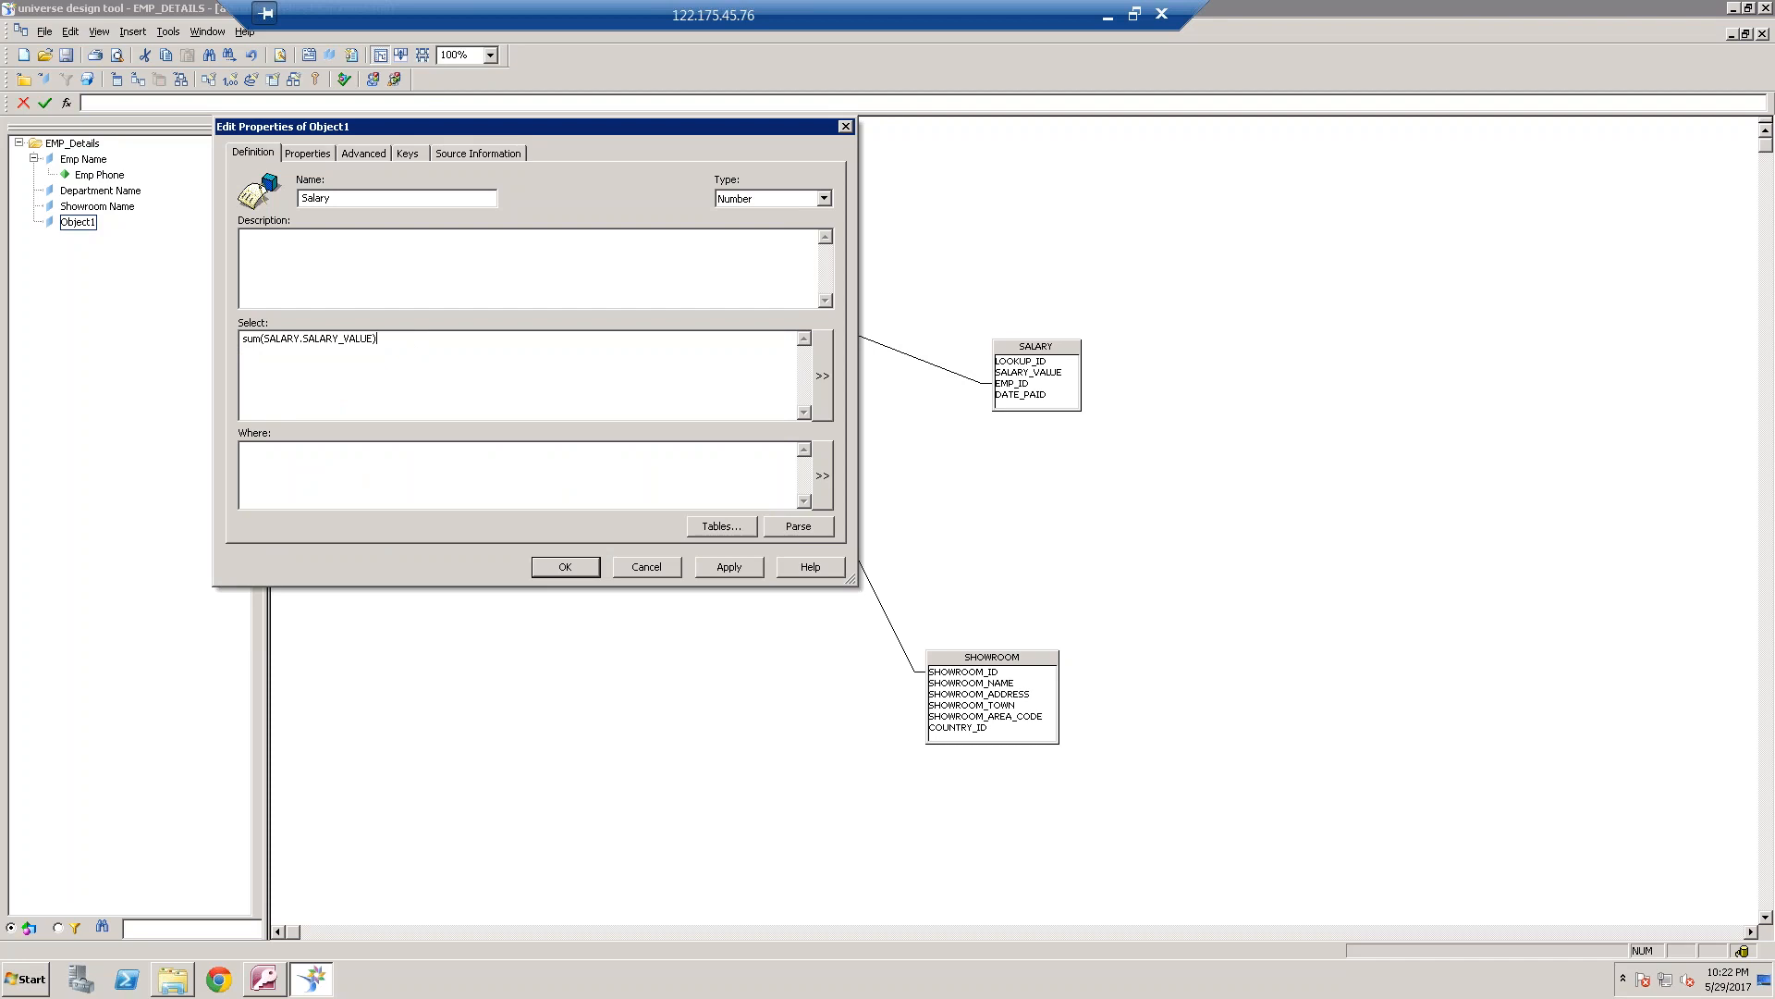
Parse the Salary object's definition and accept its properties
click(801, 529)
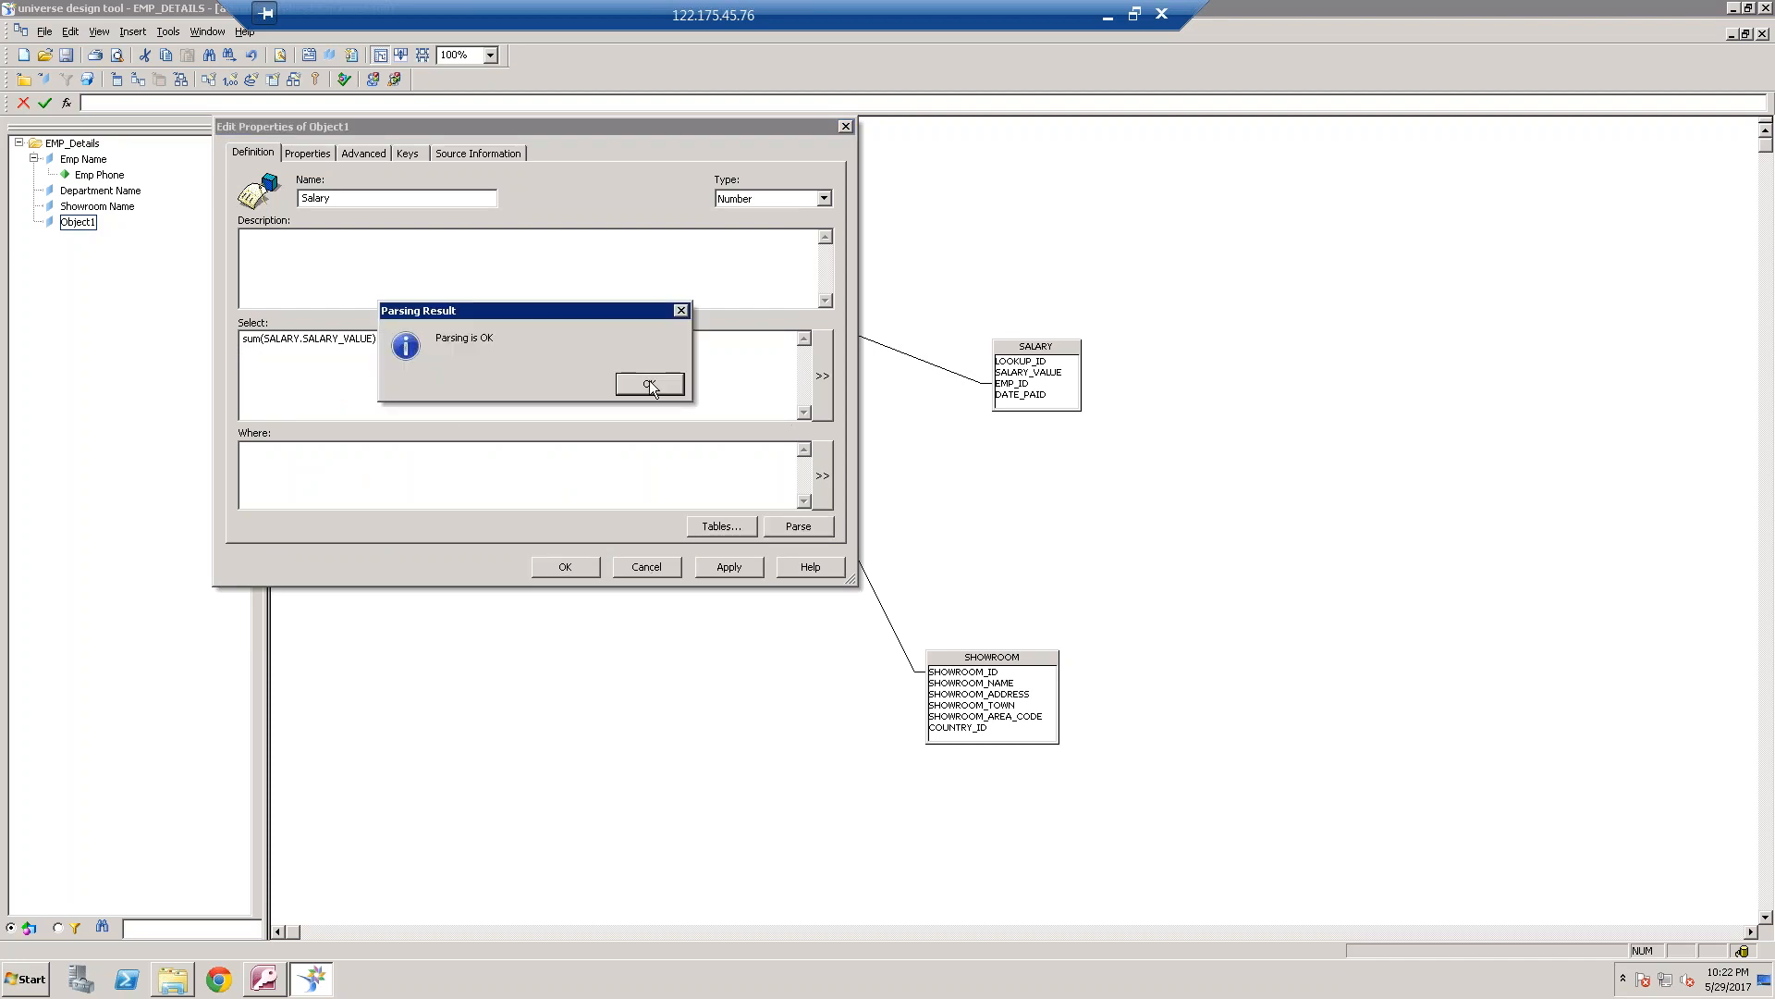
click(650, 384)
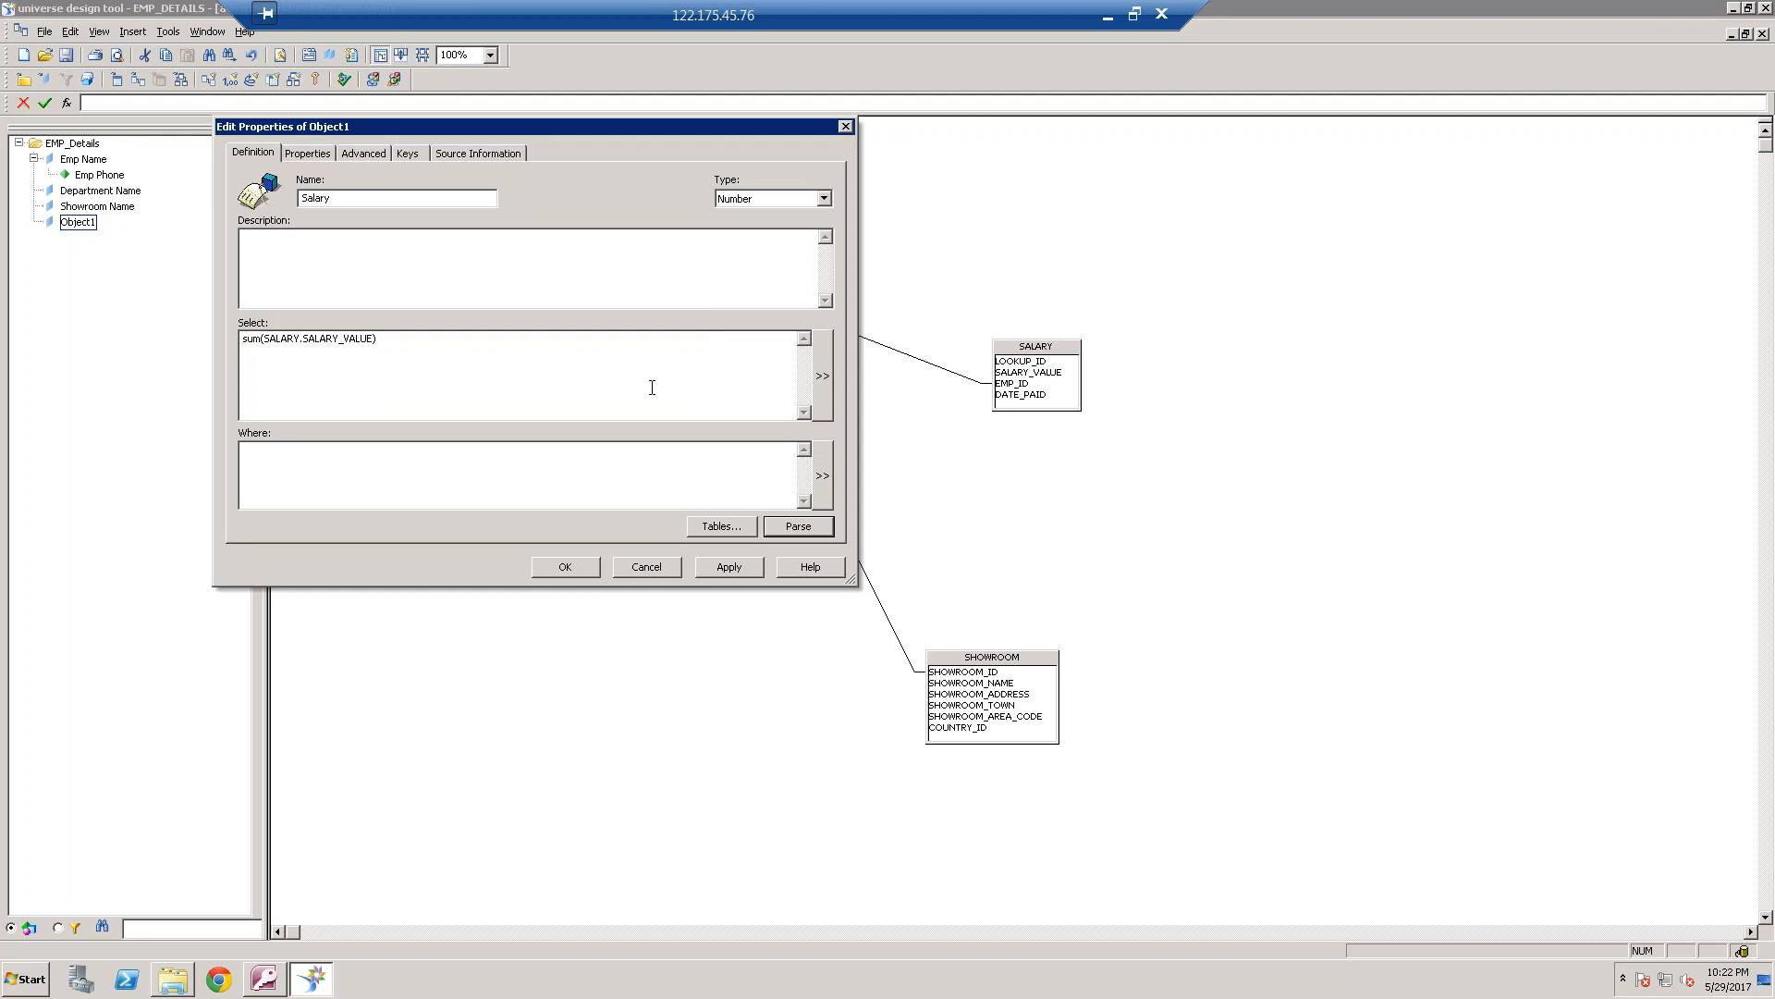
click(566, 568)
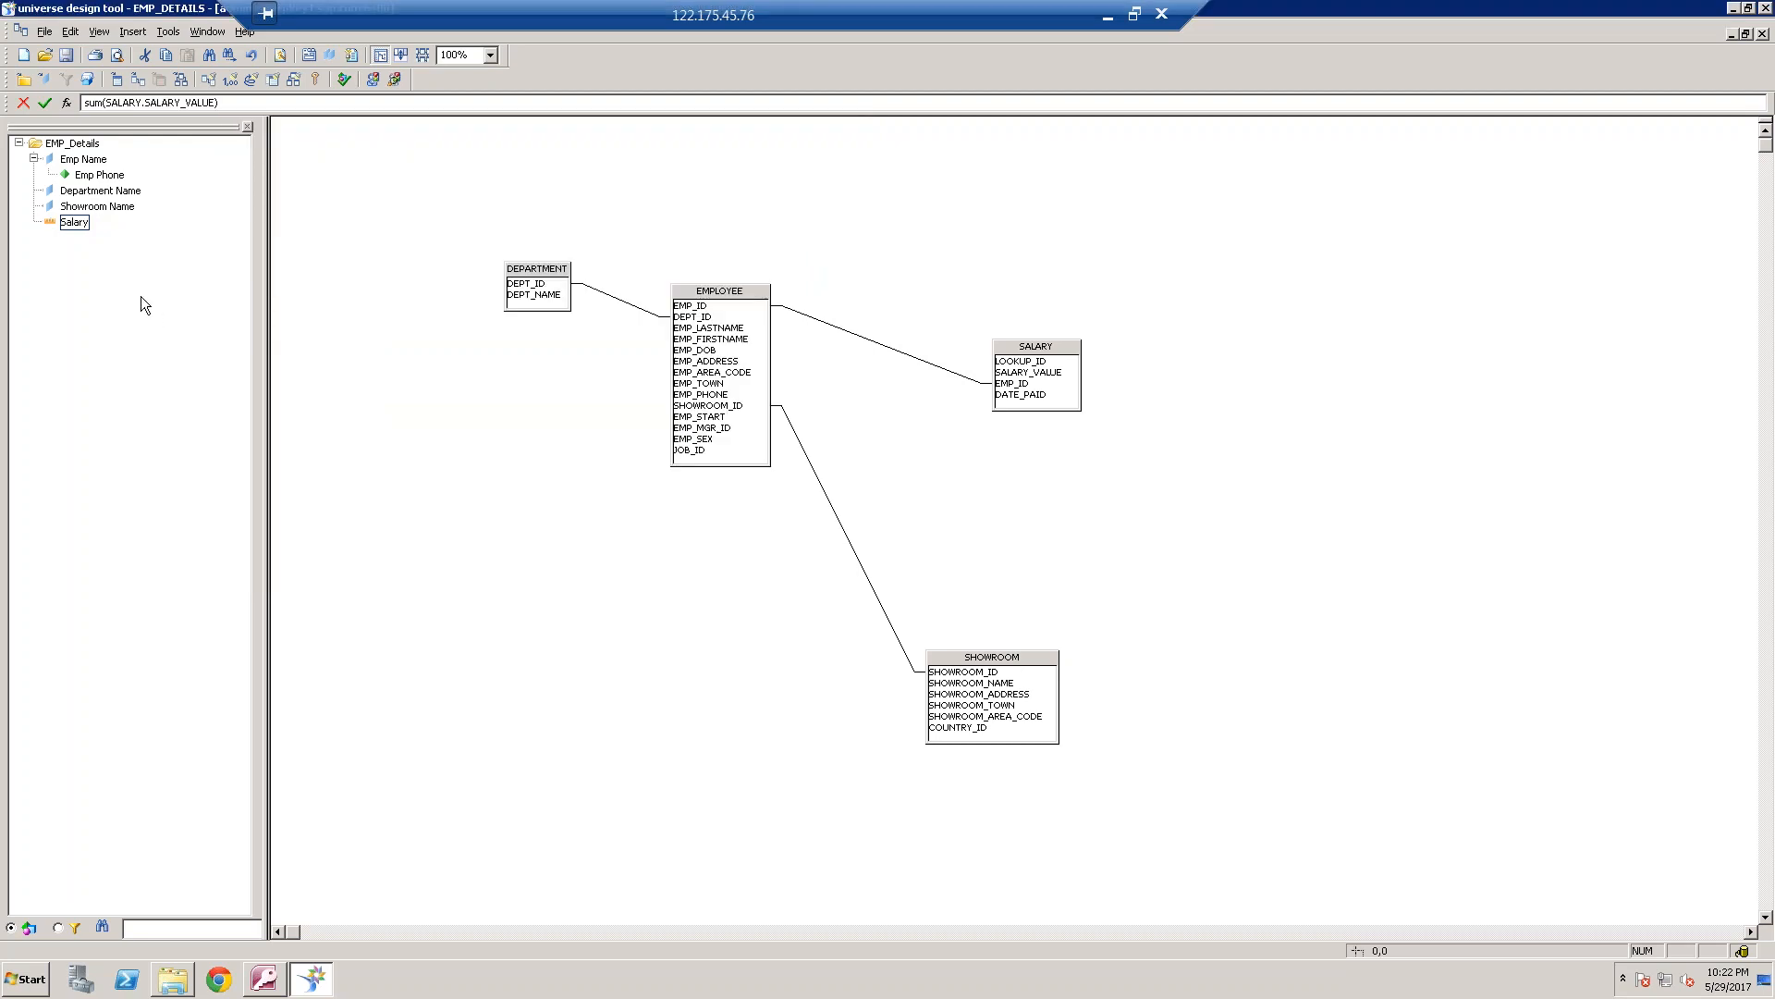
Add an object named No of Emp to the EMP_Details class with count(EMPLOYEE.EMP_ID) as its select statement
right_click(82, 224)
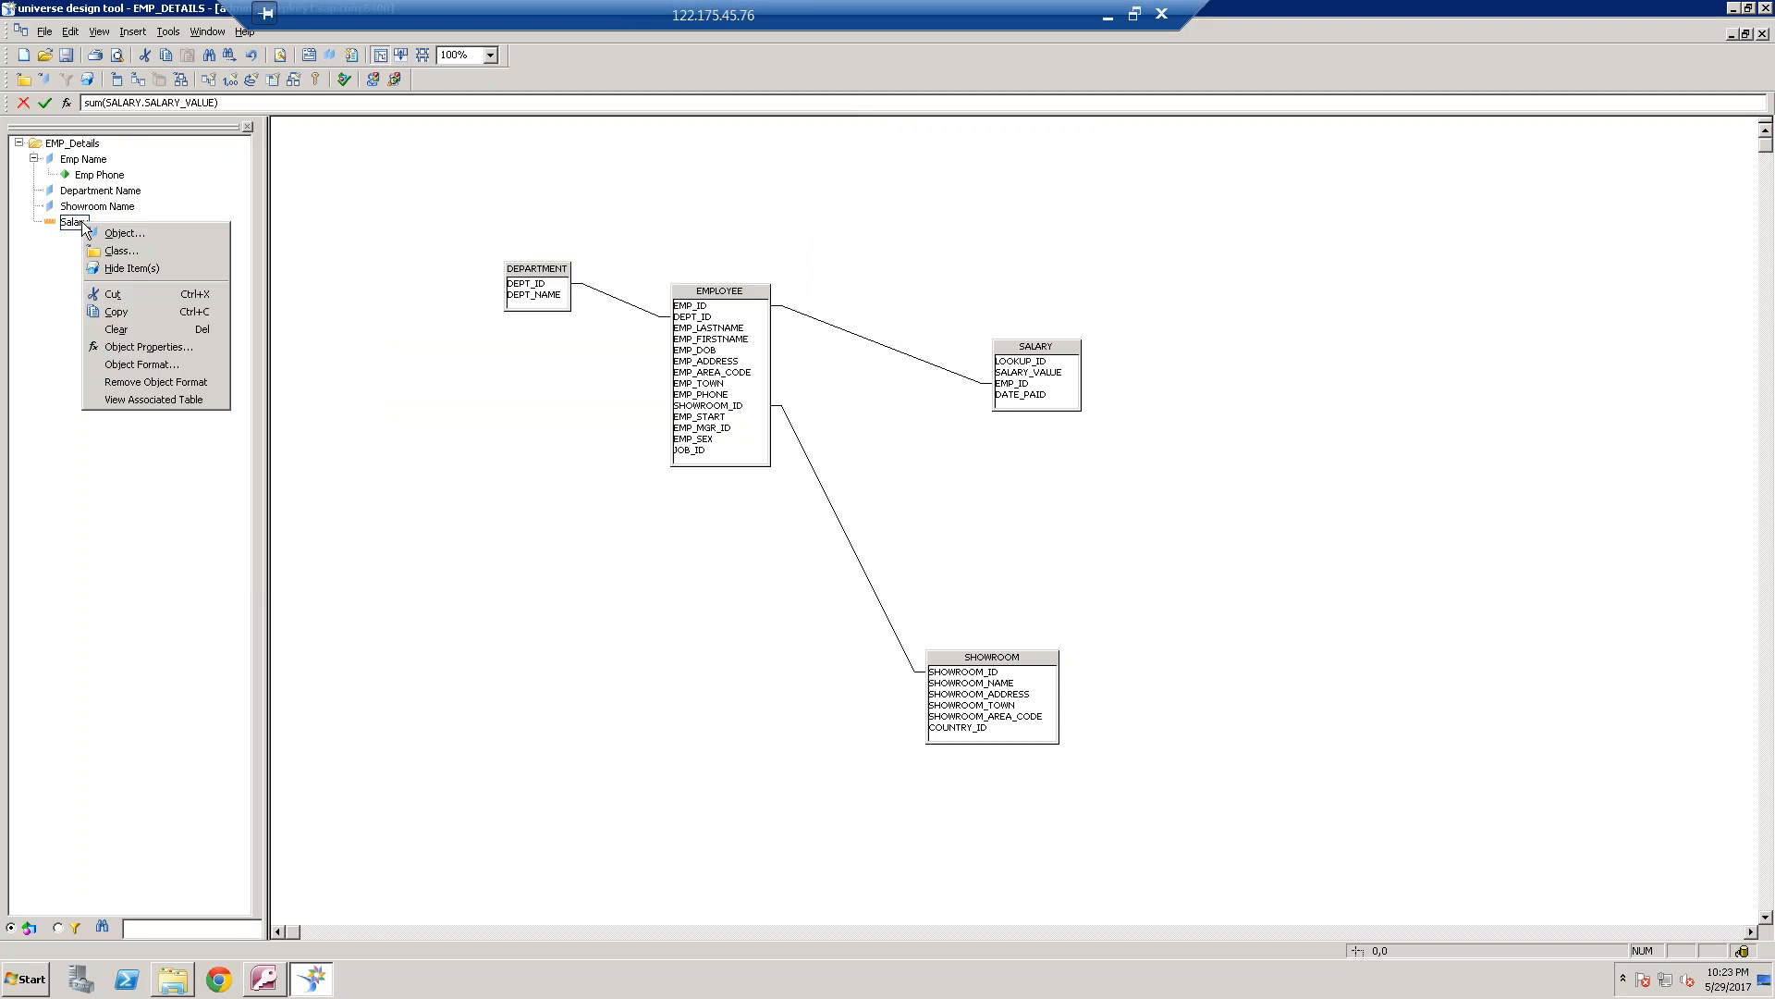
click(143, 235)
text(N)
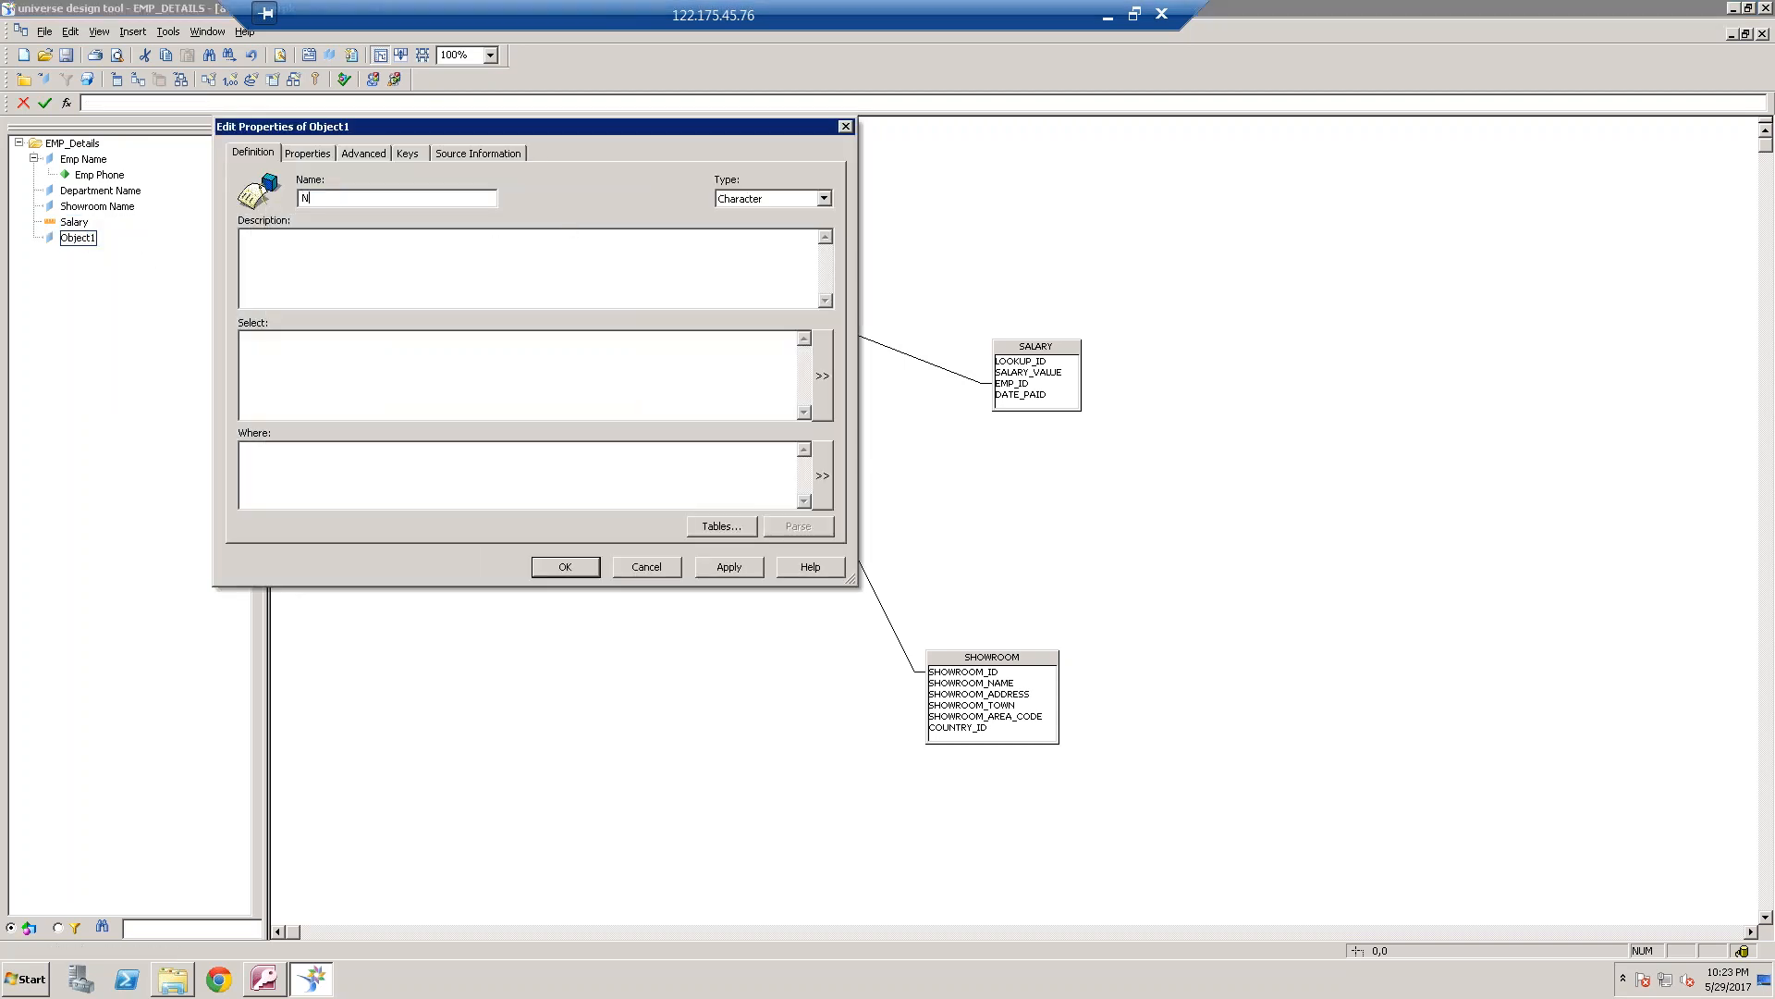
text(o of Emp)
click(822, 376)
text(count()
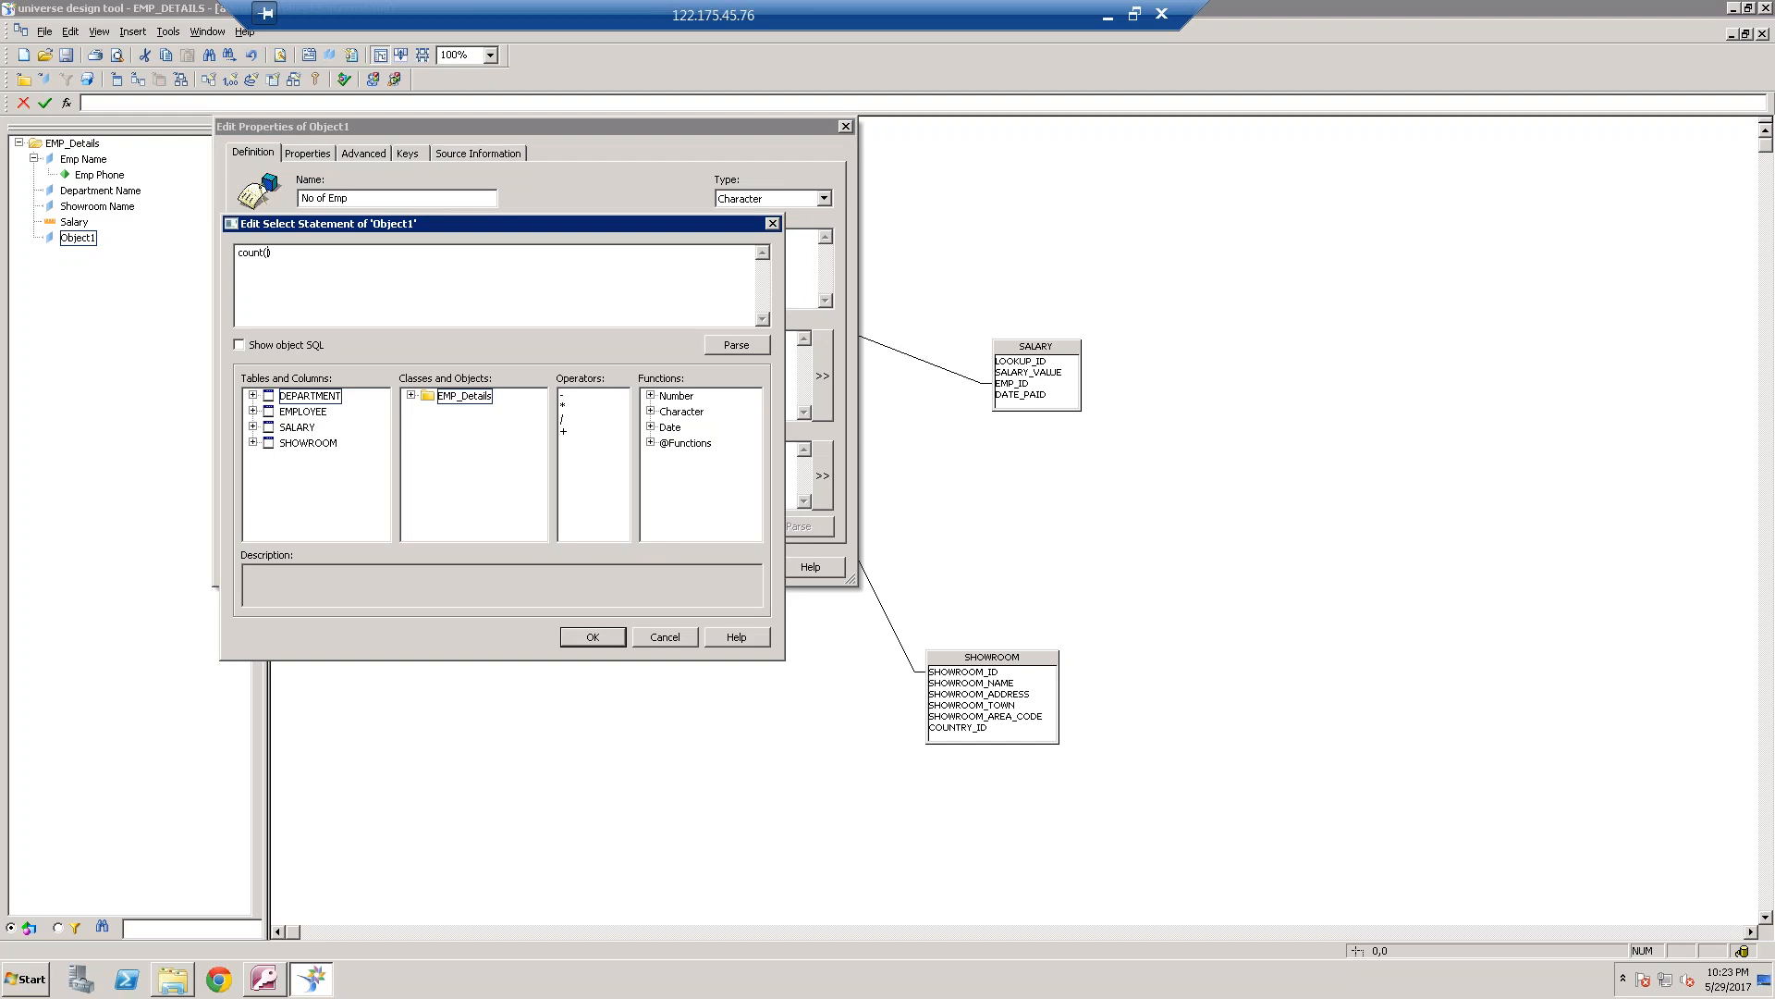
click(253, 411)
double_click(314, 427)
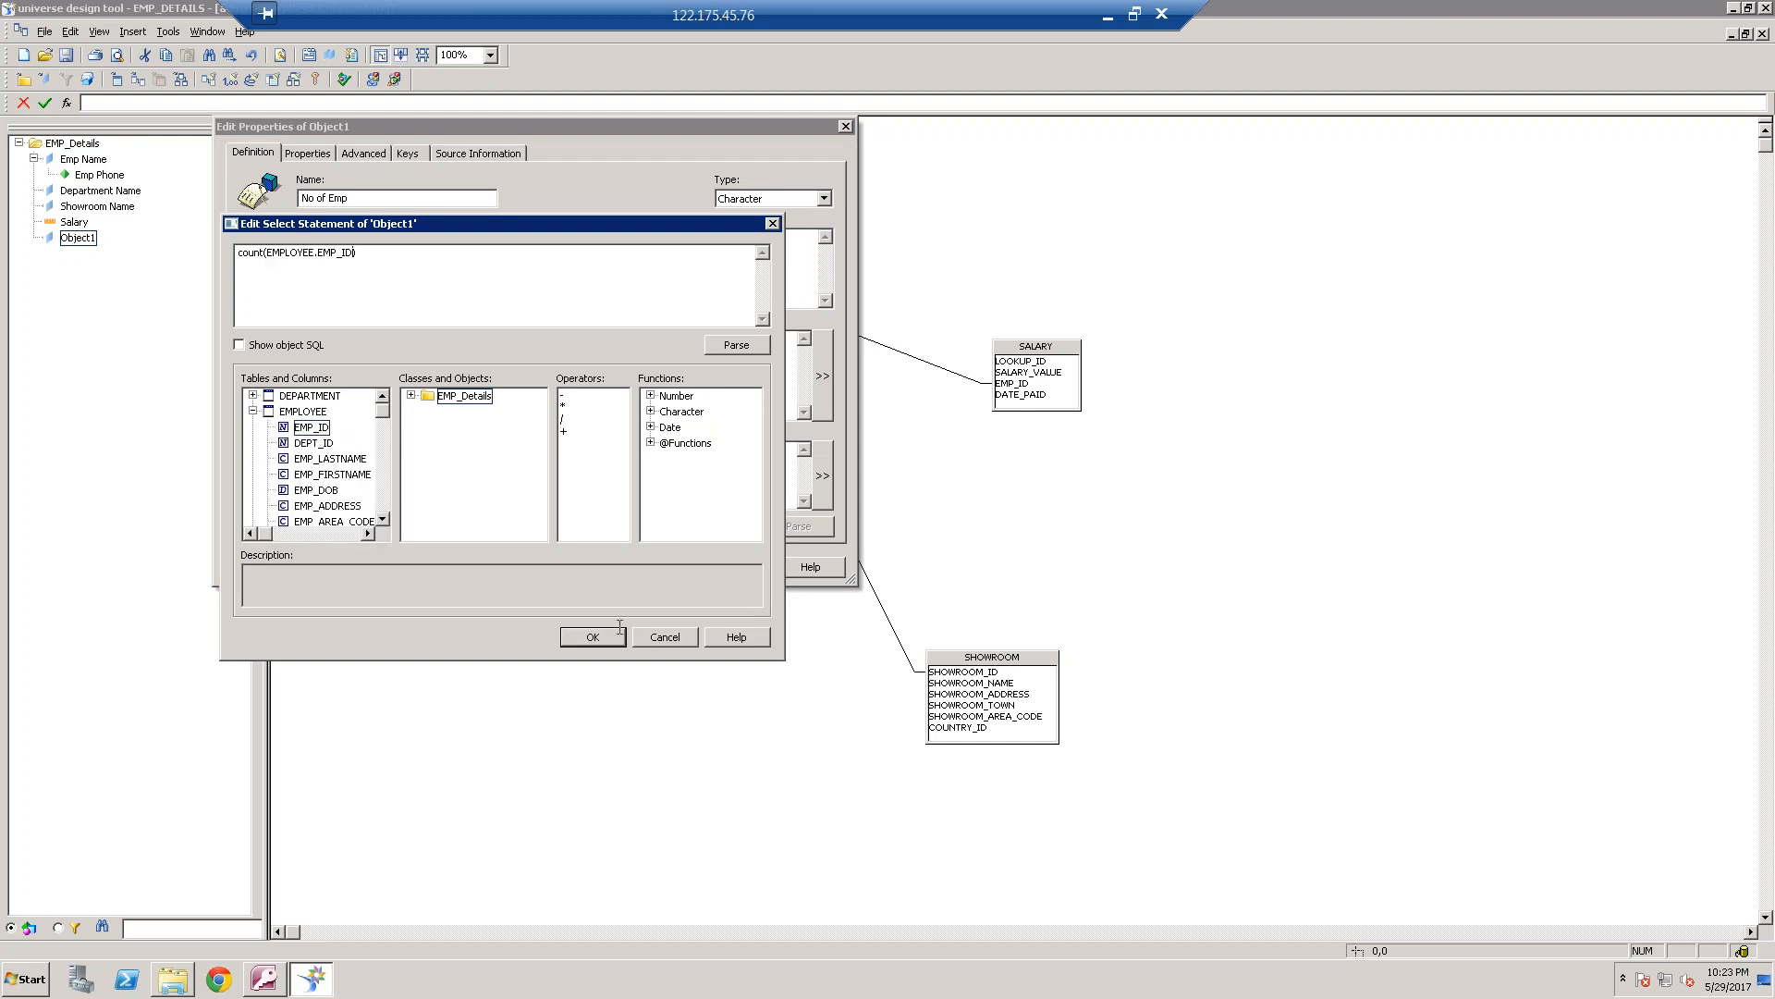
click(593, 636)
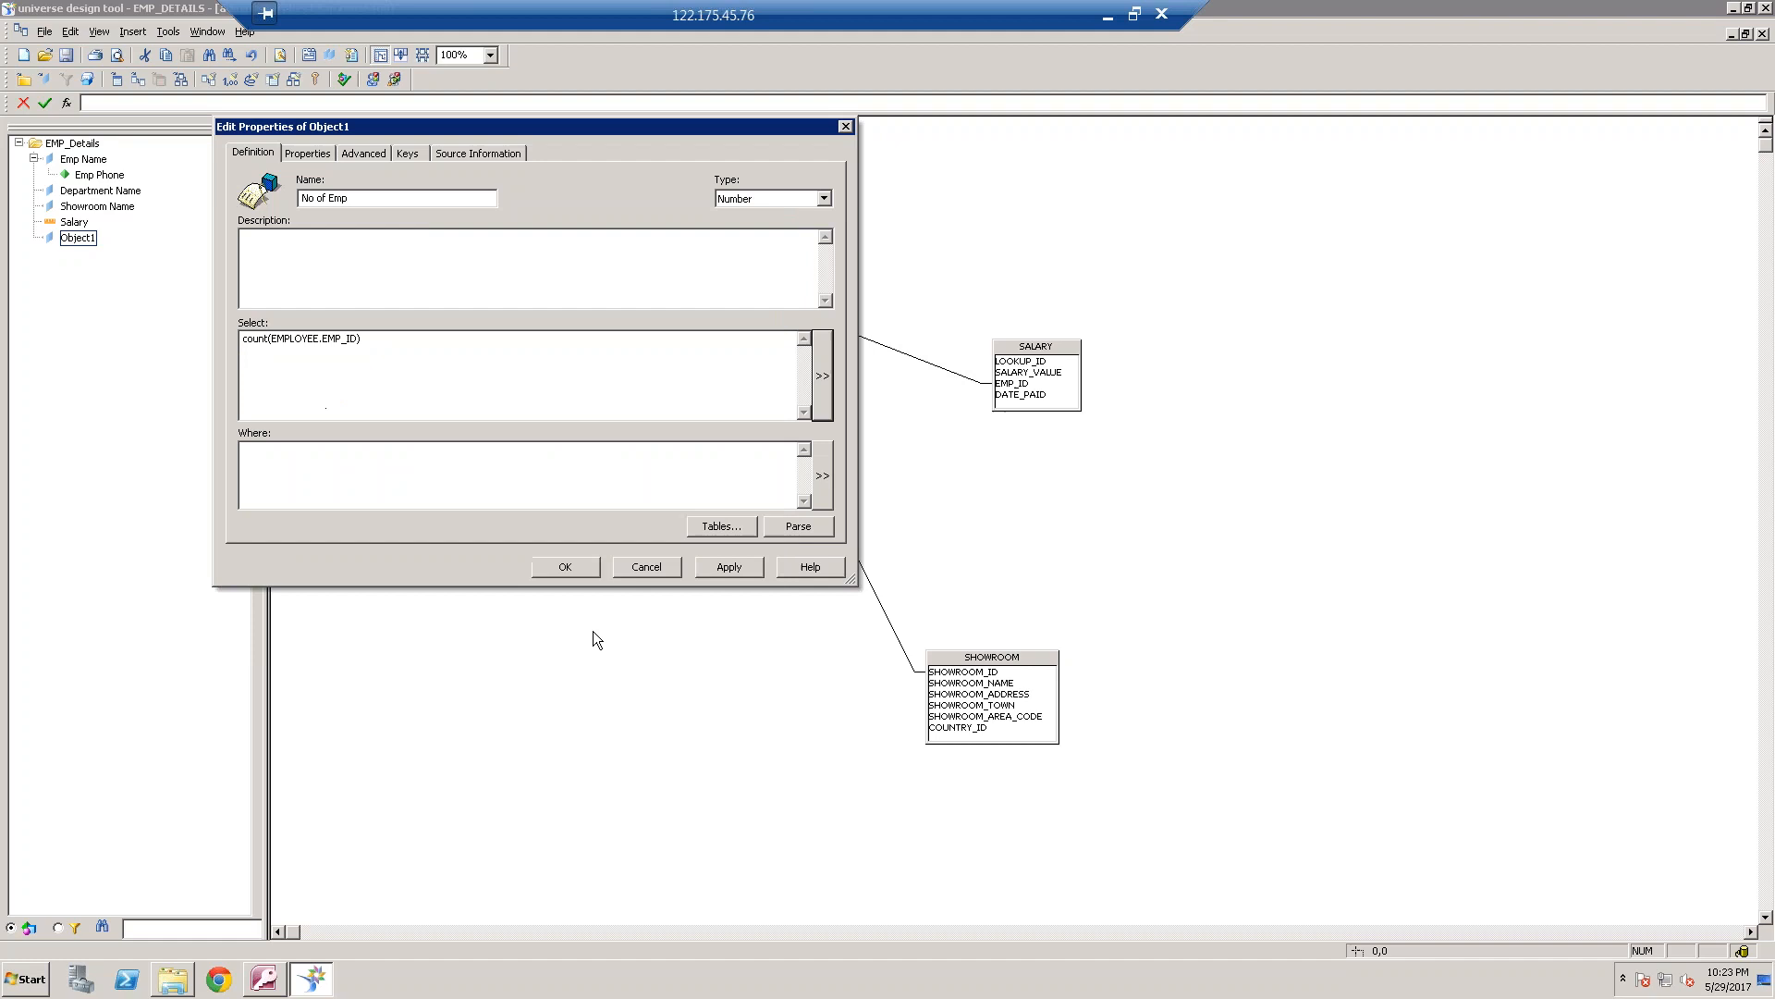
click(572, 566)
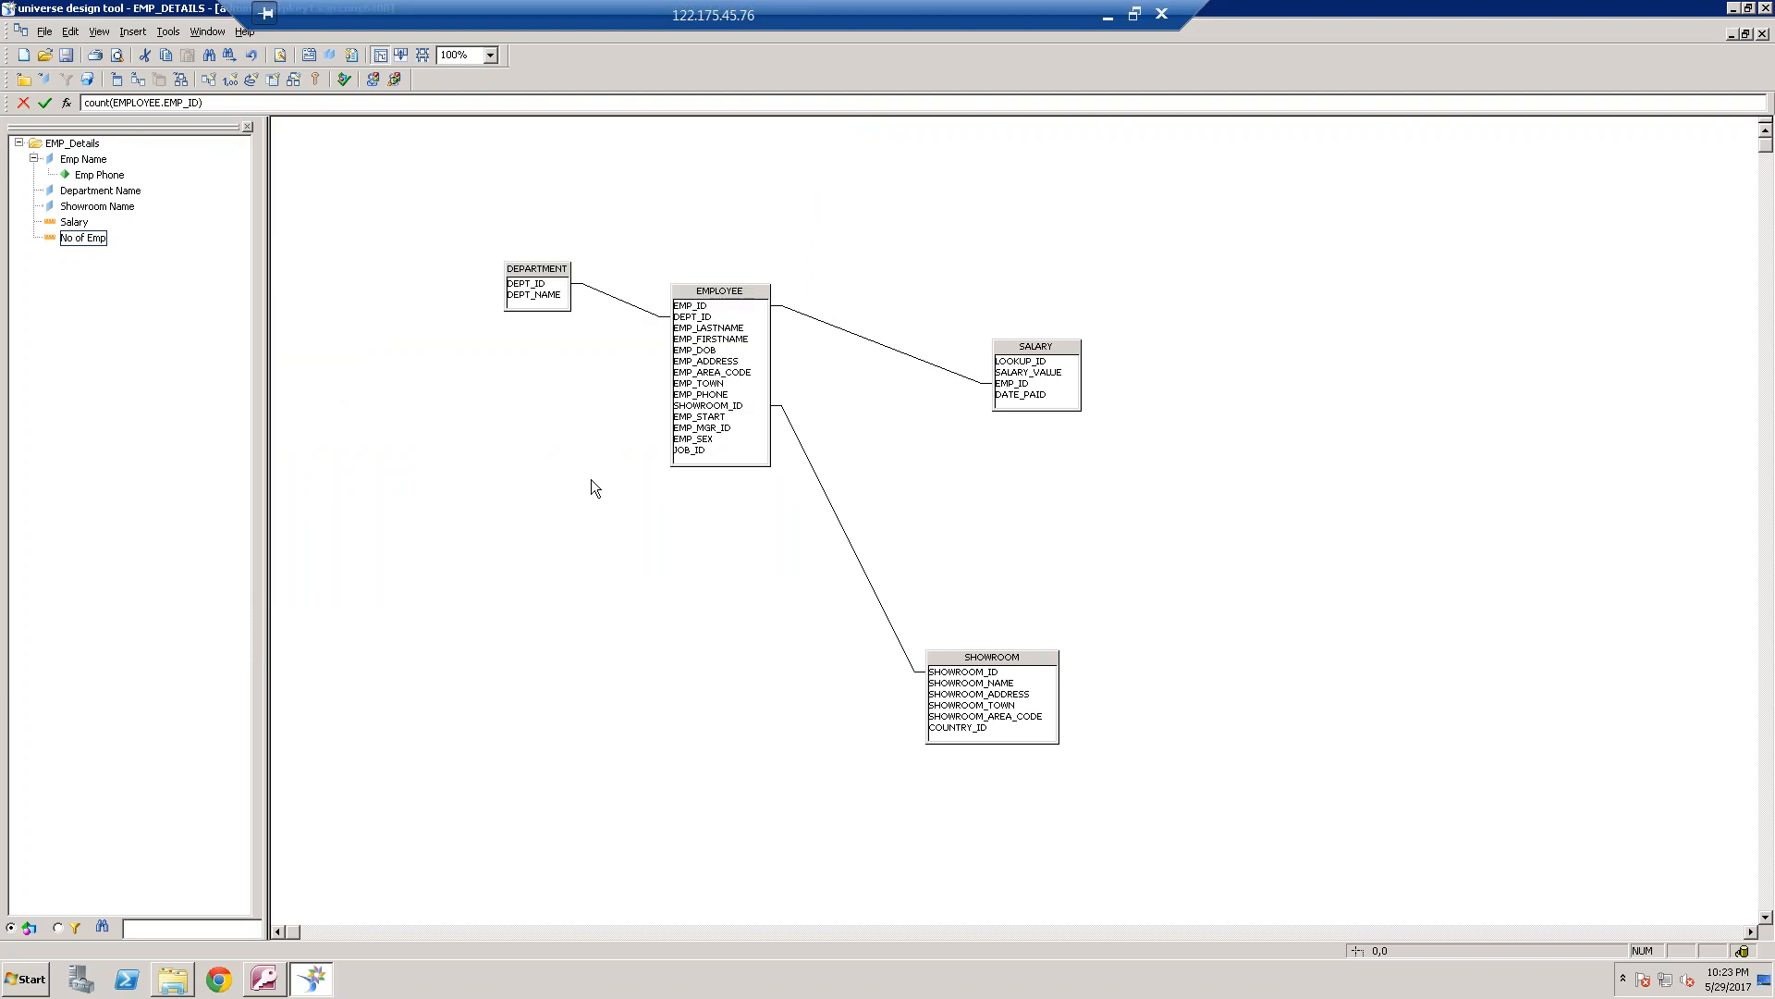
Check the outlined reports in Paint, and try to save the universe as EMP_DETAILS.unv, replacing the existing file
click(1107, 16)
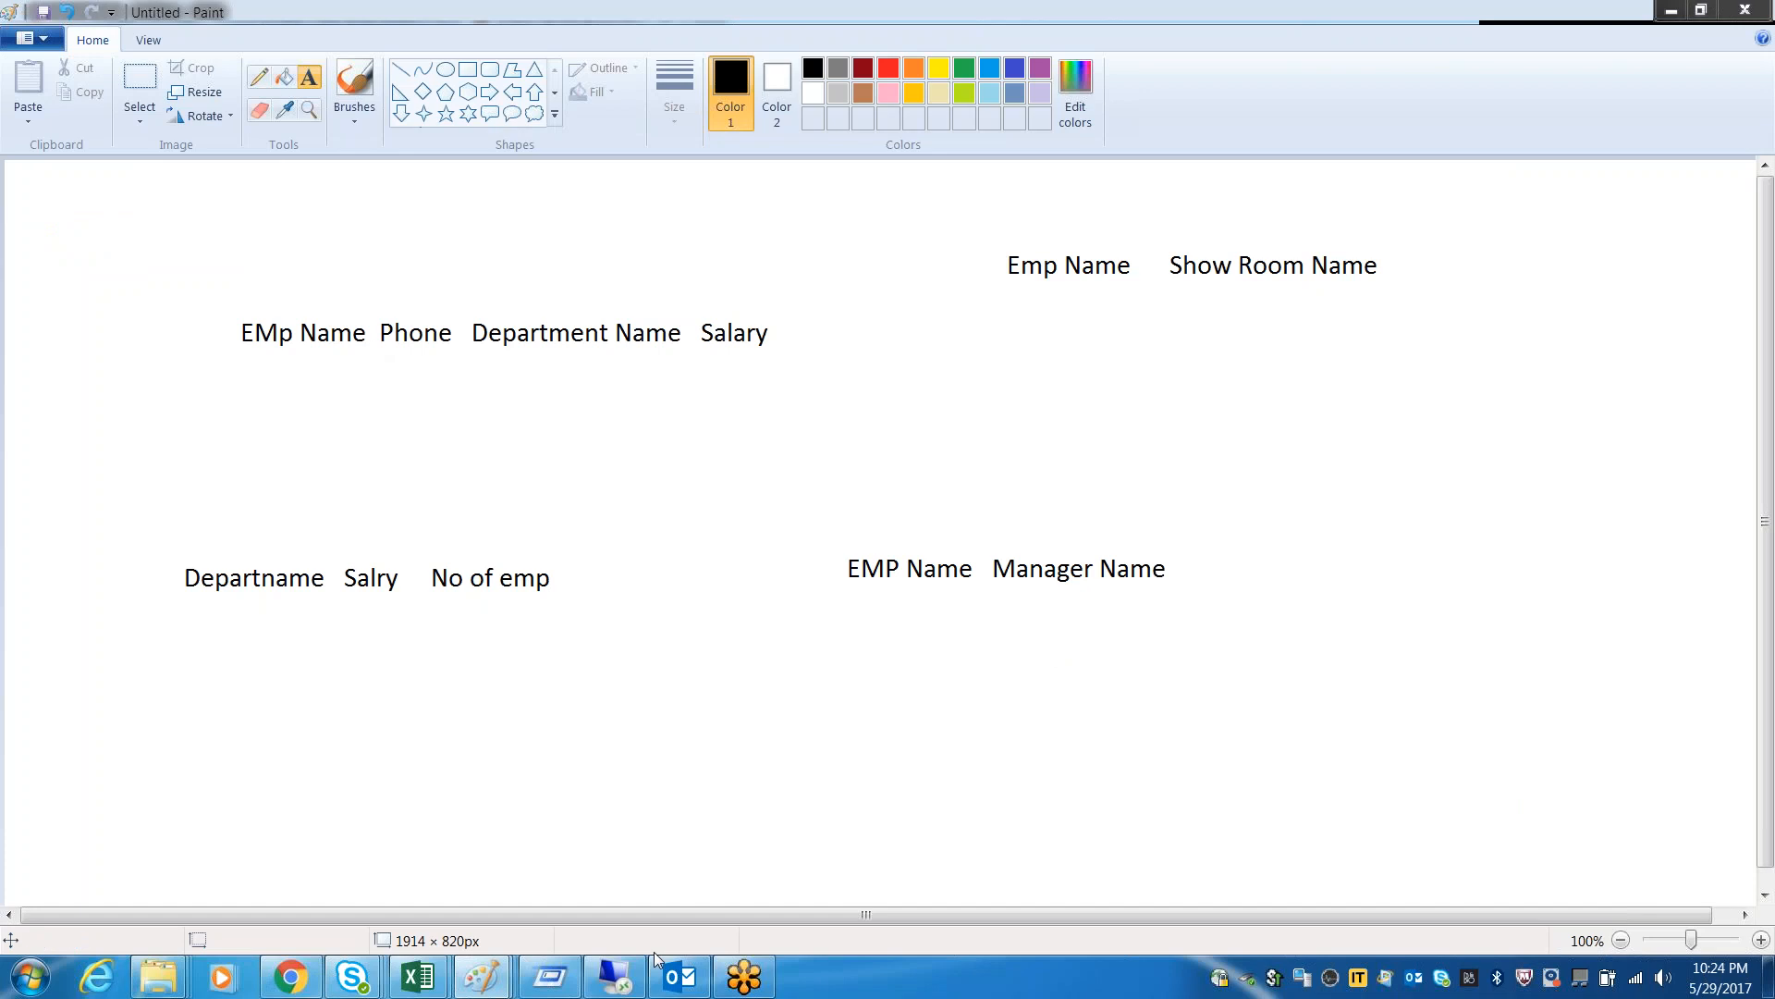
click(615, 980)
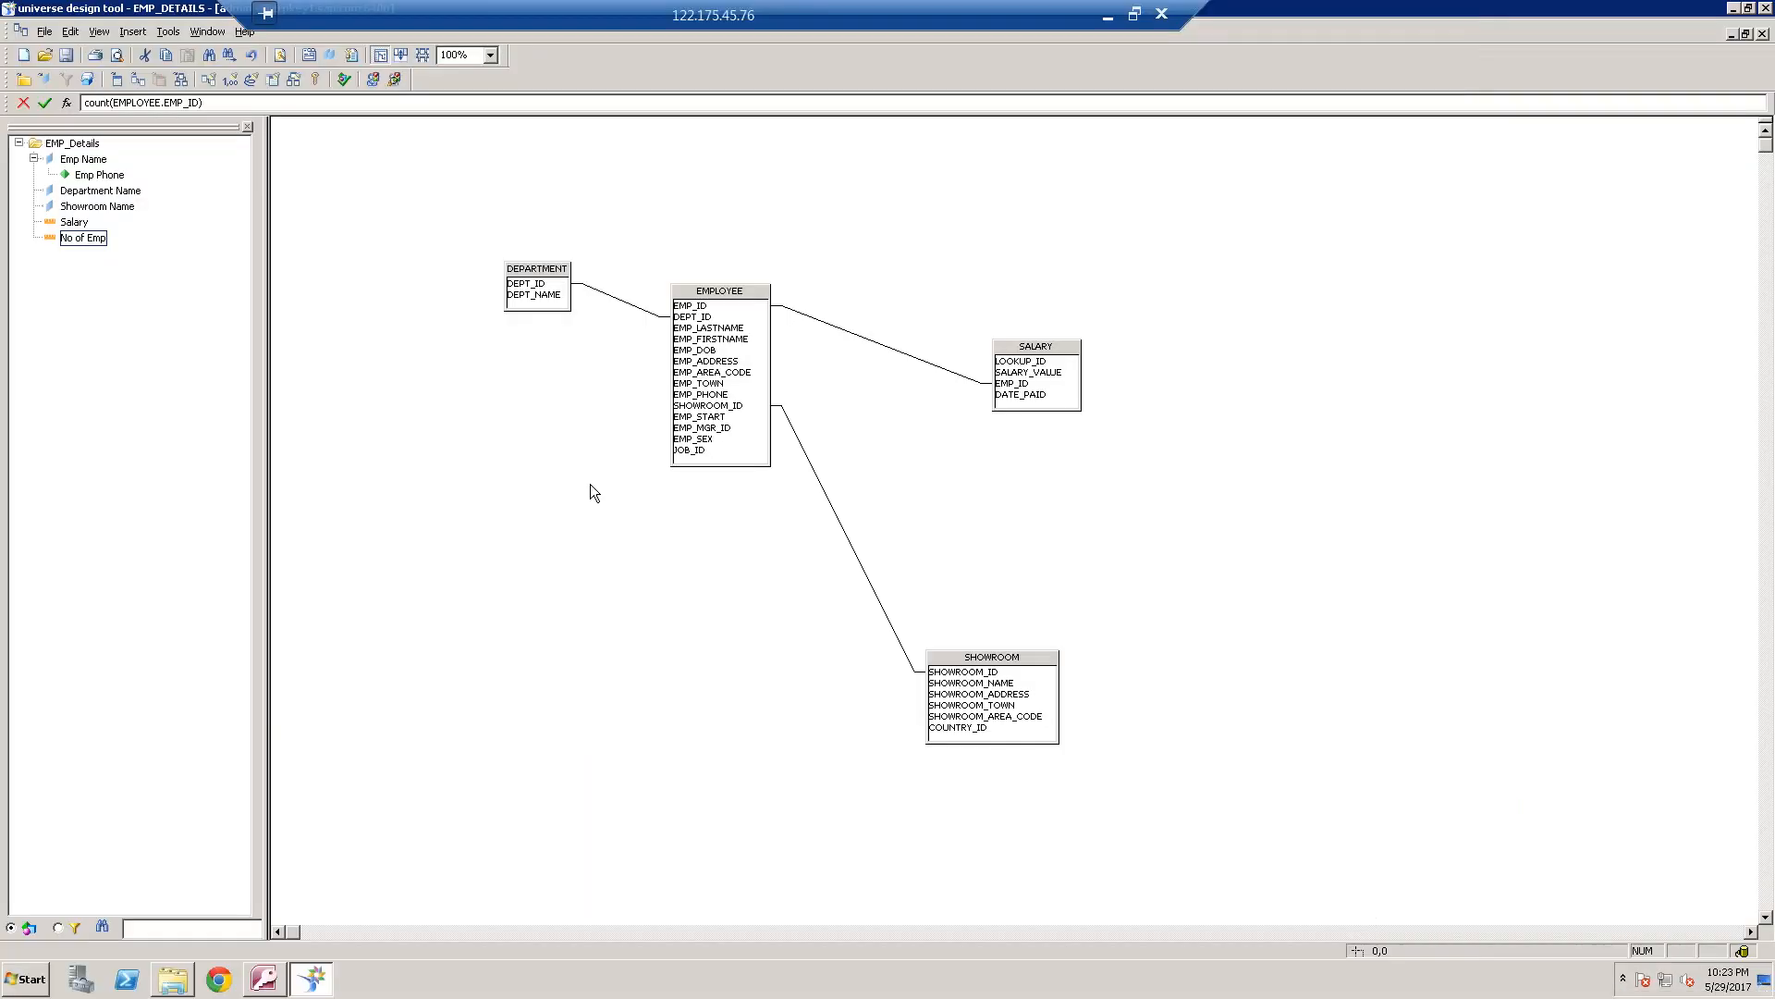
click(66, 56)
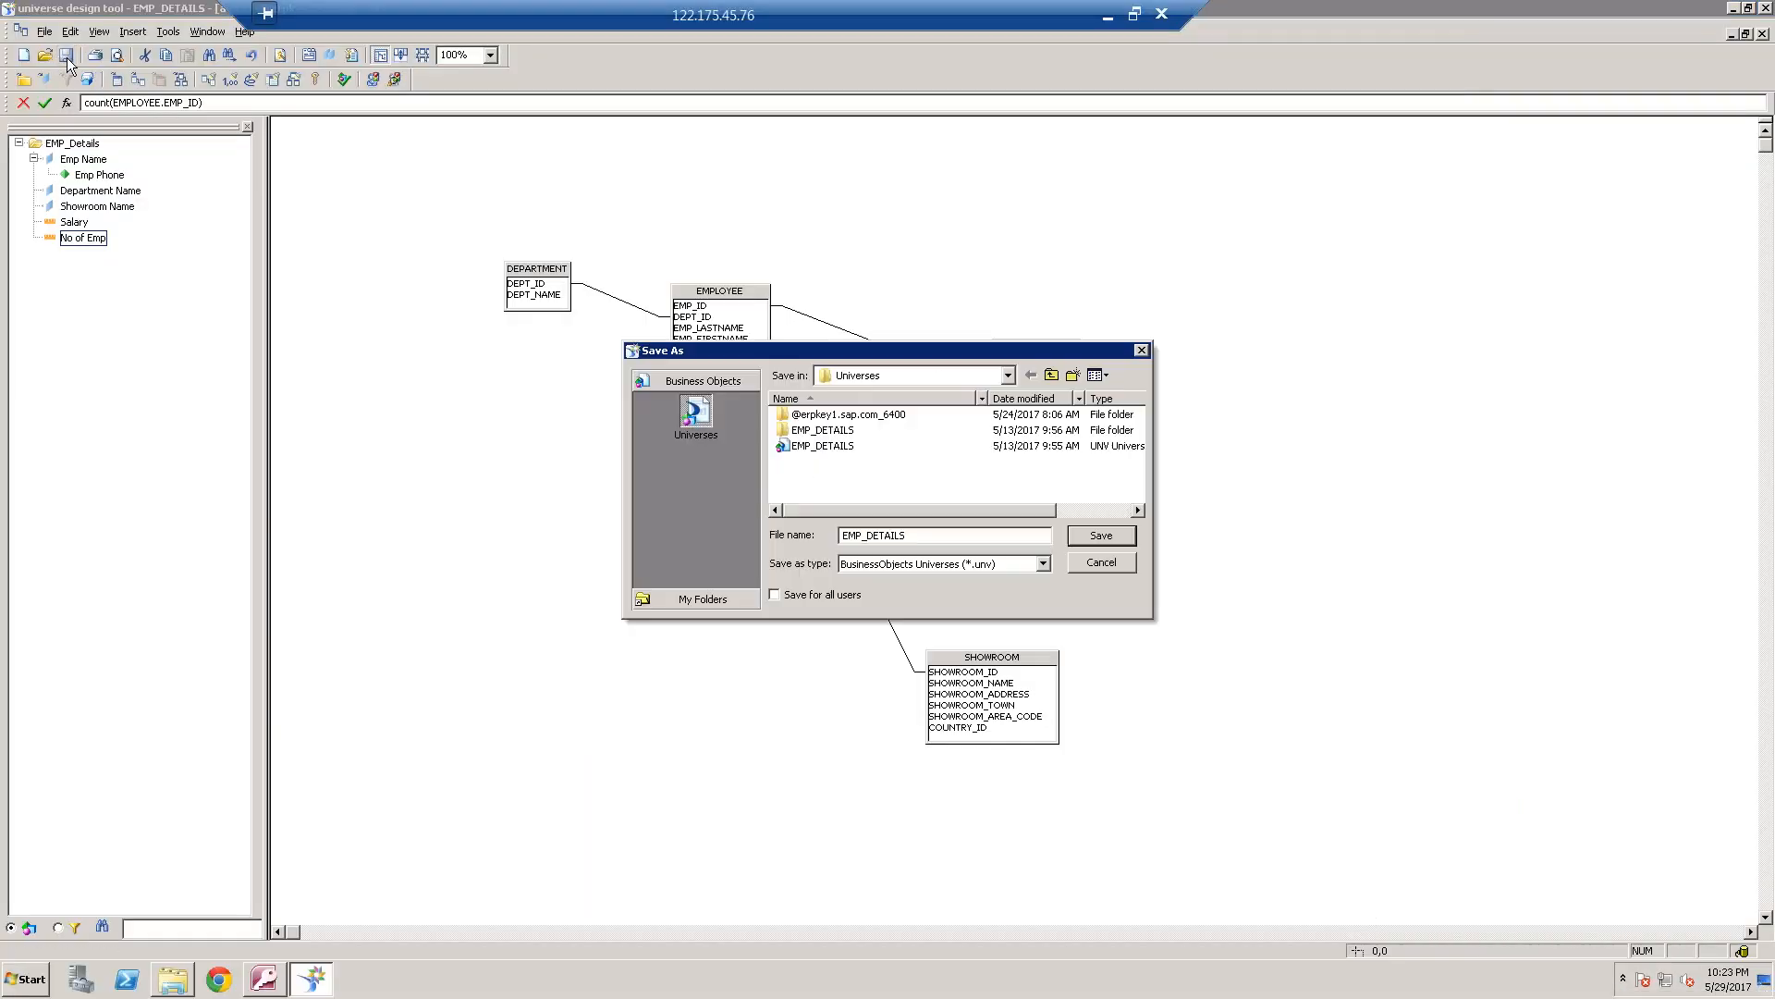
click(1100, 537)
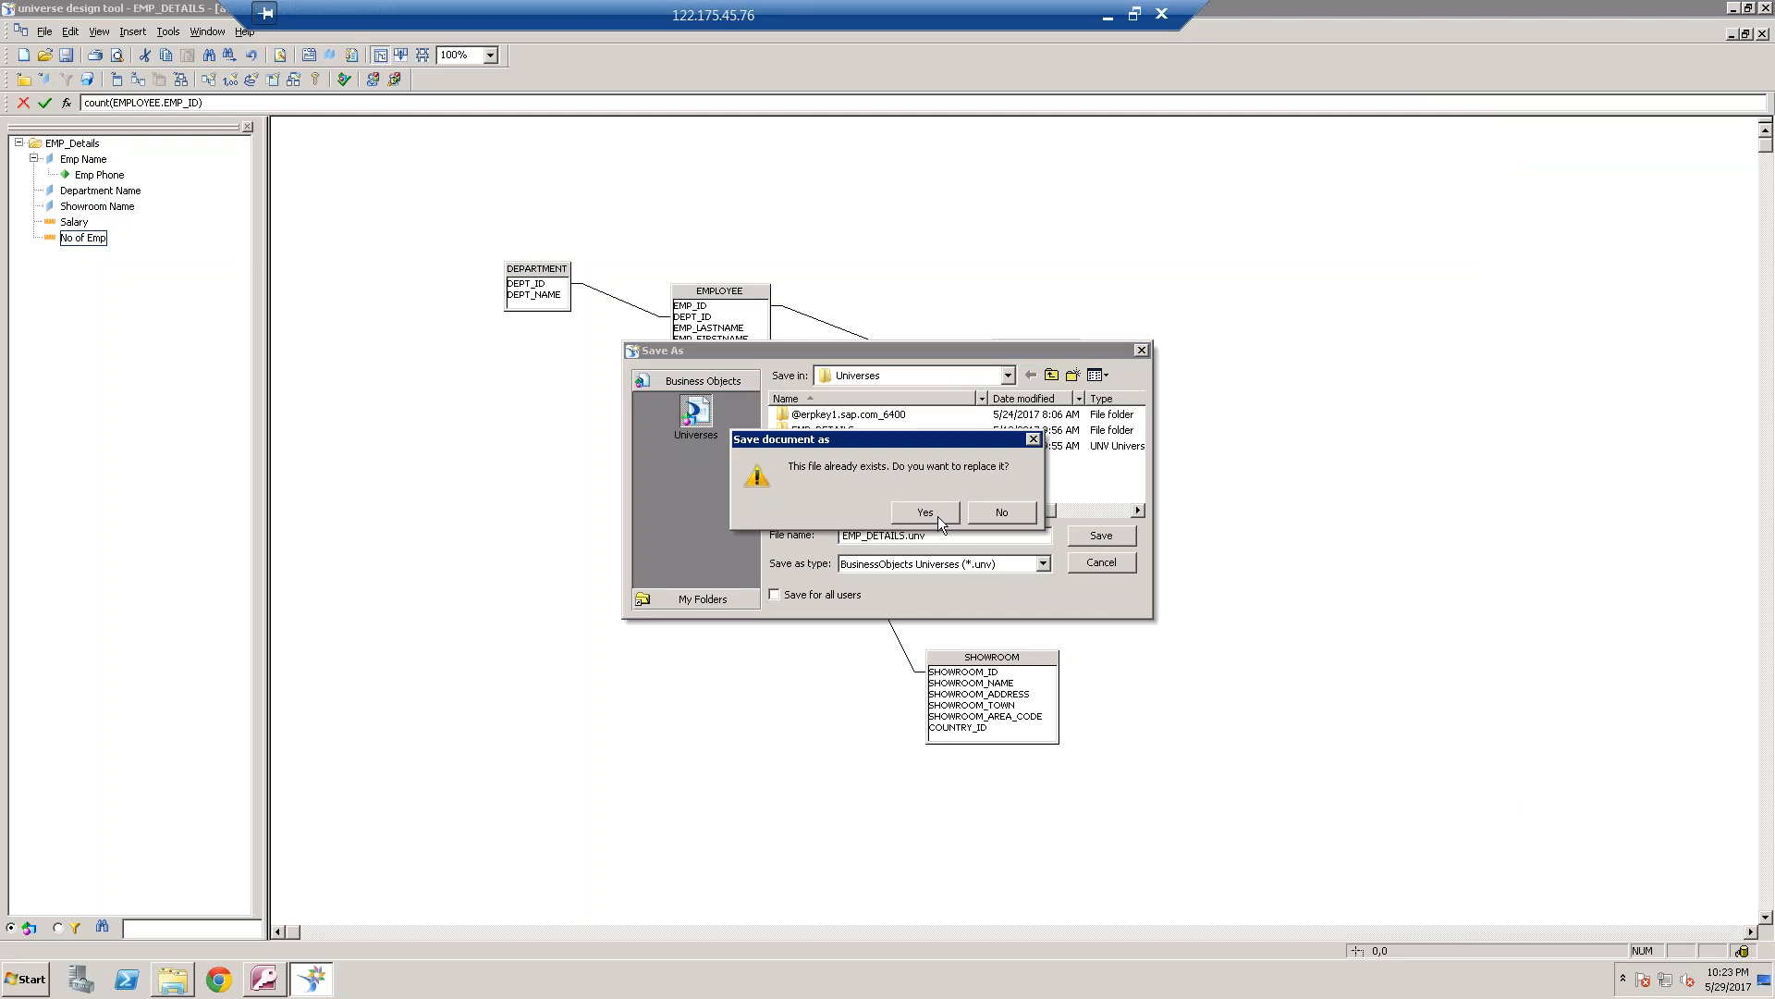
click(1006, 514)
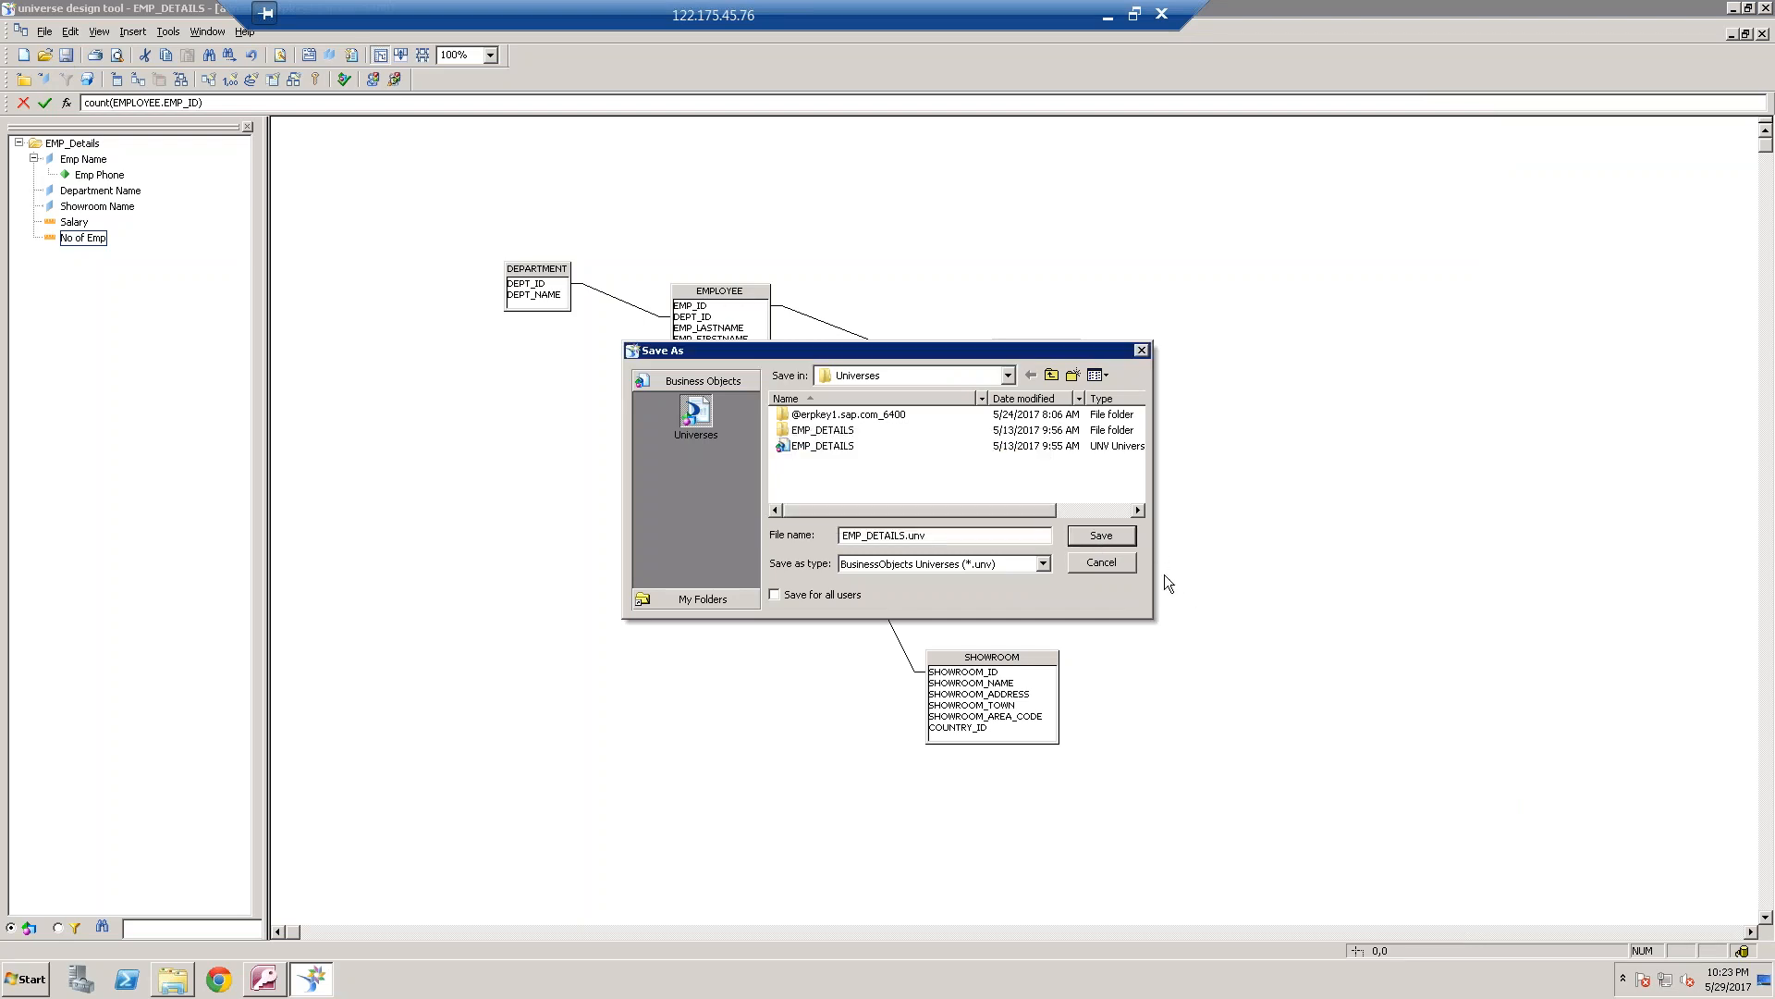
click(1107, 535)
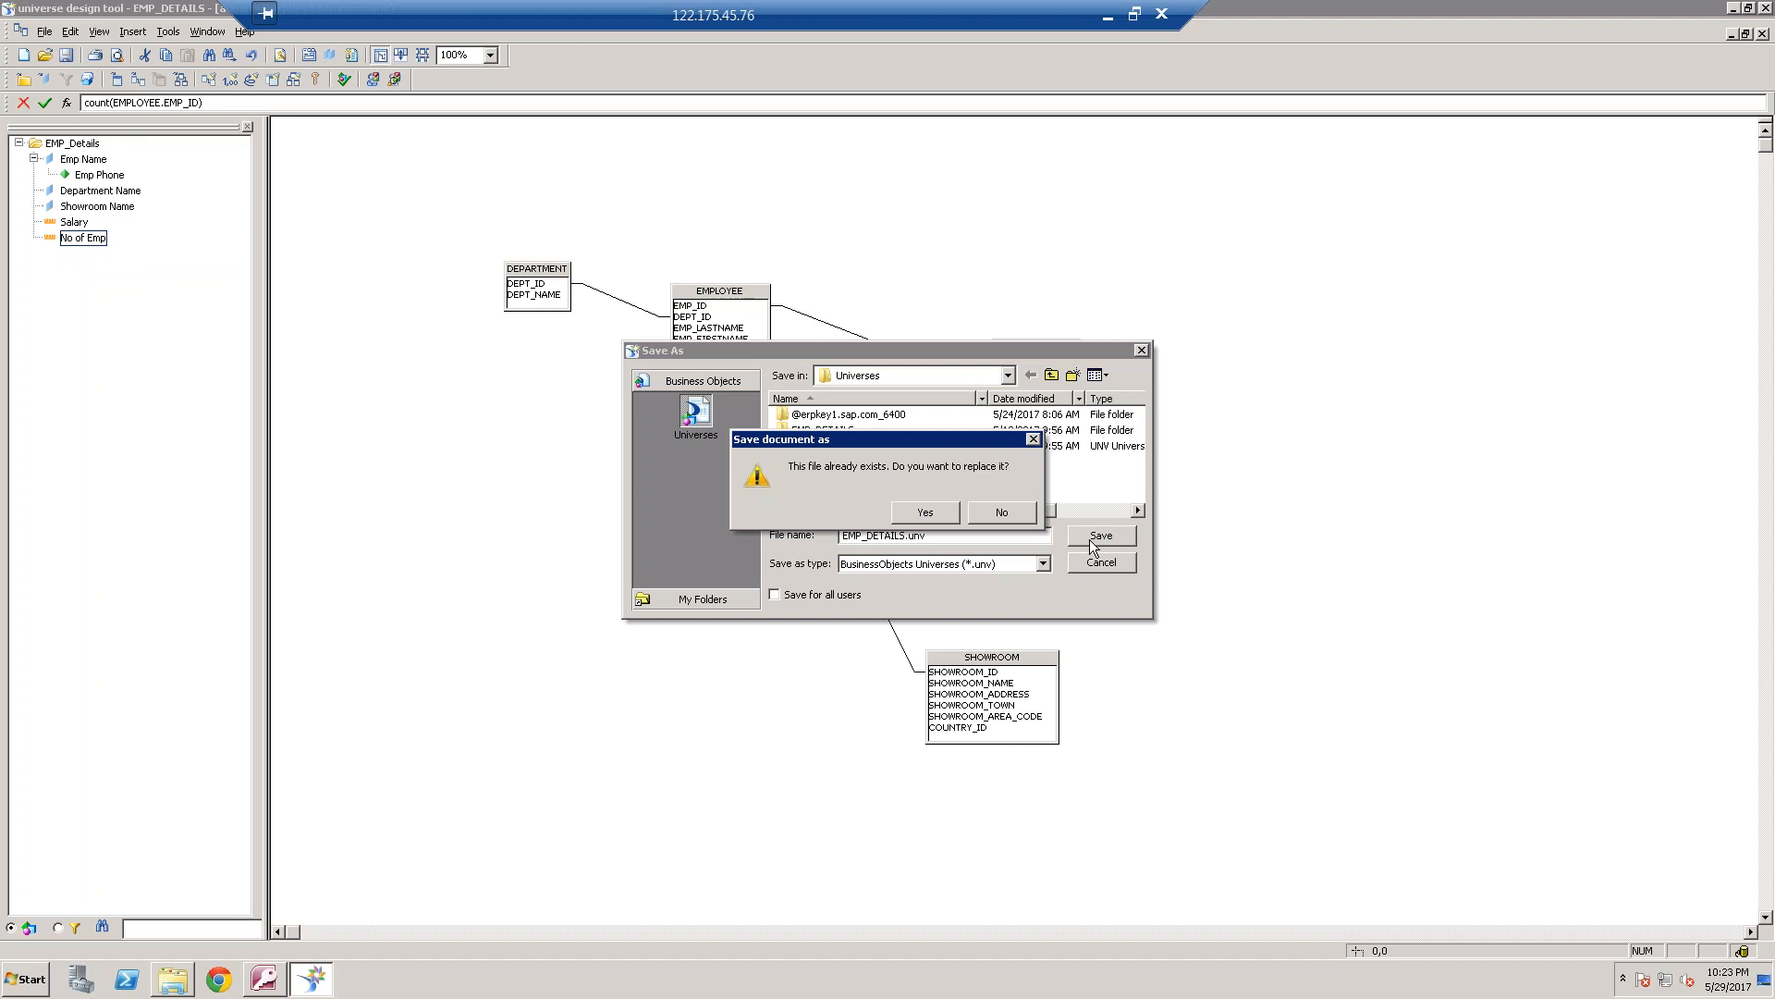
click(936, 512)
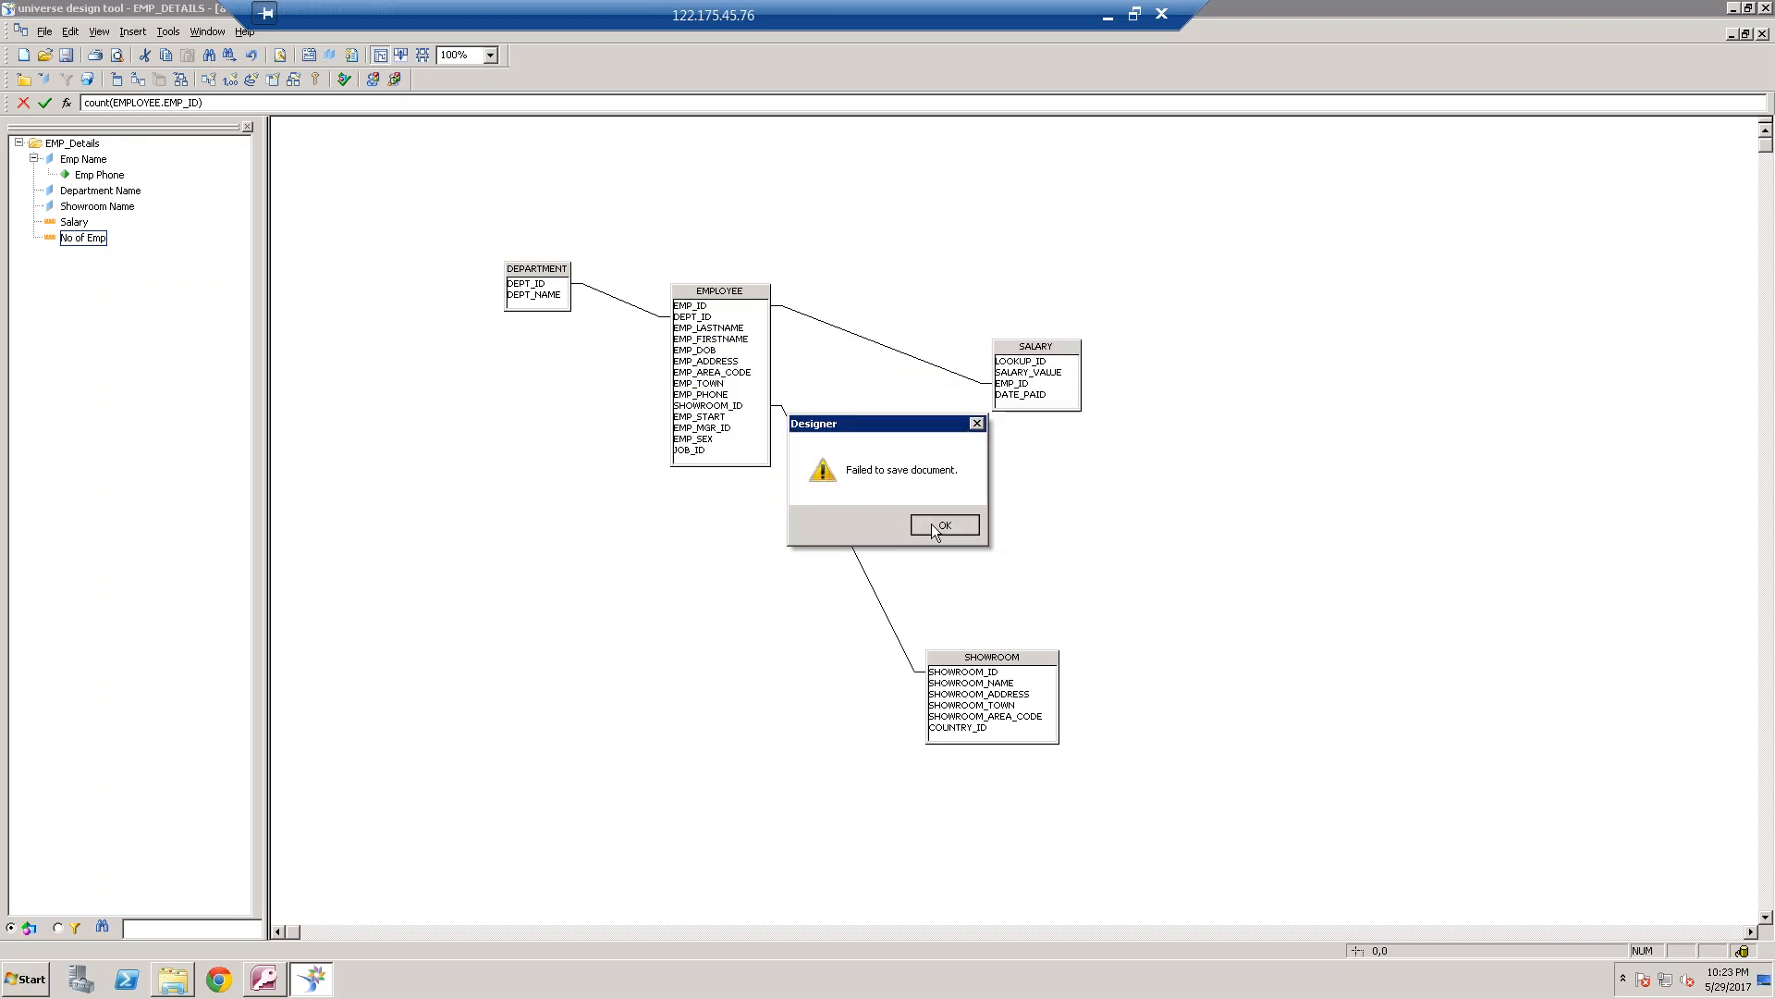
click(932, 523)
Rename the universe to EMP_DETAILS_May2017 in its parameters and save it under that file name
click(45, 31)
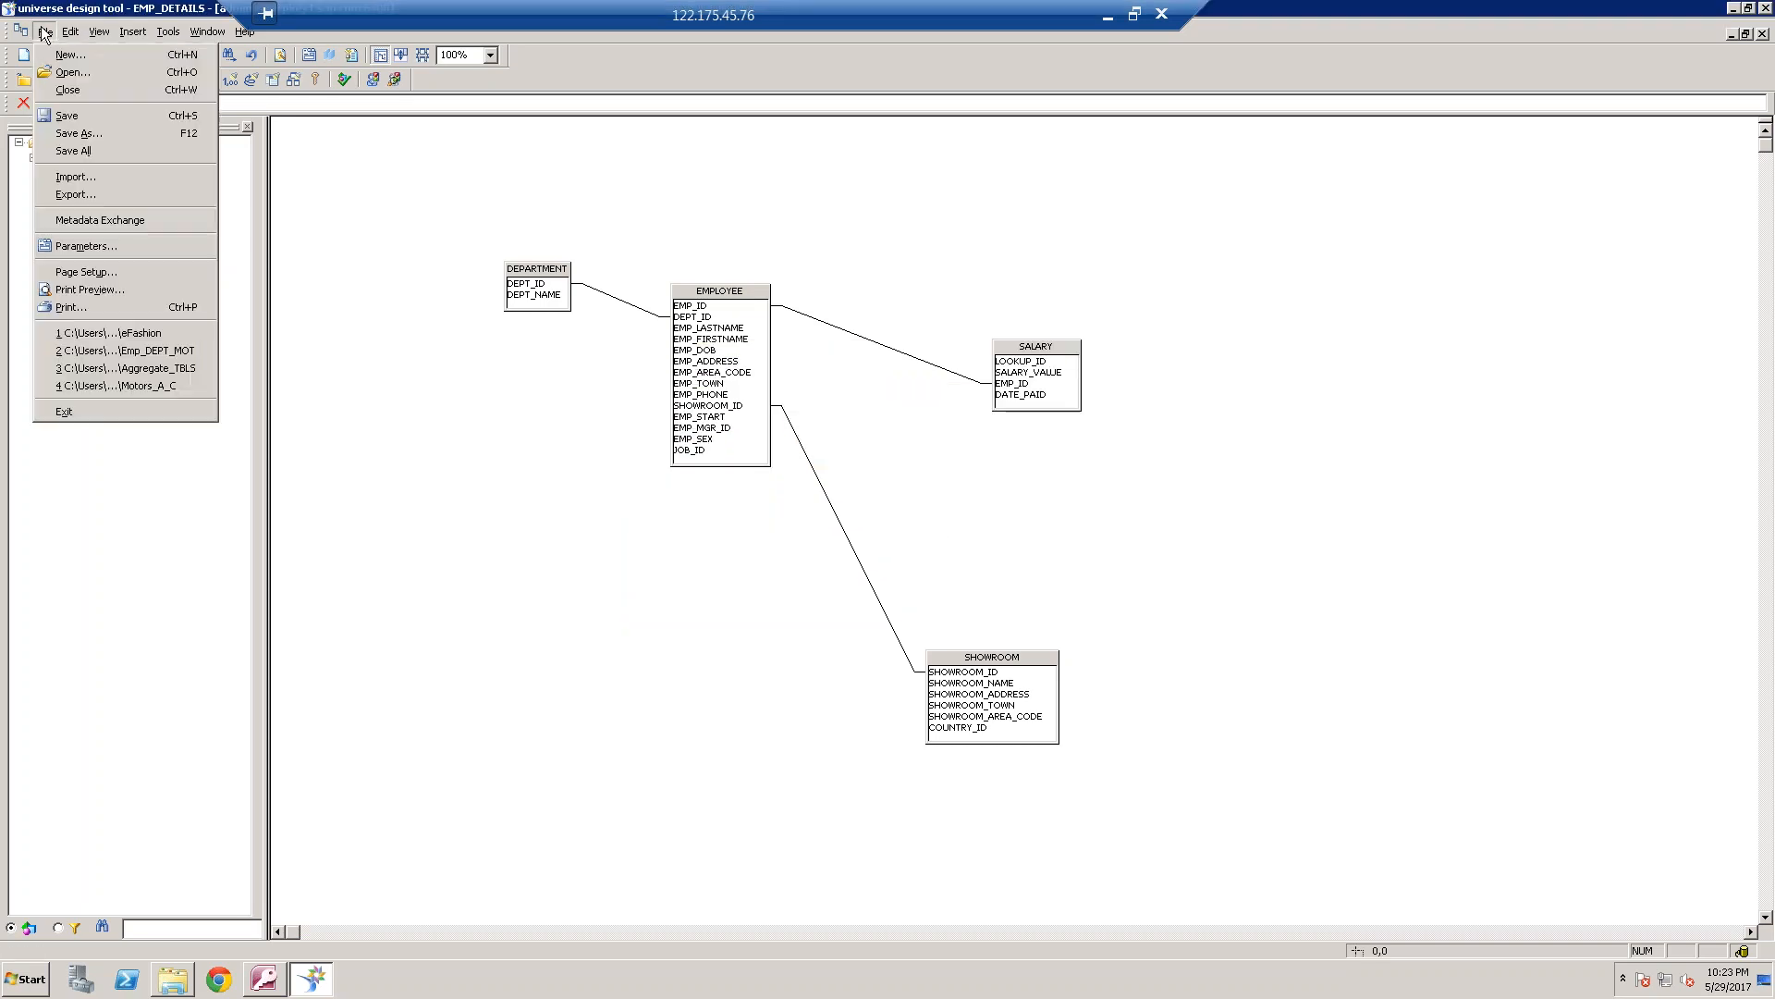
click(116, 245)
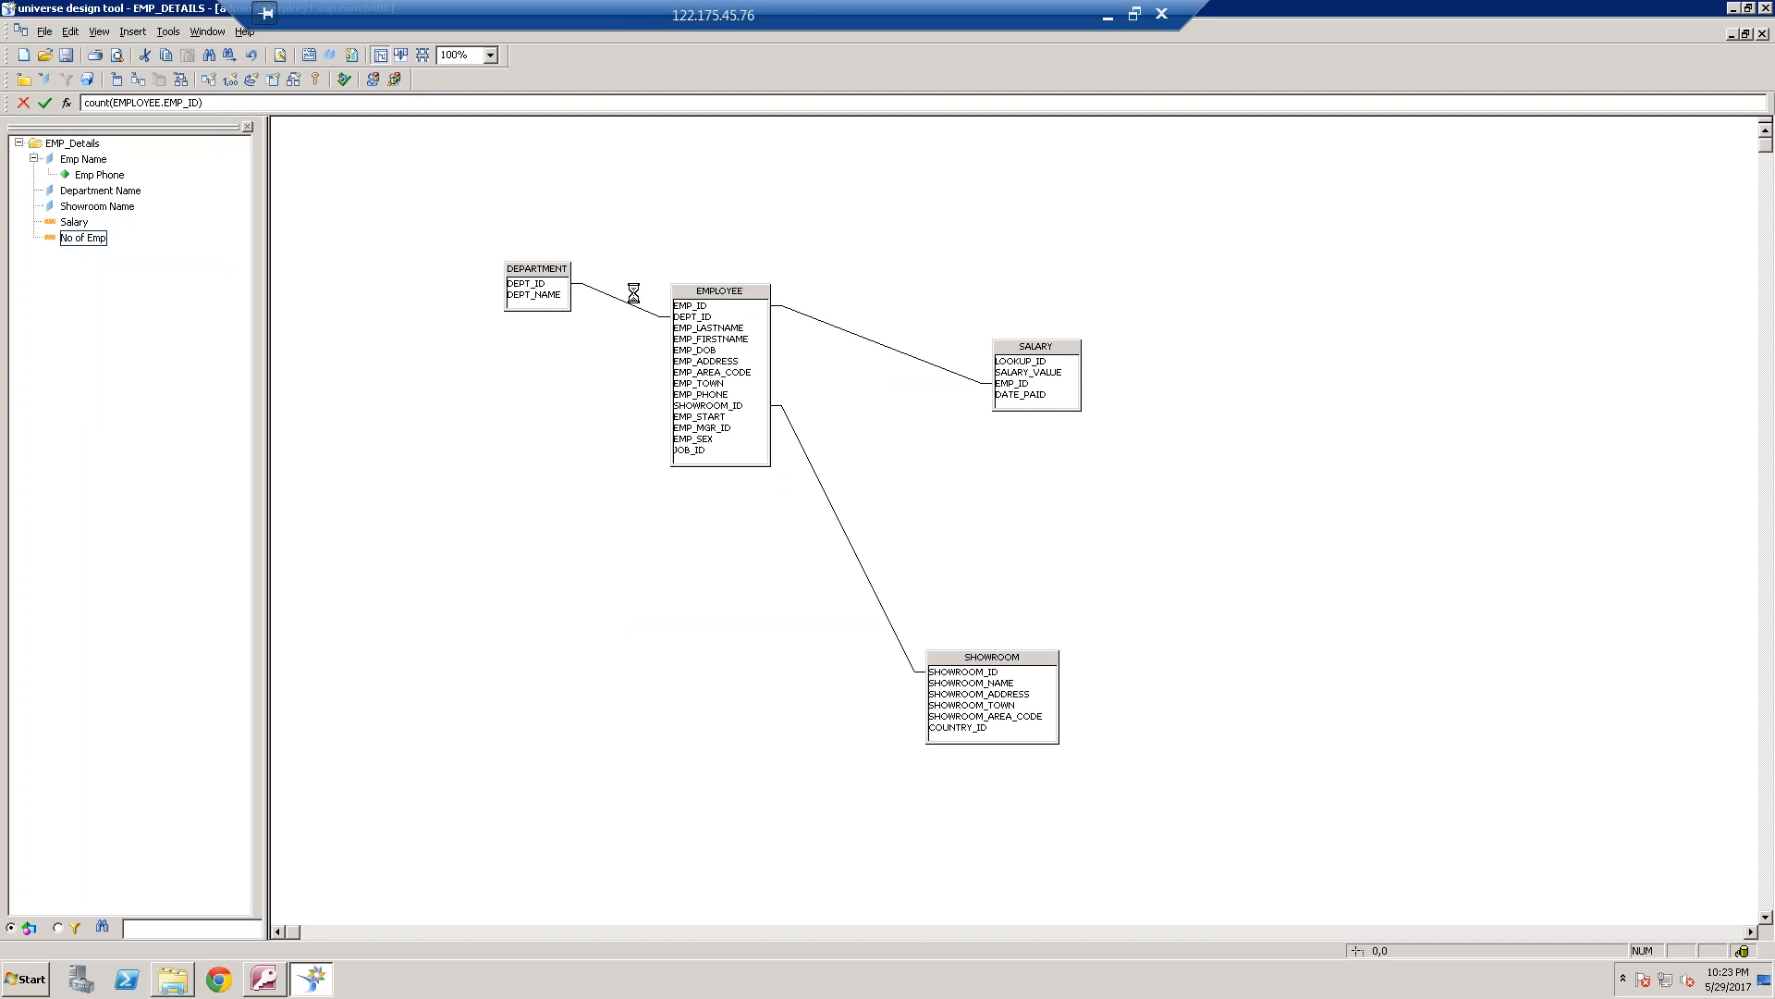
click(588, 294)
text(_May2017)
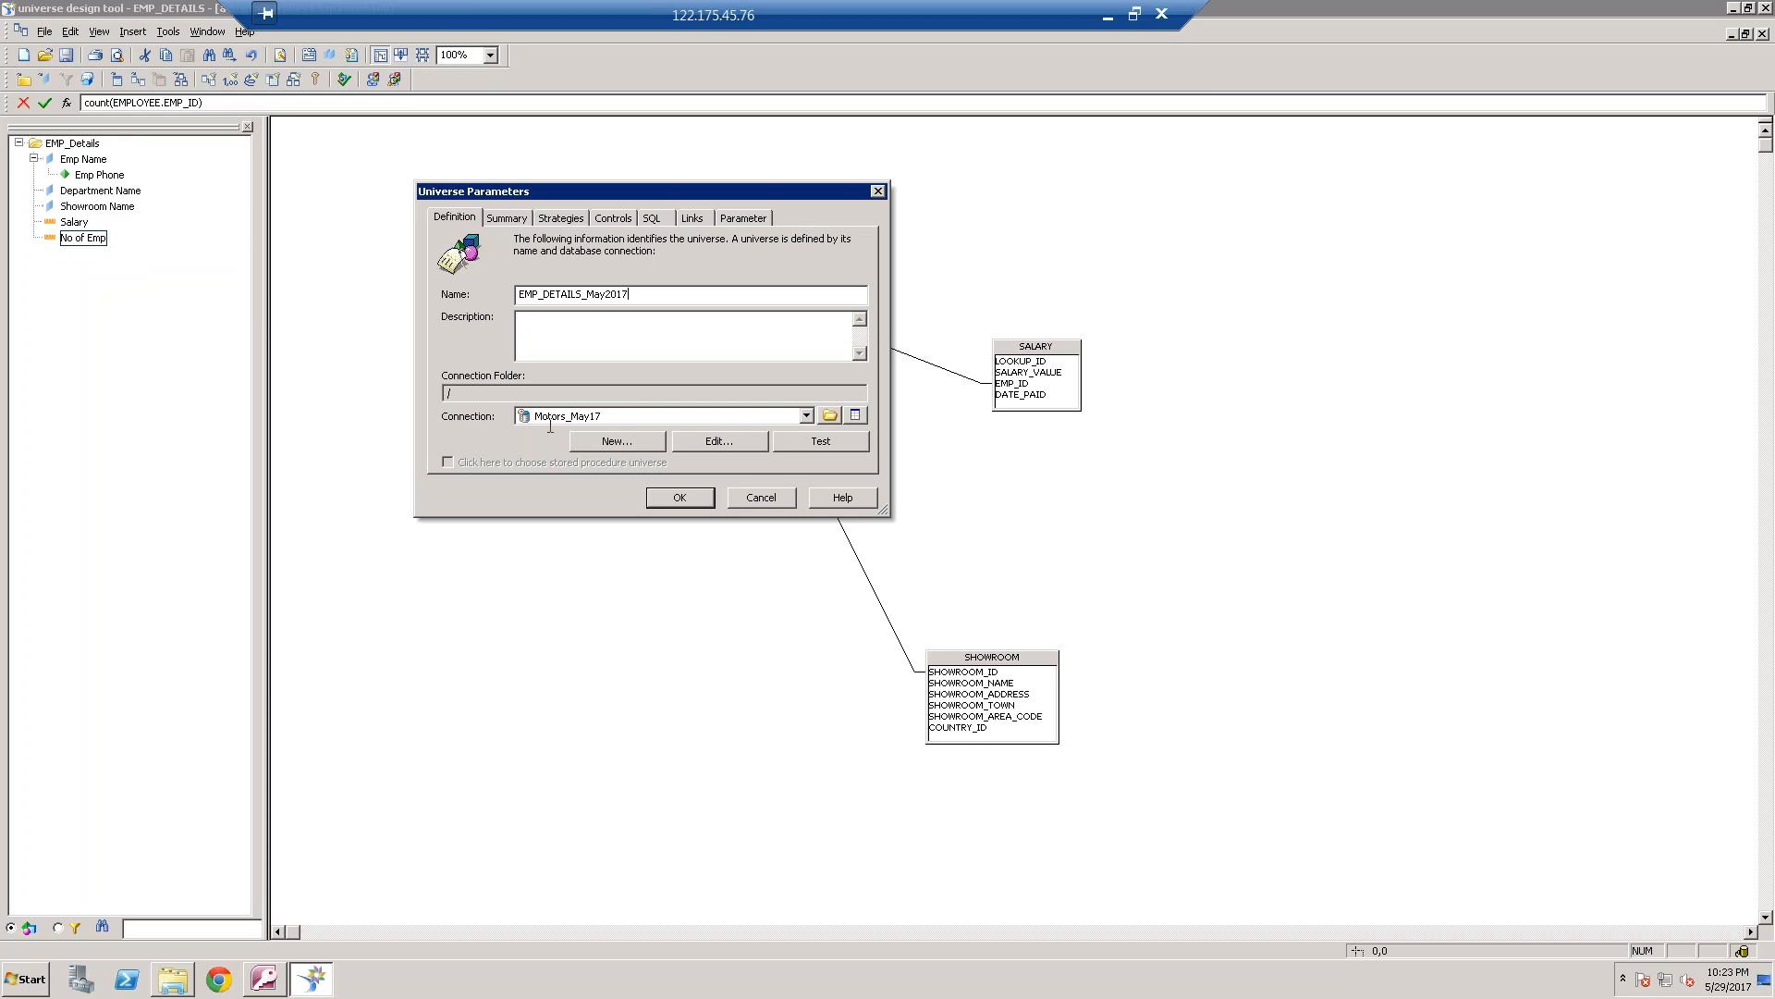
key(Return)
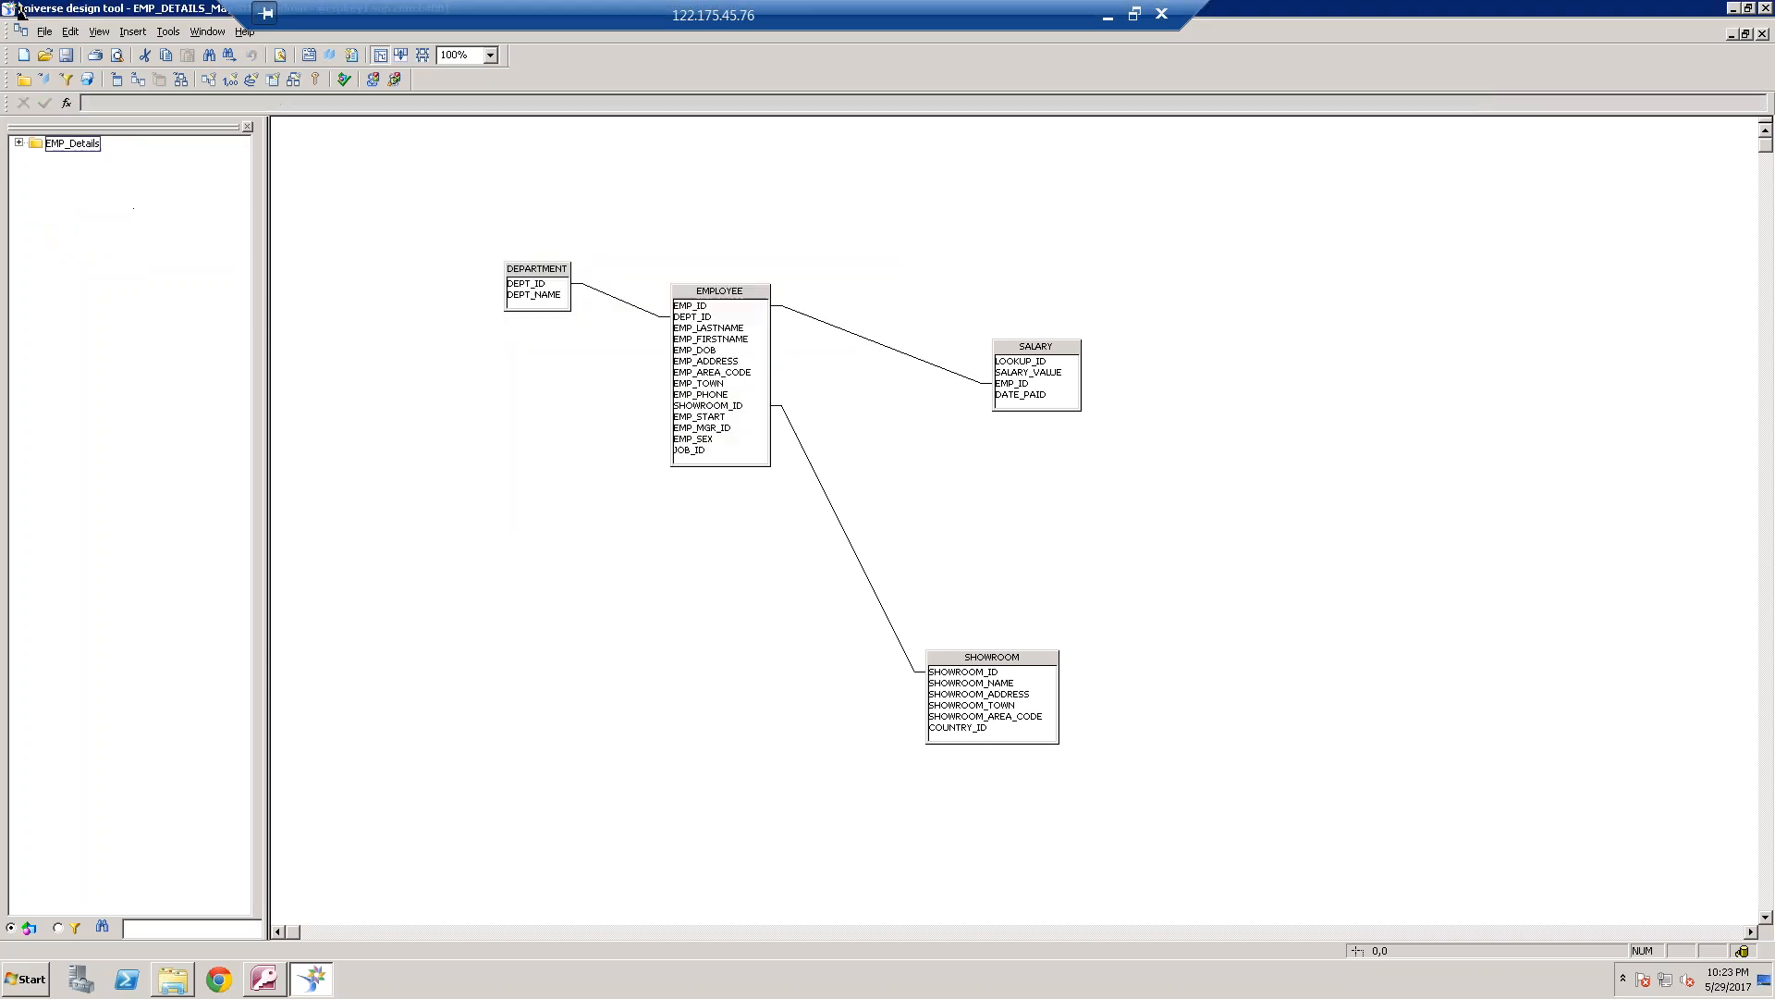
click(72, 59)
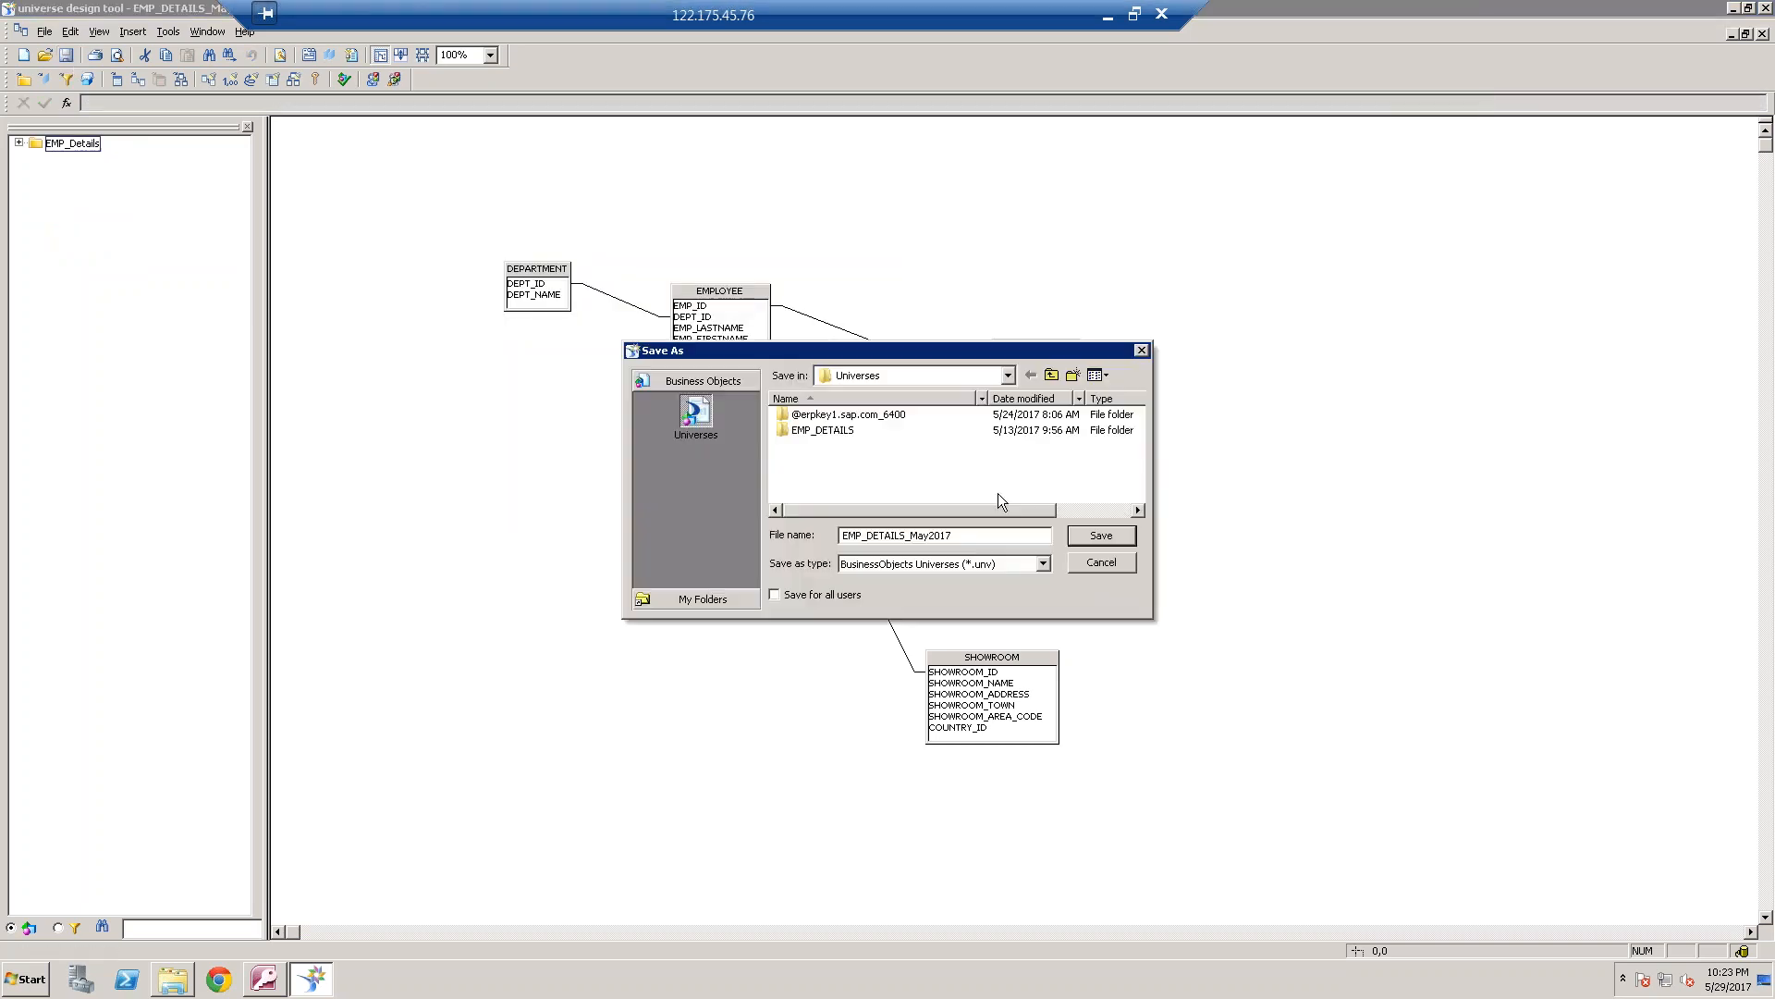
click(1100, 534)
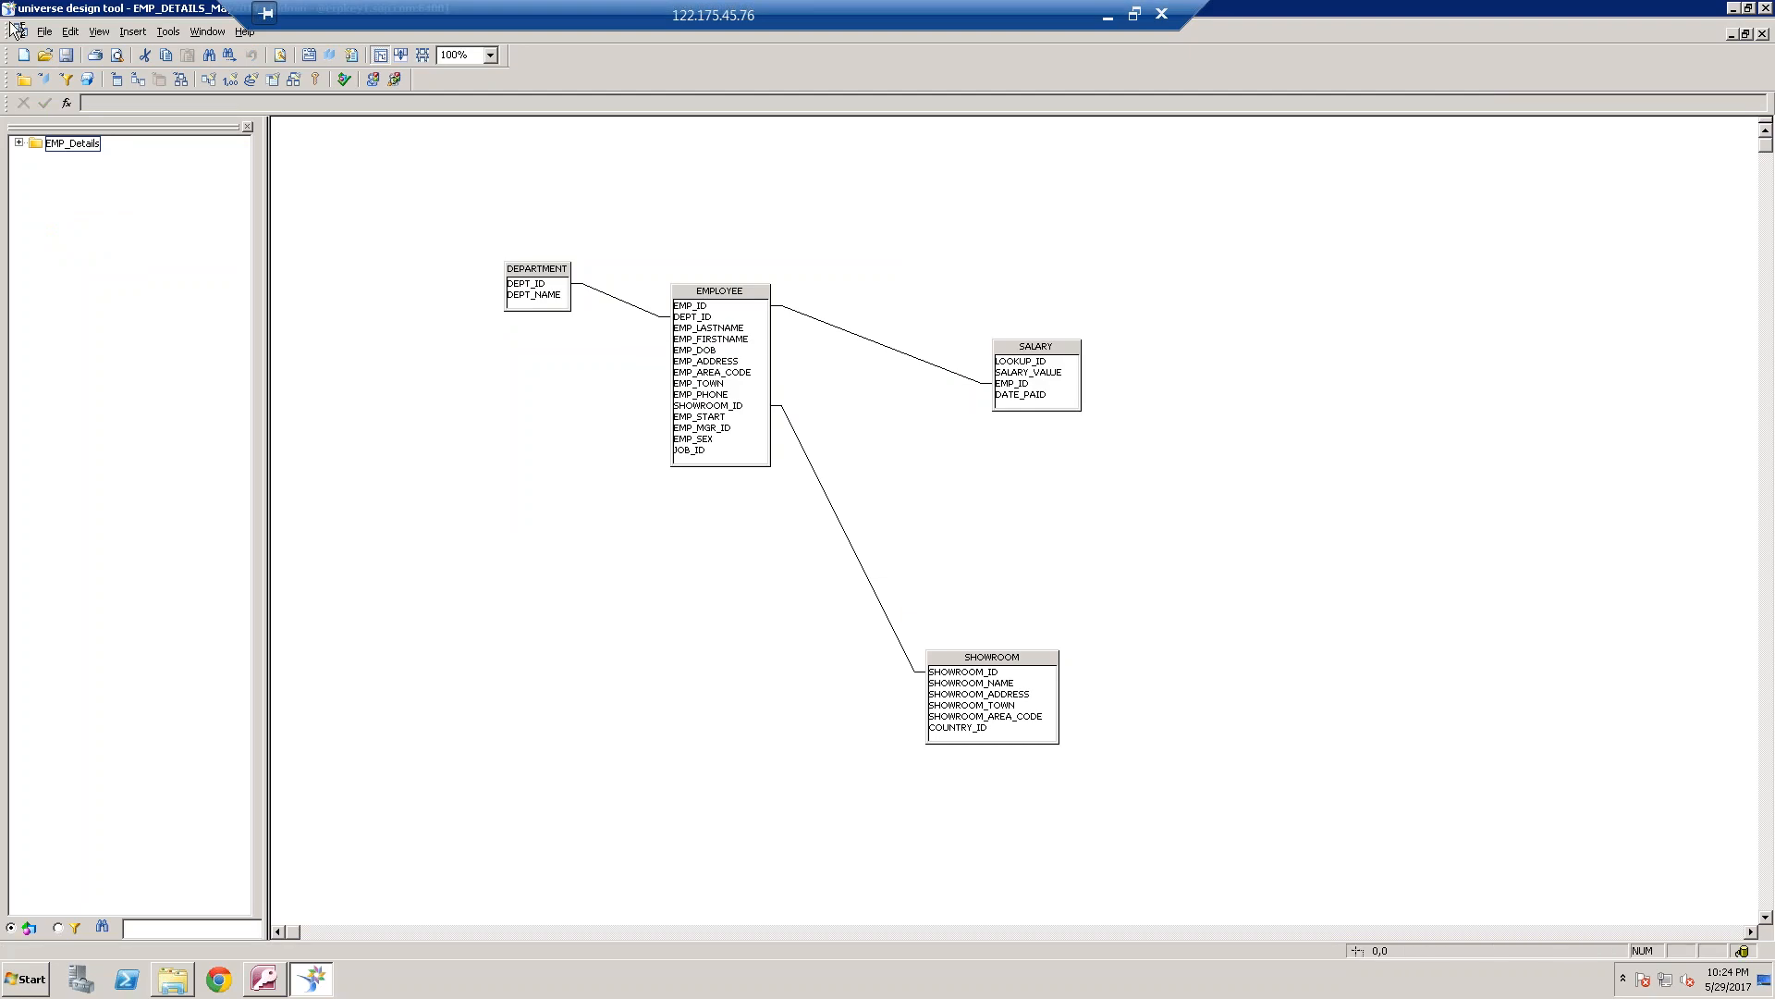
Export the EMP_DETAILS_May2017 universe to the repository
click(39, 35)
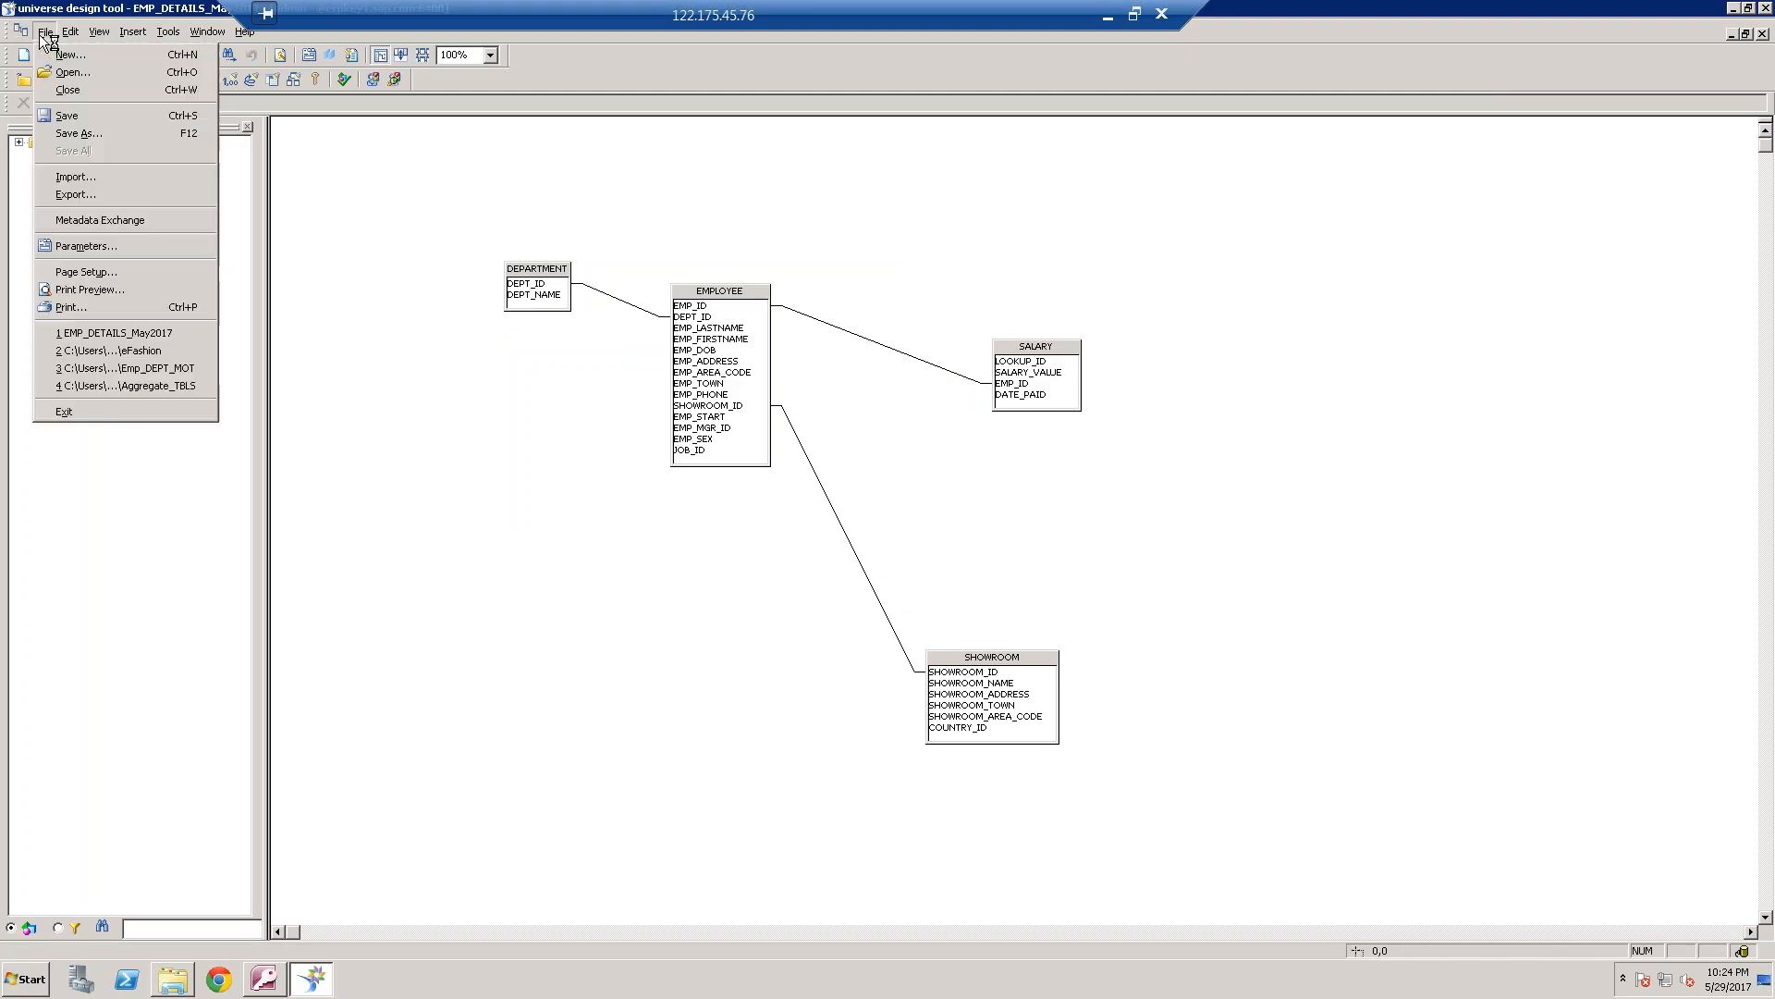
click(109, 196)
click(726, 568)
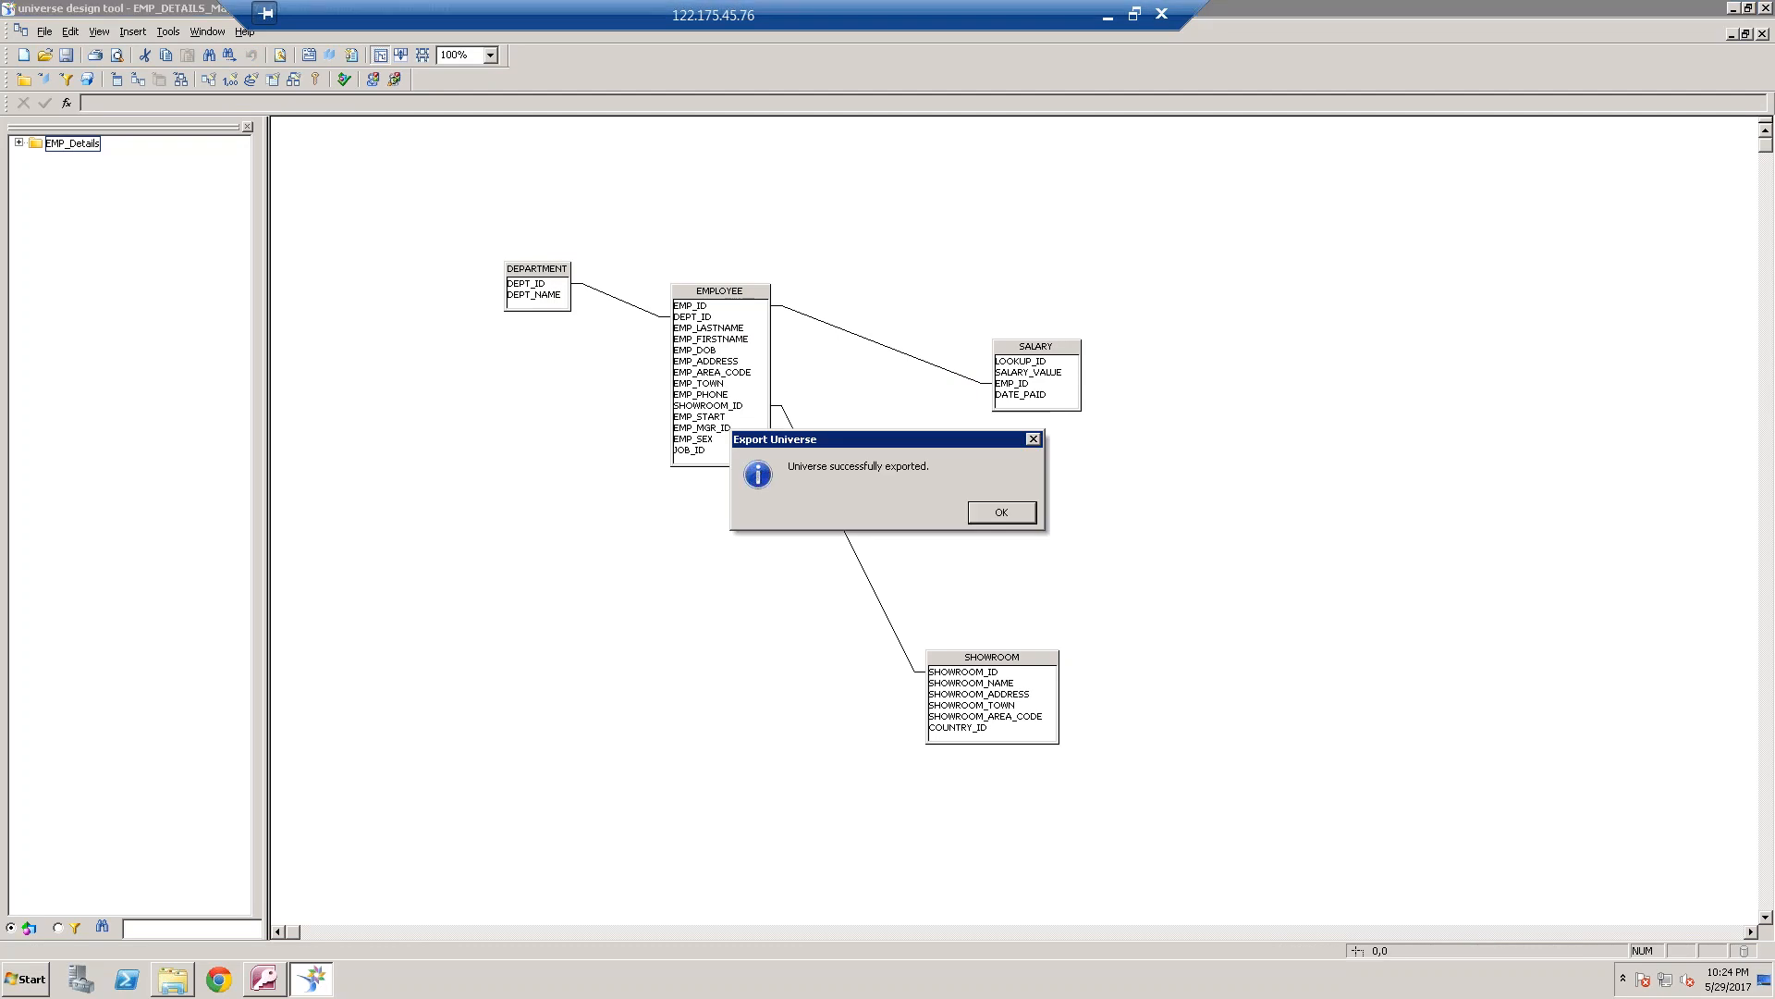
click(1002, 516)
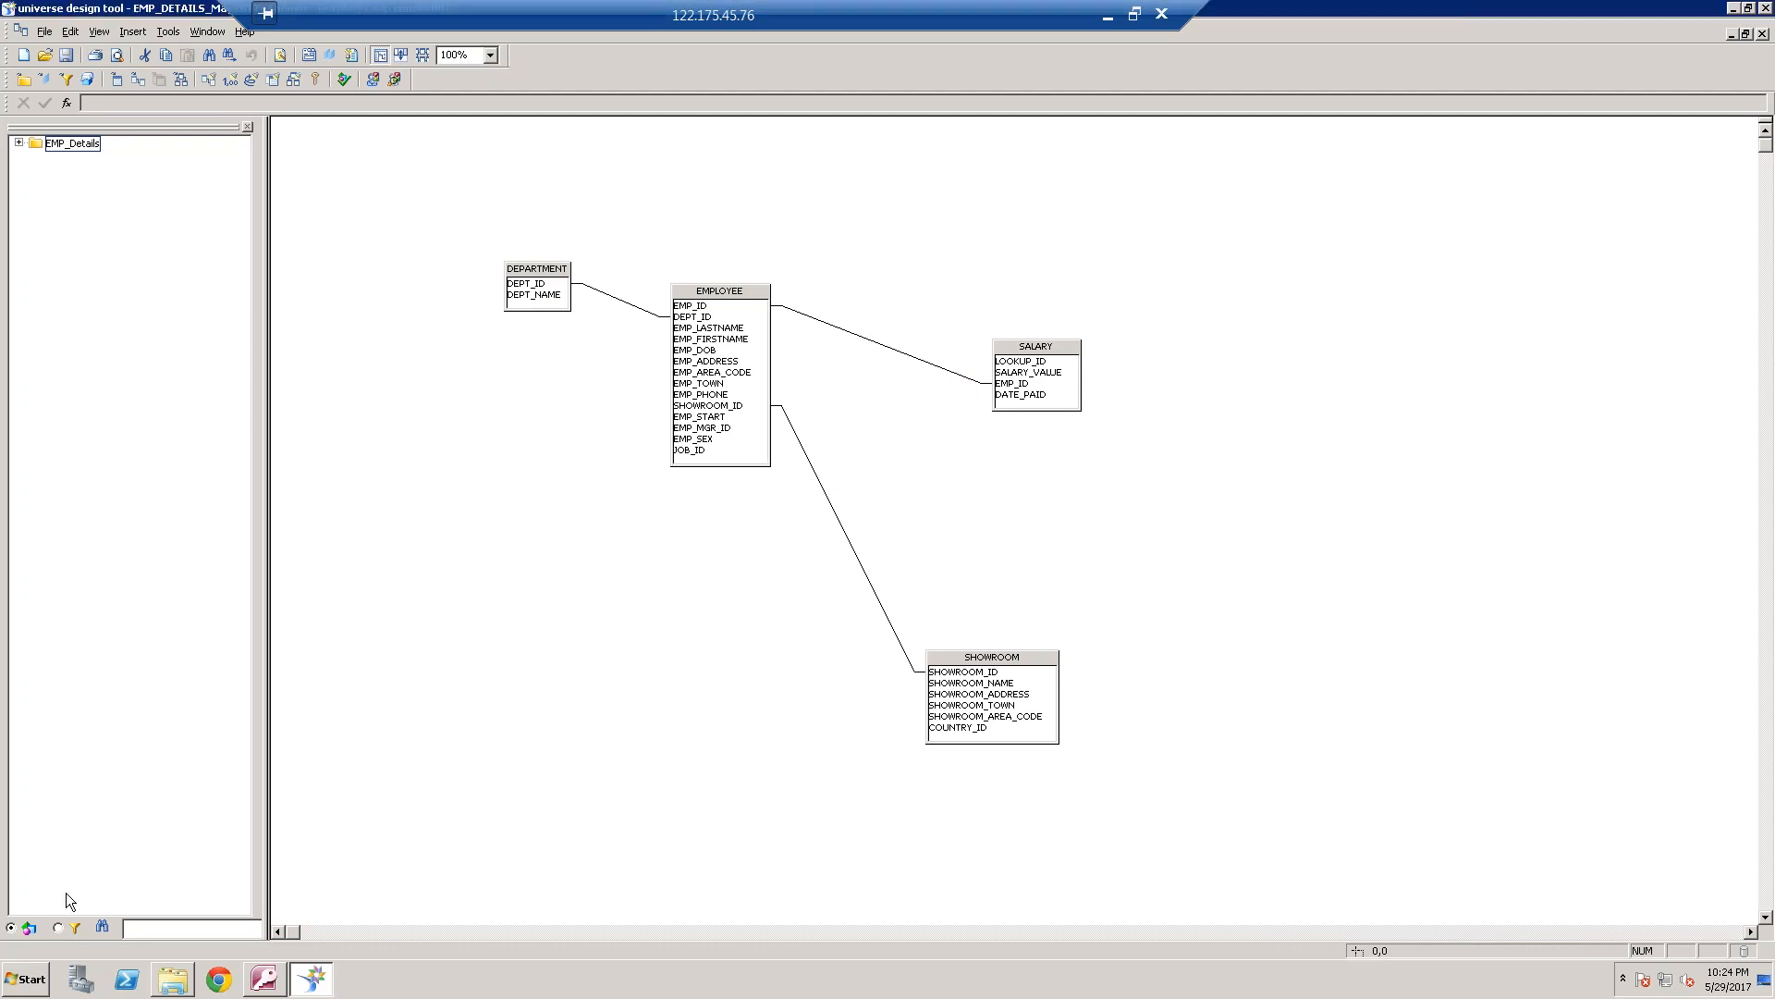
click(34, 991)
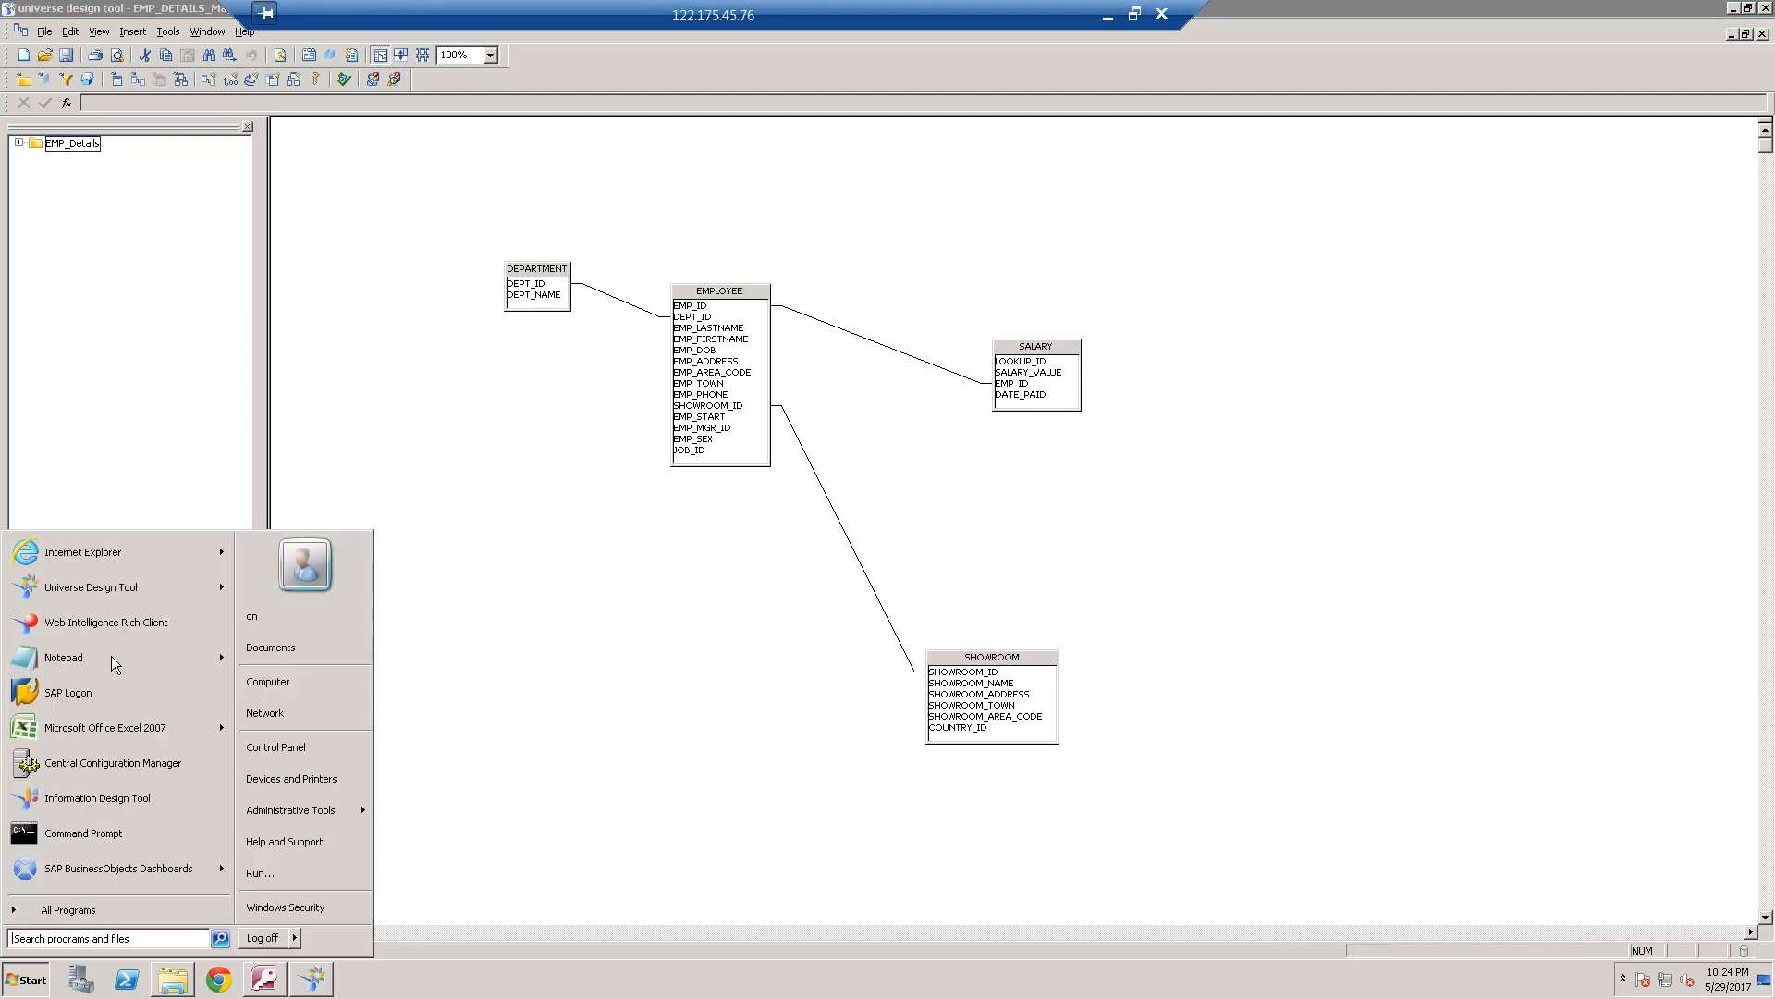
click(93, 555)
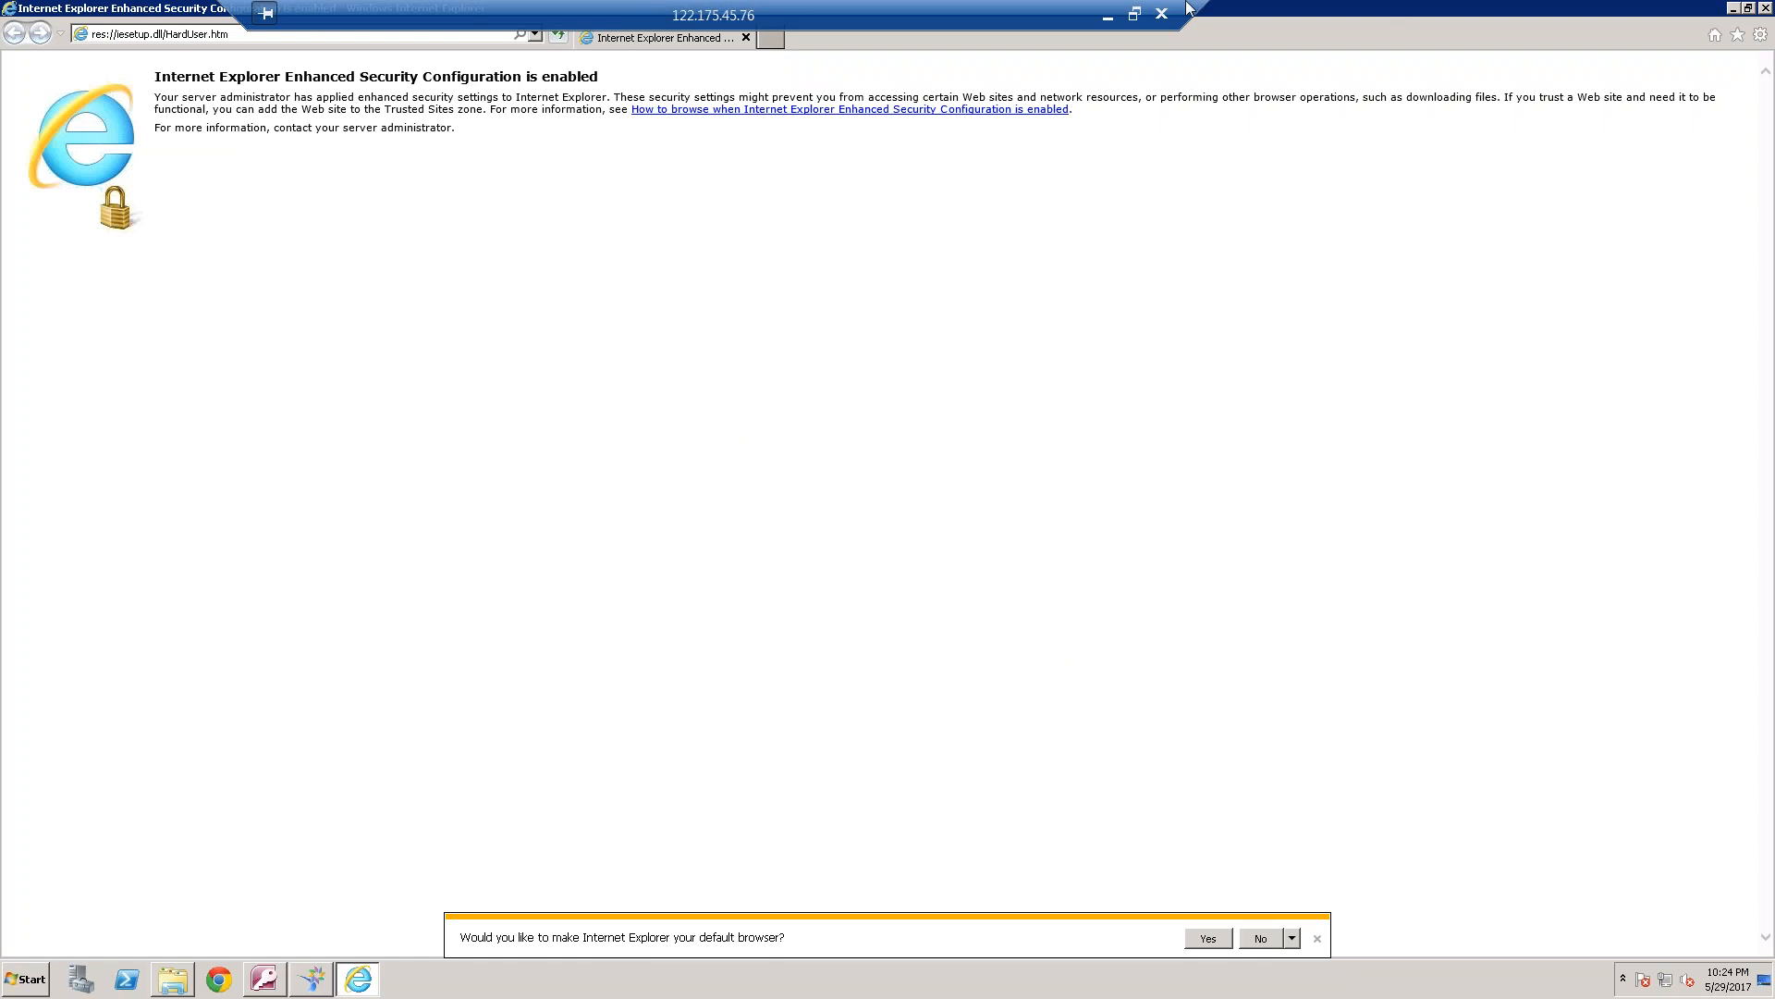
click(536, 35)
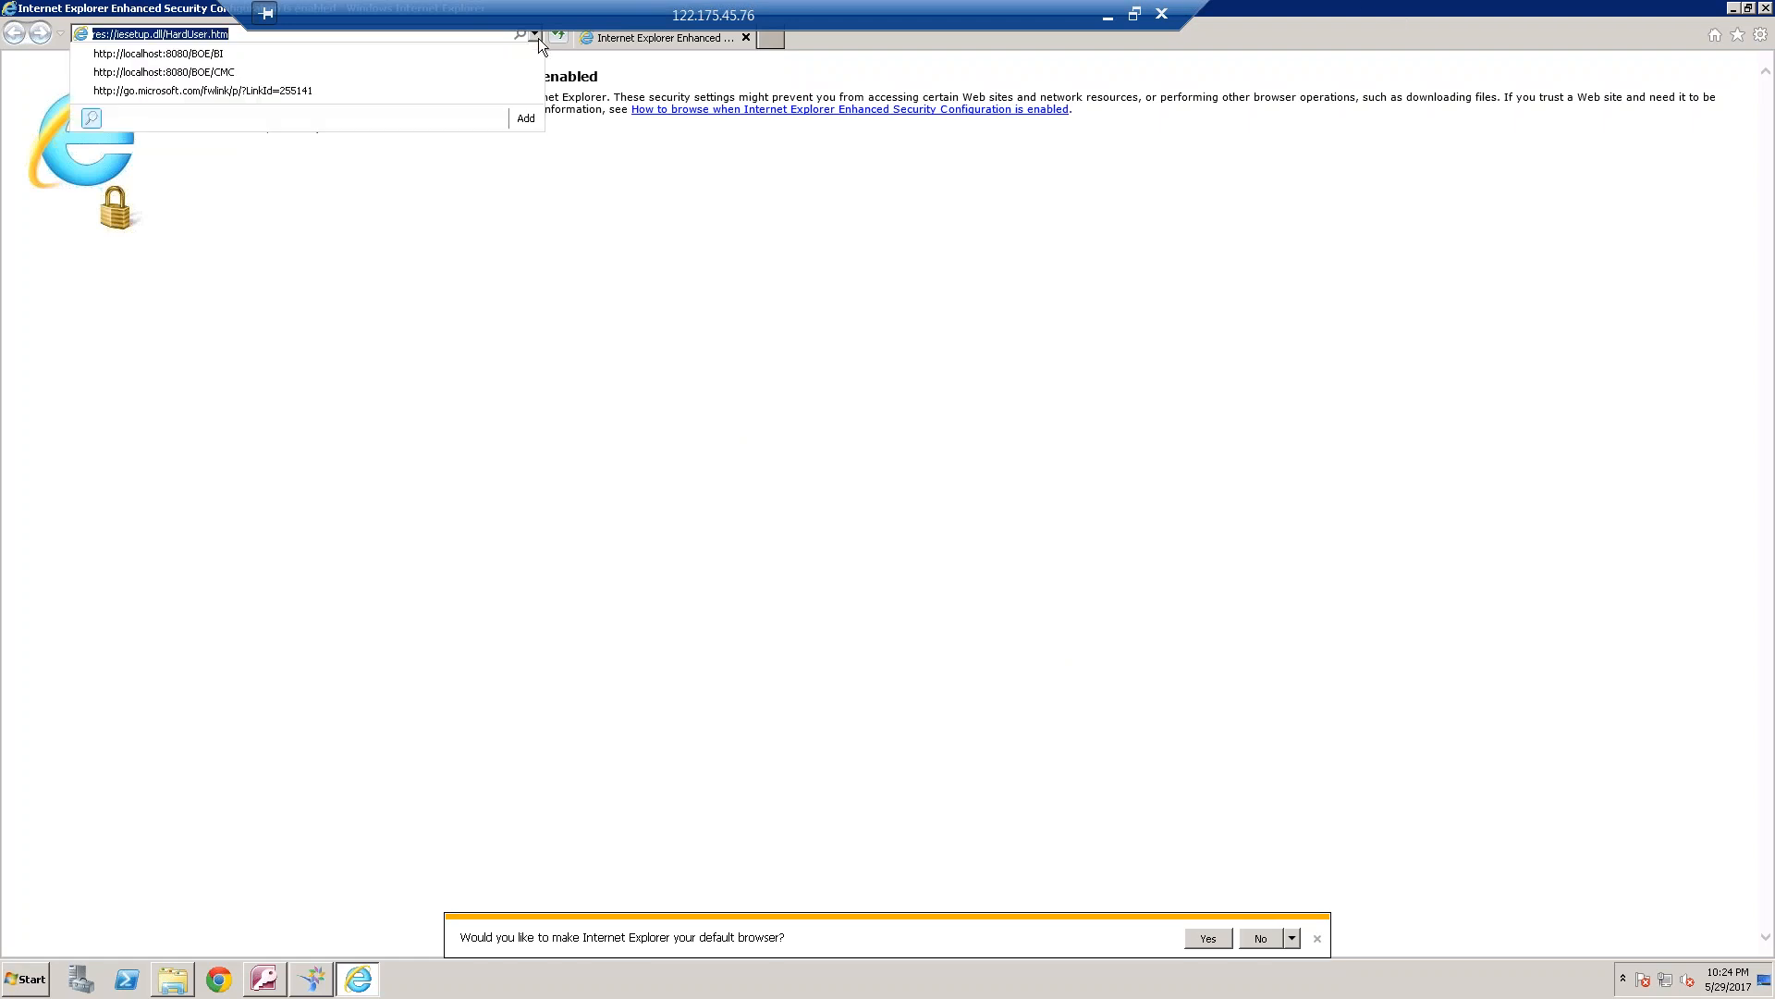
click(303, 50)
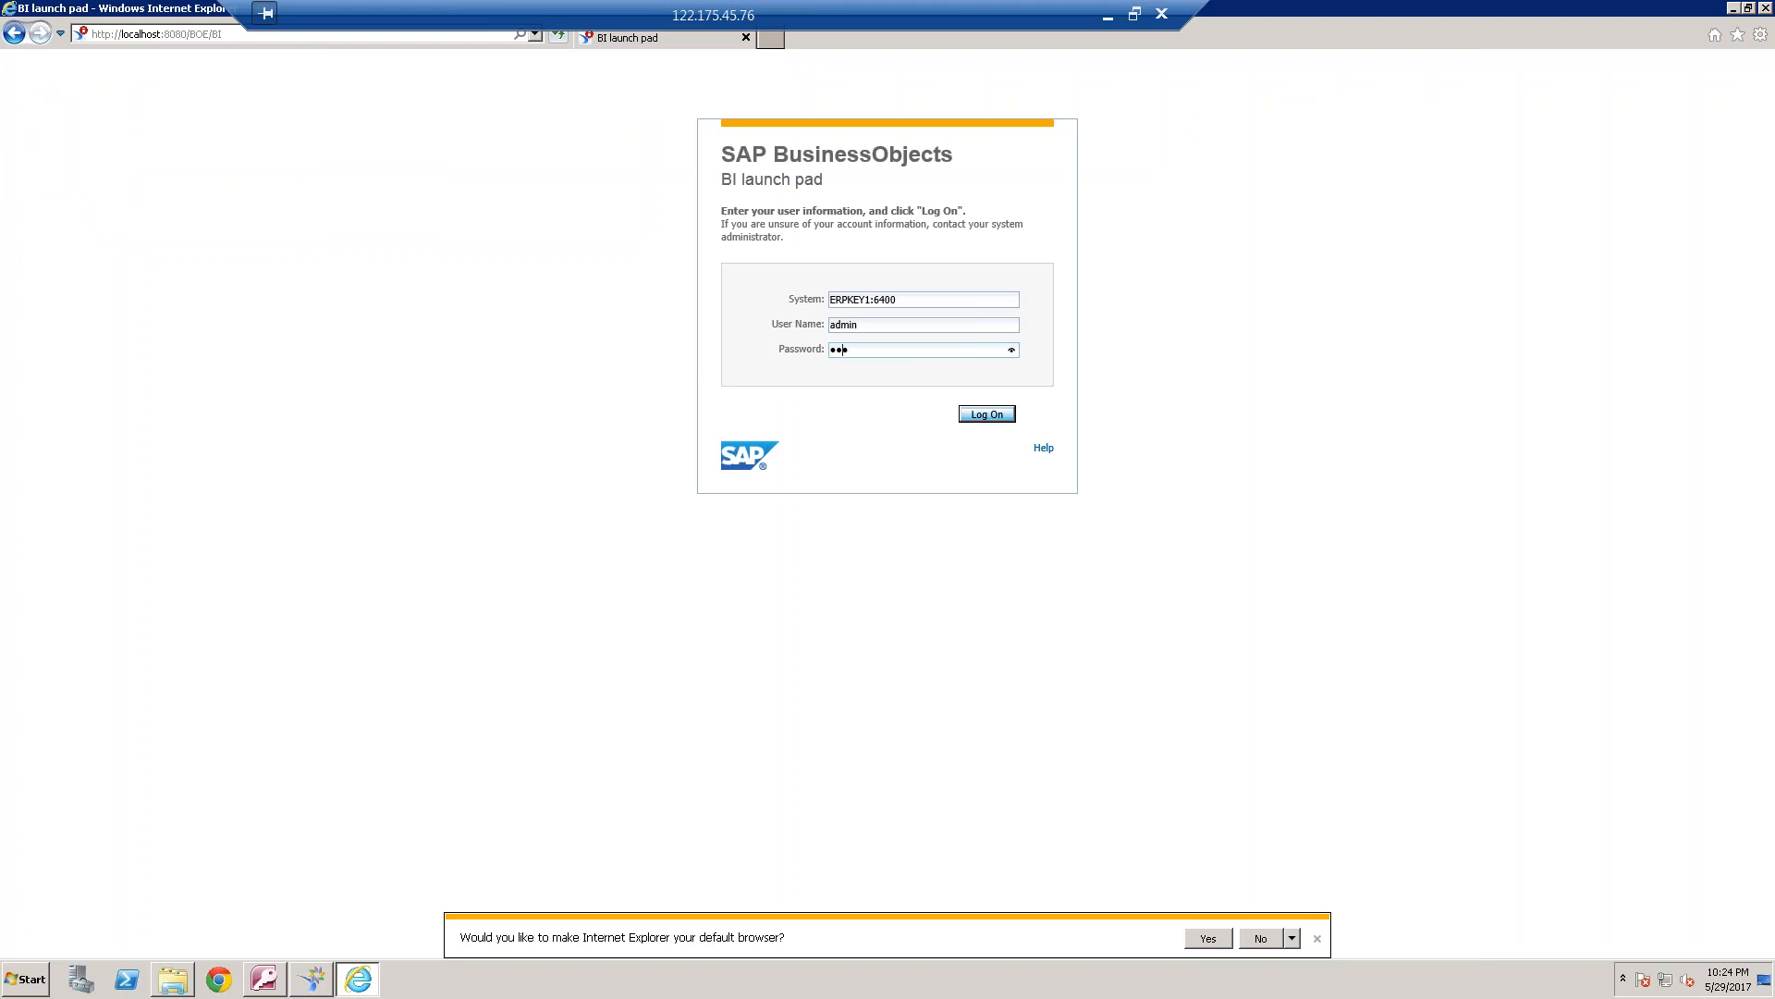
Log on to the BI launch pad with the account password and start the Web Intelligence application
key(Return)
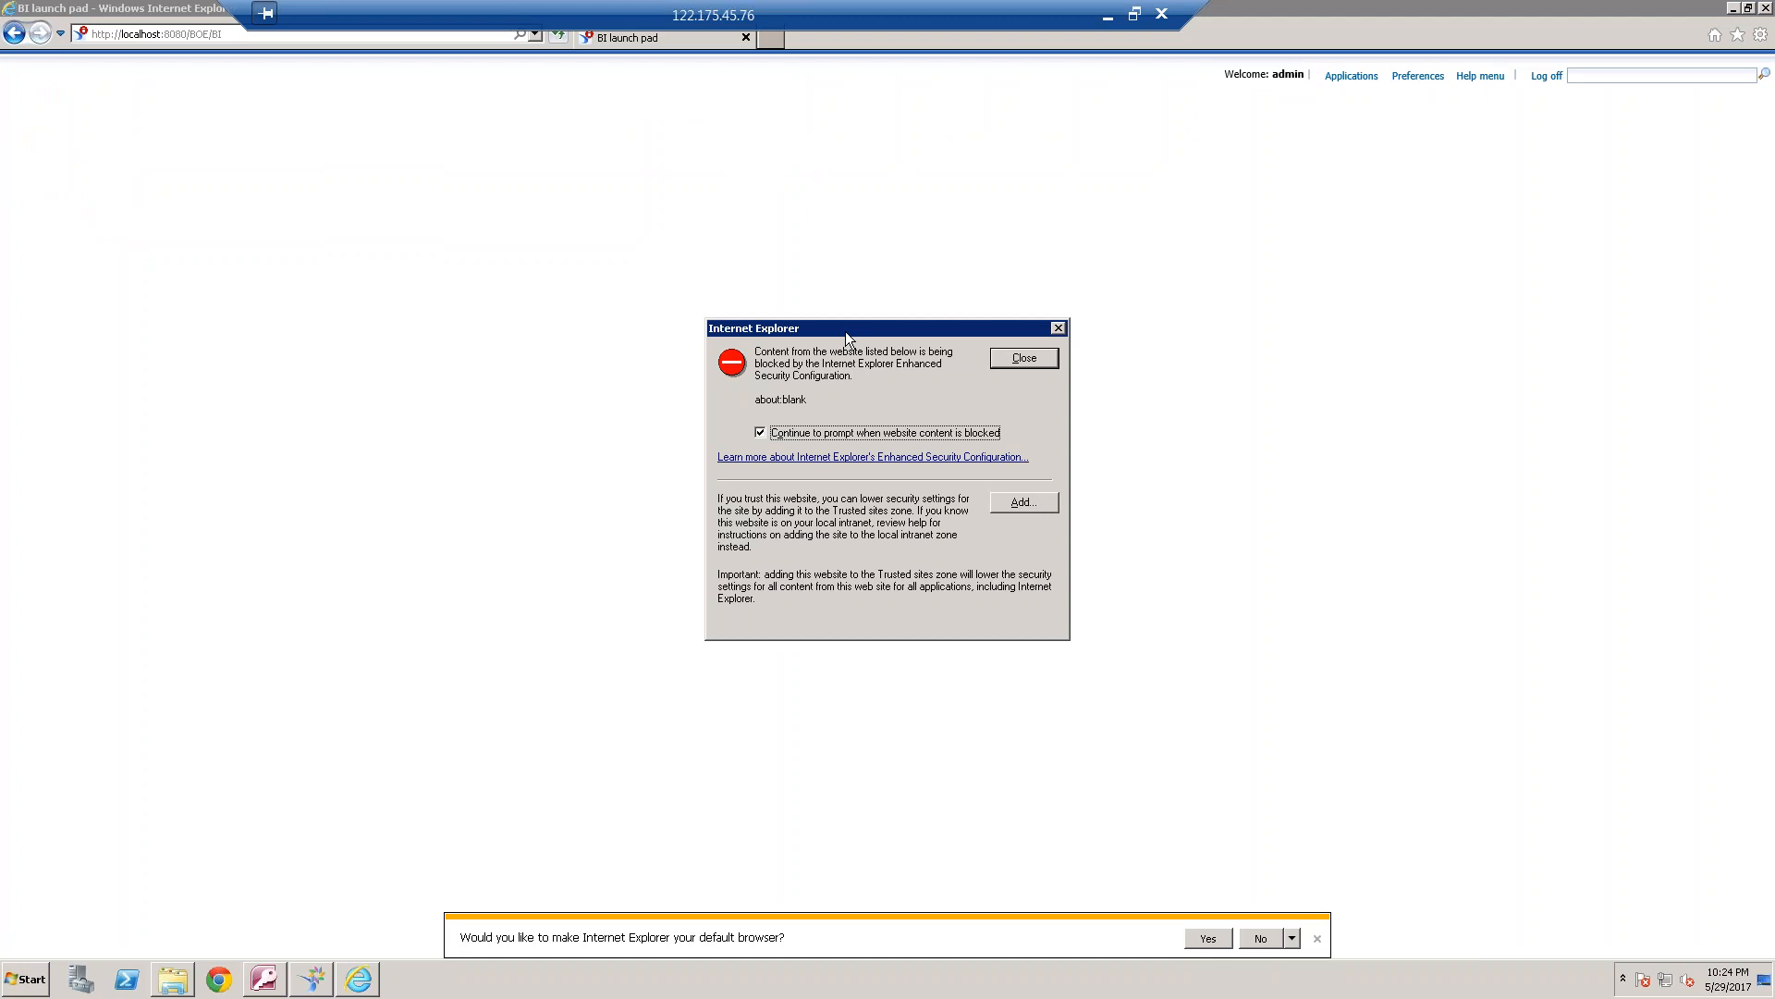
click(1025, 358)
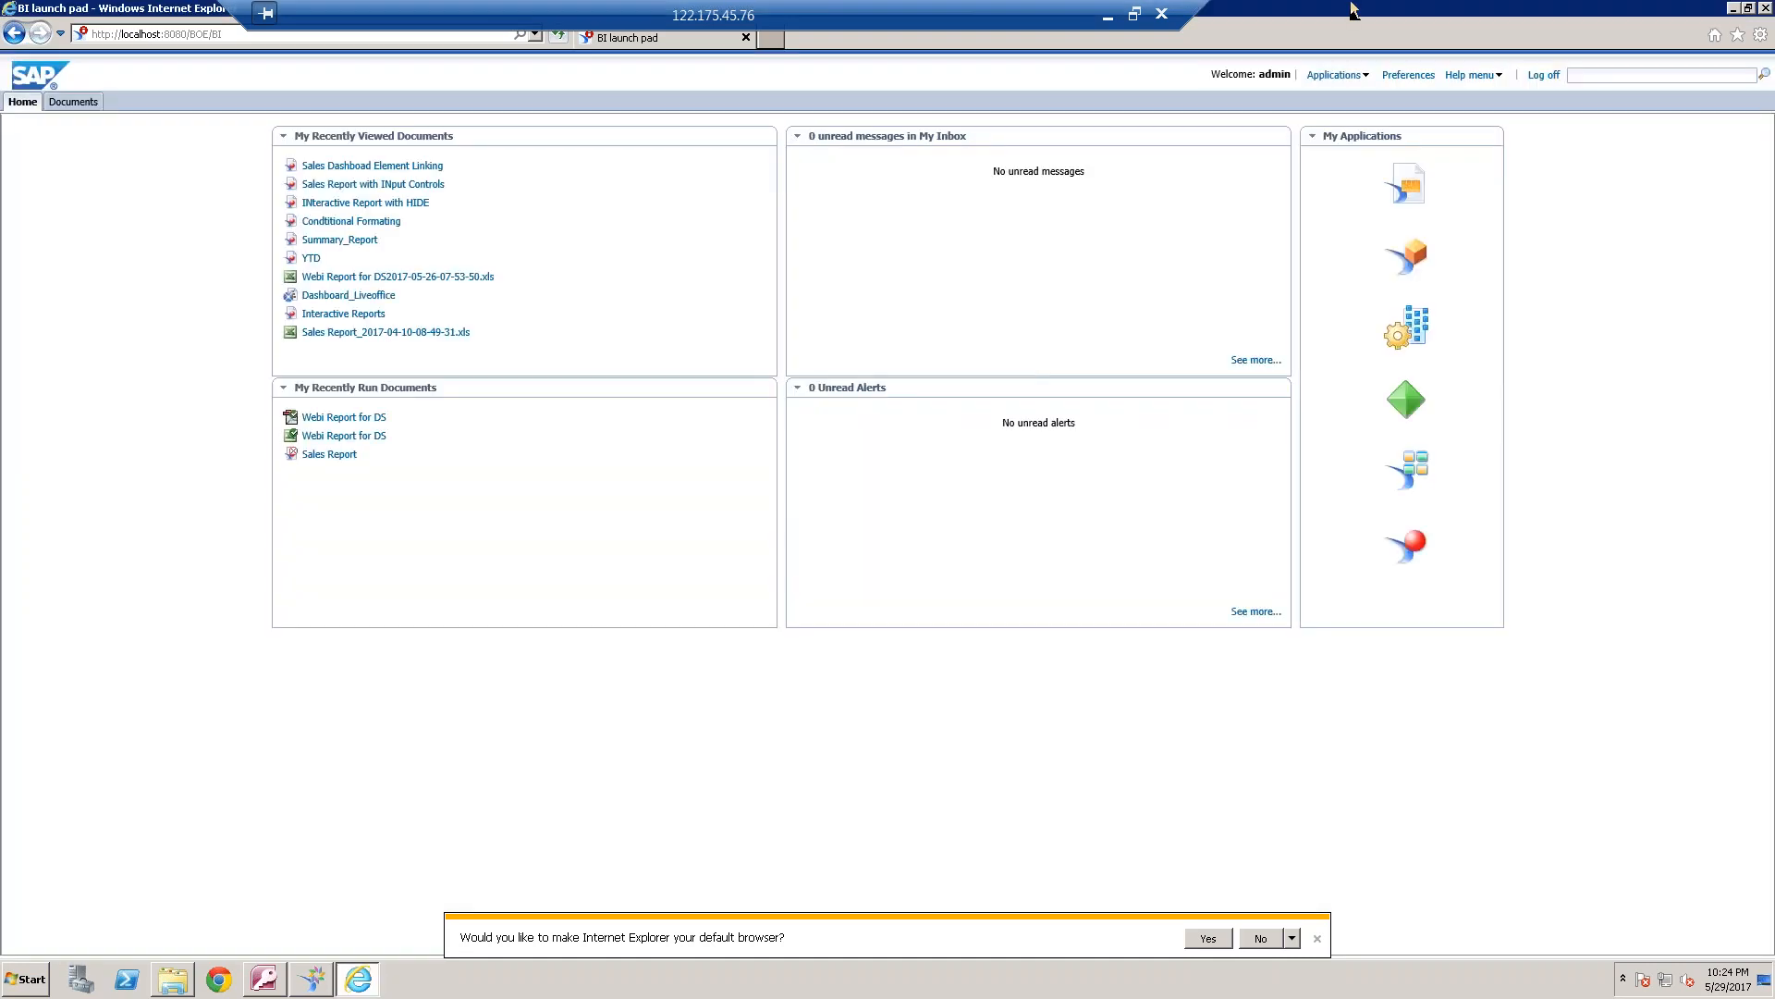
click(1365, 74)
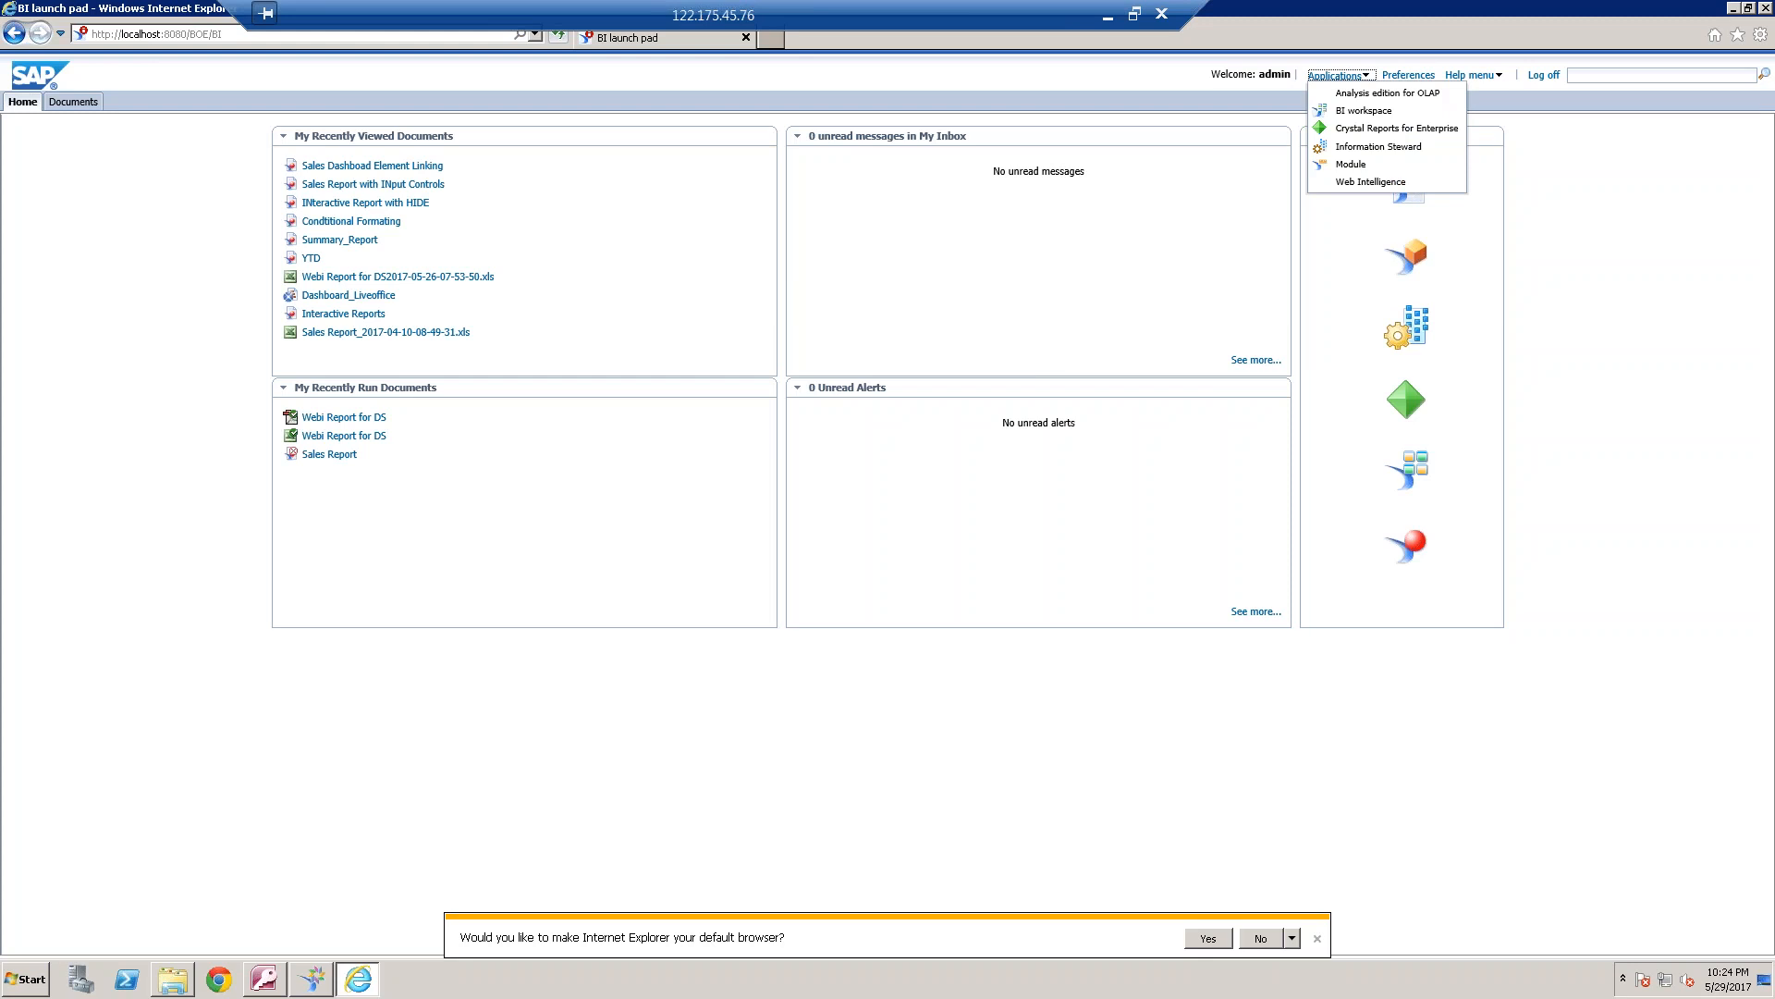
click(1383, 183)
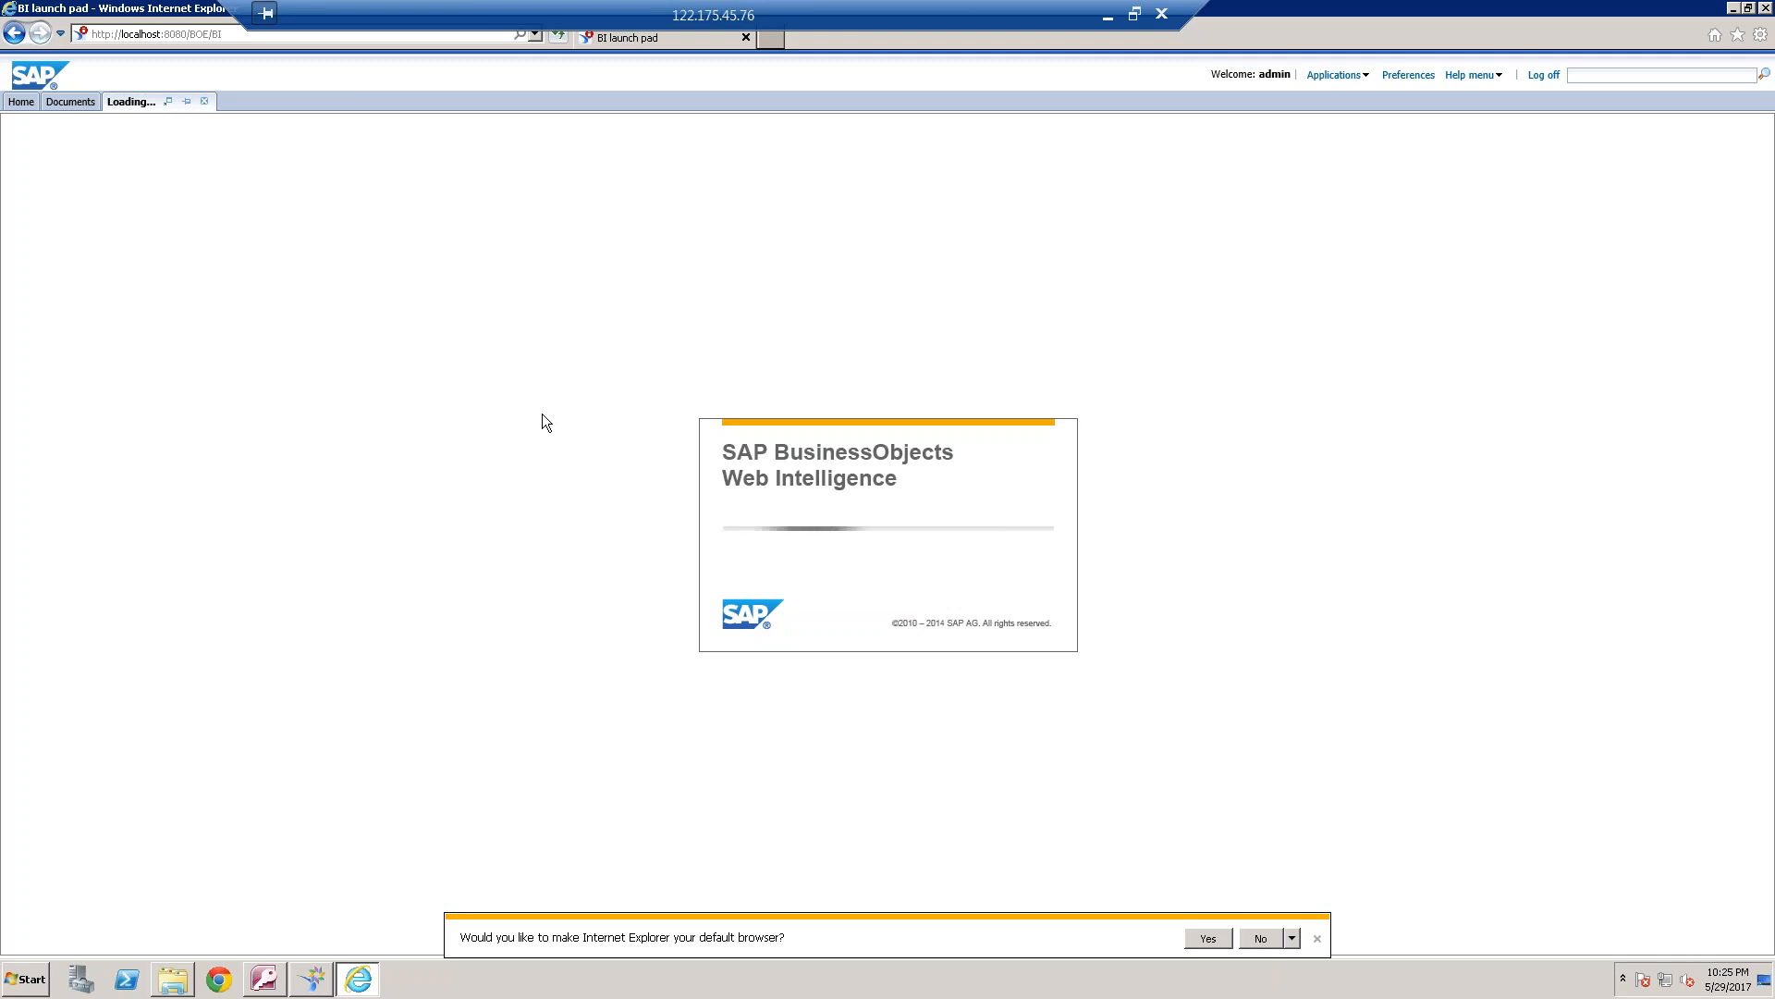
click(37, 978)
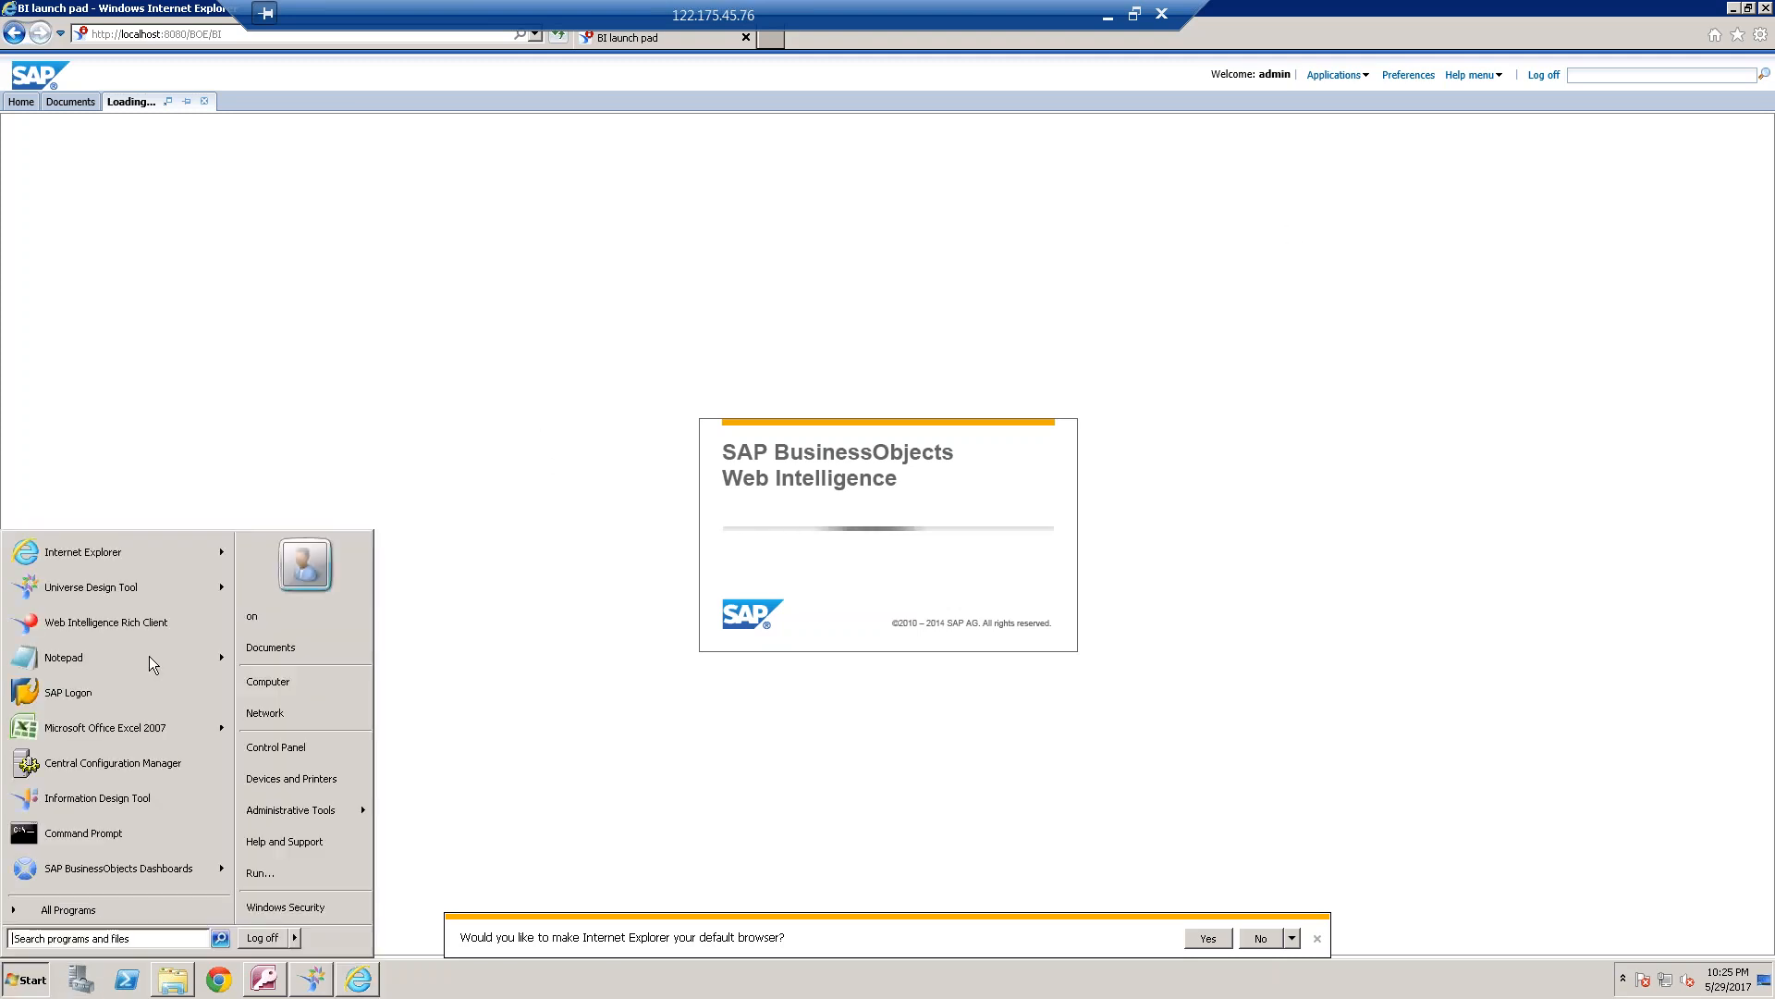
click(117, 590)
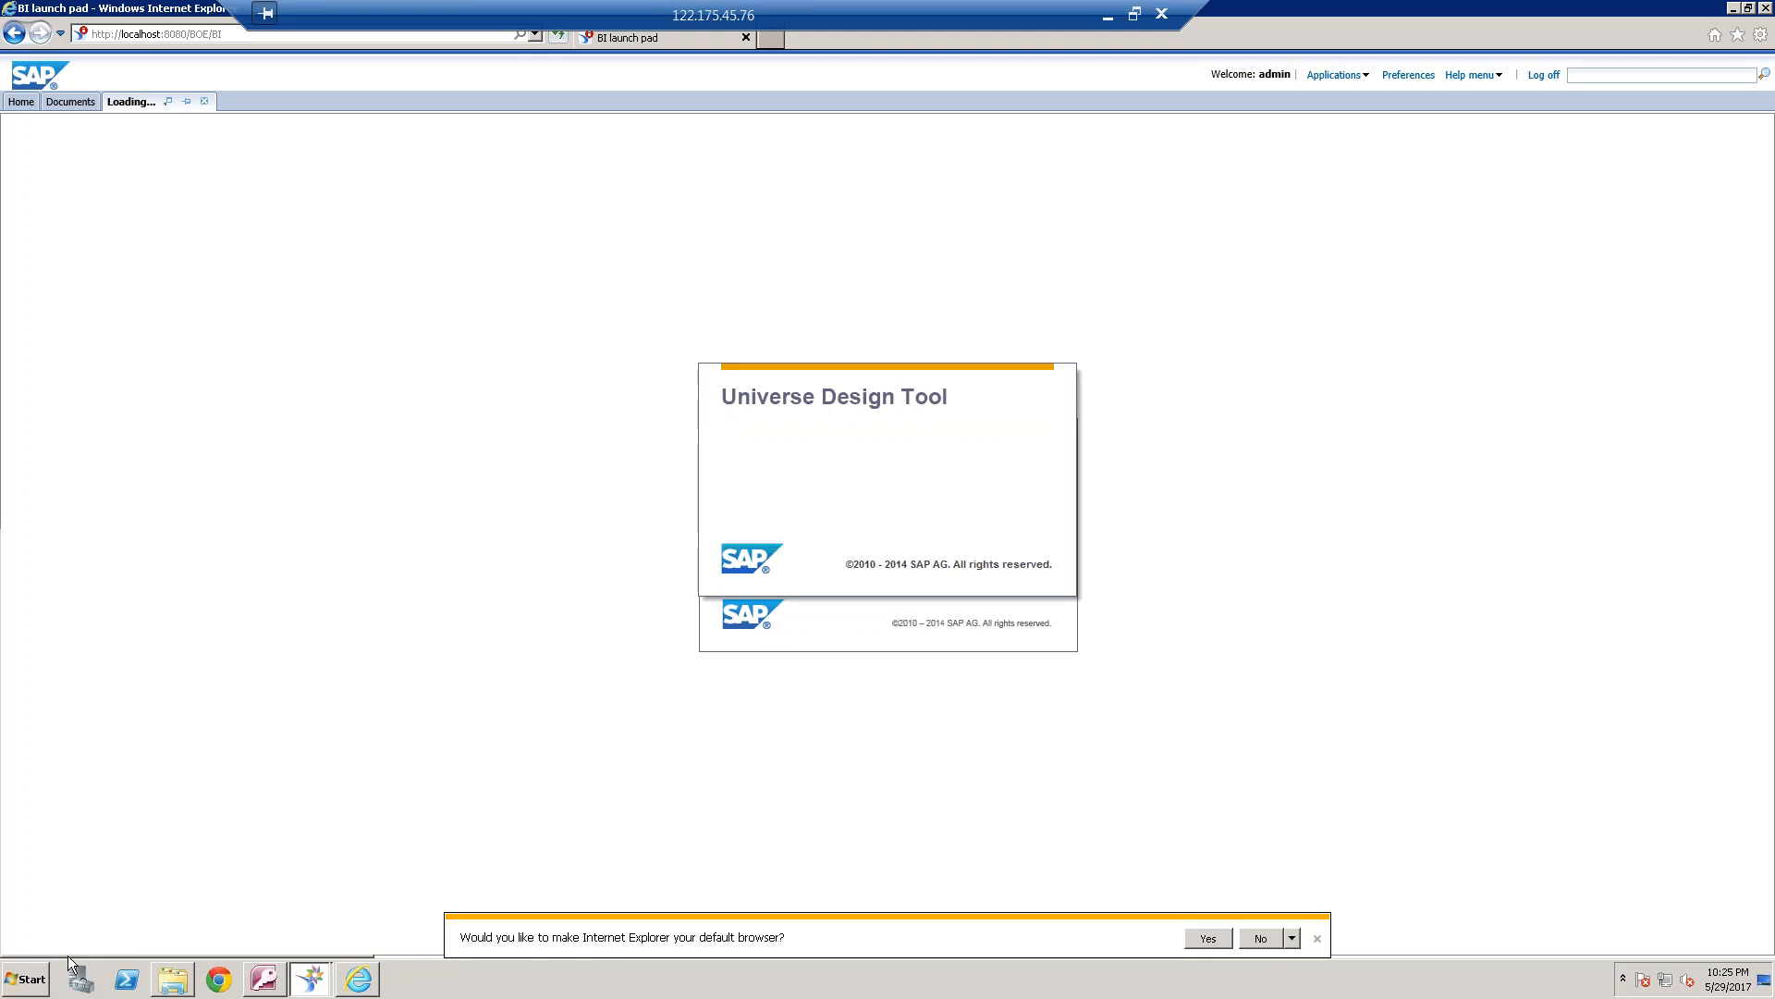
click(34, 979)
click(930, 603)
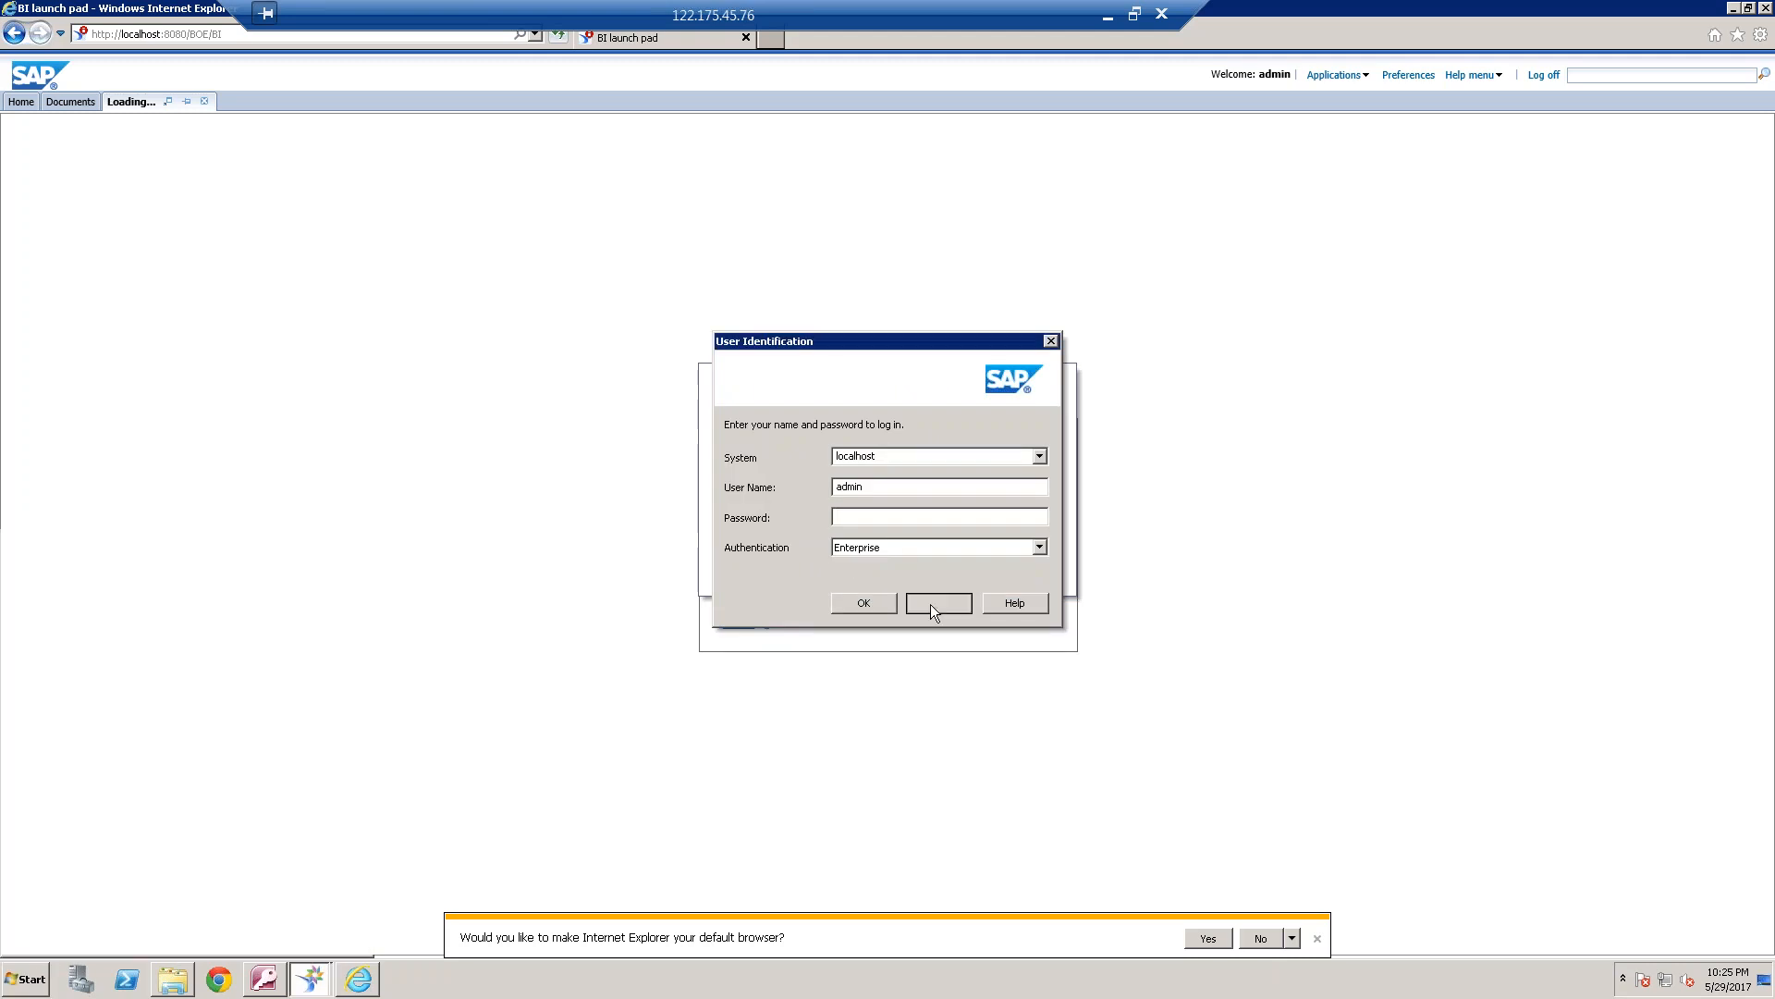
Start the Web Intelligence Rich Client and minimize its window to return to the BI launch pad
click(35, 979)
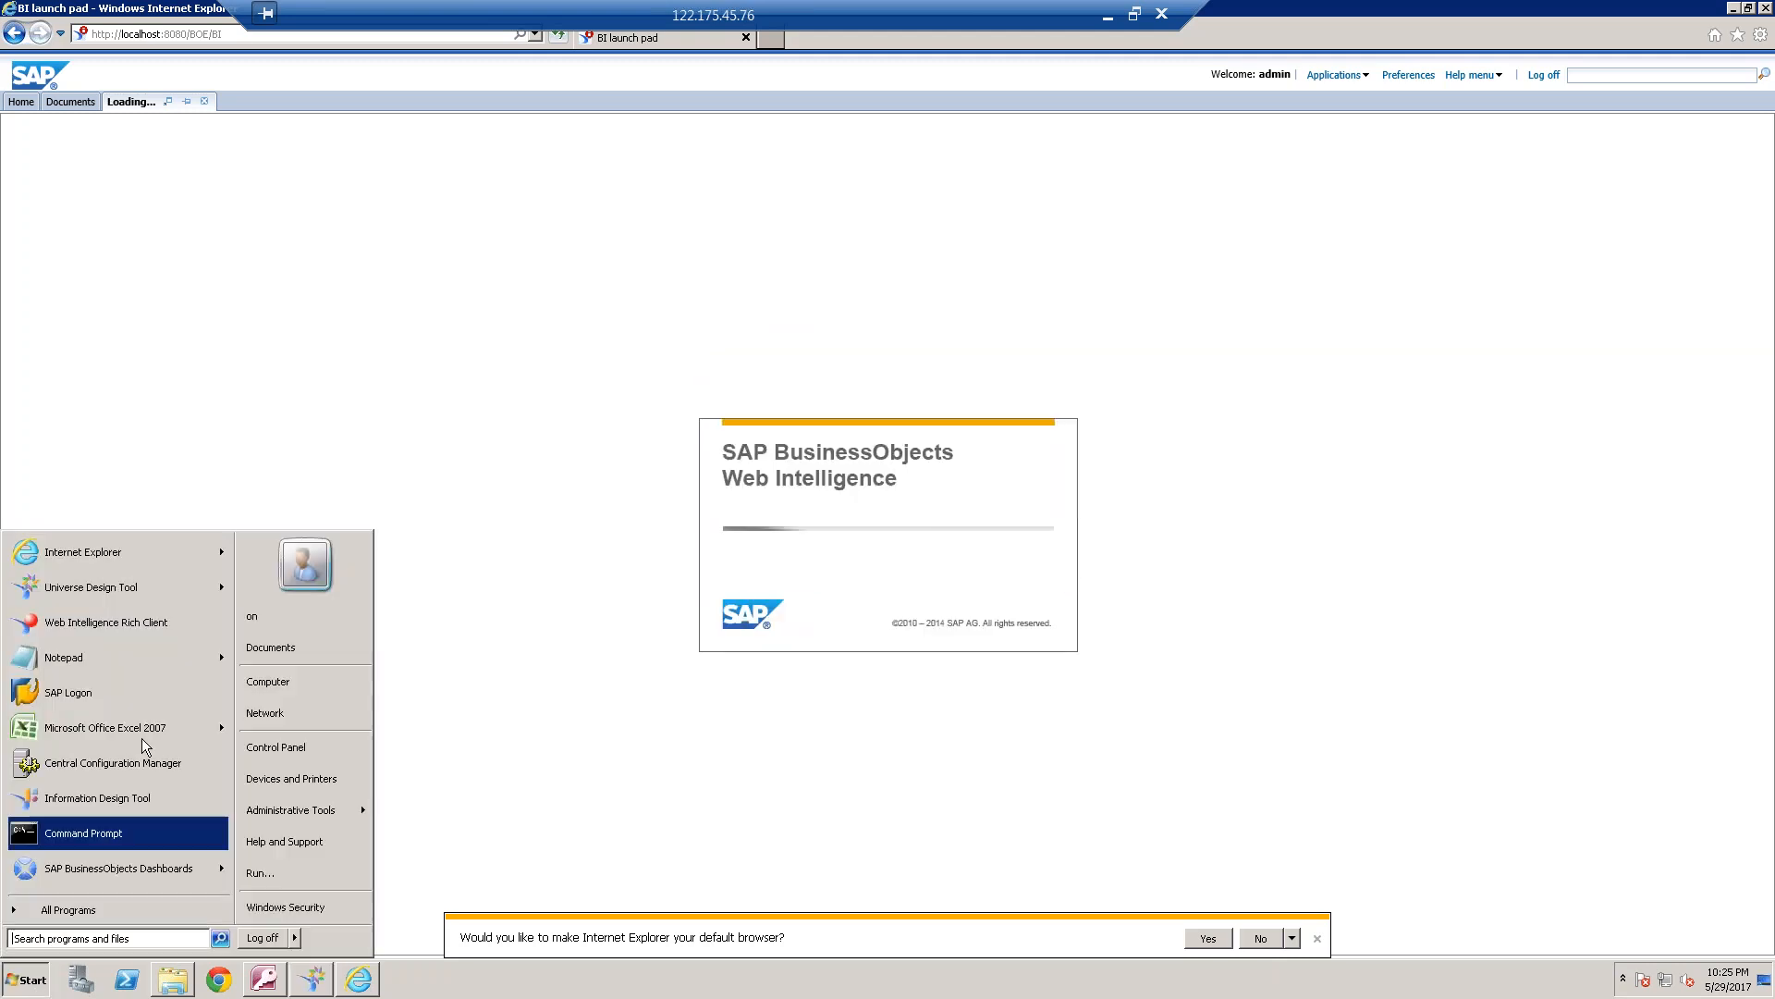
click(152, 624)
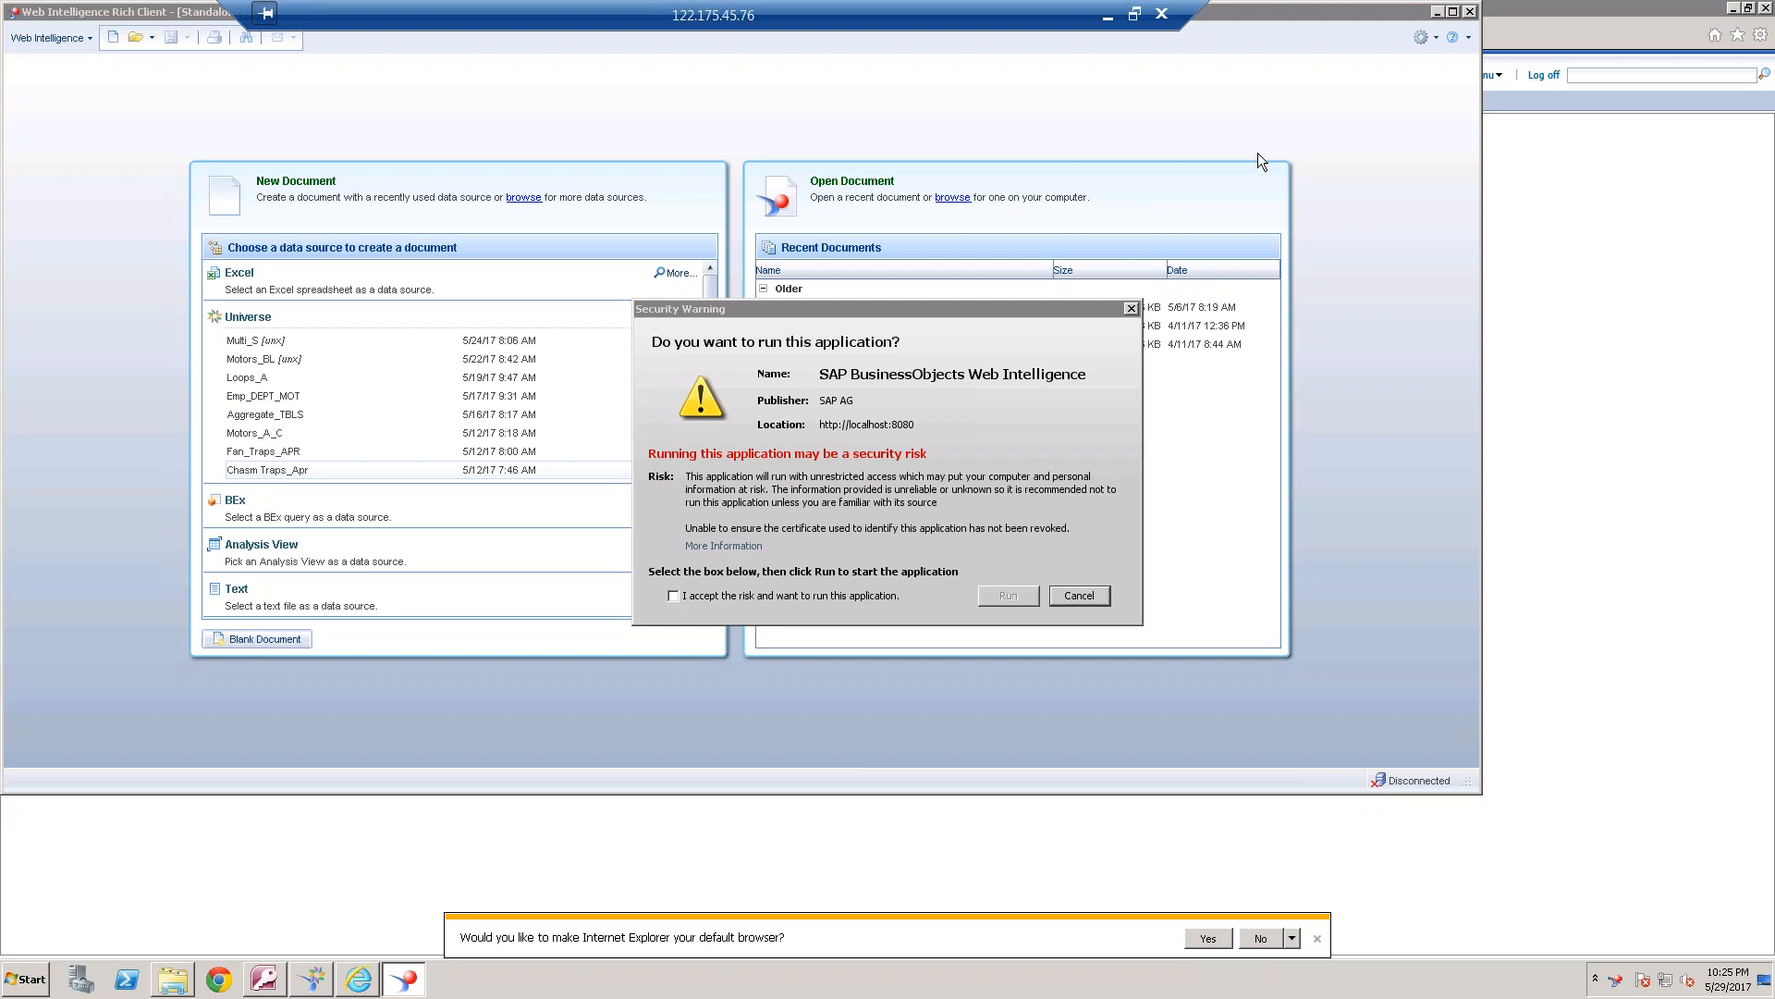
click(1437, 12)
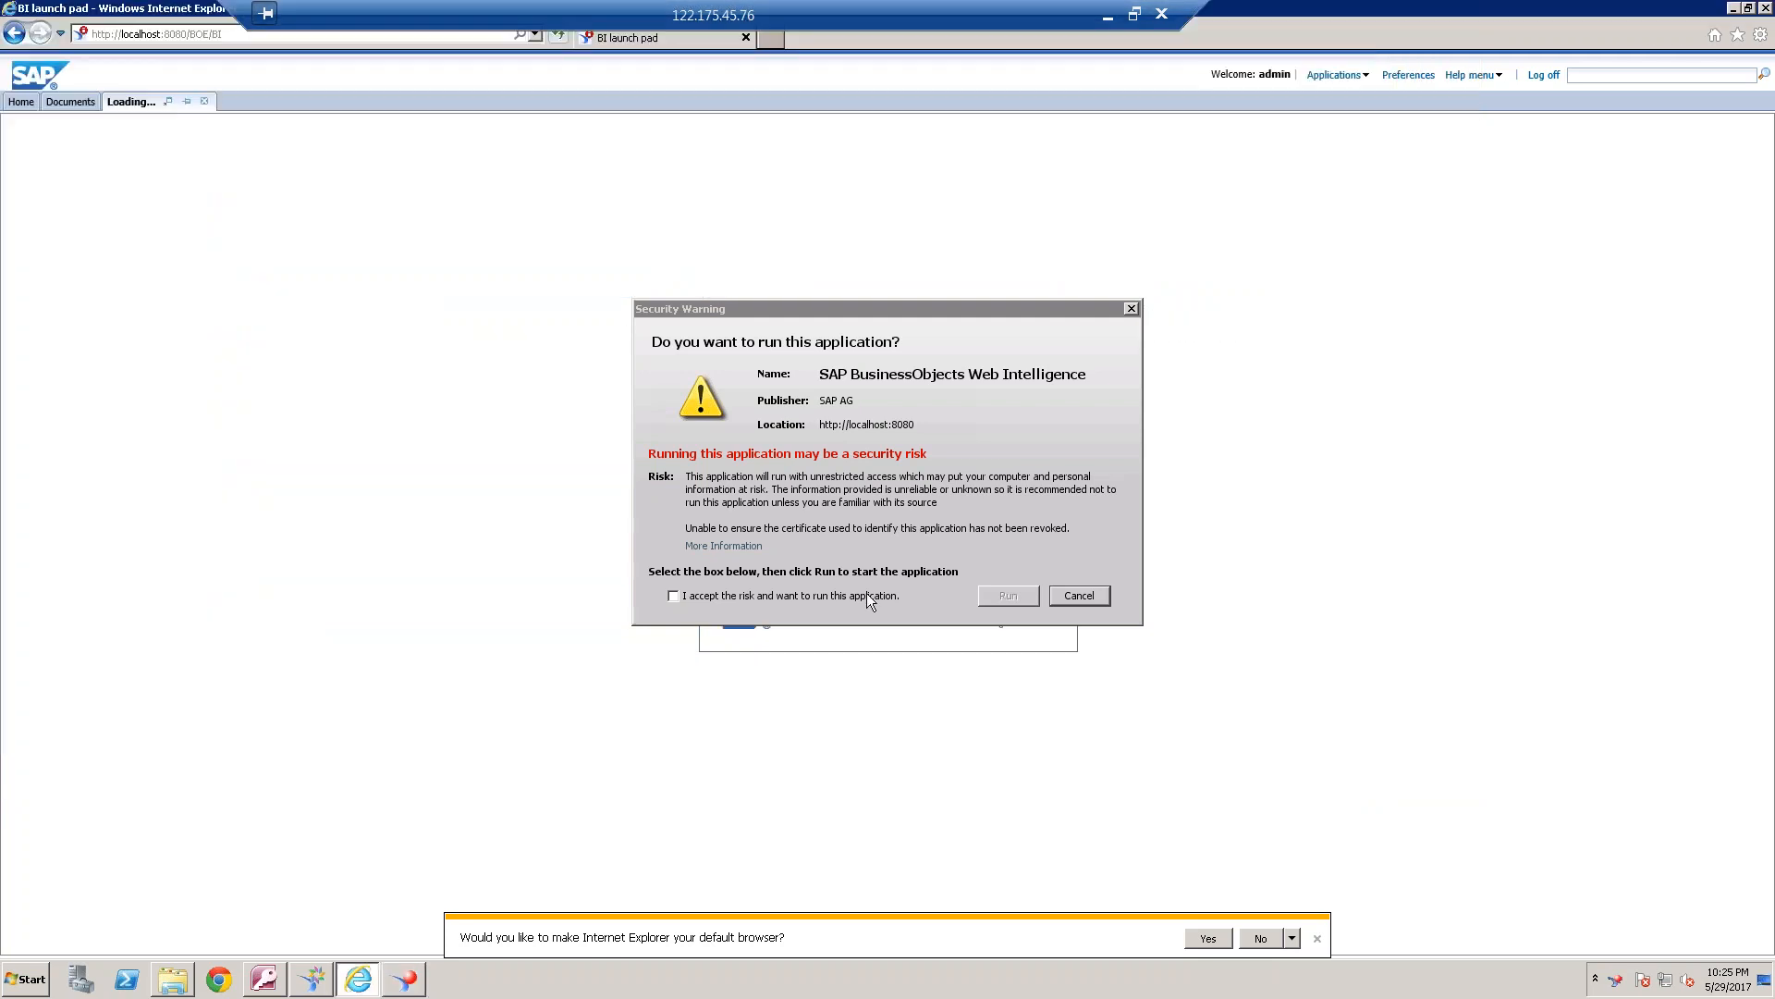
Accept the security risk to run Web Intelligence, and create a document using the EMP_DETAILS_May2017 universe as data source
click(674, 594)
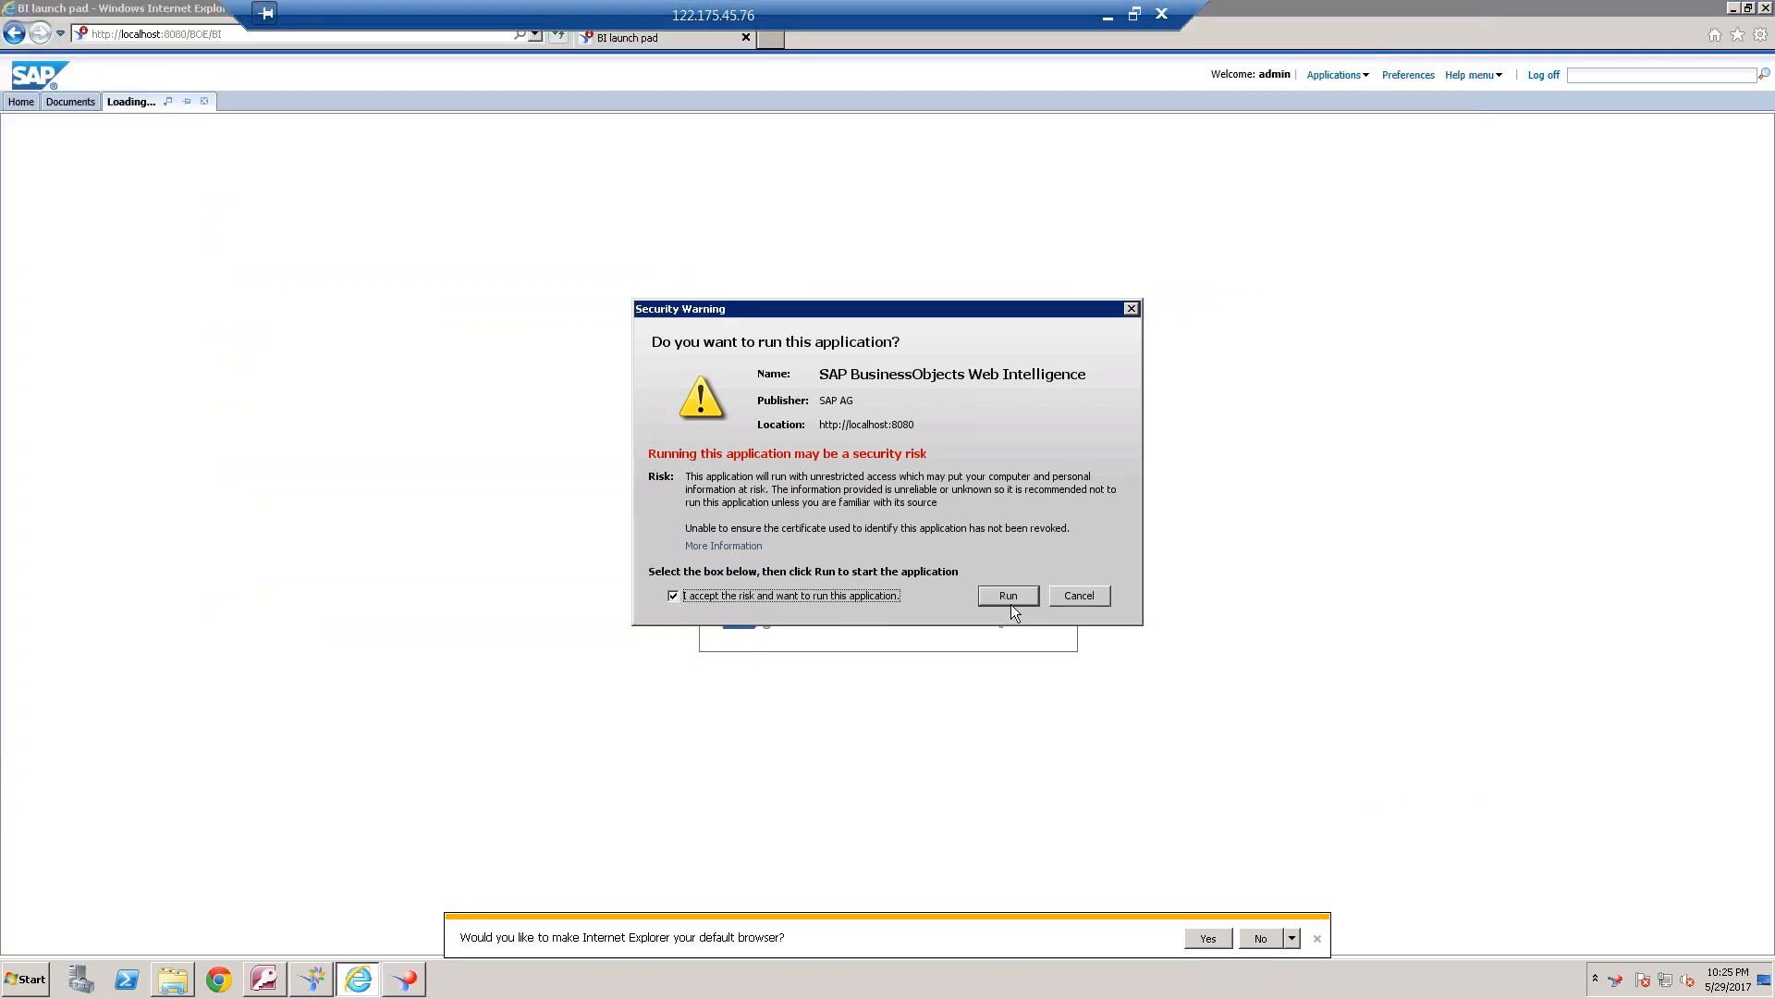
click(1009, 597)
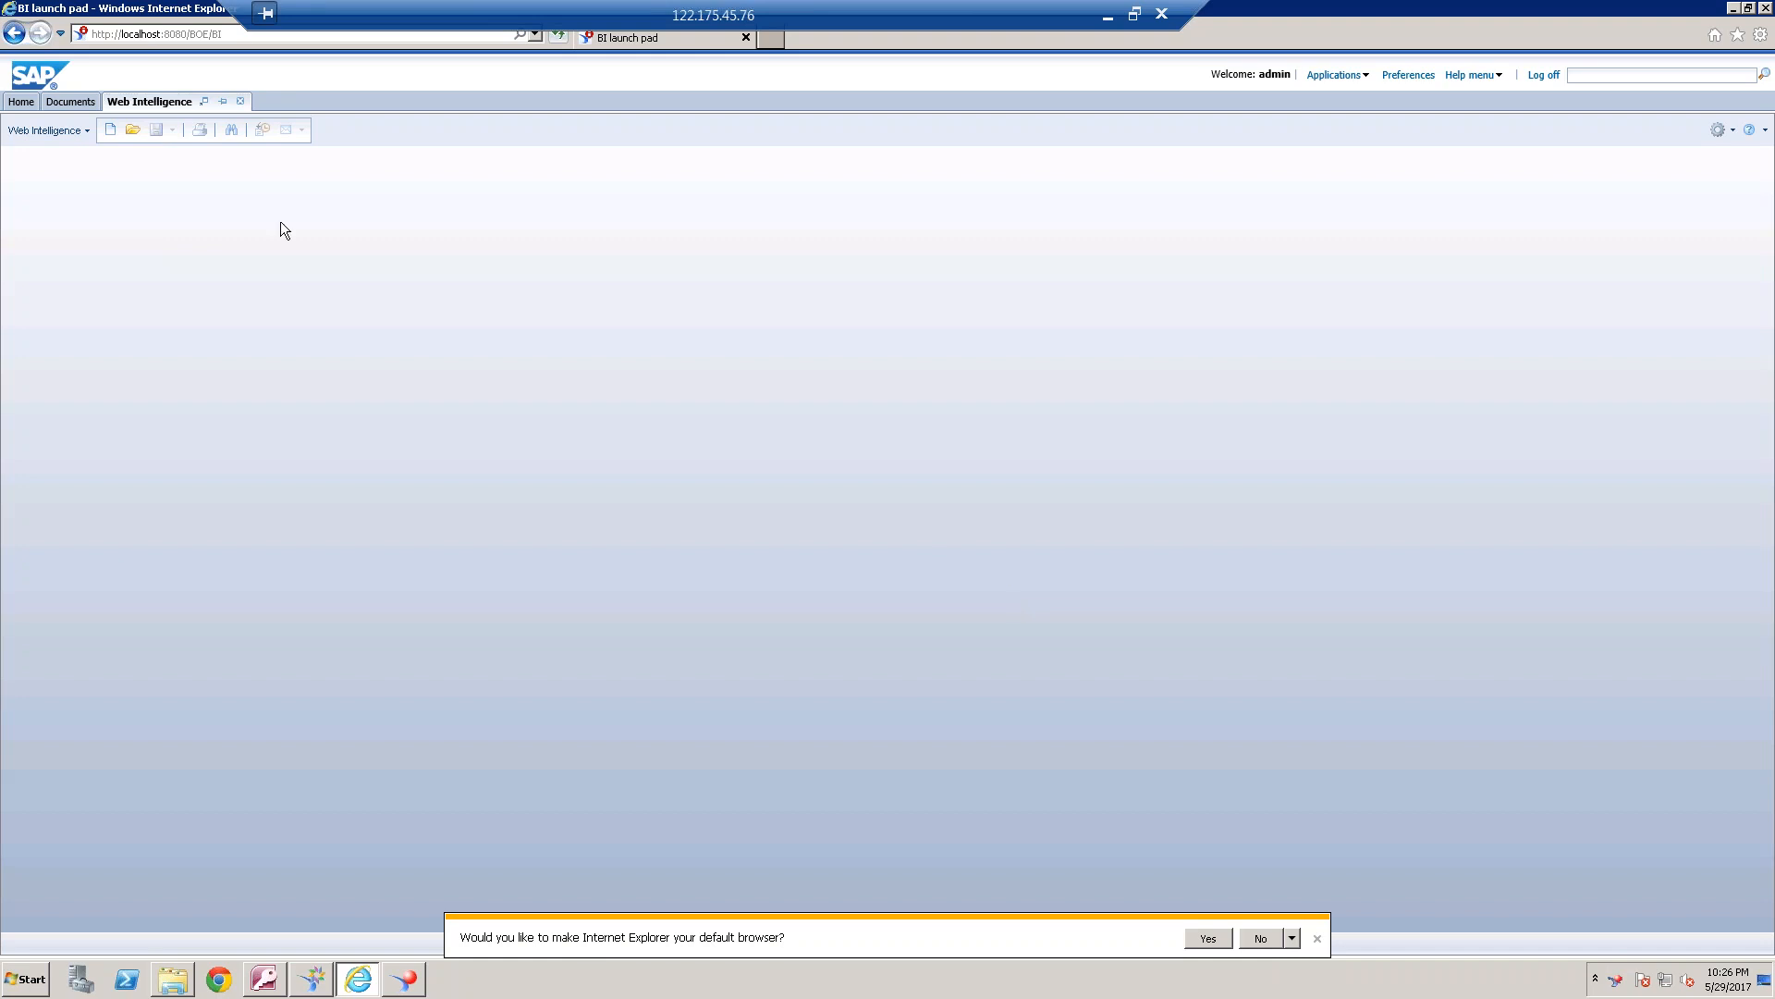
click(110, 130)
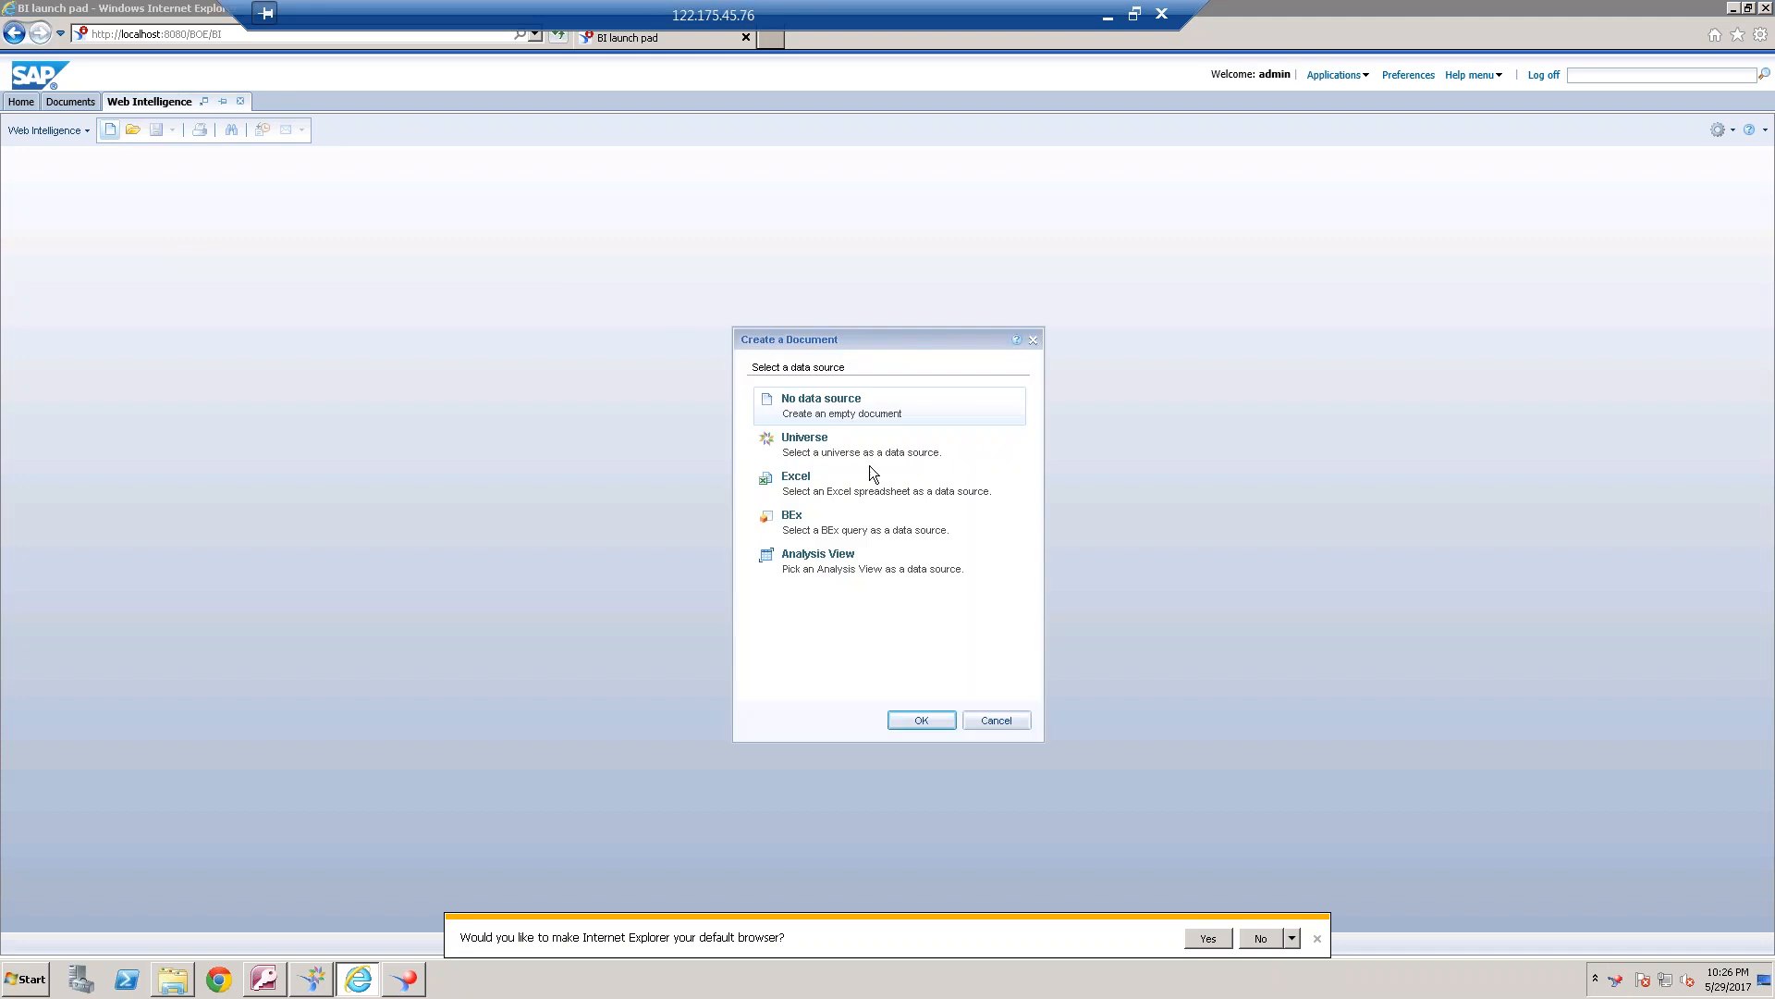
click(929, 712)
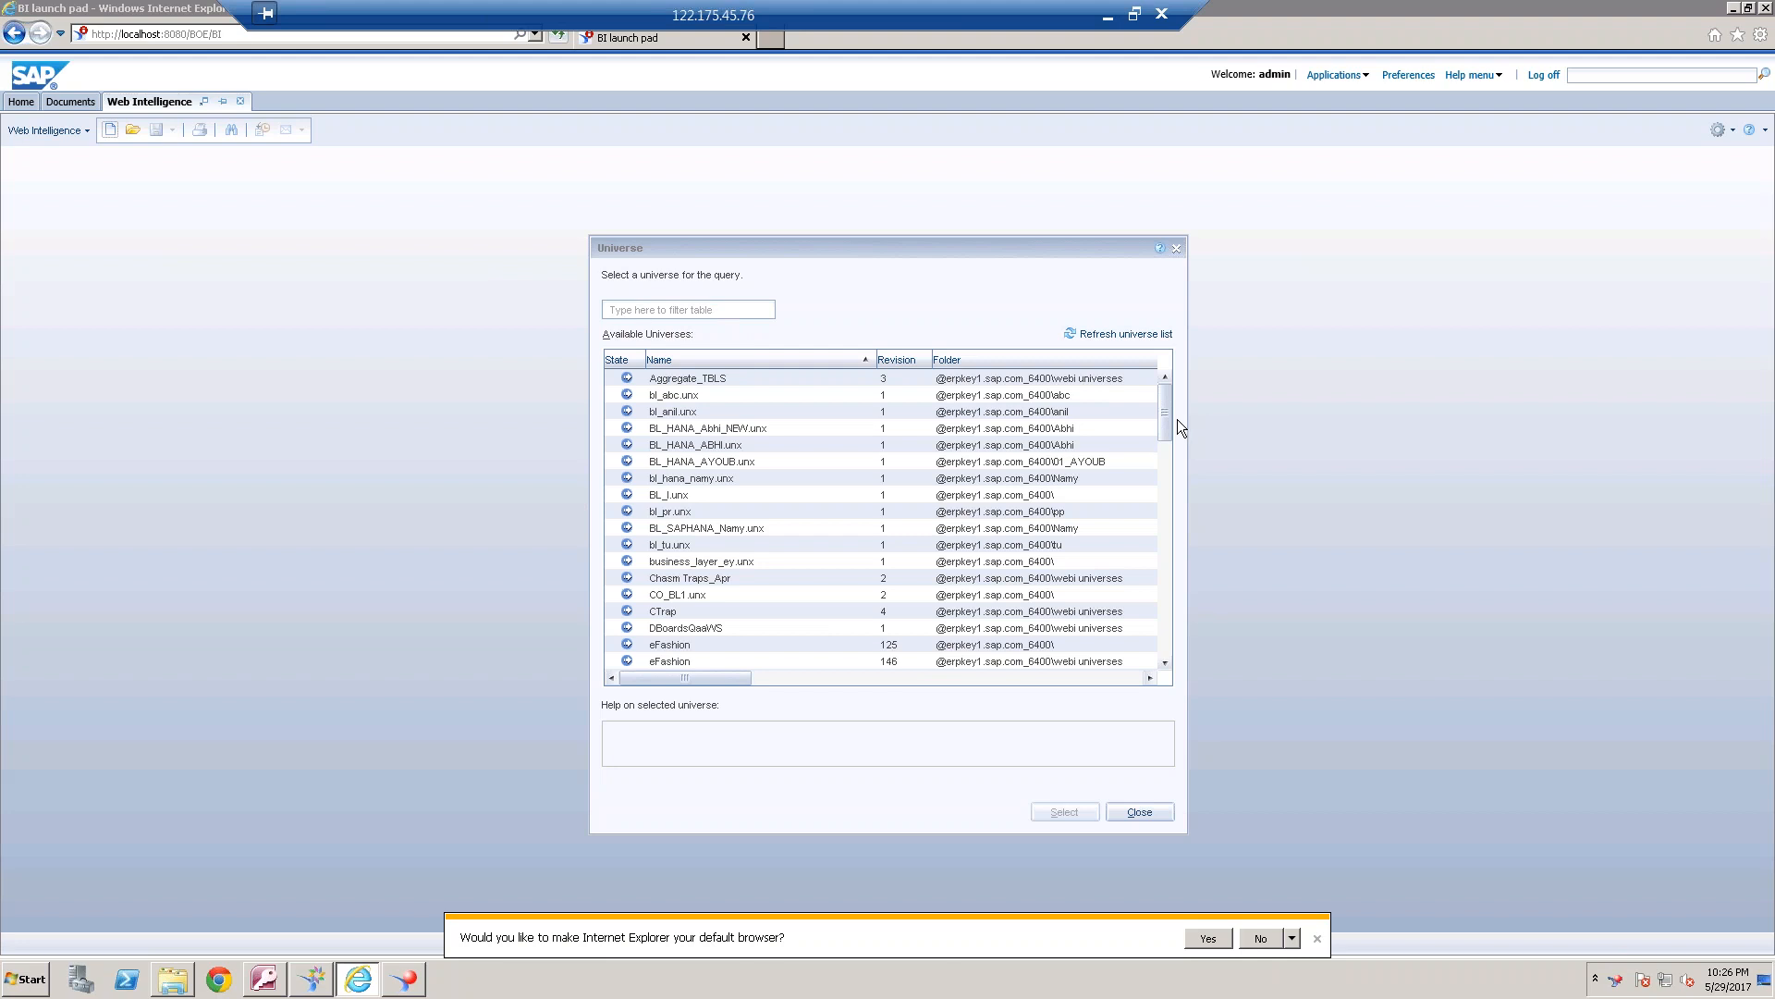
drag(1171, 419, 1167, 473)
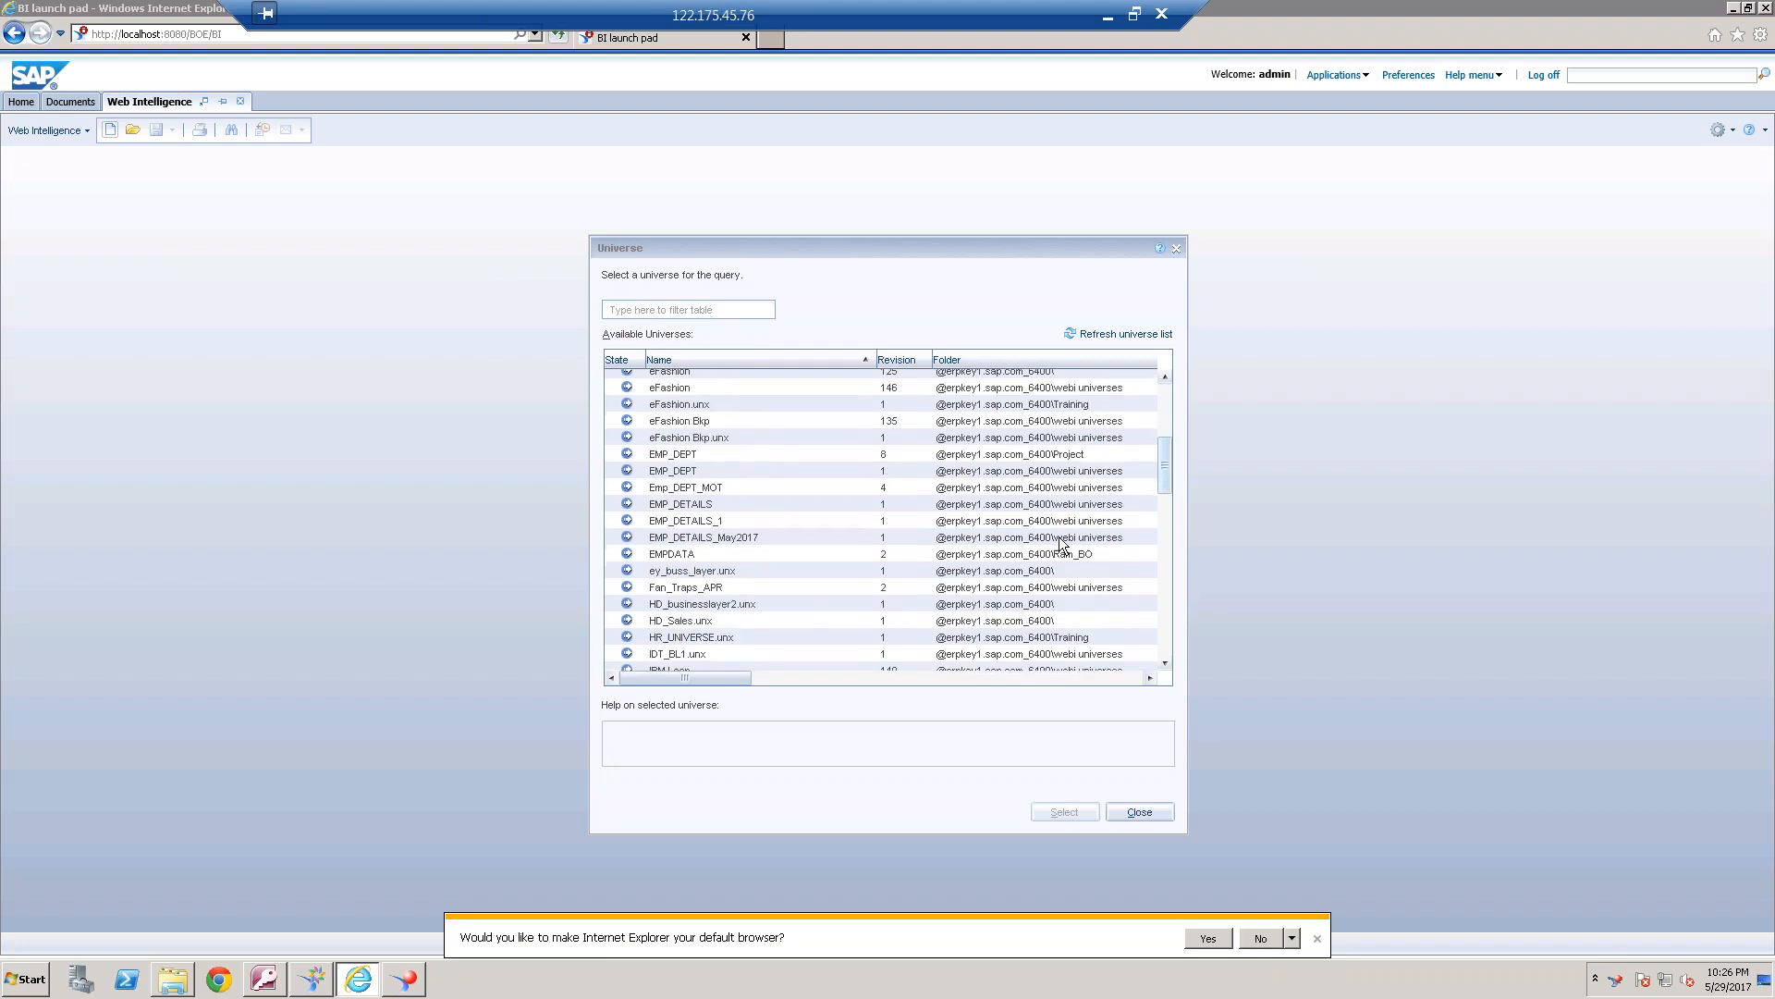
click(762, 537)
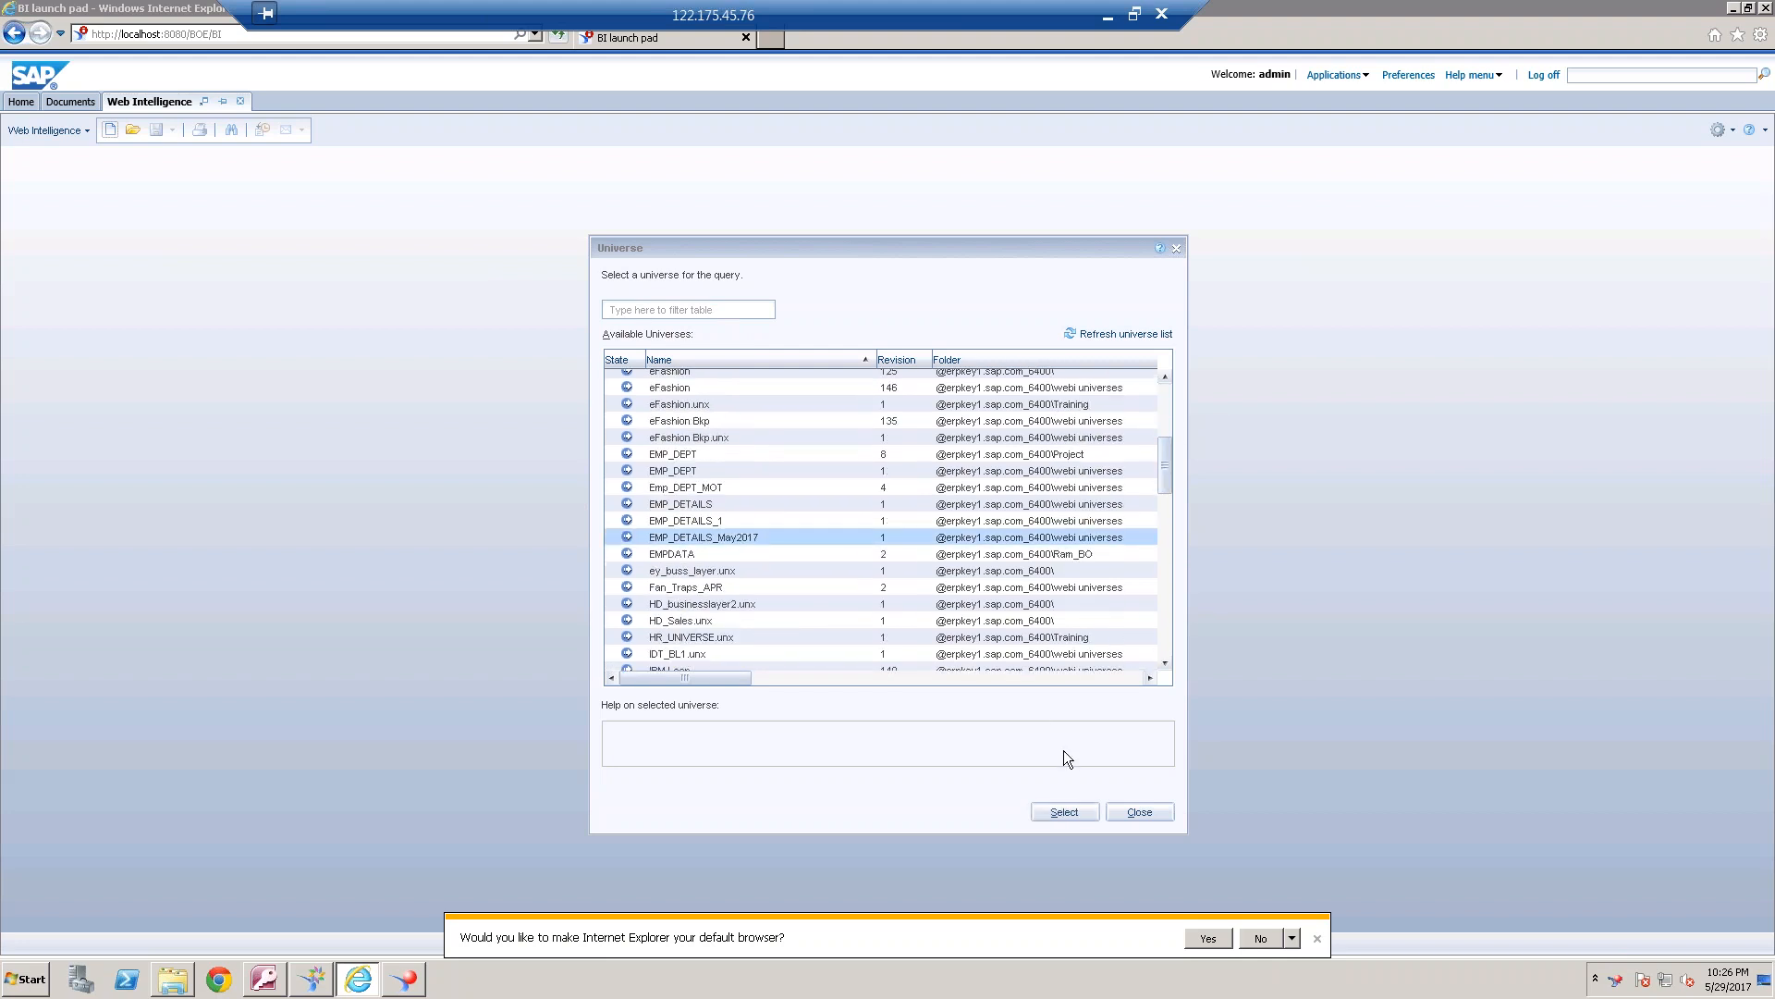
click(1063, 811)
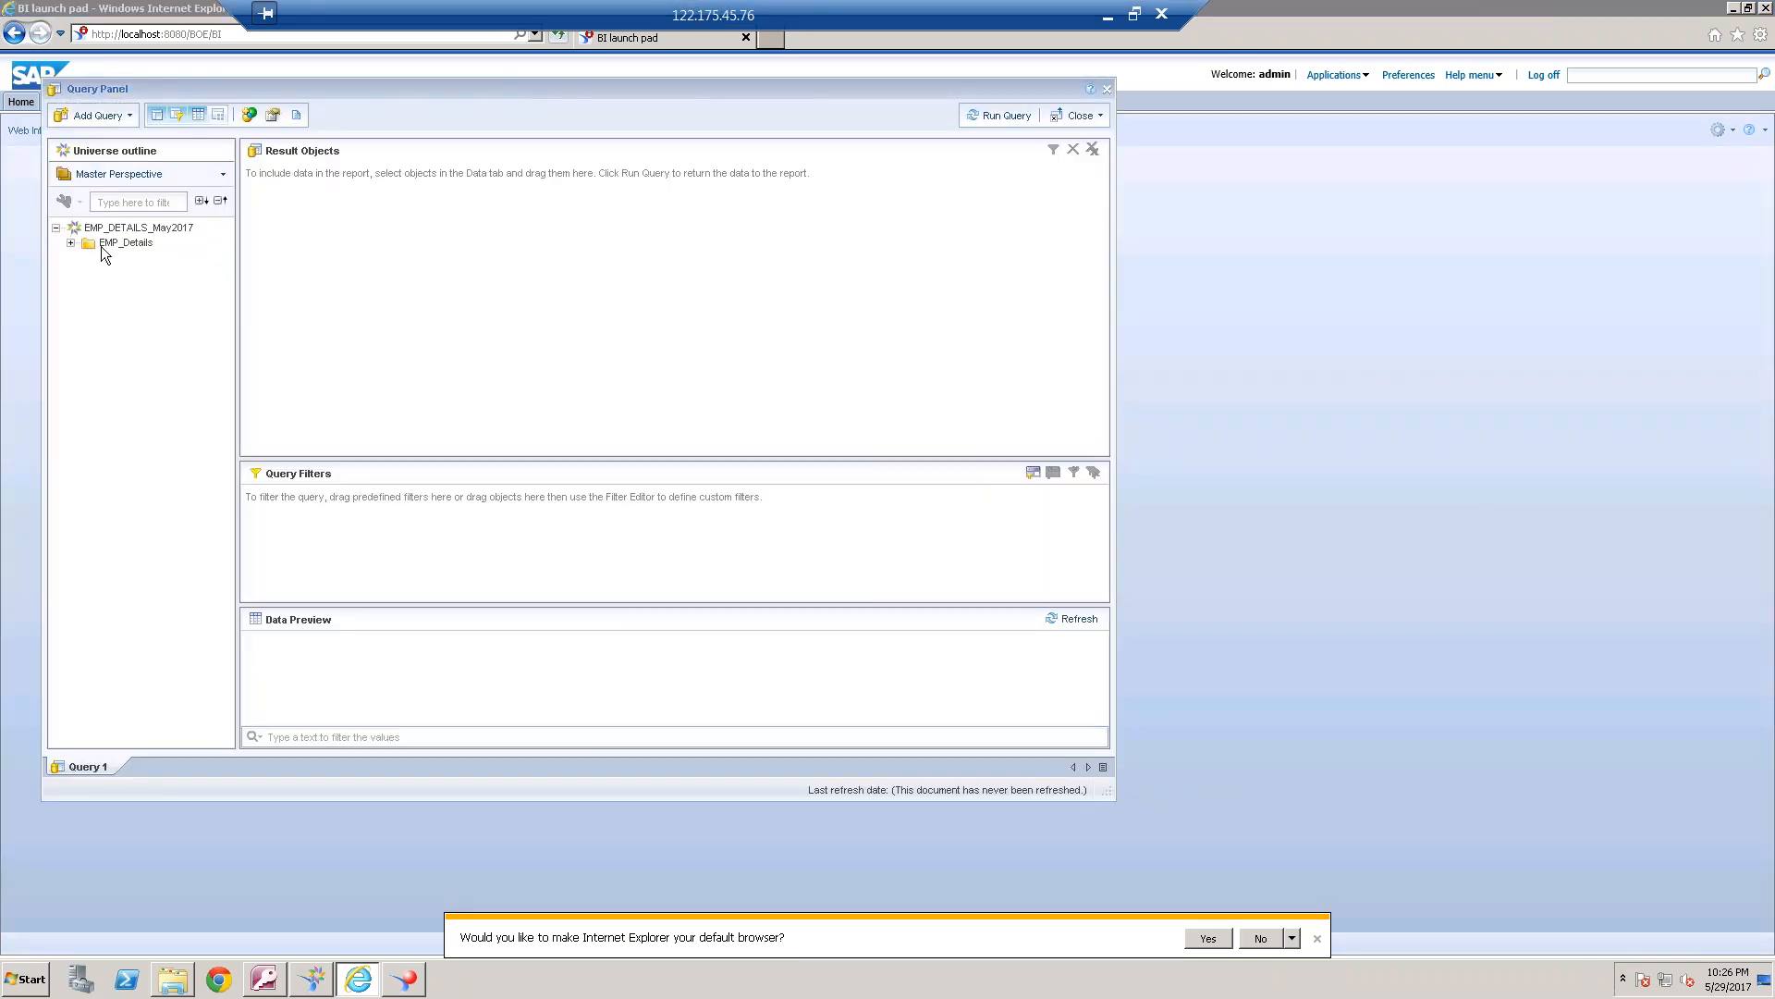
Add Emp Name, Emp Phone, Department Name and Salary from EMP_Details to the result objects, and review the generated query script
click(71, 243)
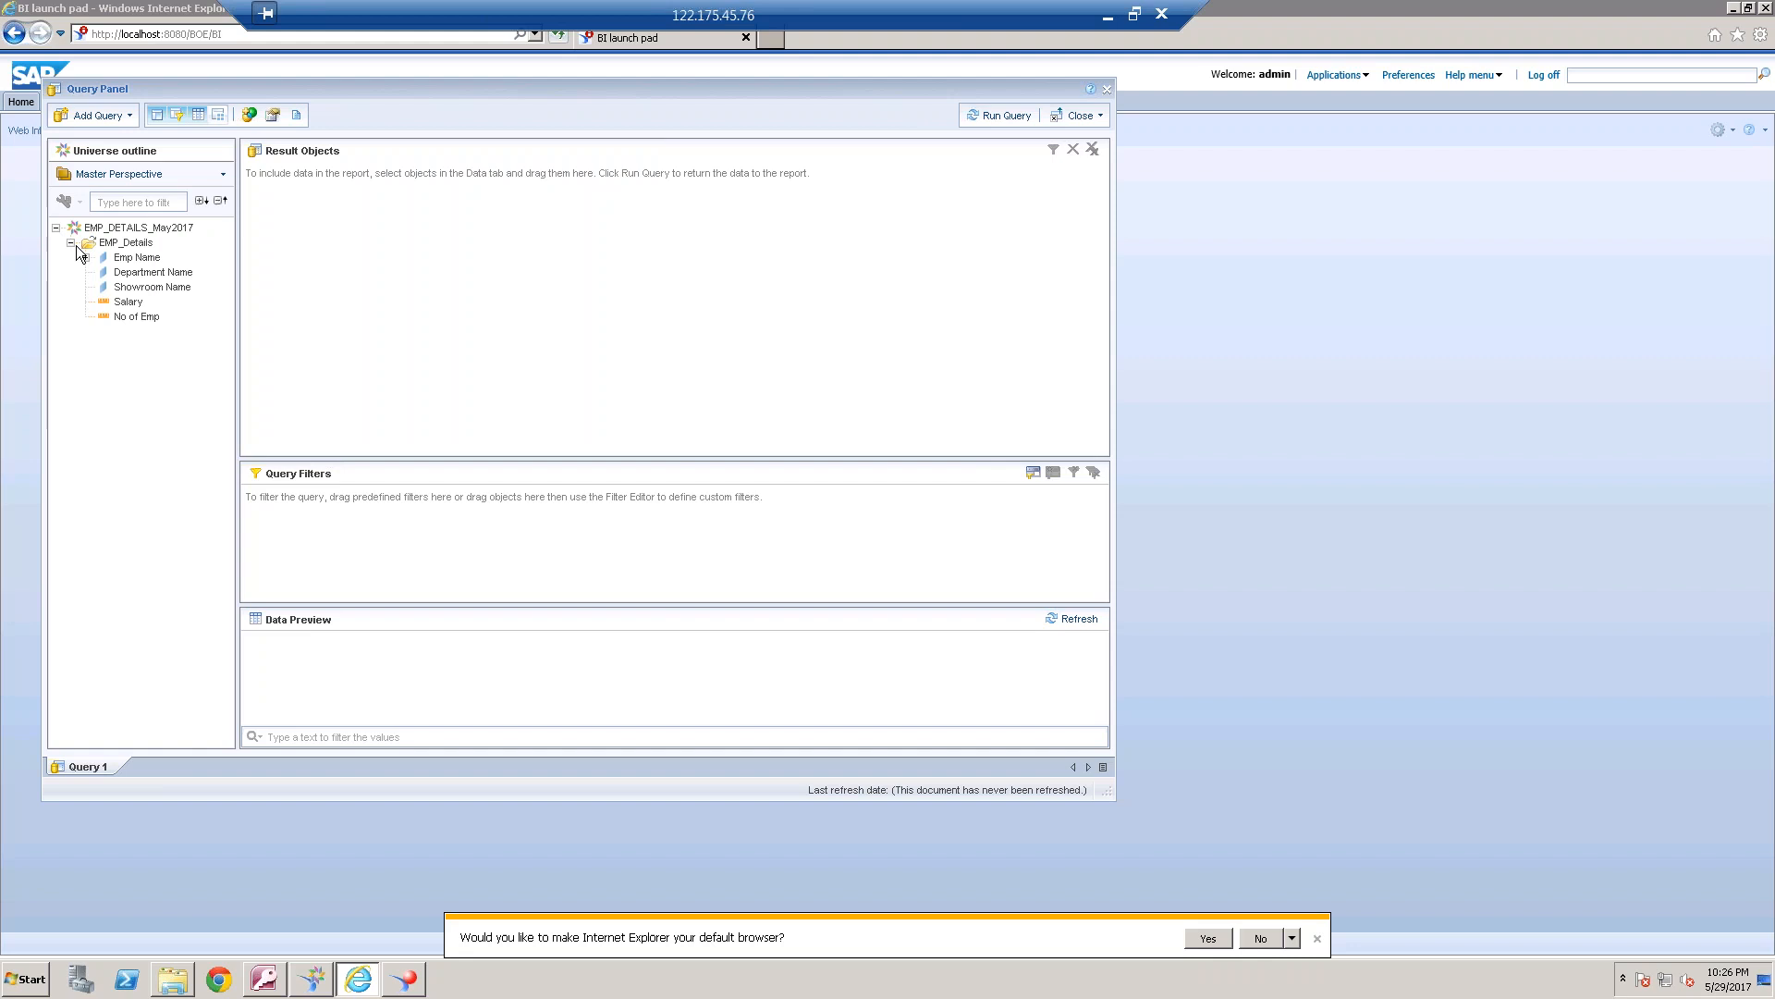
double_click(134, 260)
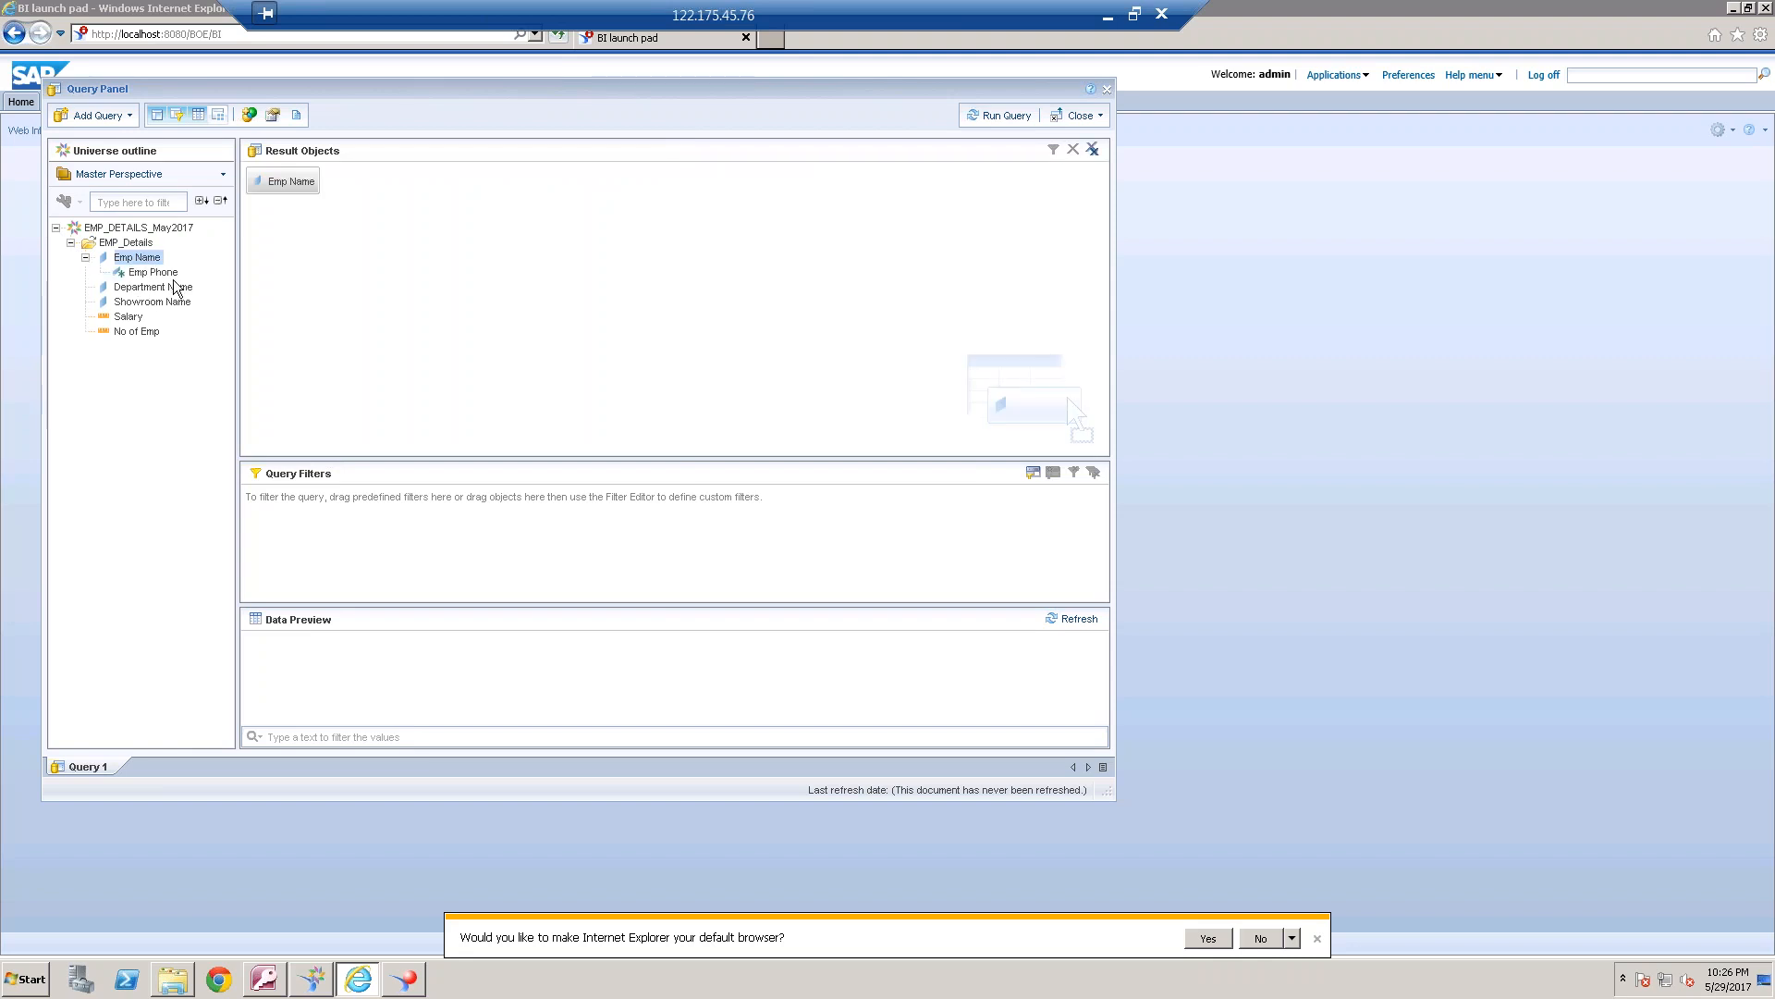
double_click(171, 274)
double_click(171, 288)
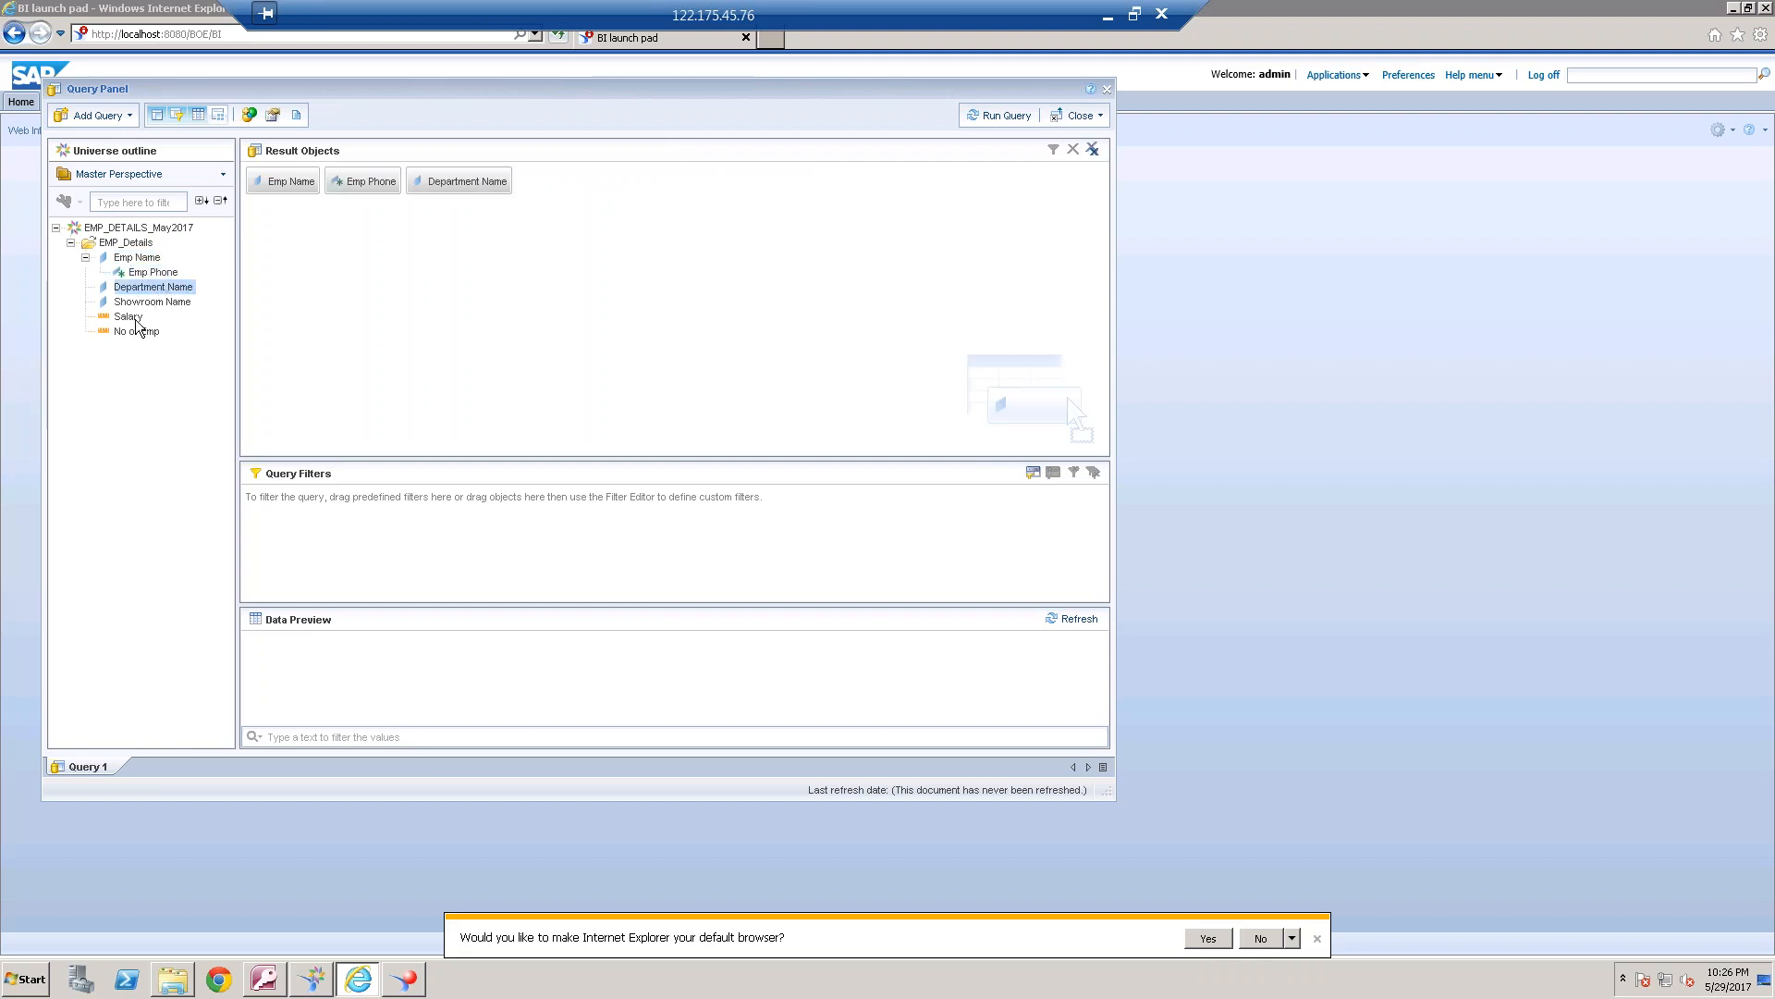
double_click(129, 318)
click(296, 114)
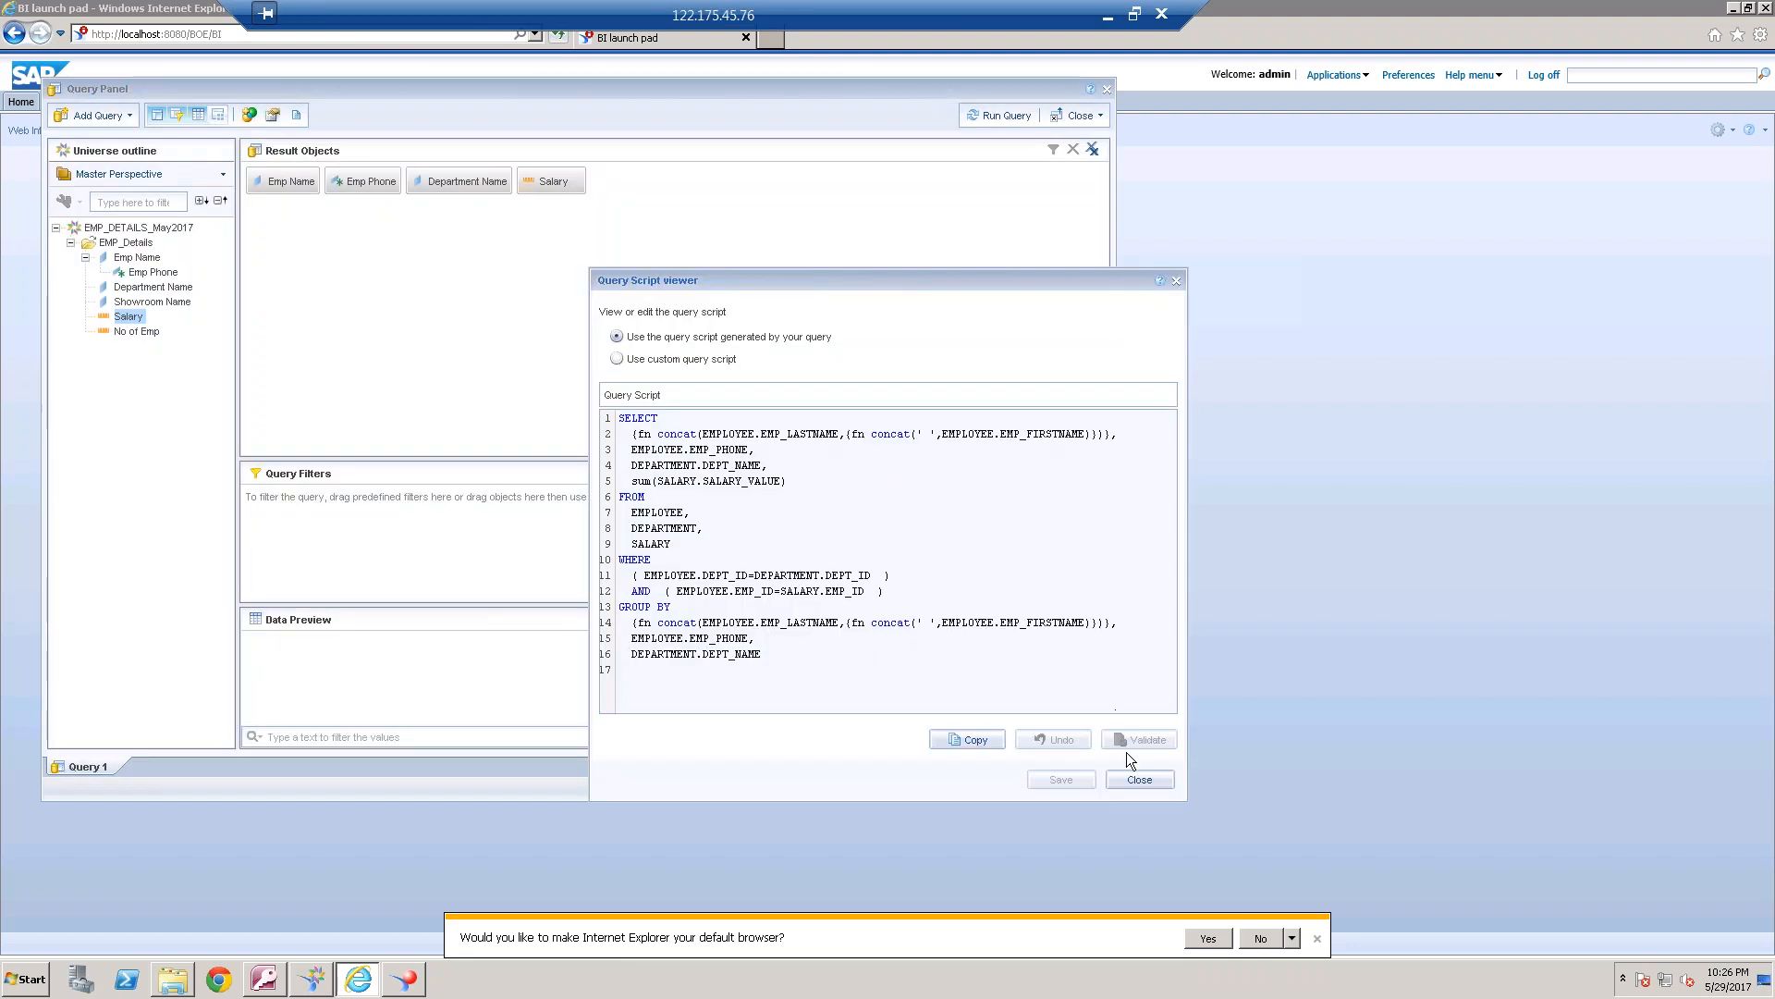
click(1139, 780)
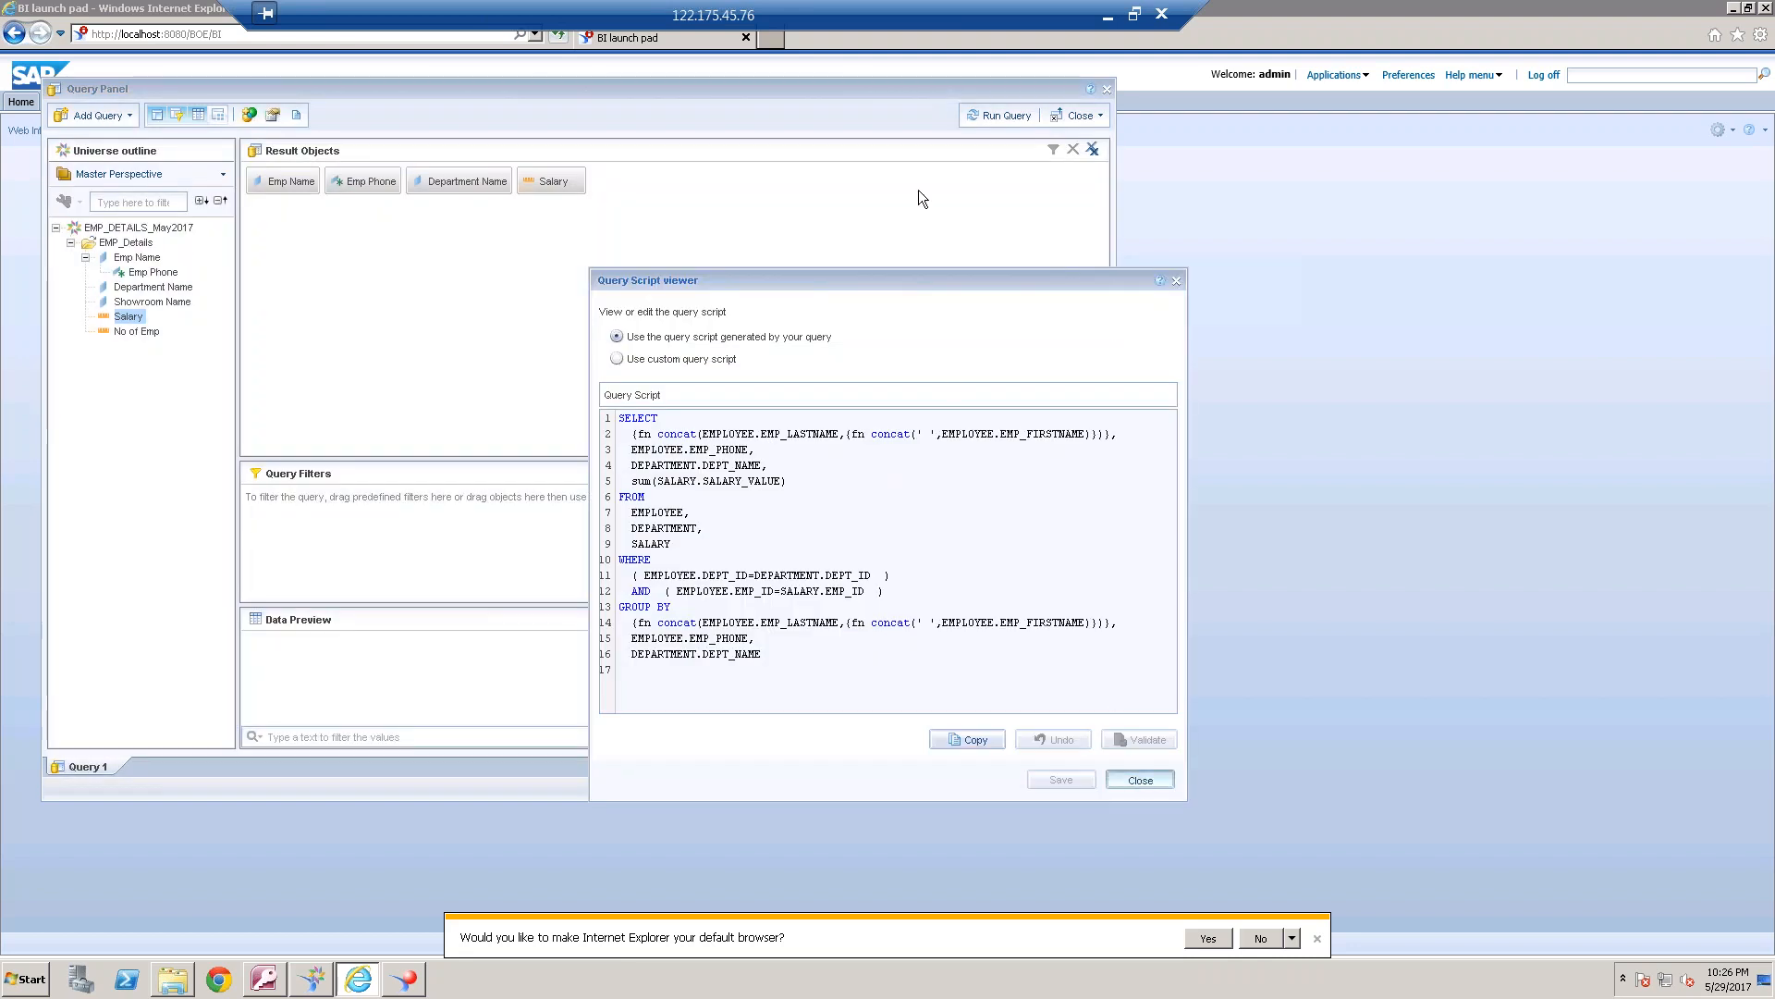
Run the query, dismiss the autosave notice, and widen the report table's columns to fit the employee, phone, department and salary data
click(988, 121)
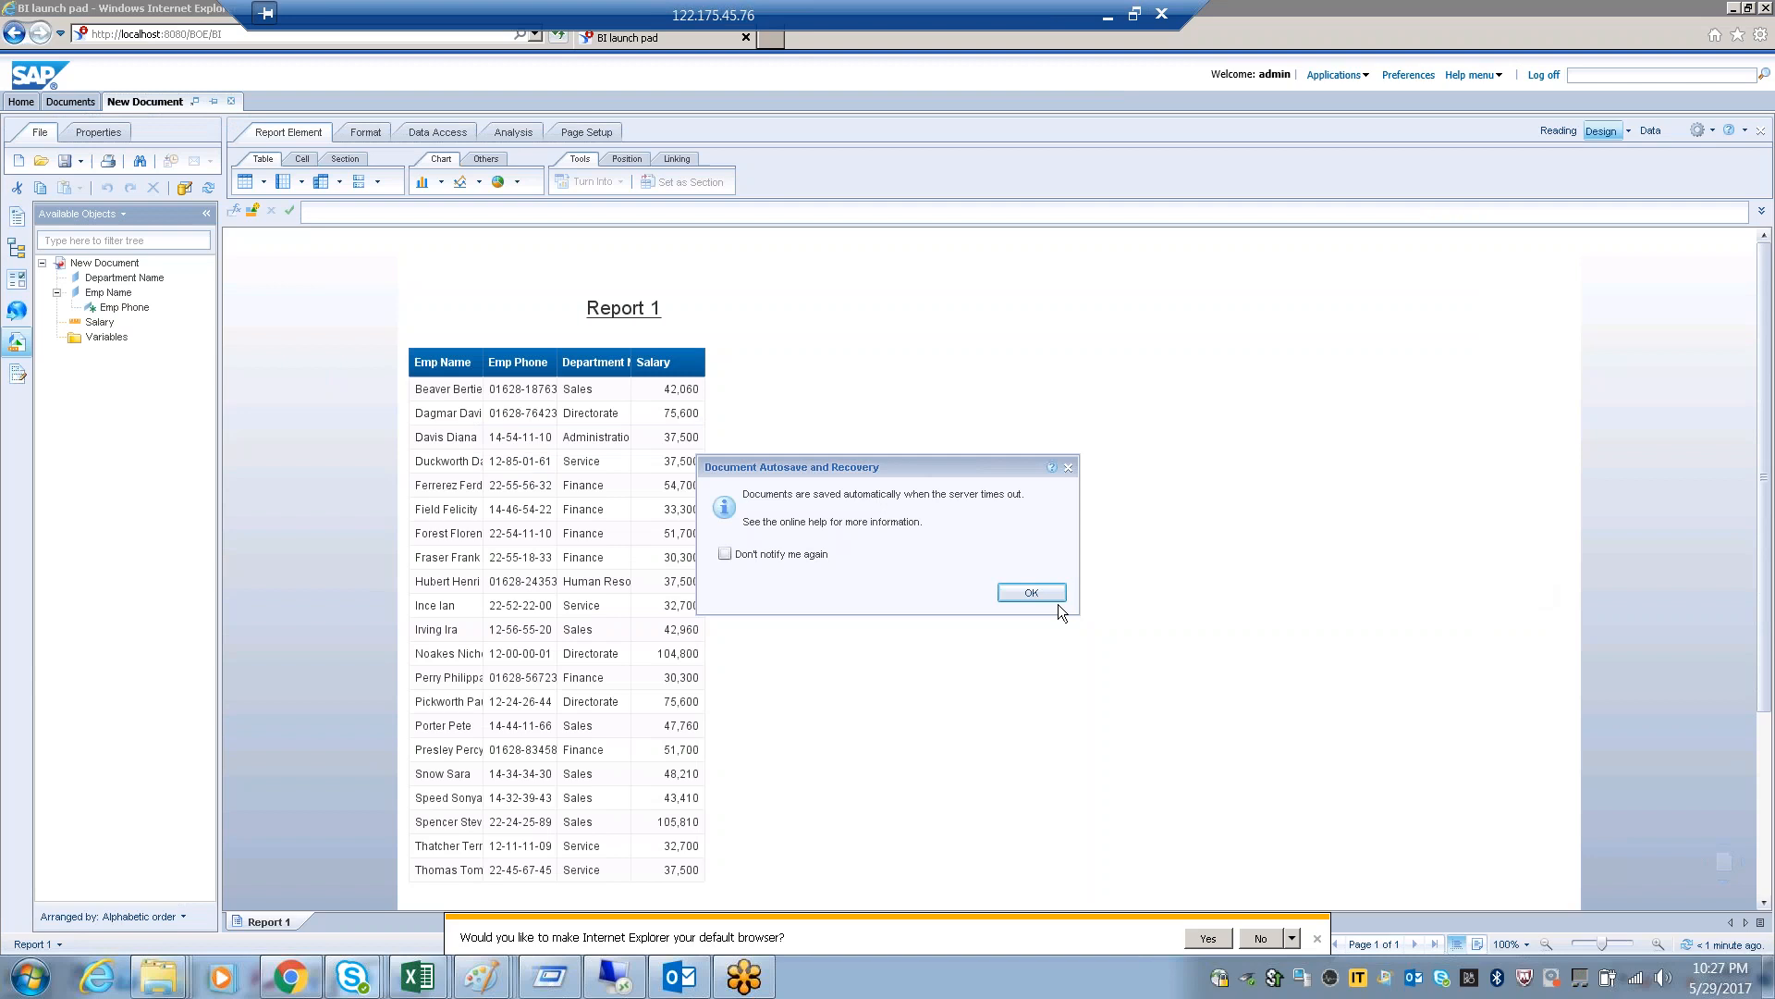
click(1031, 592)
click(523, 386)
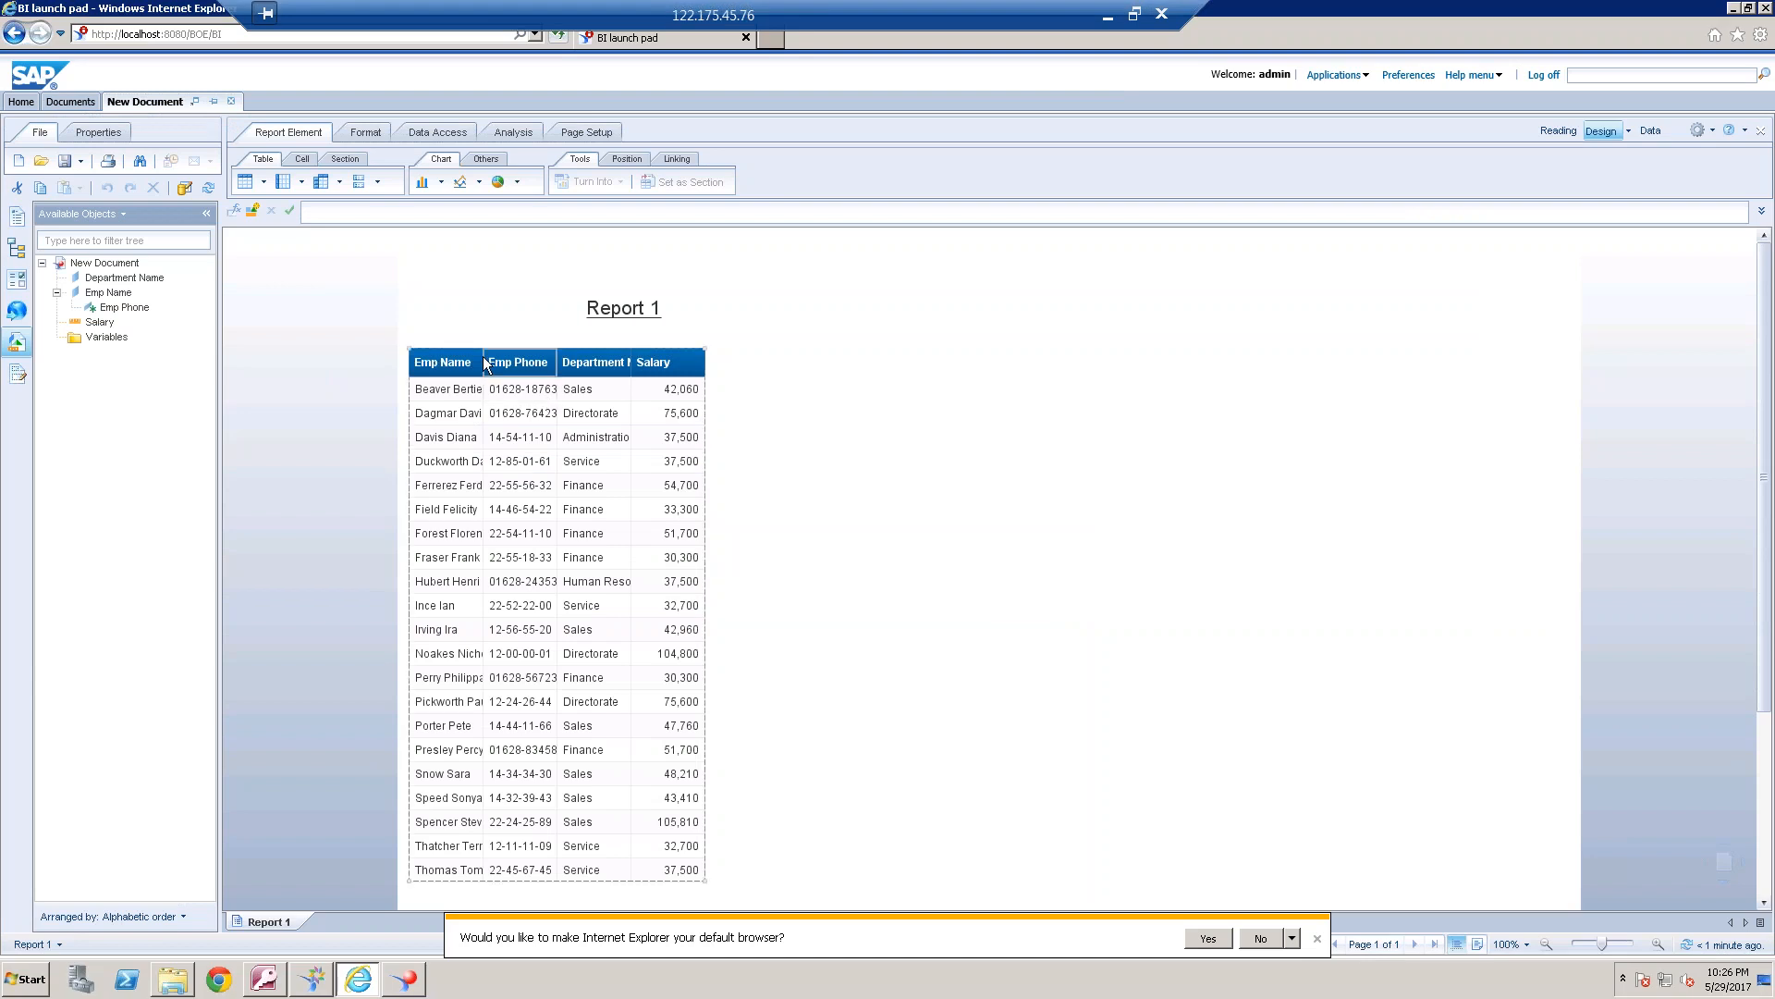
drag(482, 361, 507, 360)
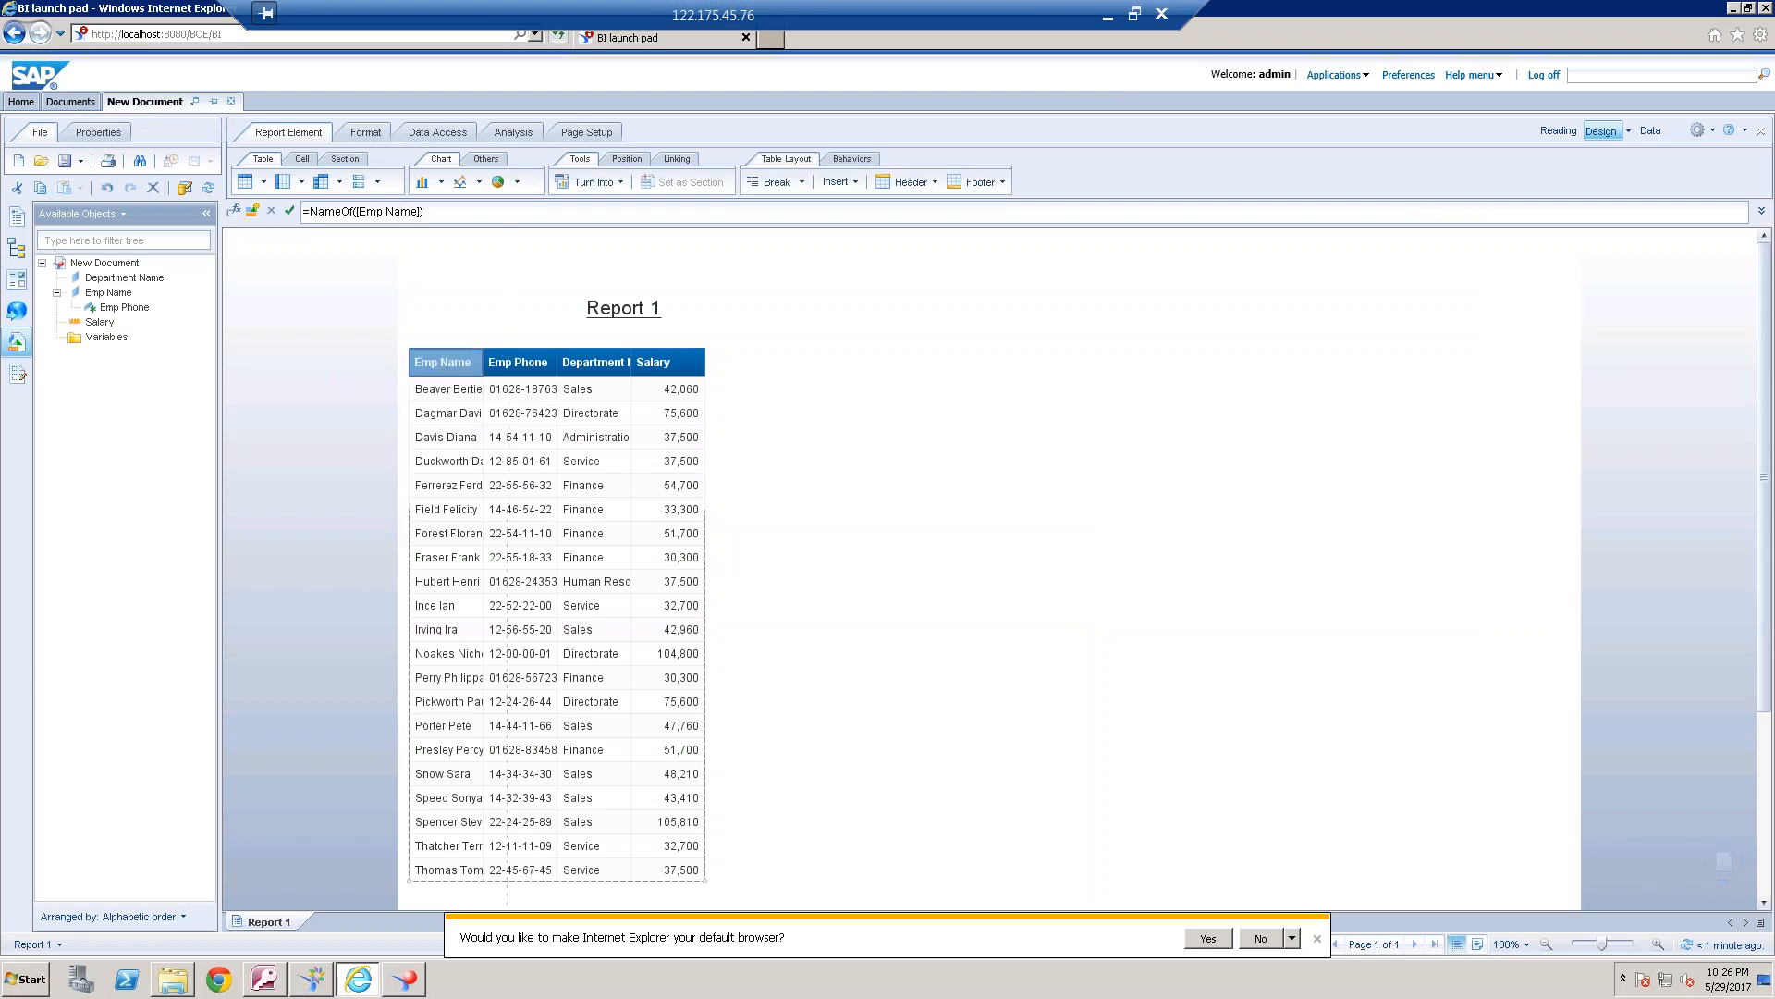
click(580, 362)
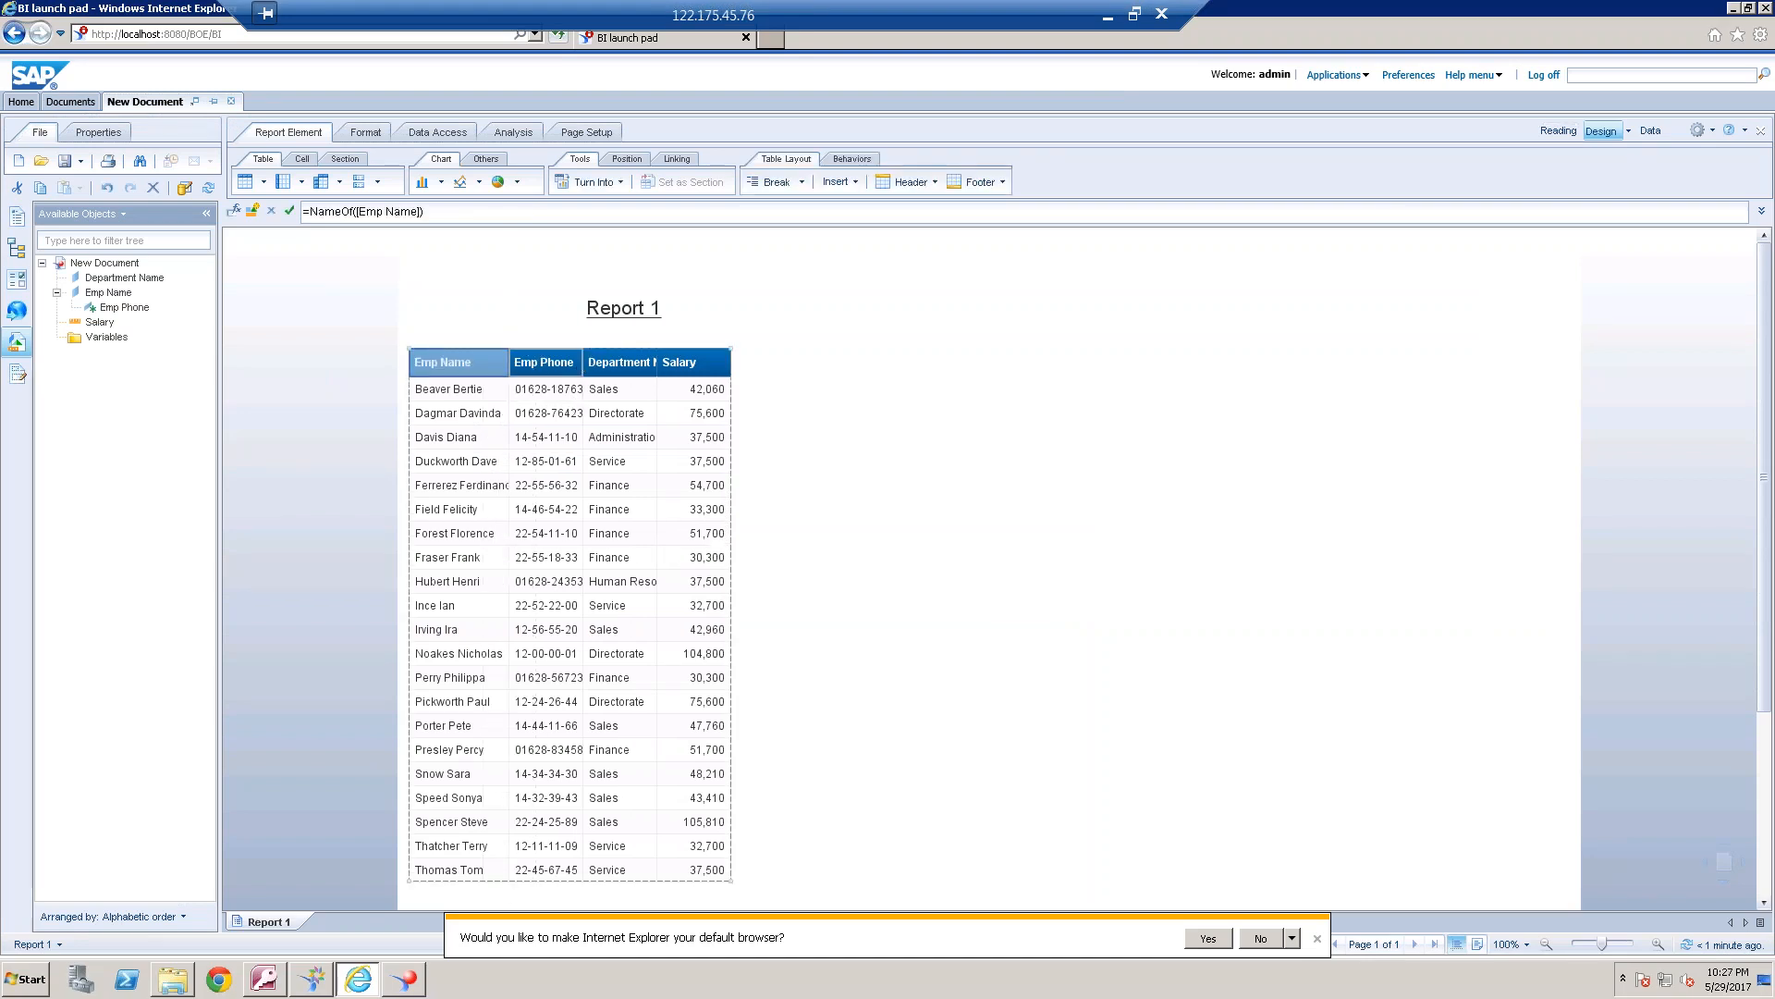
drag(582, 362, 745, 361)
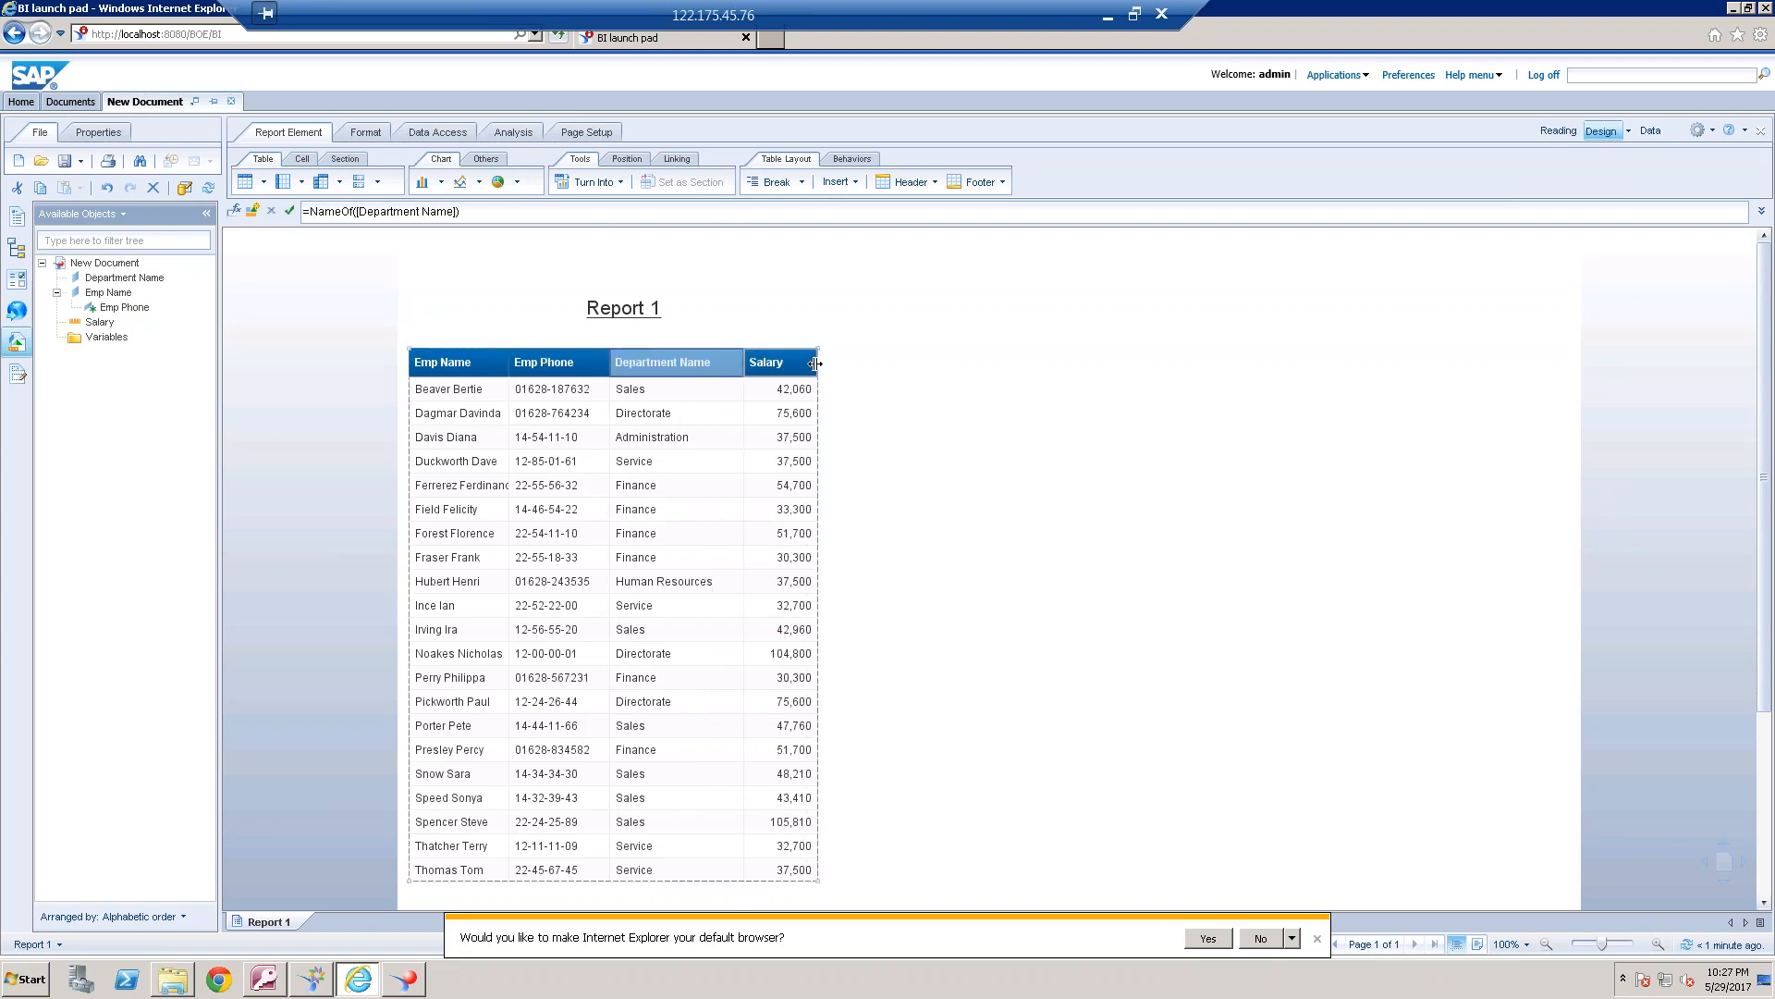
click(806, 363)
drag(818, 362, 849, 362)
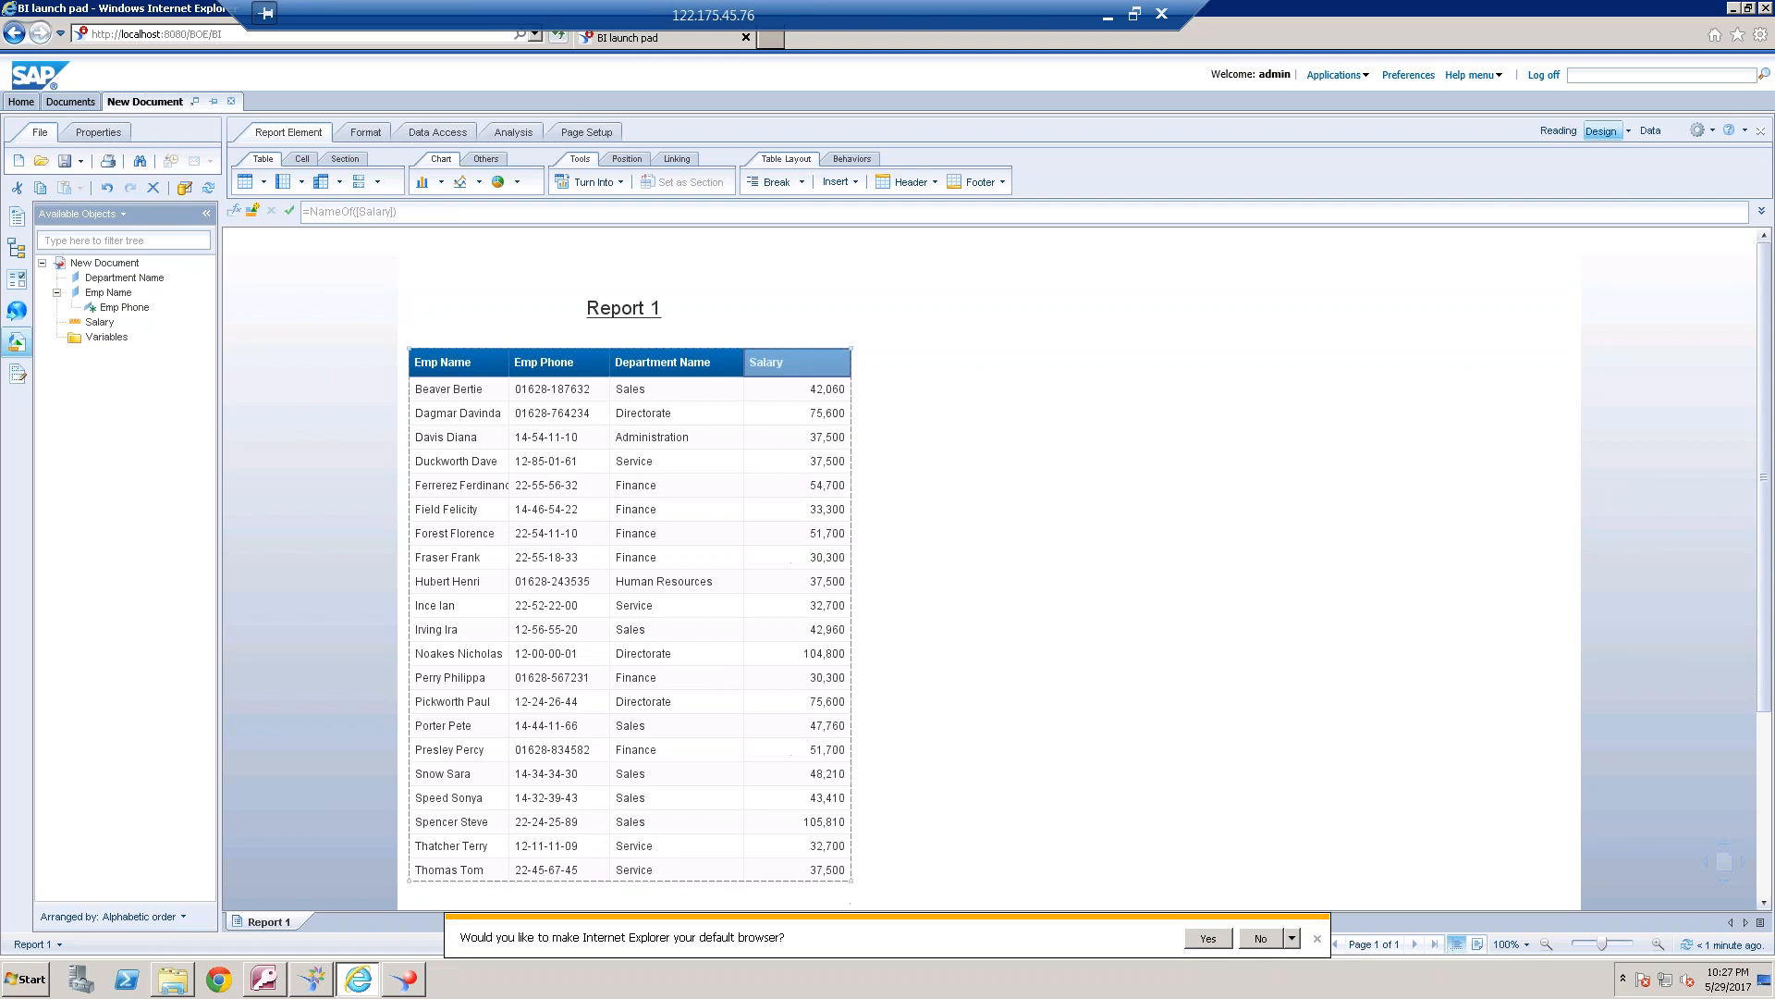
Edit the query to remove Emp Name and Emp Phone, add No of Emp to the result objects, and run it
click(446, 131)
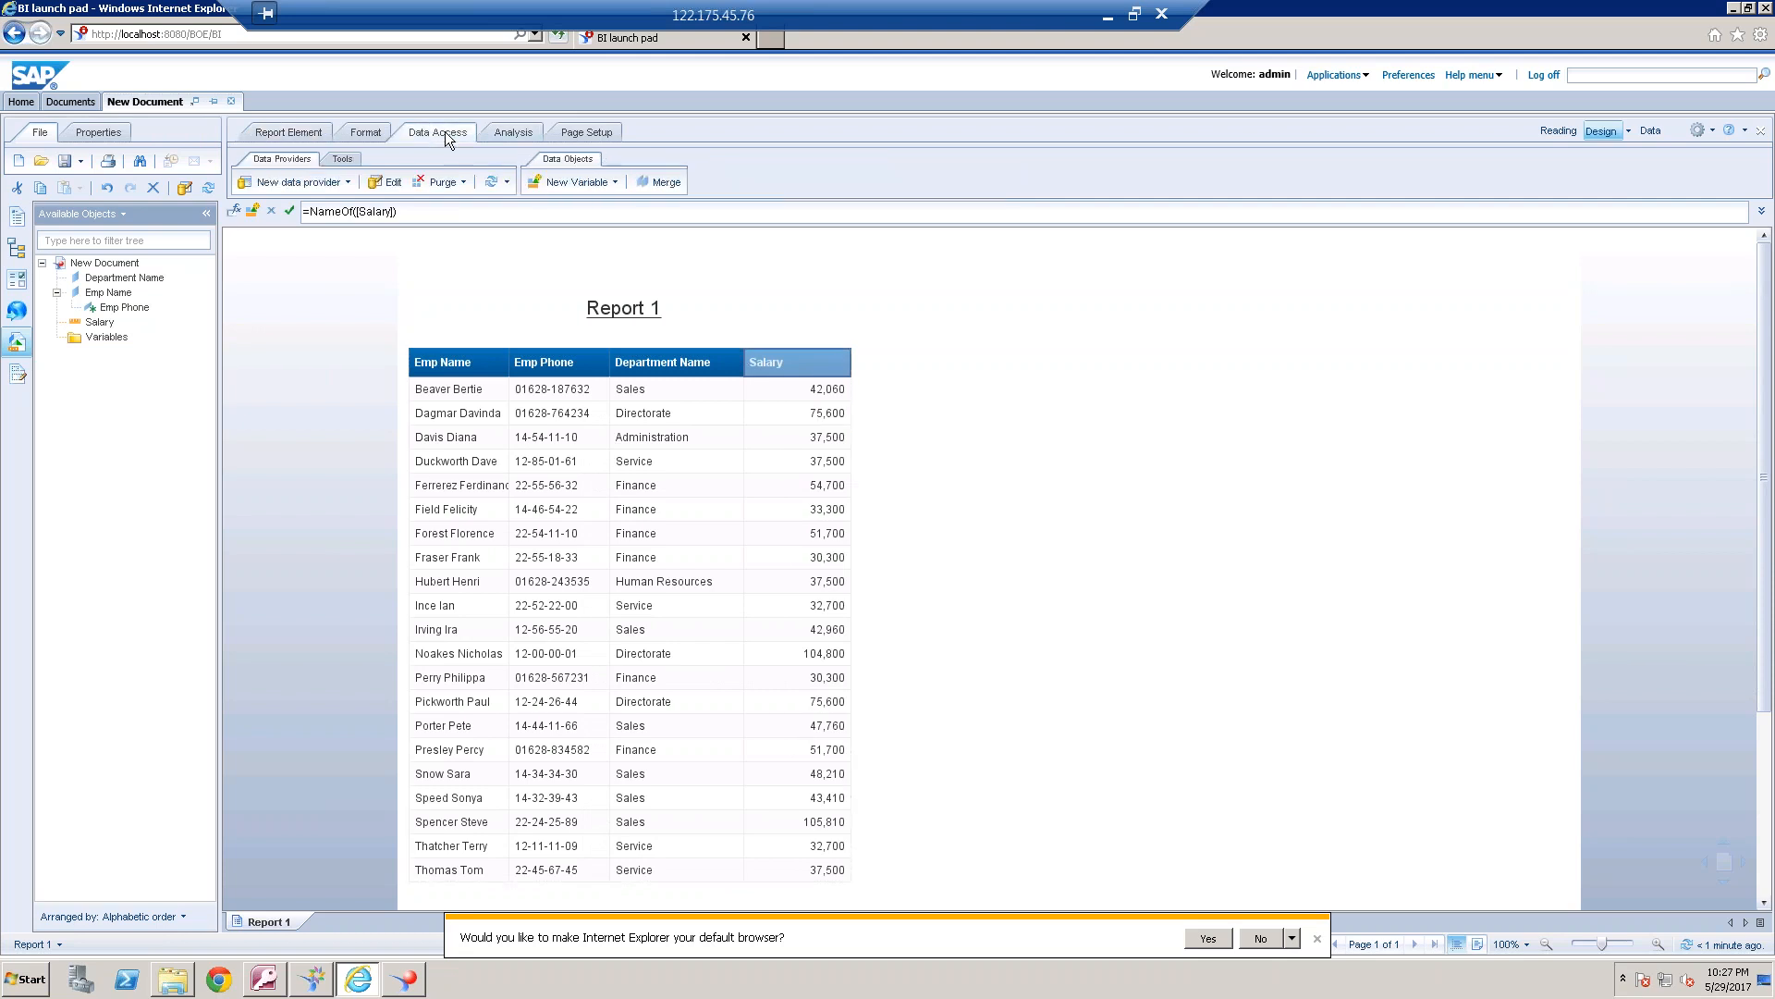
click(395, 183)
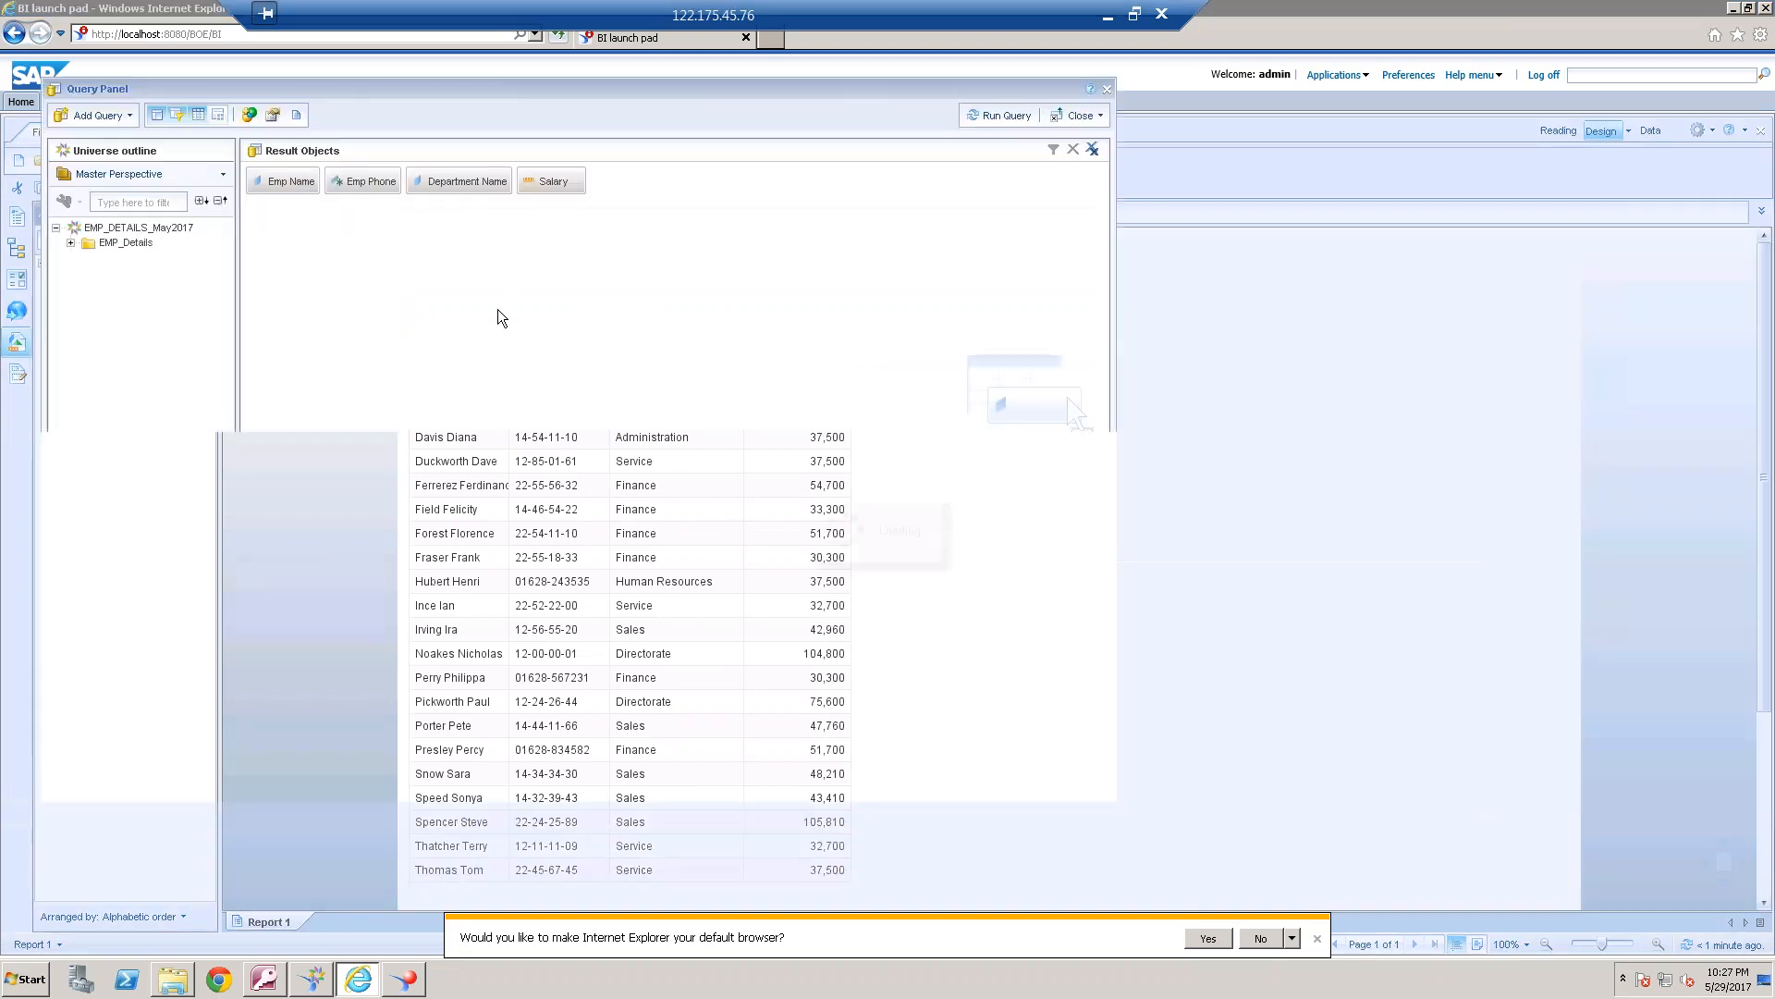
click(290, 183)
key(Delete)
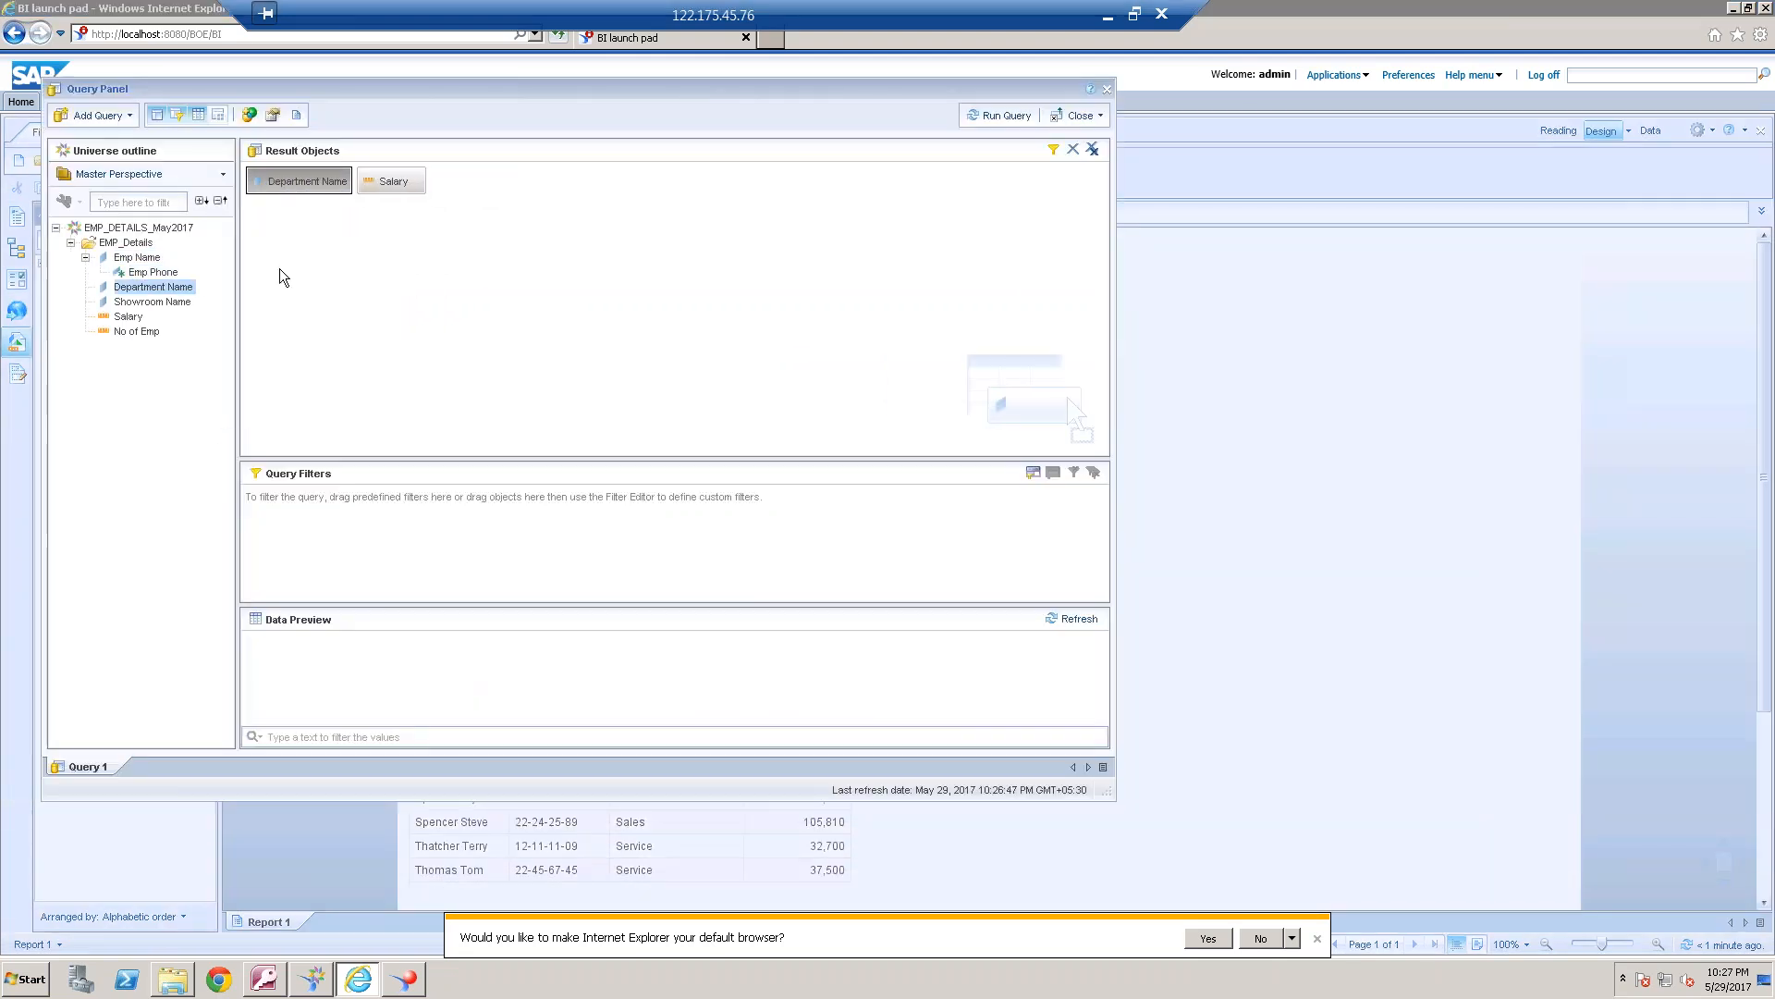
double_click(150, 334)
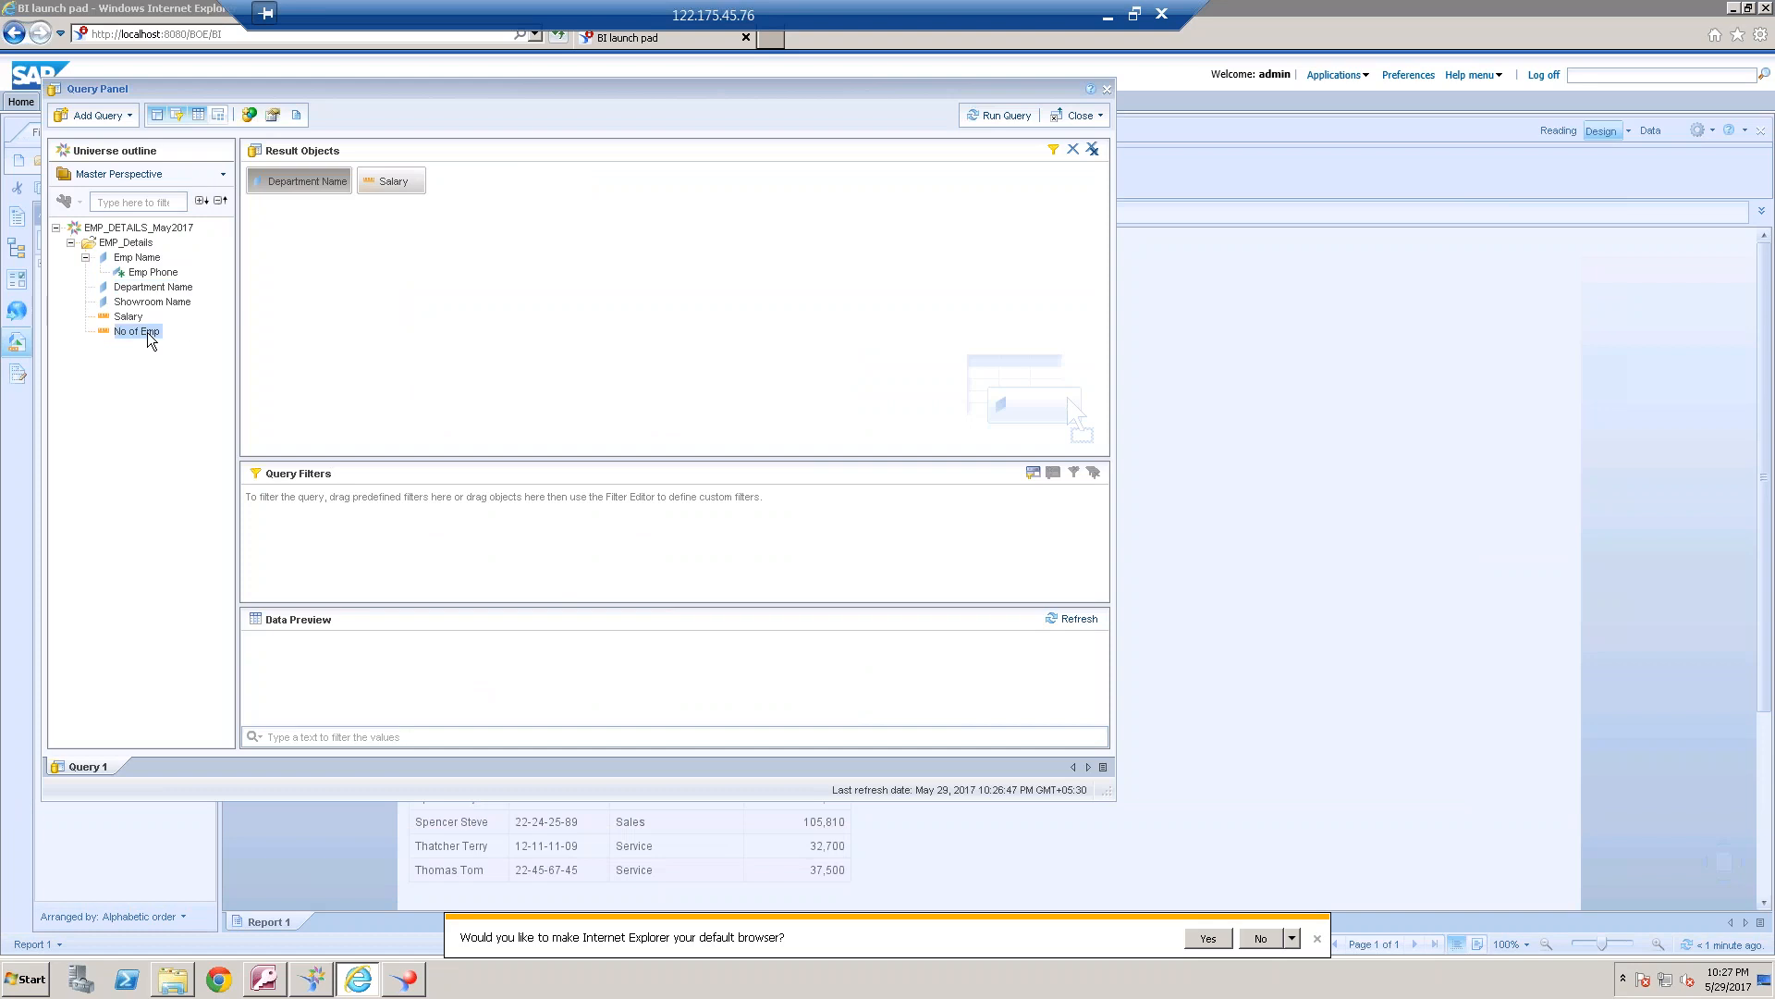
click(1008, 117)
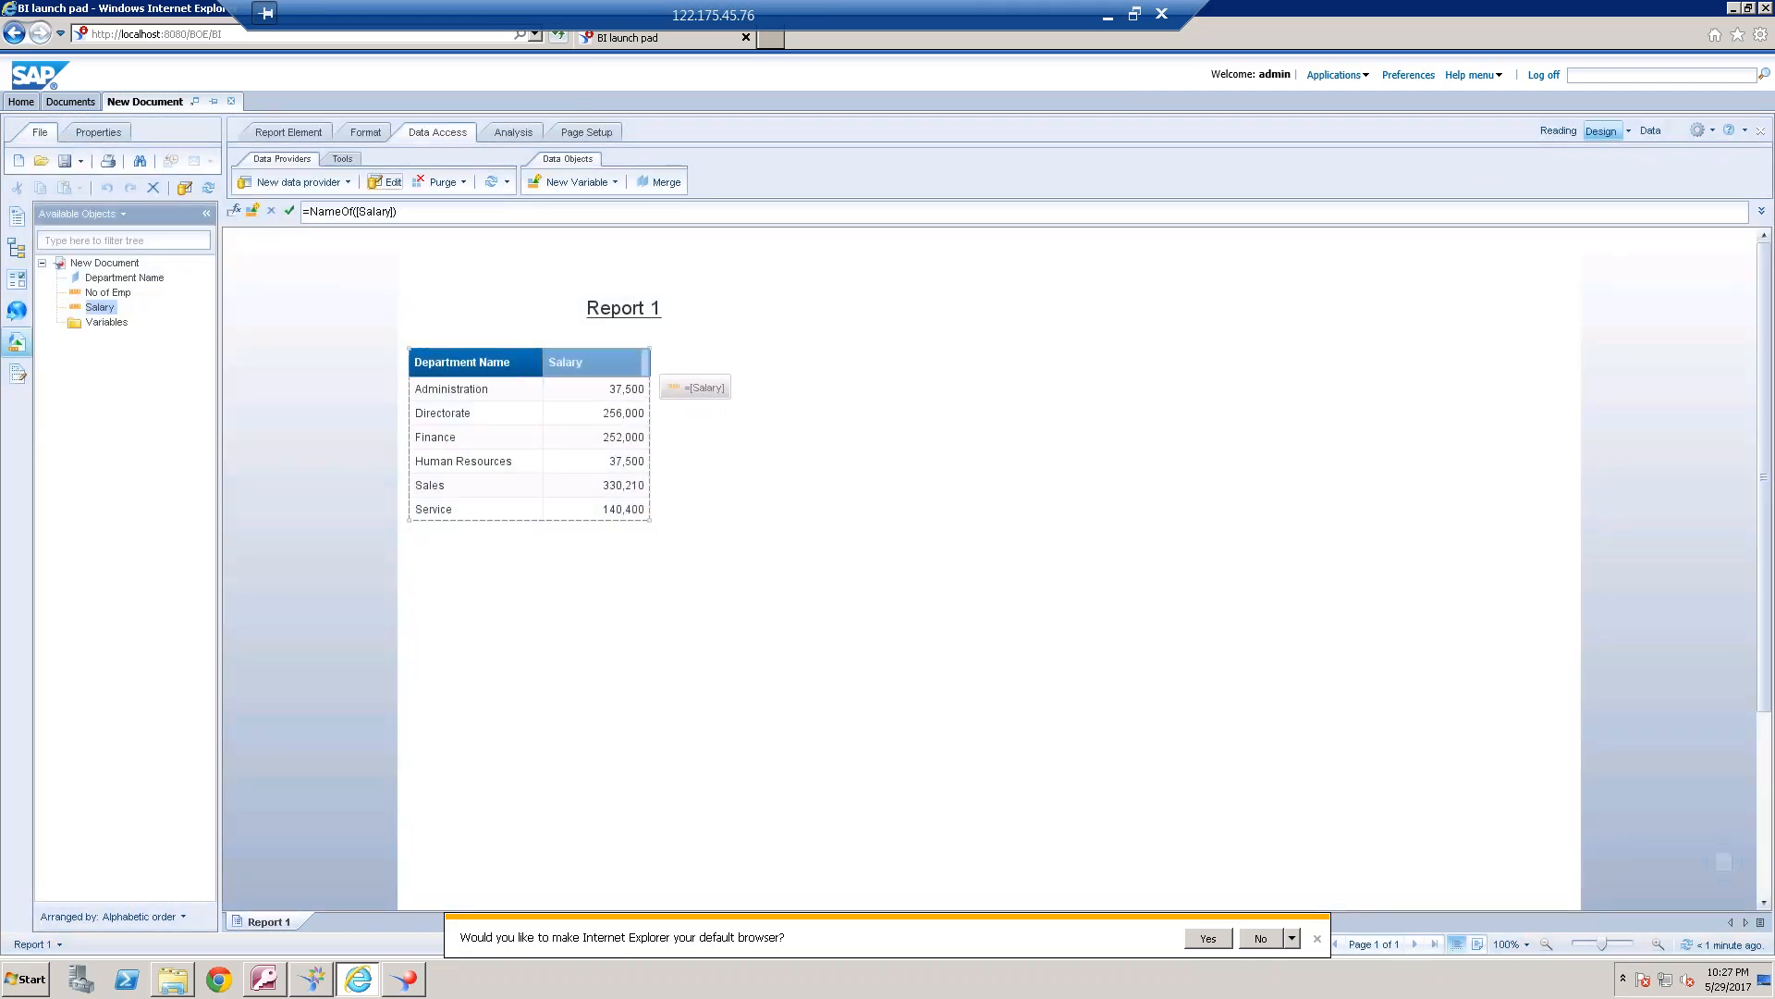
Add No of Emp as a column after Salary in the report table
drag(660, 384, 653, 382)
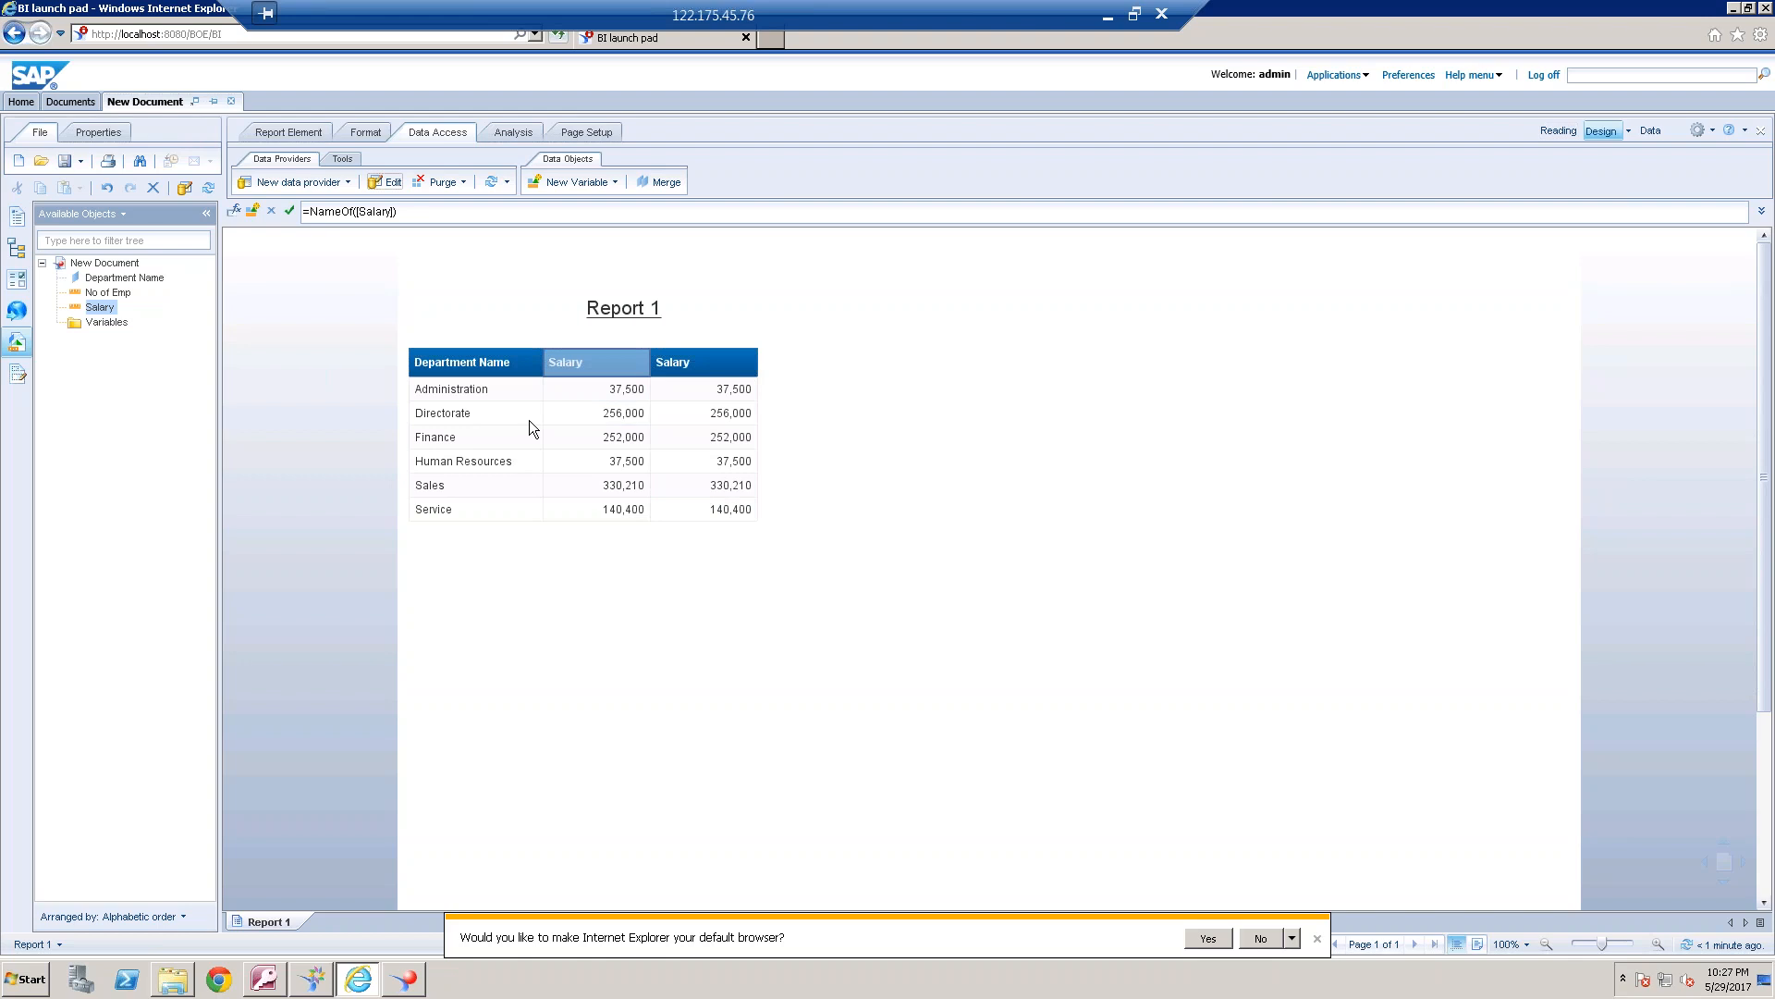
click(111, 293)
drag(455, 329, 712, 385)
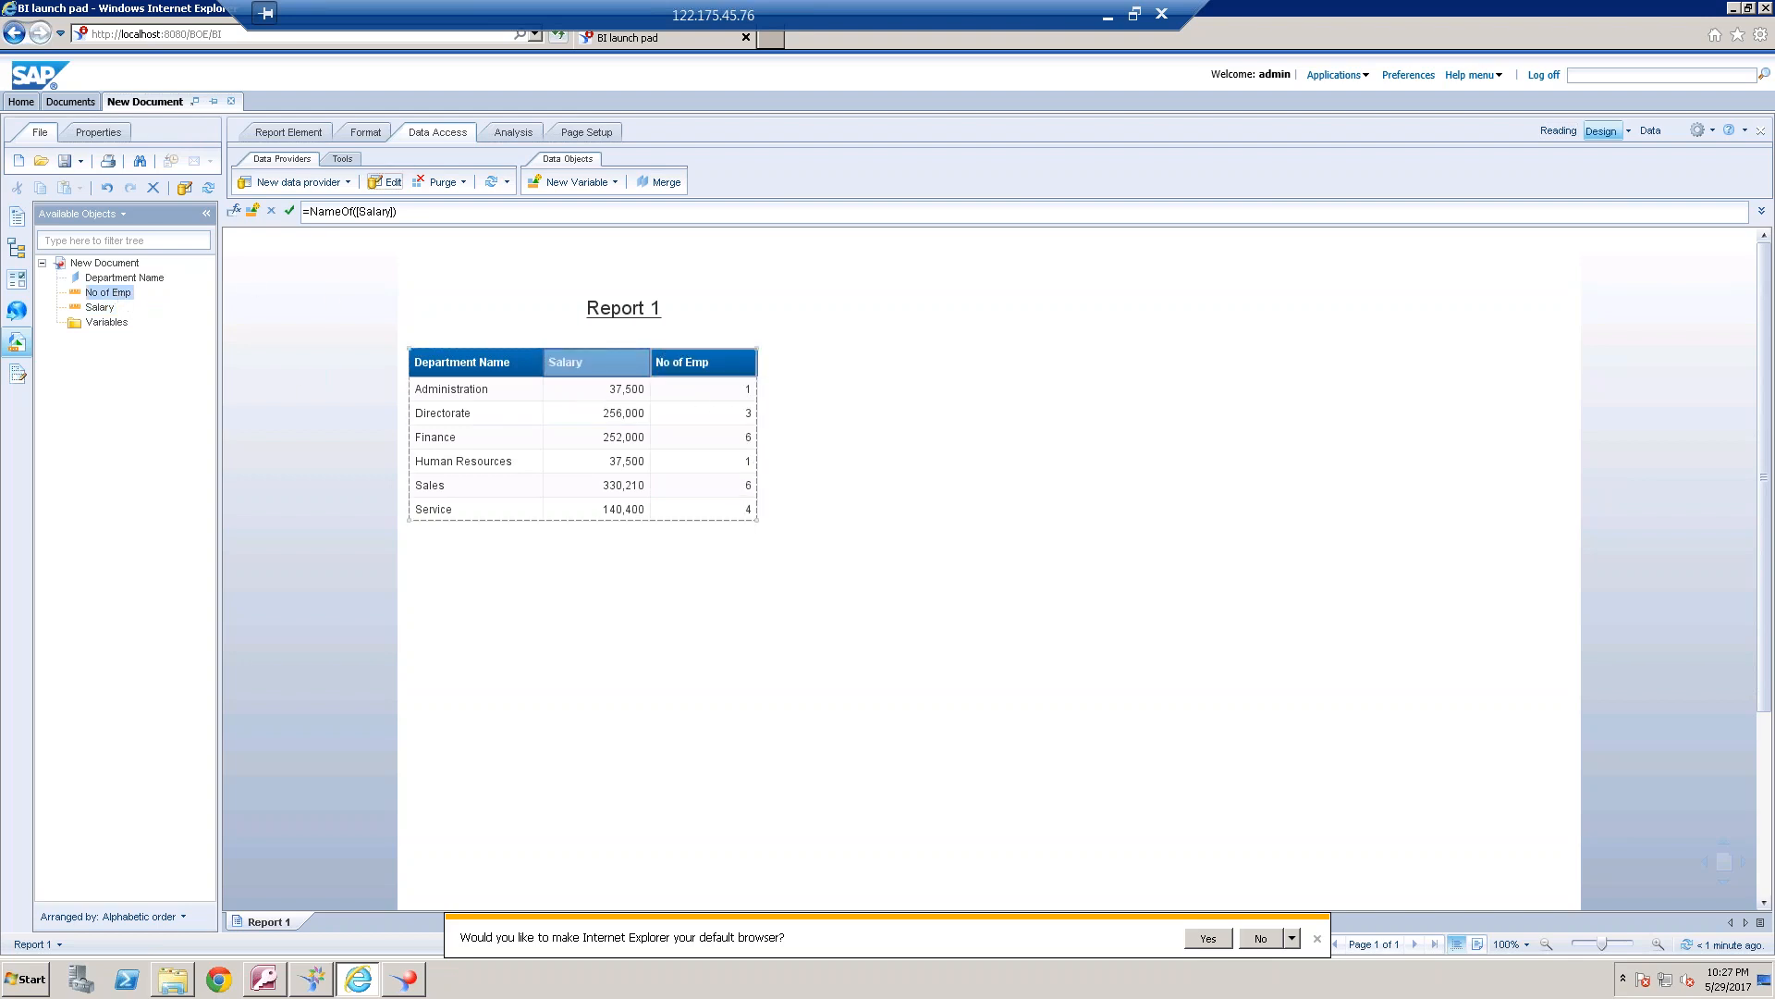
Edit the query to replace Salary and No of Emp with Emp Name, and run it
click(385, 183)
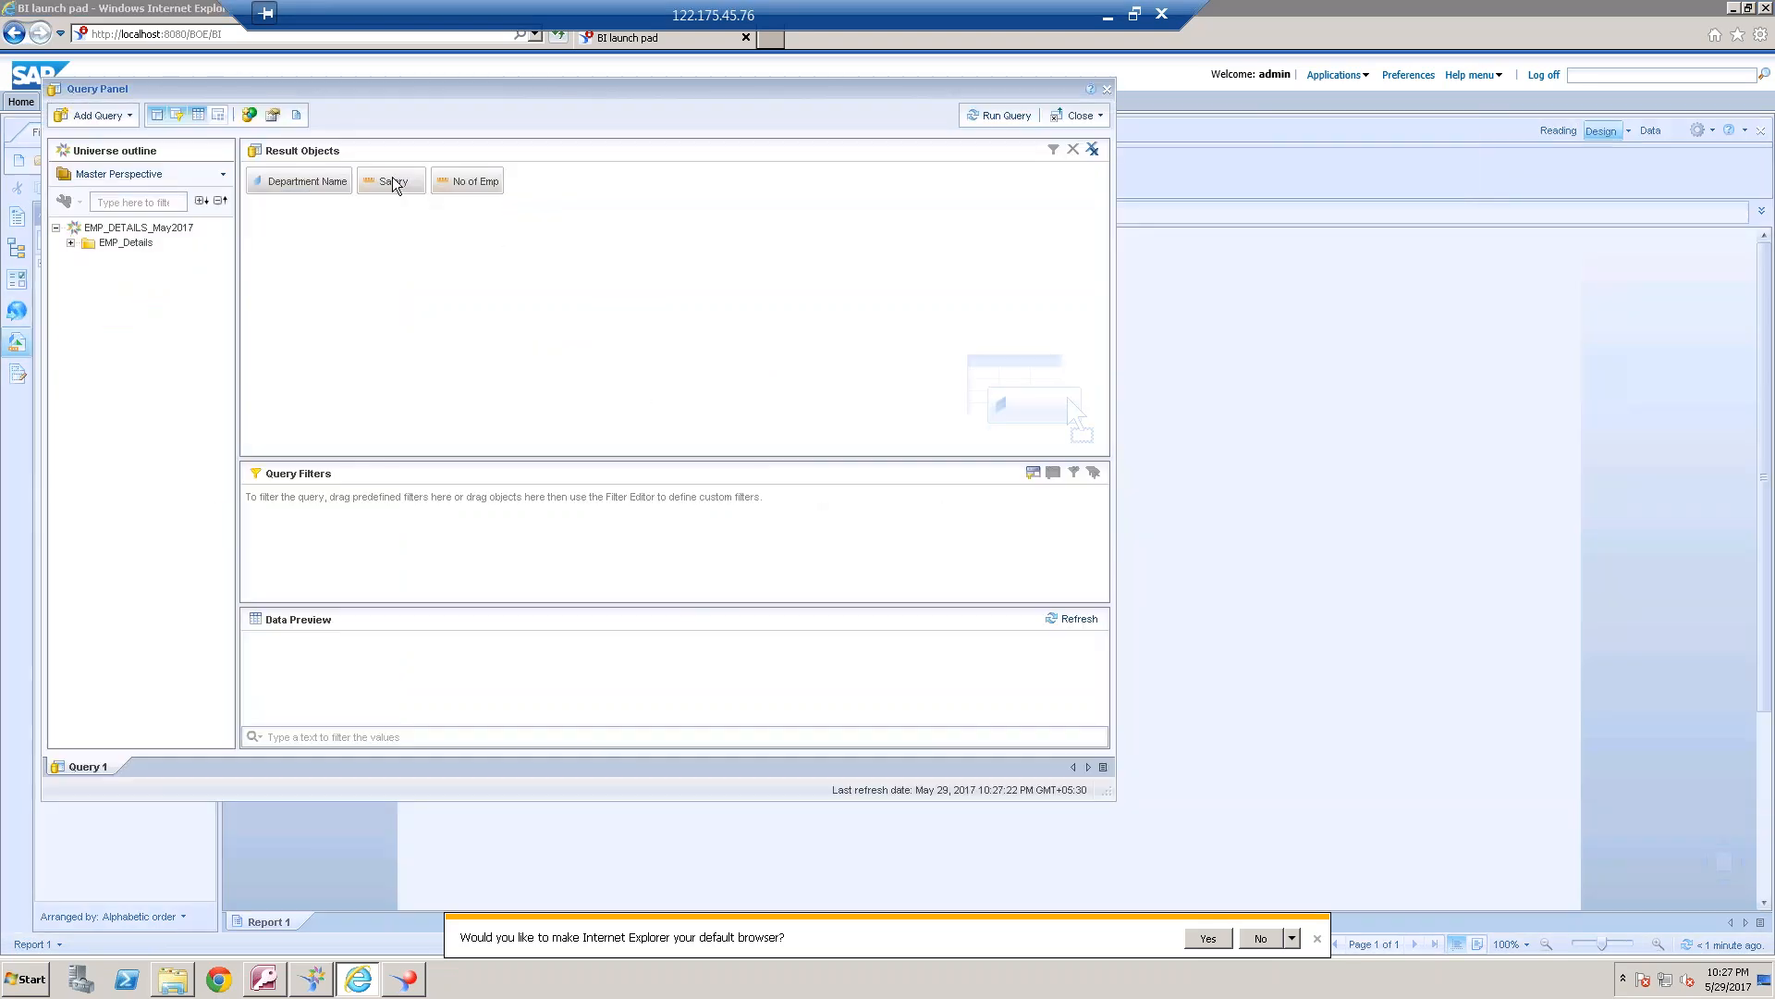
click(393, 181)
key(Delete)
key(Delete)
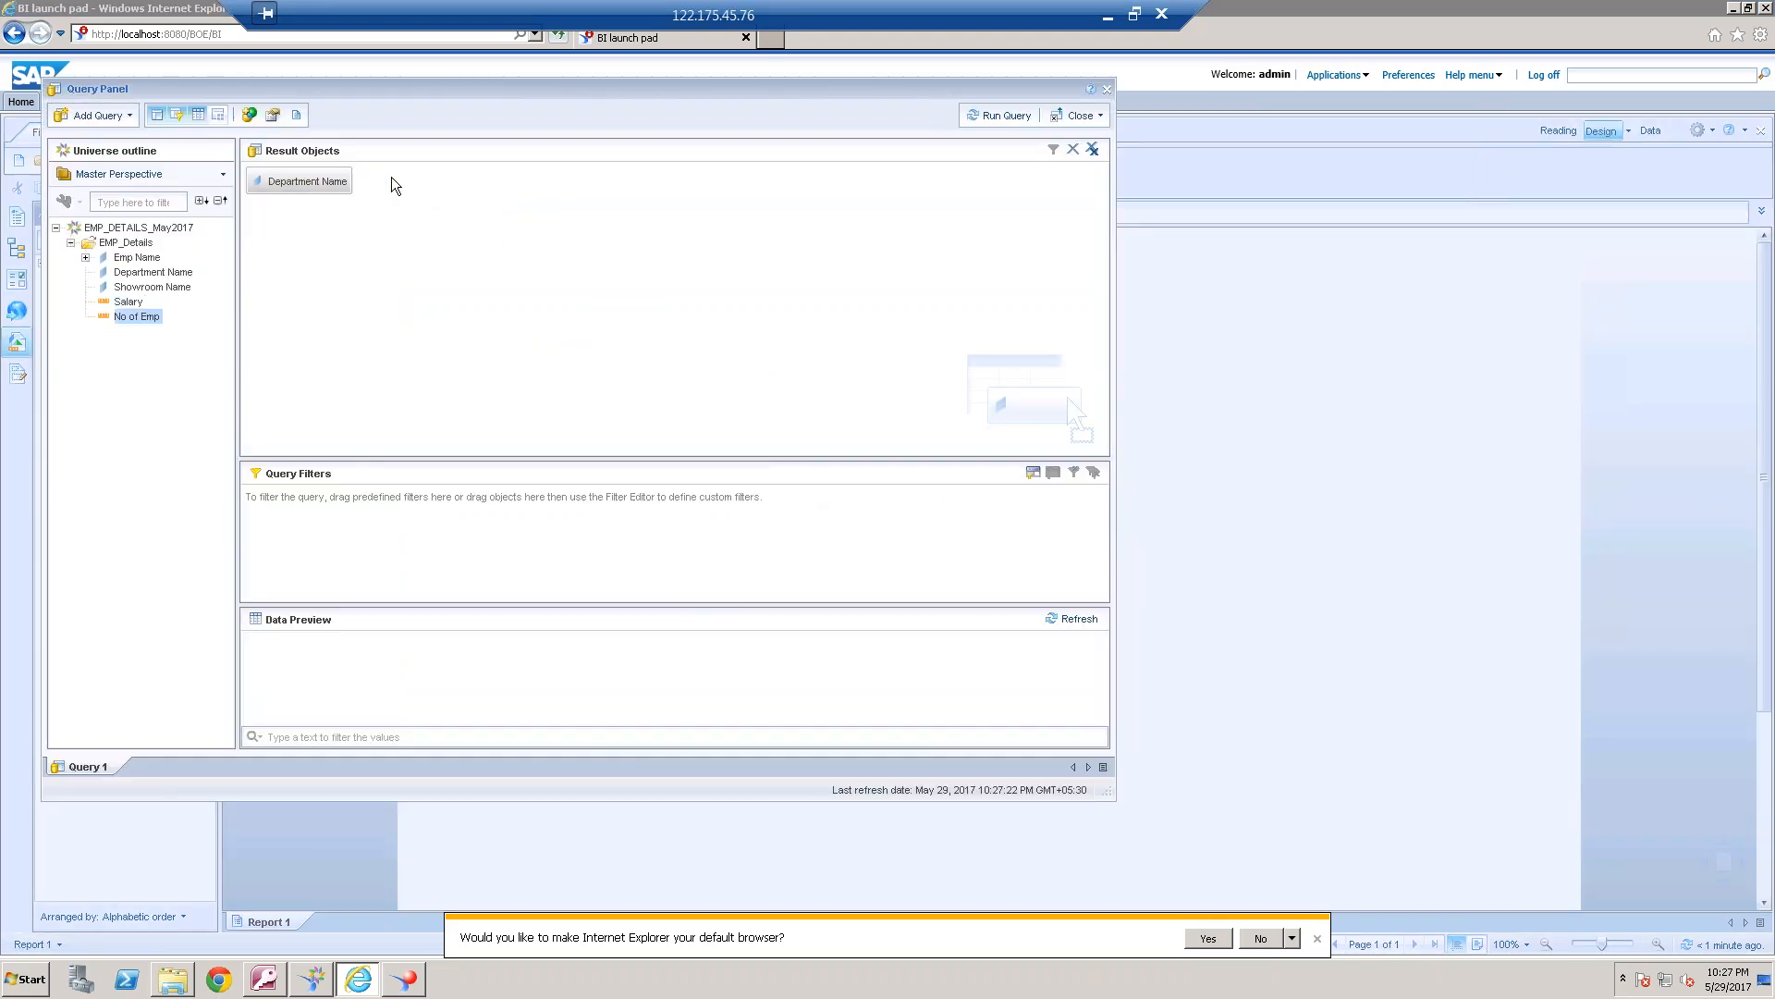
click(182, 277)
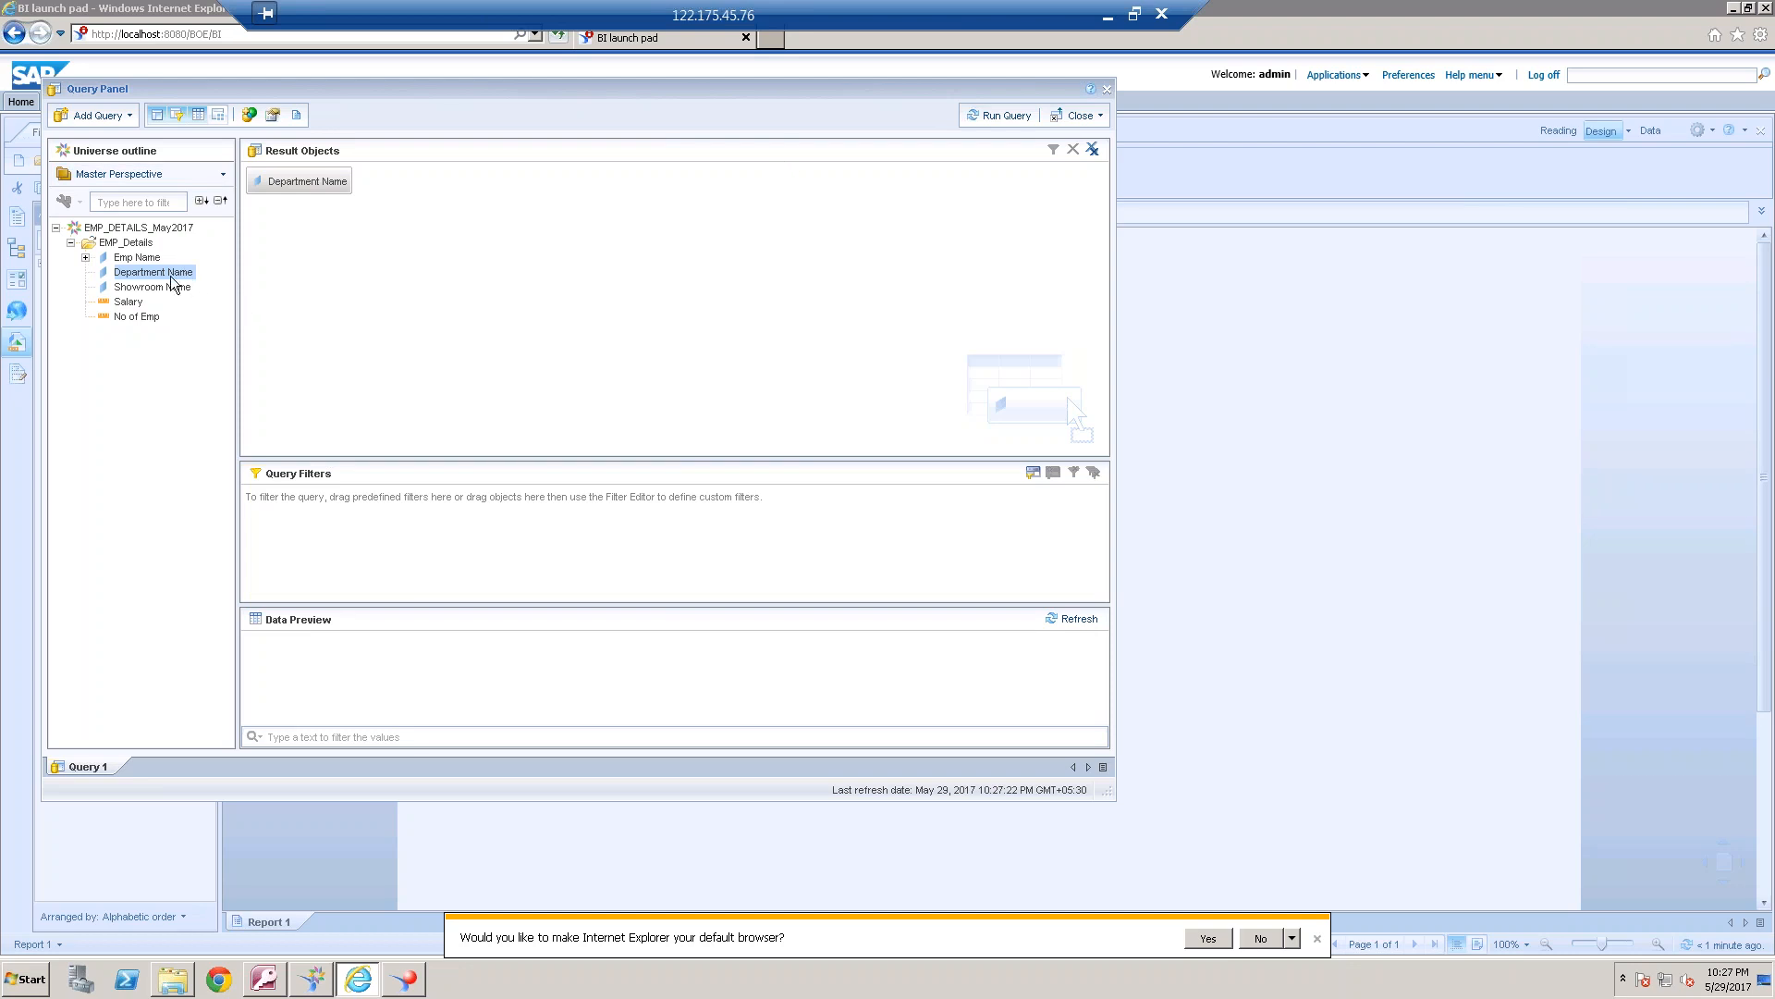
double_click(153, 258)
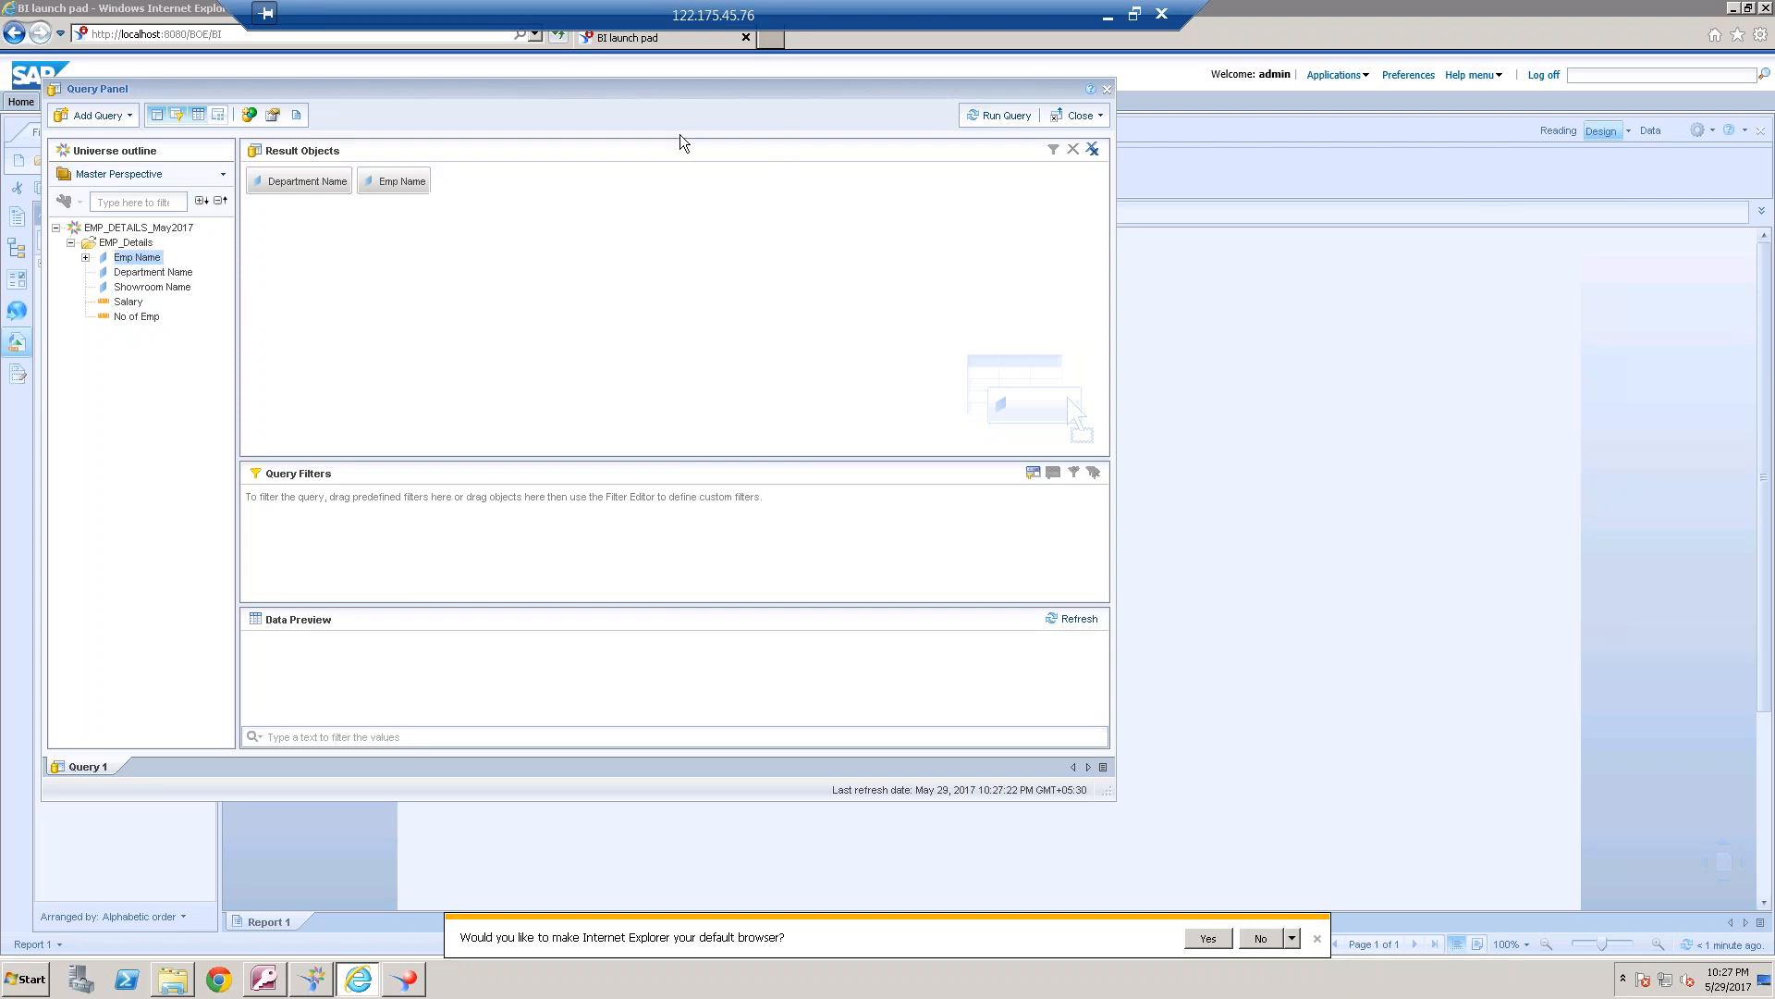
click(1000, 115)
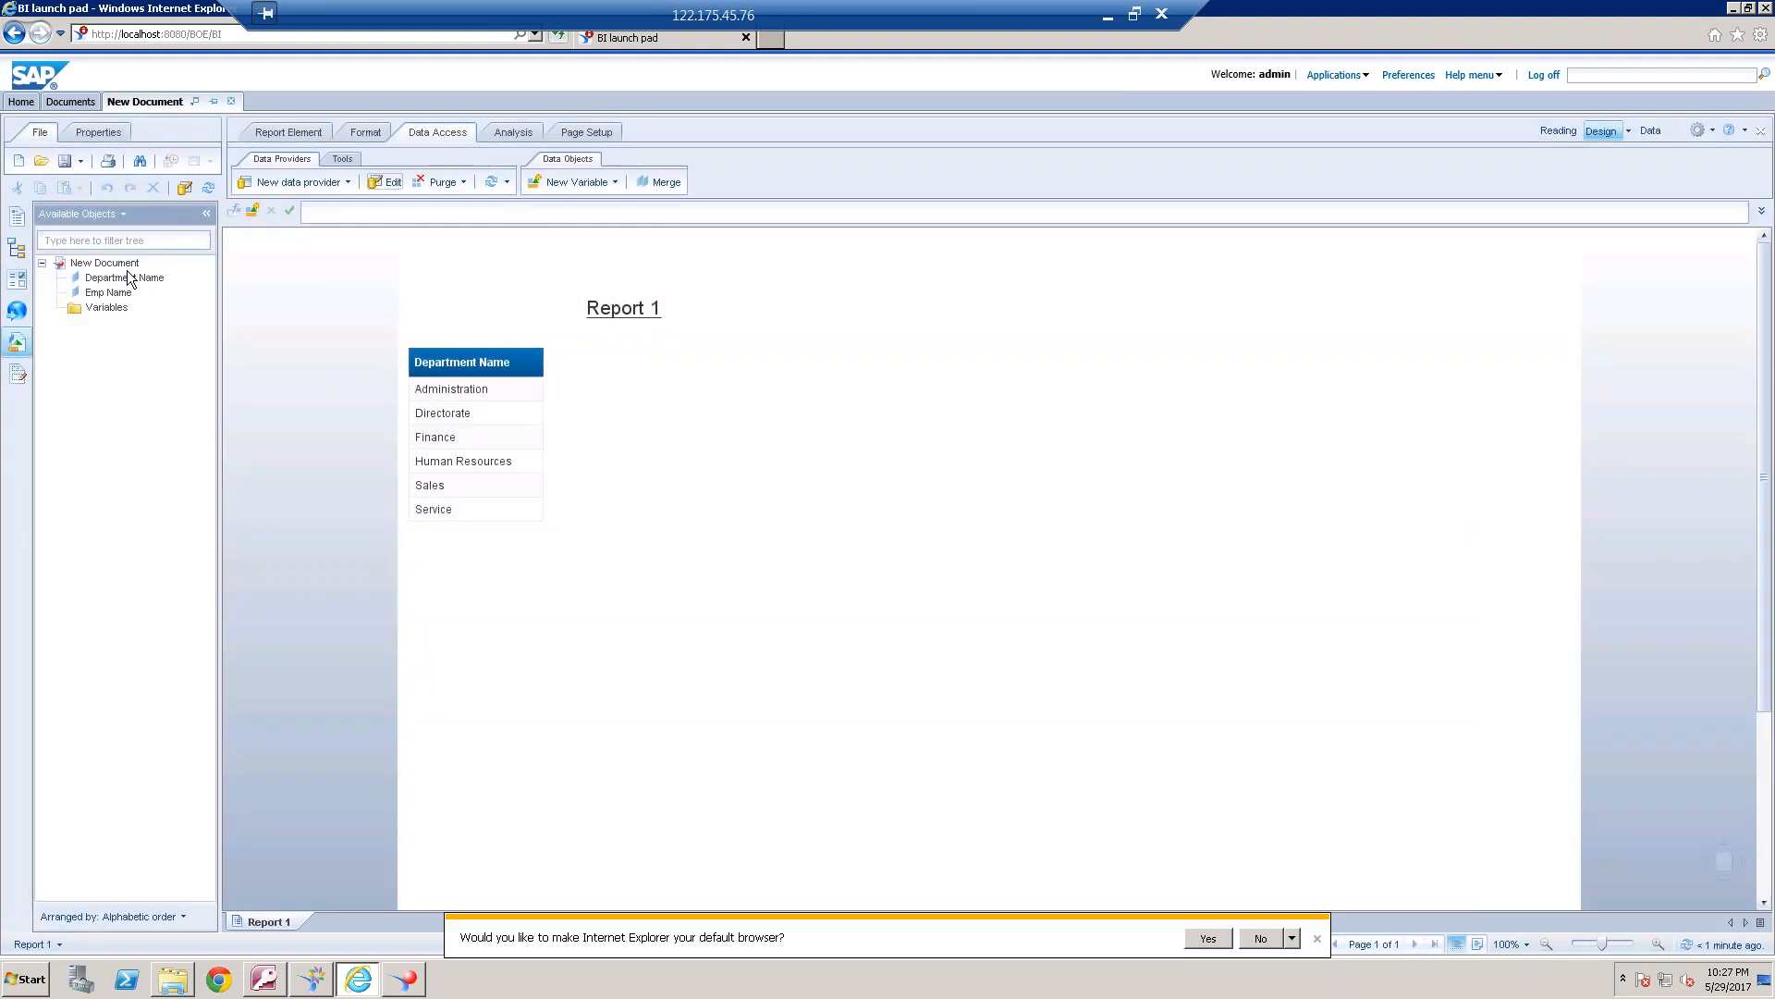
Insert Emp Name before Department Name in the report table and add a count of the employee names below it
drag(108, 292, 414, 360)
click(486, 601)
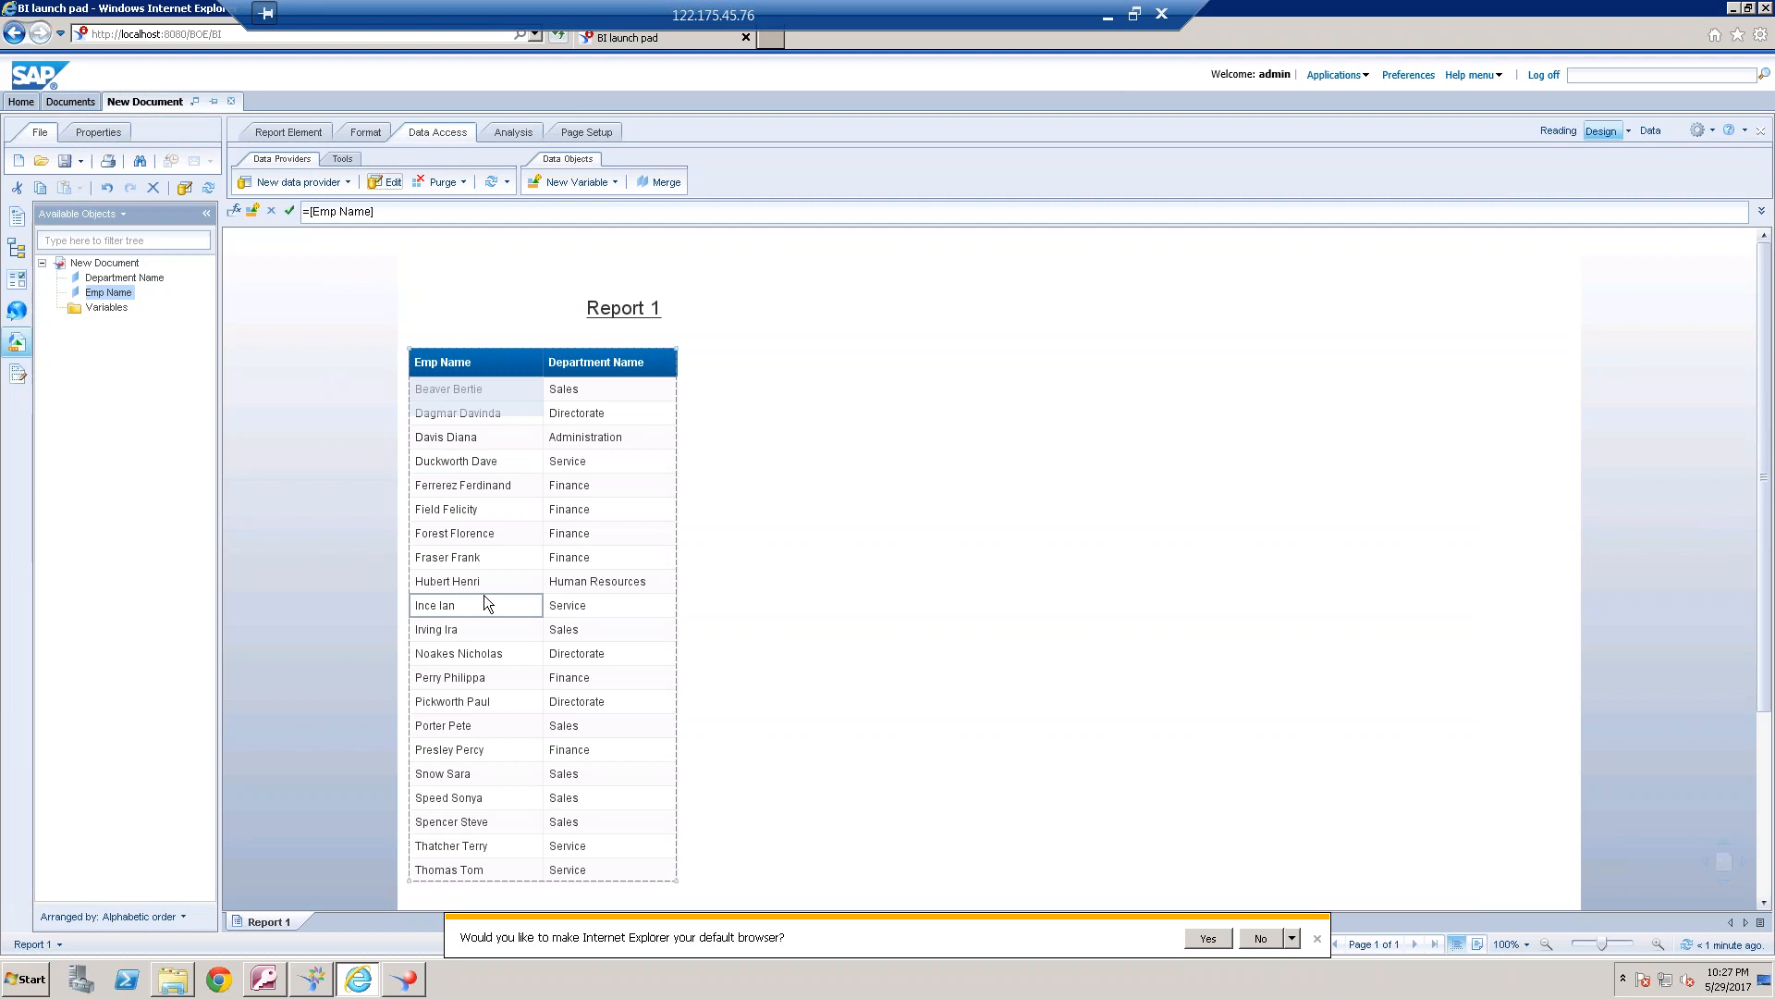
click(513, 132)
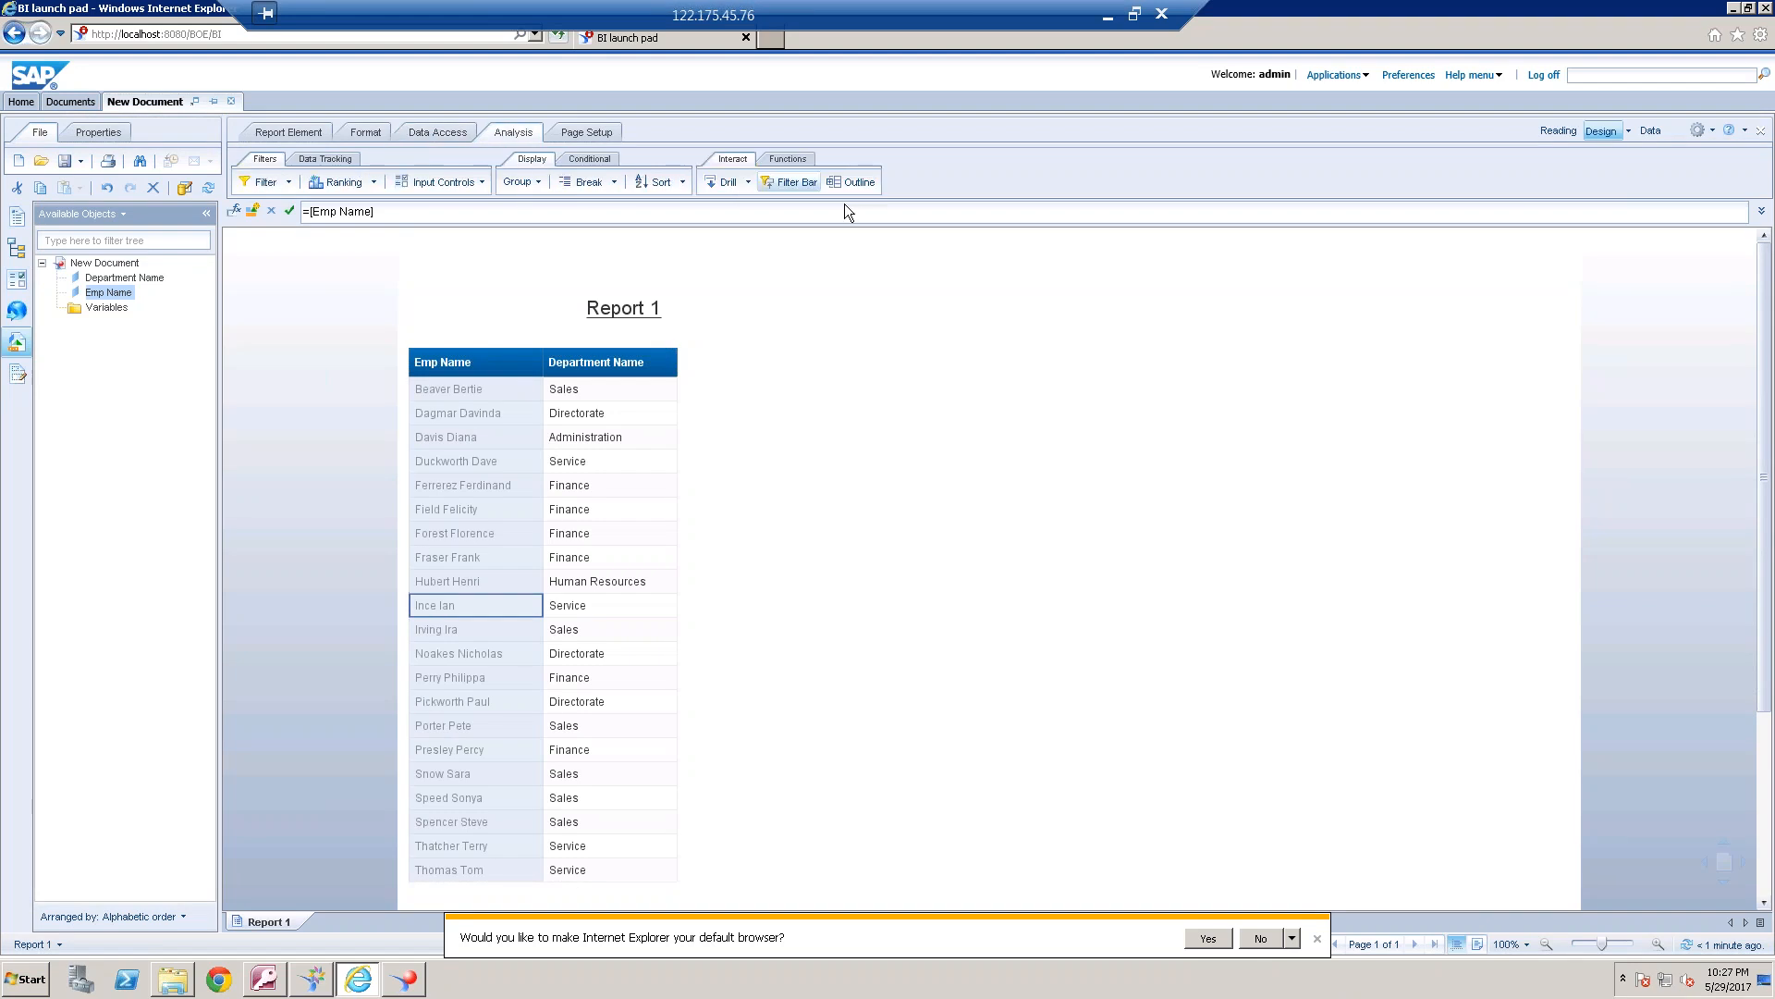
click(788, 159)
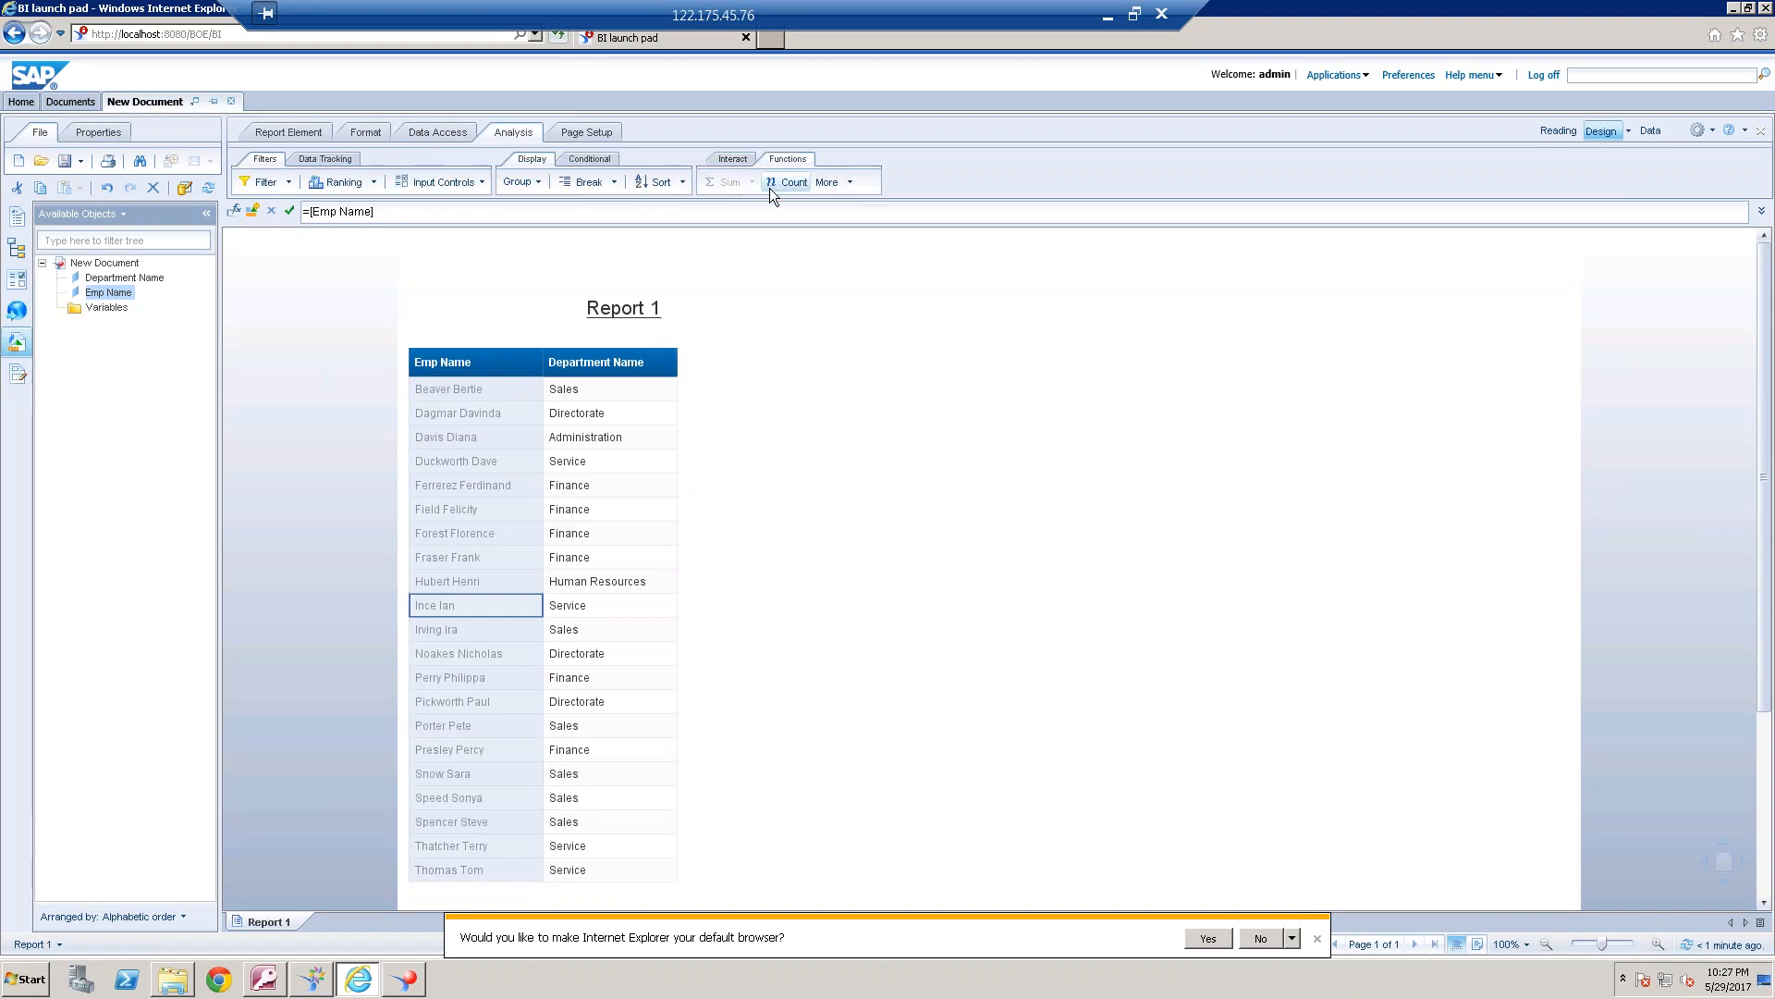
click(792, 185)
click(524, 892)
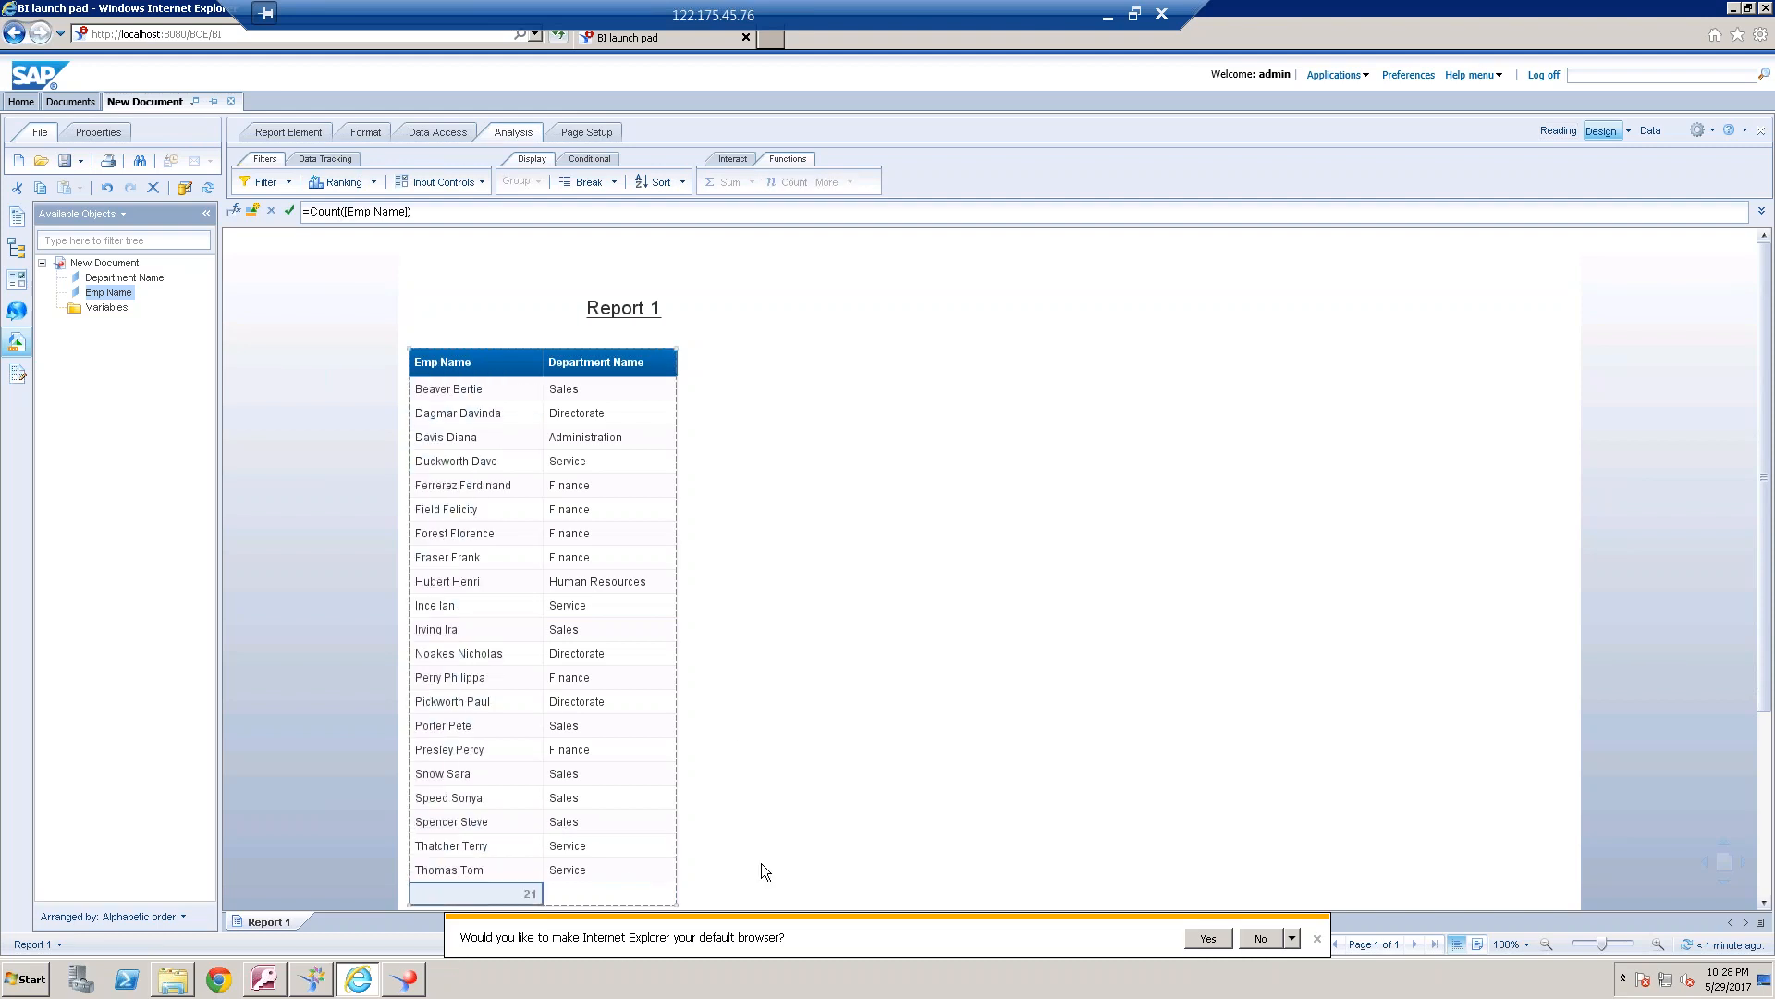
click(943, 815)
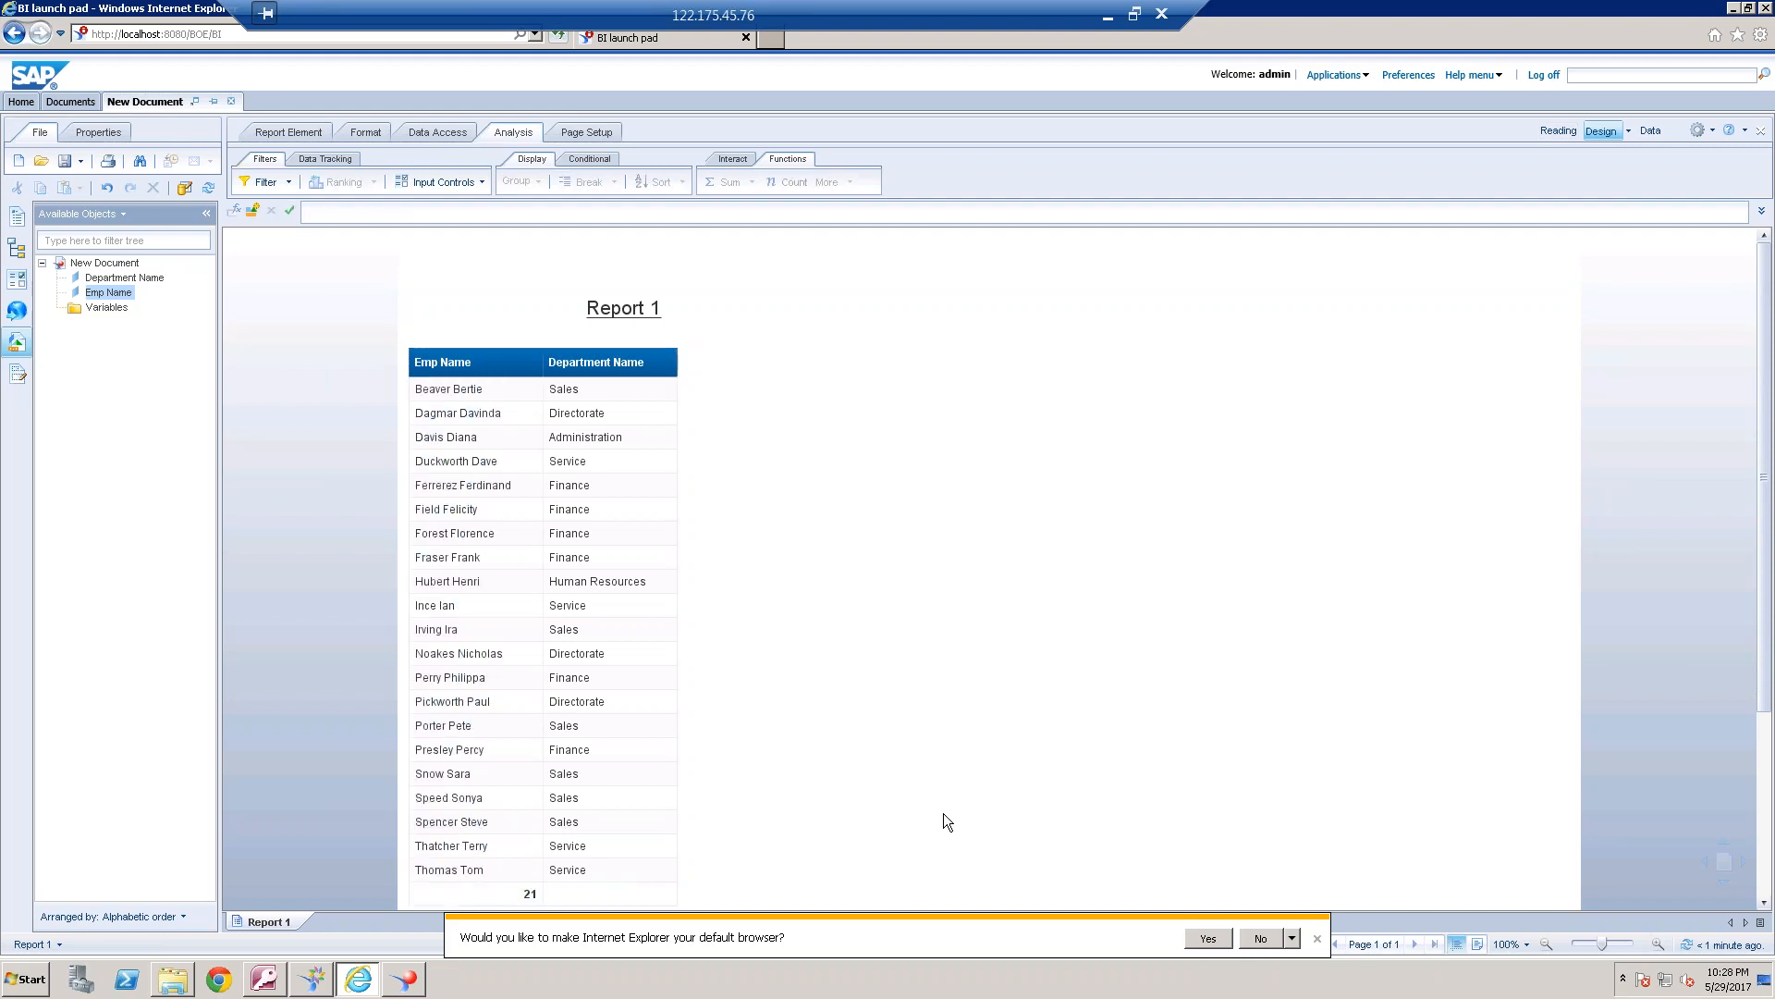
click(538, 892)
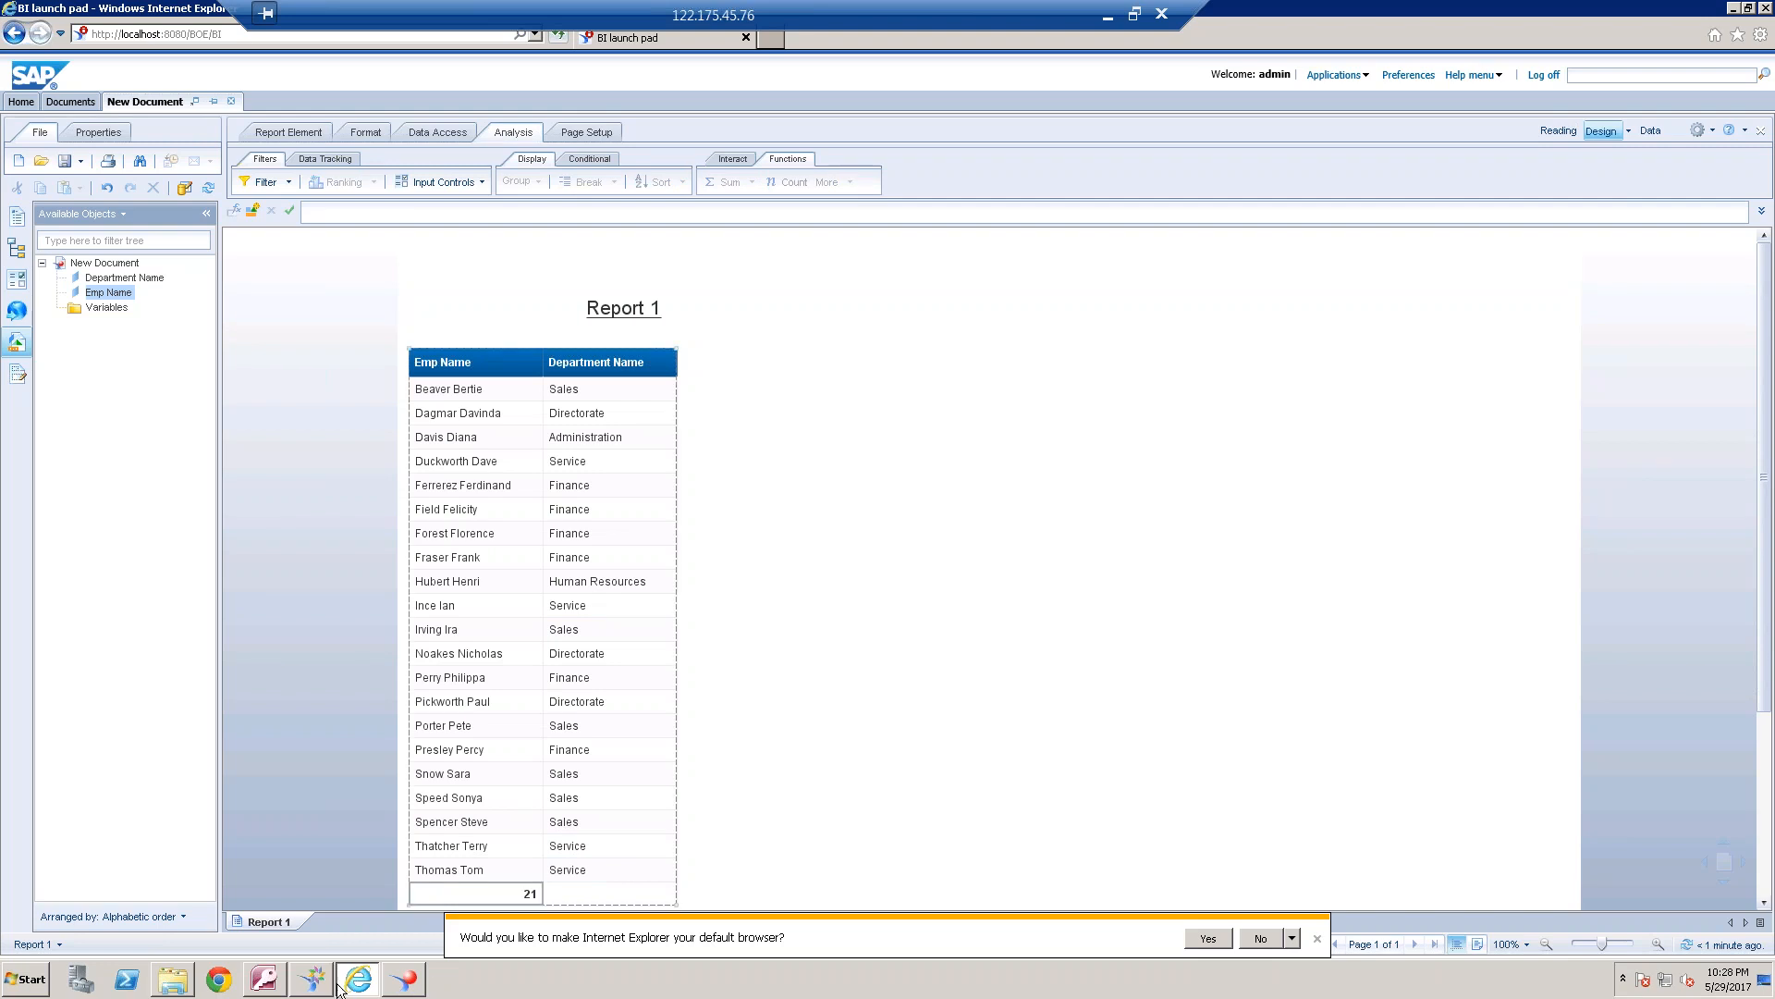
View the EMPLOYEE and DEPARTMENT tables in Microsoft Access, and inspect the join between them in the universe design tool
click(268, 978)
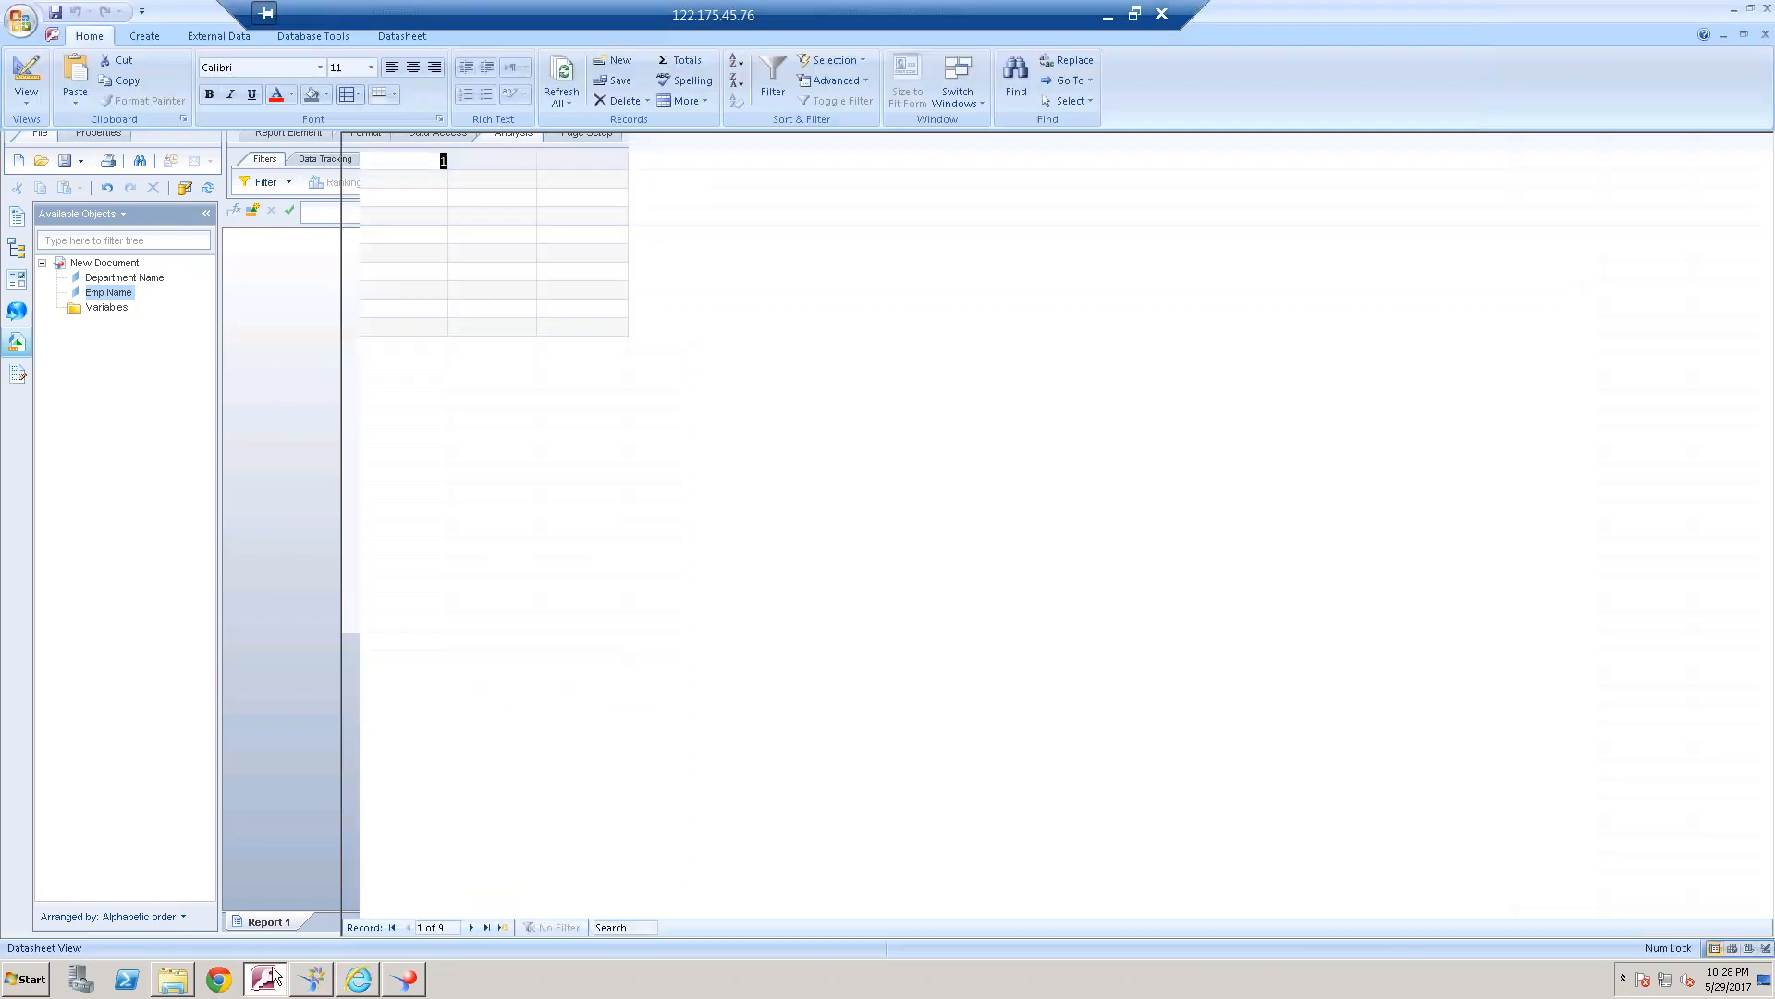
double_click(80, 319)
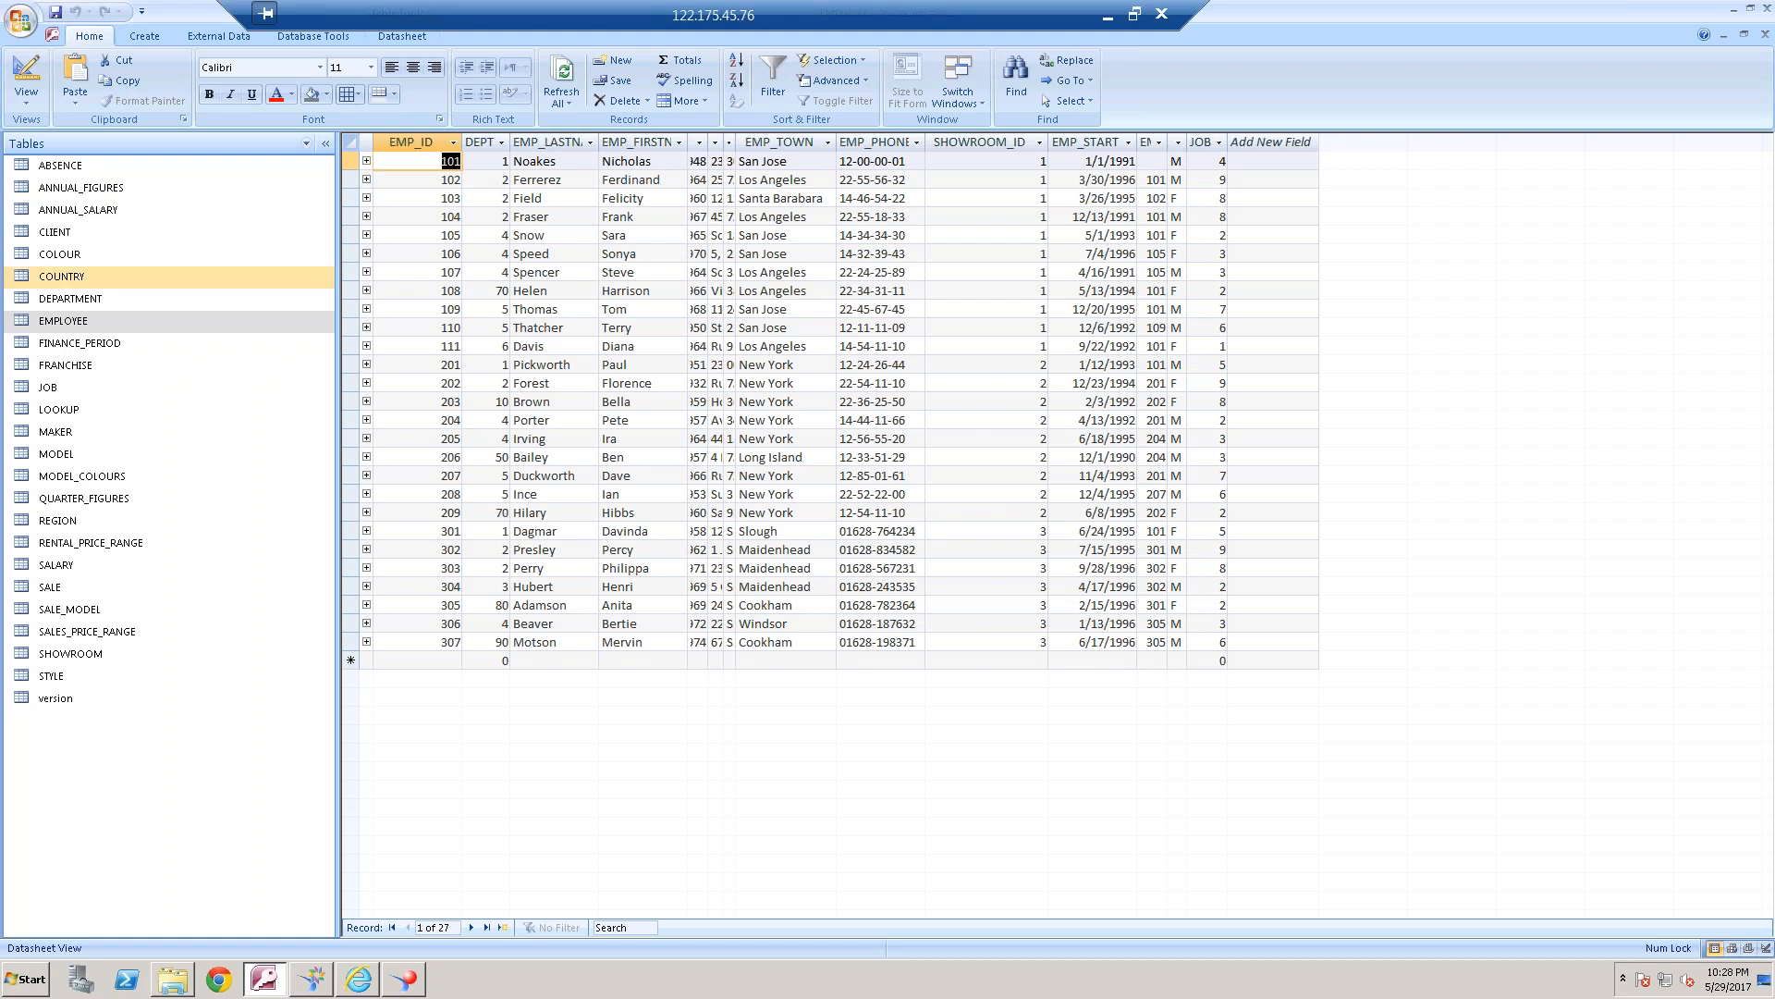
double_click(154, 300)
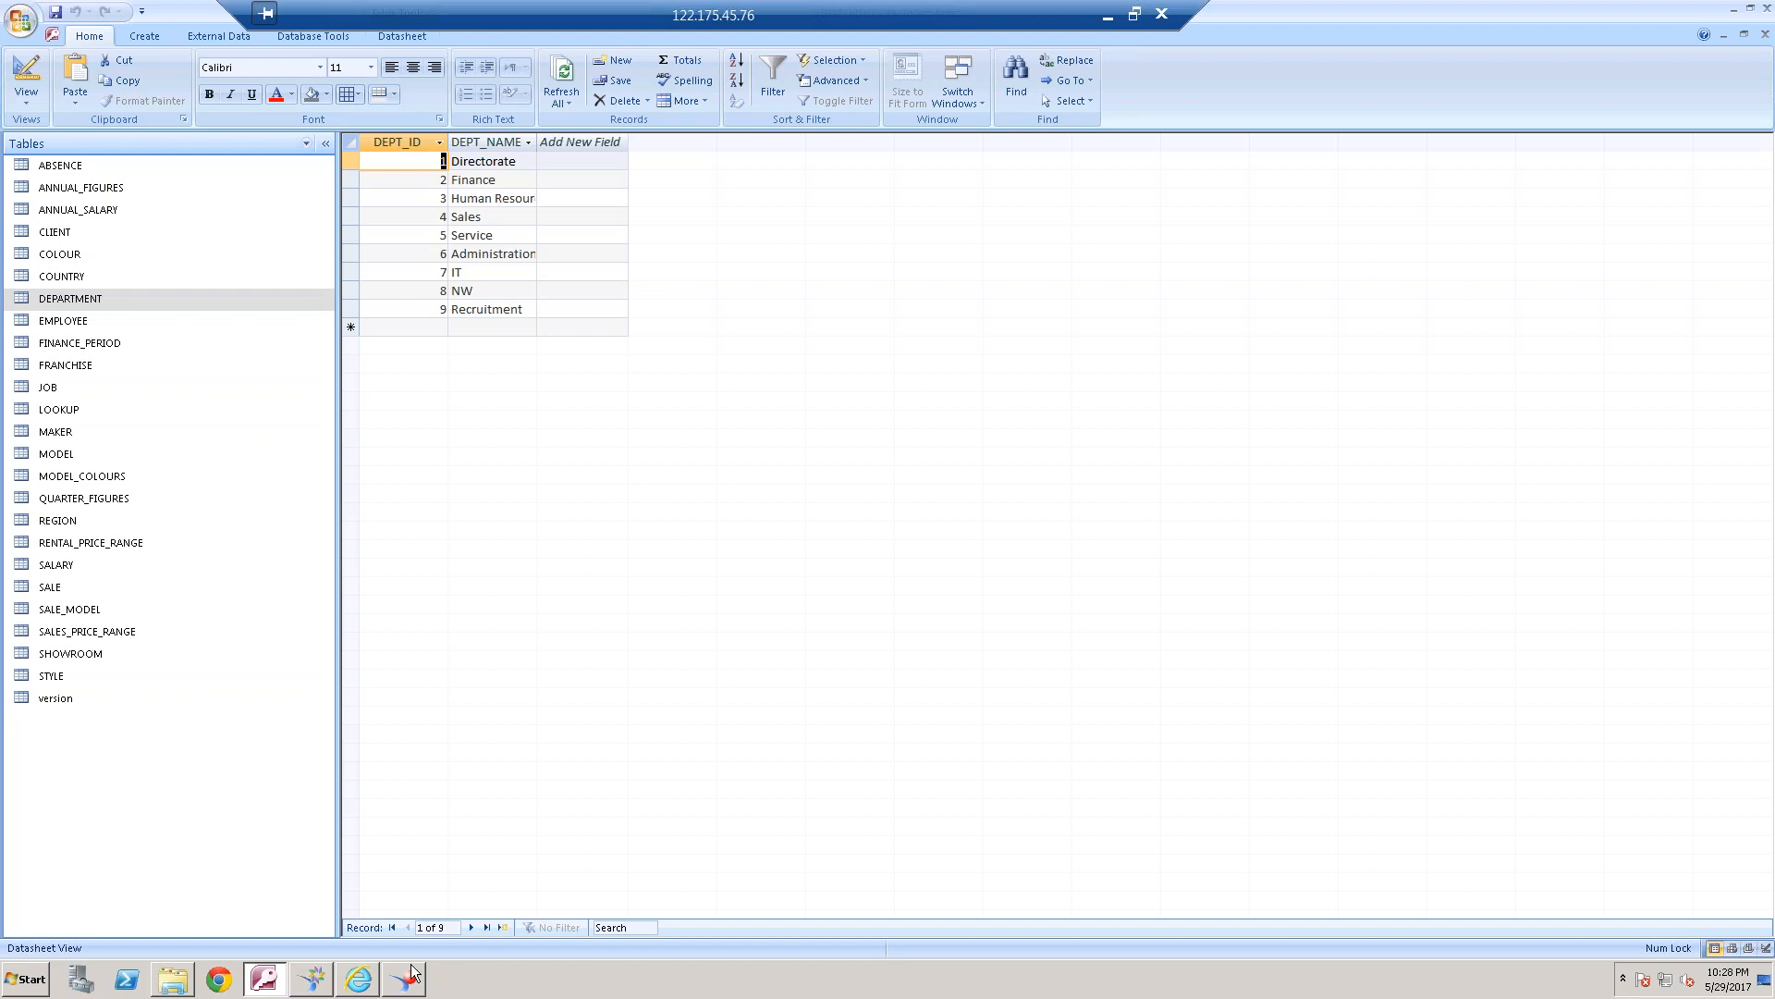
click(312, 978)
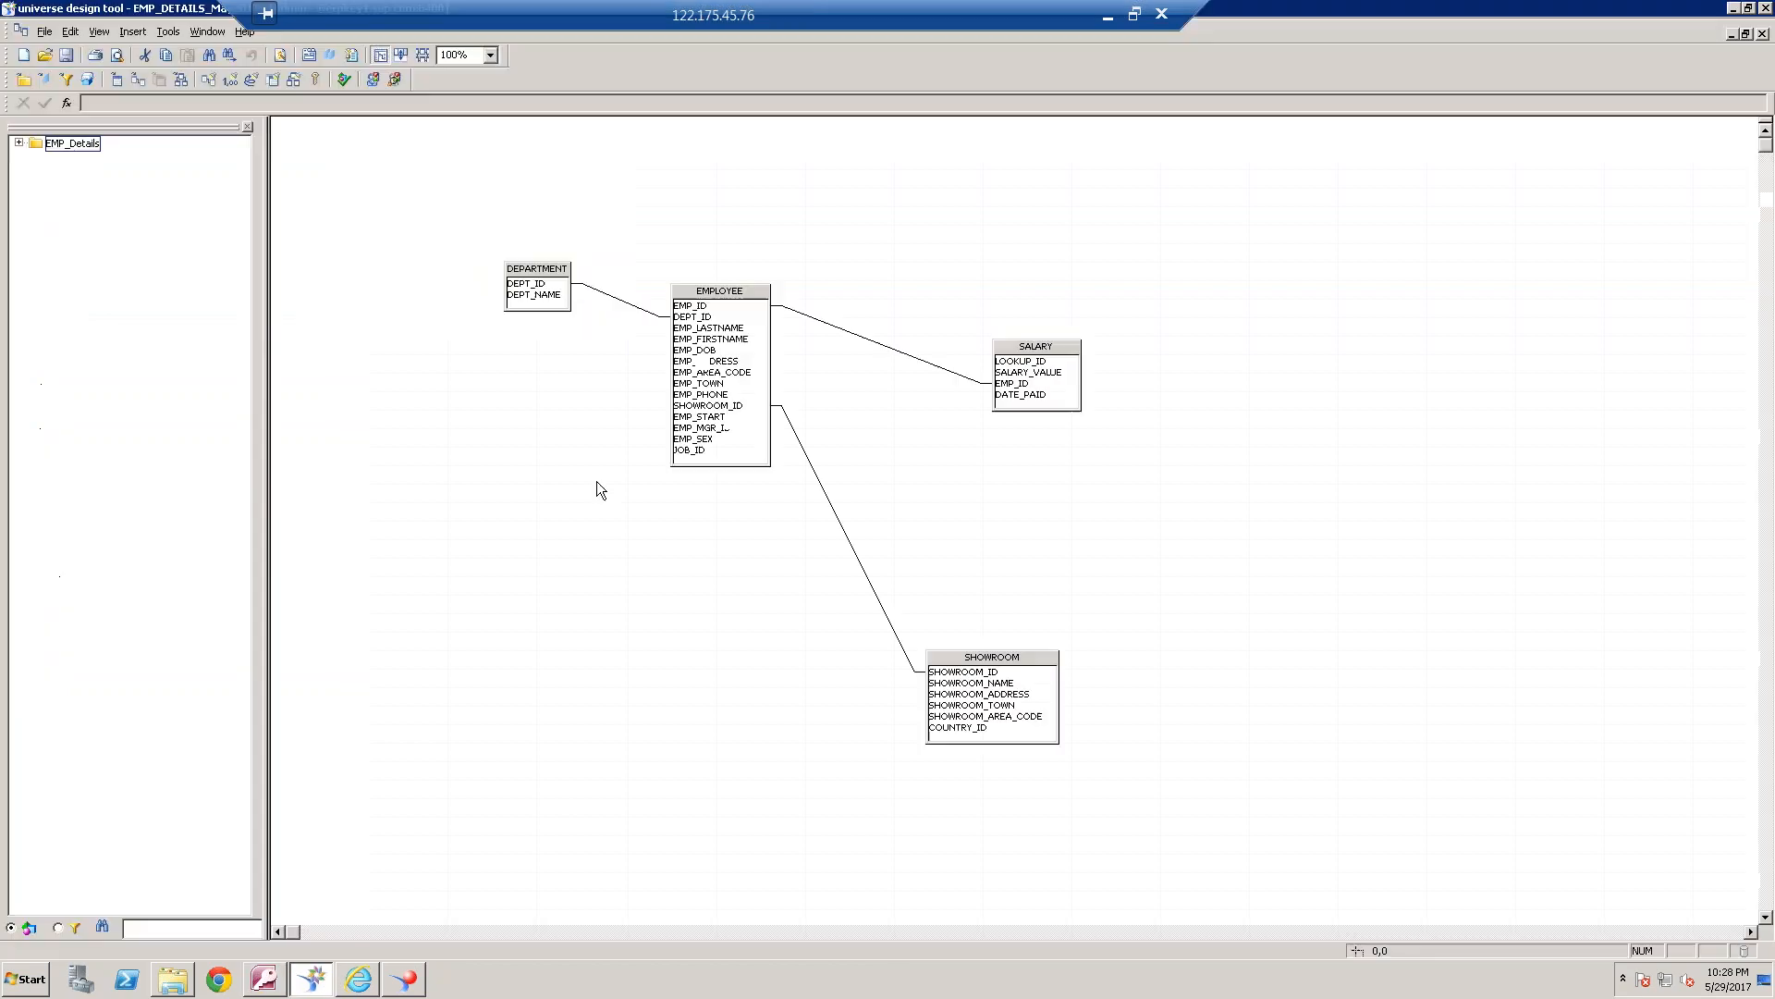
click(617, 300)
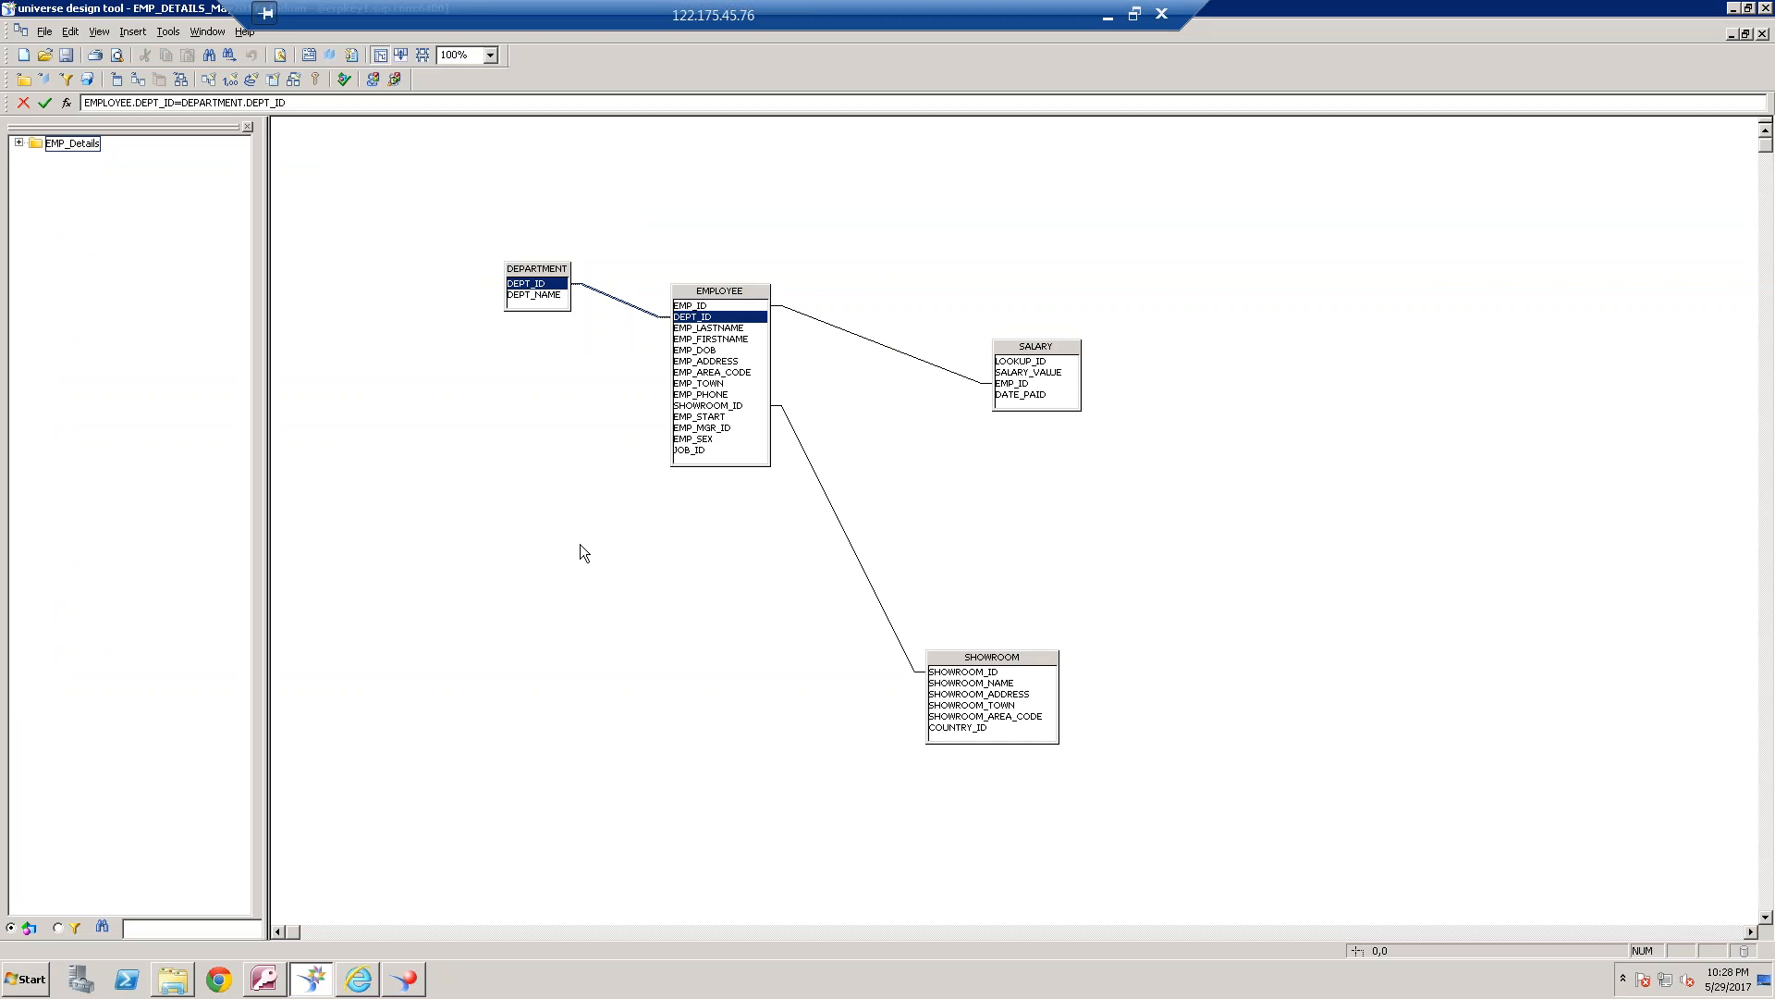
click(404, 978)
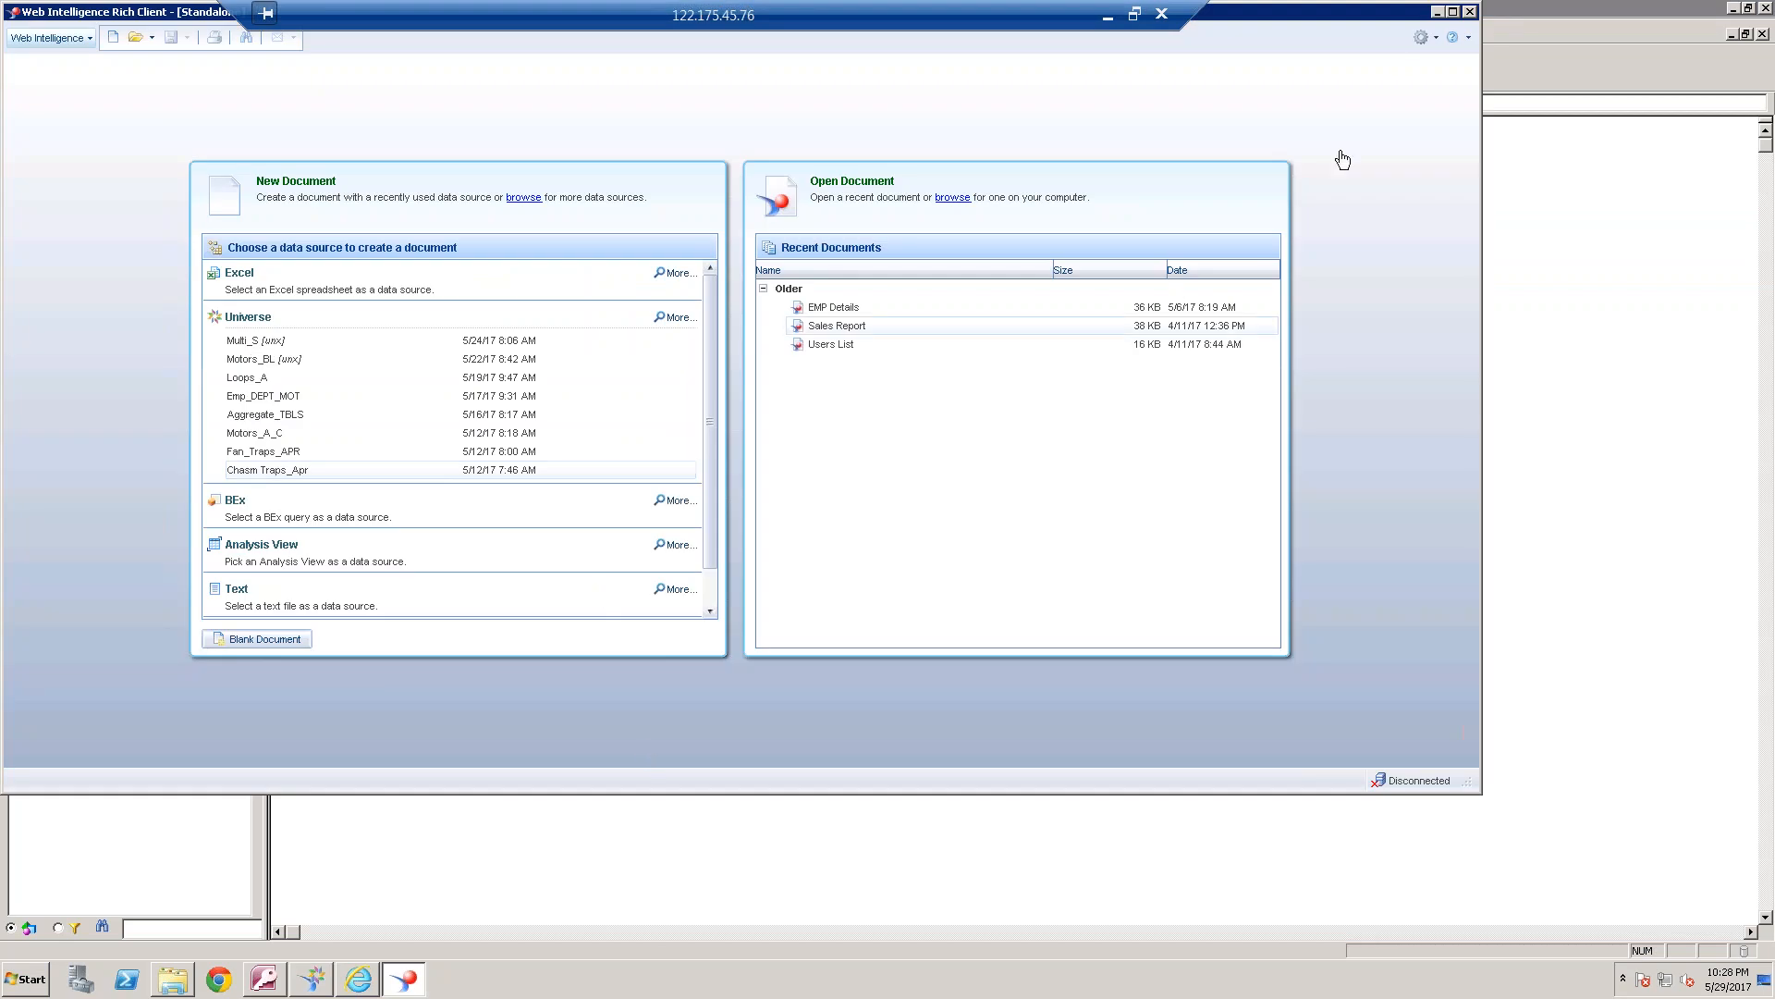
click(1438, 12)
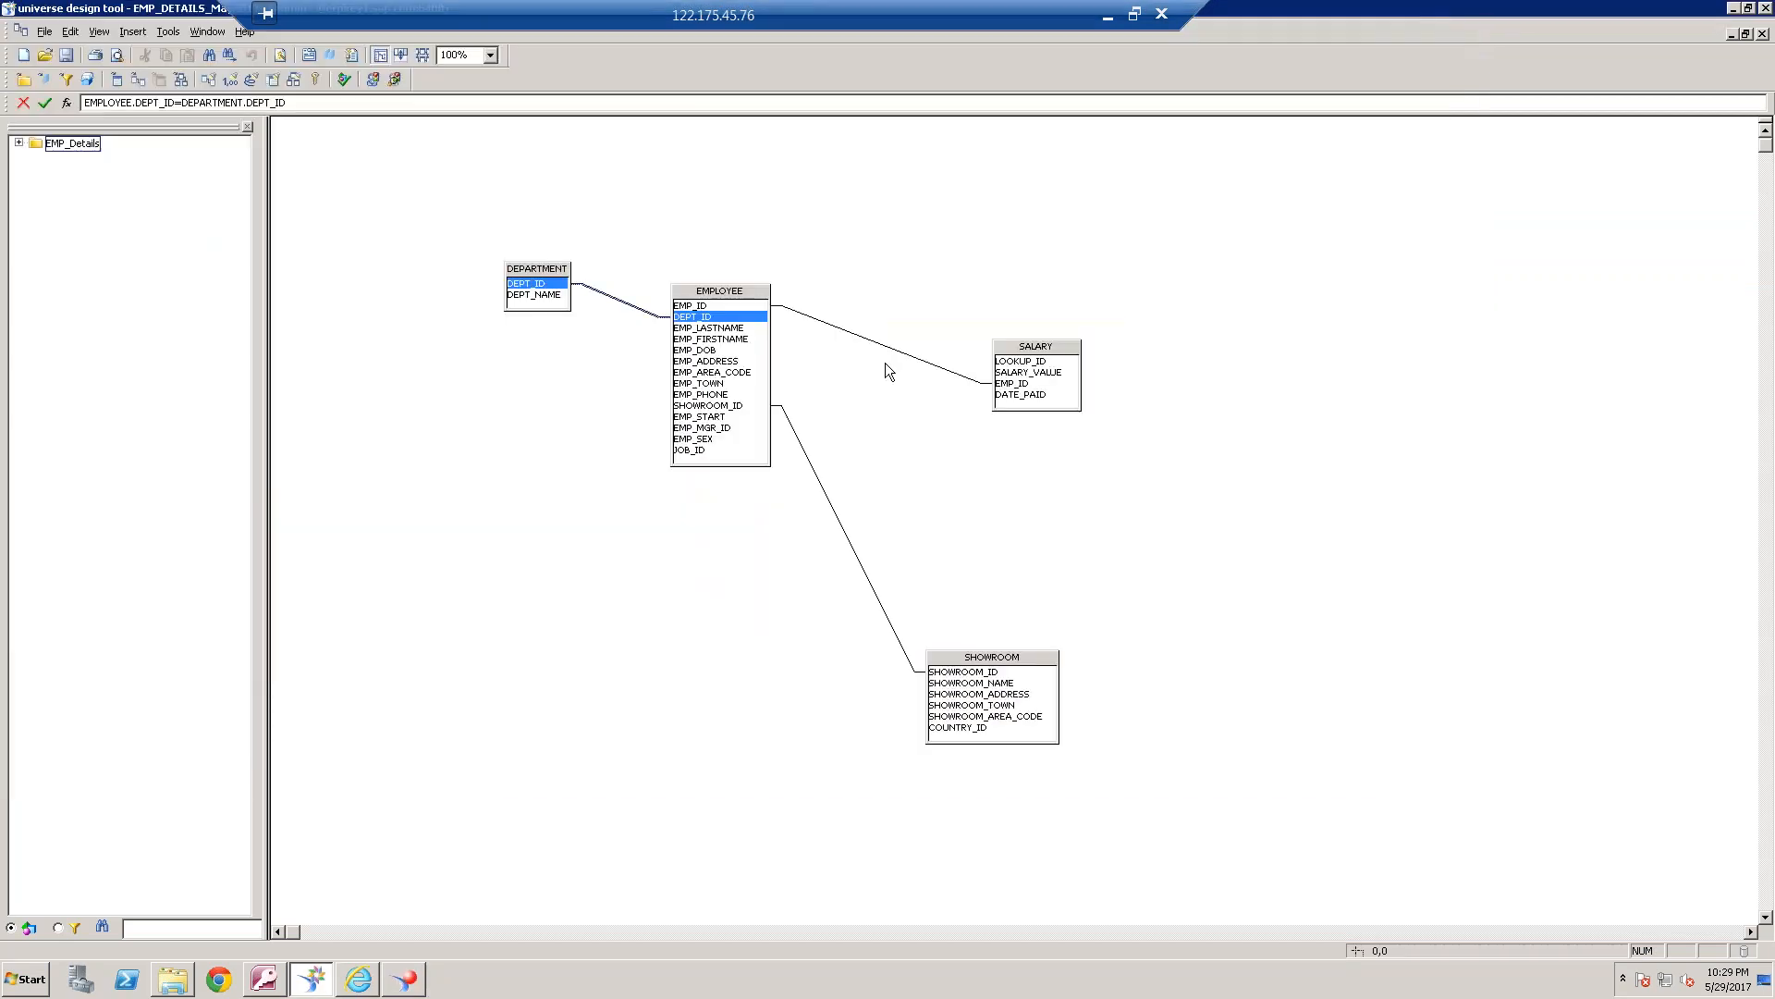
click(407, 990)
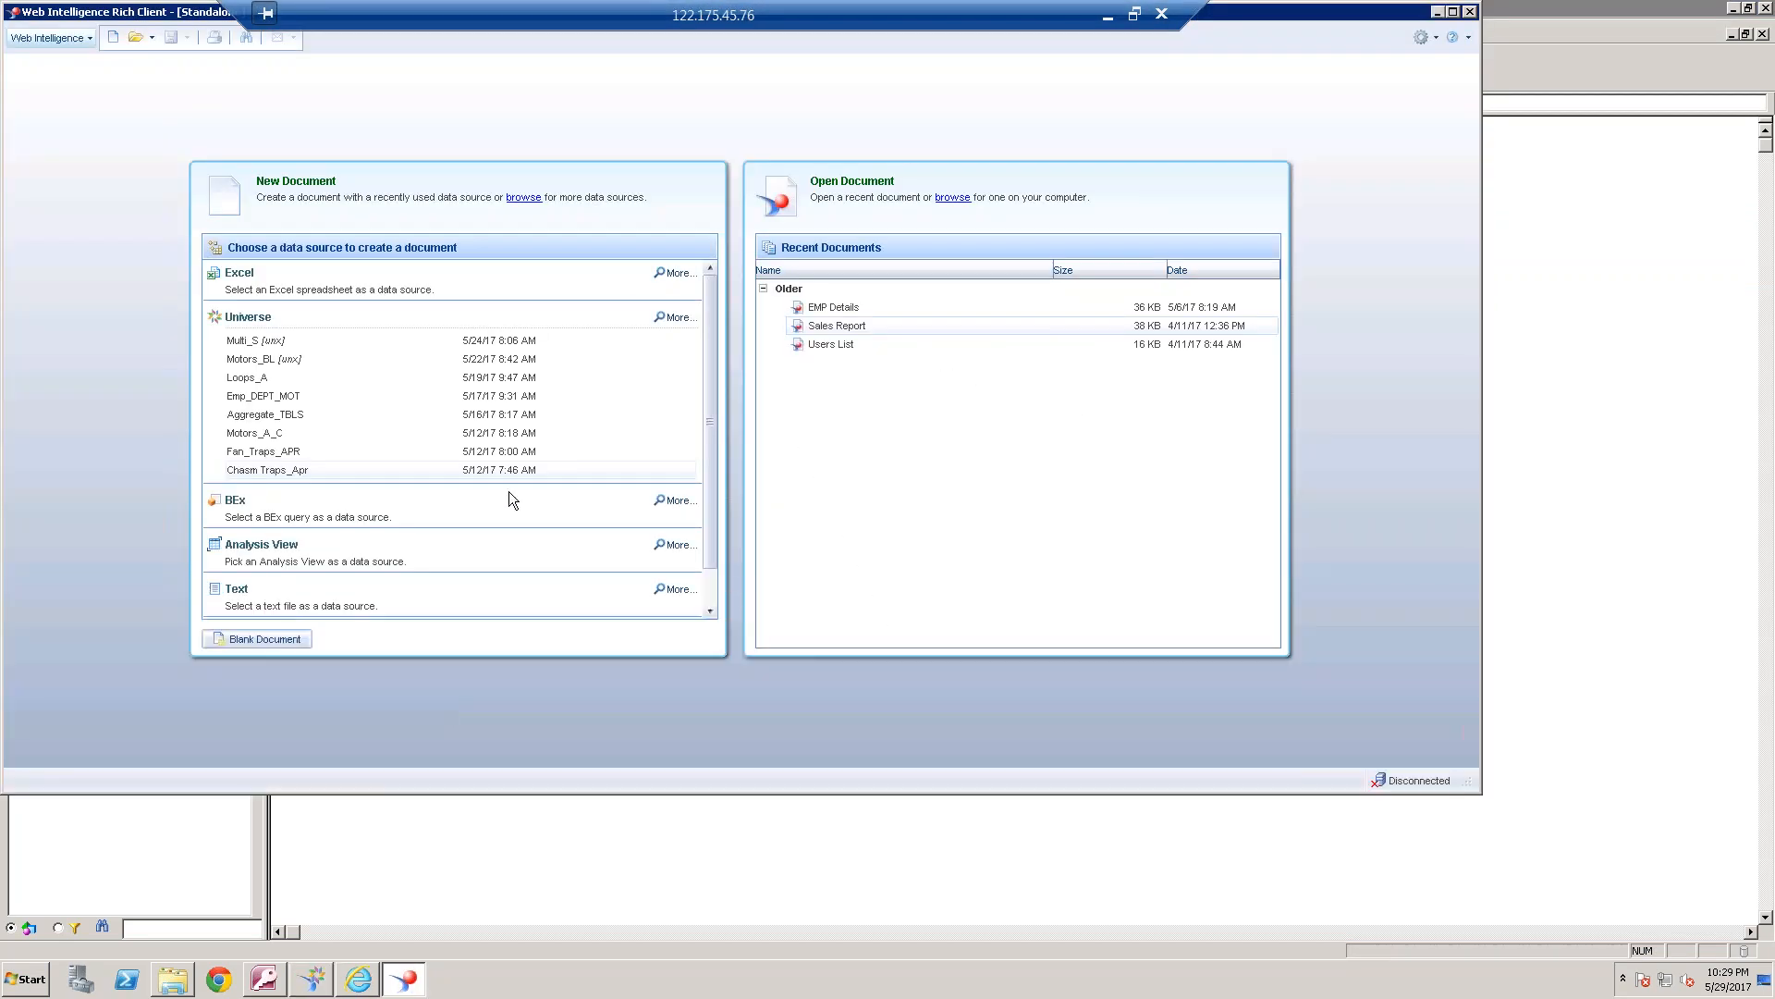
Compare the department IDs in the EMPLOYEE and DEPARTMENT tables in Microsoft Access, and return to the report in the BI launch pad
click(270, 982)
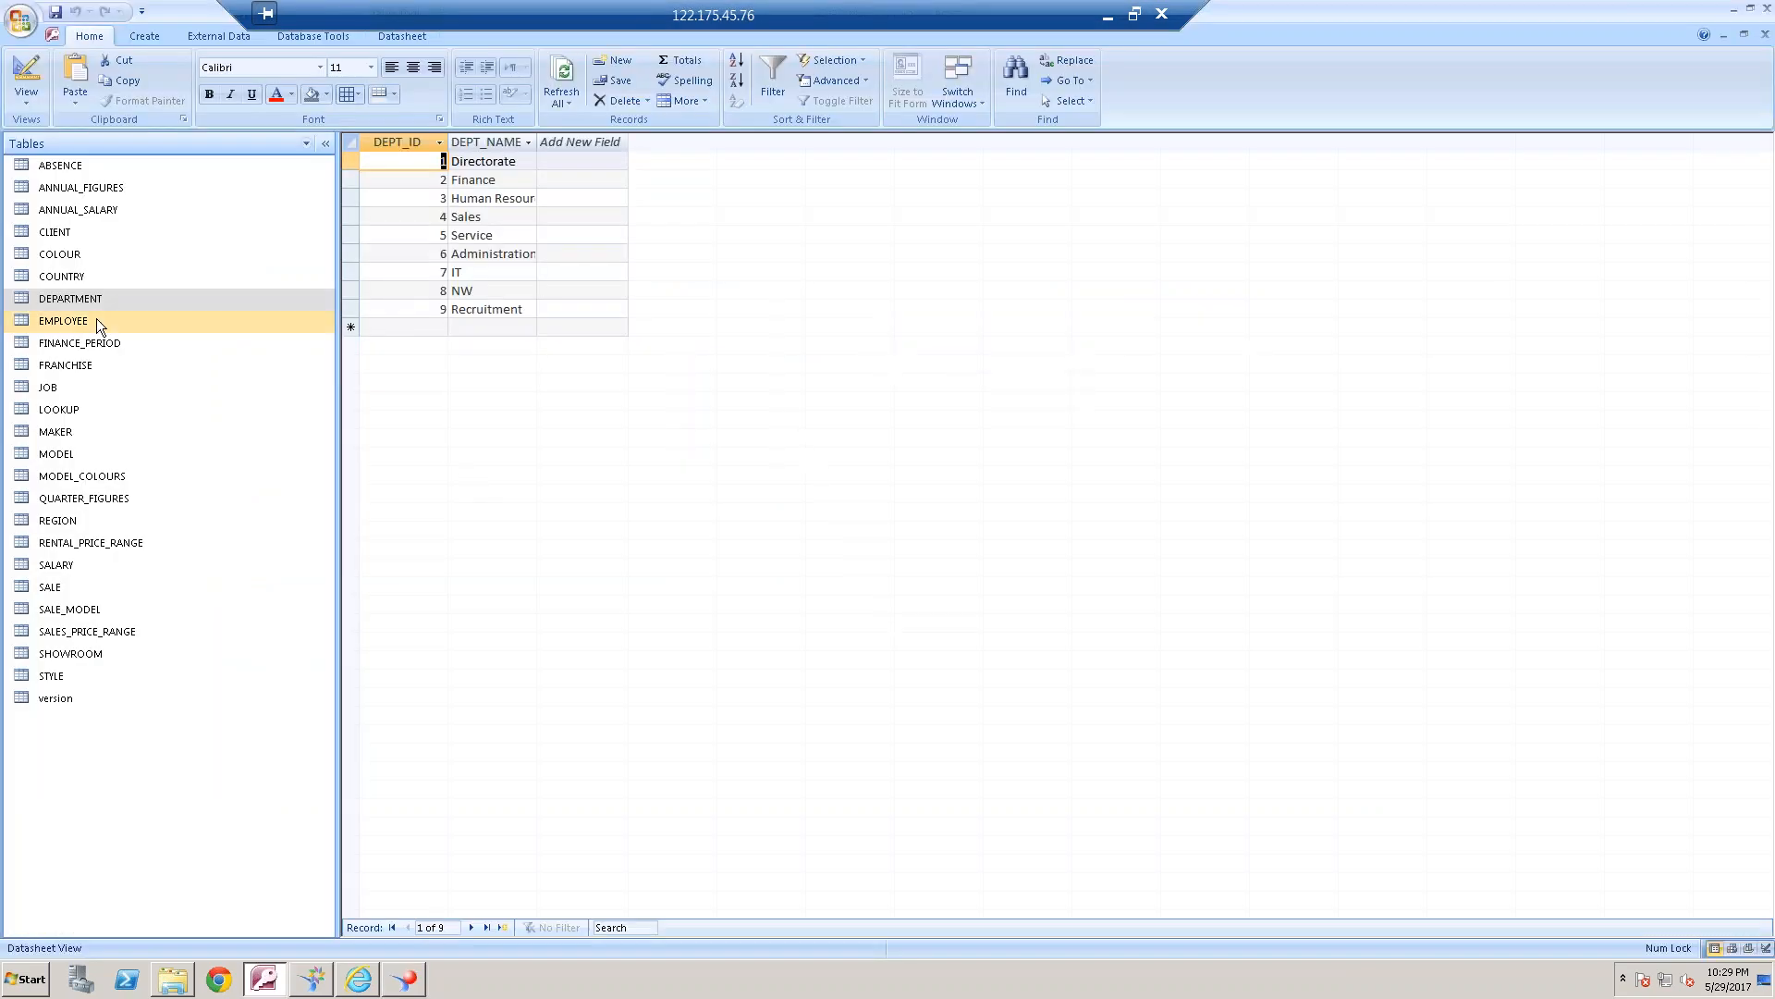
double_click(97, 318)
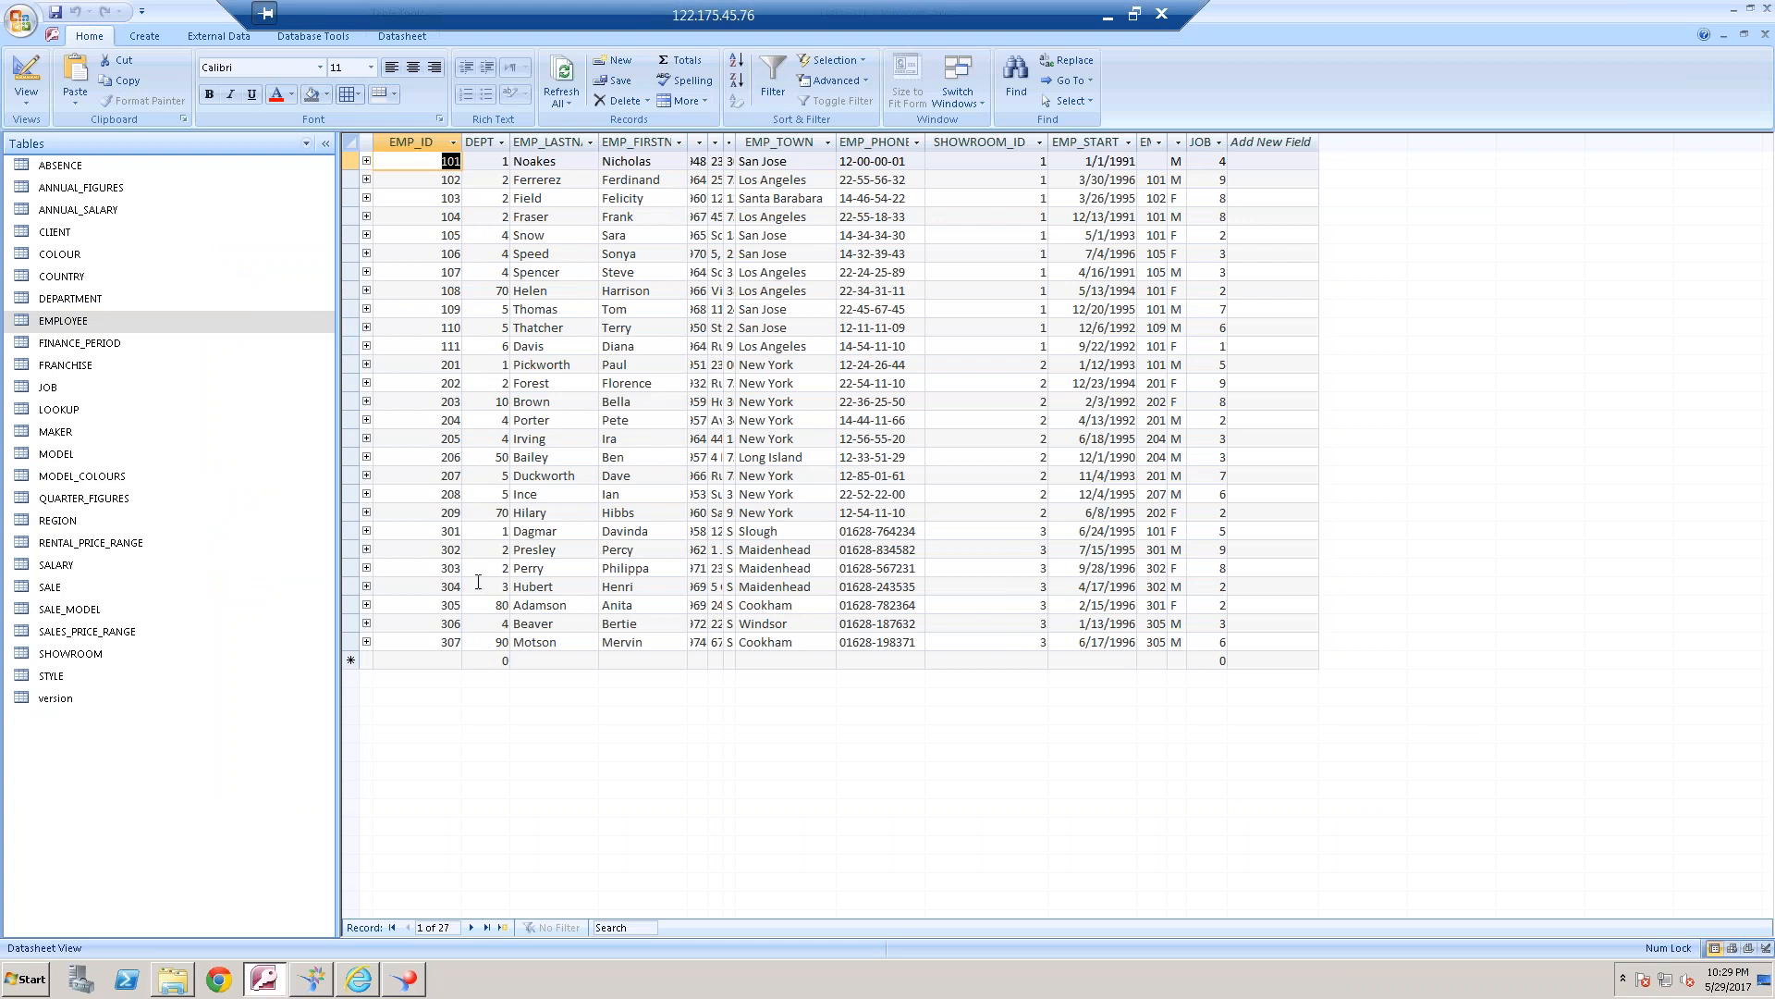
double_click(114, 301)
double_click(98, 327)
click(99, 296)
double_click(99, 297)
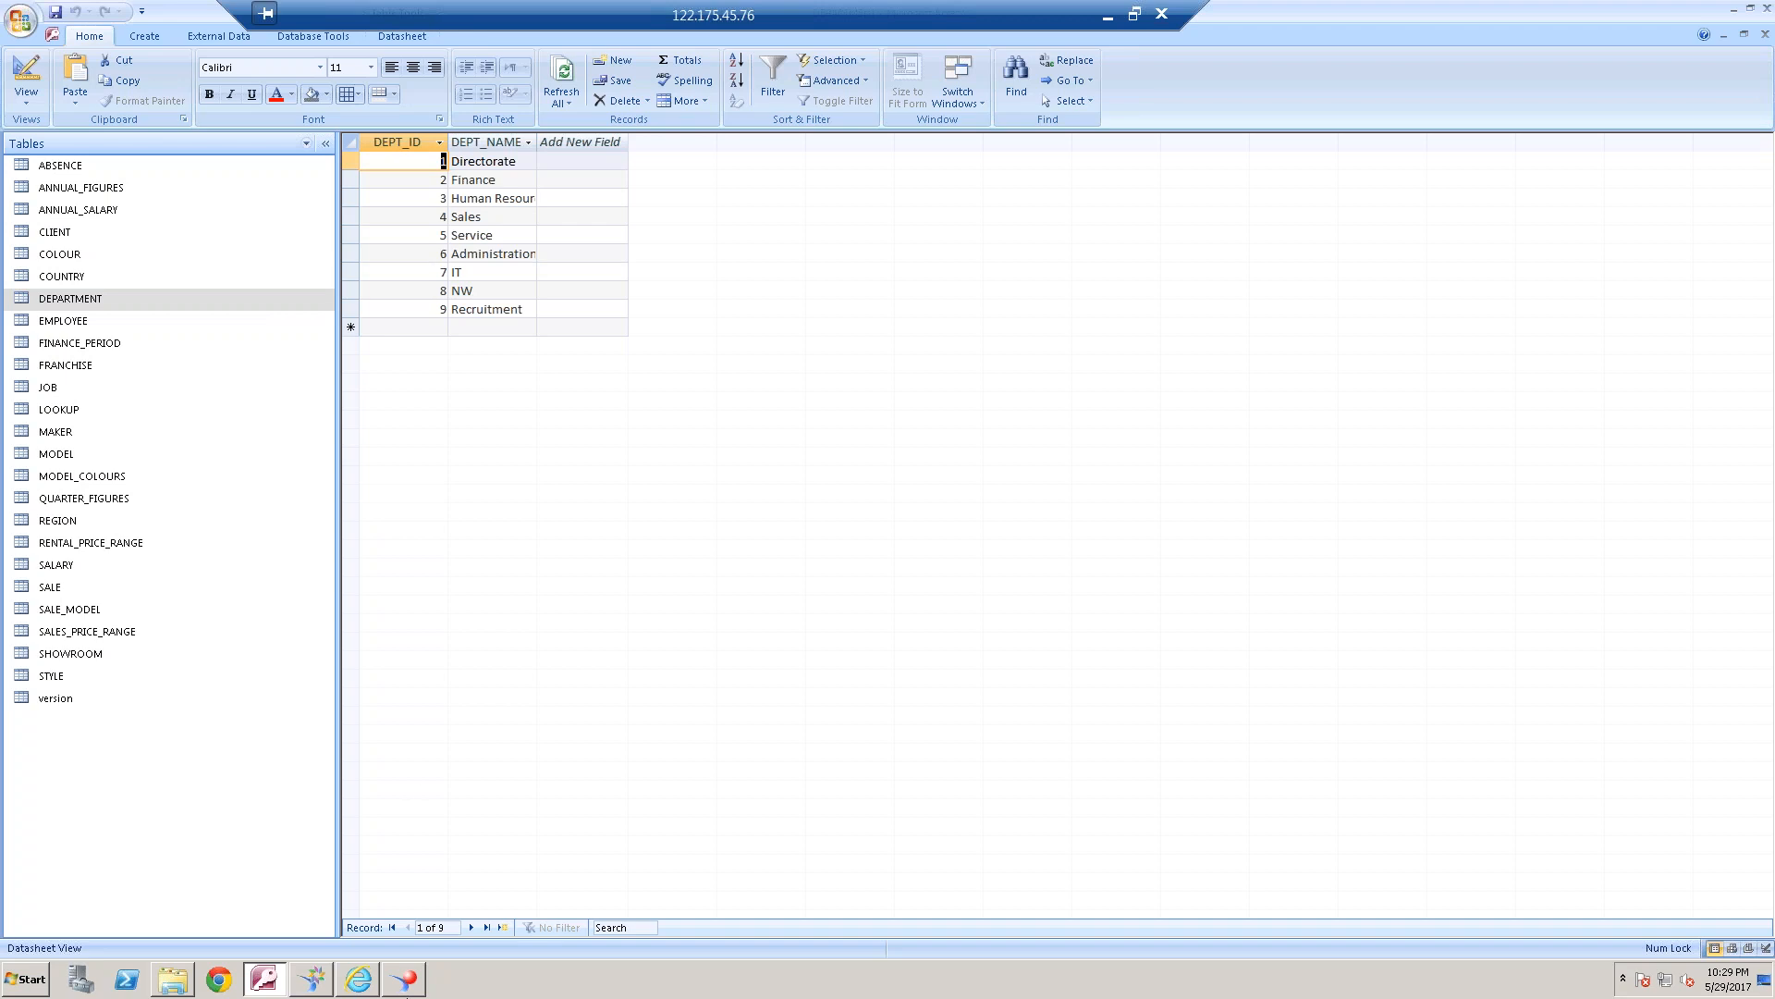
click(357, 980)
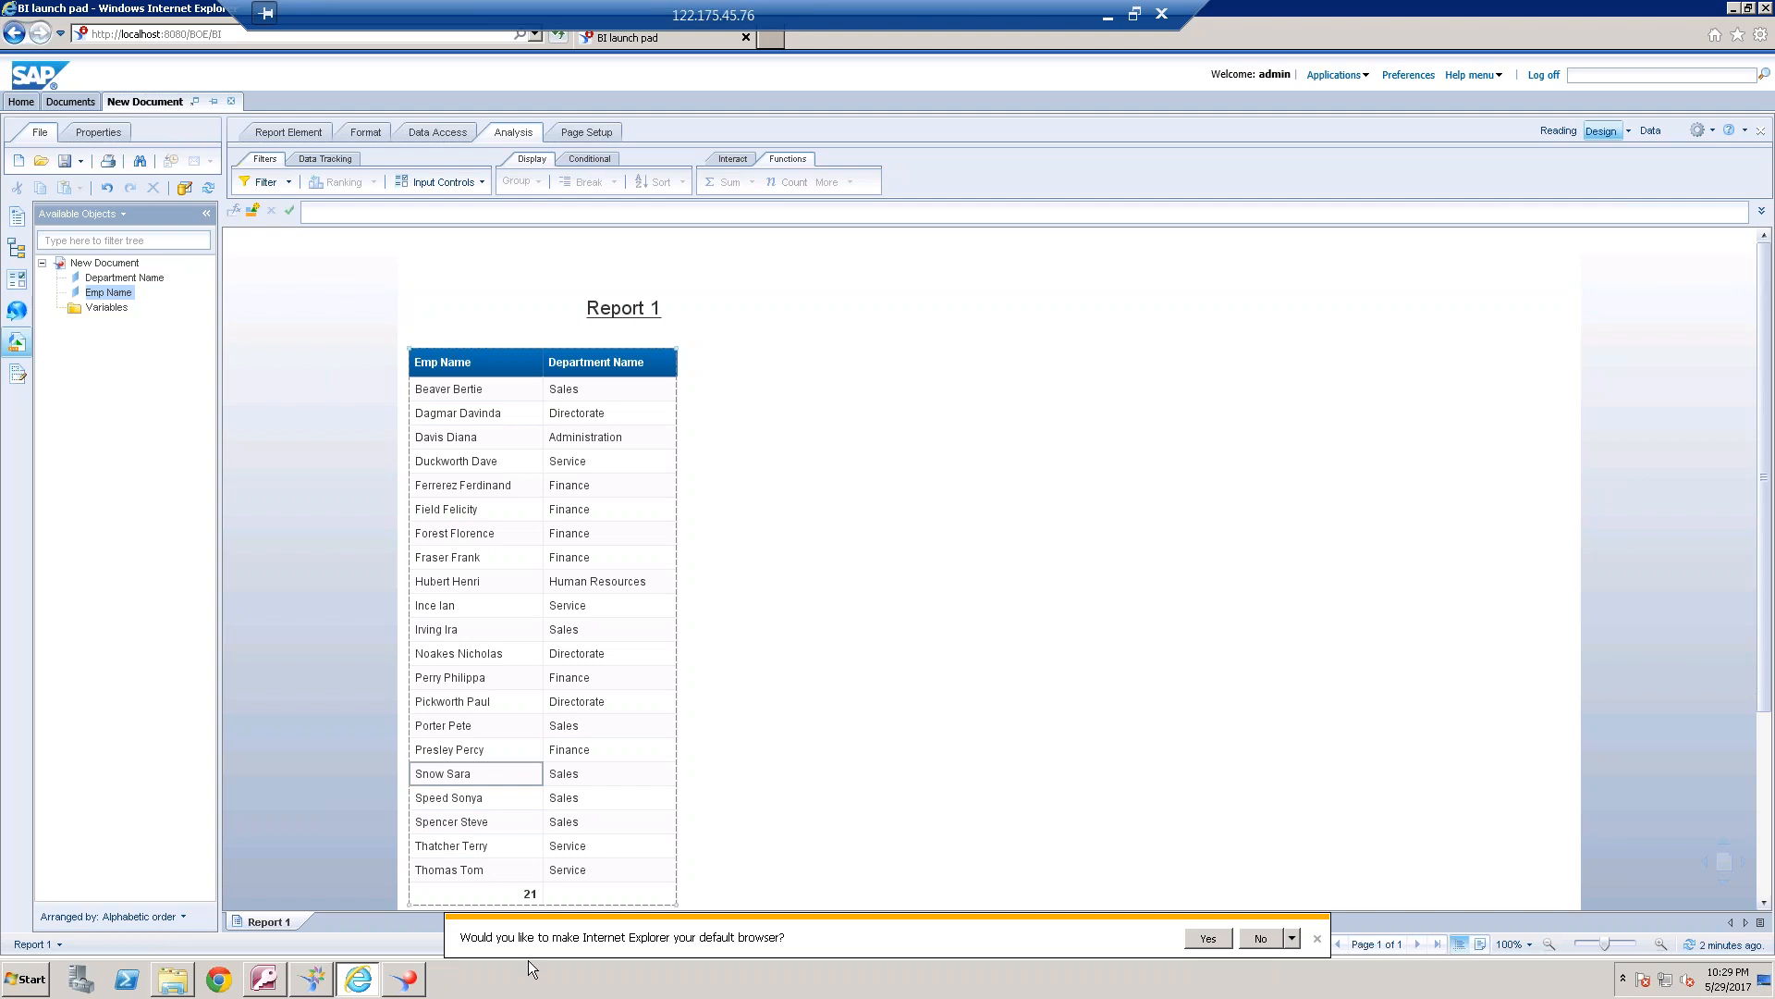
click(836, 574)
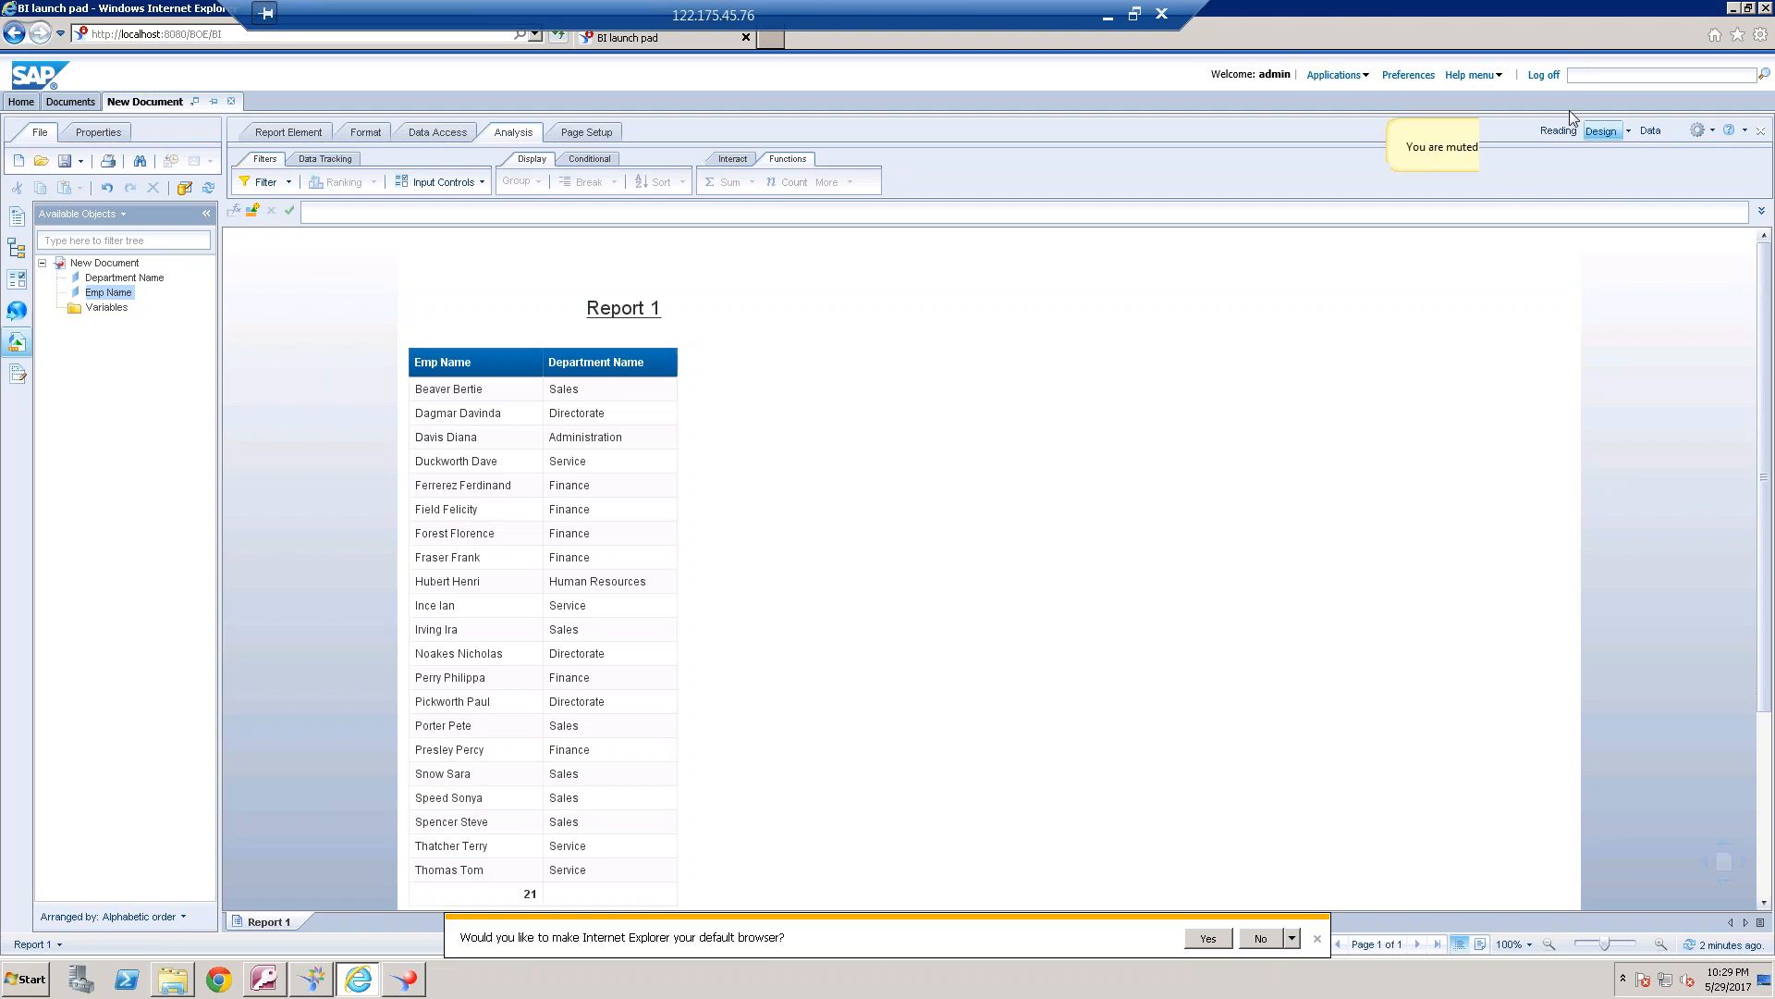
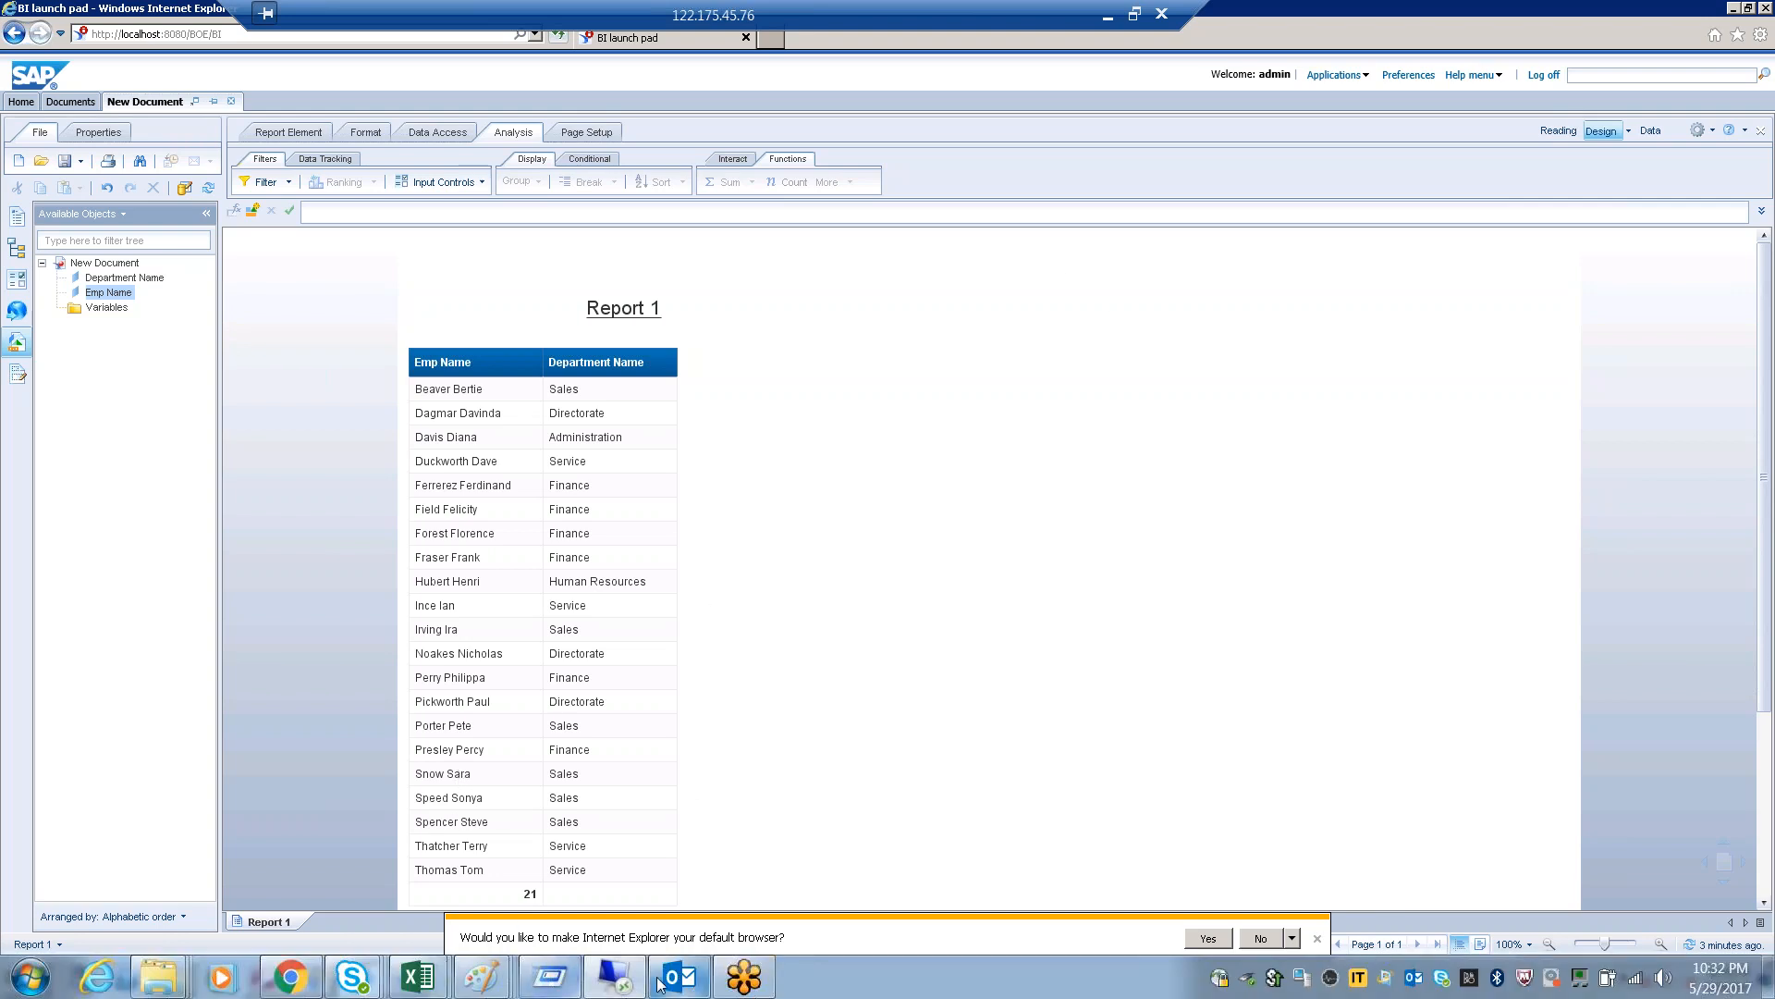
click(653, 980)
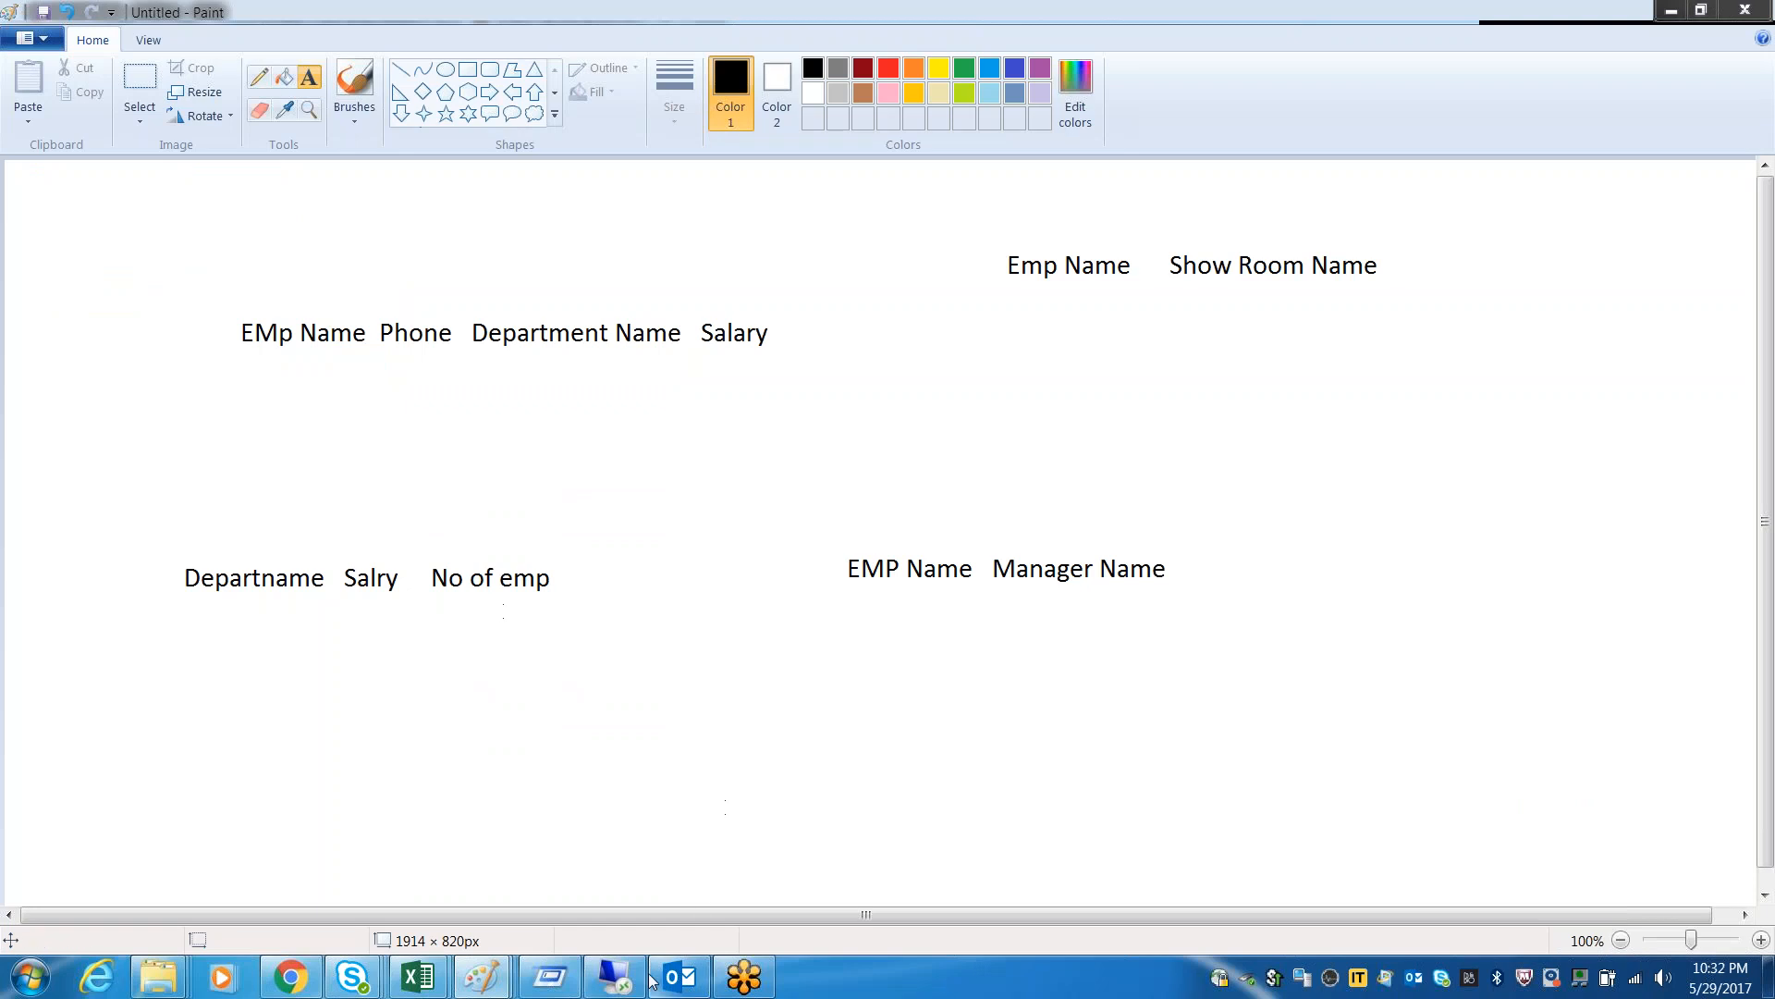
click(653, 980)
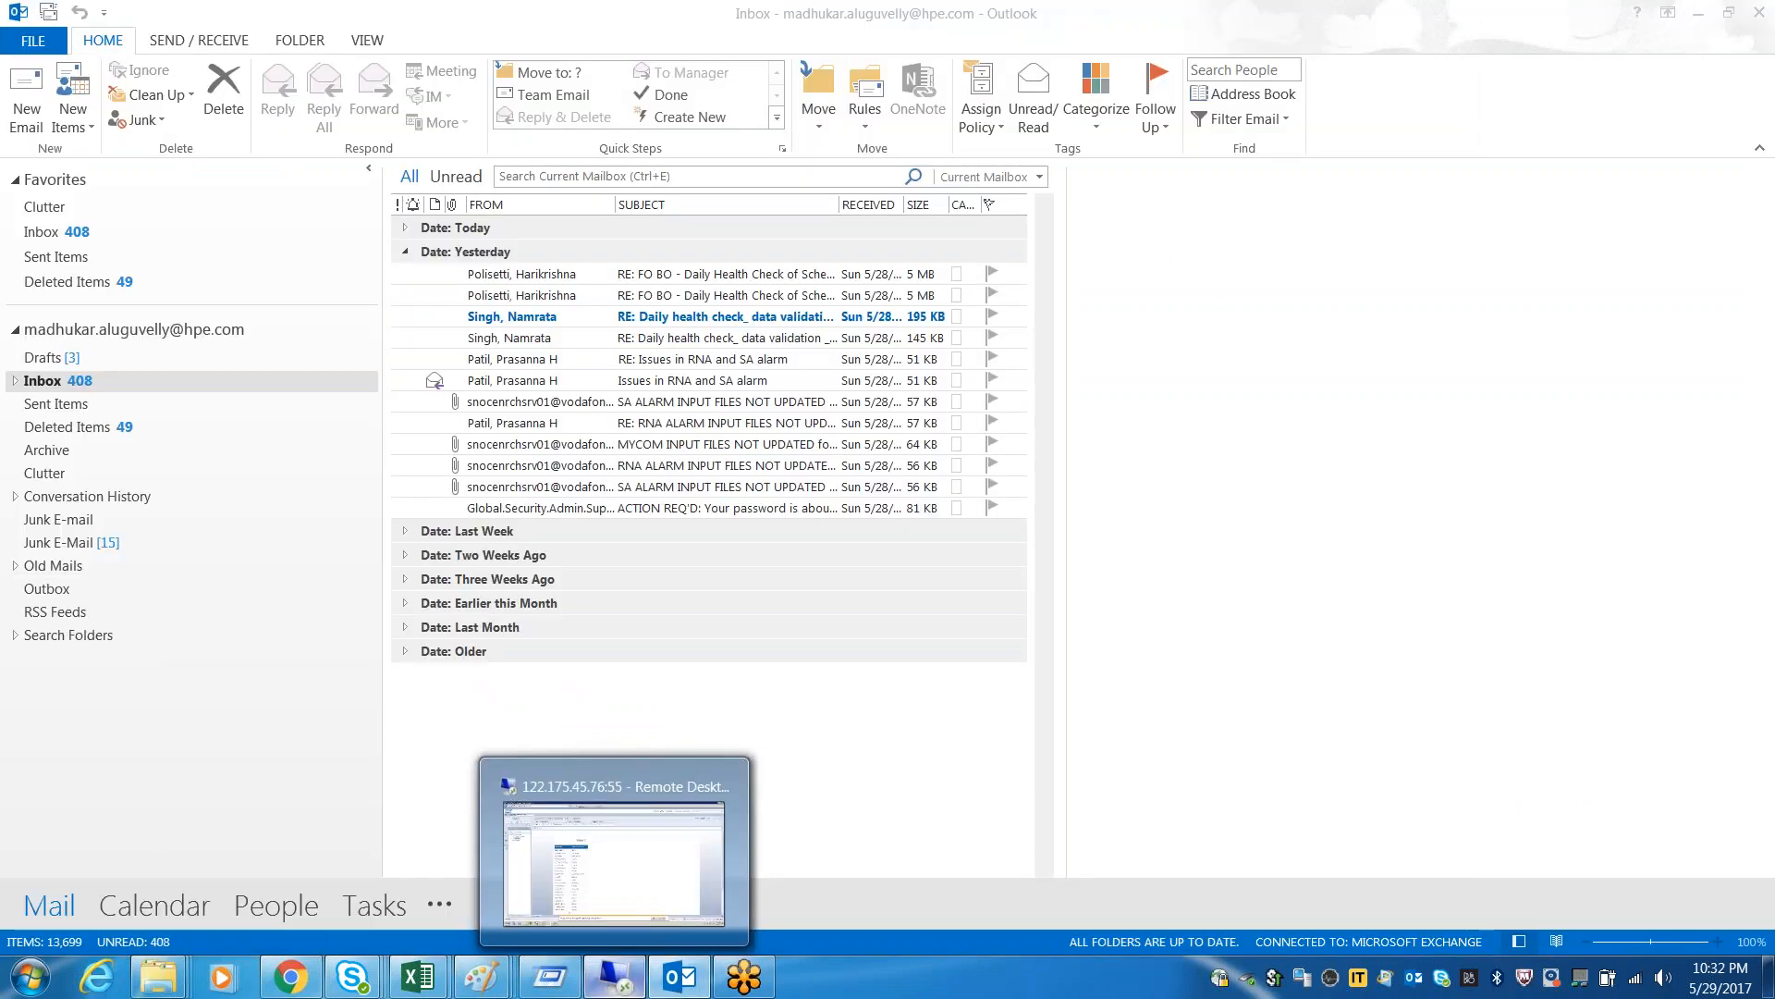
click(614, 977)
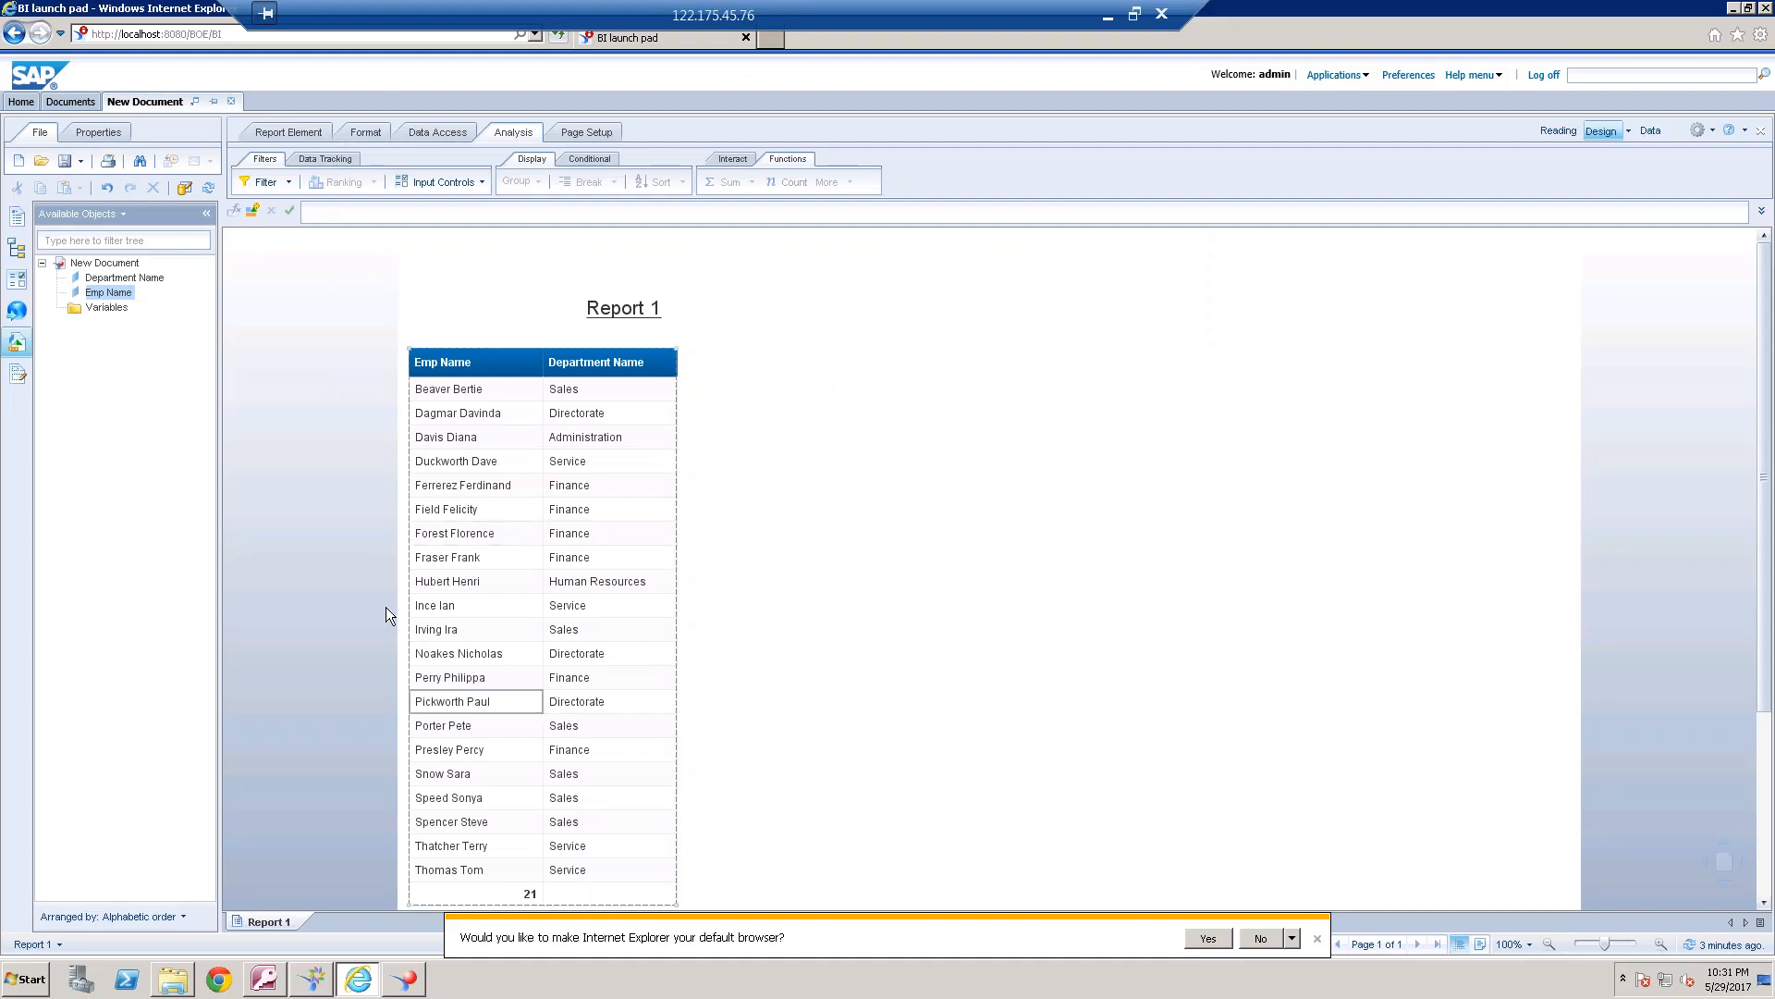
In the universe design tool, set the DEPARTMENT–EMPLOYEE join on DEPT_ID as an outer join on the EMPLOYEE side
mouse_move(328, 980)
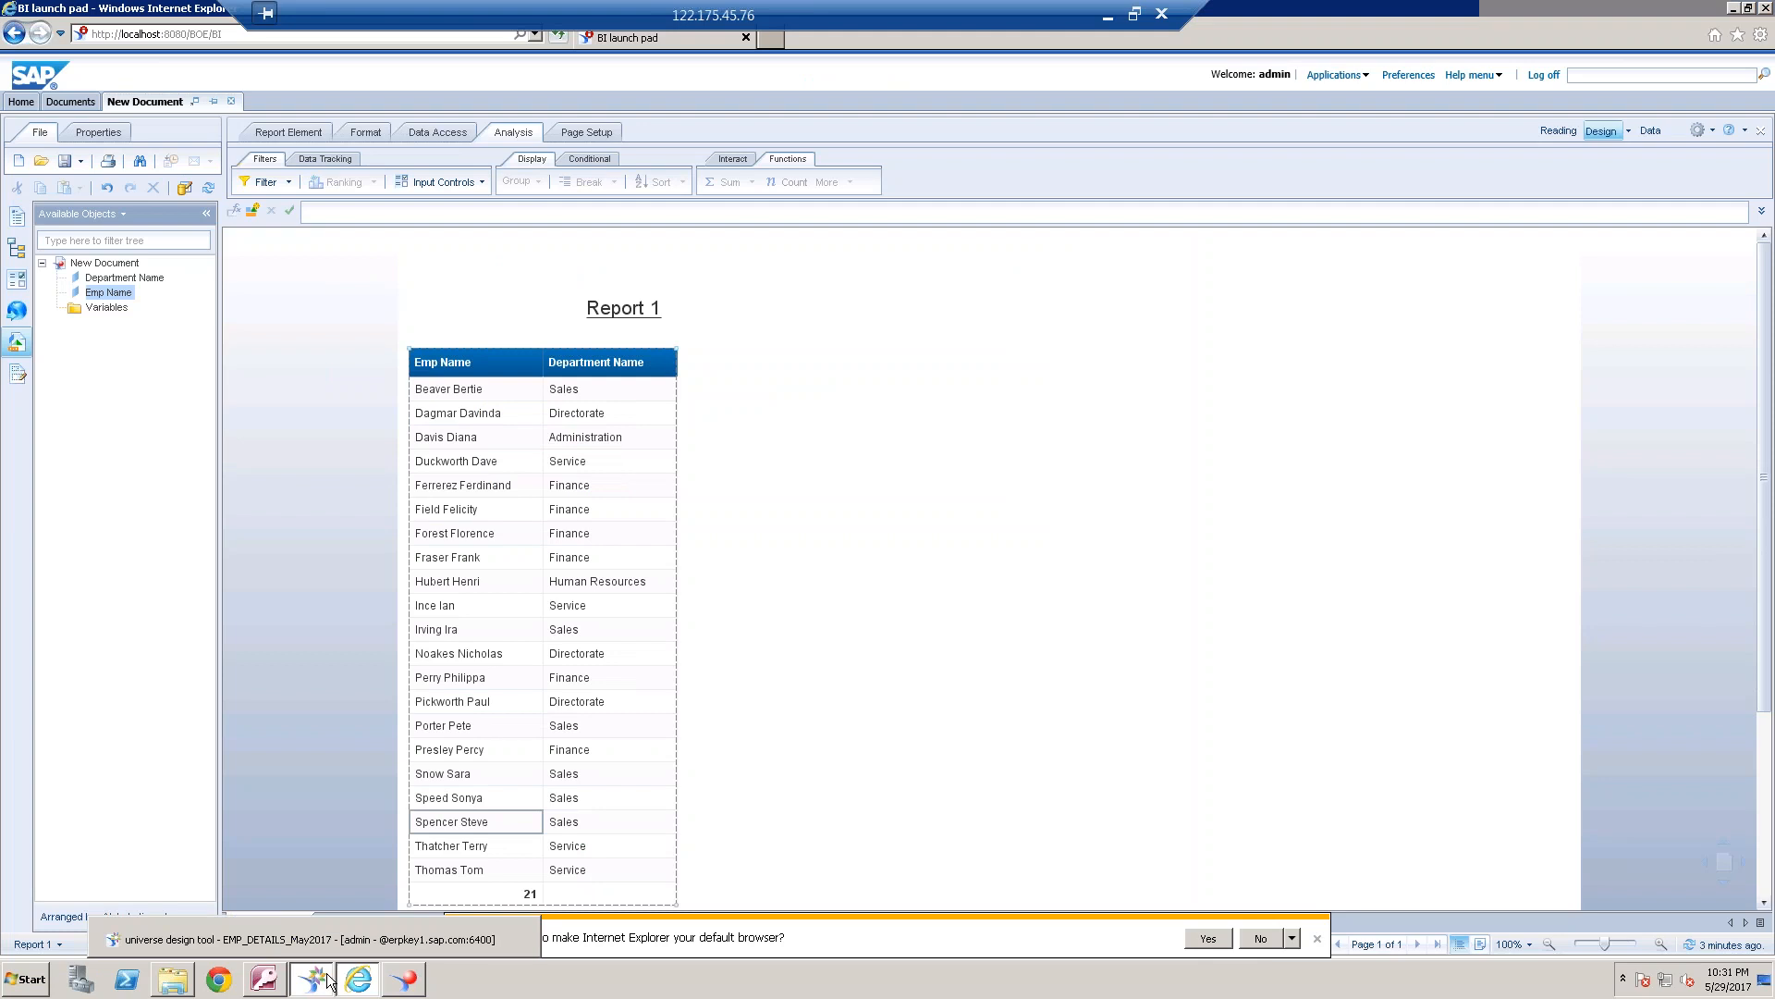
click(305, 939)
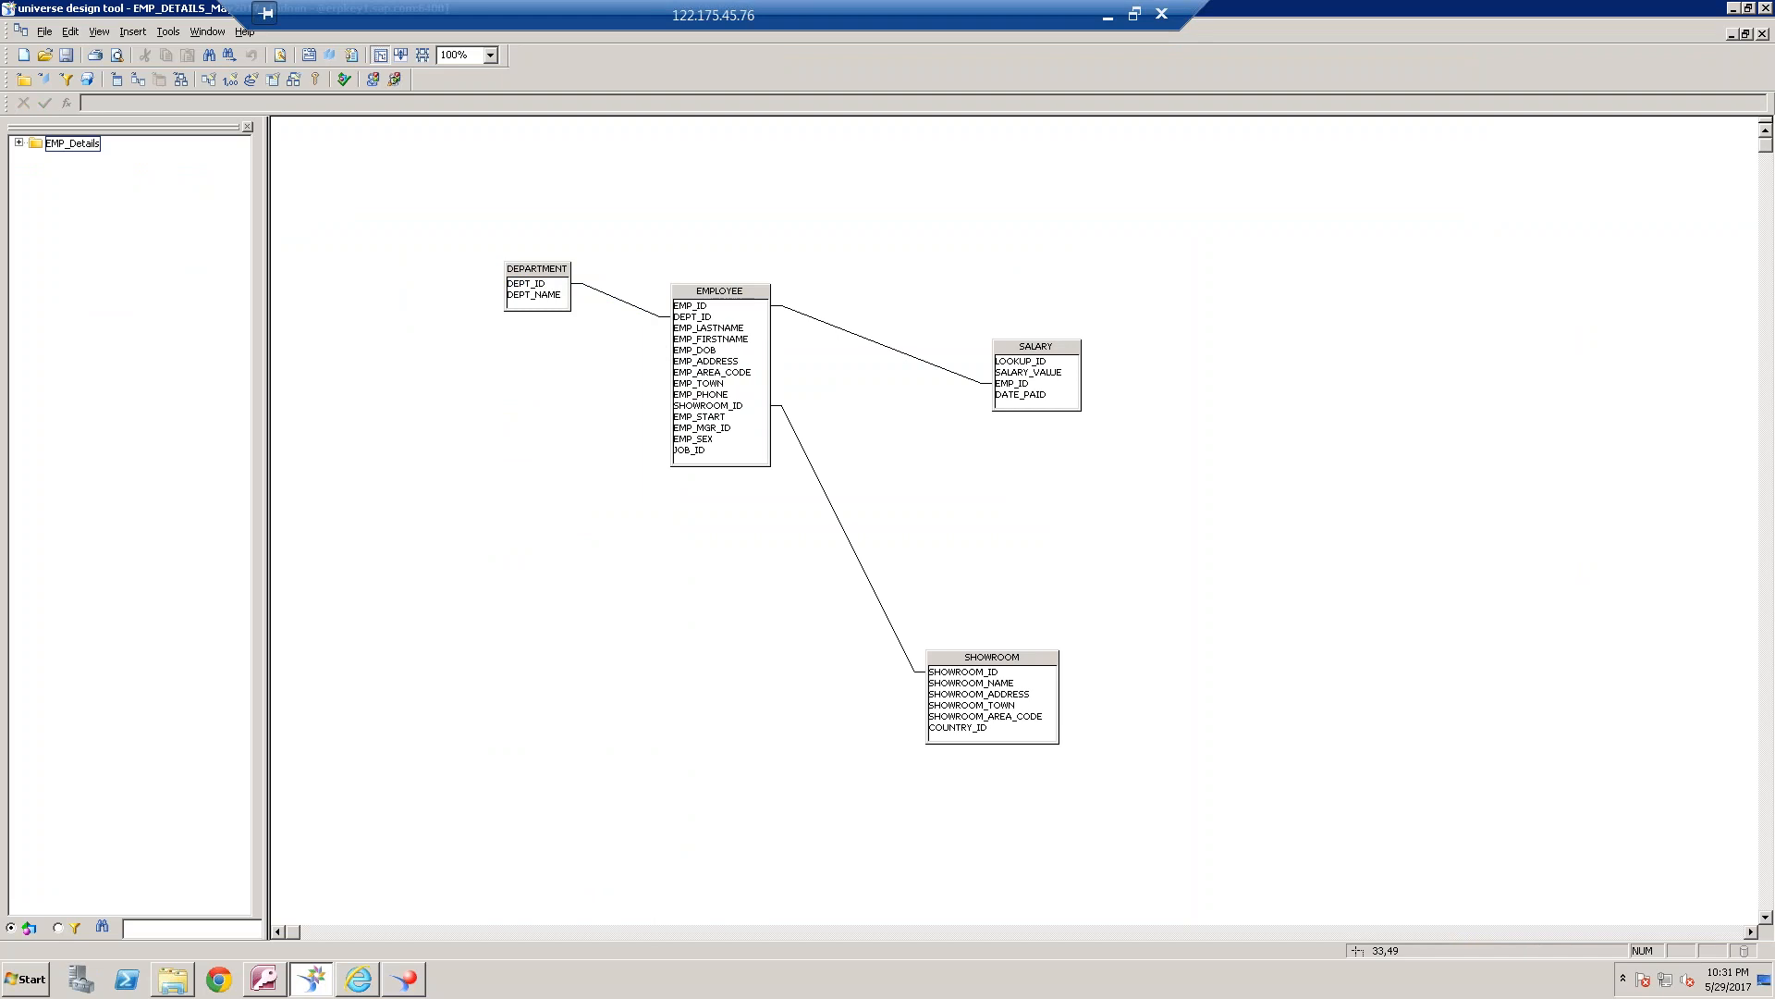
click(621, 301)
double_click(649, 314)
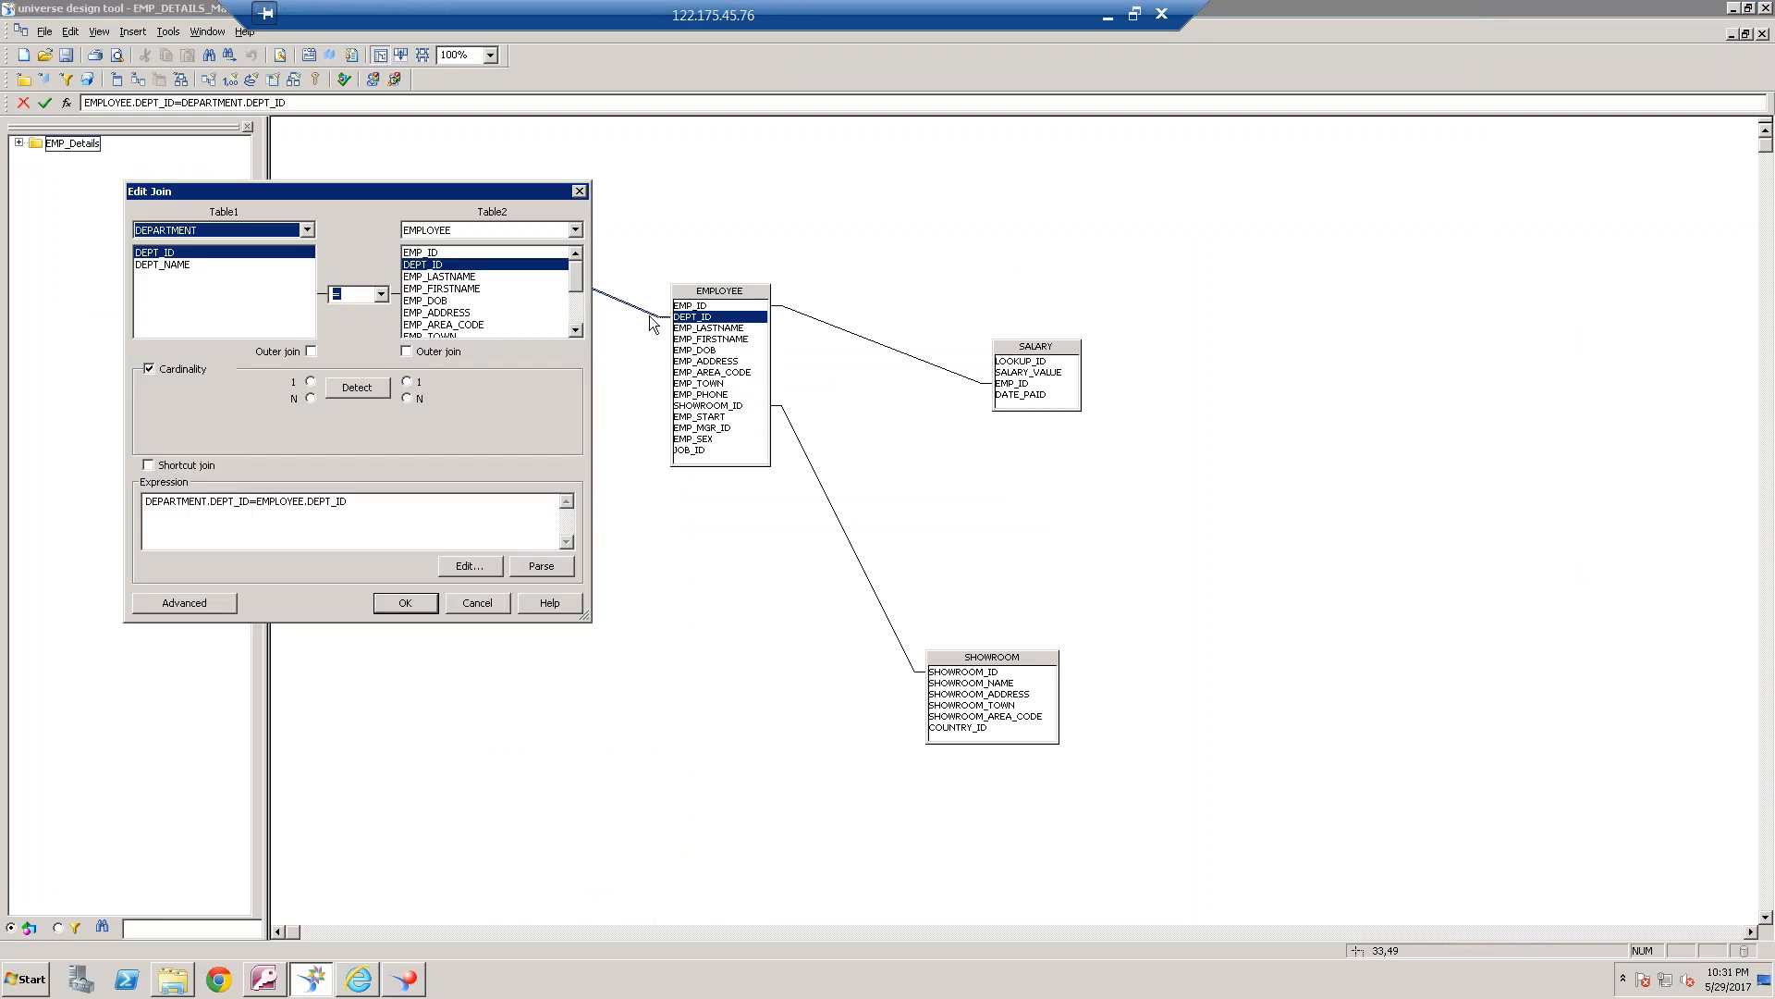
click(422, 353)
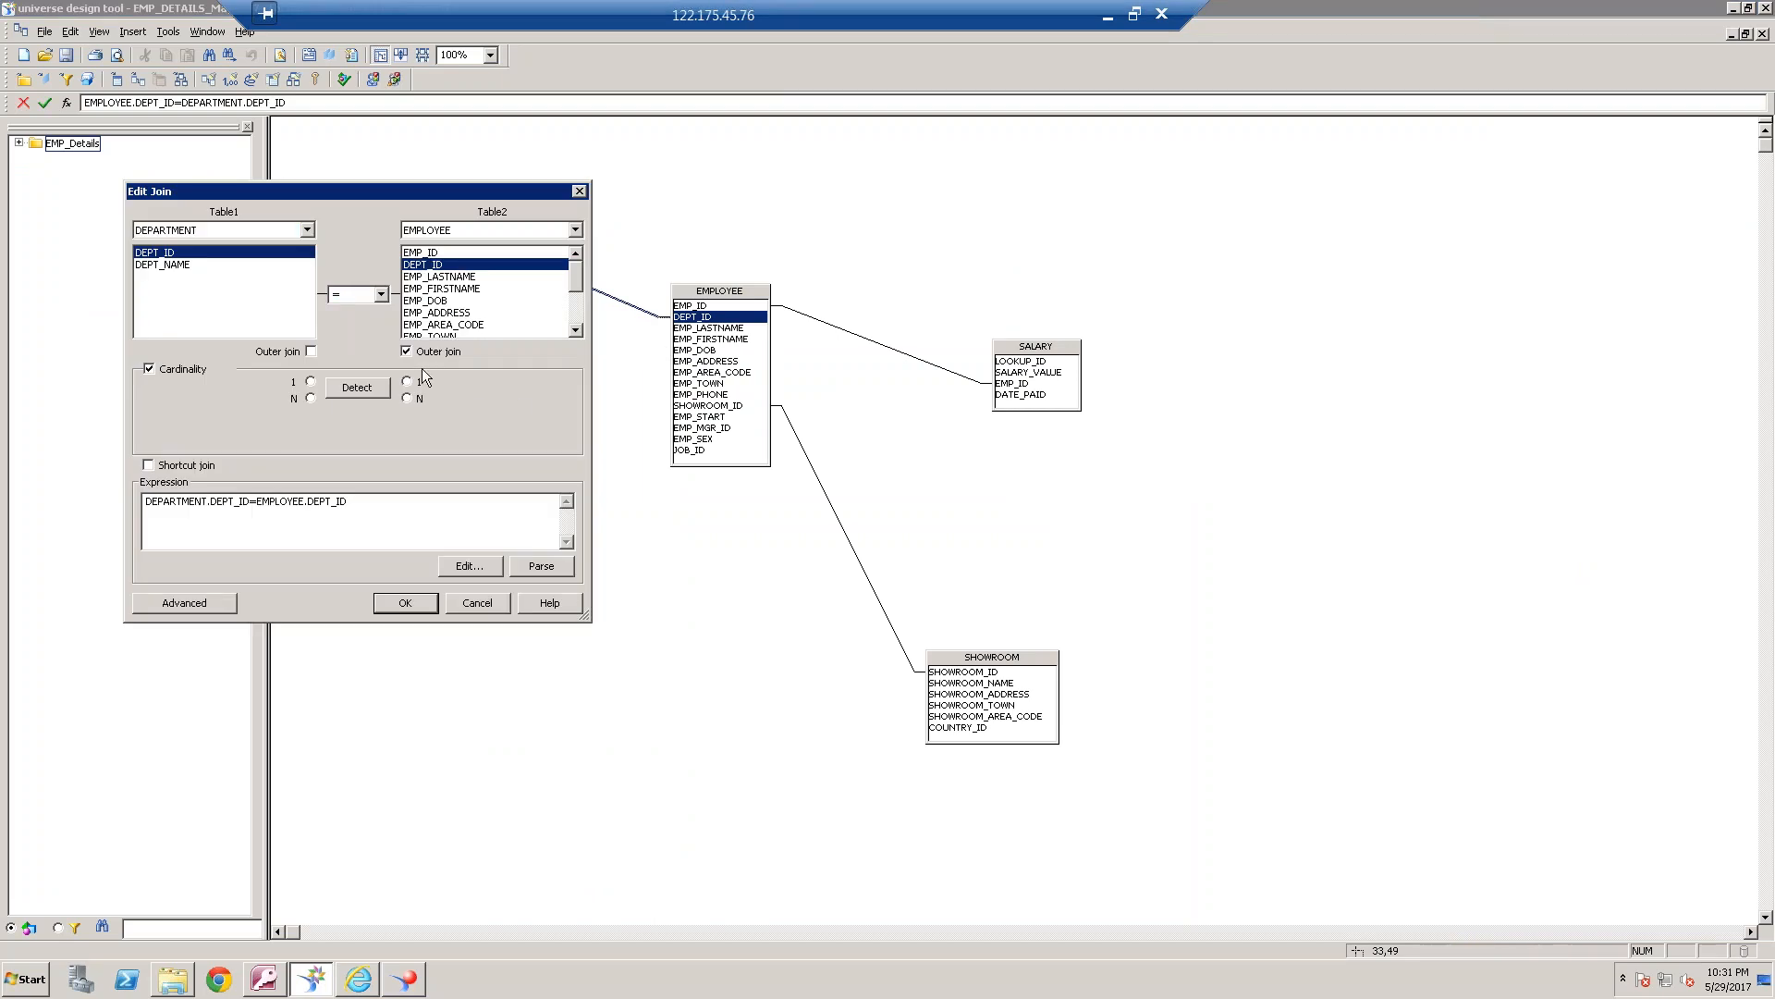
click(406, 603)
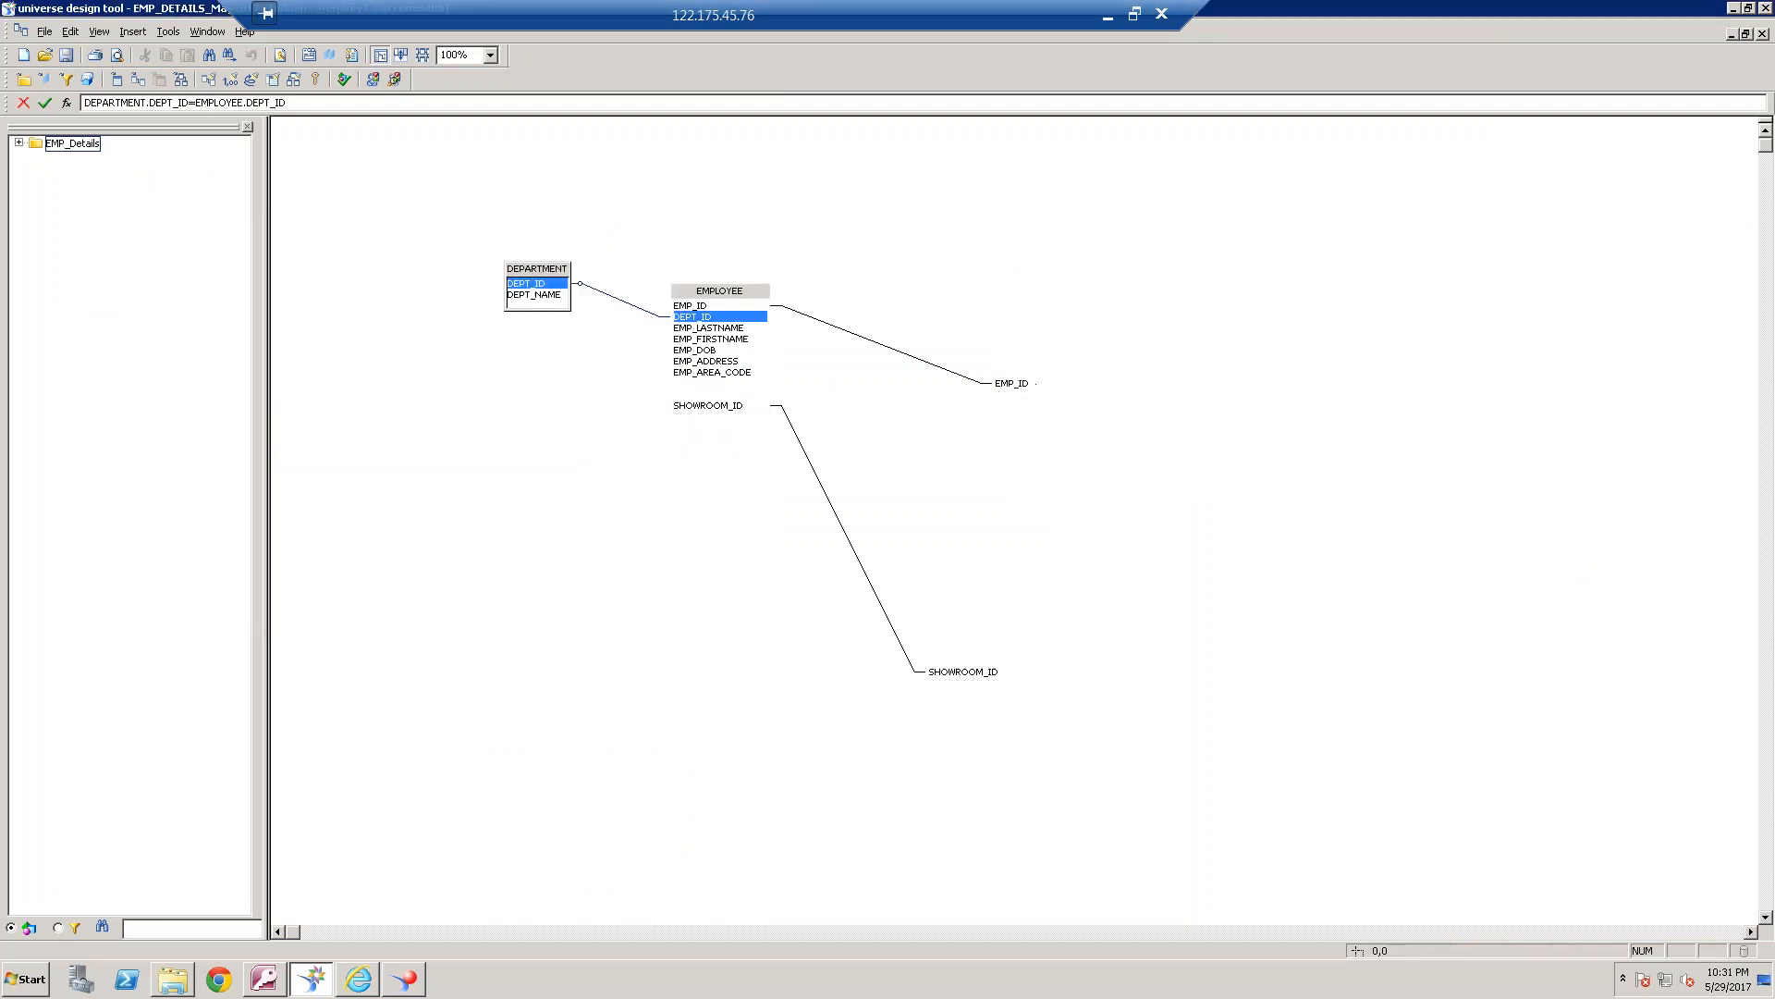
Save the EMP_DETAILS_May2017 universe and export it to the repository
click(64, 53)
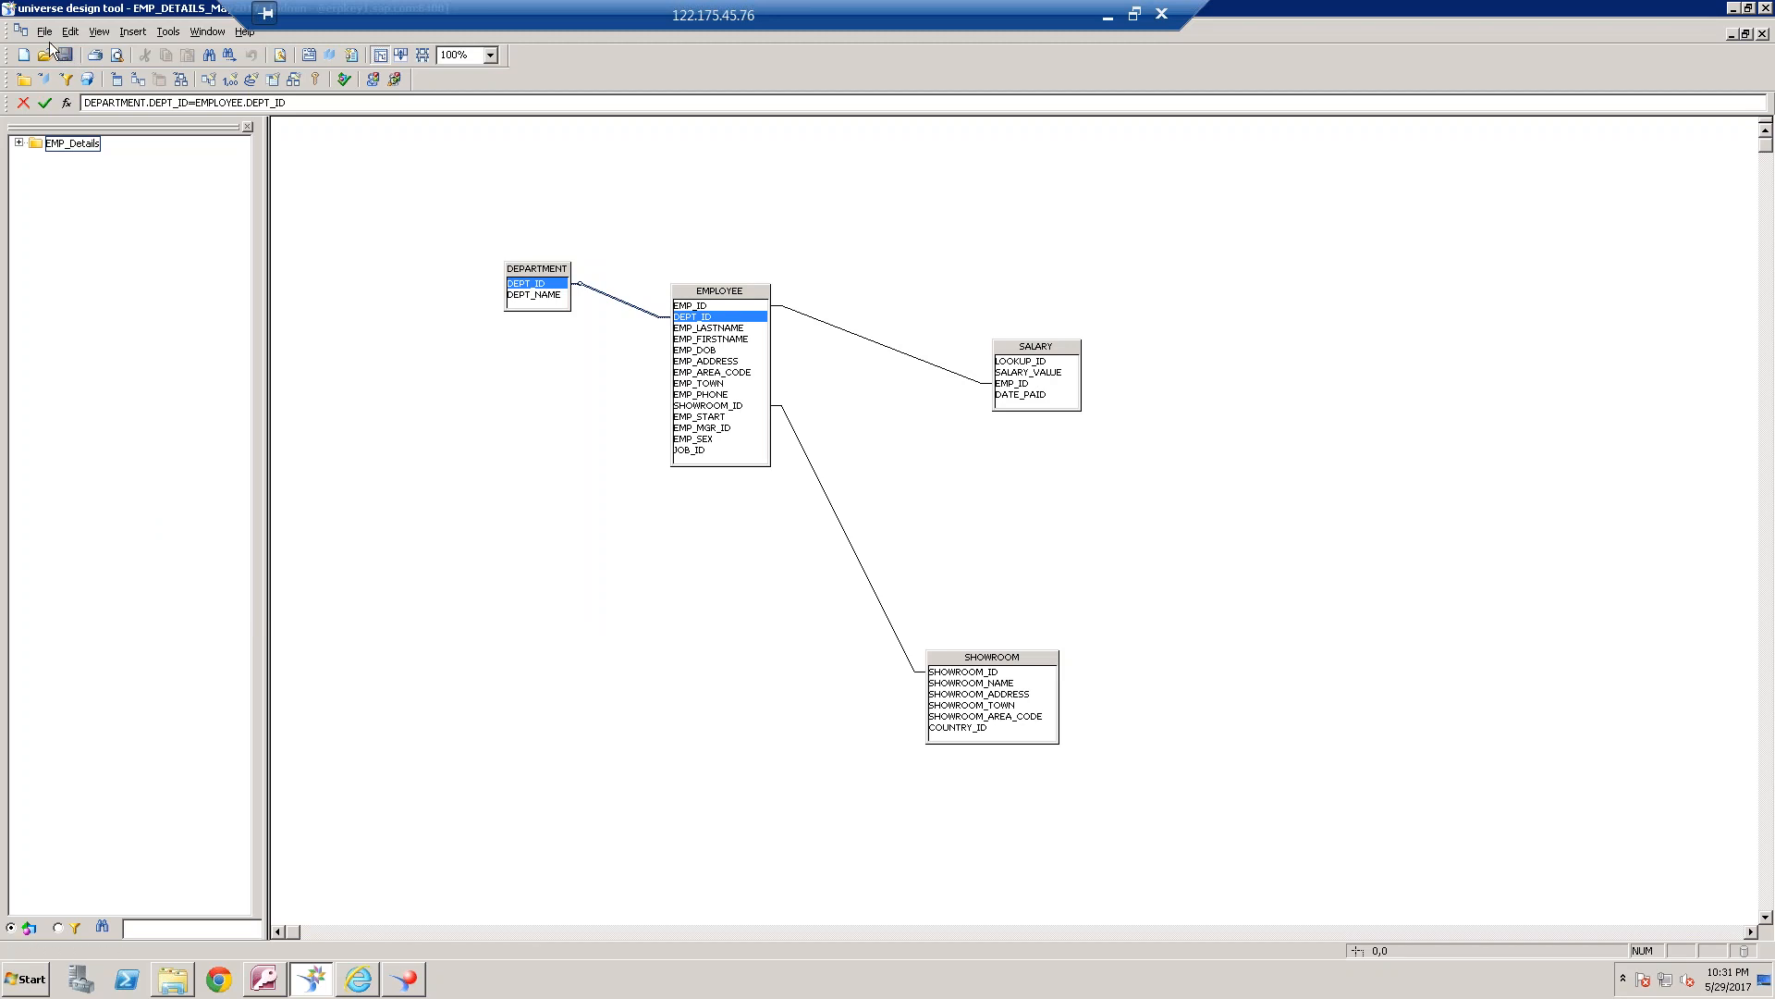
click(46, 30)
click(76, 196)
click(731, 580)
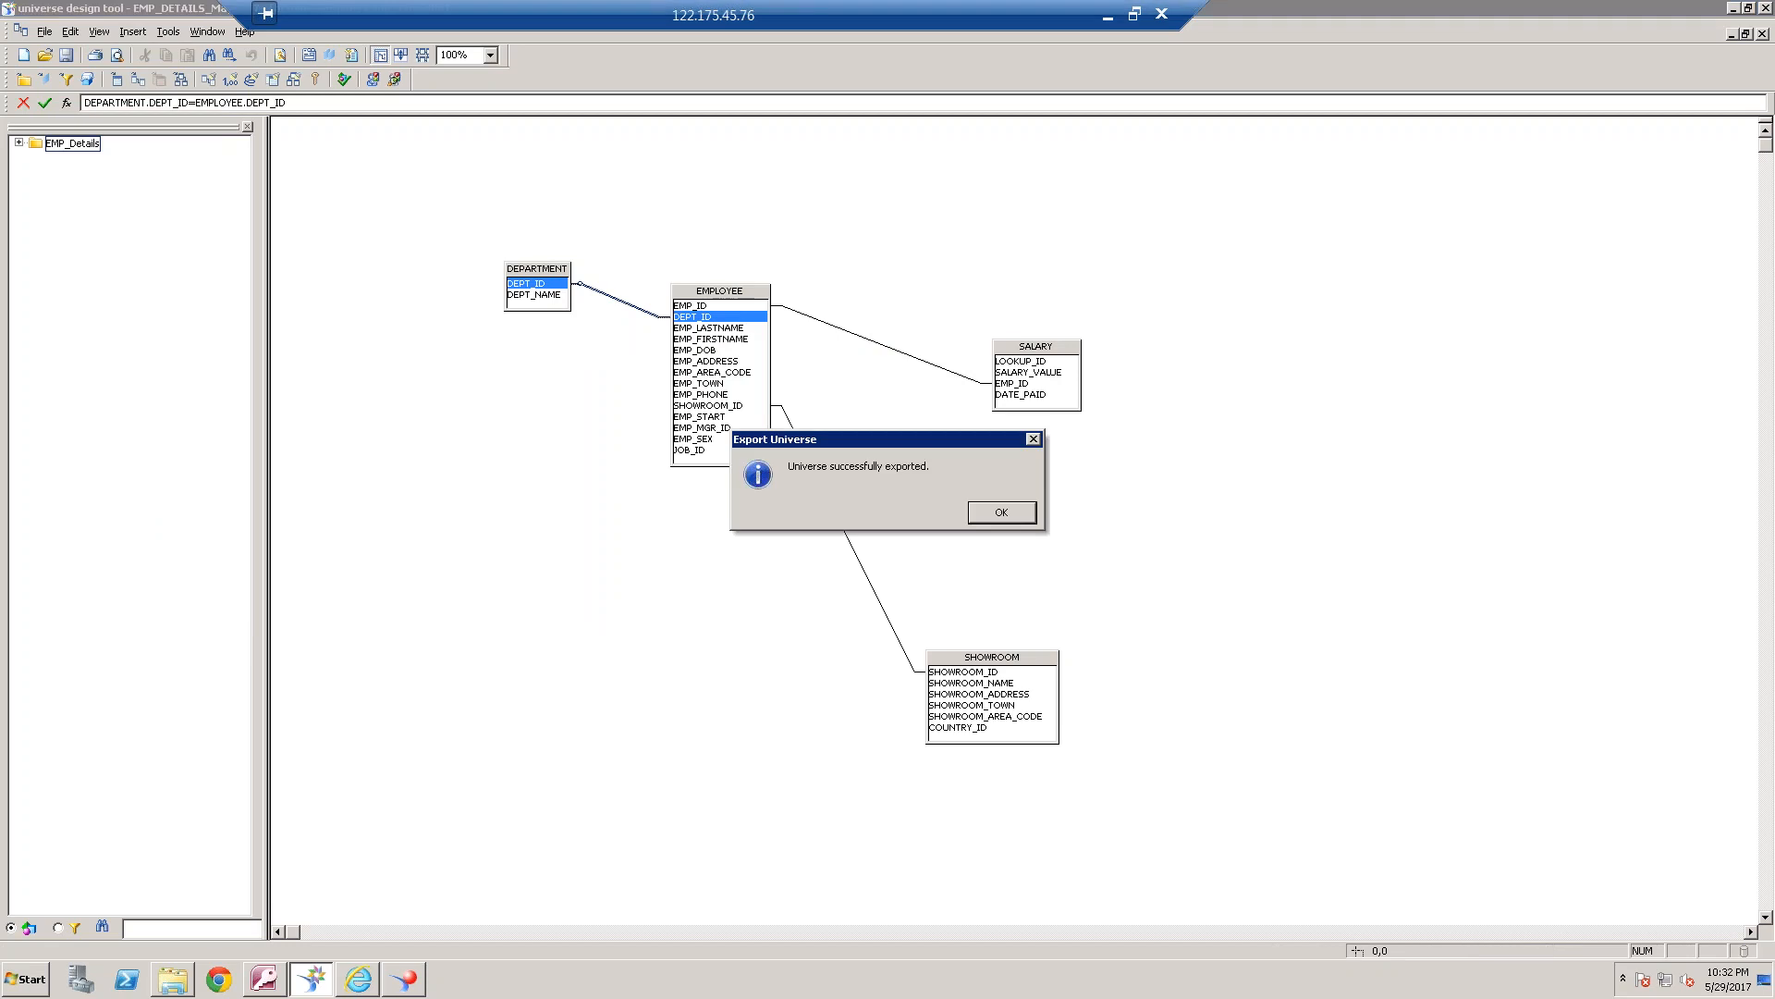
click(1012, 518)
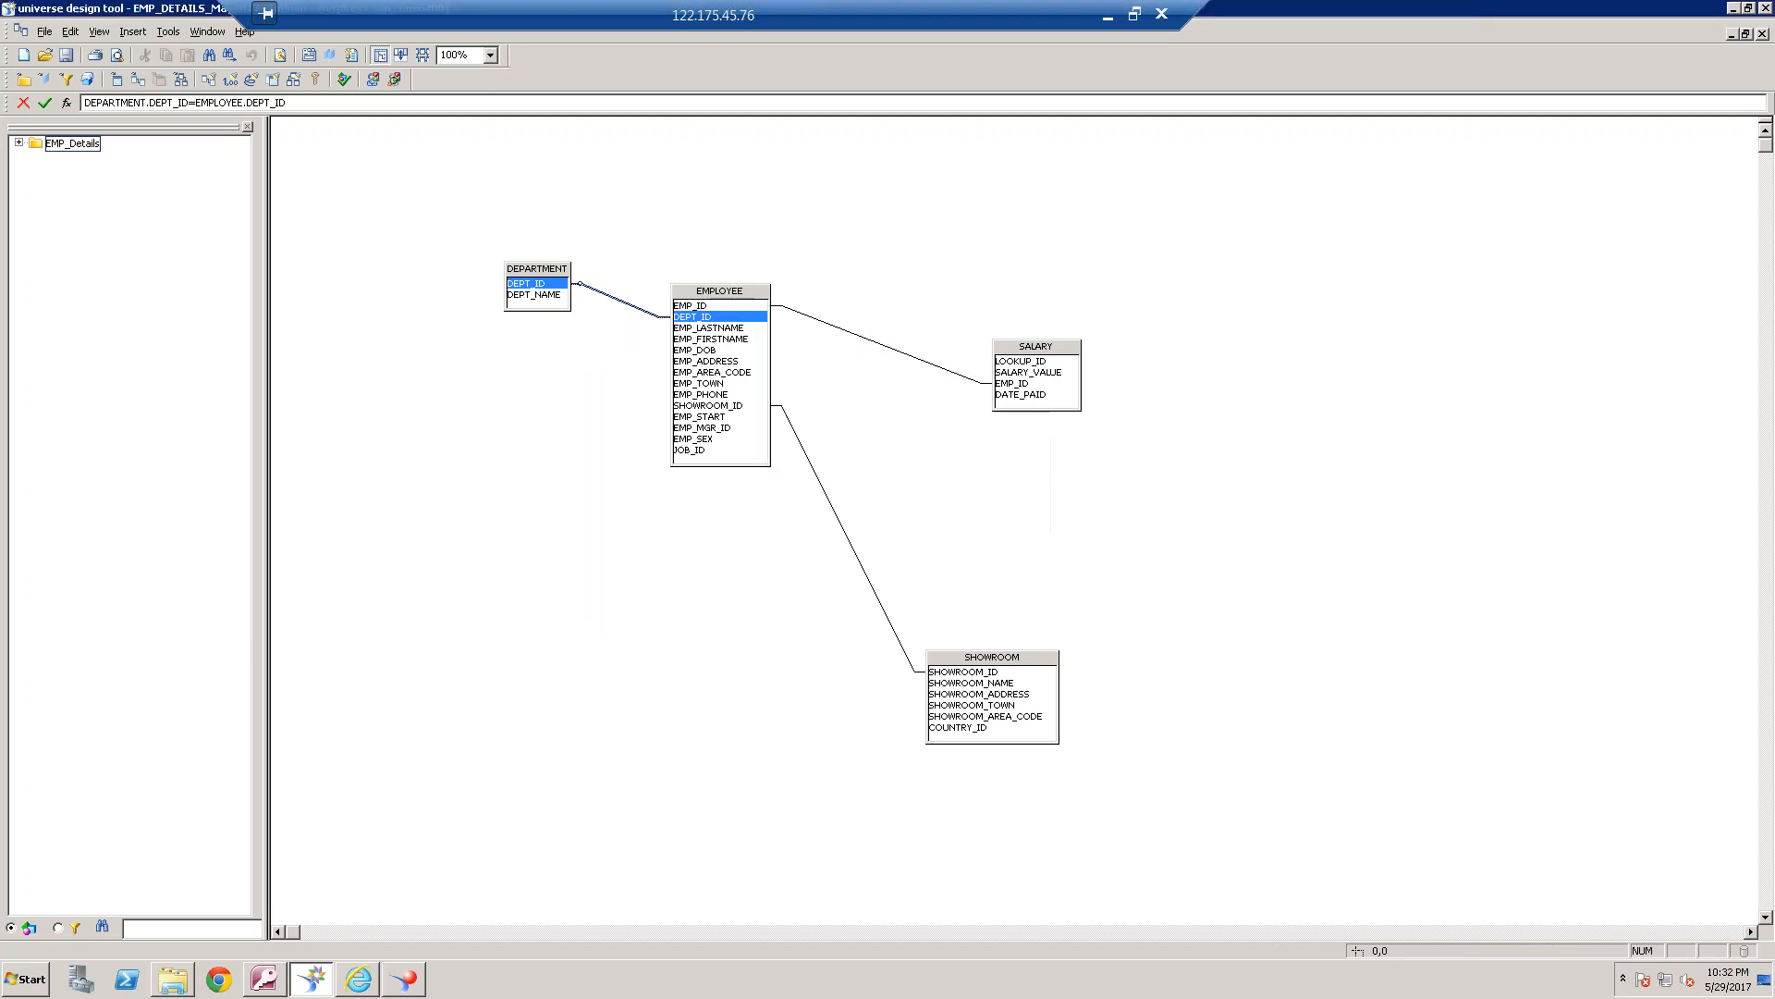
Close Web Intelligence Rich Client, and start a new Web Intelligence document in the BI launch pad
click(407, 985)
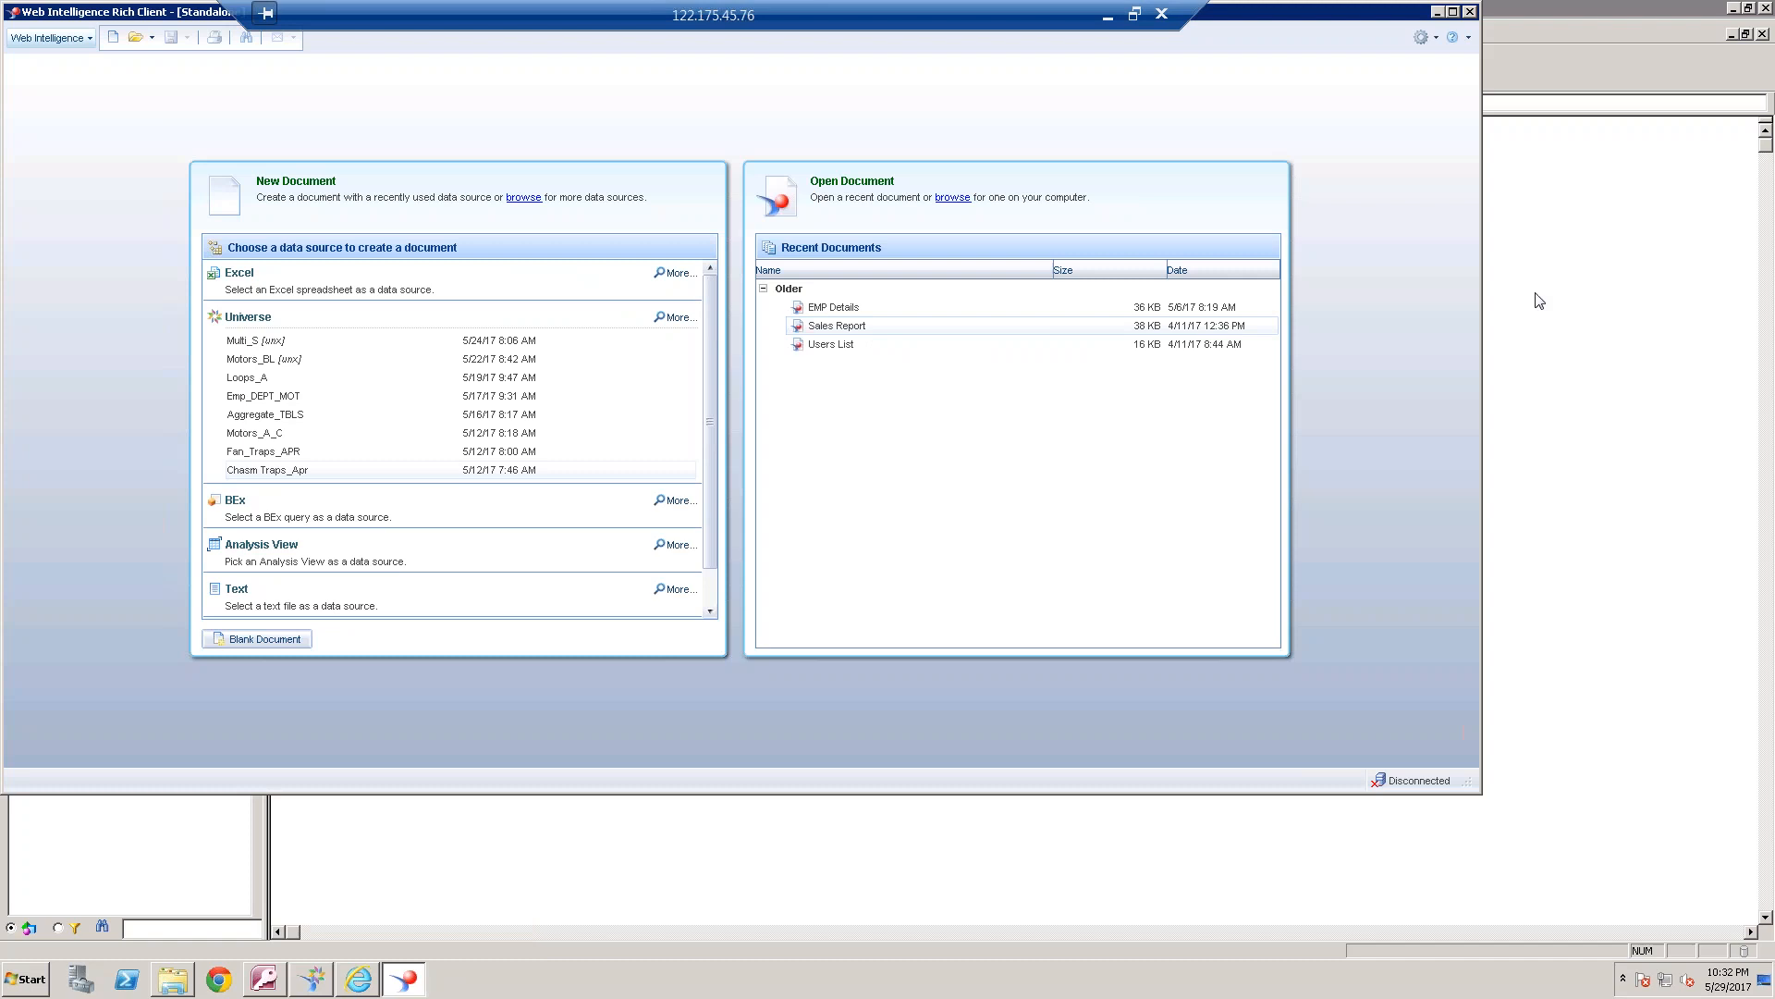
click(1469, 11)
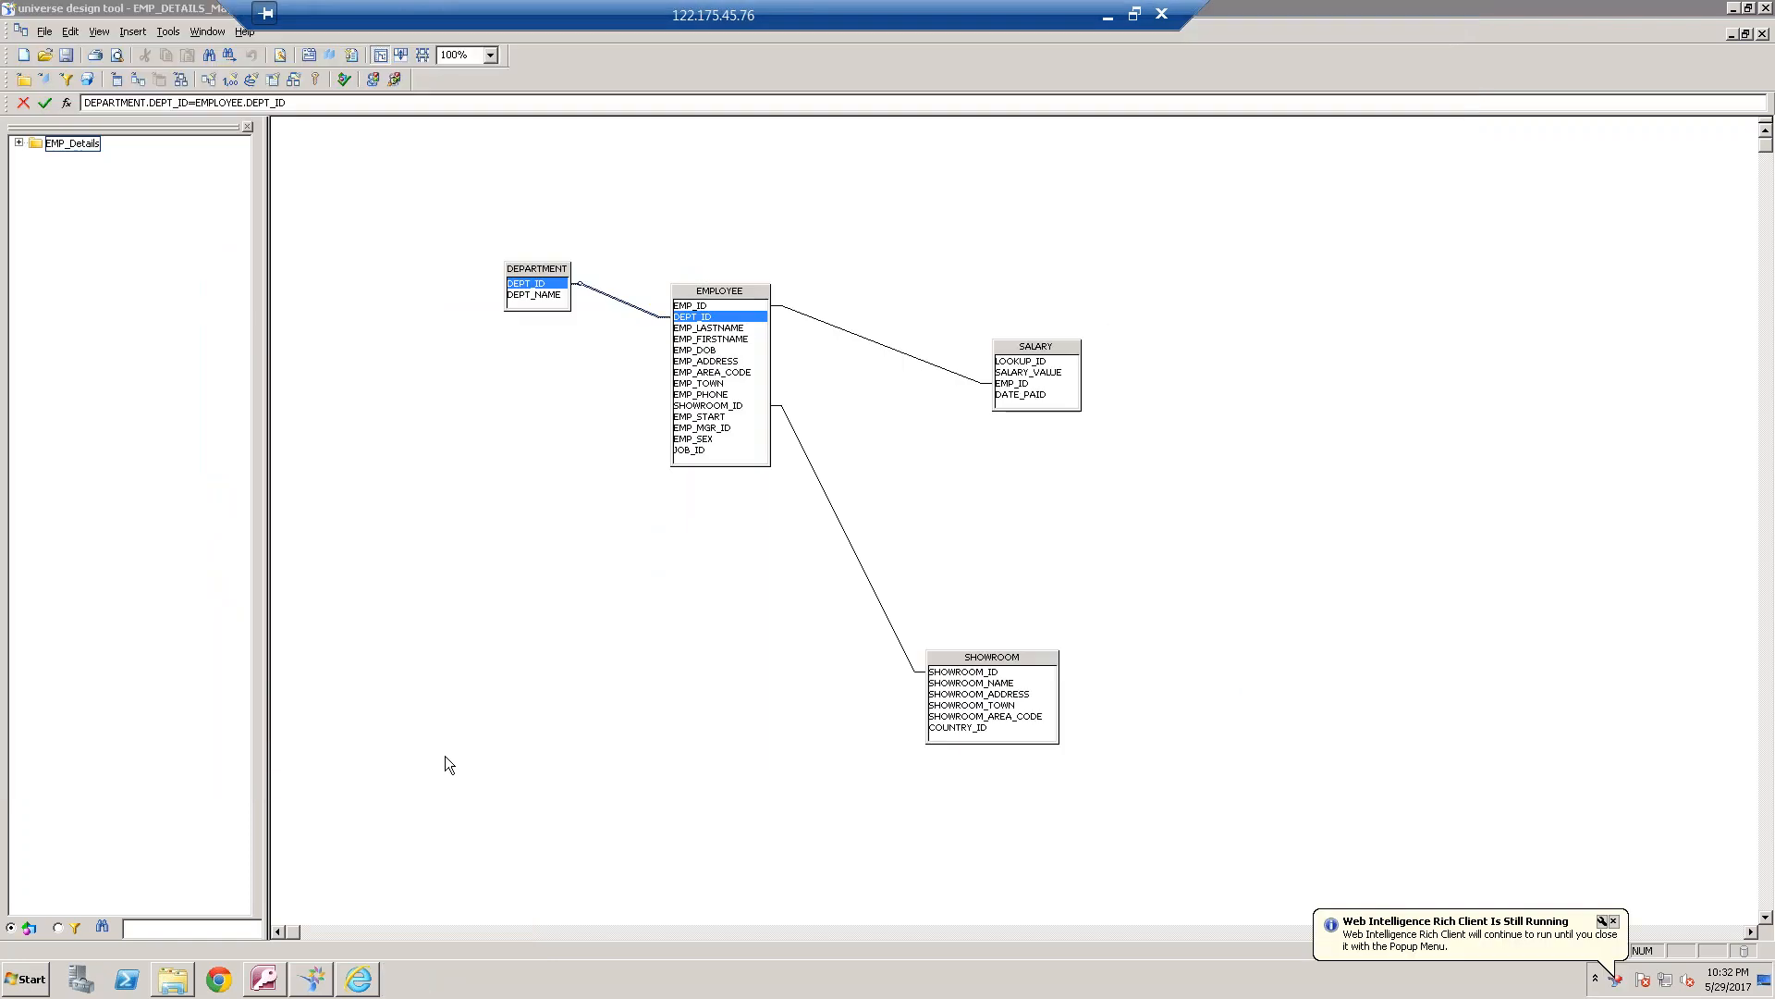
click(358, 978)
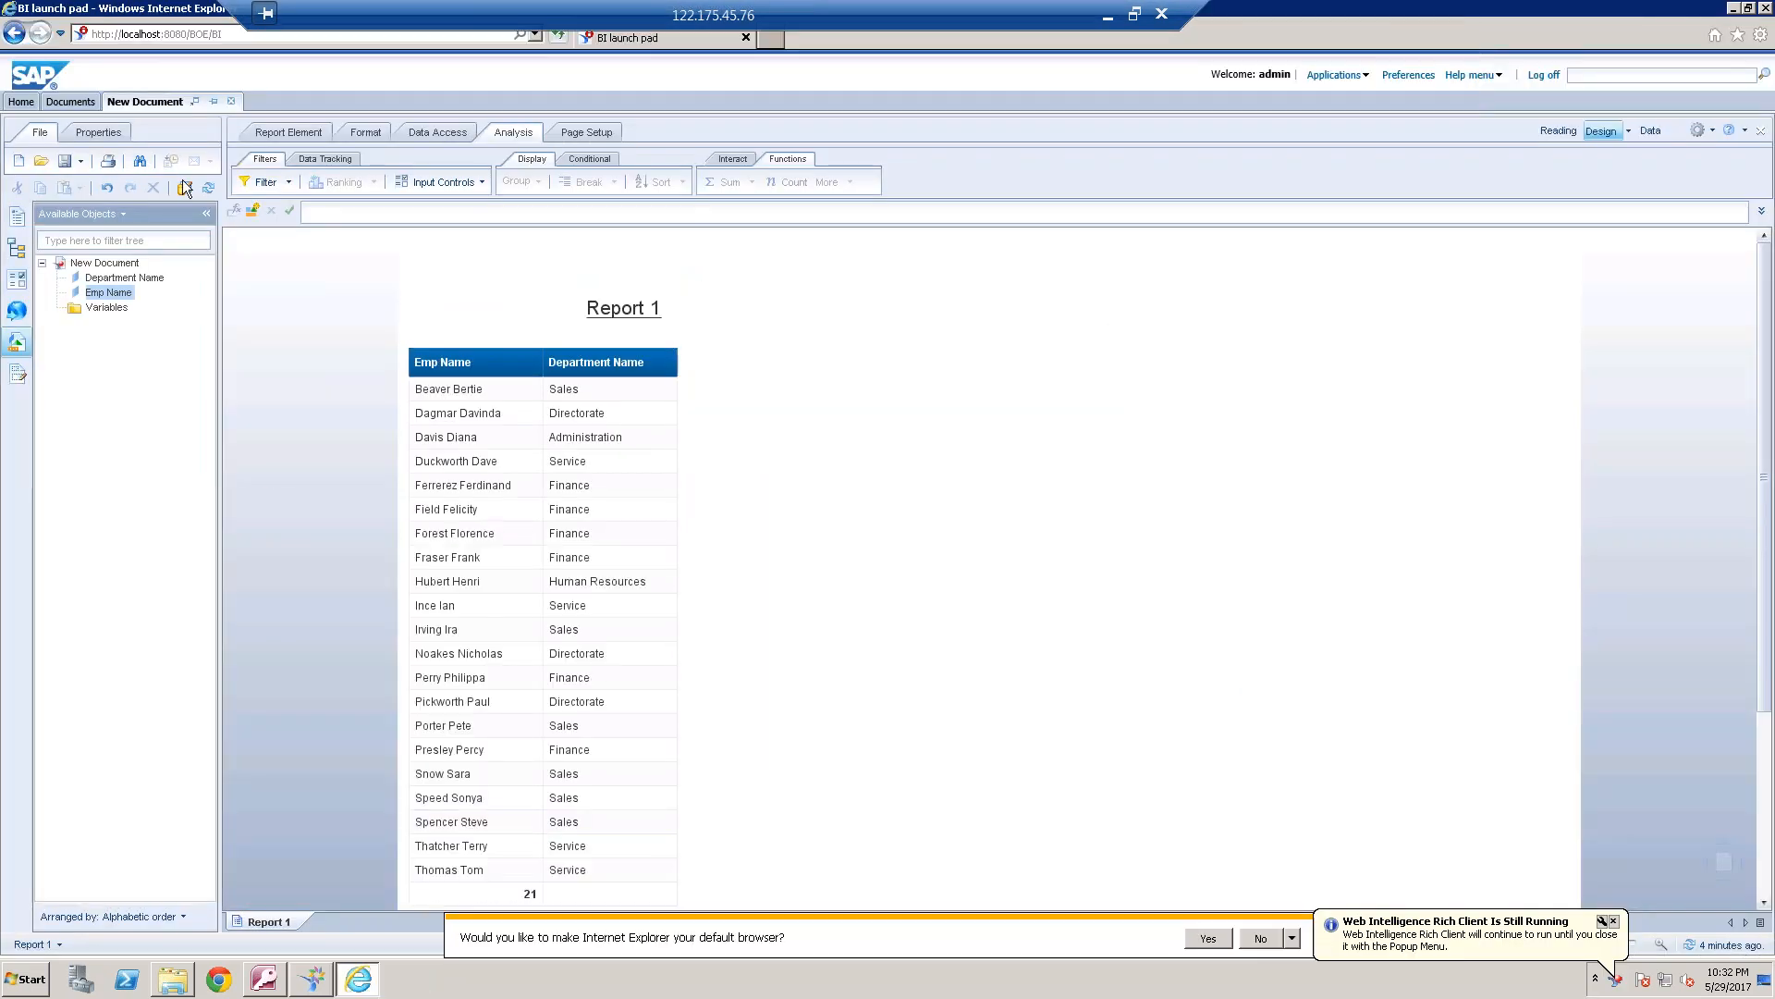
click(19, 164)
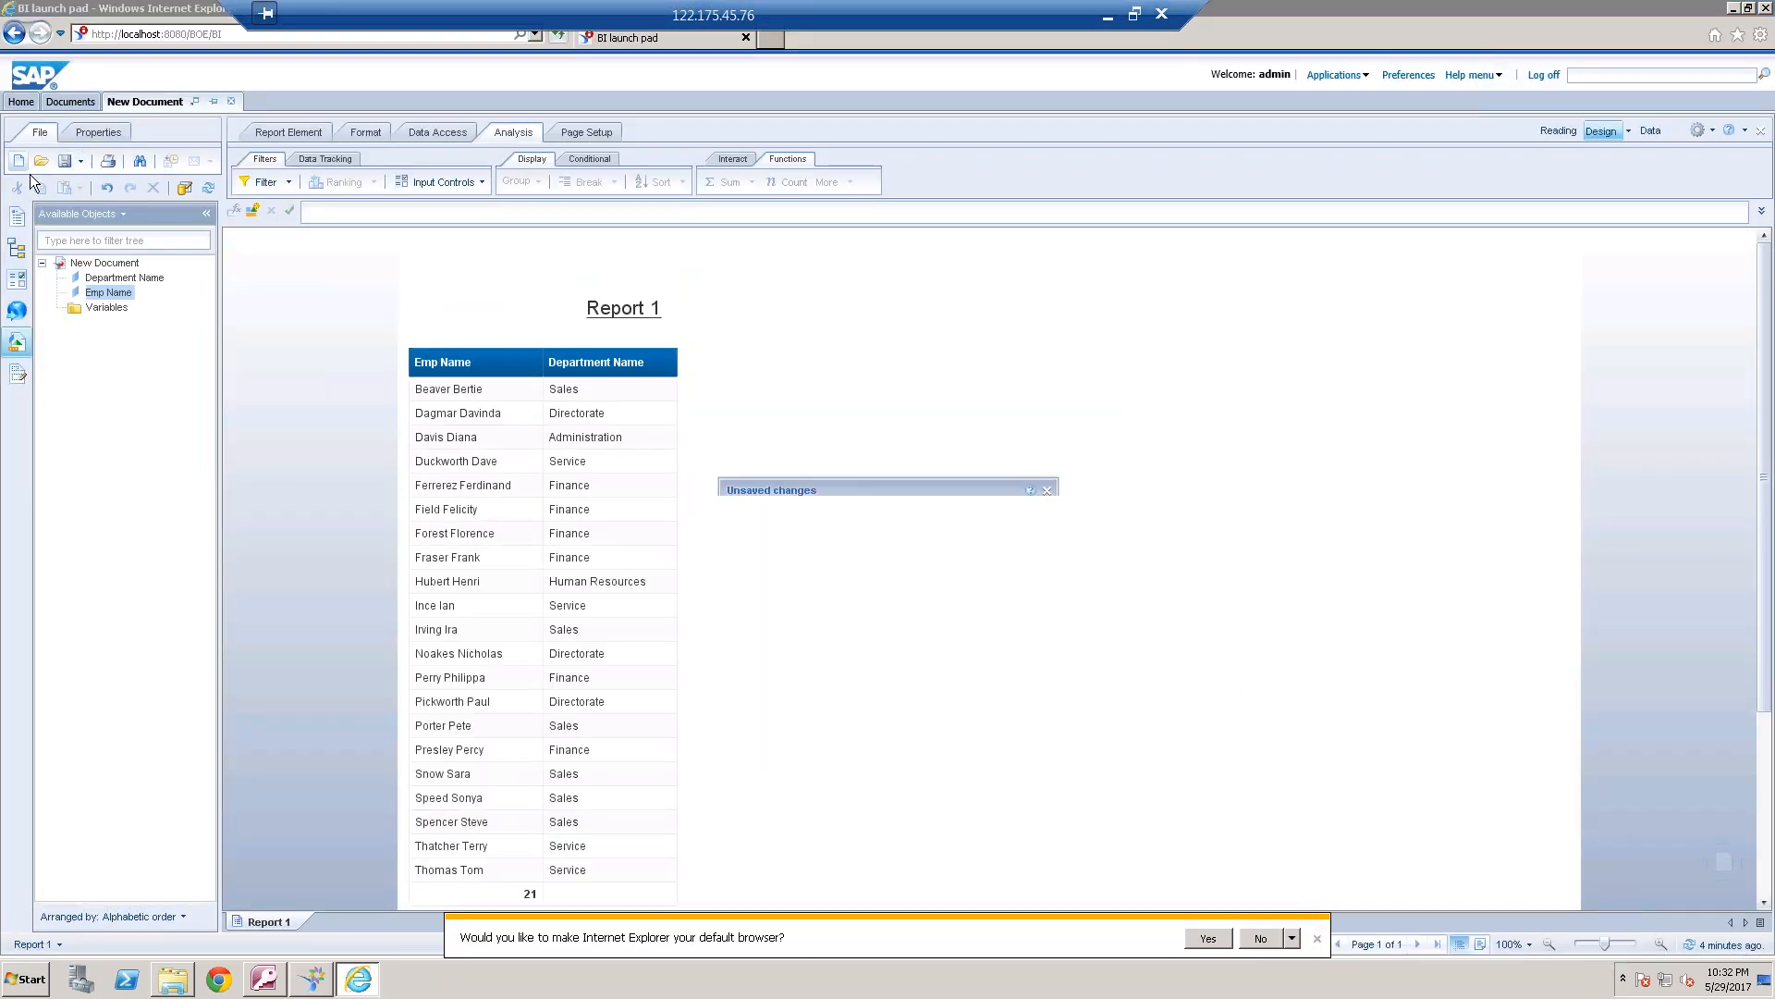
click(935, 570)
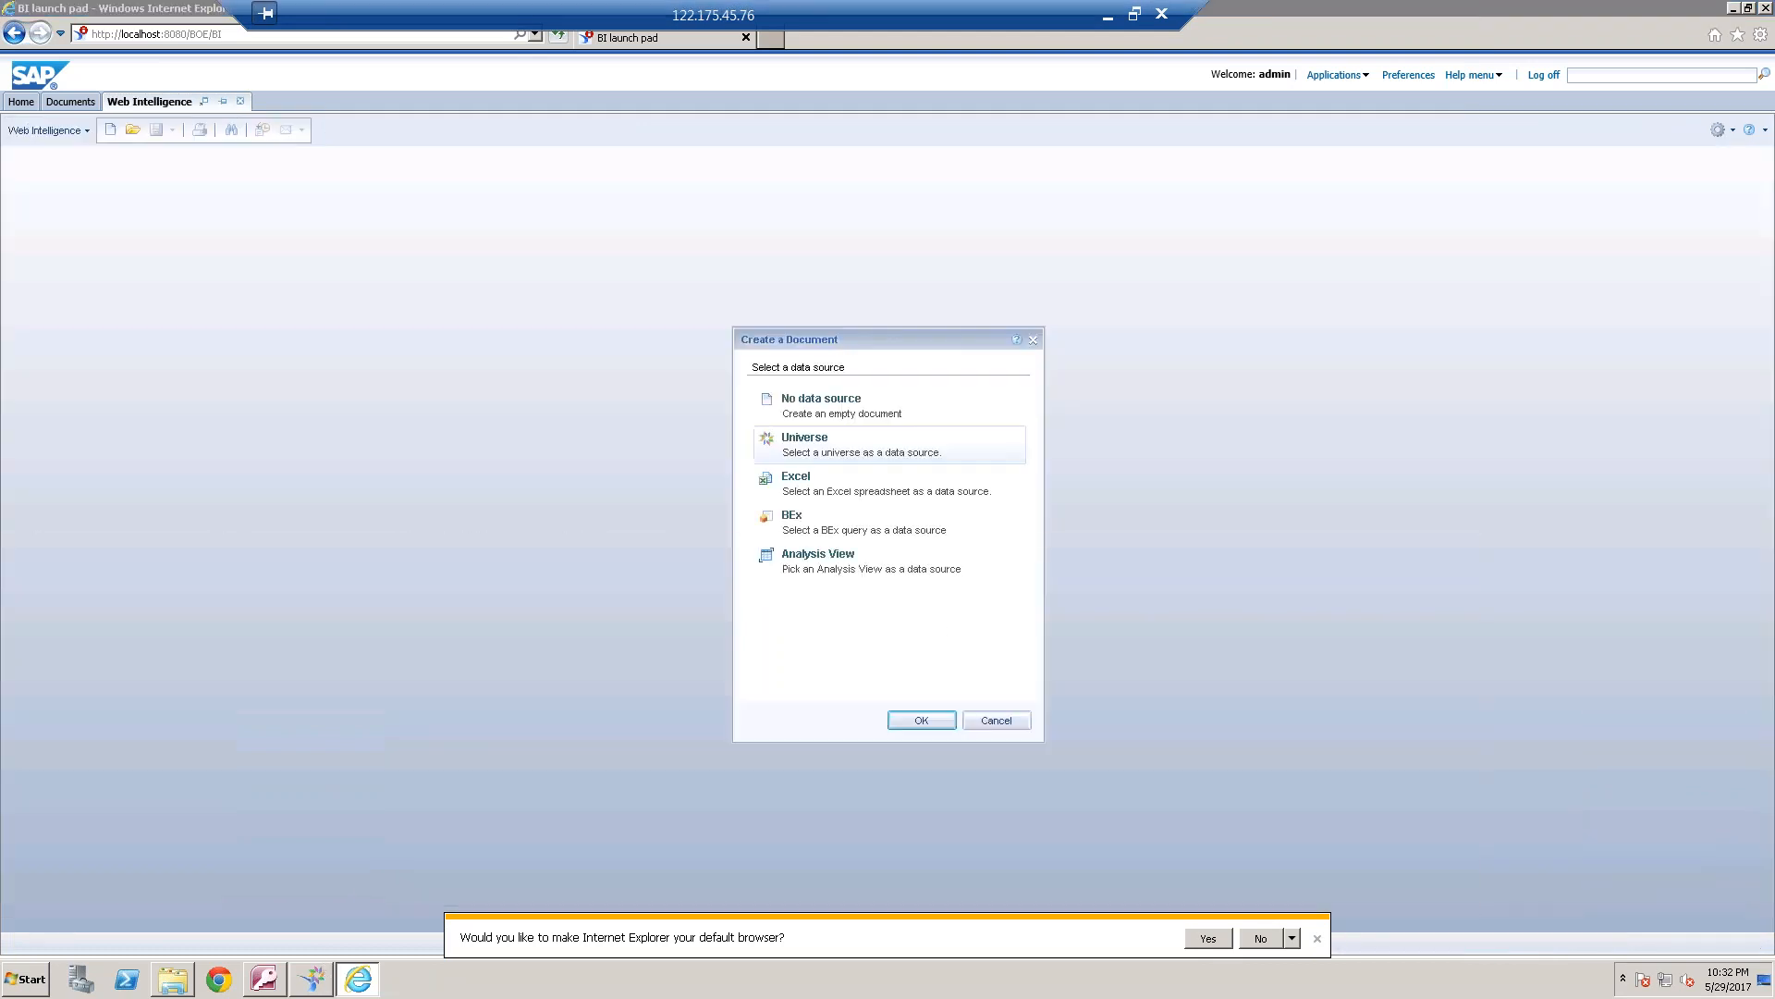
Review the outer join between DEPARTMENT and EMPLOYEE in the universe design tool, and export the universe again
click(311, 979)
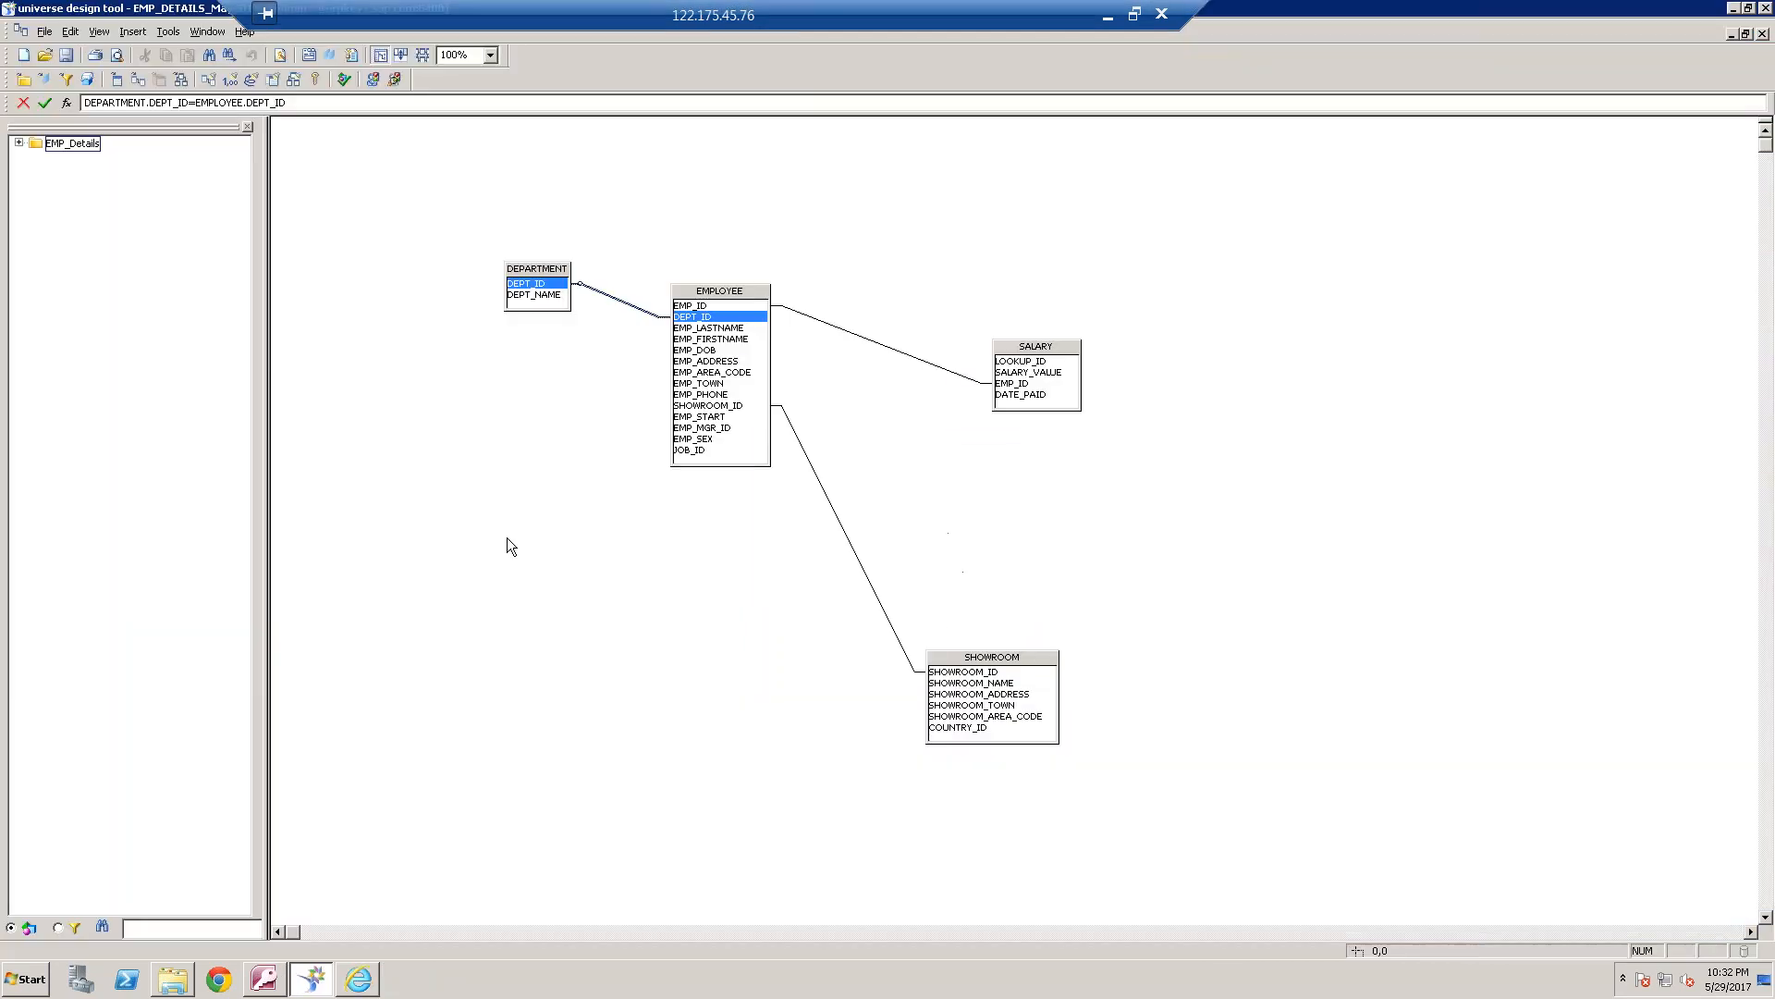
double_click(621, 301)
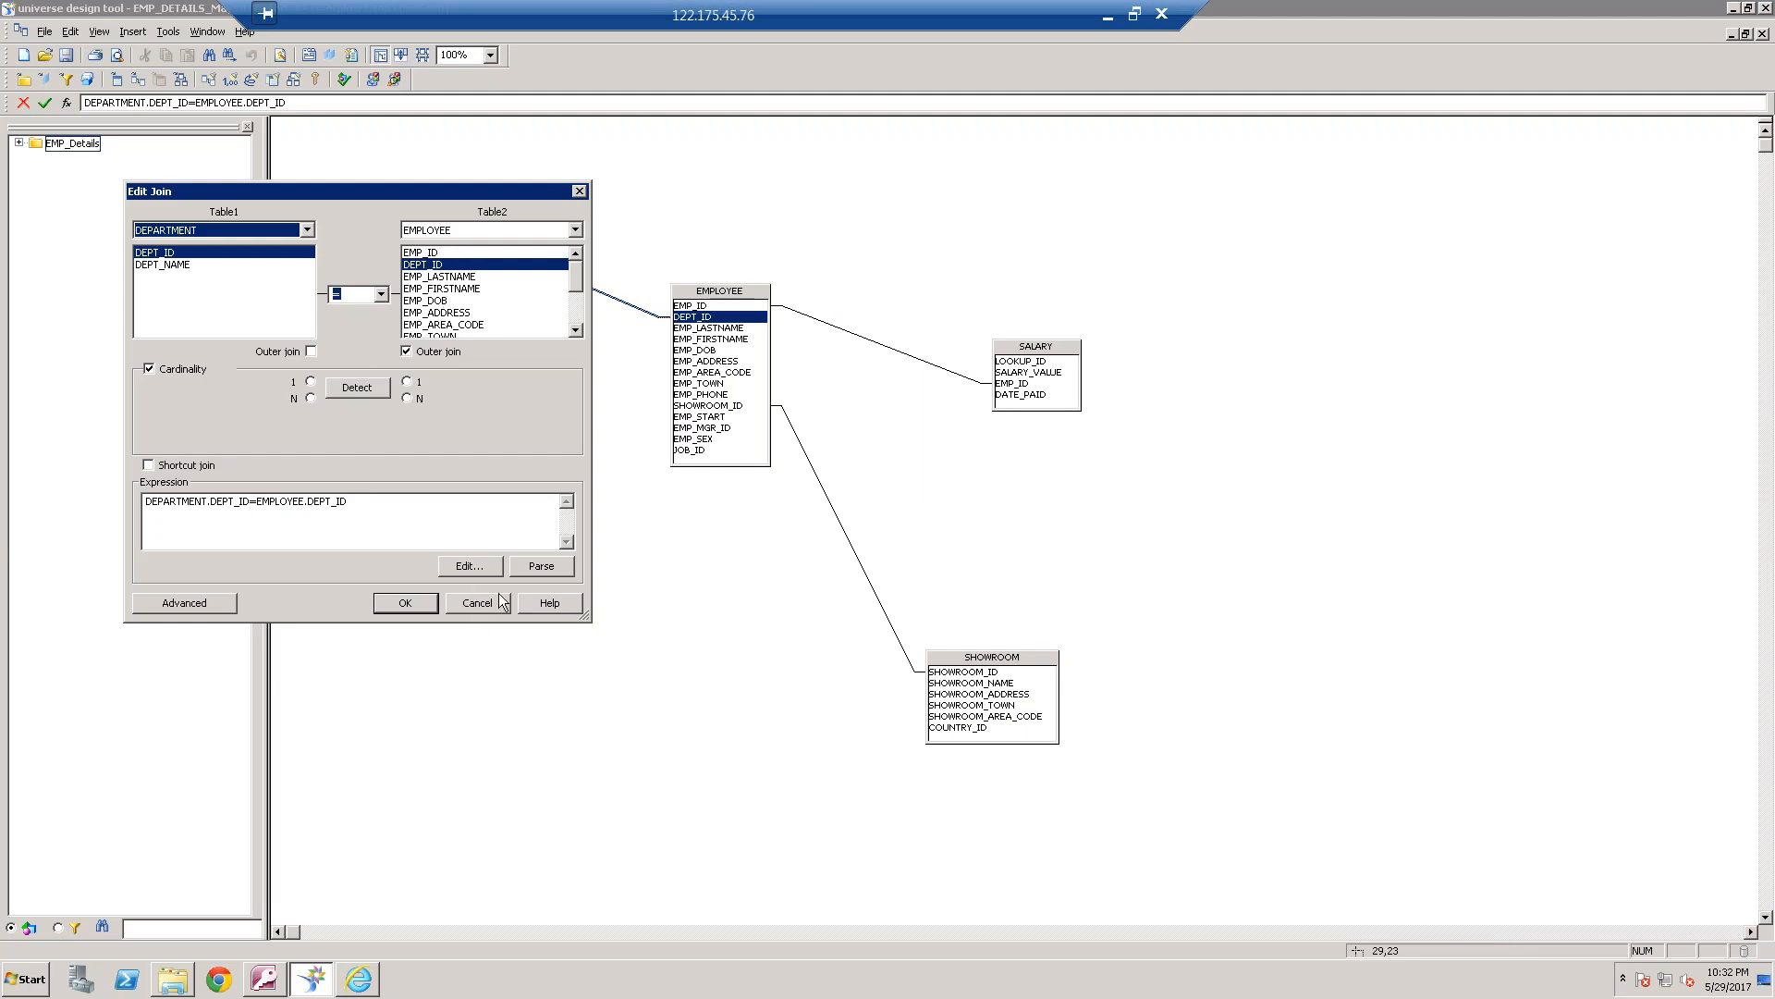
click(494, 606)
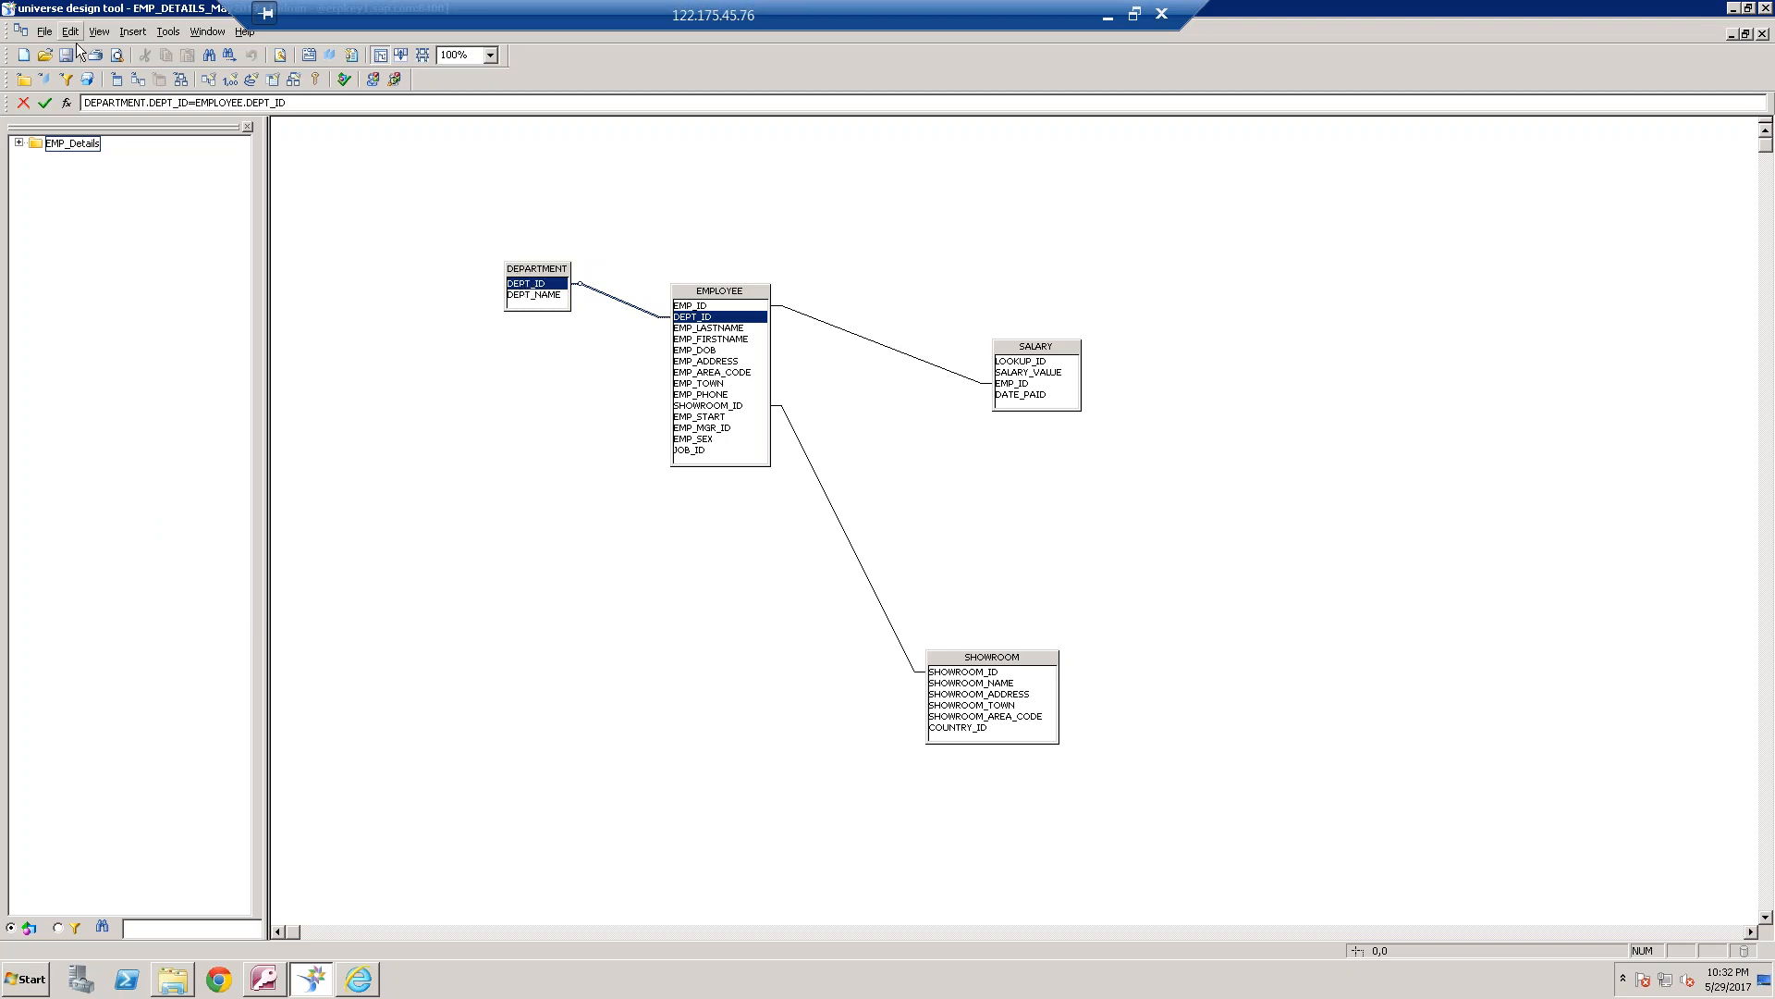
click(46, 35)
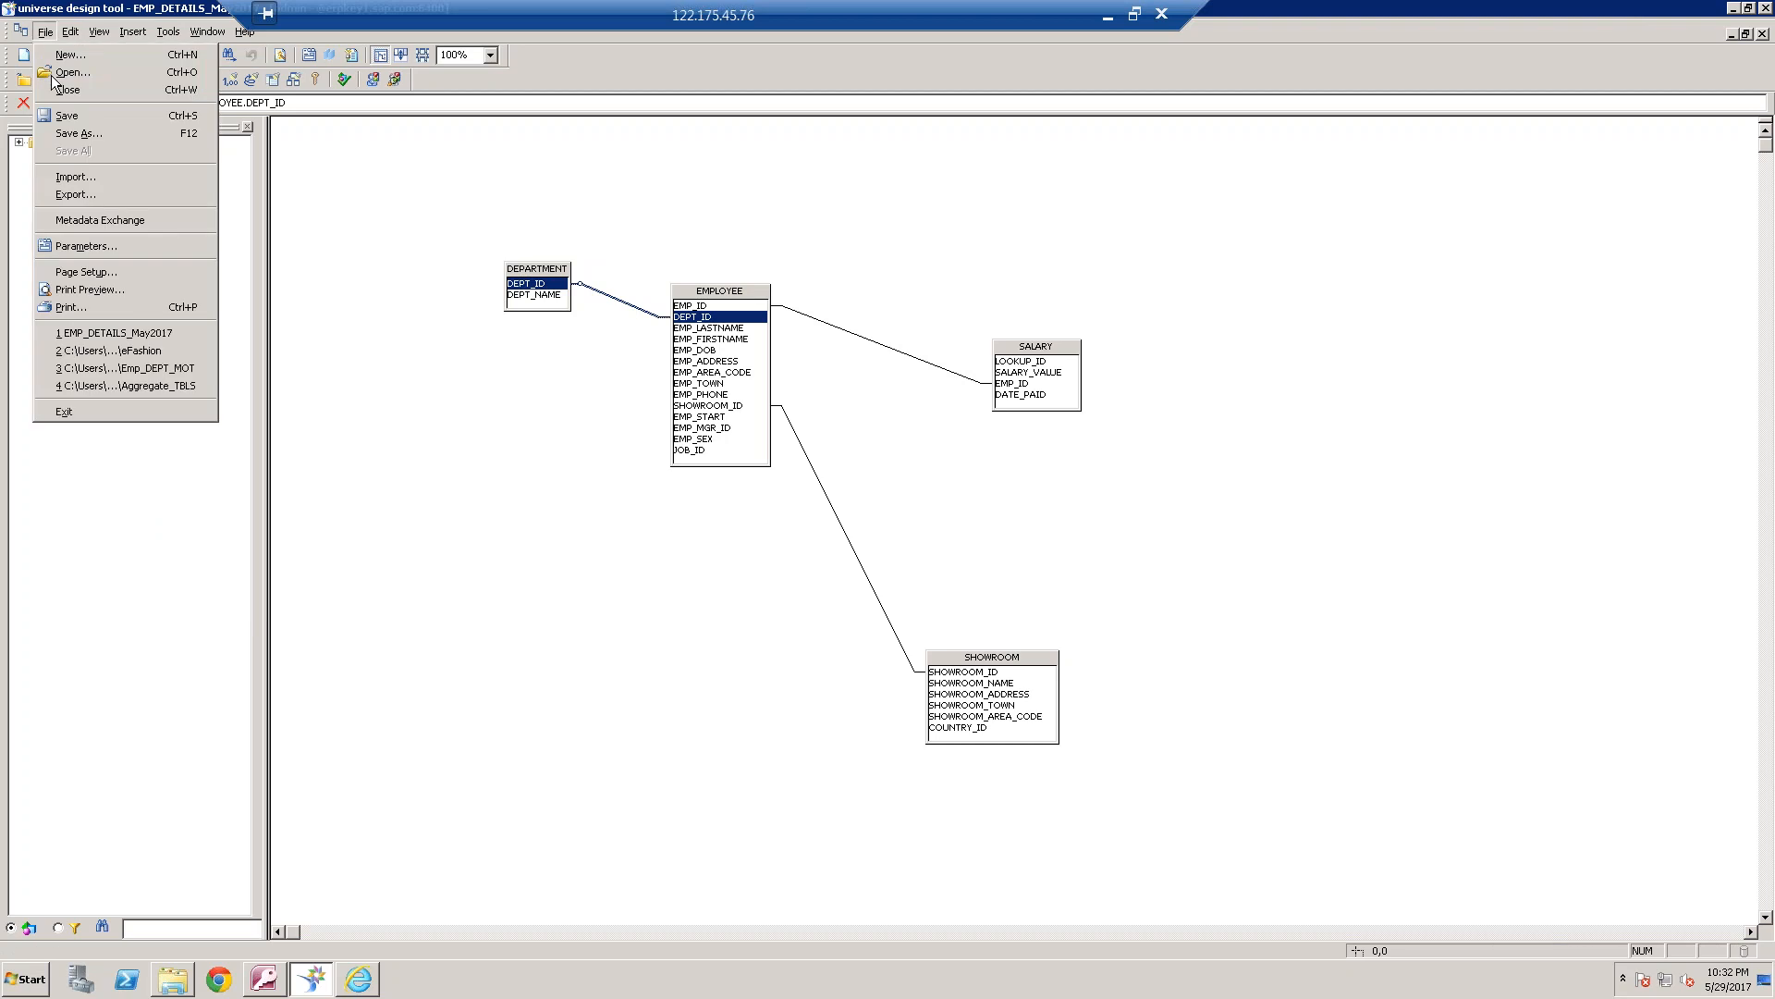
click(74, 194)
click(721, 574)
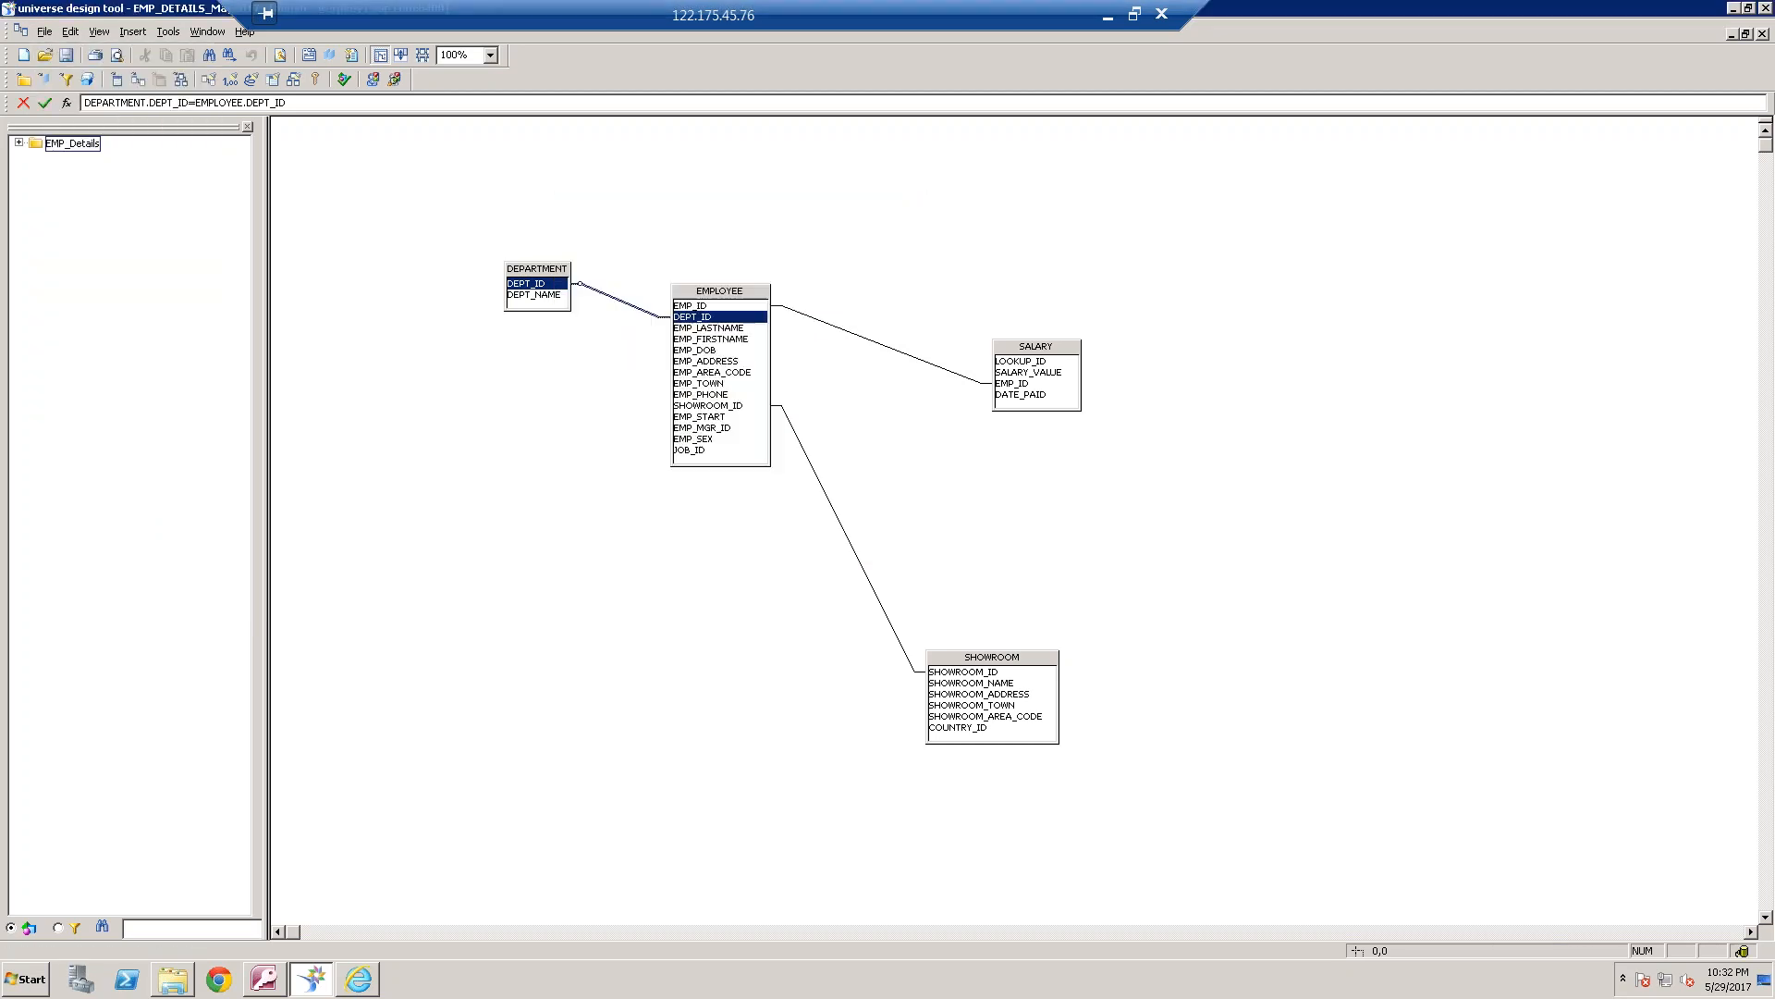
In the BI launch pad, choose the EMP_DETAILS_May2017 universe as the data source of the new document
click(369, 986)
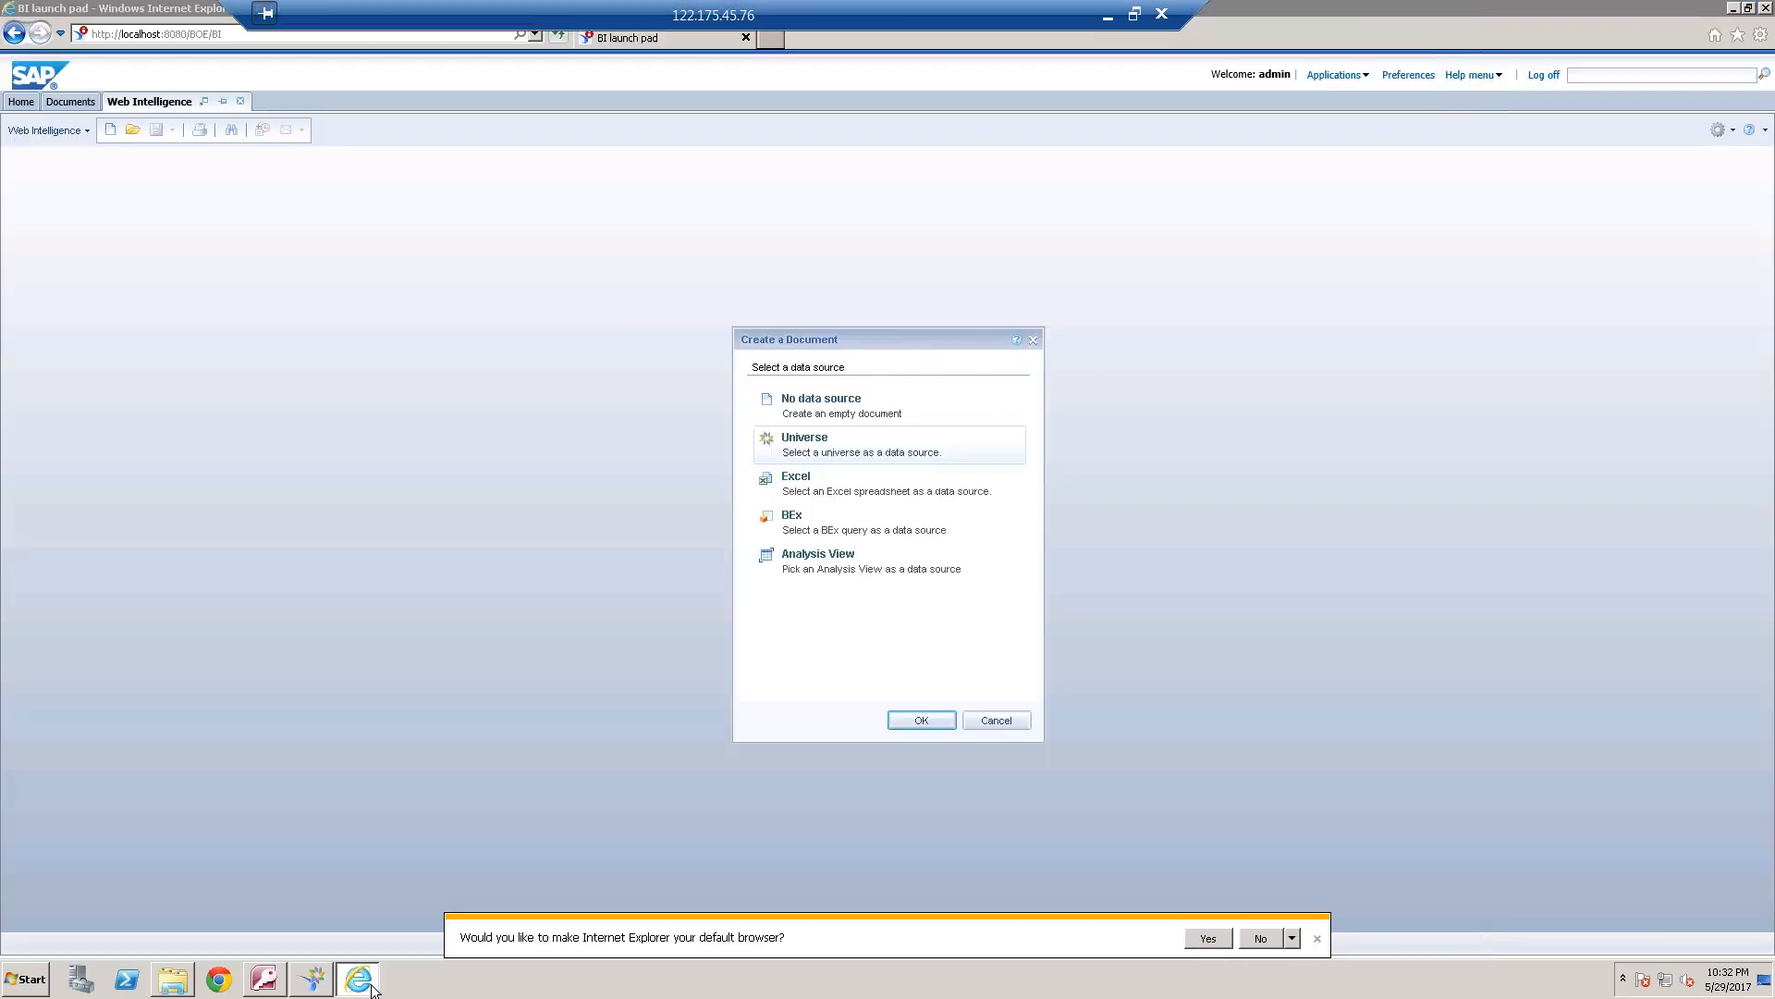
click(892, 456)
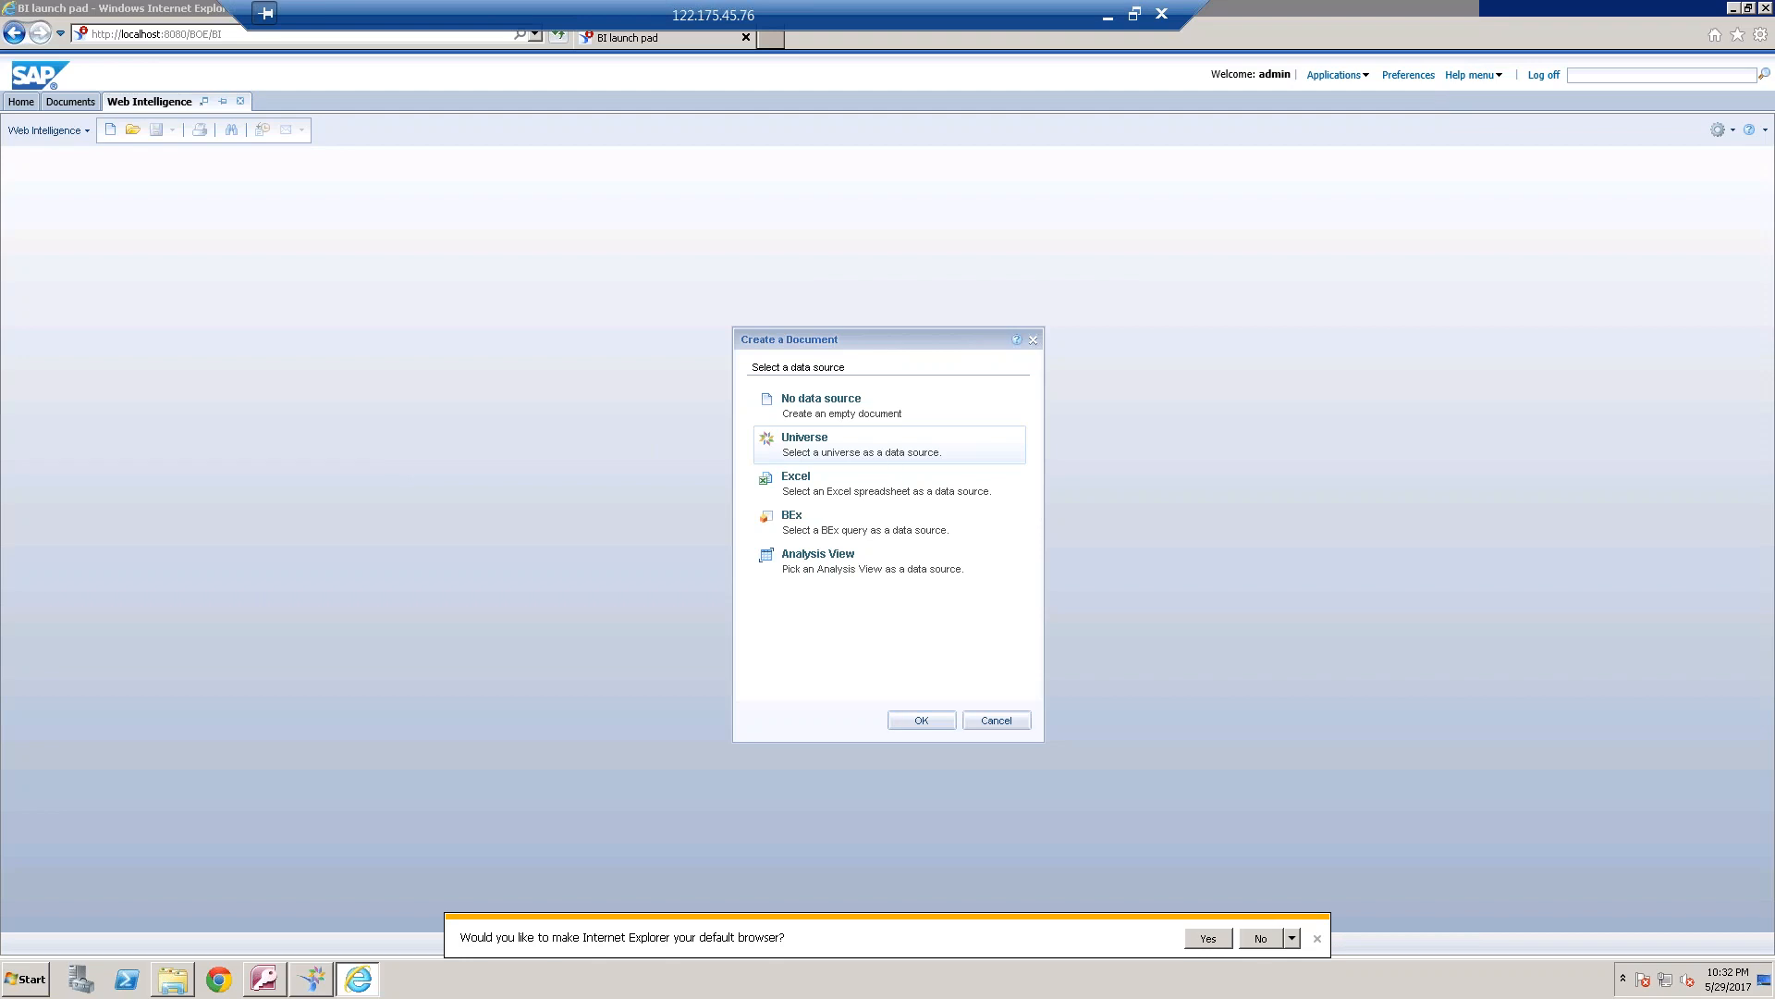
click(1166, 338)
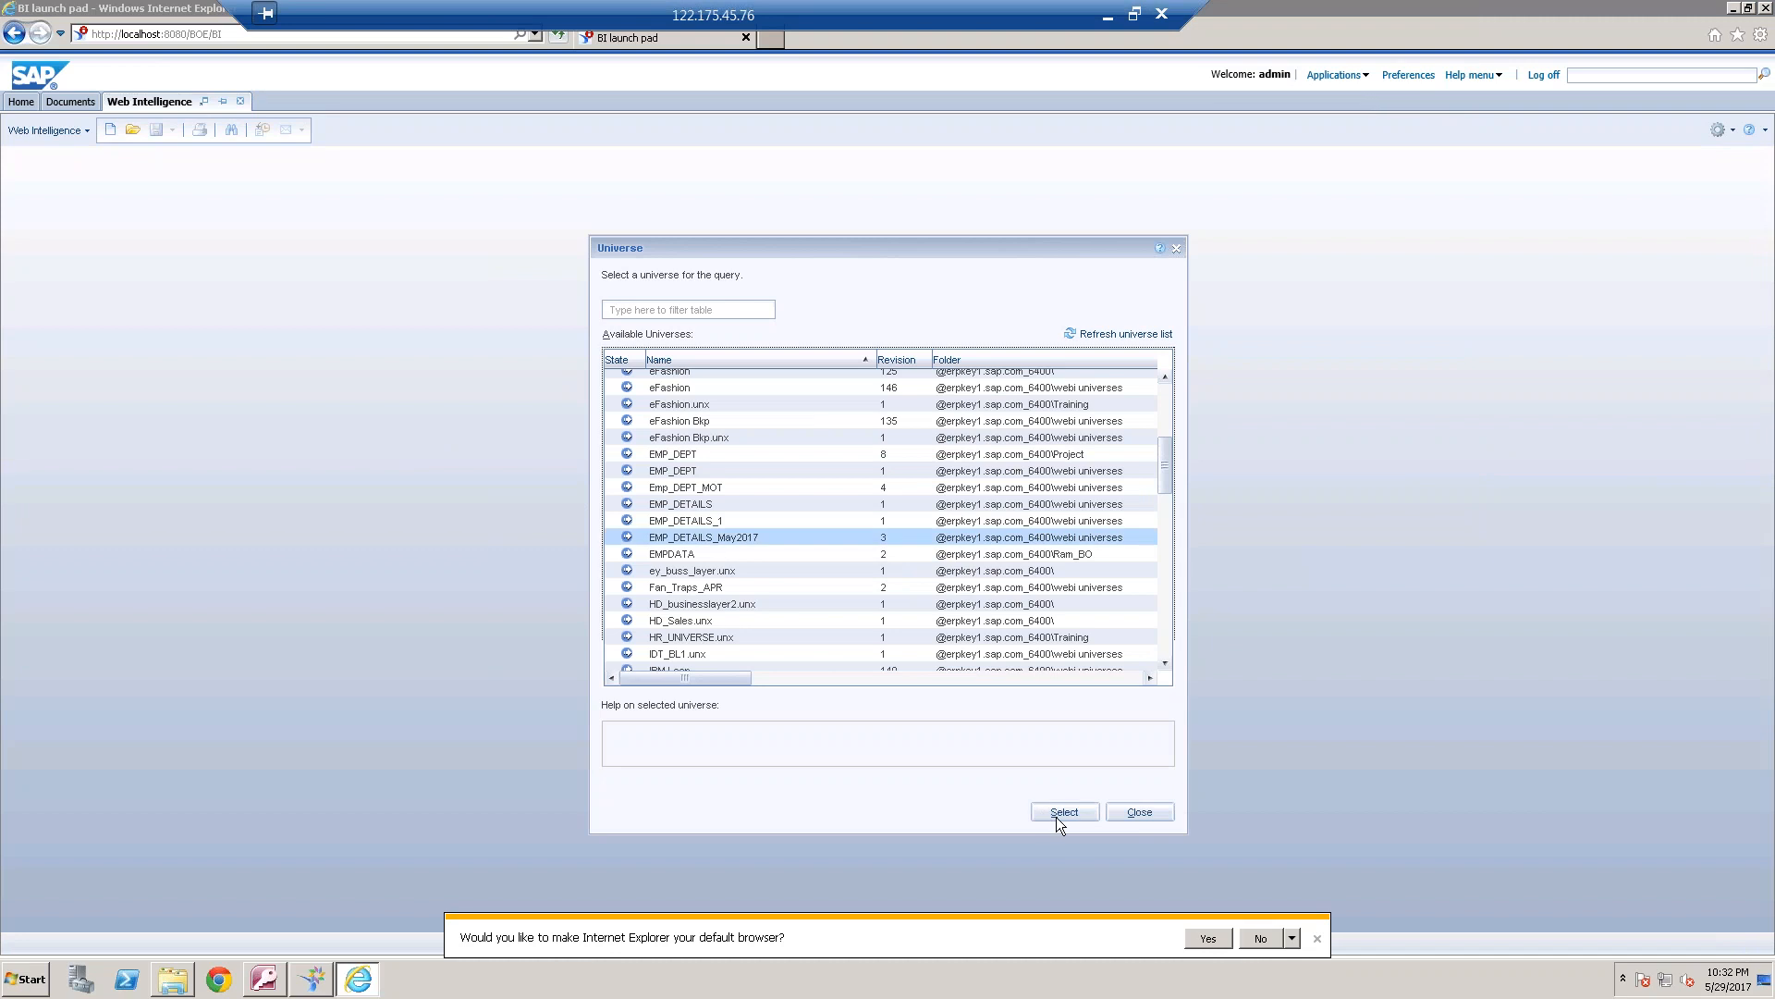
click(1065, 812)
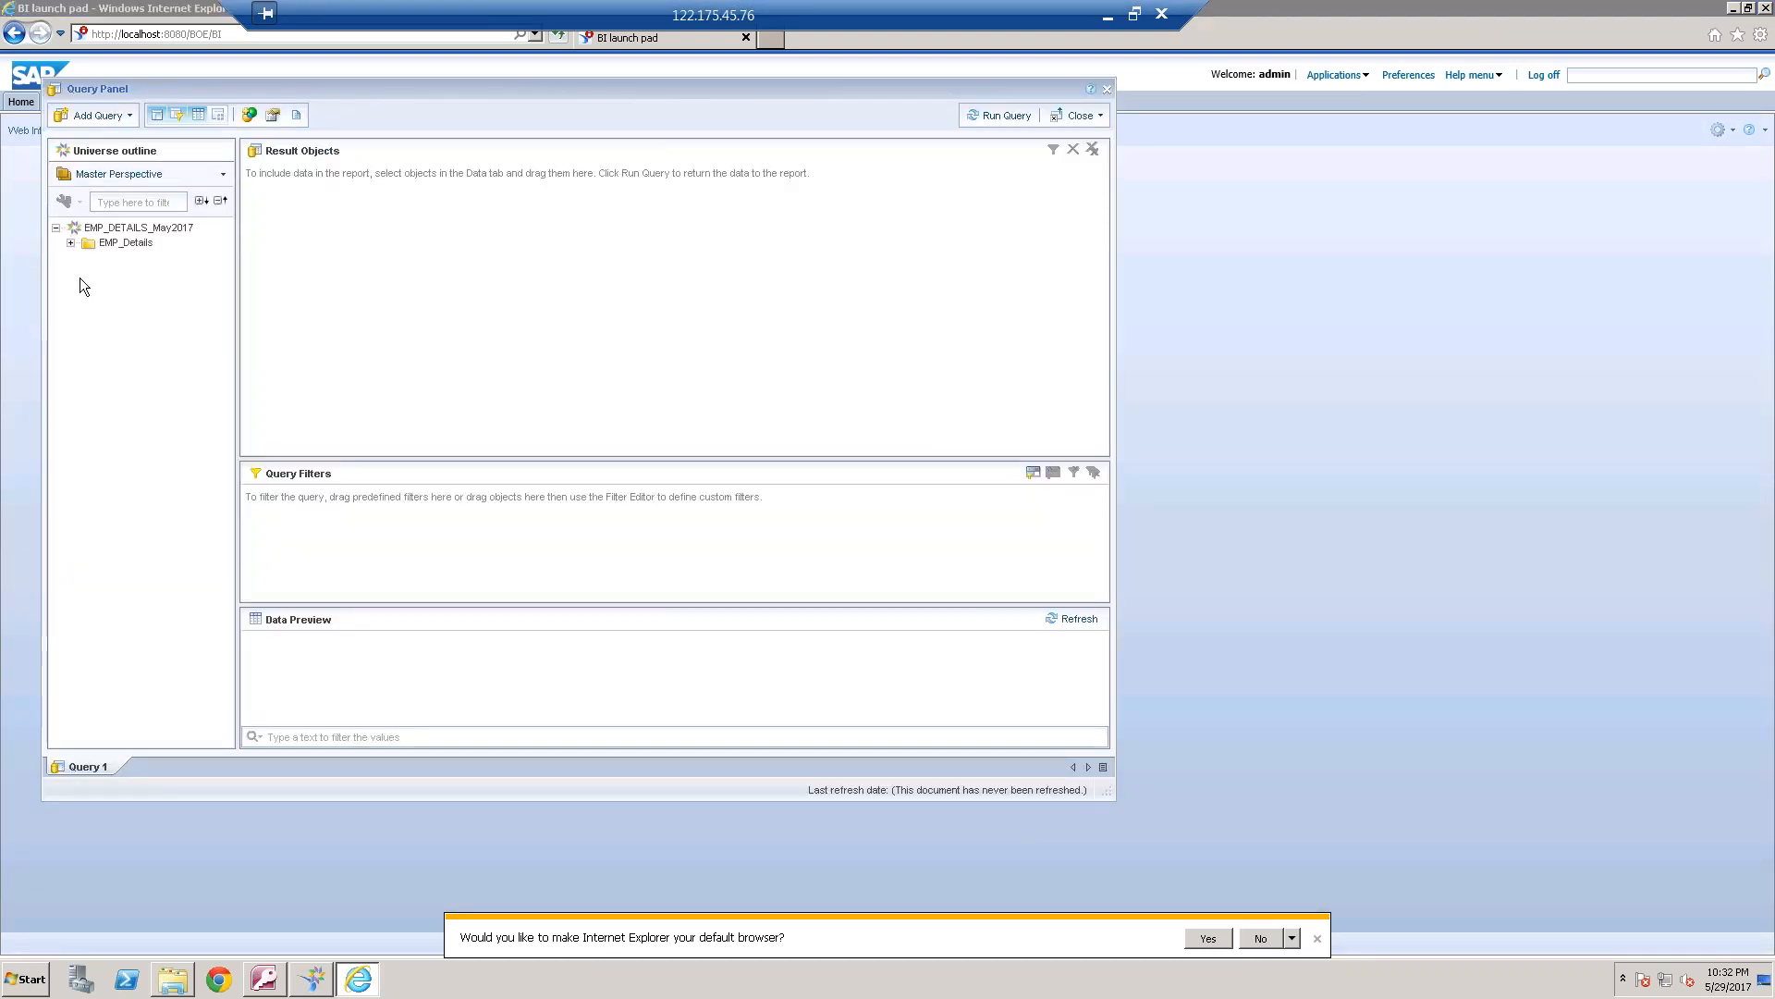
Add Department Name and Emp Name from EMP_Details to the query's result objects, and view the generated query script
click(71, 242)
click(150, 272)
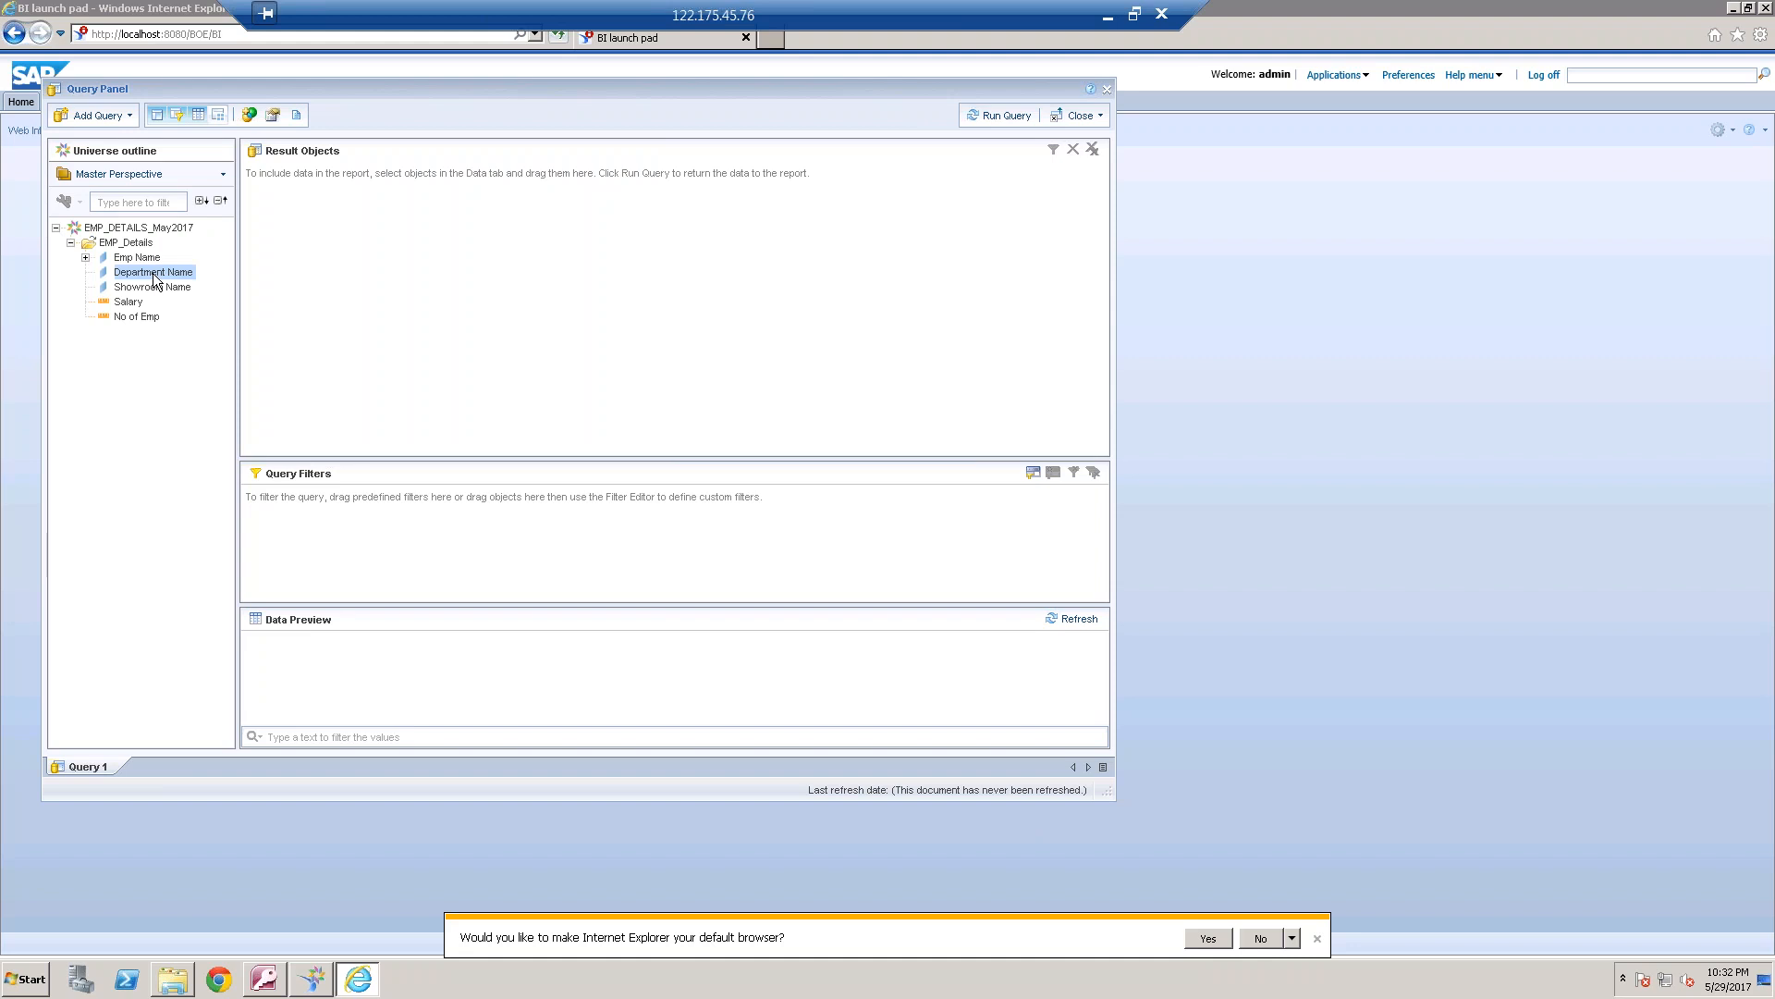
drag(146, 261, 531, 214)
click(297, 115)
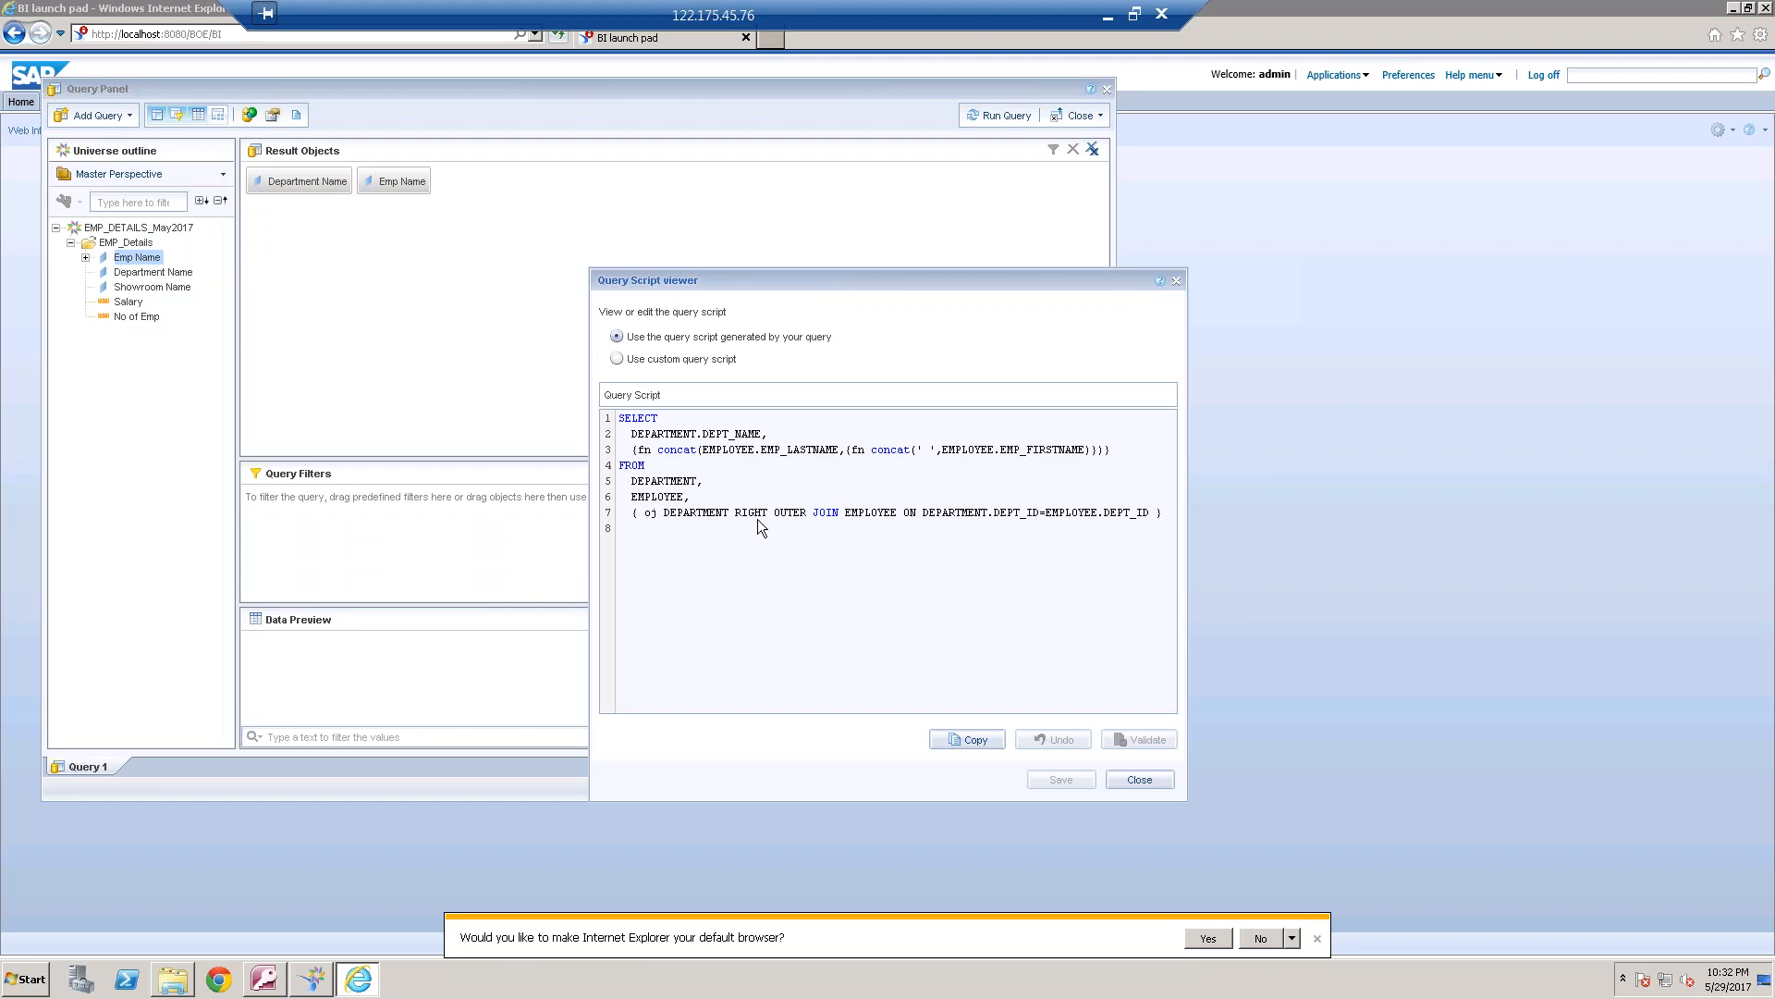
Acknowledge the finished export in the universe design tool, and run the Department Name and Emp Name query in the BI launch pad
click(313, 978)
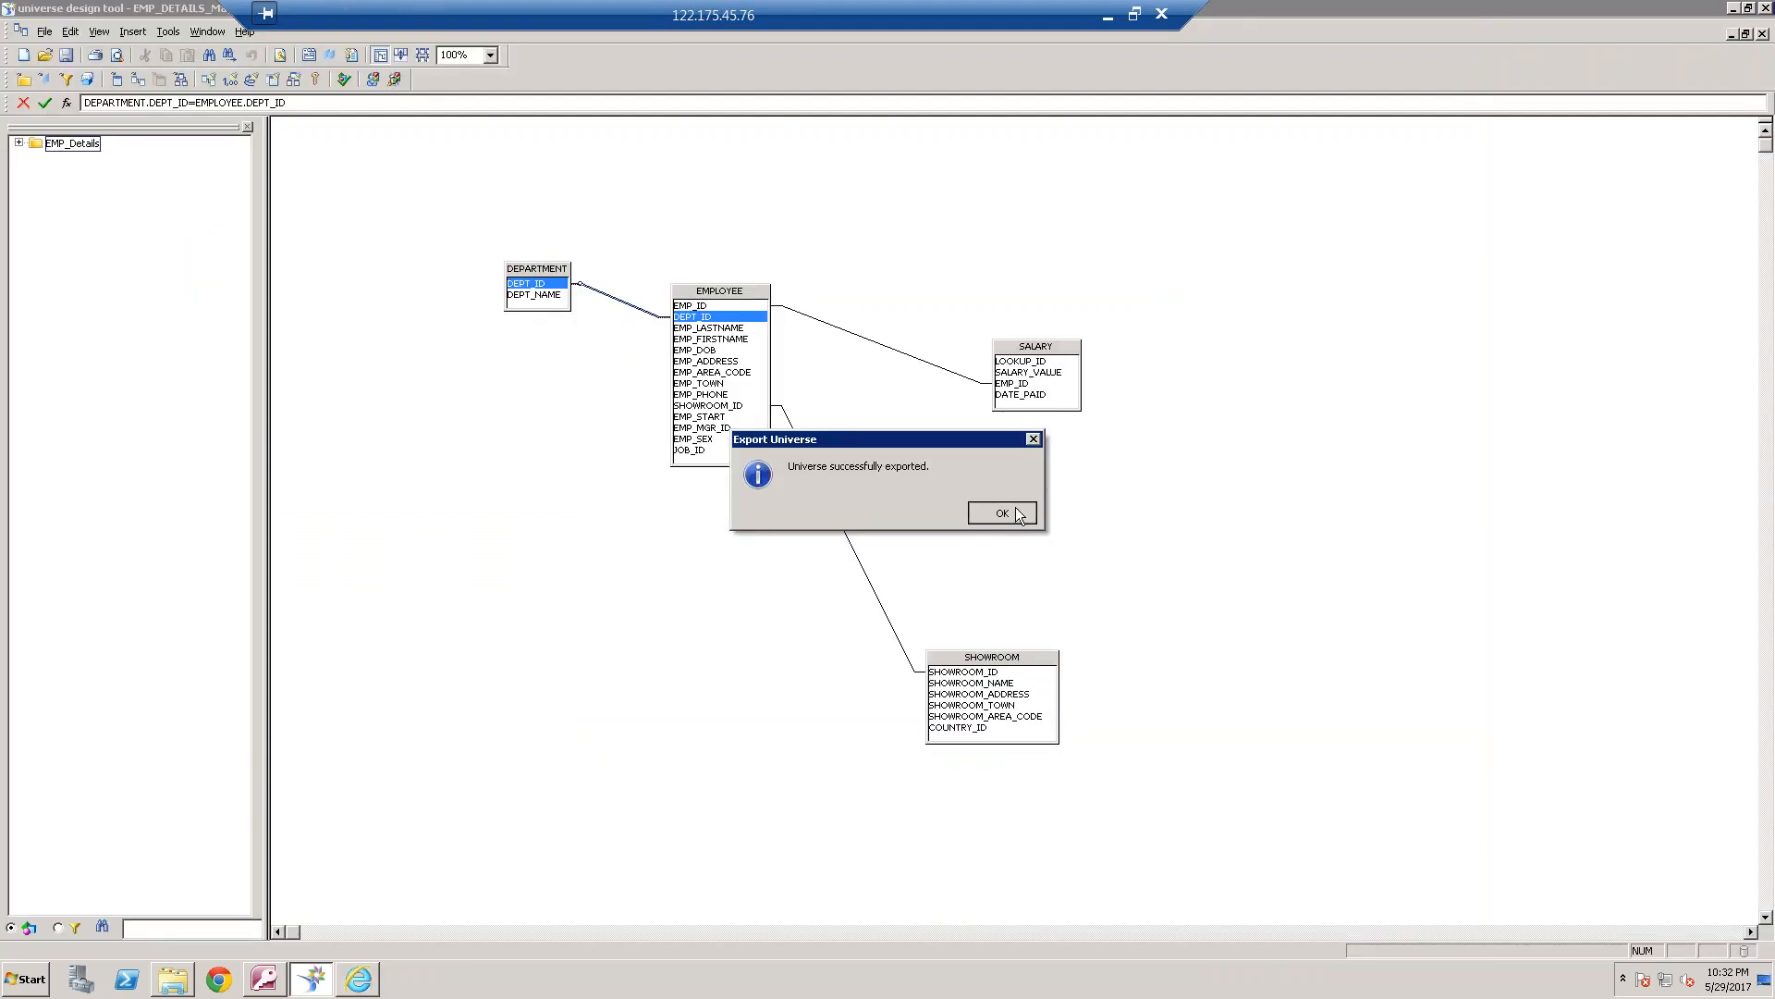
click(1002, 513)
click(362, 978)
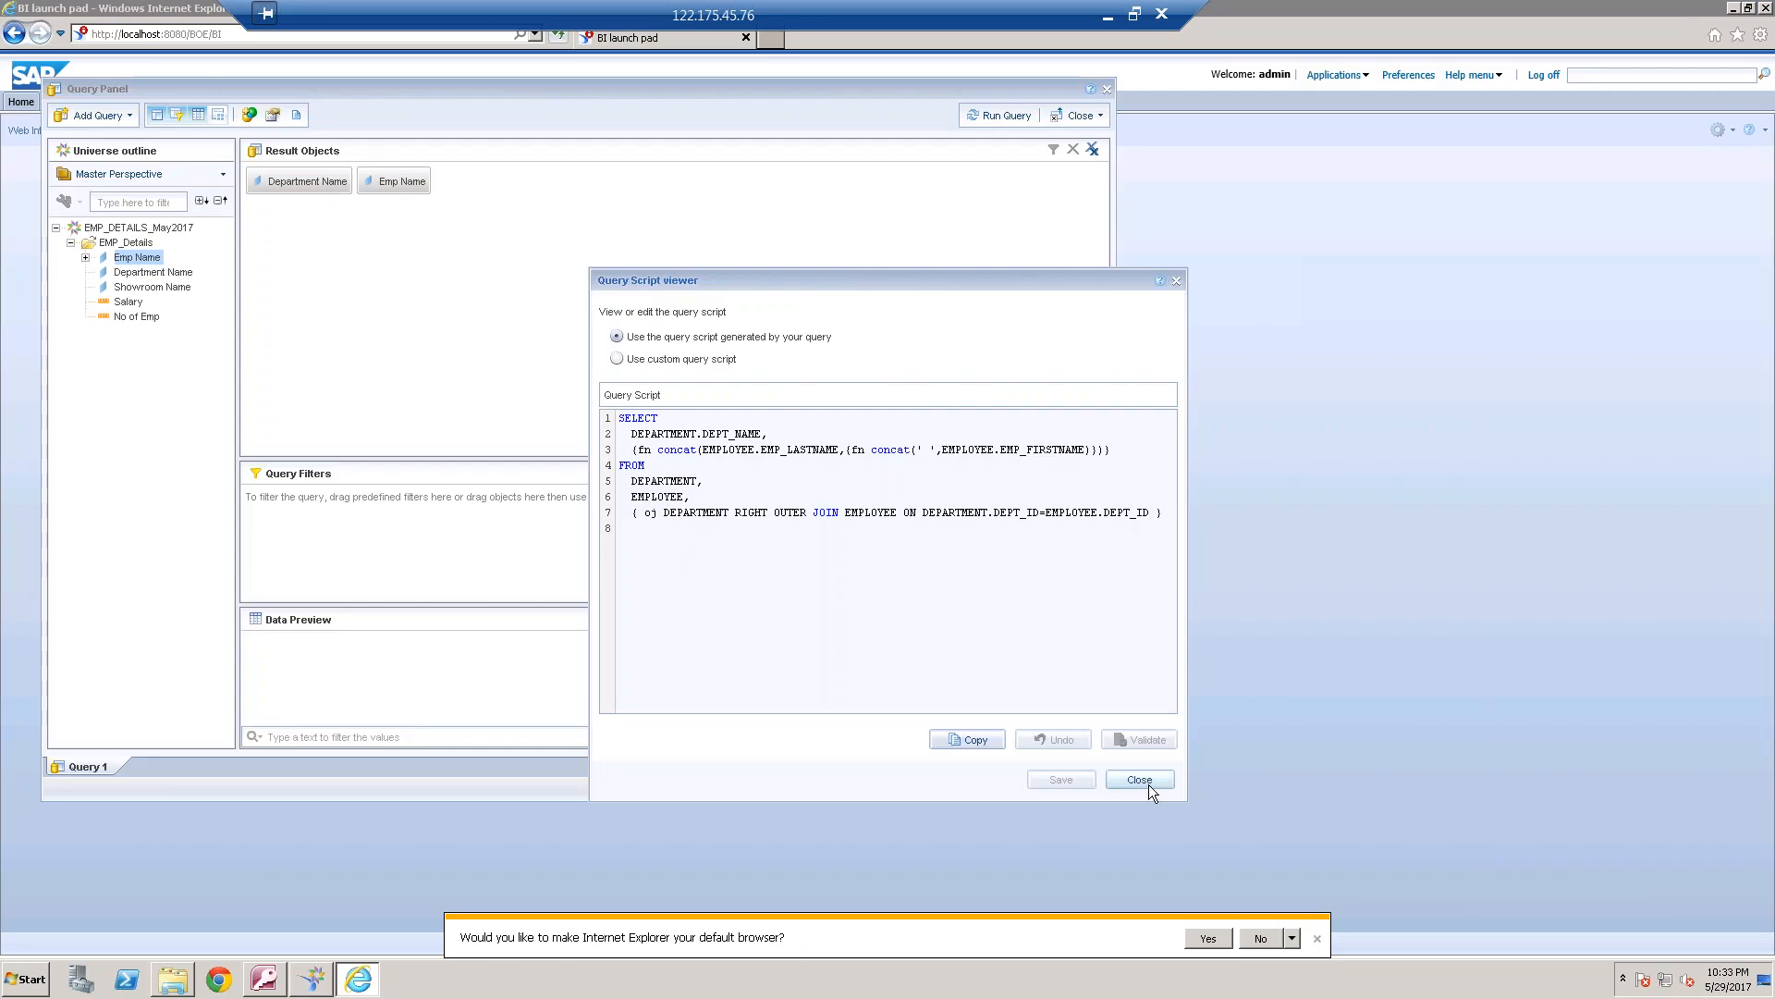
click(1139, 780)
click(1008, 115)
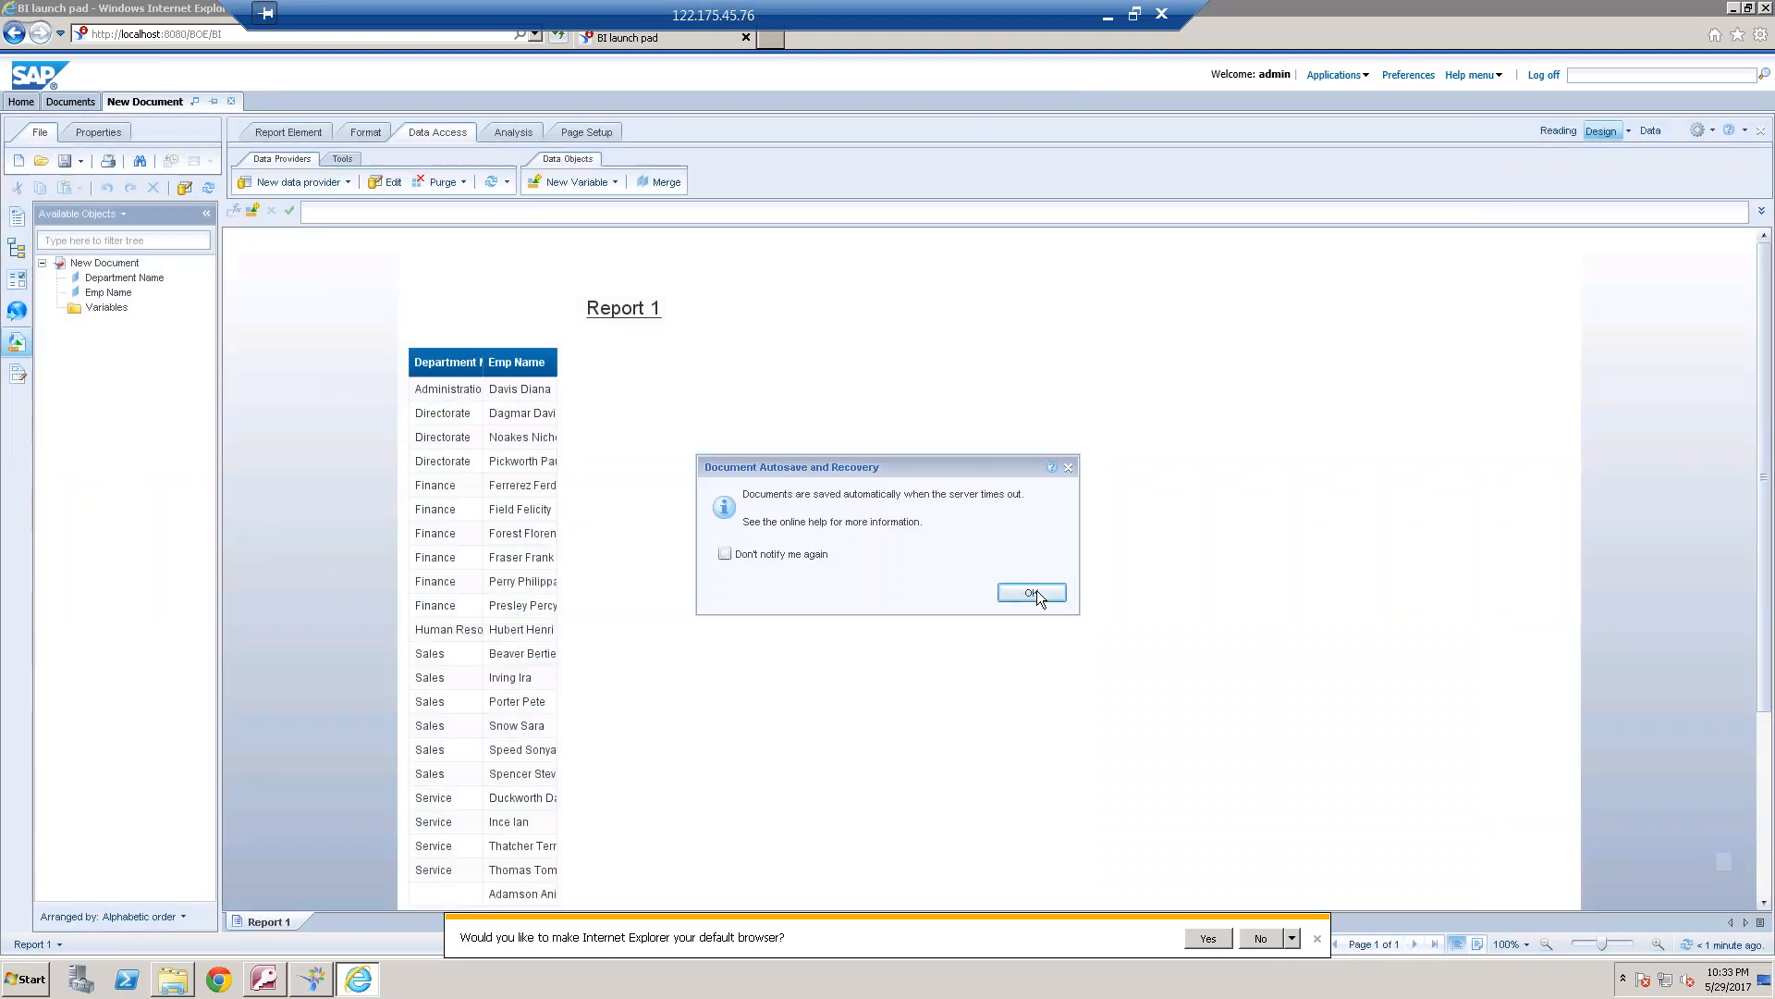
key(Return)
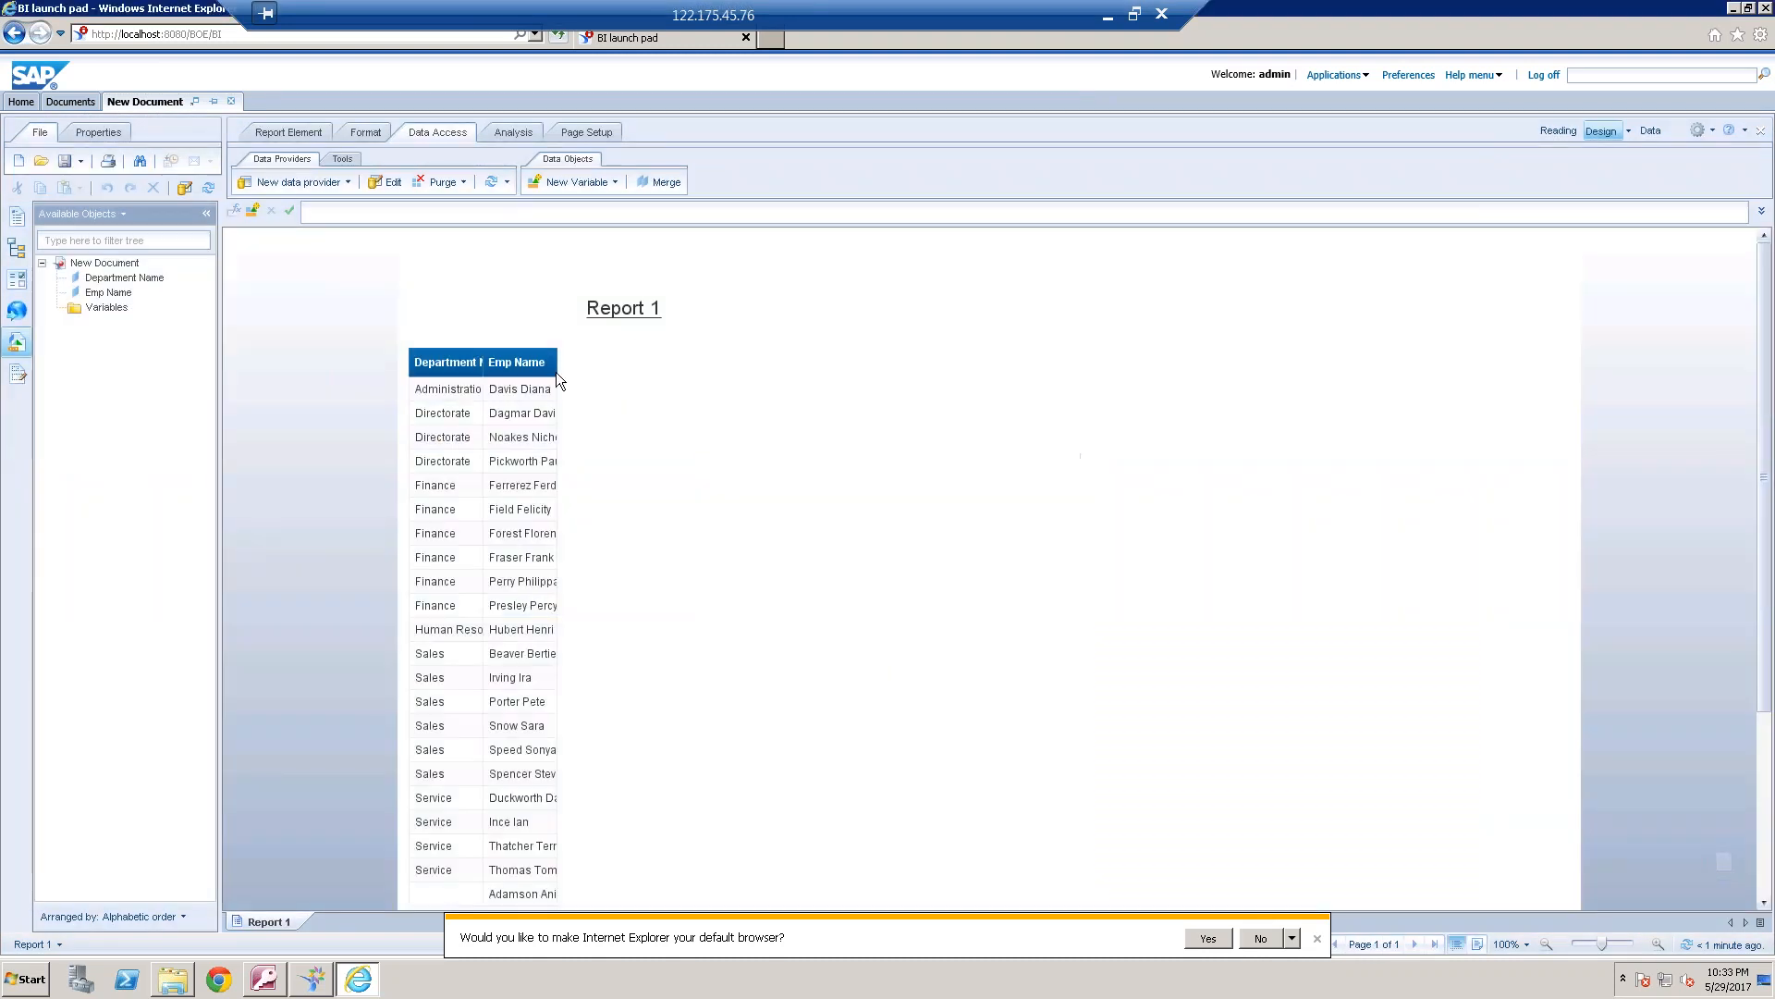
Widen the Department Name and Emp Name columns, and add a count of the employee names below the table
click(490, 361)
drag(490, 361, 712, 363)
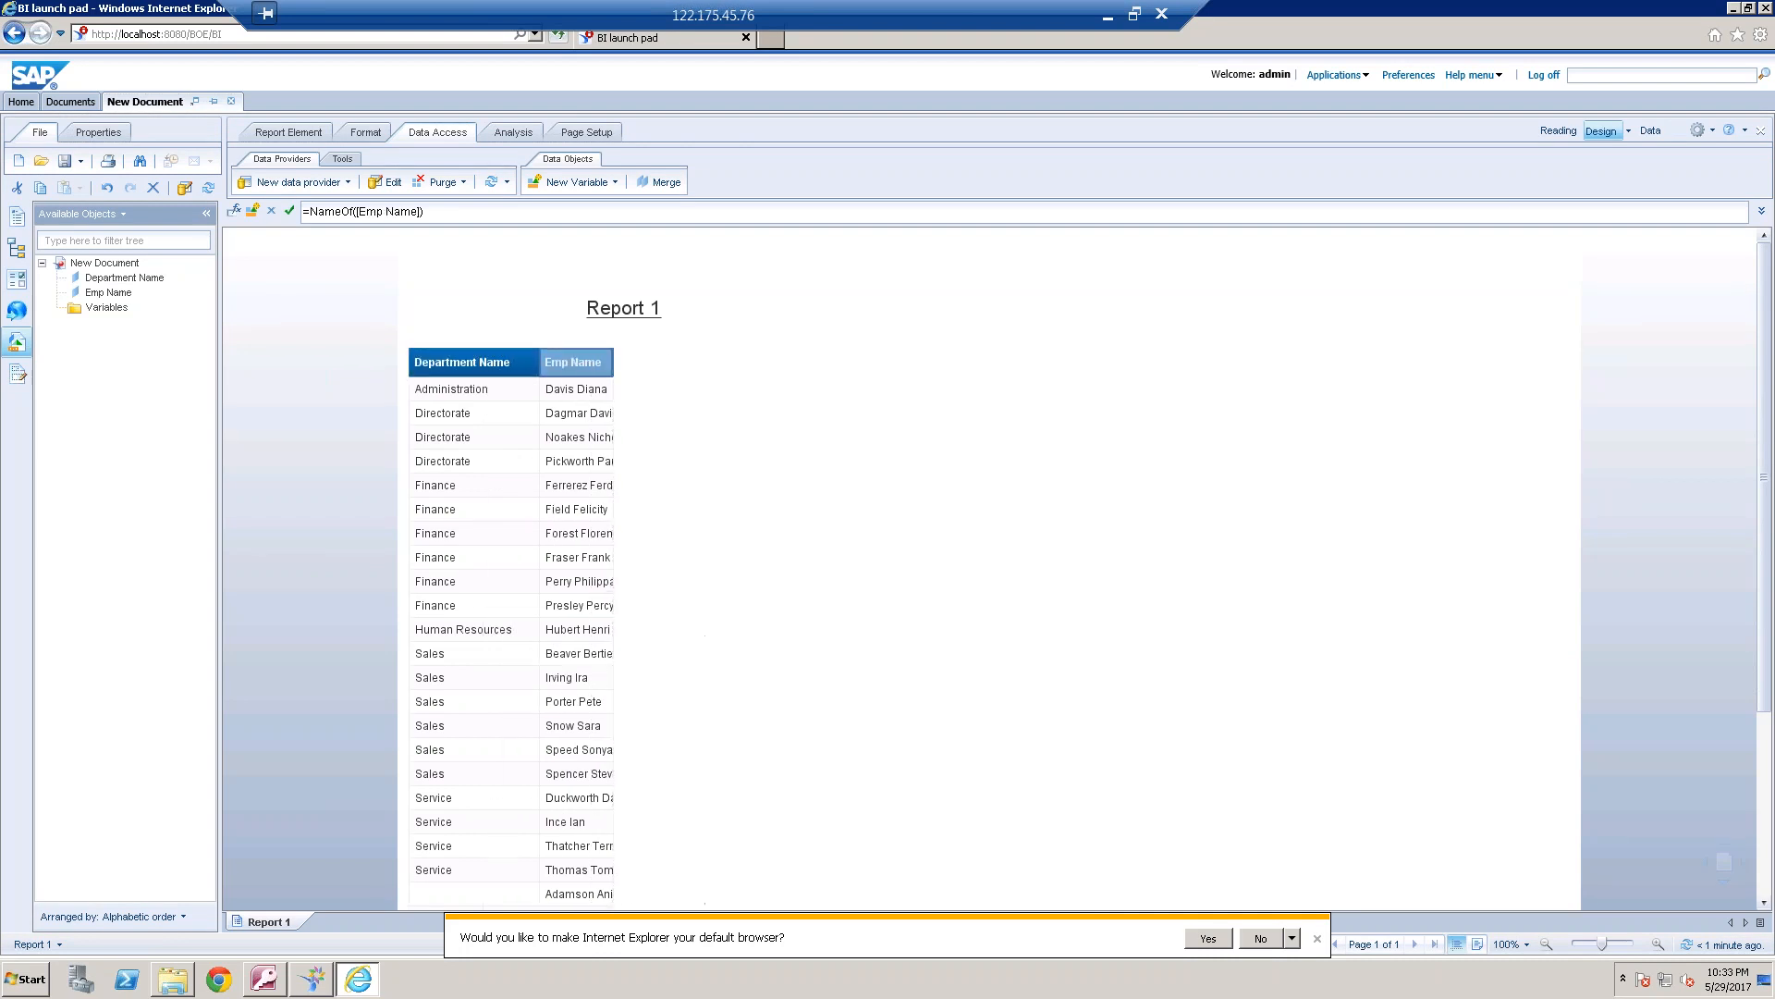
click(592, 629)
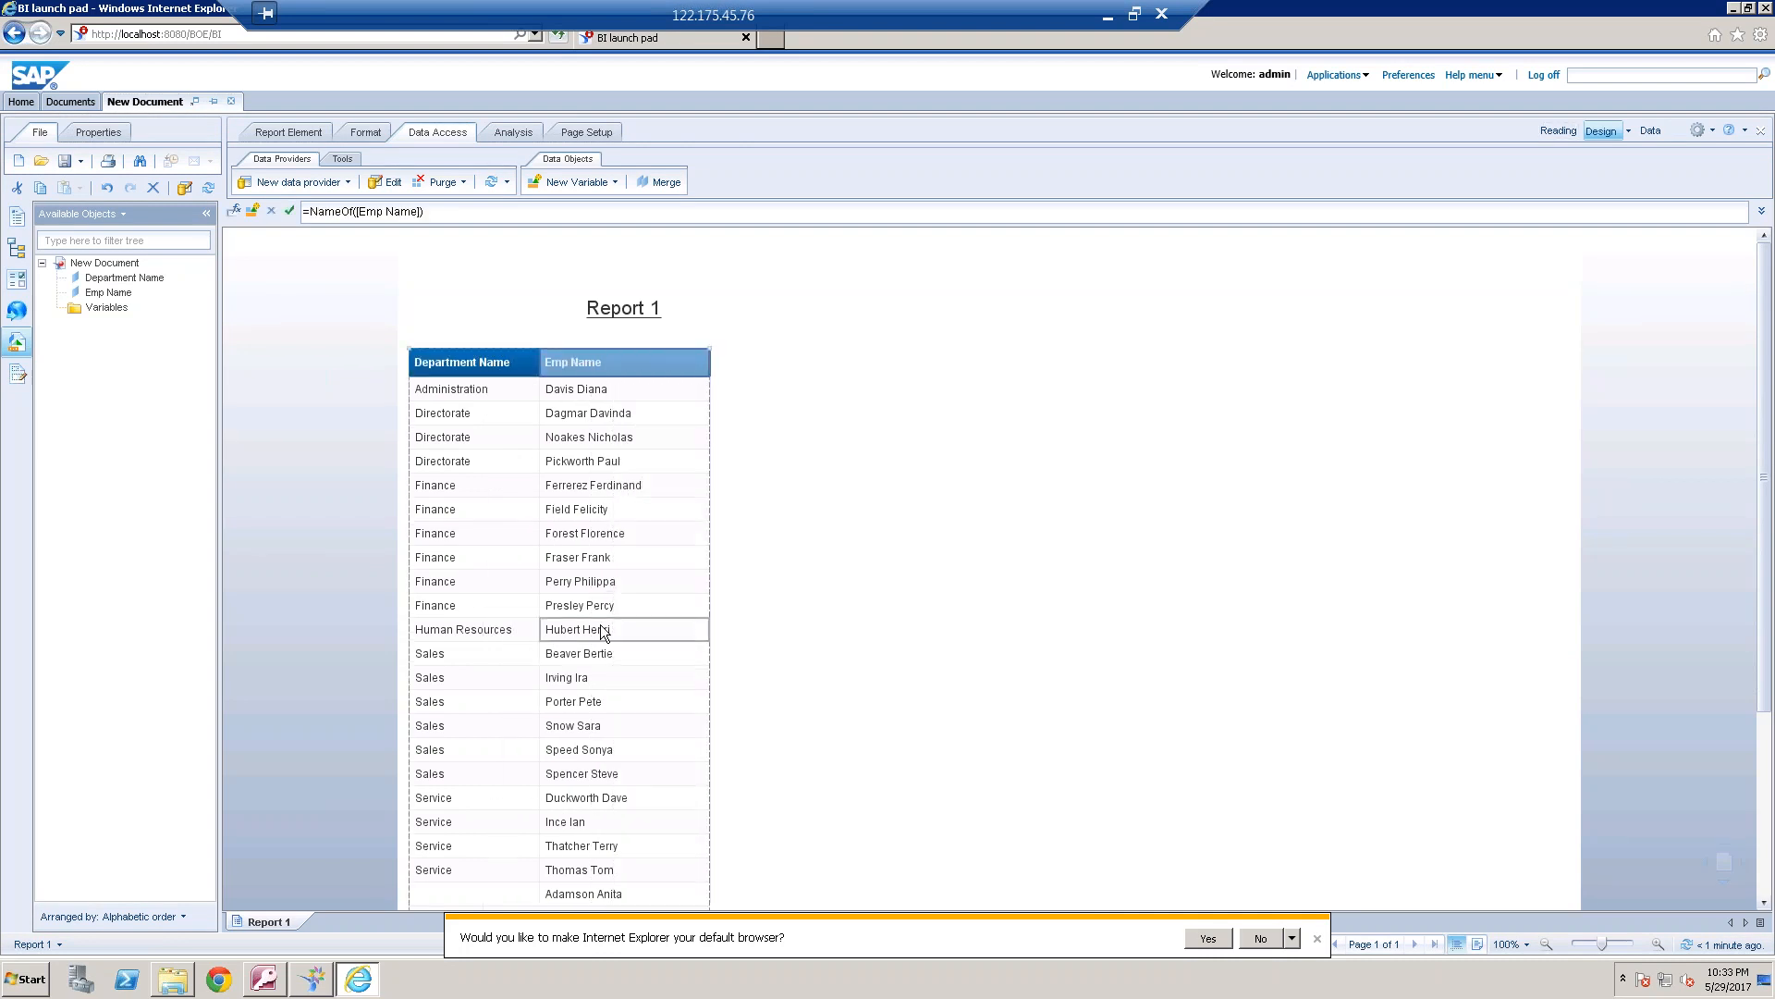
click(509, 132)
click(788, 183)
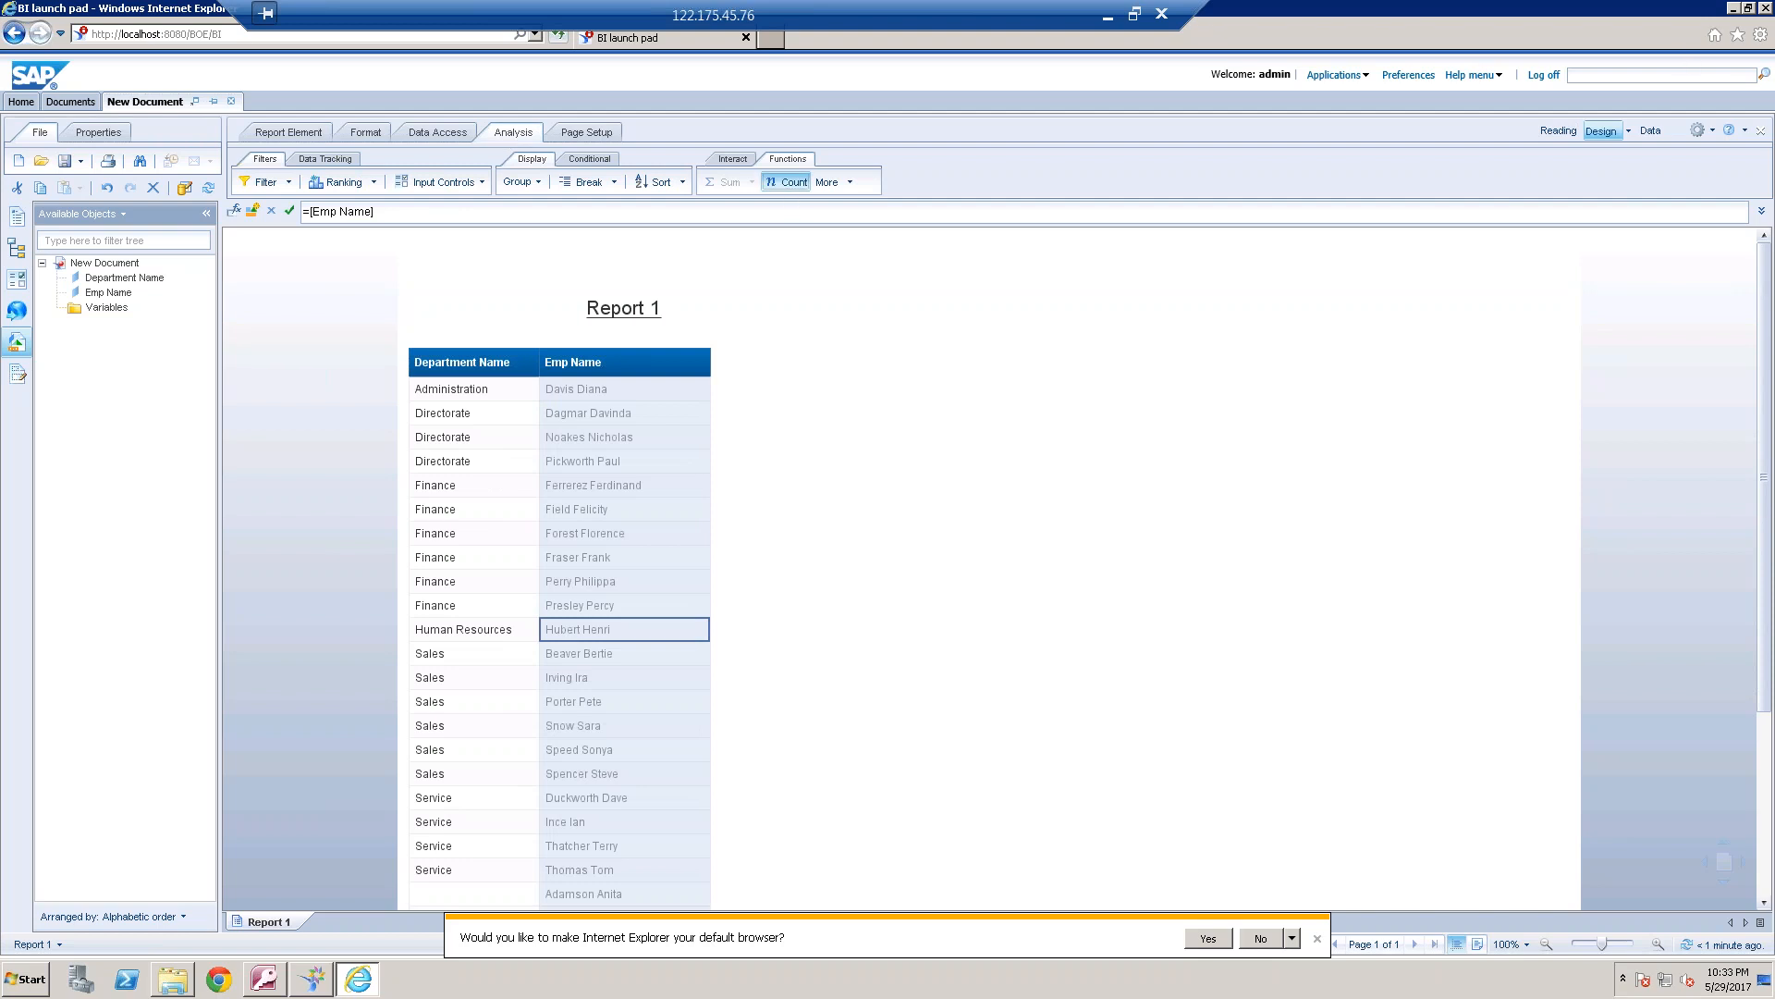
scroll(1228, 835, down, 3)
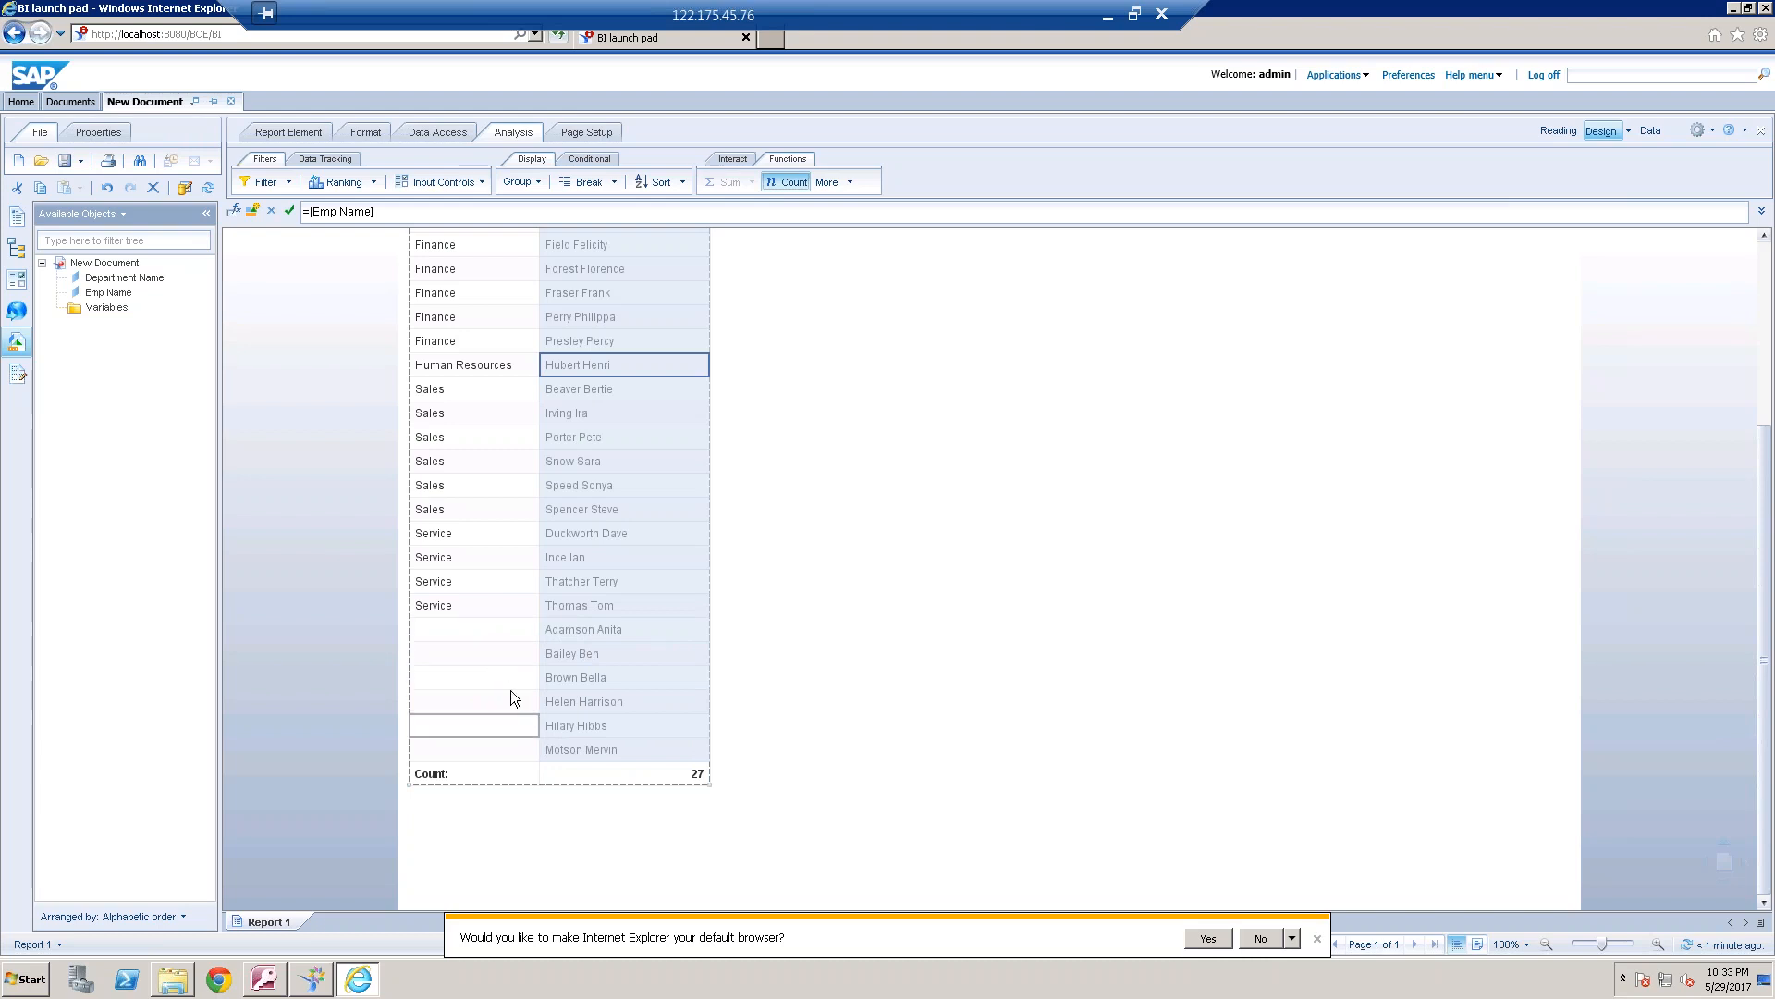
In the universe design tool, review the outer join settings of the join between DEPARTMENT and EMPLOYEE
click(311, 980)
double_click(607, 297)
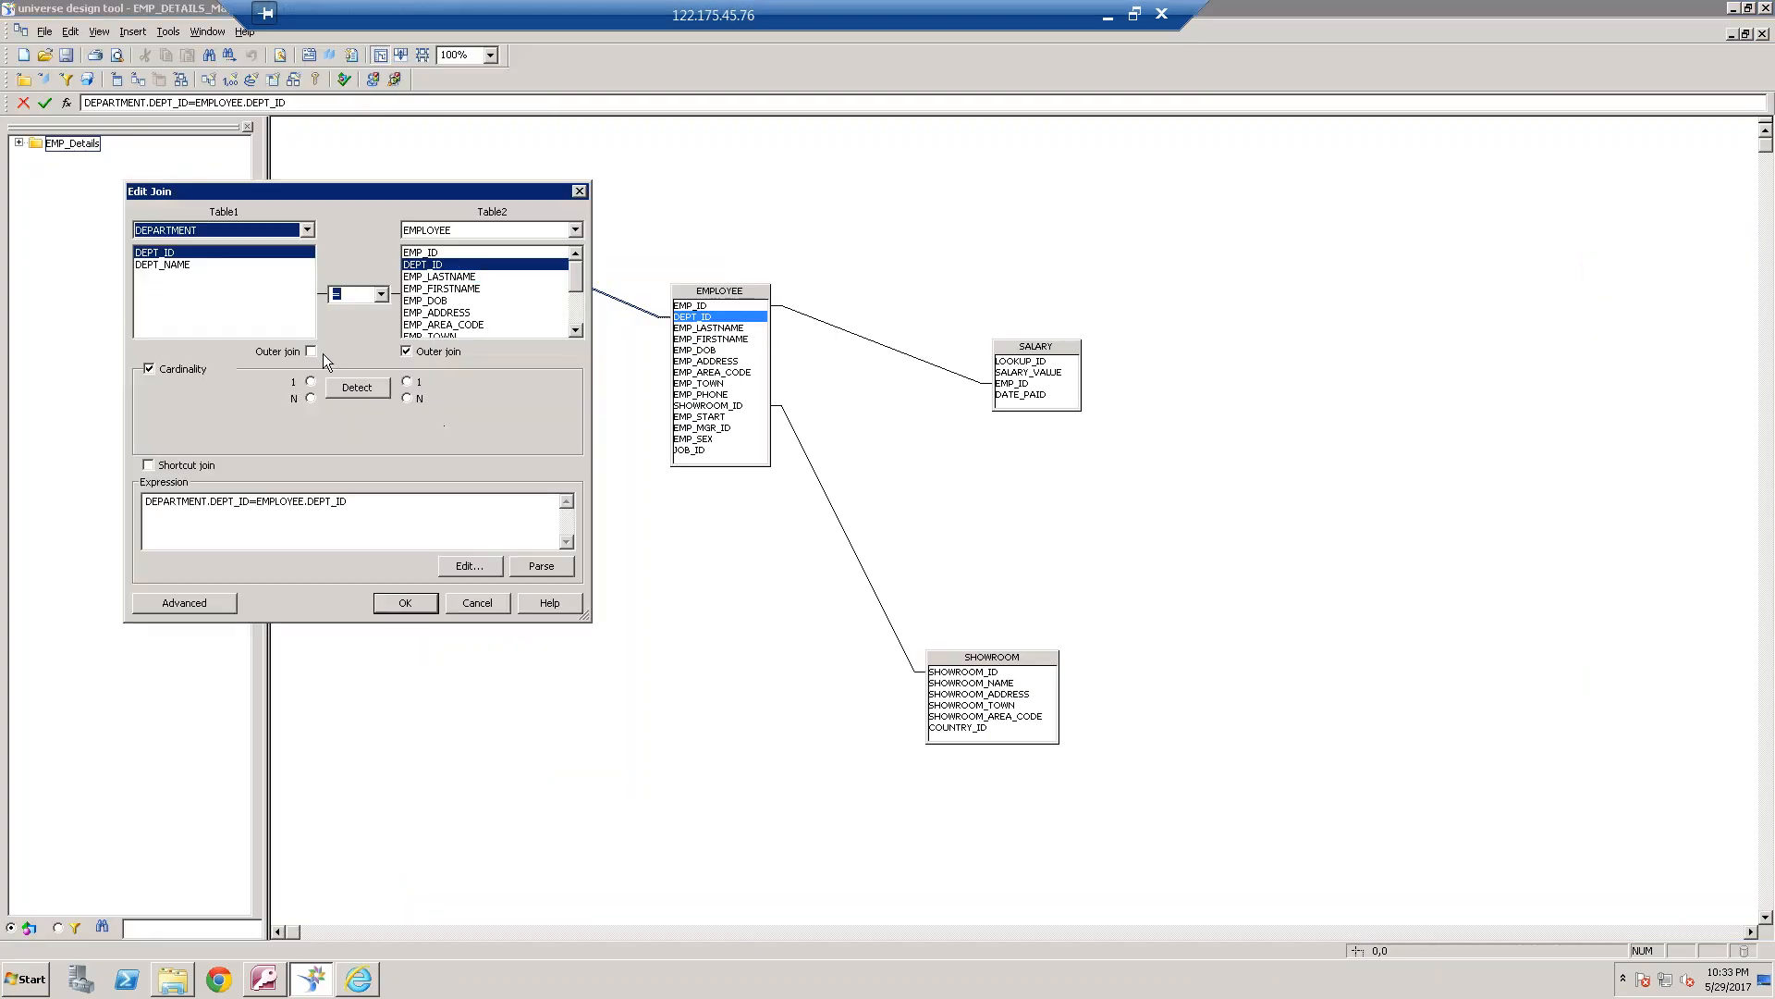
click(488, 612)
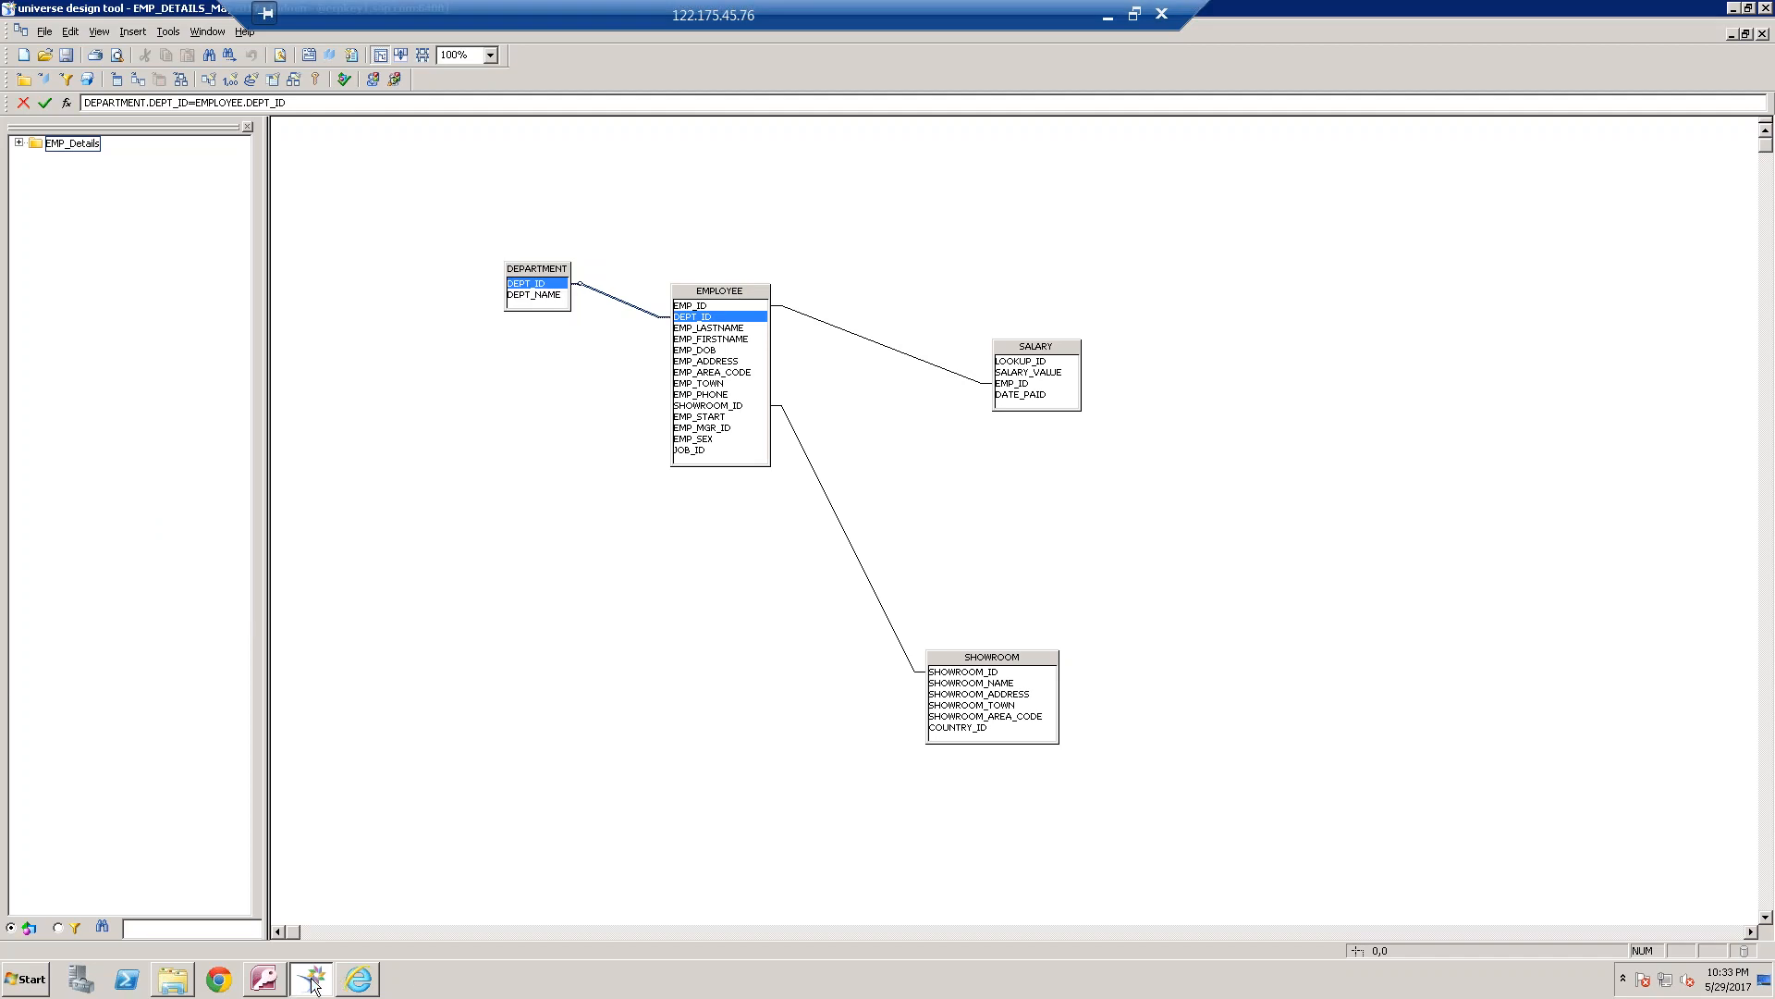
In the BI launch pad, add a count of the department names below the table, and check the department records in Access
click(356, 986)
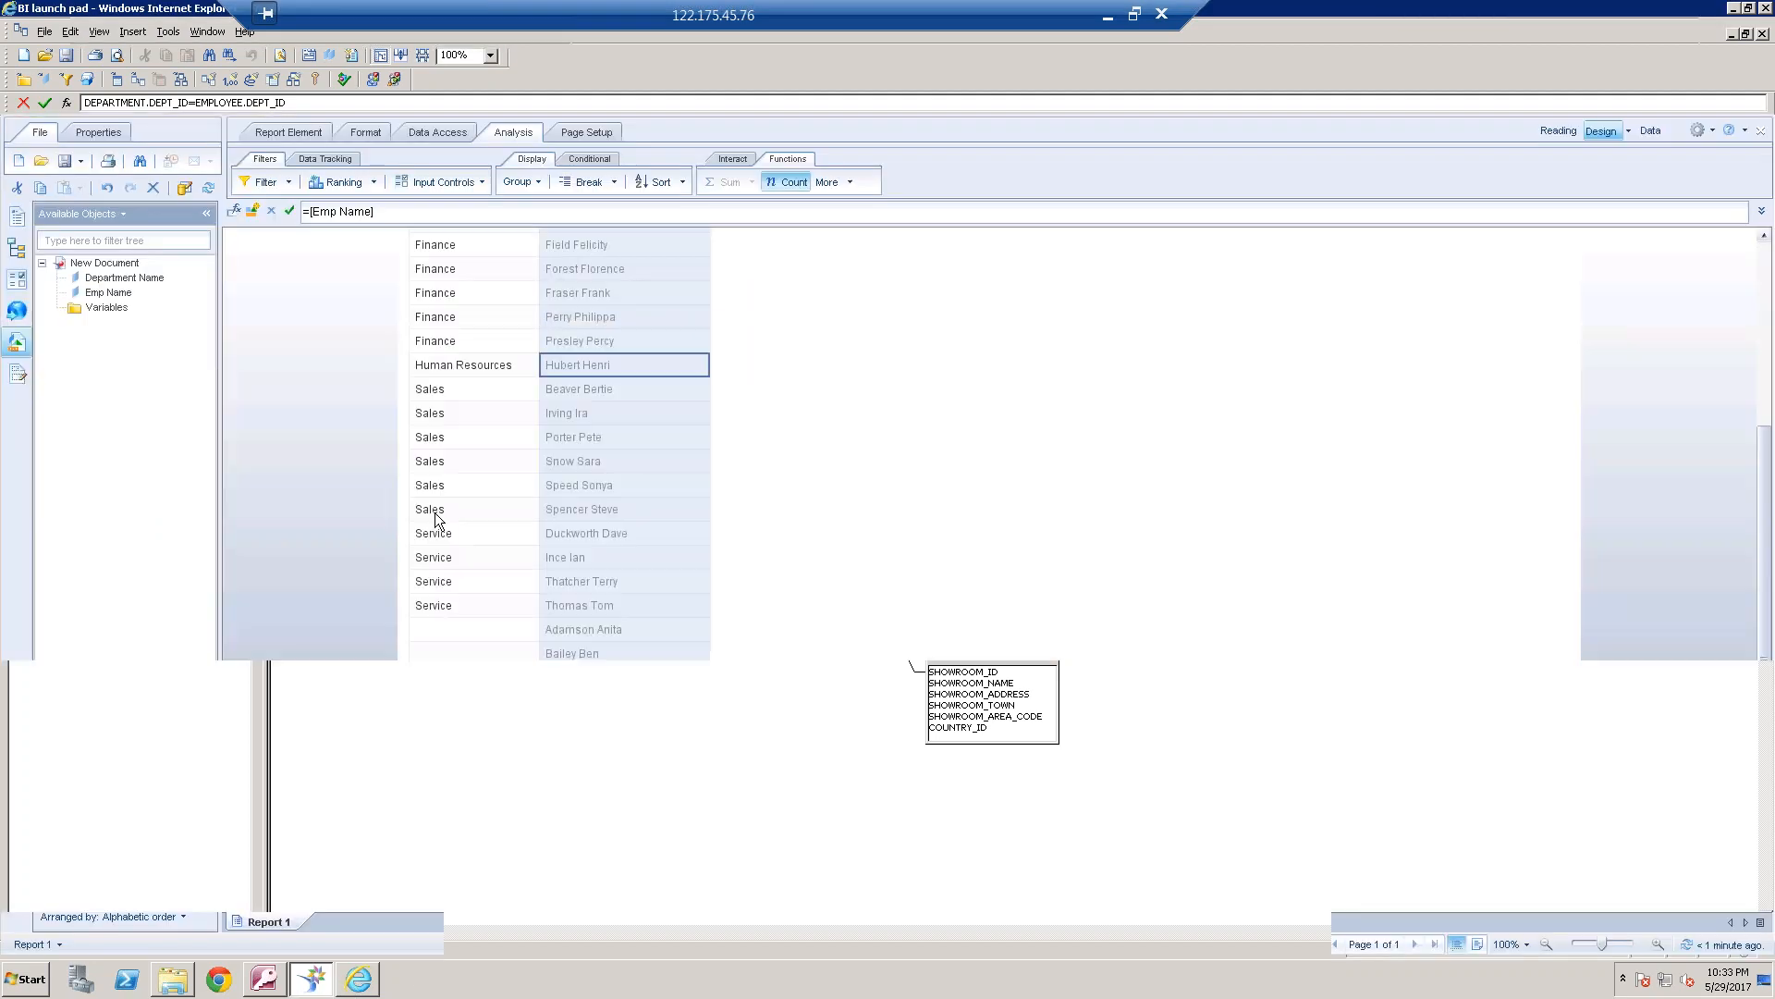
click(795, 182)
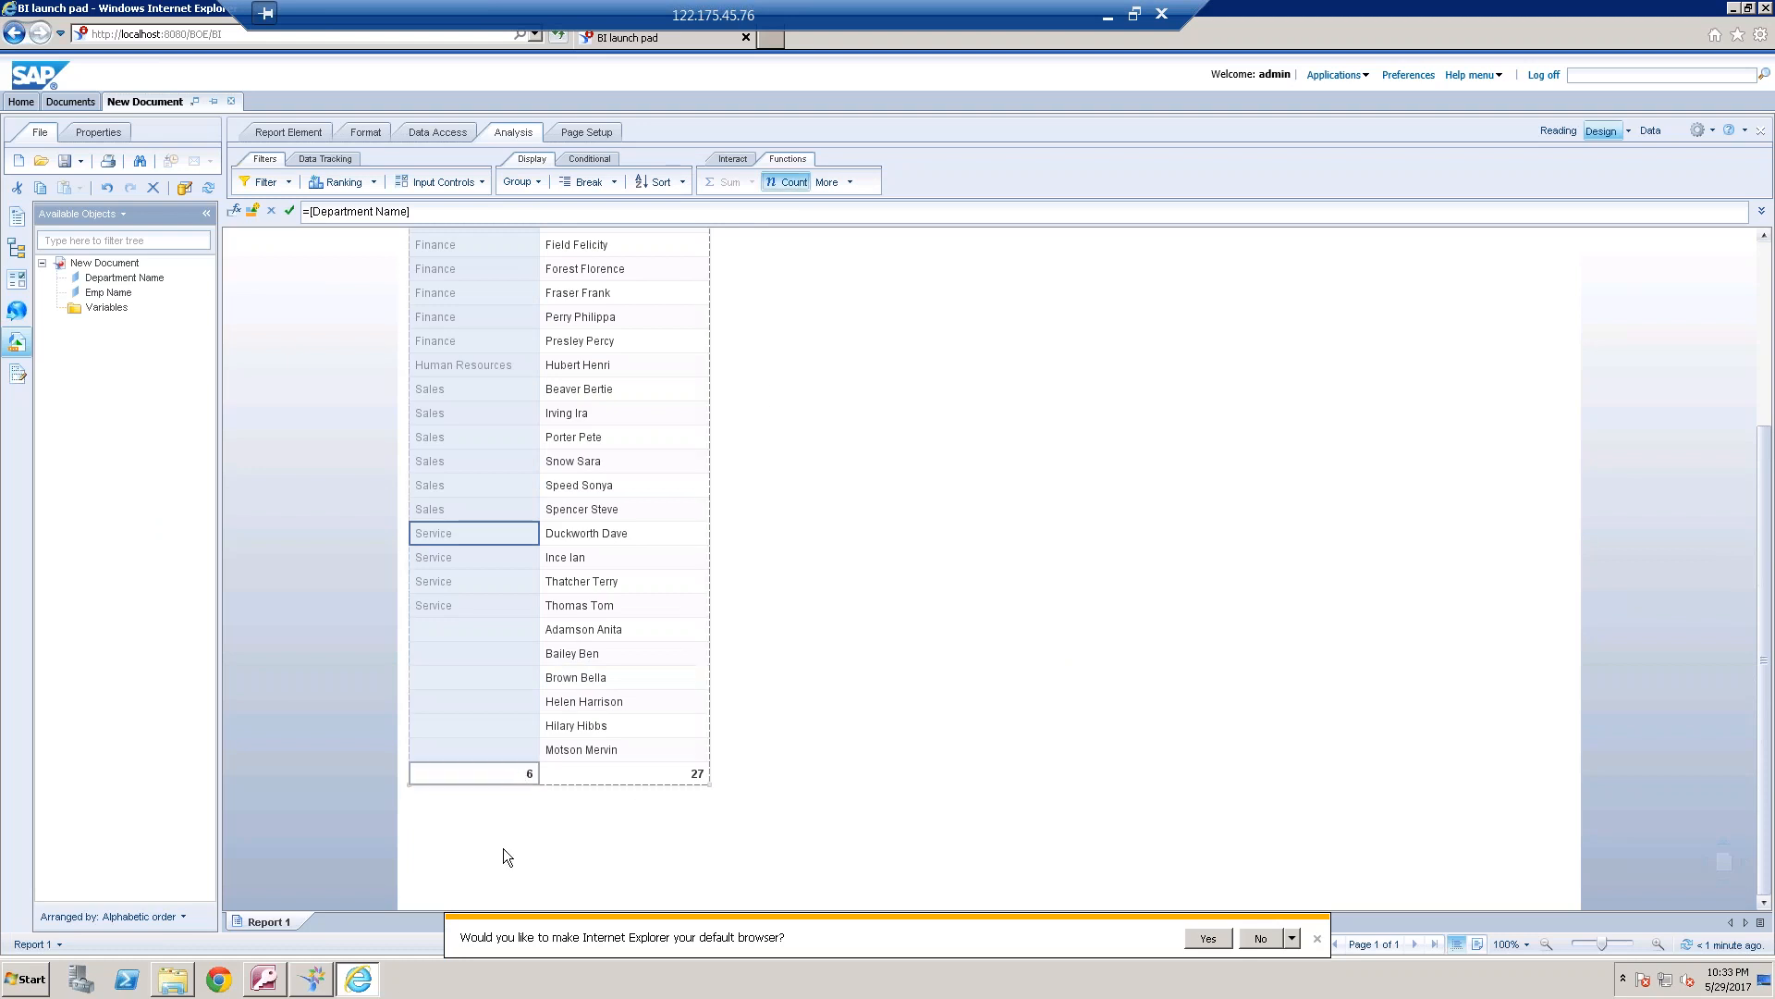
click(267, 981)
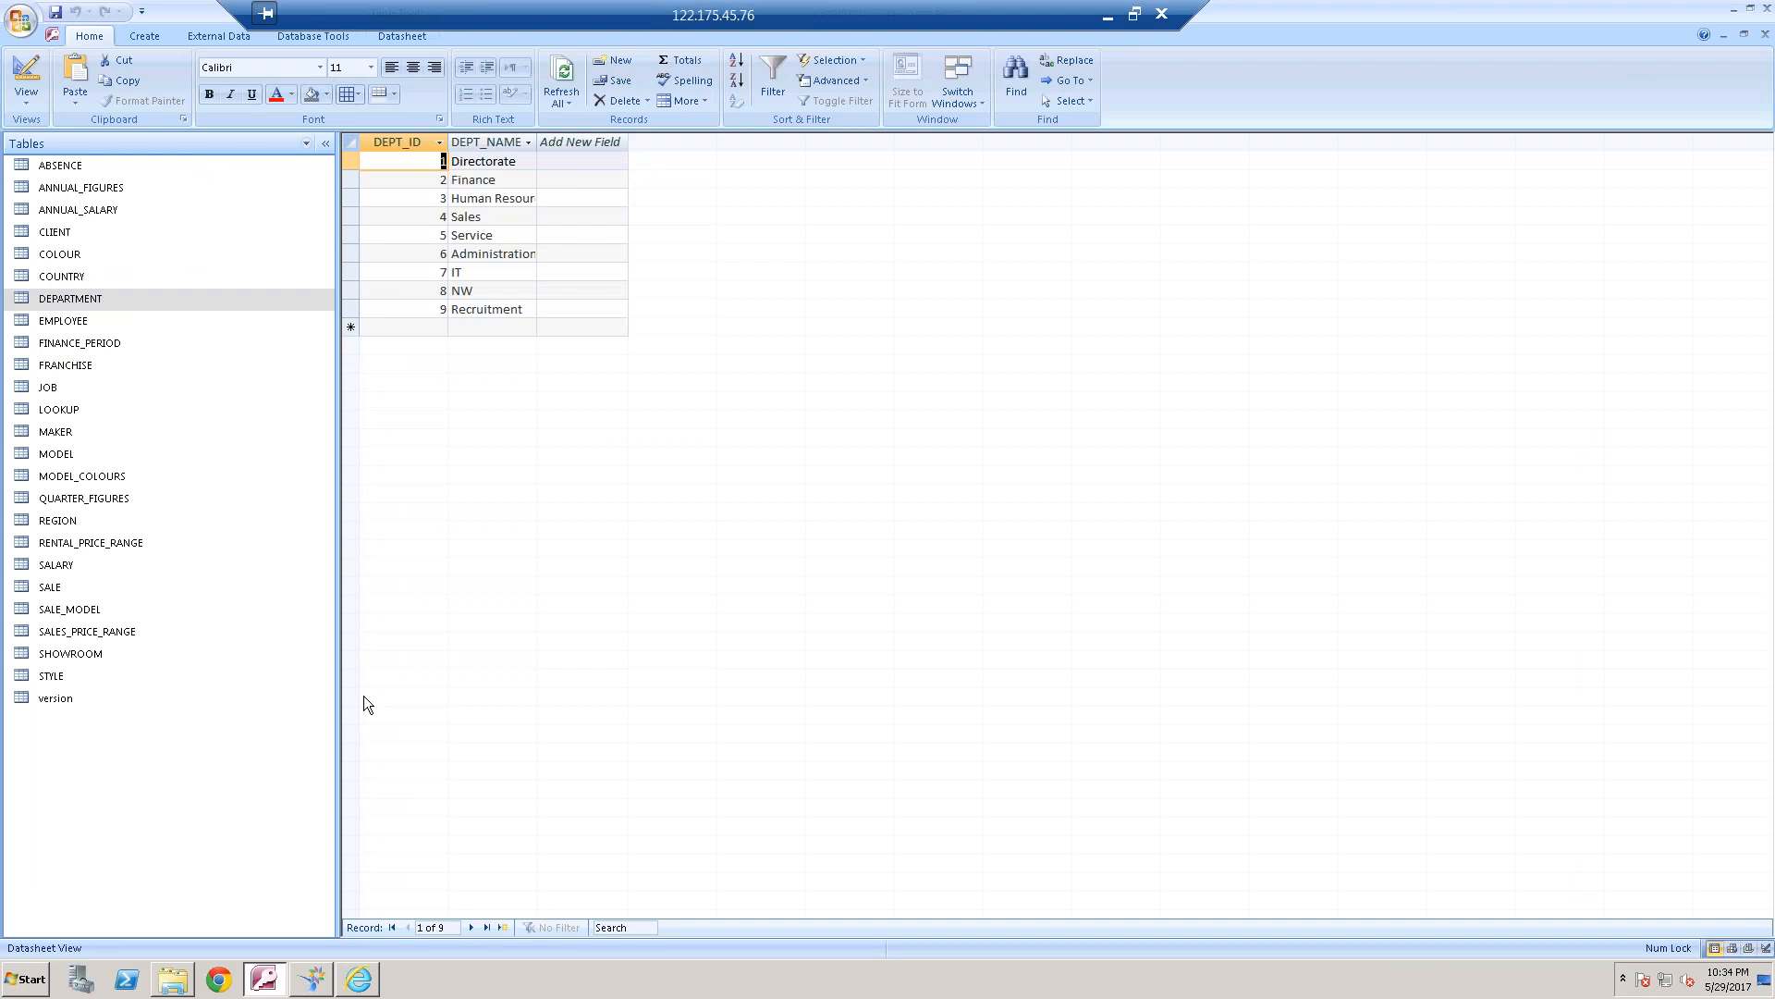
click(374, 978)
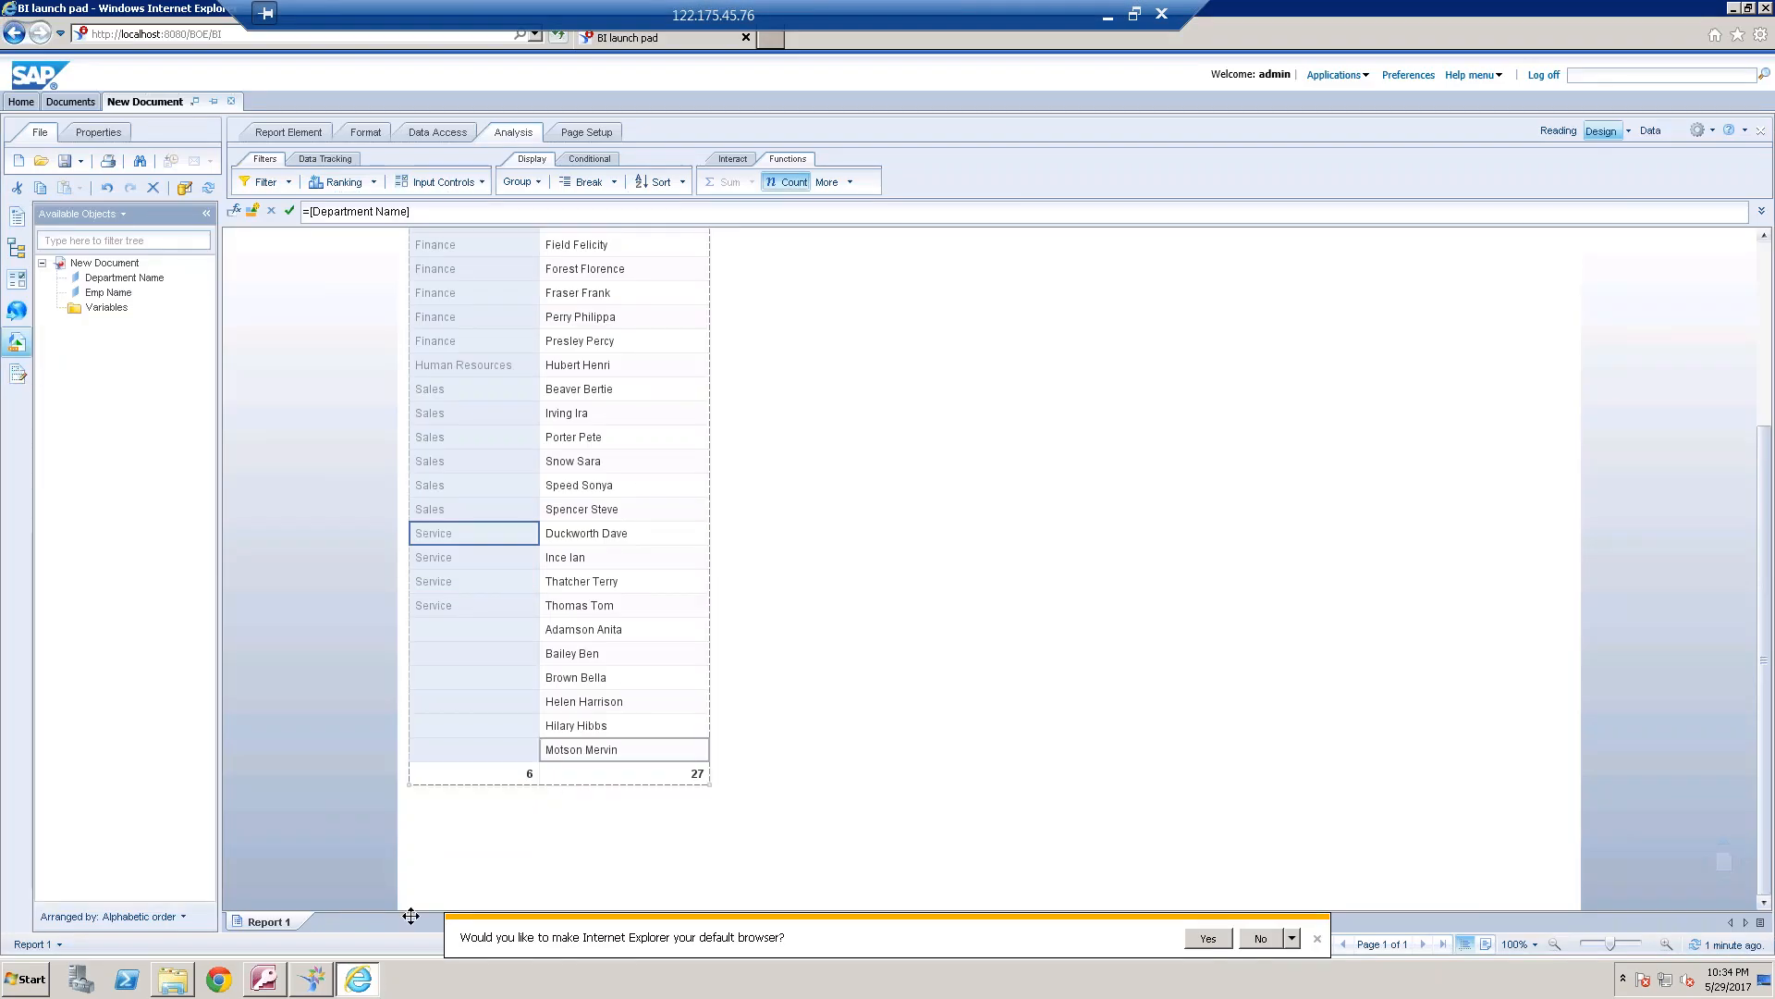
In the universe design tool, set the outer join of the DEPARTMENT–EMPLOYEE join on the DEPARTMENT side instead of the EMPLOYEE side
click(312, 978)
double_click(627, 308)
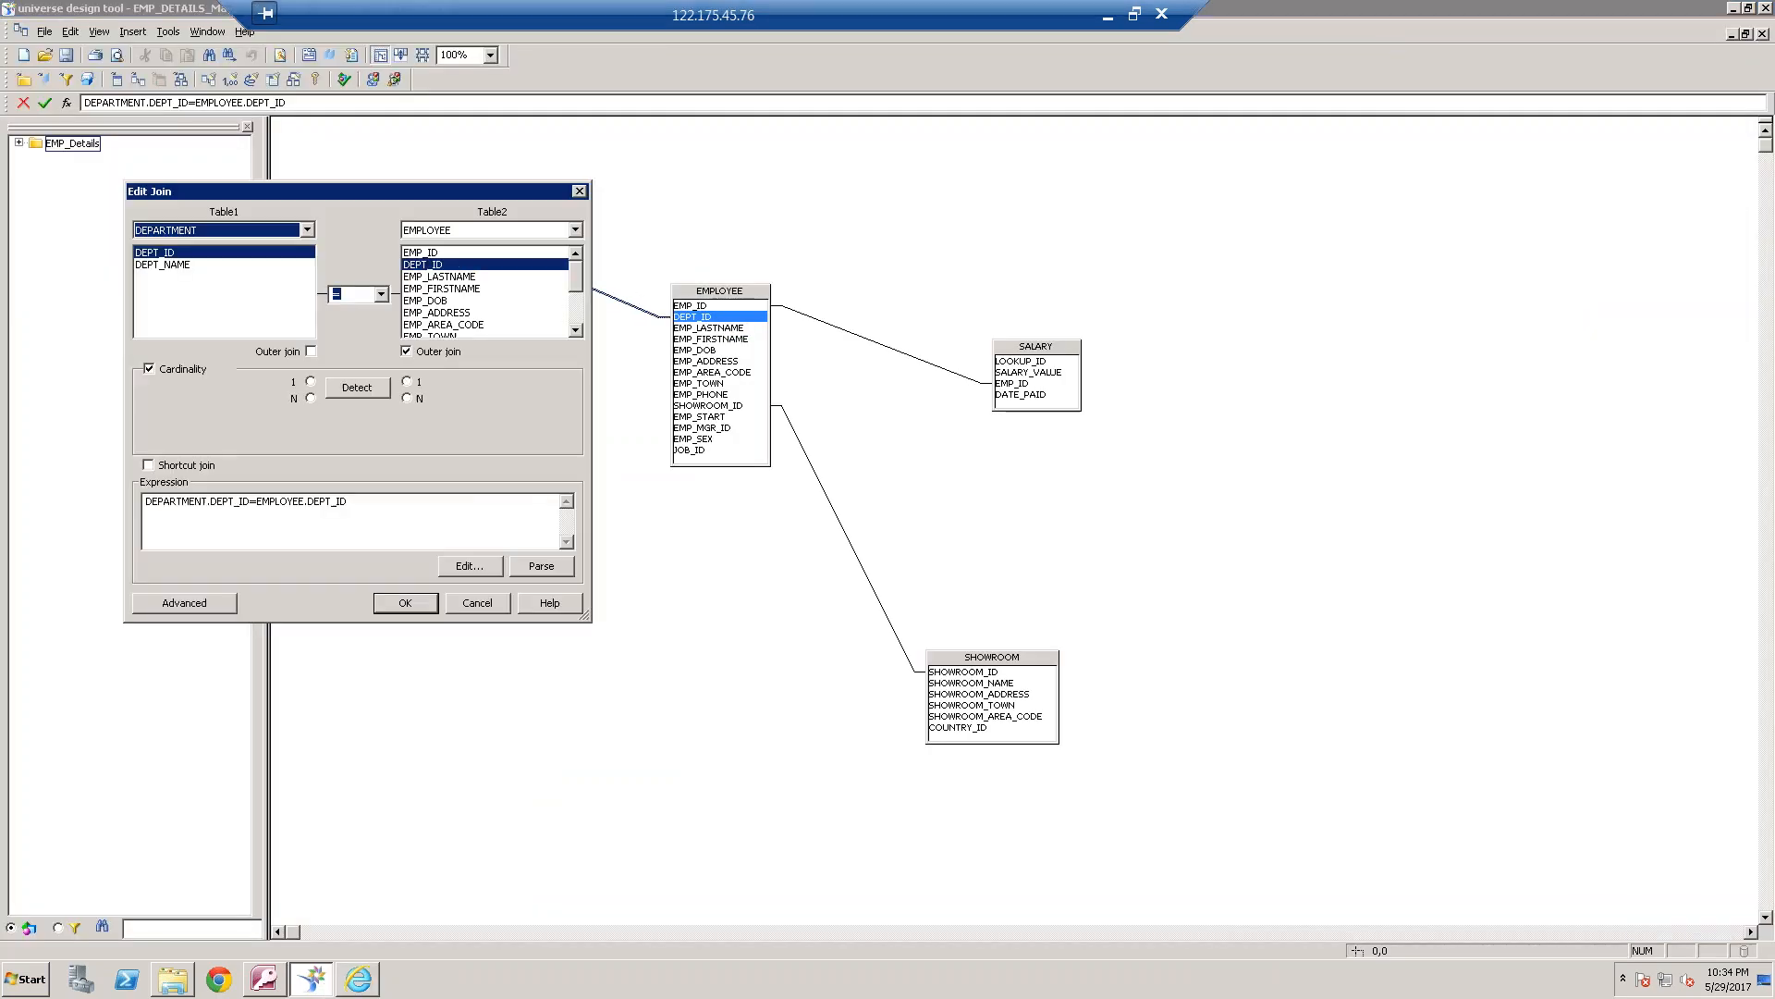
click(311, 351)
click(405, 603)
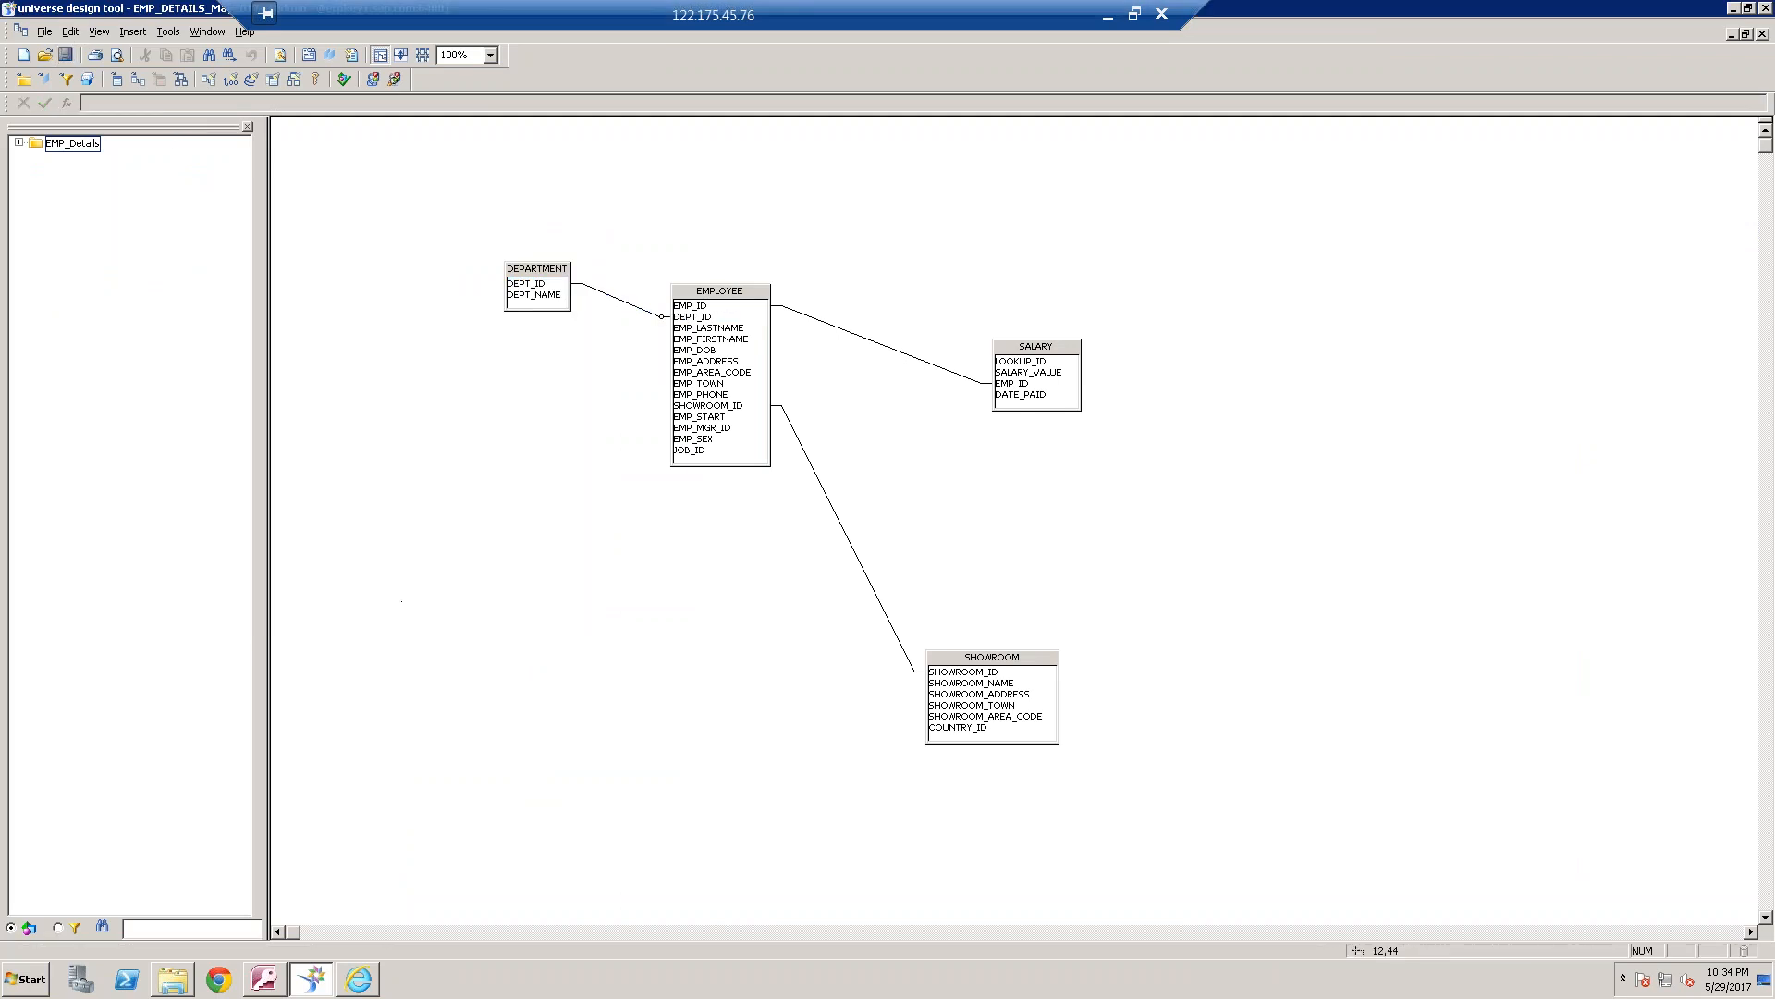
Export the EMP_DETAILS_May2017 universe to the webi universes domain, and acknowledge the finished export
click(45, 31)
click(101, 176)
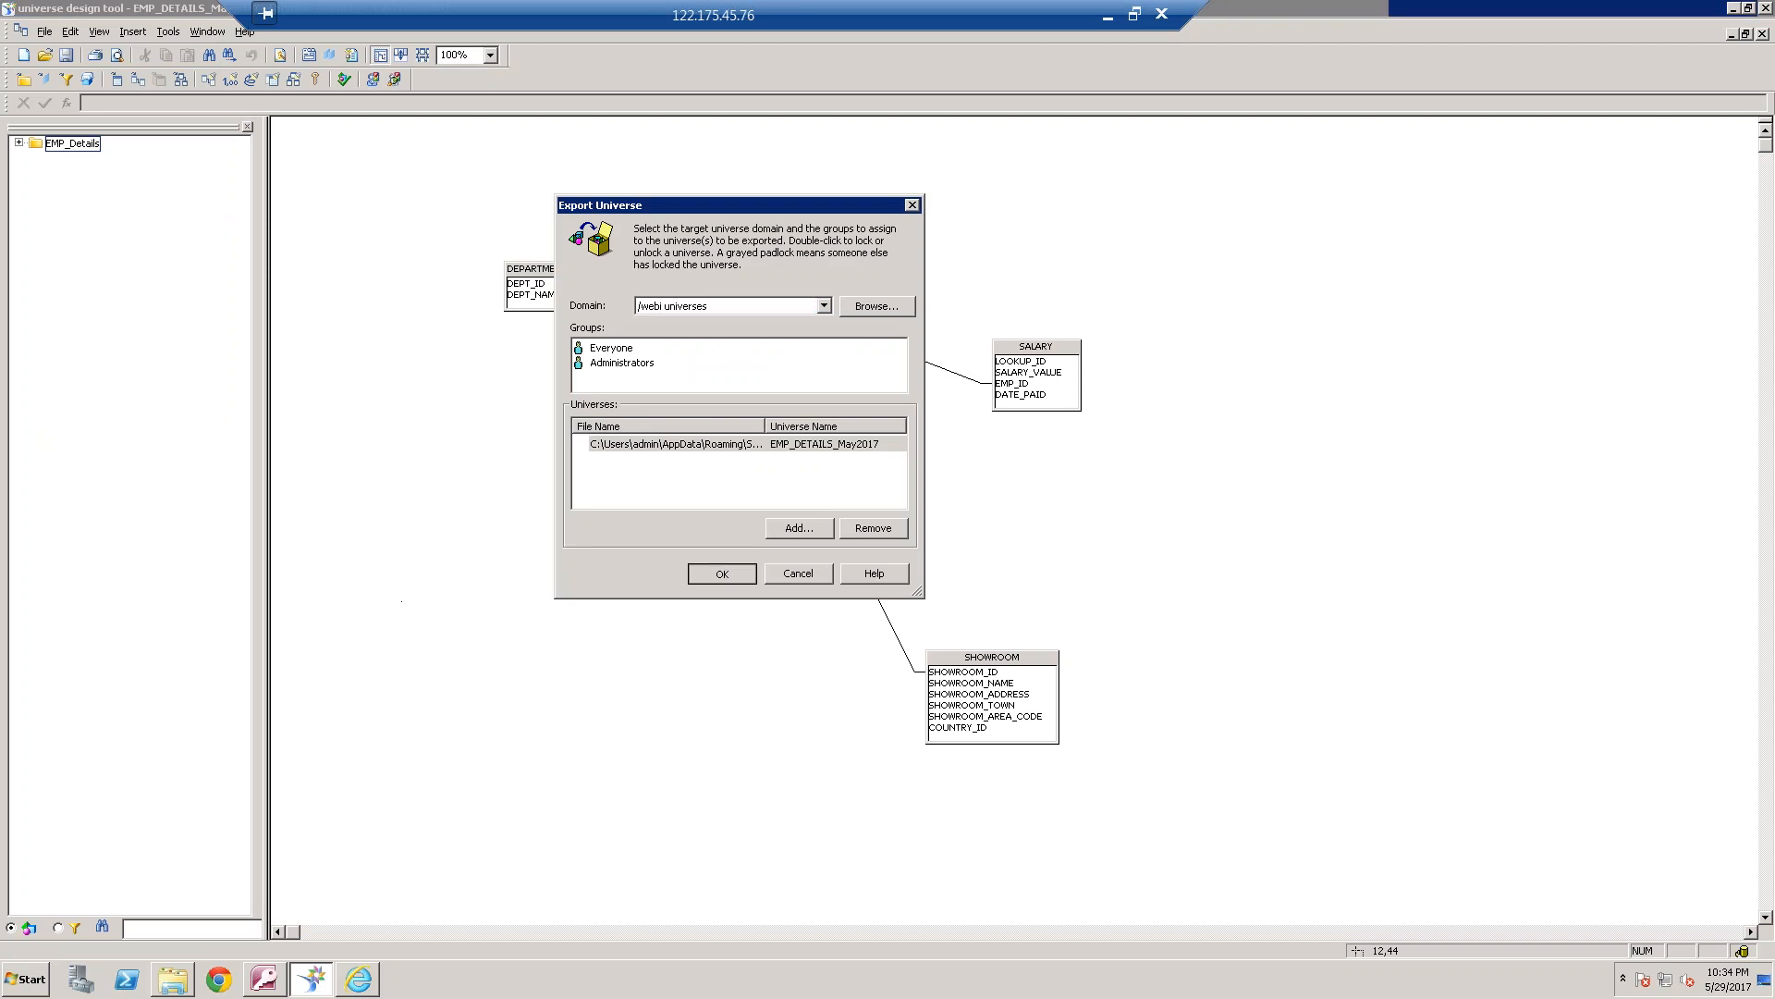
click(729, 574)
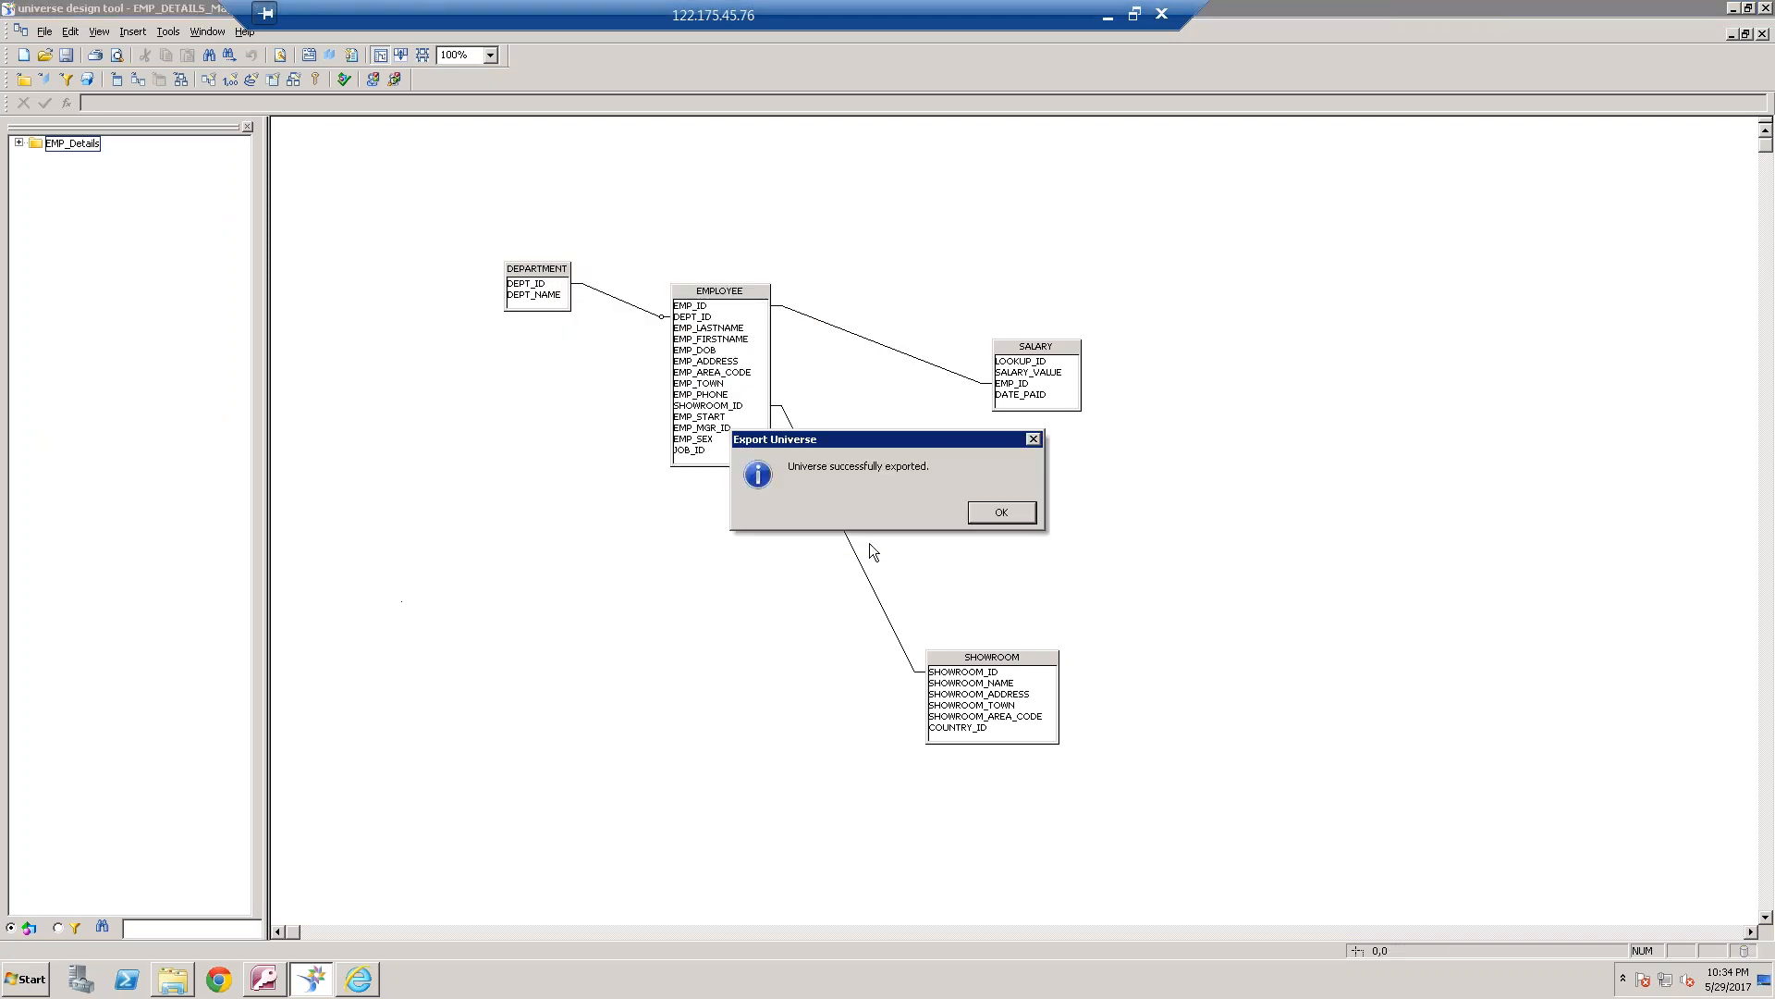
click(1017, 514)
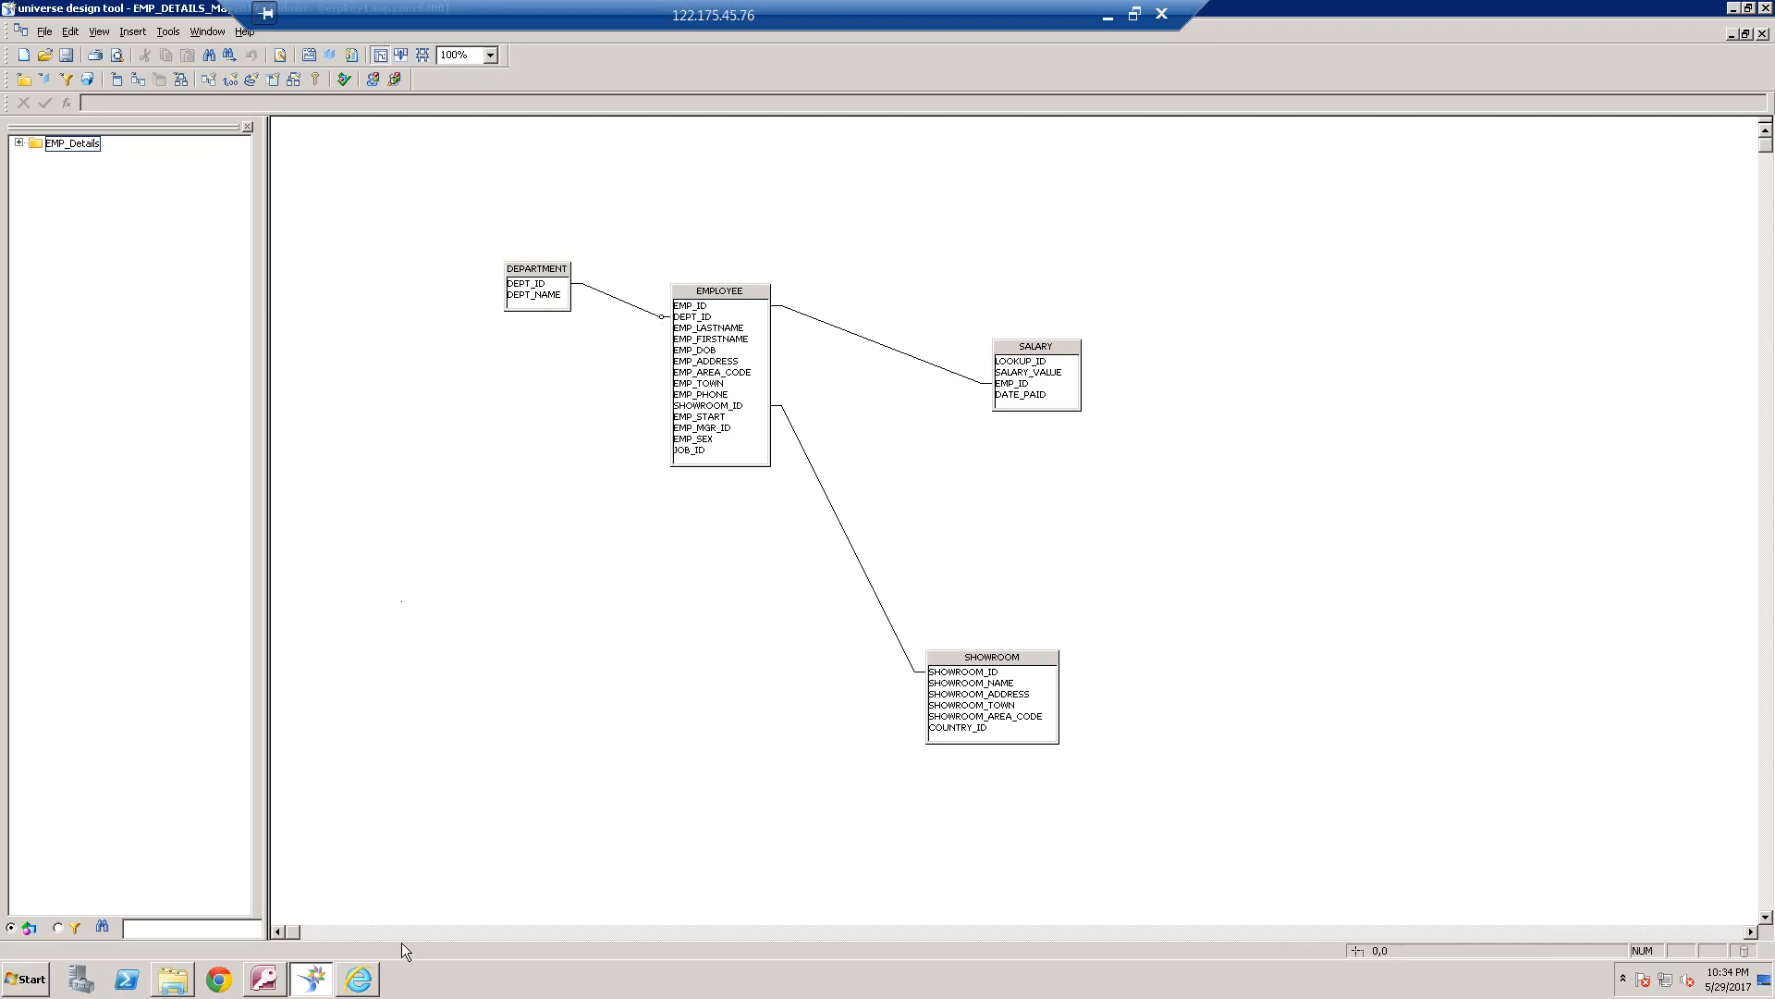
In the BI launch pad, create a new Web Intelligence document with the EMP_DETAILS_May2017 universe as its data source
click(367, 978)
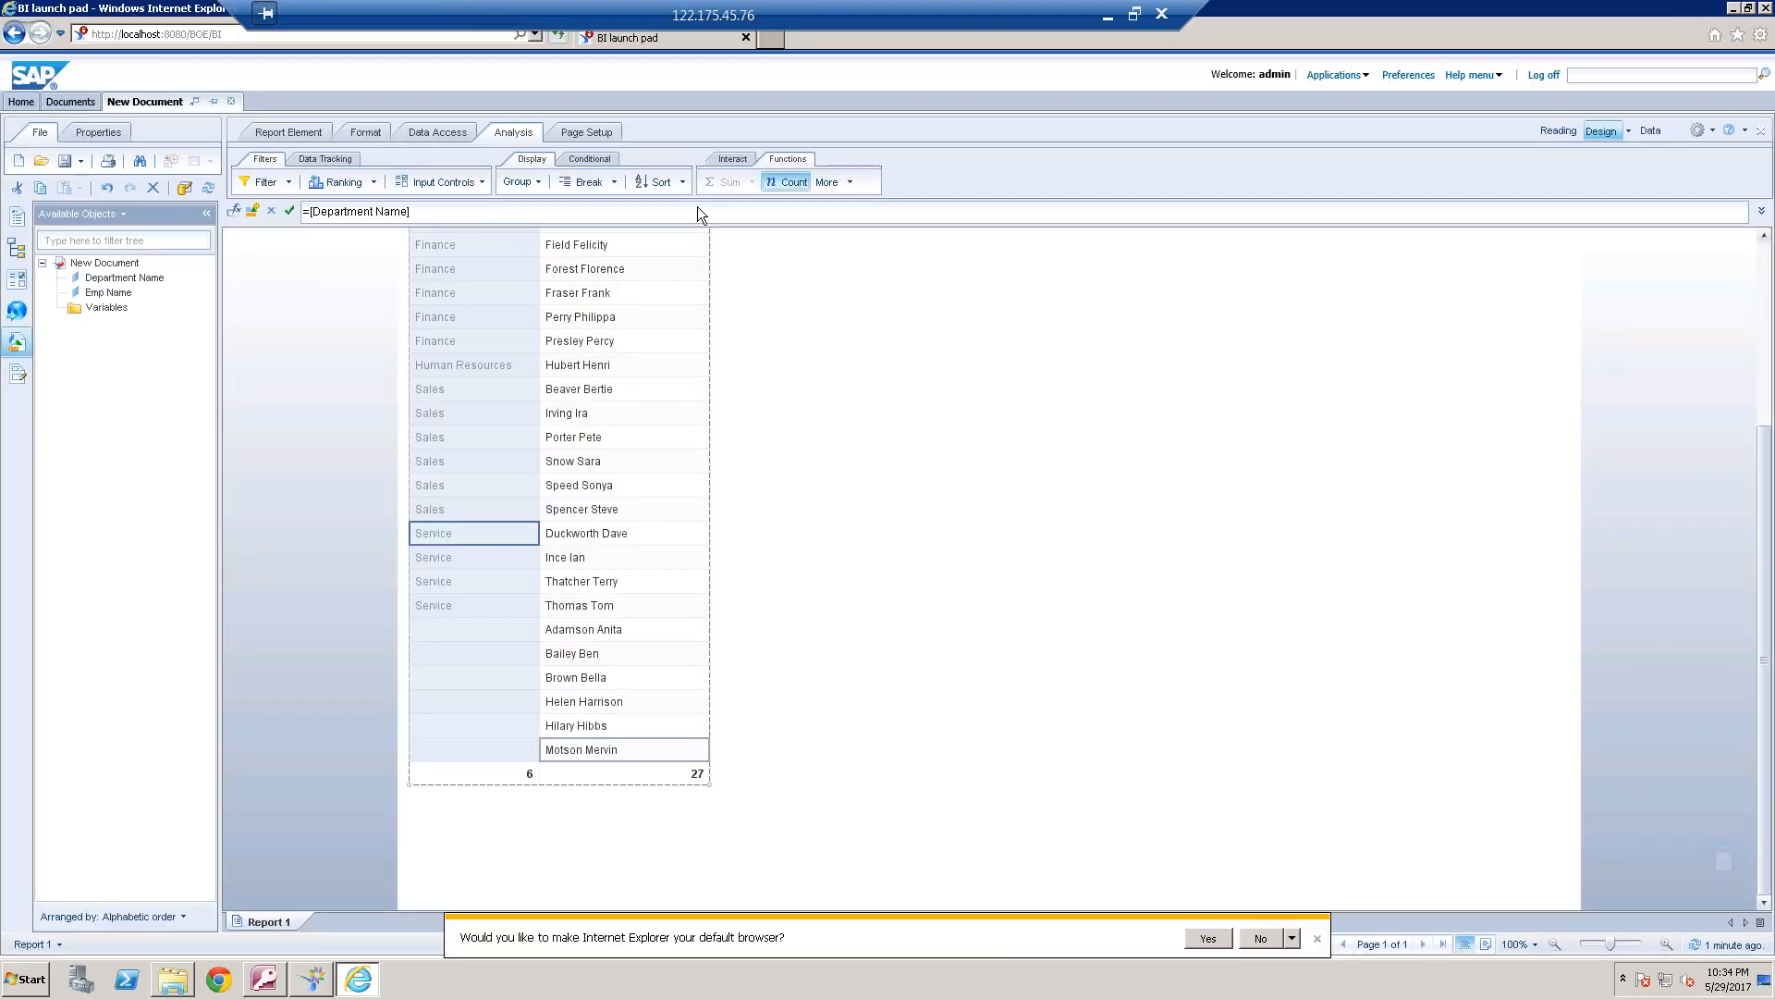
click(18, 161)
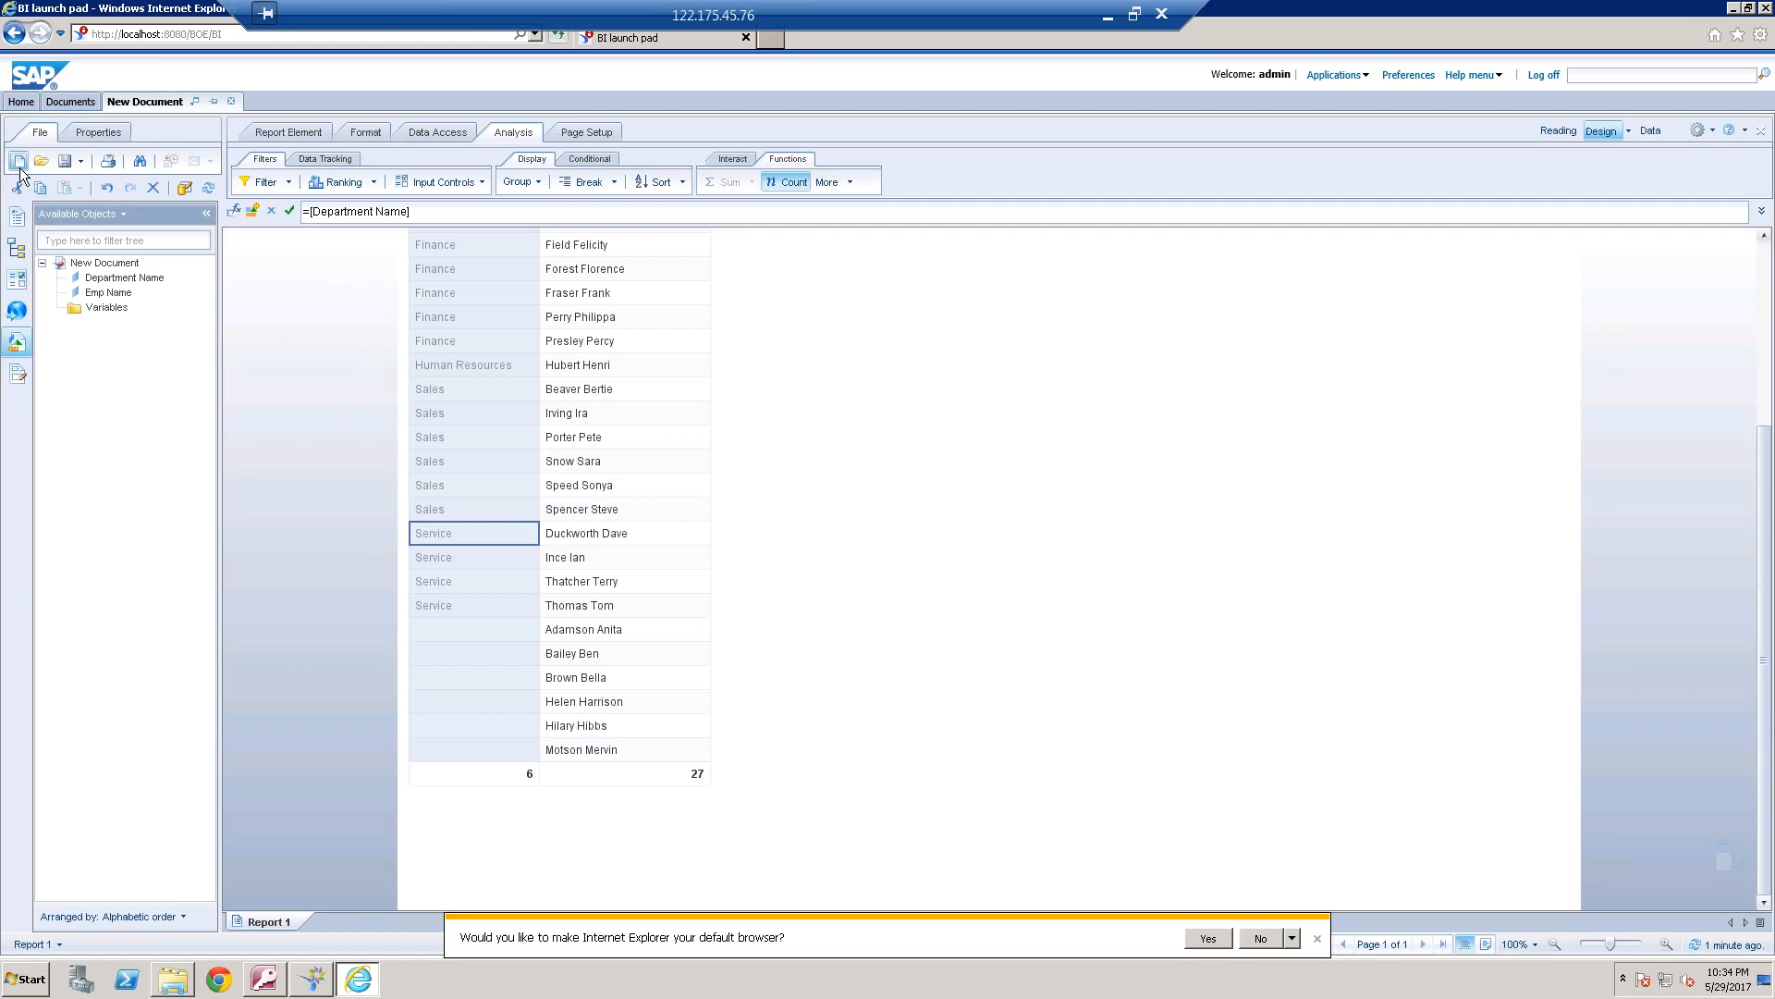
click(936, 569)
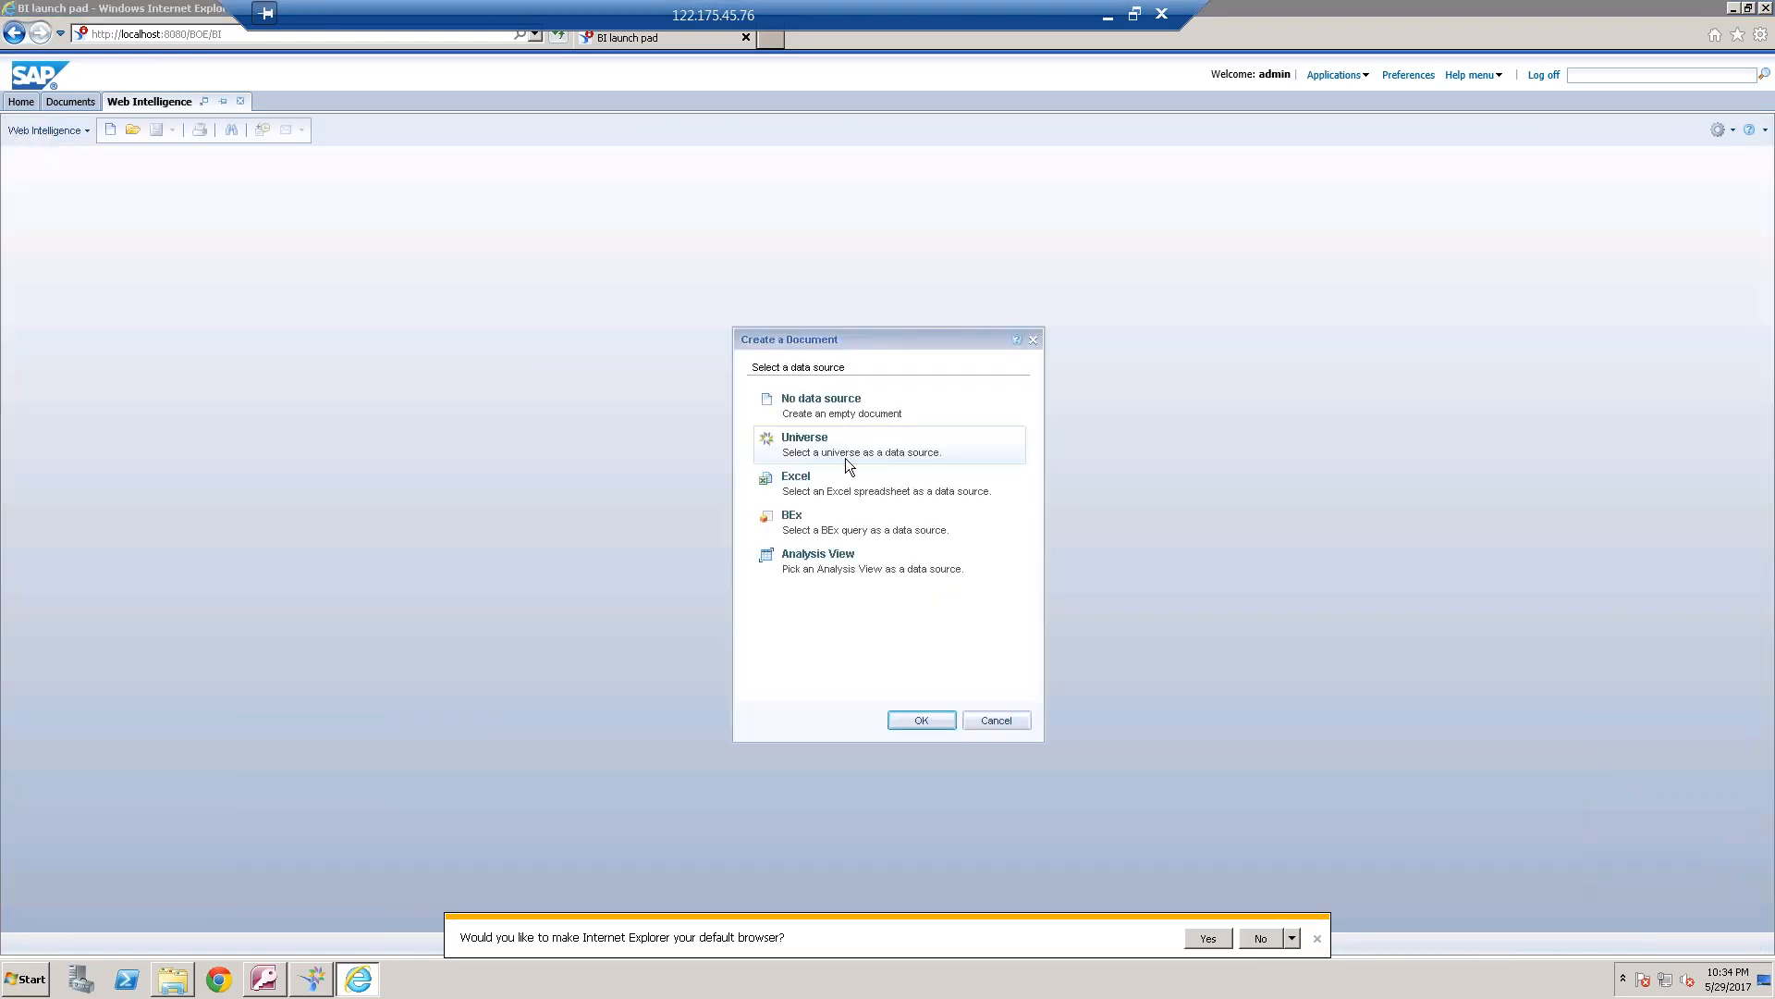
click(843, 446)
click(927, 723)
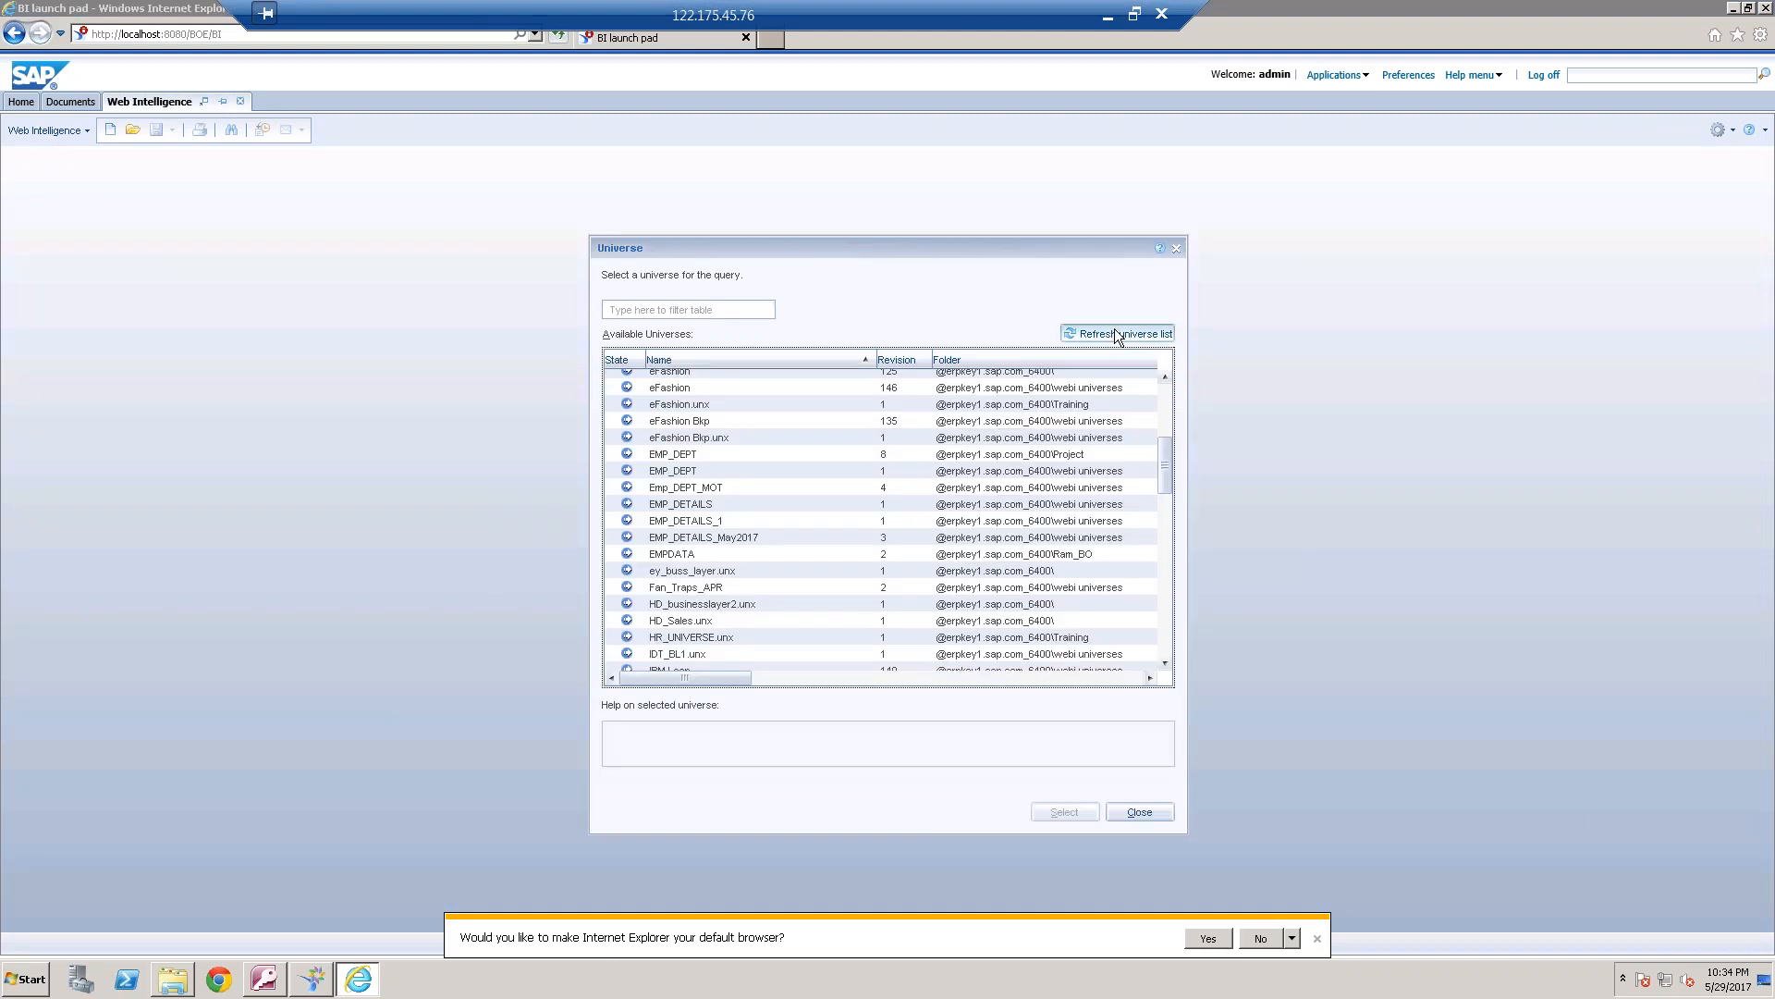
click(756, 542)
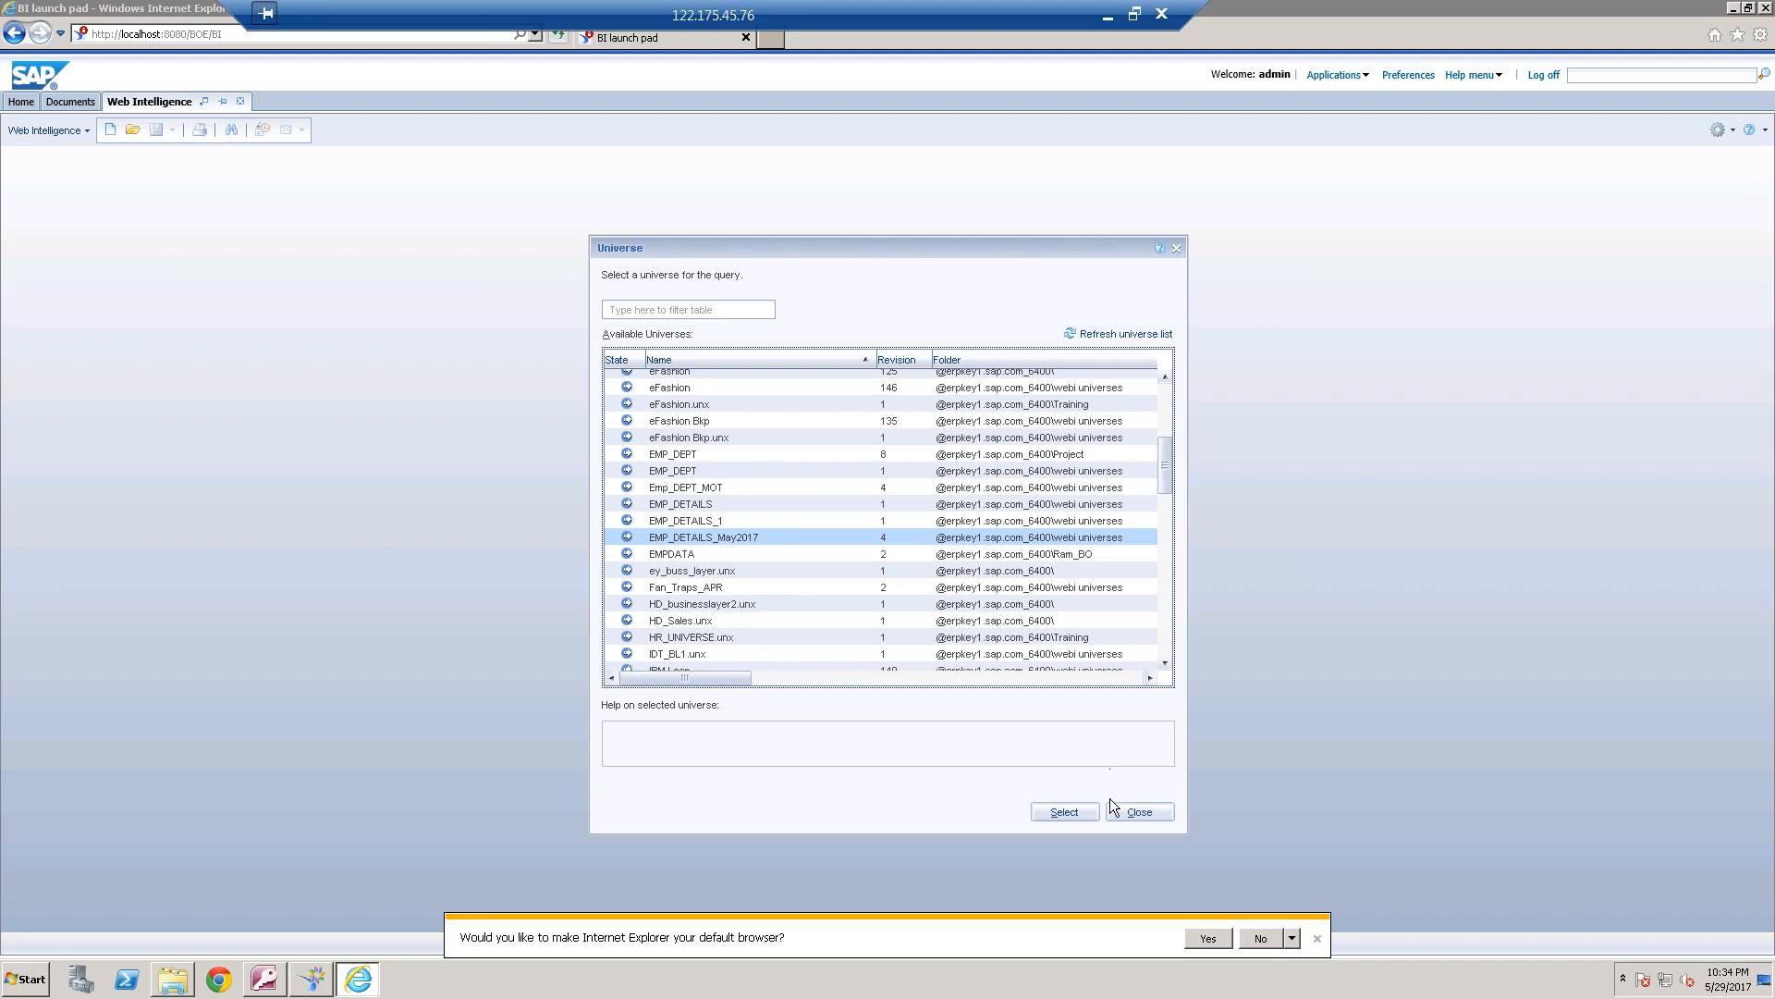
click(1064, 812)
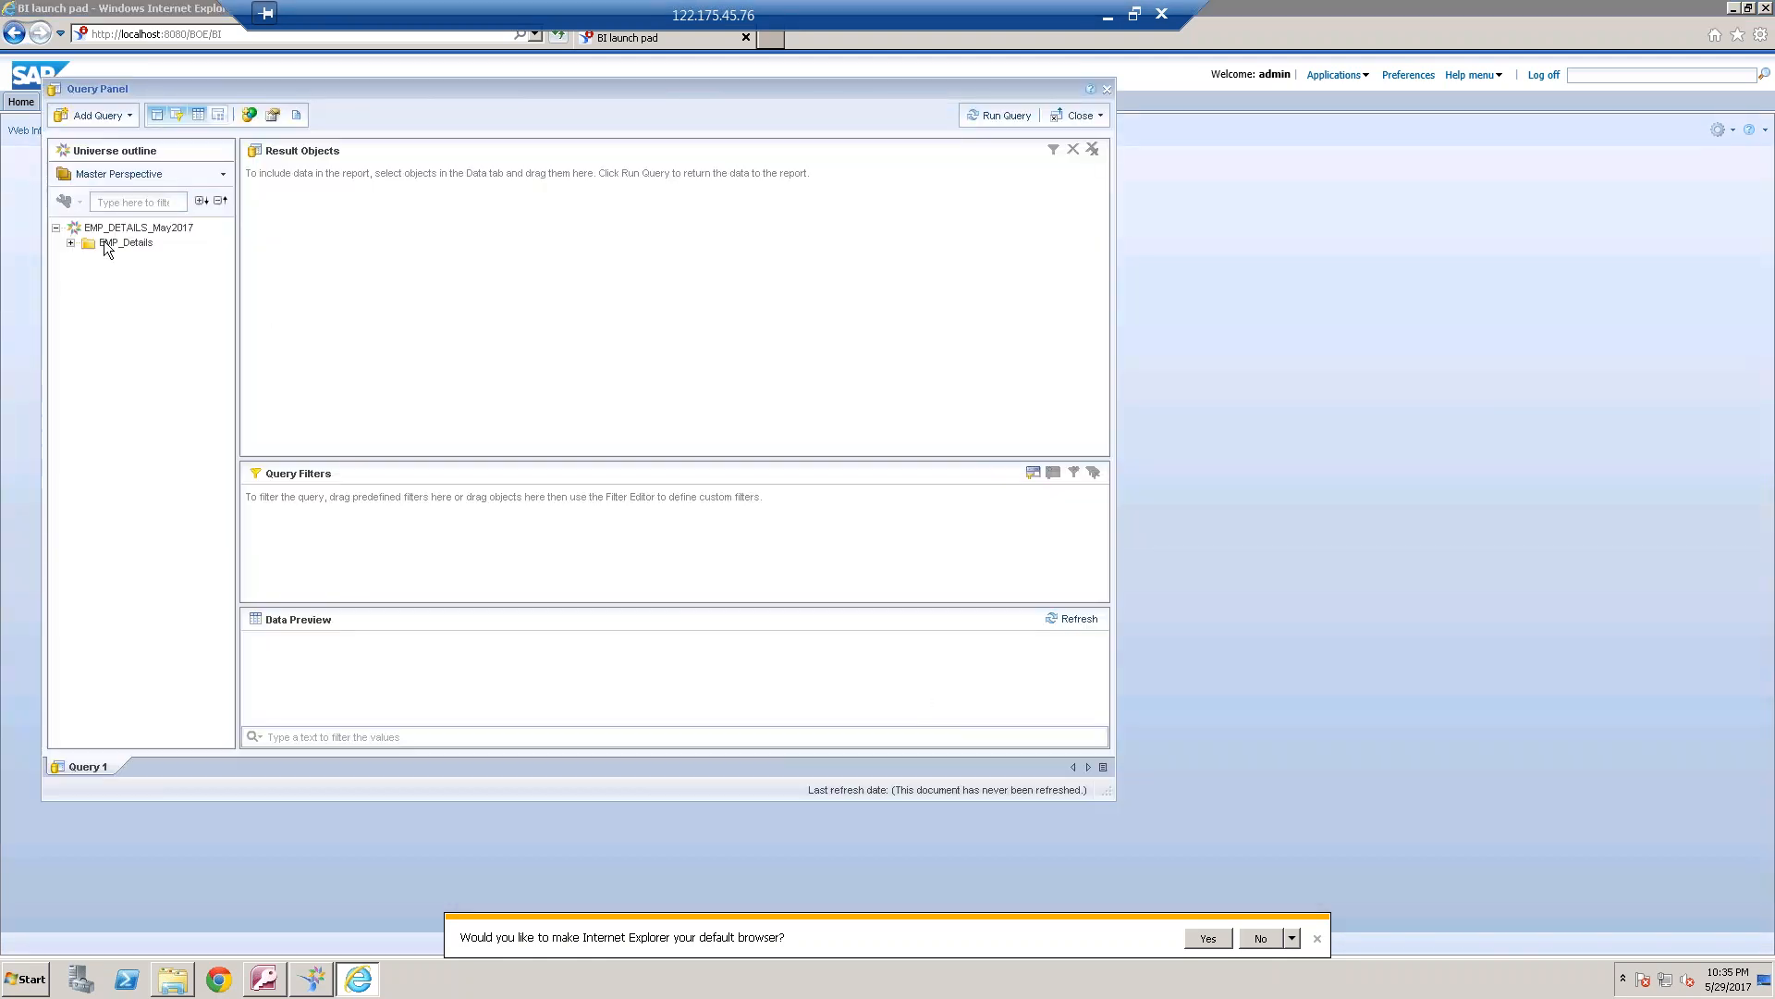
Add Emp Name and Department Name from EMP_Details to the result objects, and view the generated query script
click(71, 242)
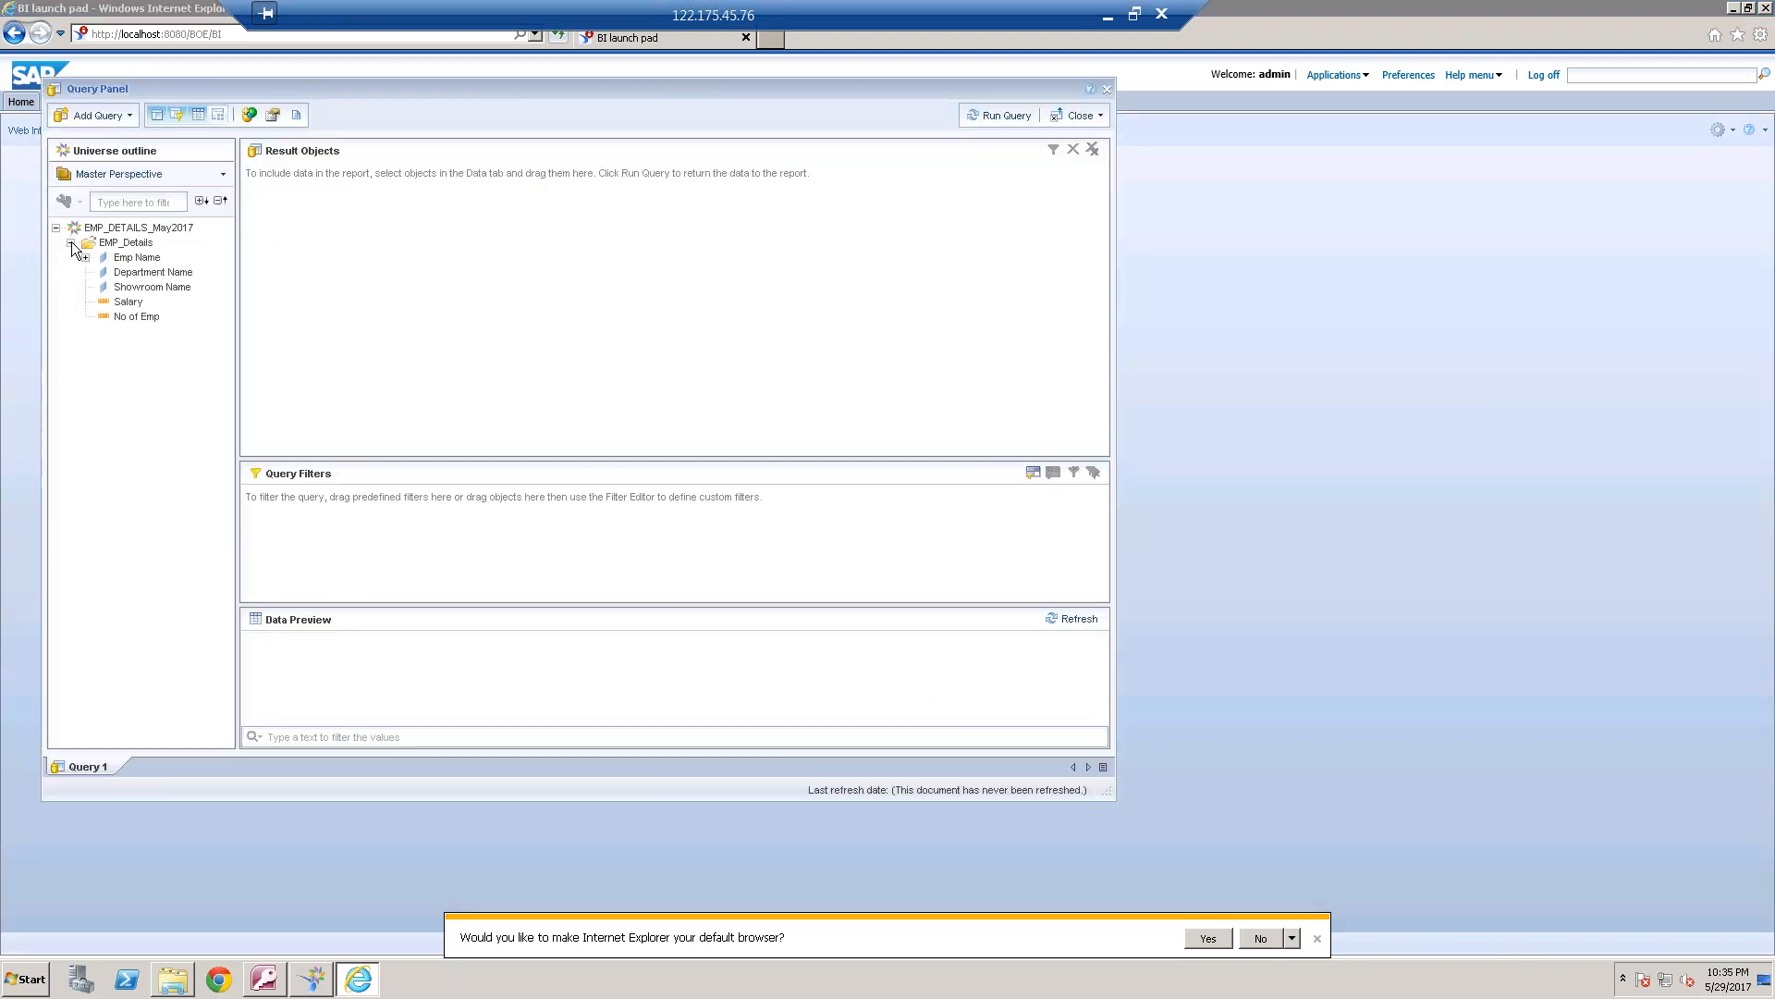
double_click(159, 259)
double_click(158, 273)
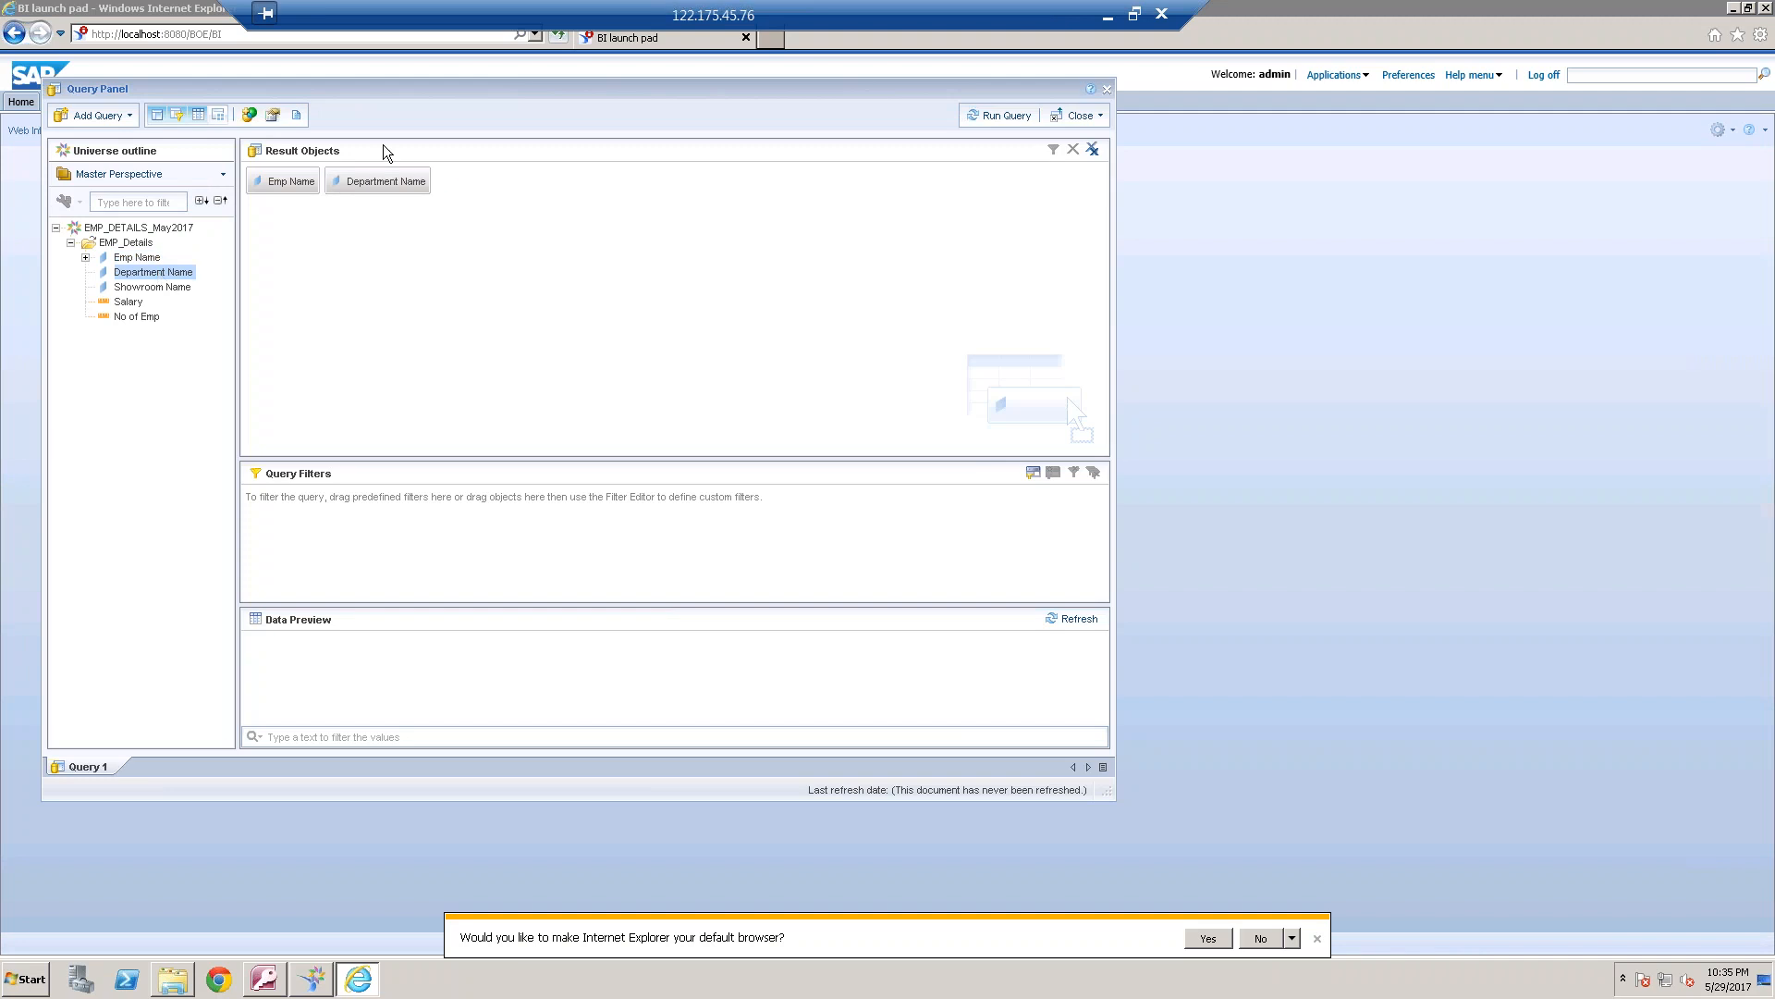
click(295, 115)
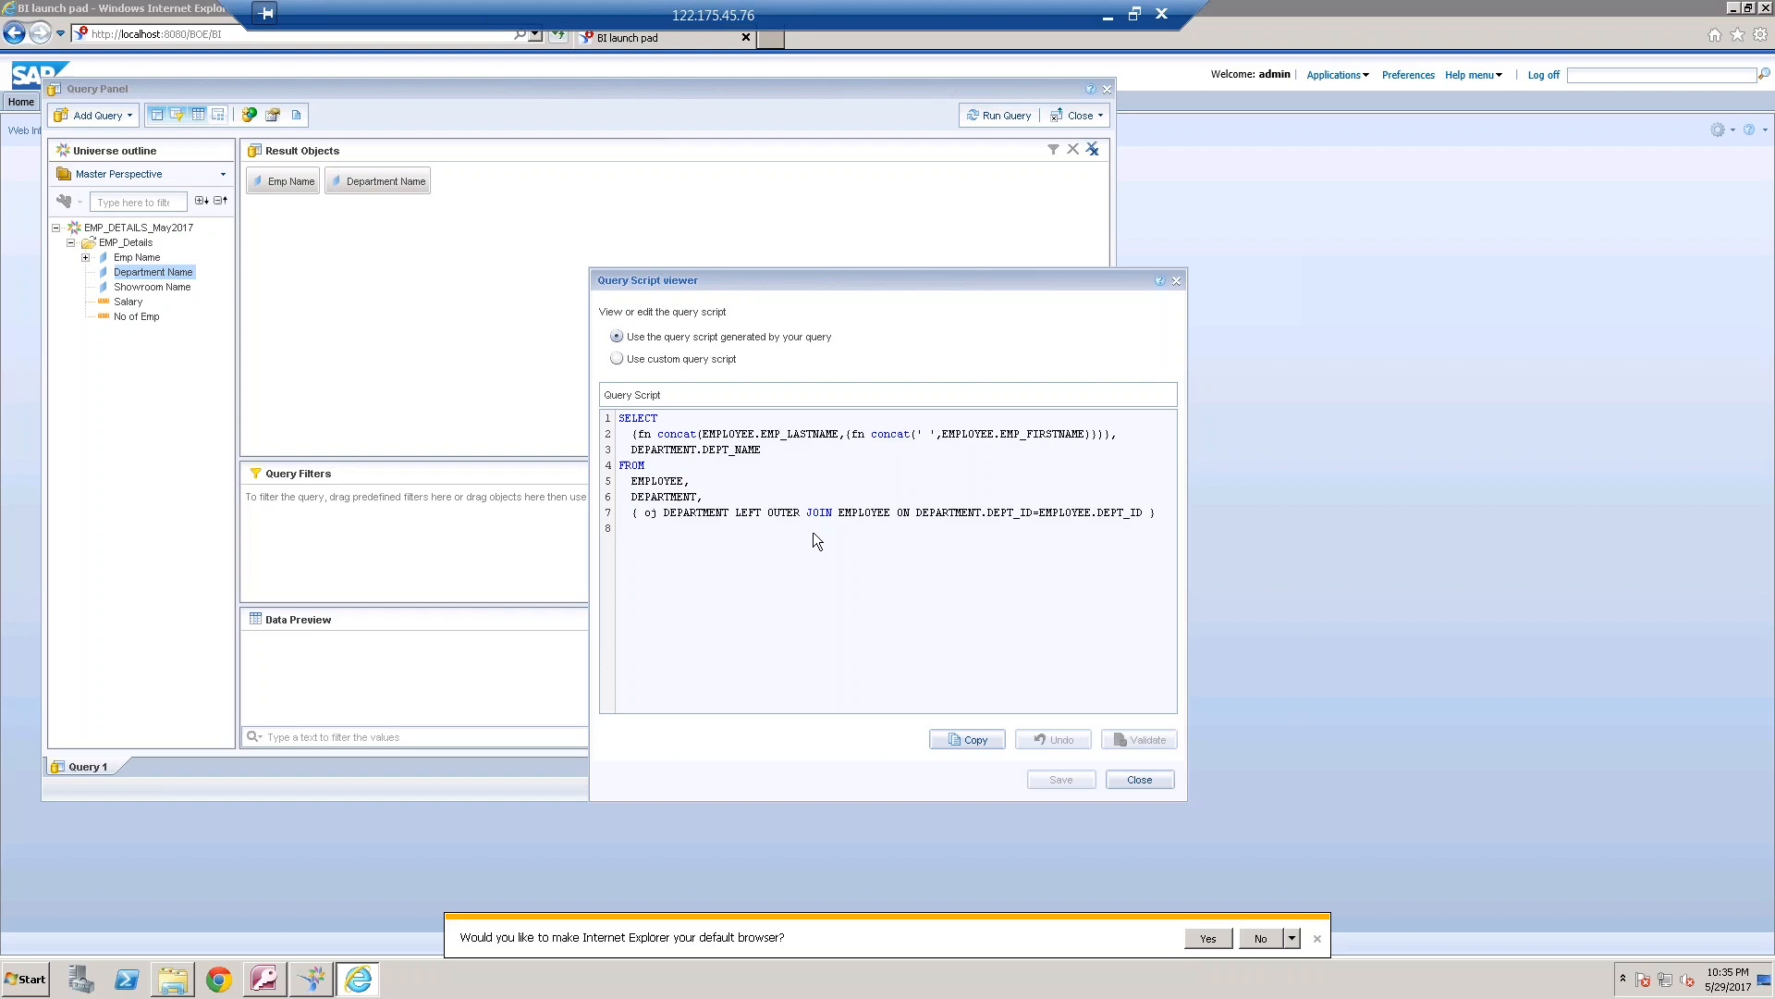
click(1148, 785)
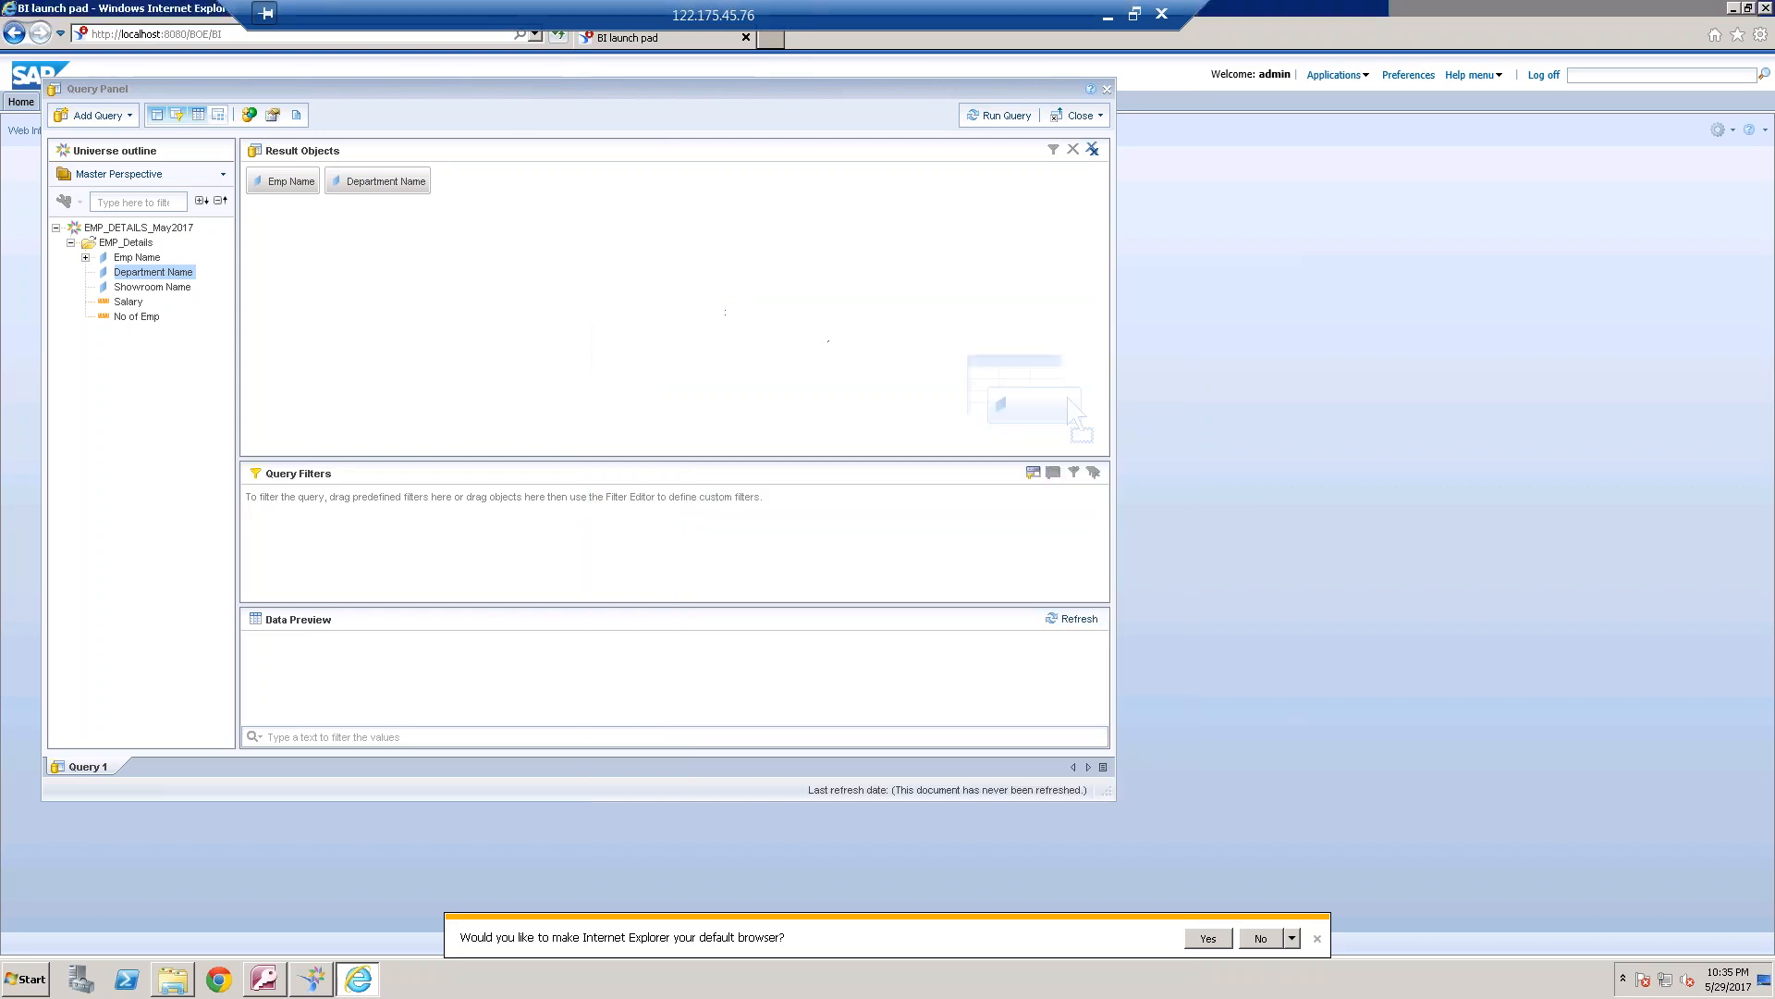
Run the query, dismiss the autosave notice, and widen the report's Emp Name and Department Name columns
click(1006, 117)
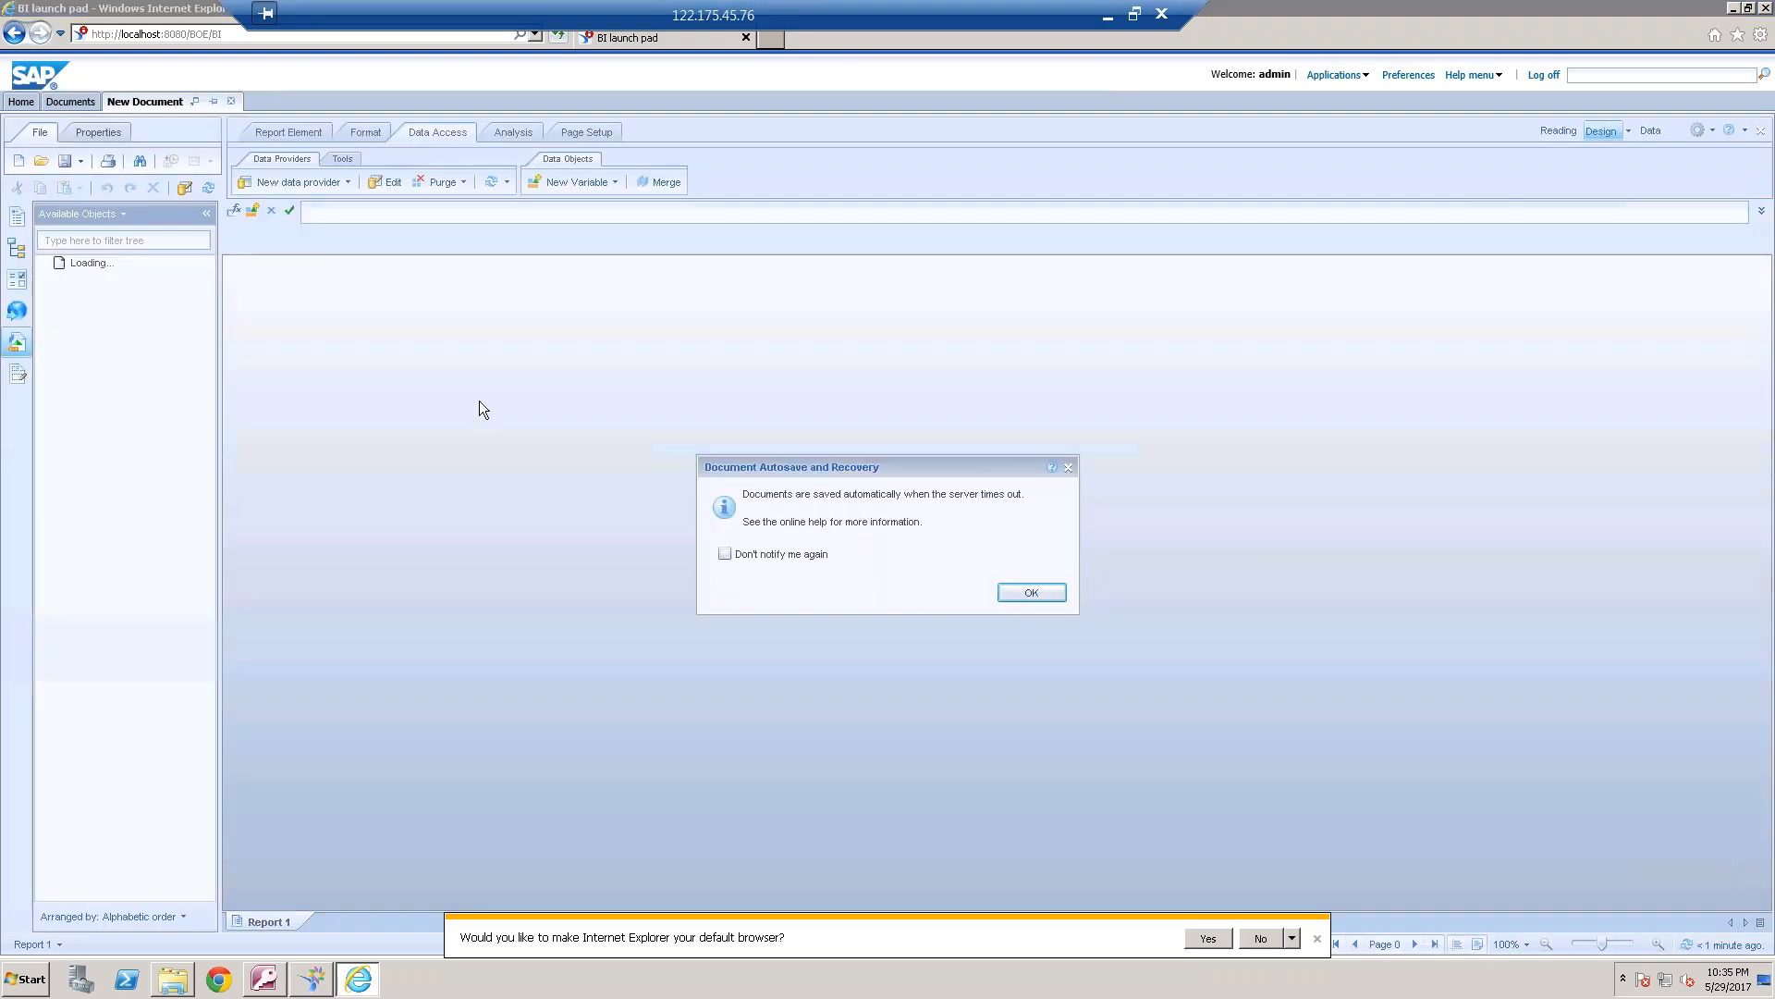
click(1031, 591)
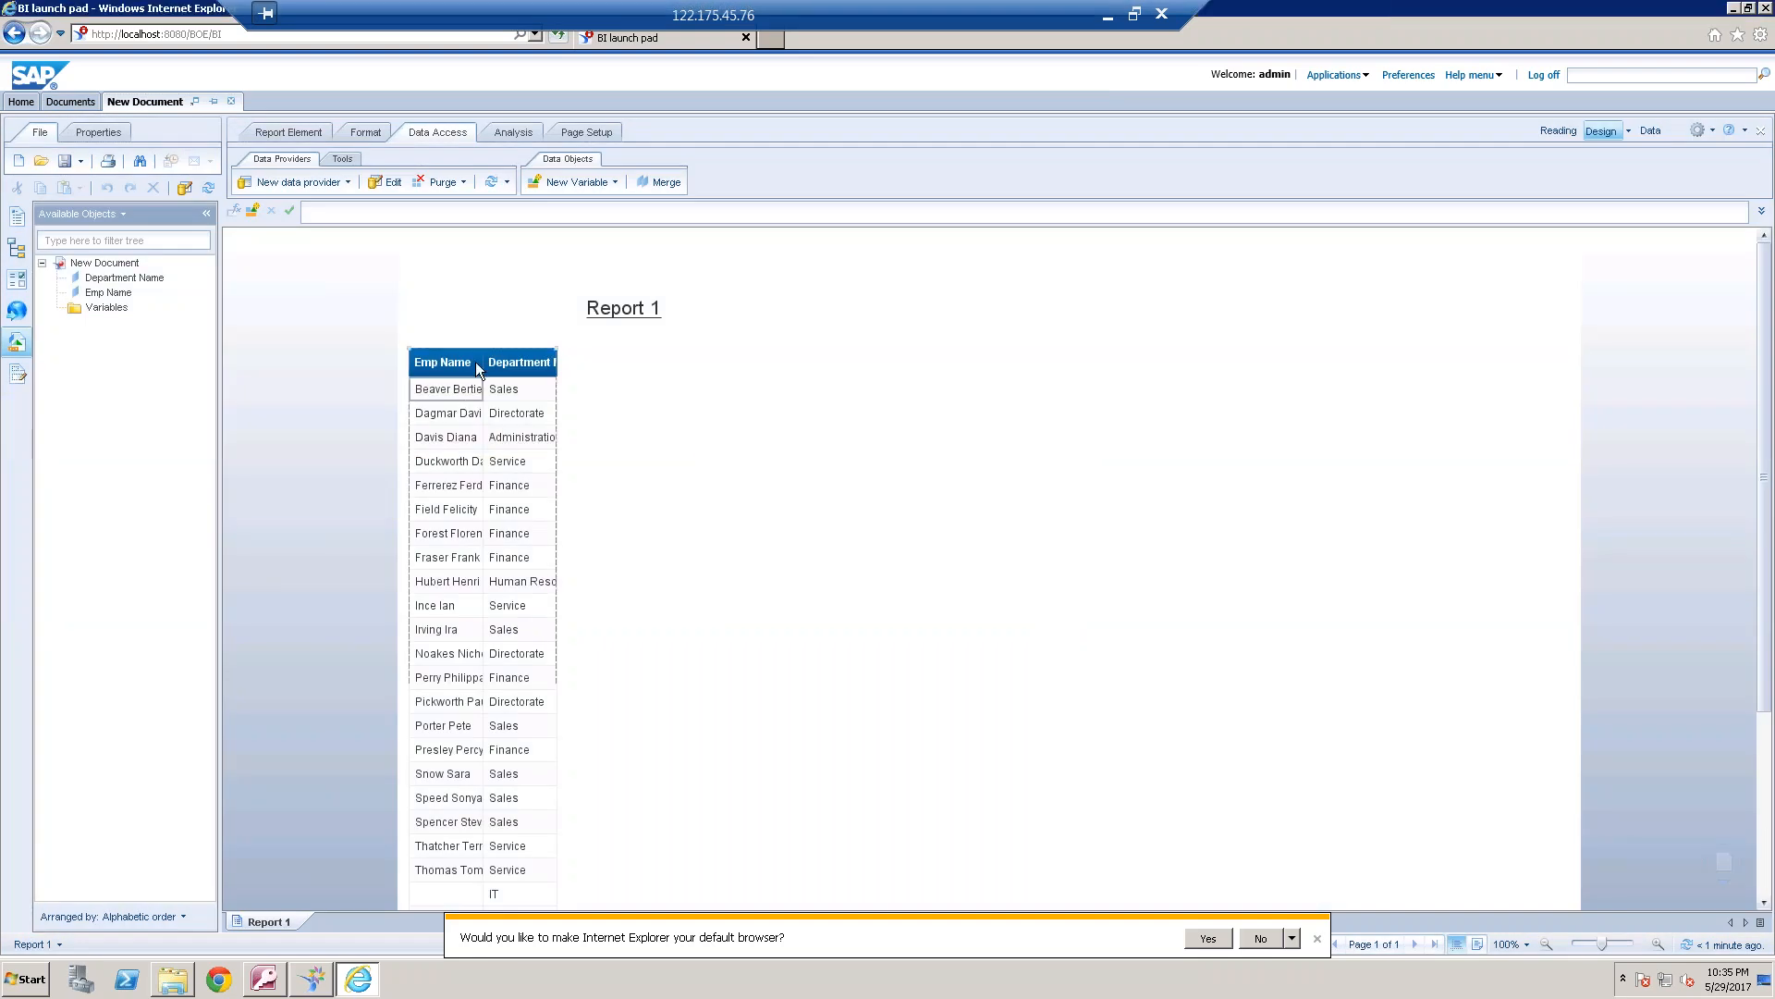
drag(482, 363, 599, 362)
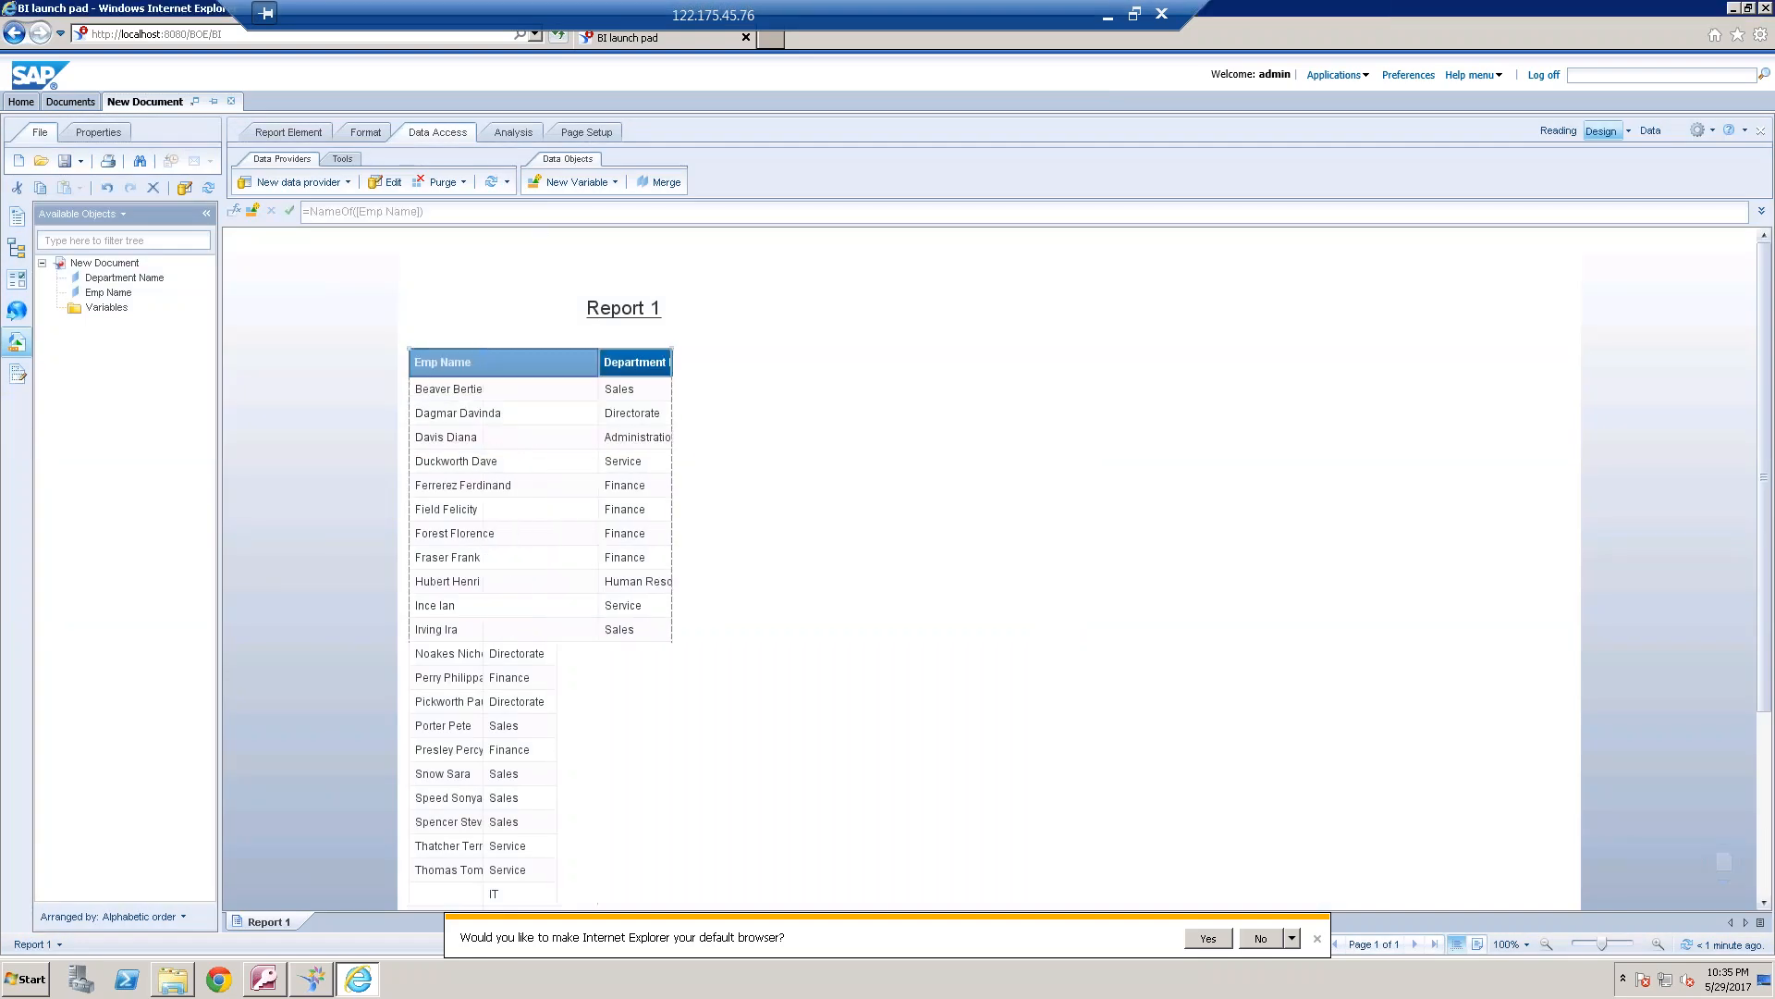
click(634, 362)
drag(719, 362, 781, 363)
Add a count of the Department Name column below the table, and check the last rows of the report
click(702, 608)
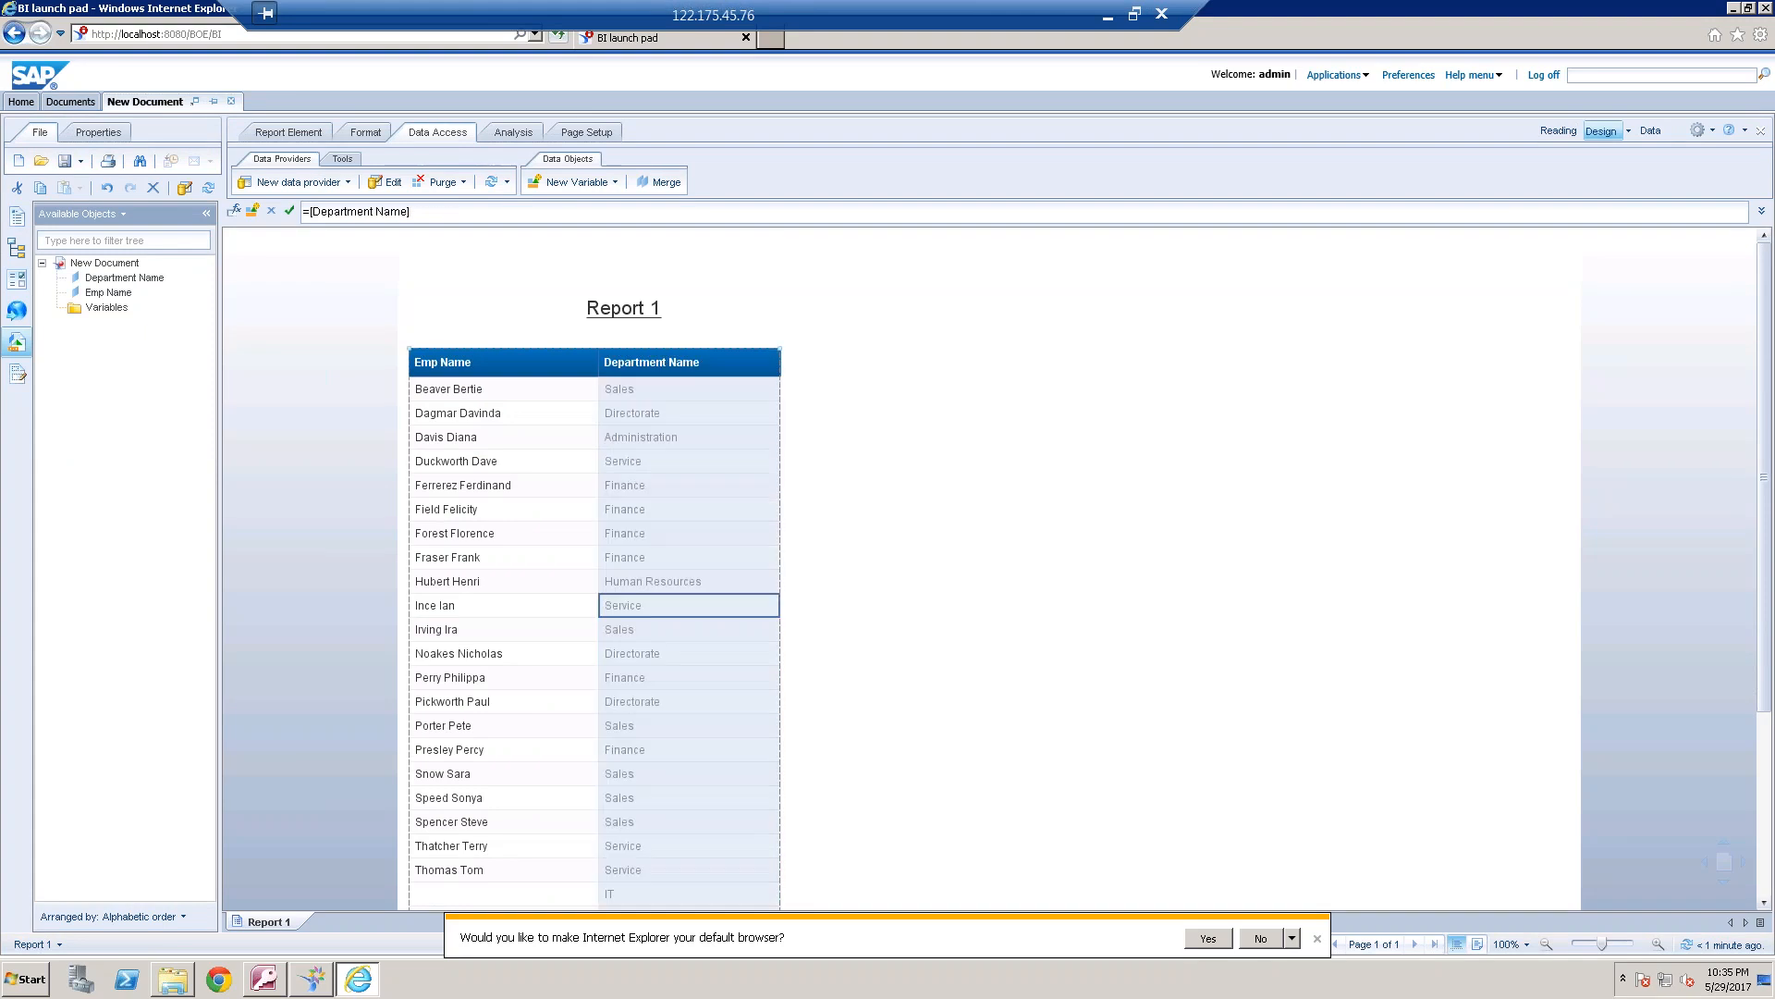
click(522, 128)
click(794, 182)
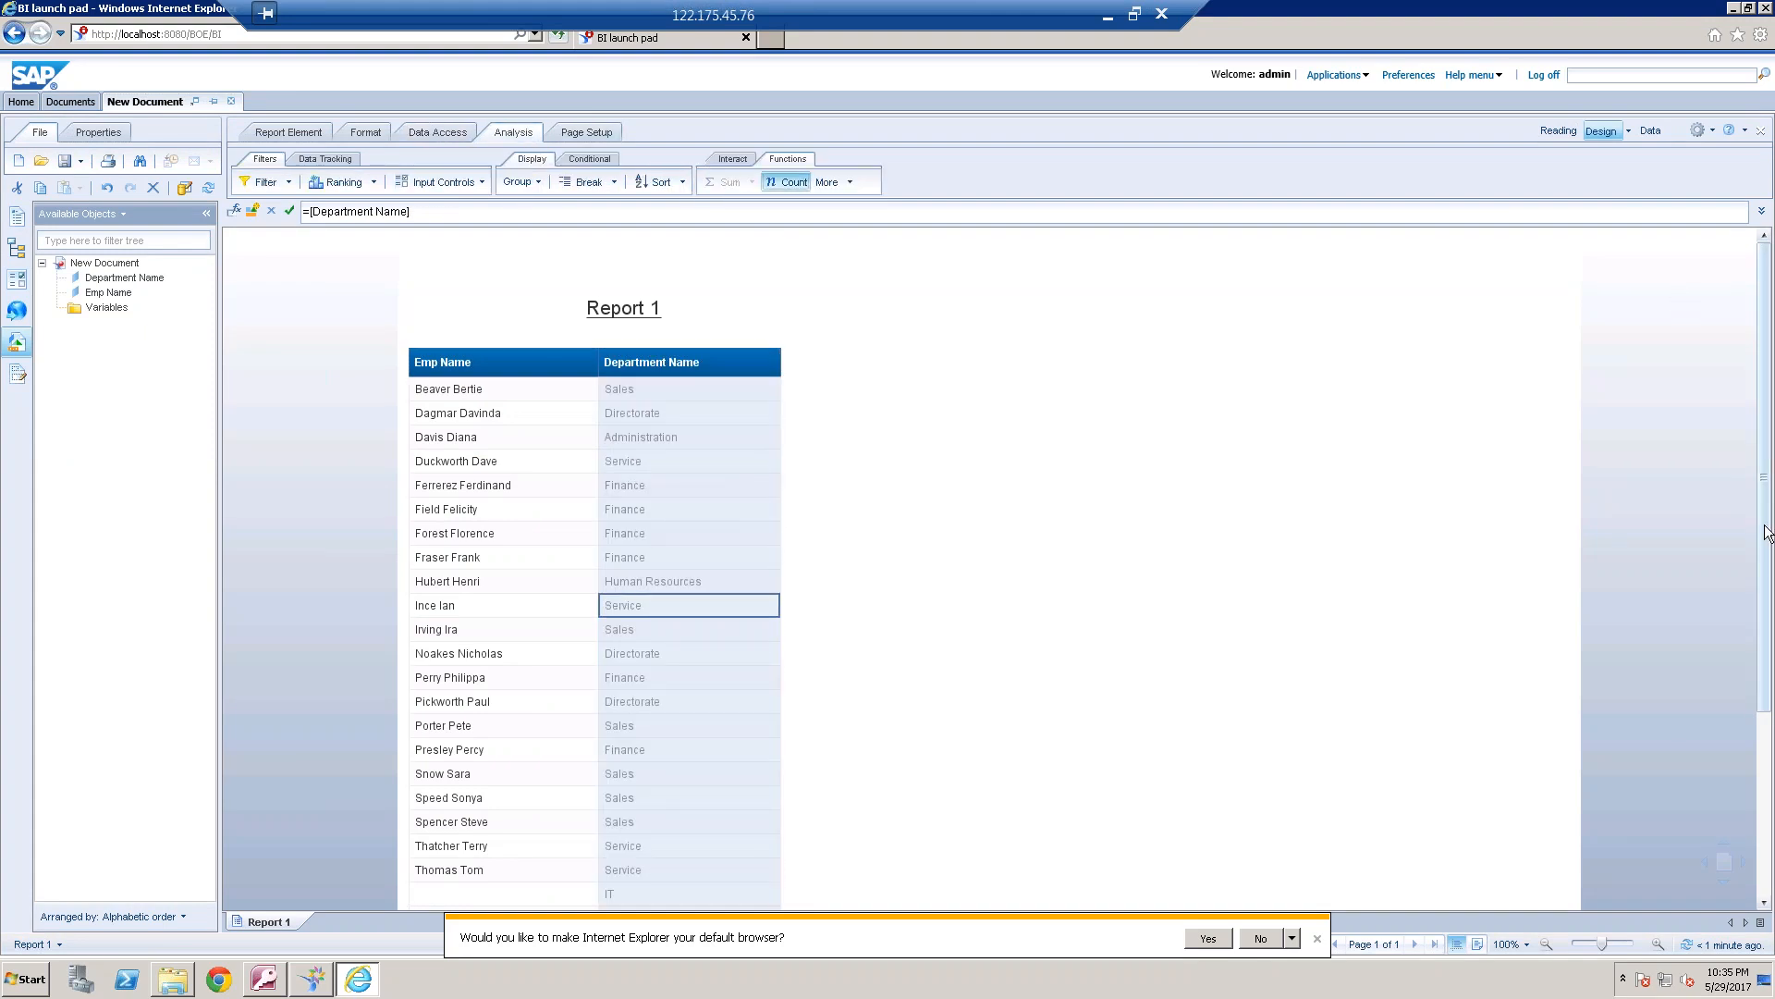
scroll(1766, 531, down, 3)
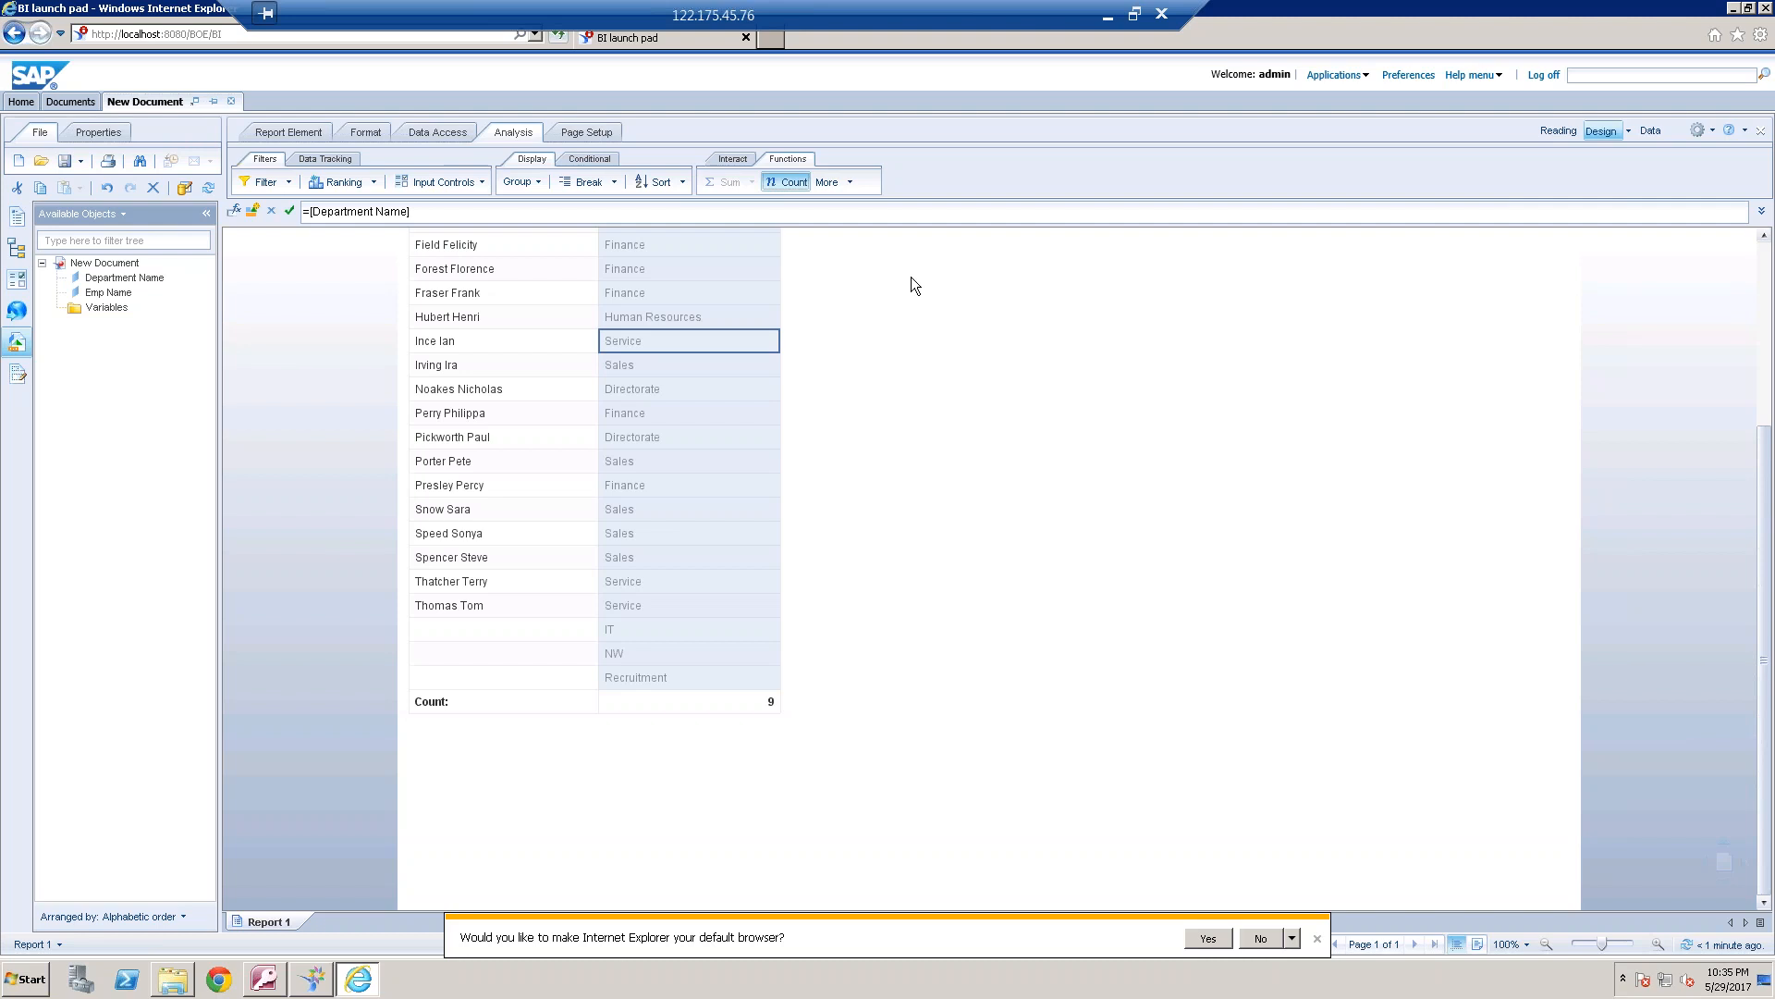
In the universe design tool, try to set the outer join on both sides of the DEPARTMENT–EMPLOYEE join, and discard the edit
click(317, 983)
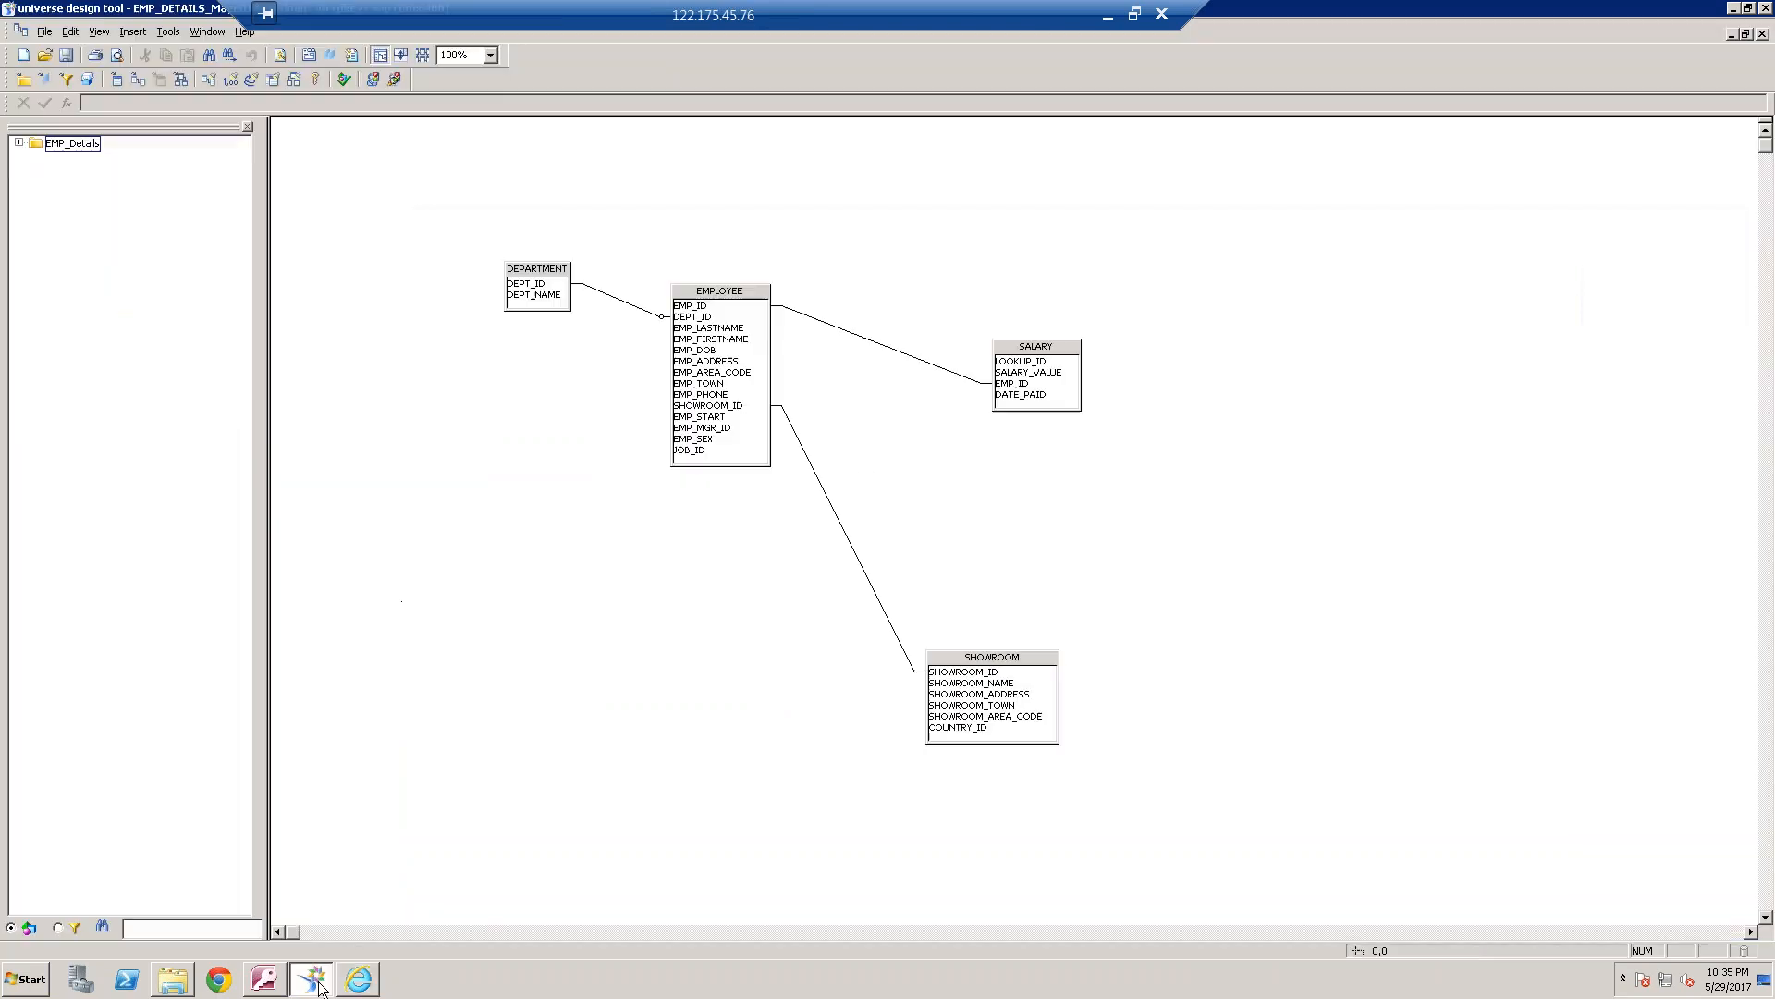
double_click(628, 312)
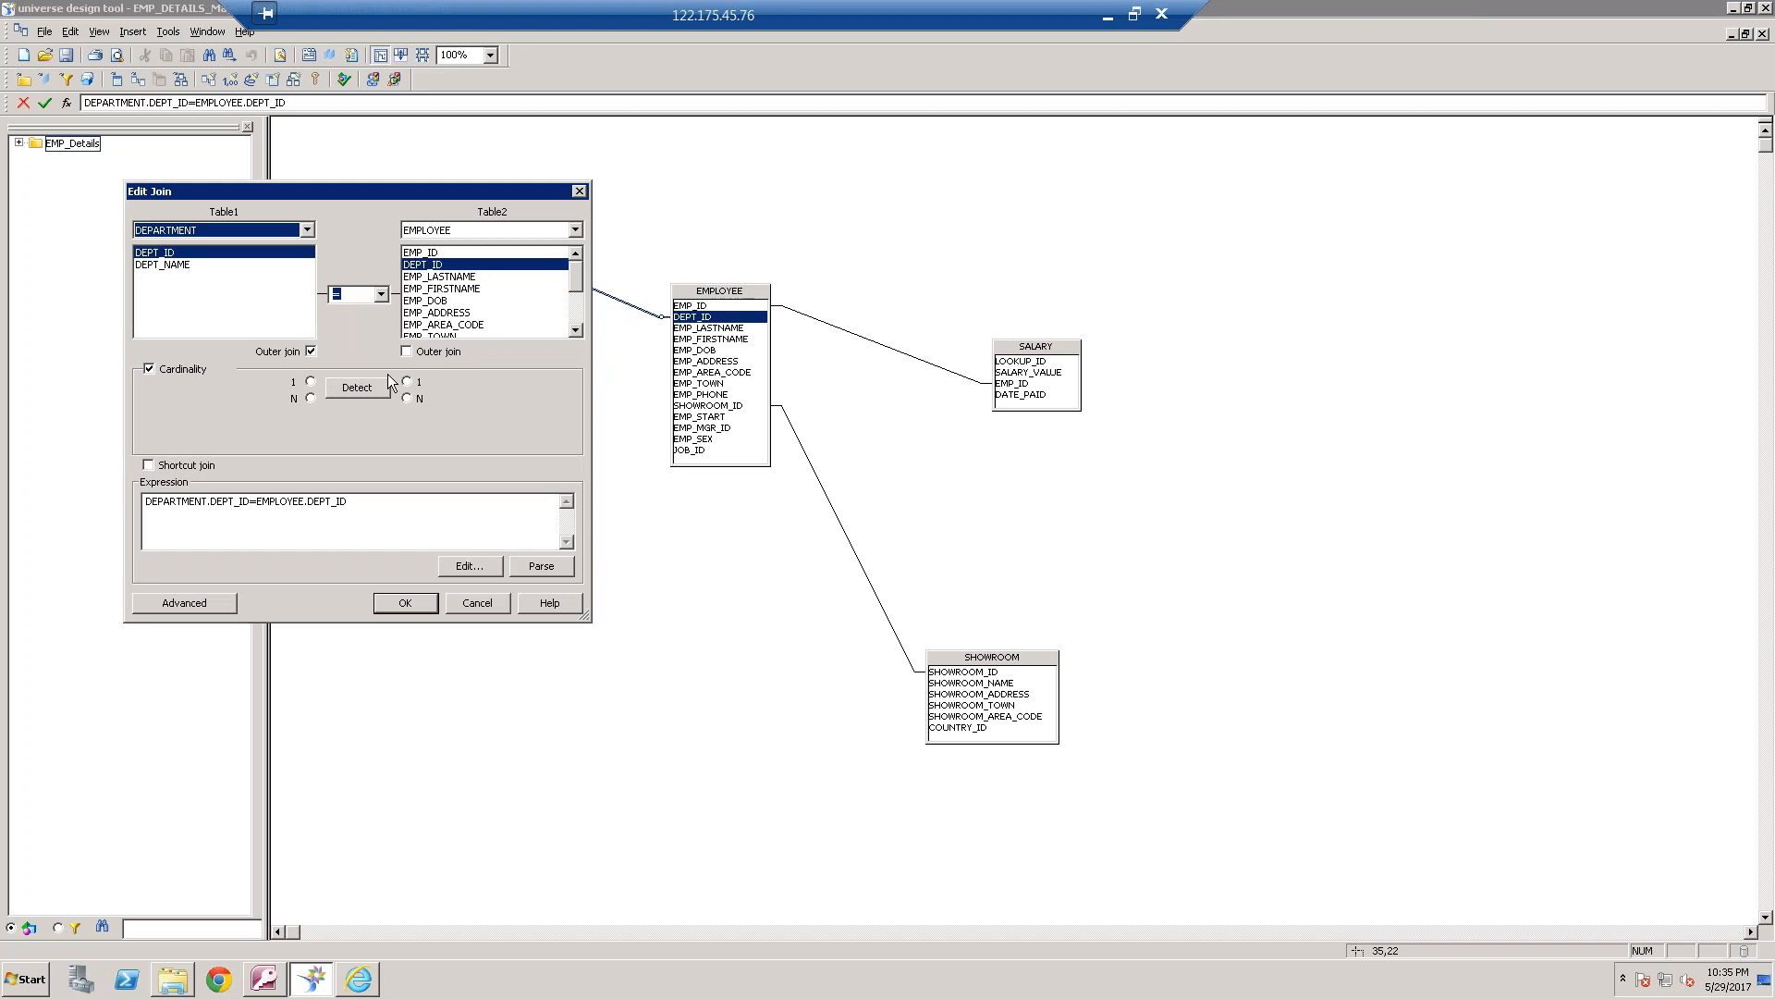
click(406, 351)
click(311, 351)
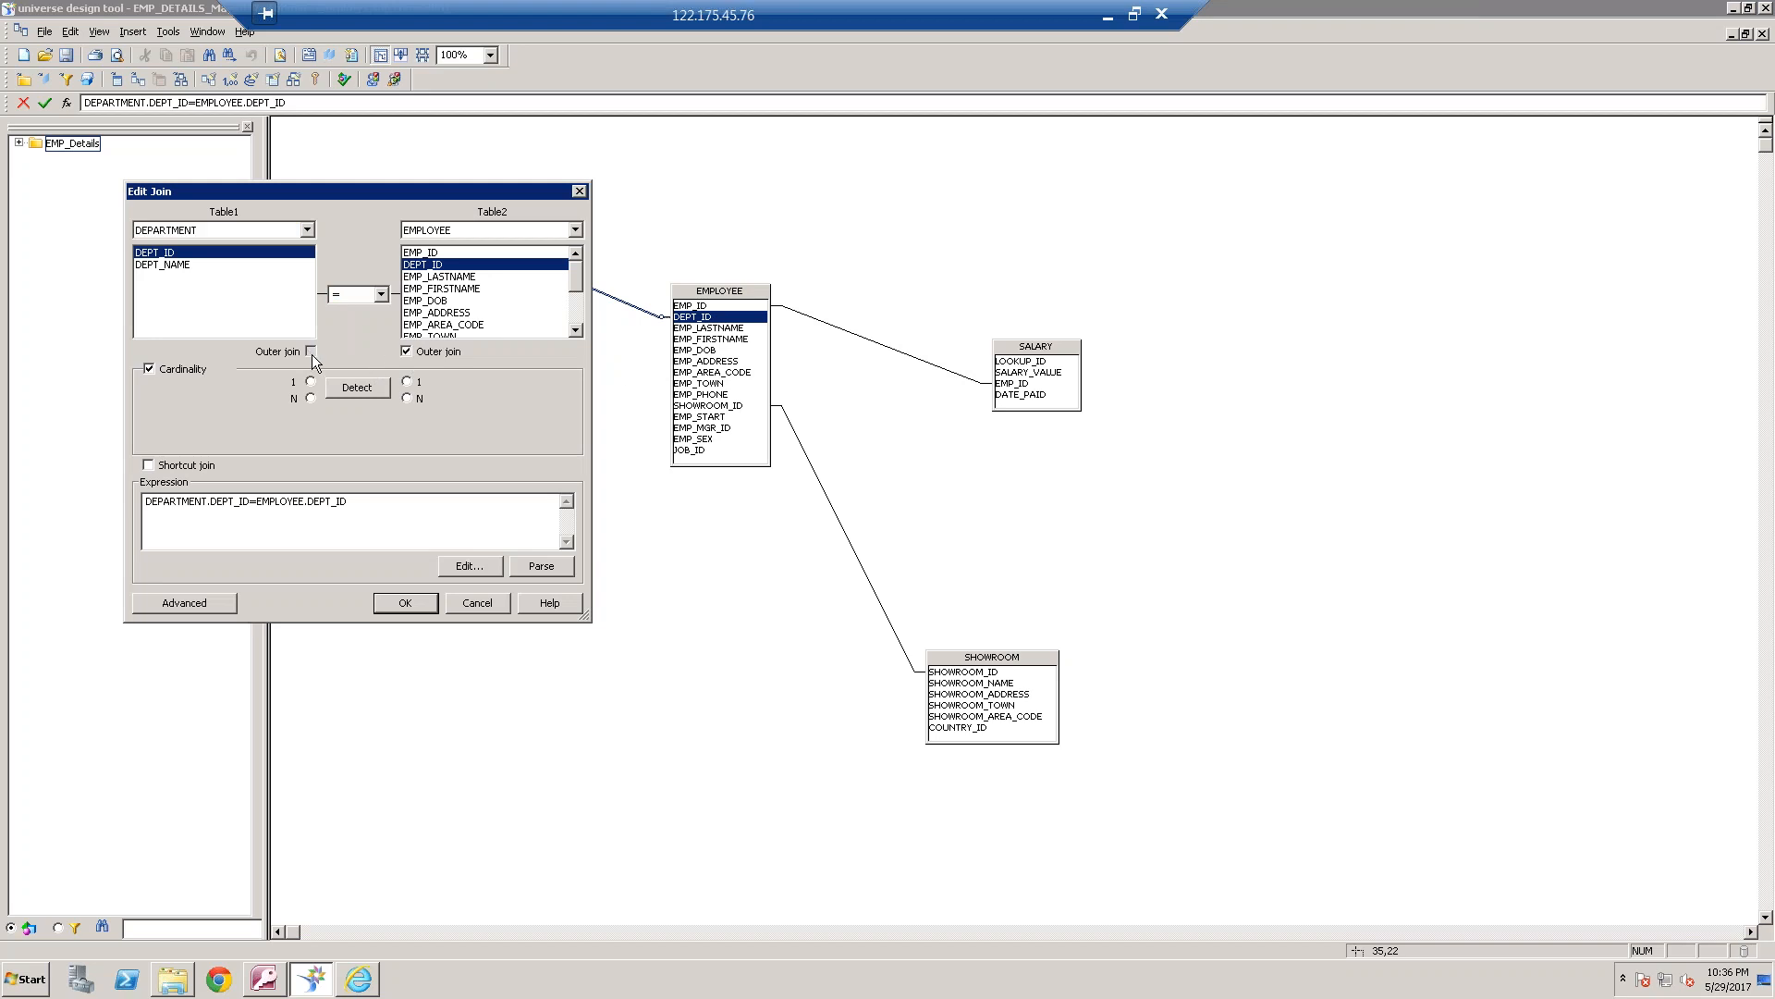
click(411, 354)
click(312, 350)
click(313, 352)
click(485, 608)
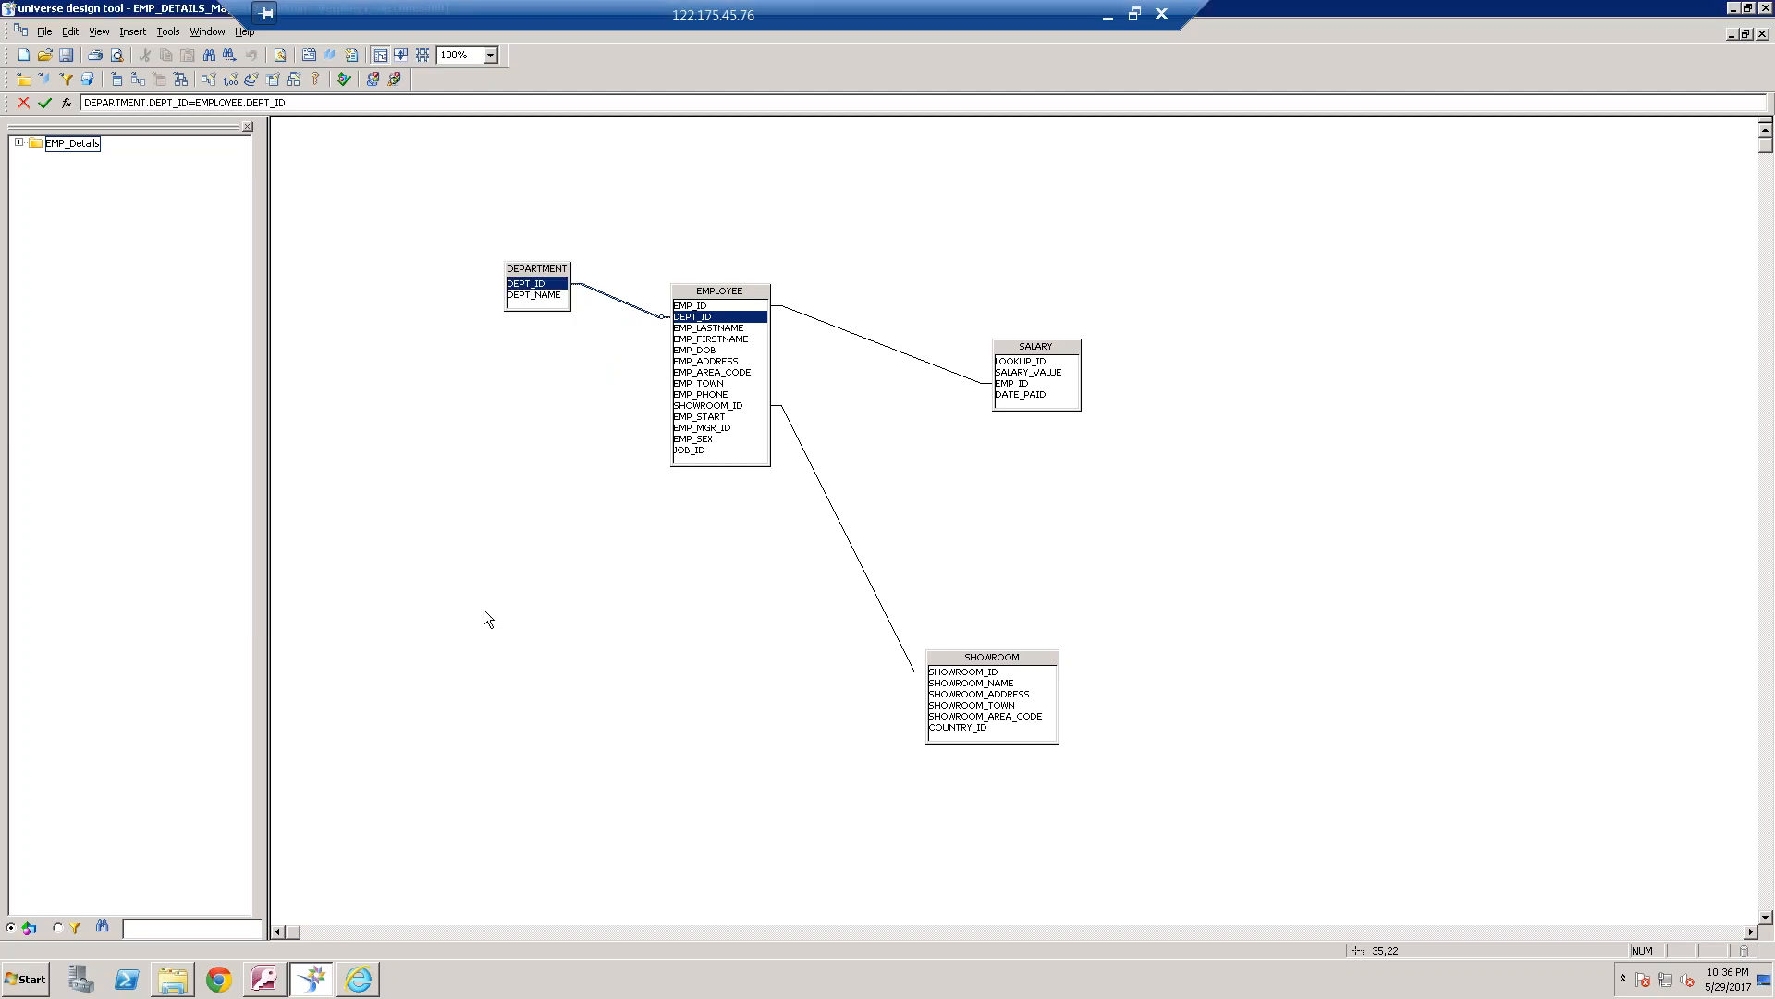
Set the ANSI92 universe parameter to Yes, replace the stored value, and accept the universe parameters
click(45, 30)
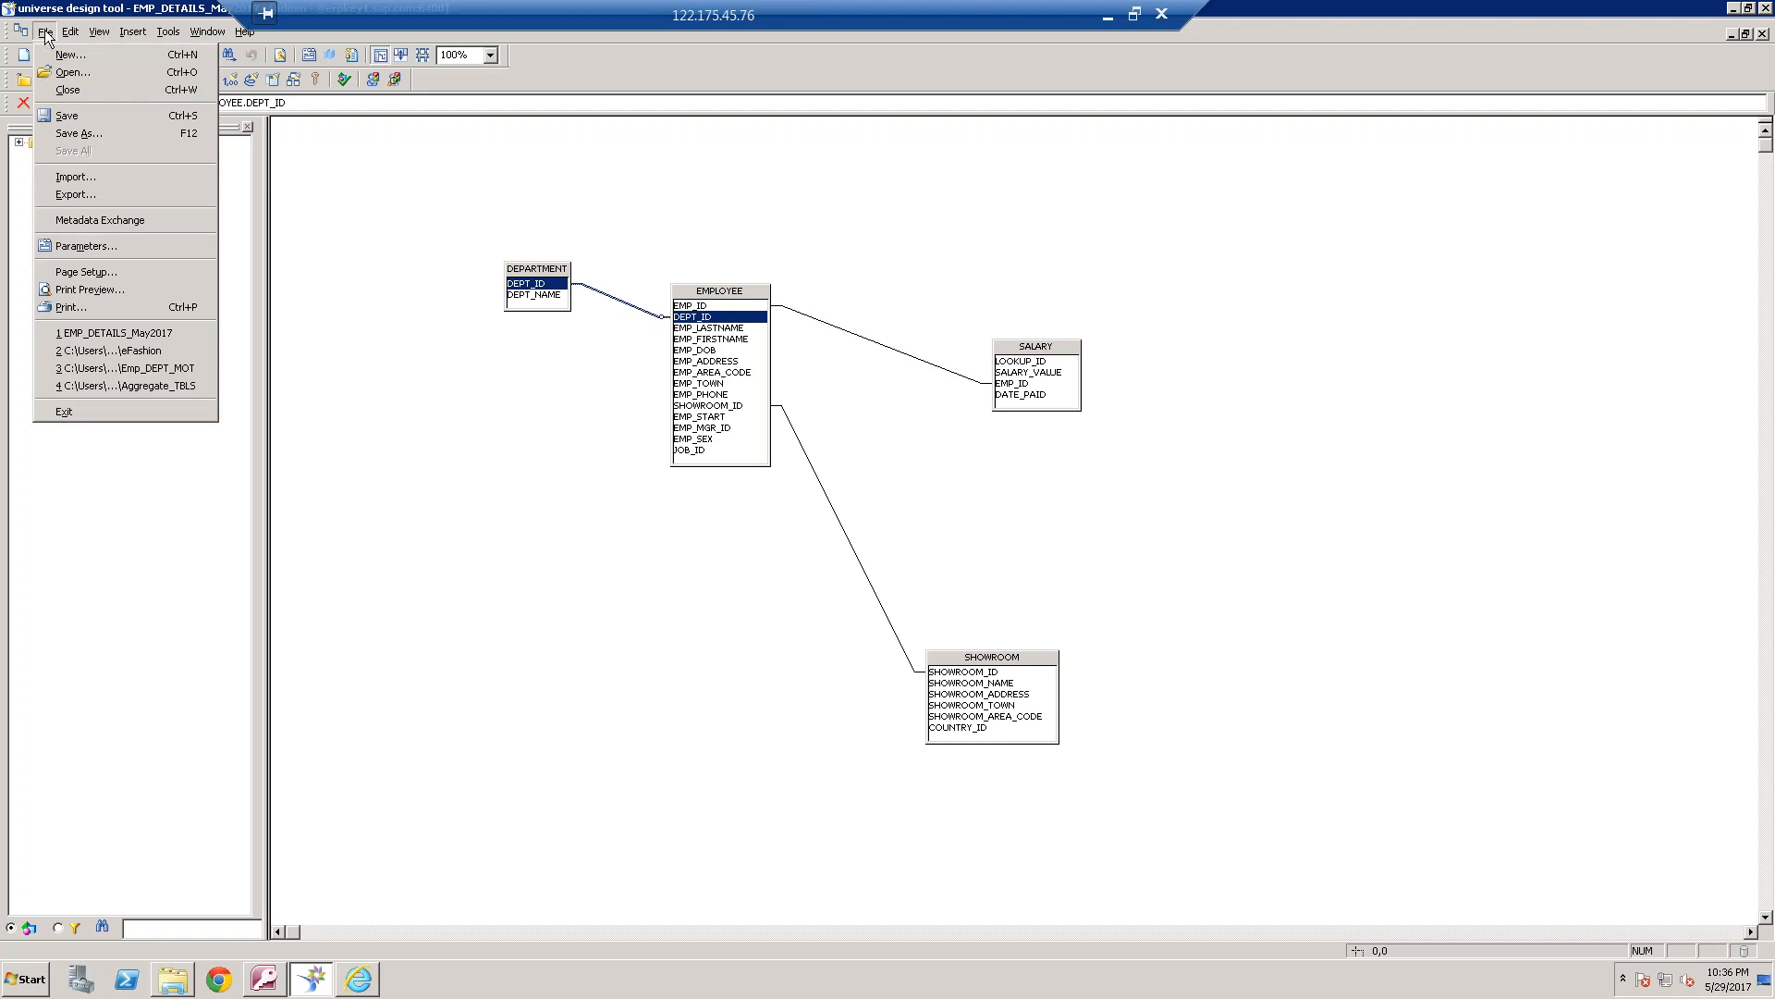
click(106, 246)
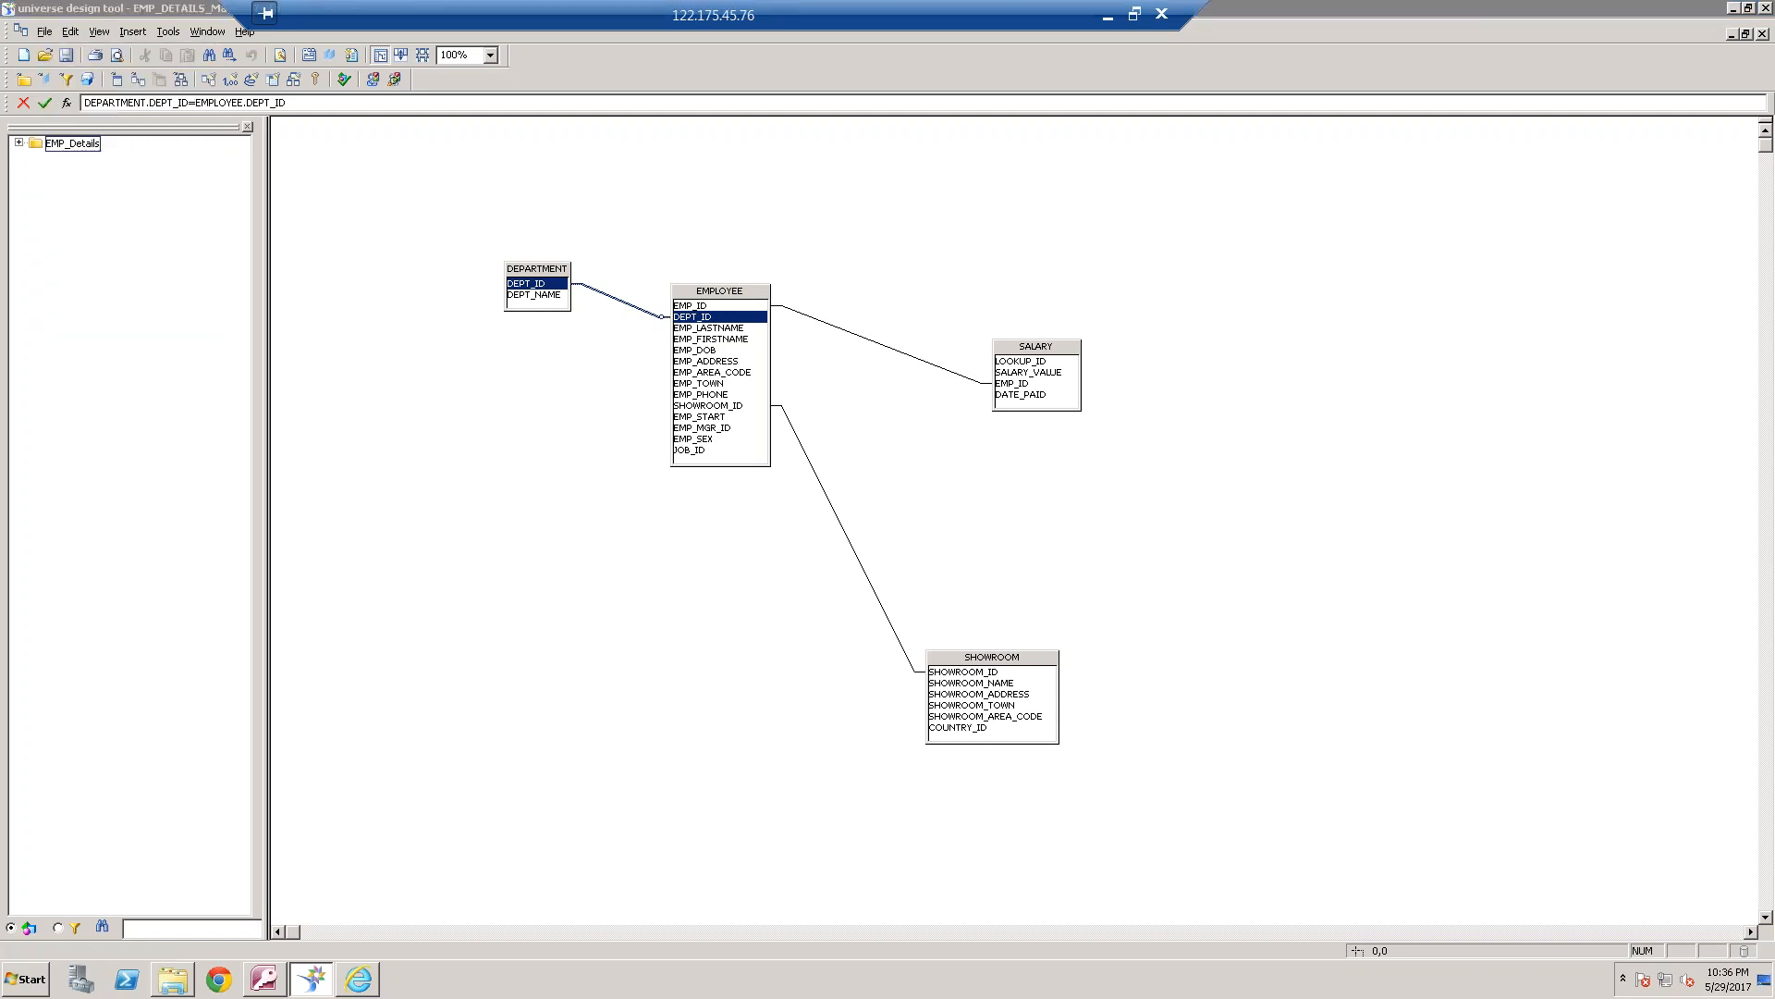
click(739, 218)
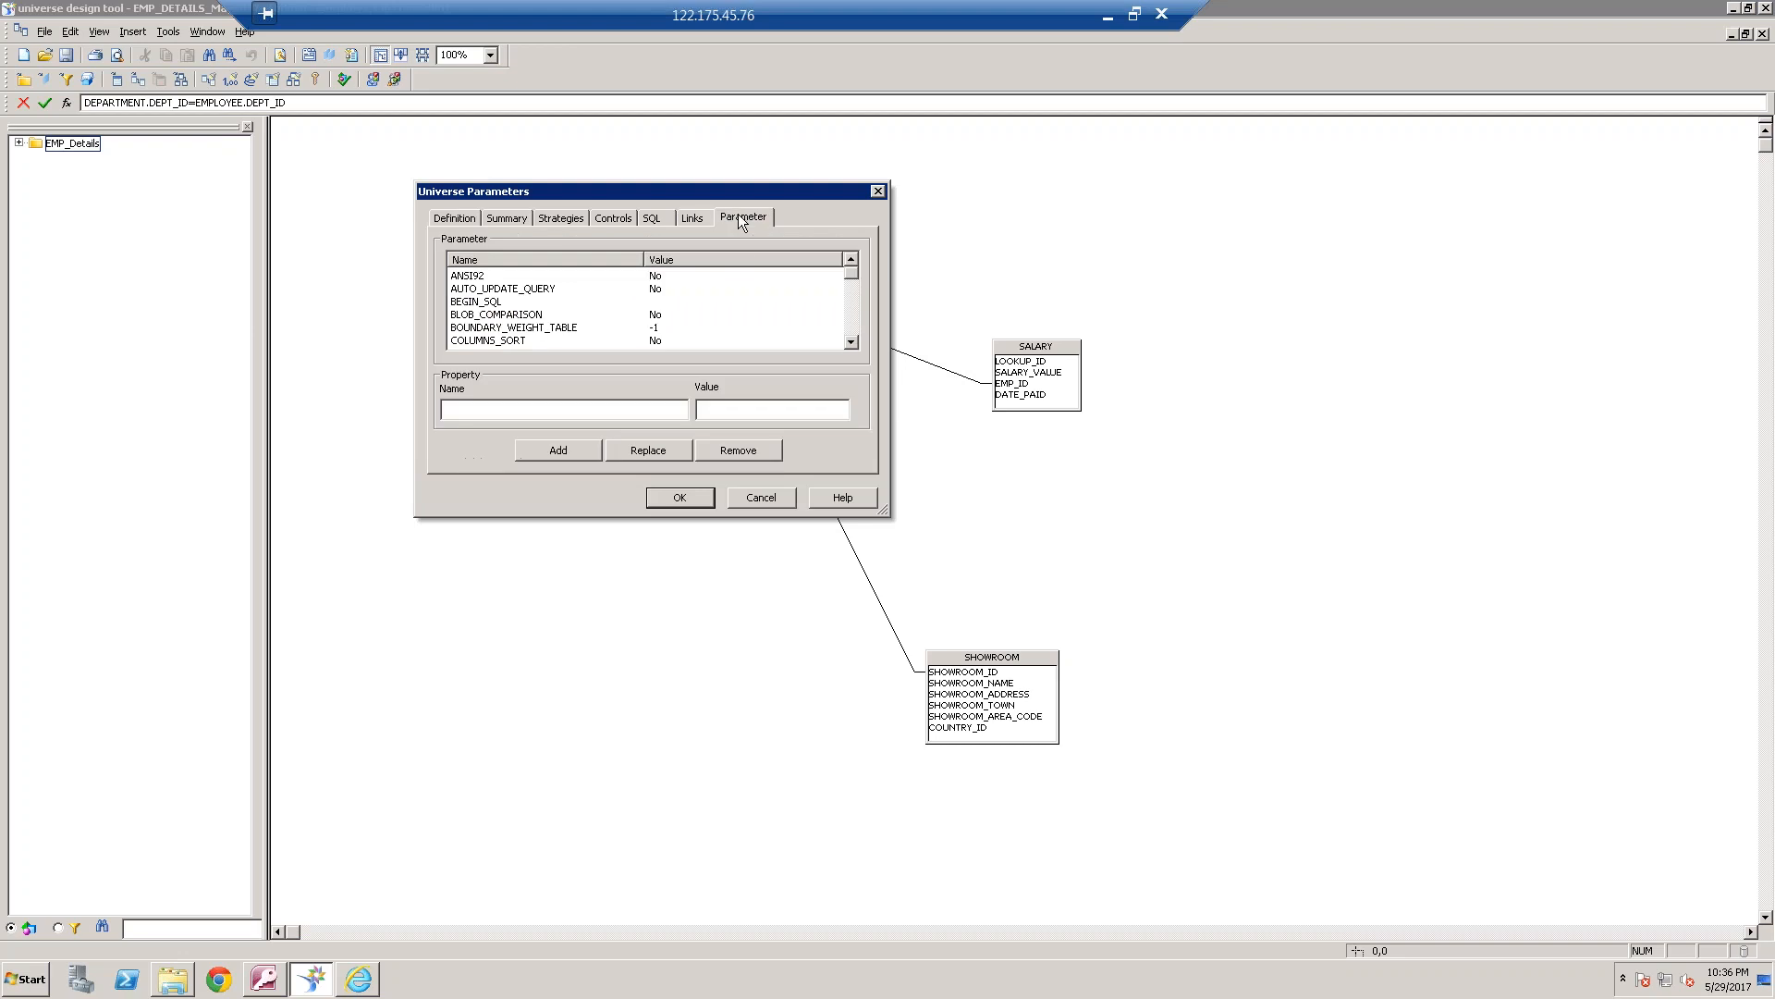
click(495, 277)
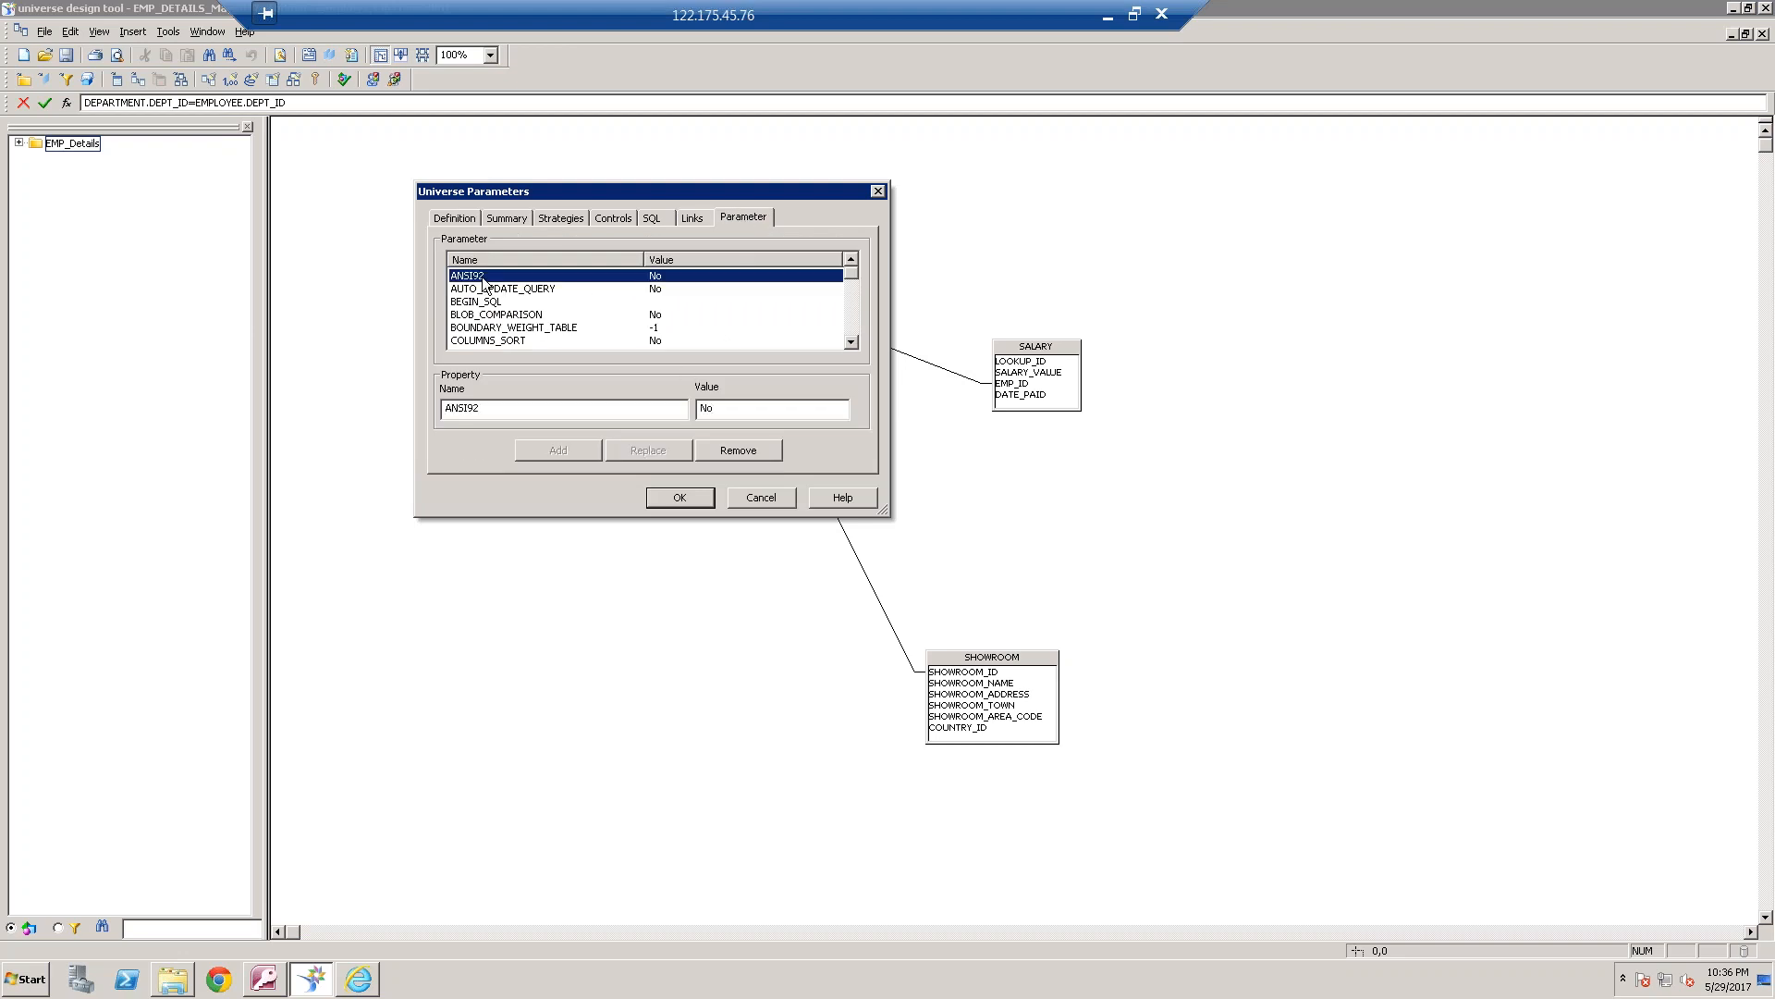
double_click(754, 409)
text(Yes)
click(677, 452)
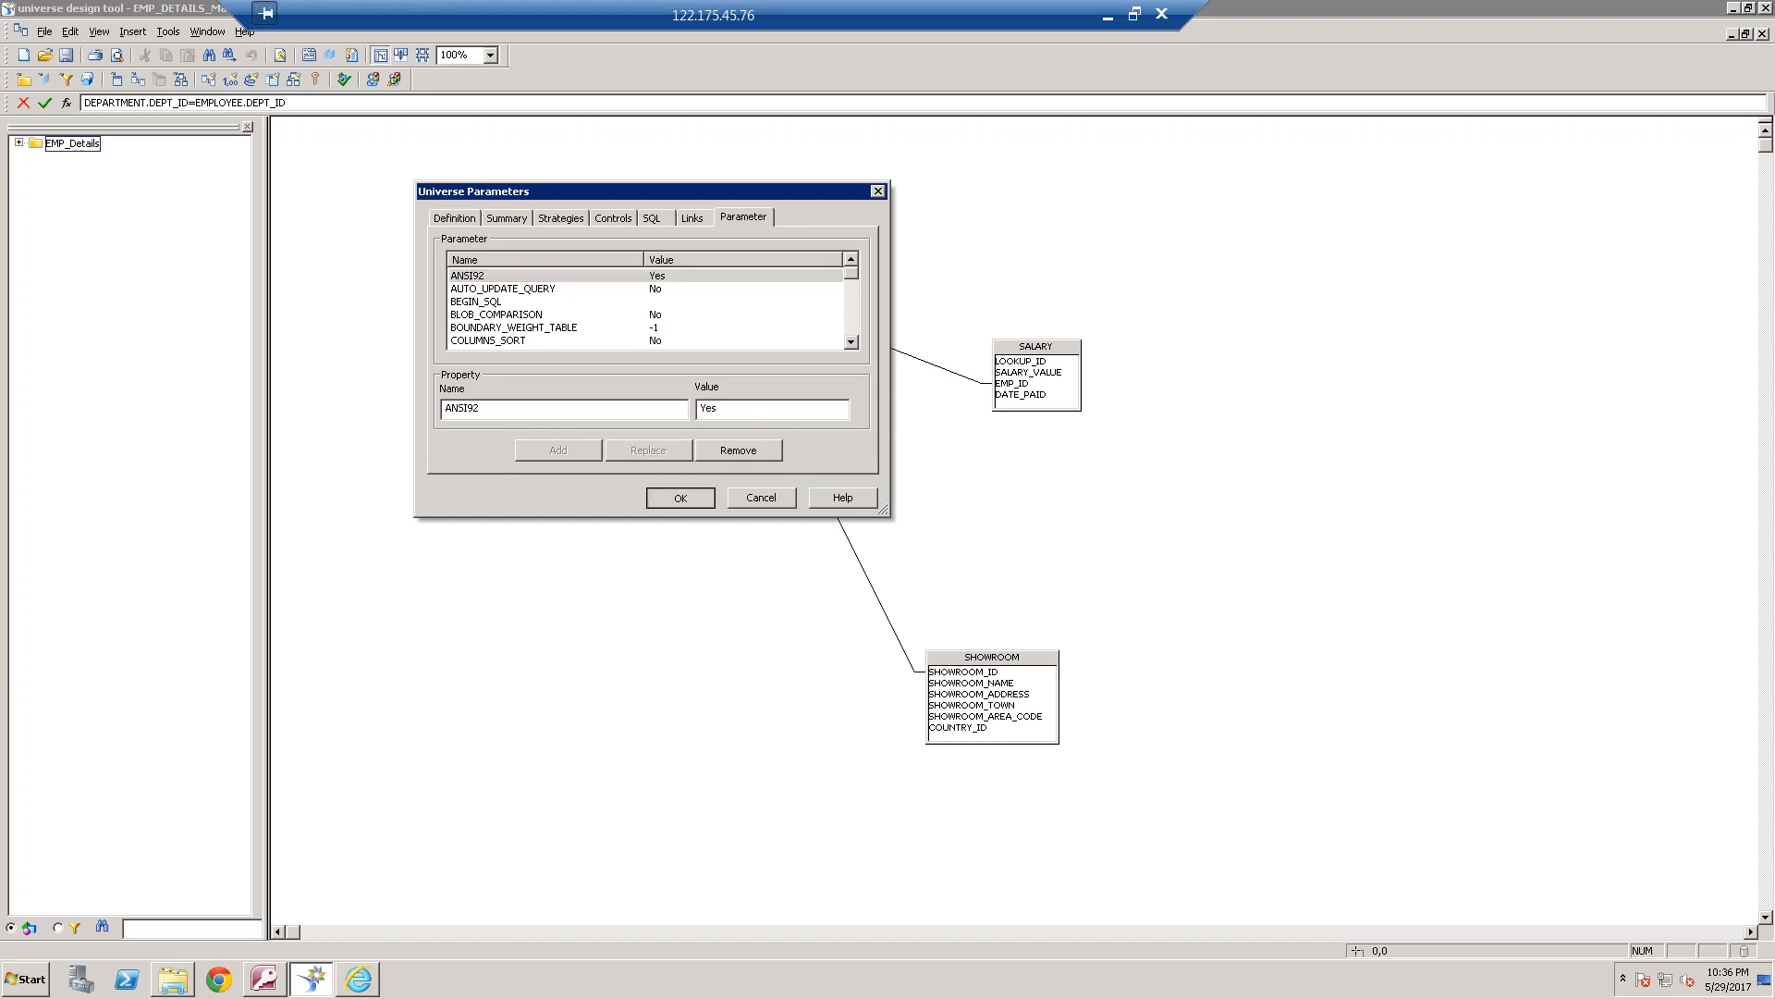
click(679, 497)
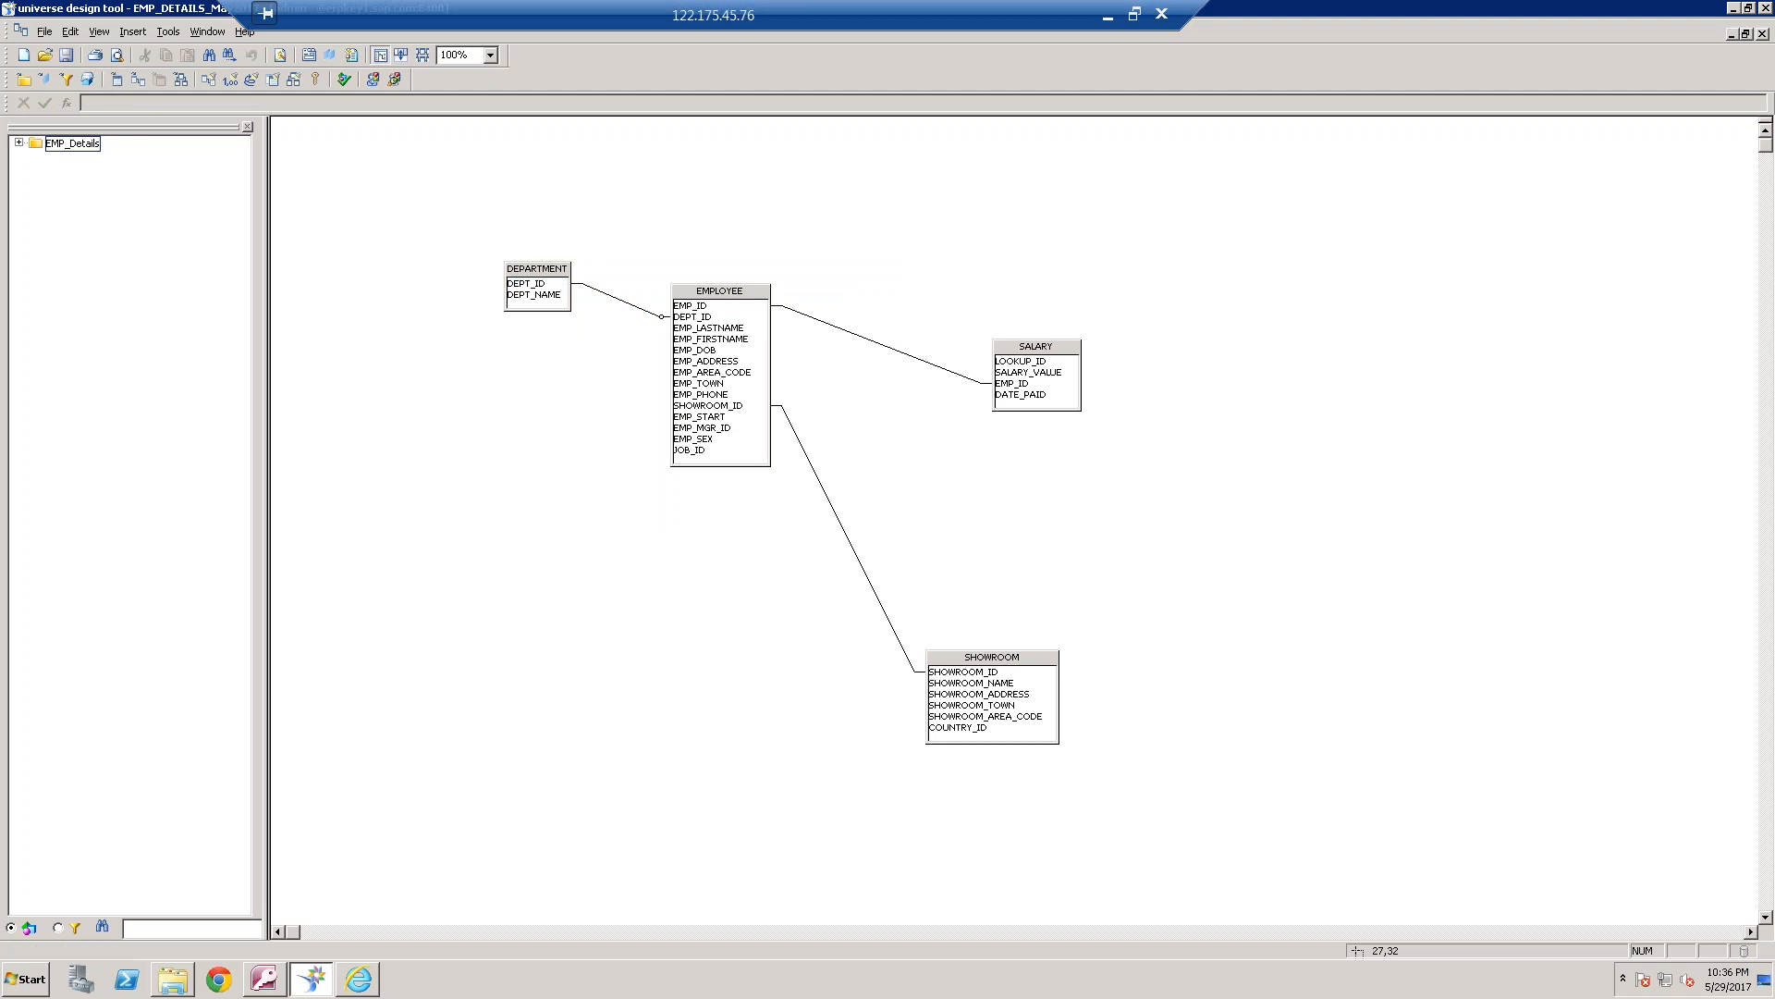
Try enabling the EMPLOYEE side's outer join alongside the DEPARTMENT side in their join, and discard the edit
double_click(615, 303)
click(408, 351)
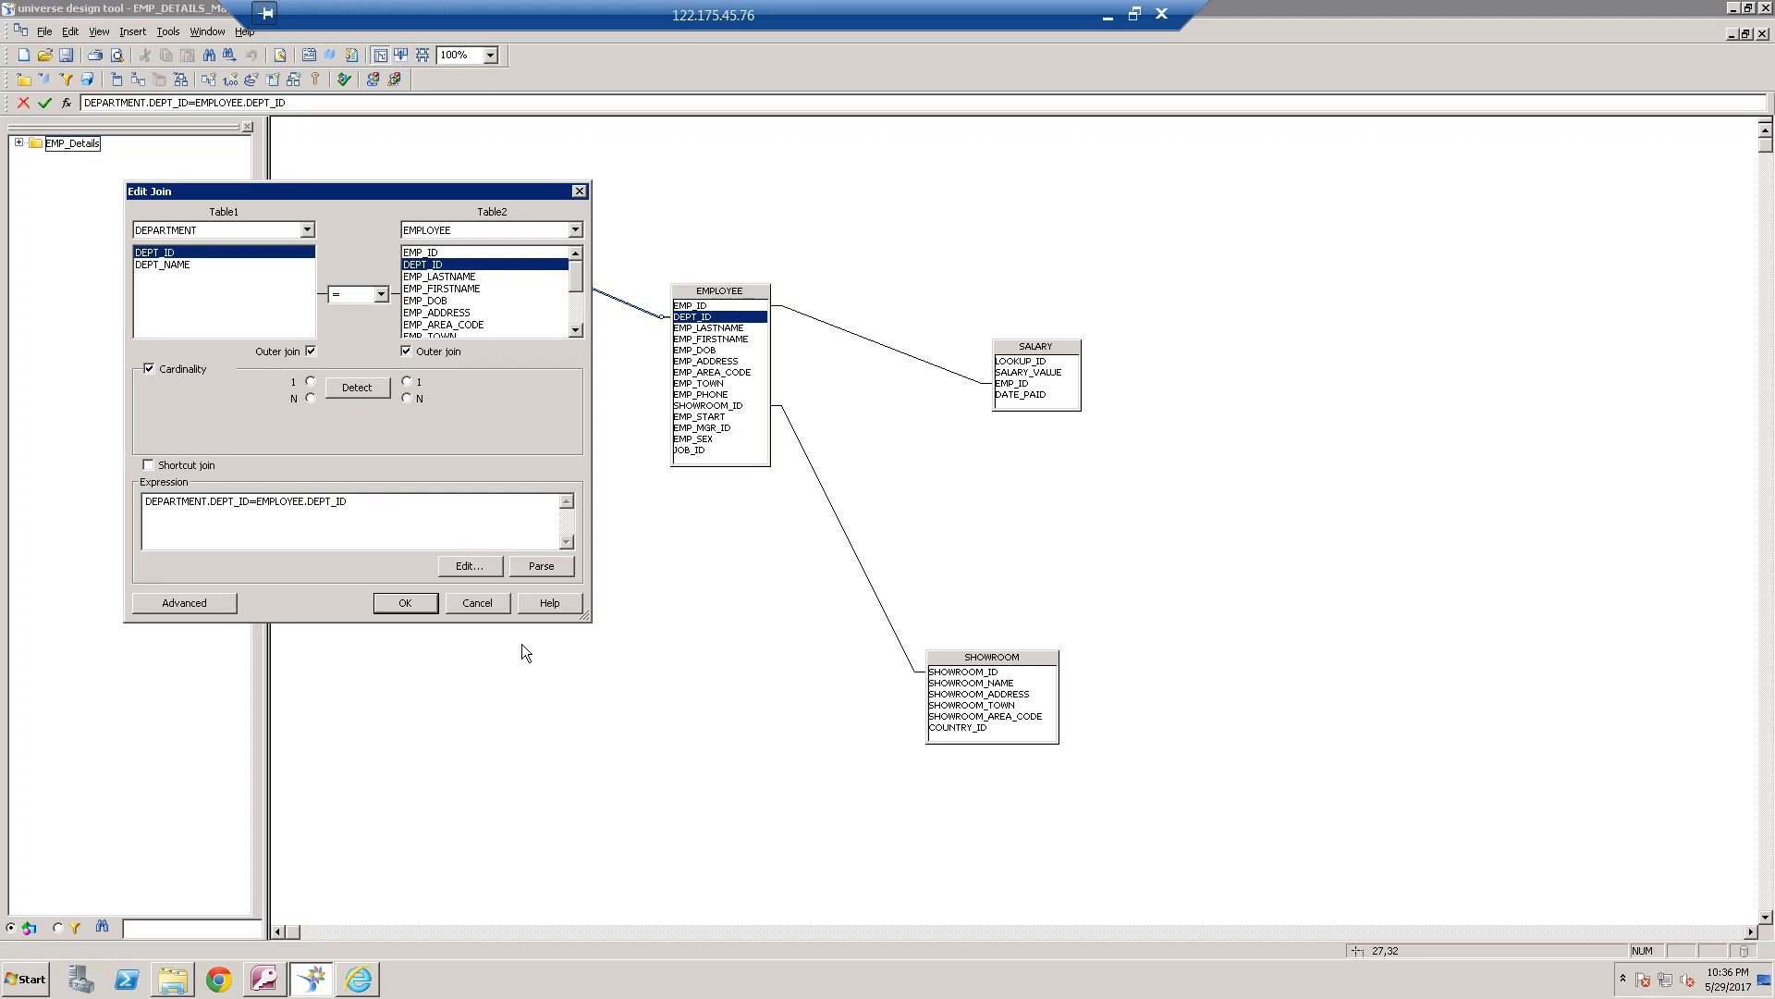
click(486, 607)
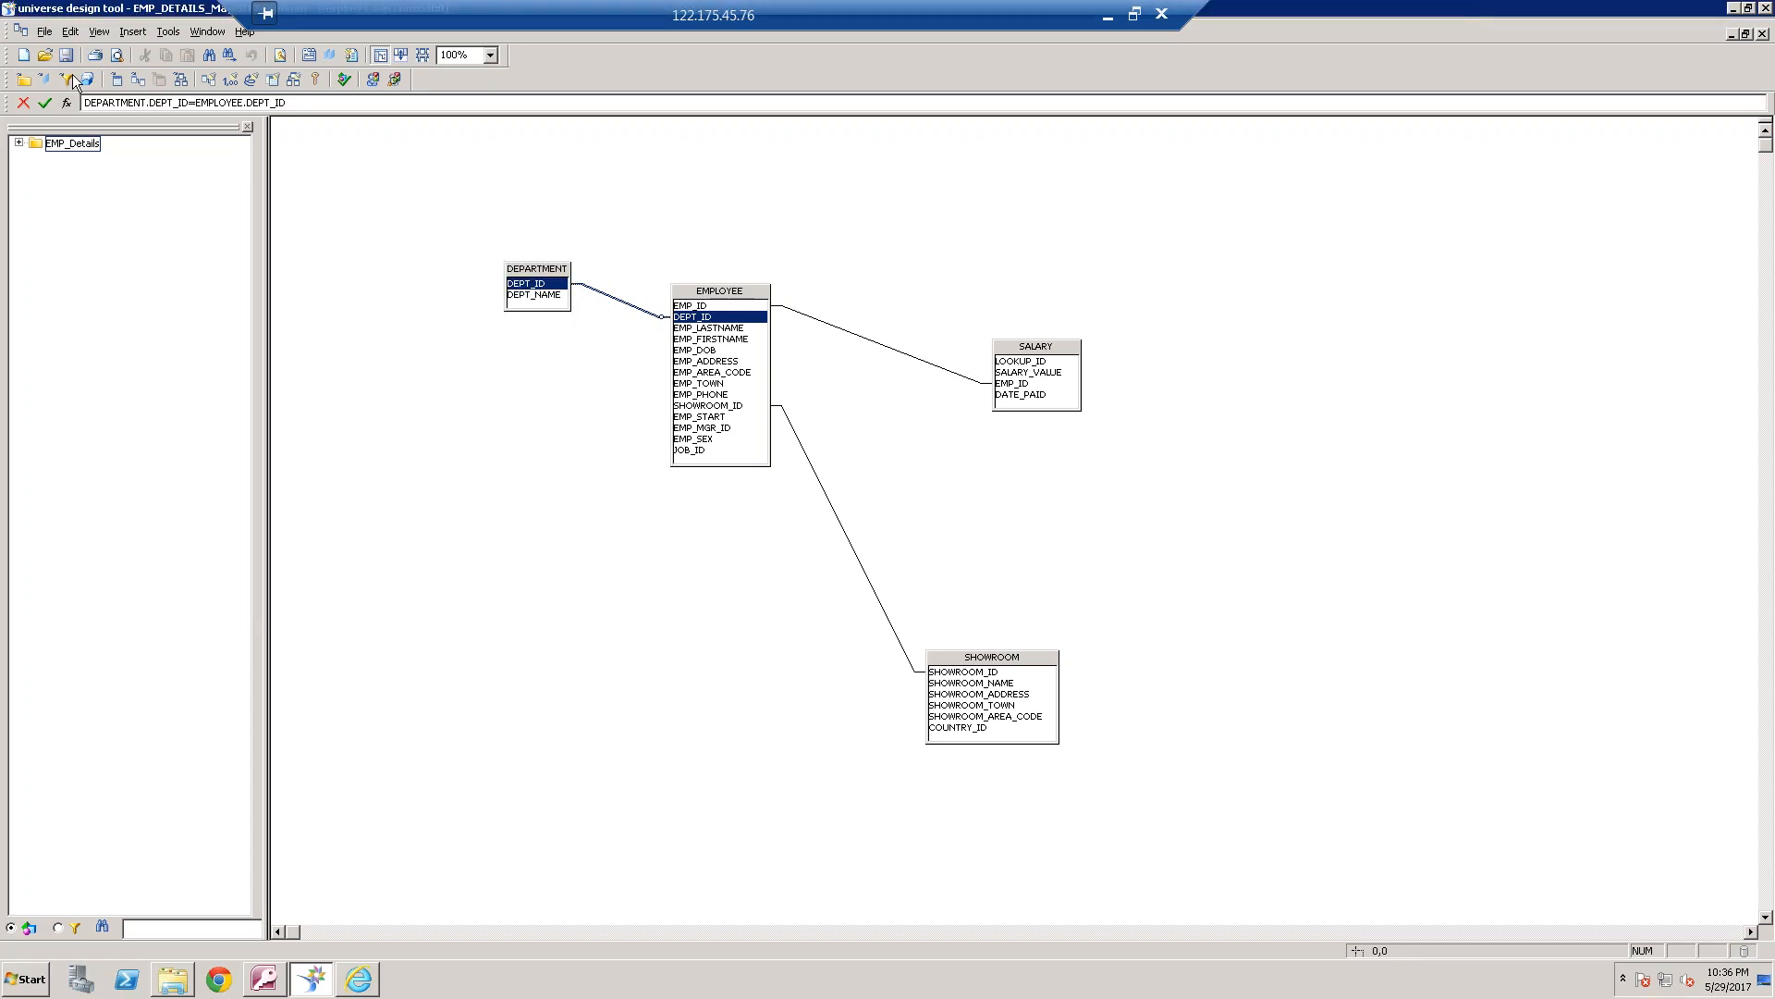
Set the ANSI92 universe parameter back to No, and accept the universe parameters
click(45, 32)
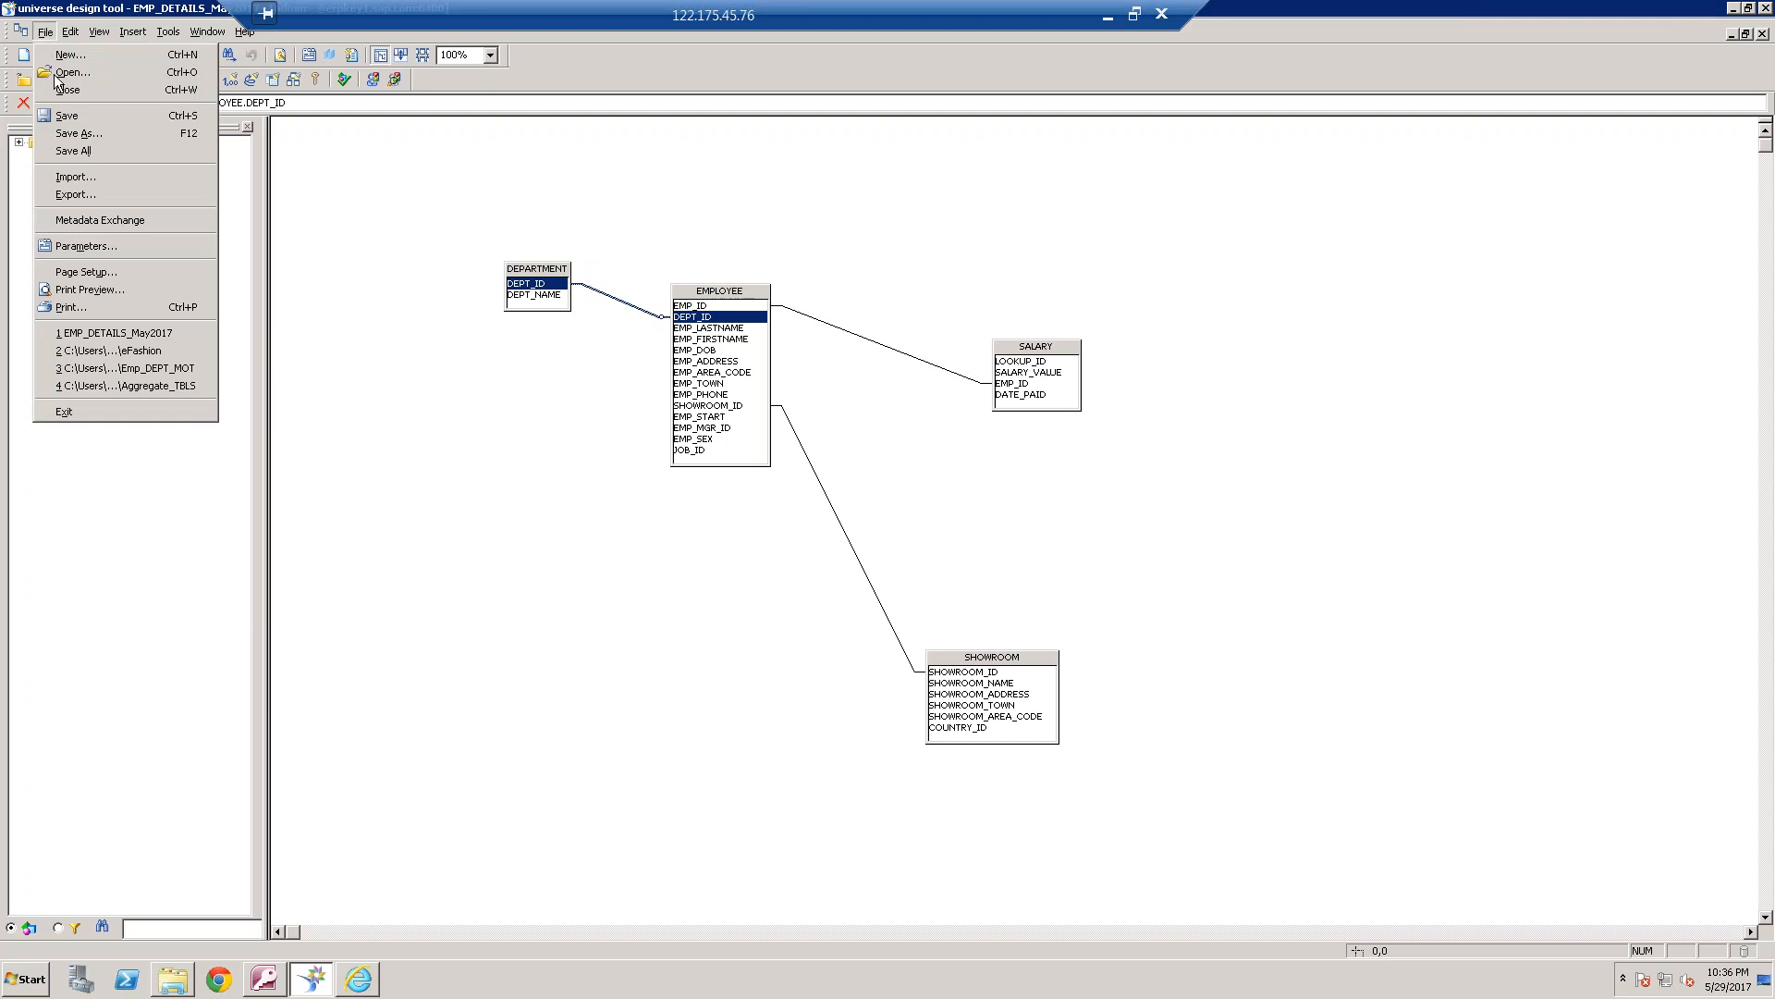
click(103, 244)
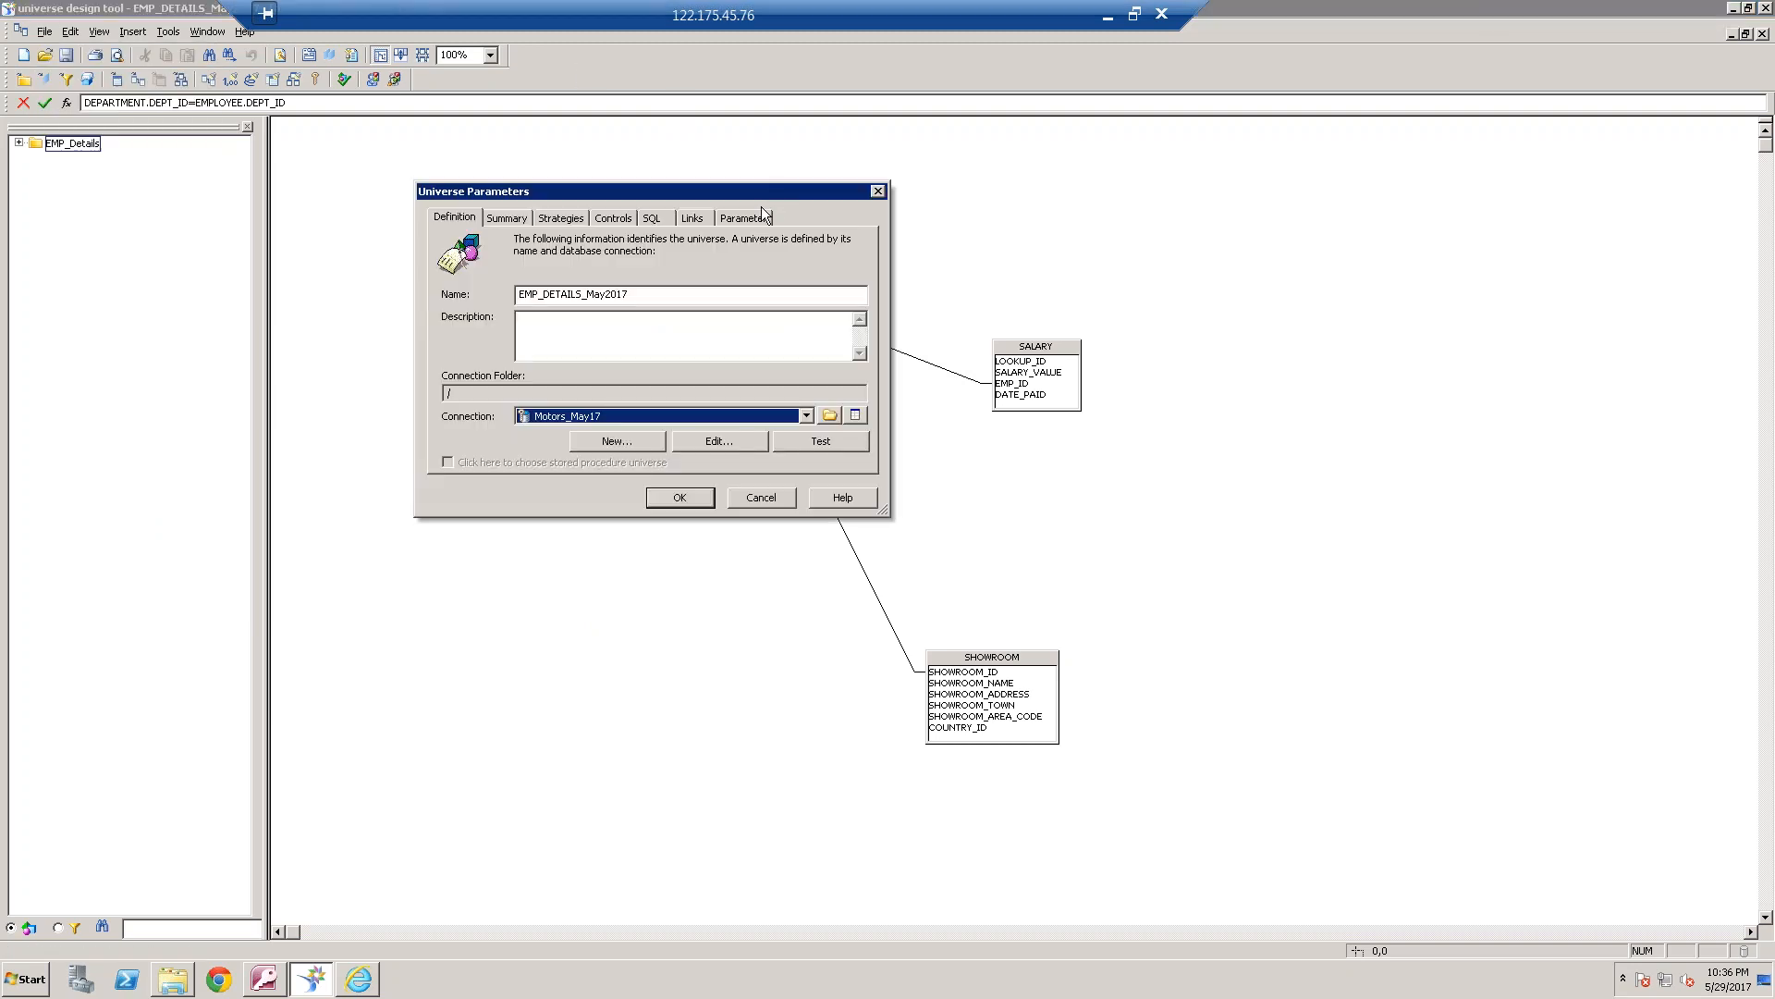
click(754, 216)
click(480, 281)
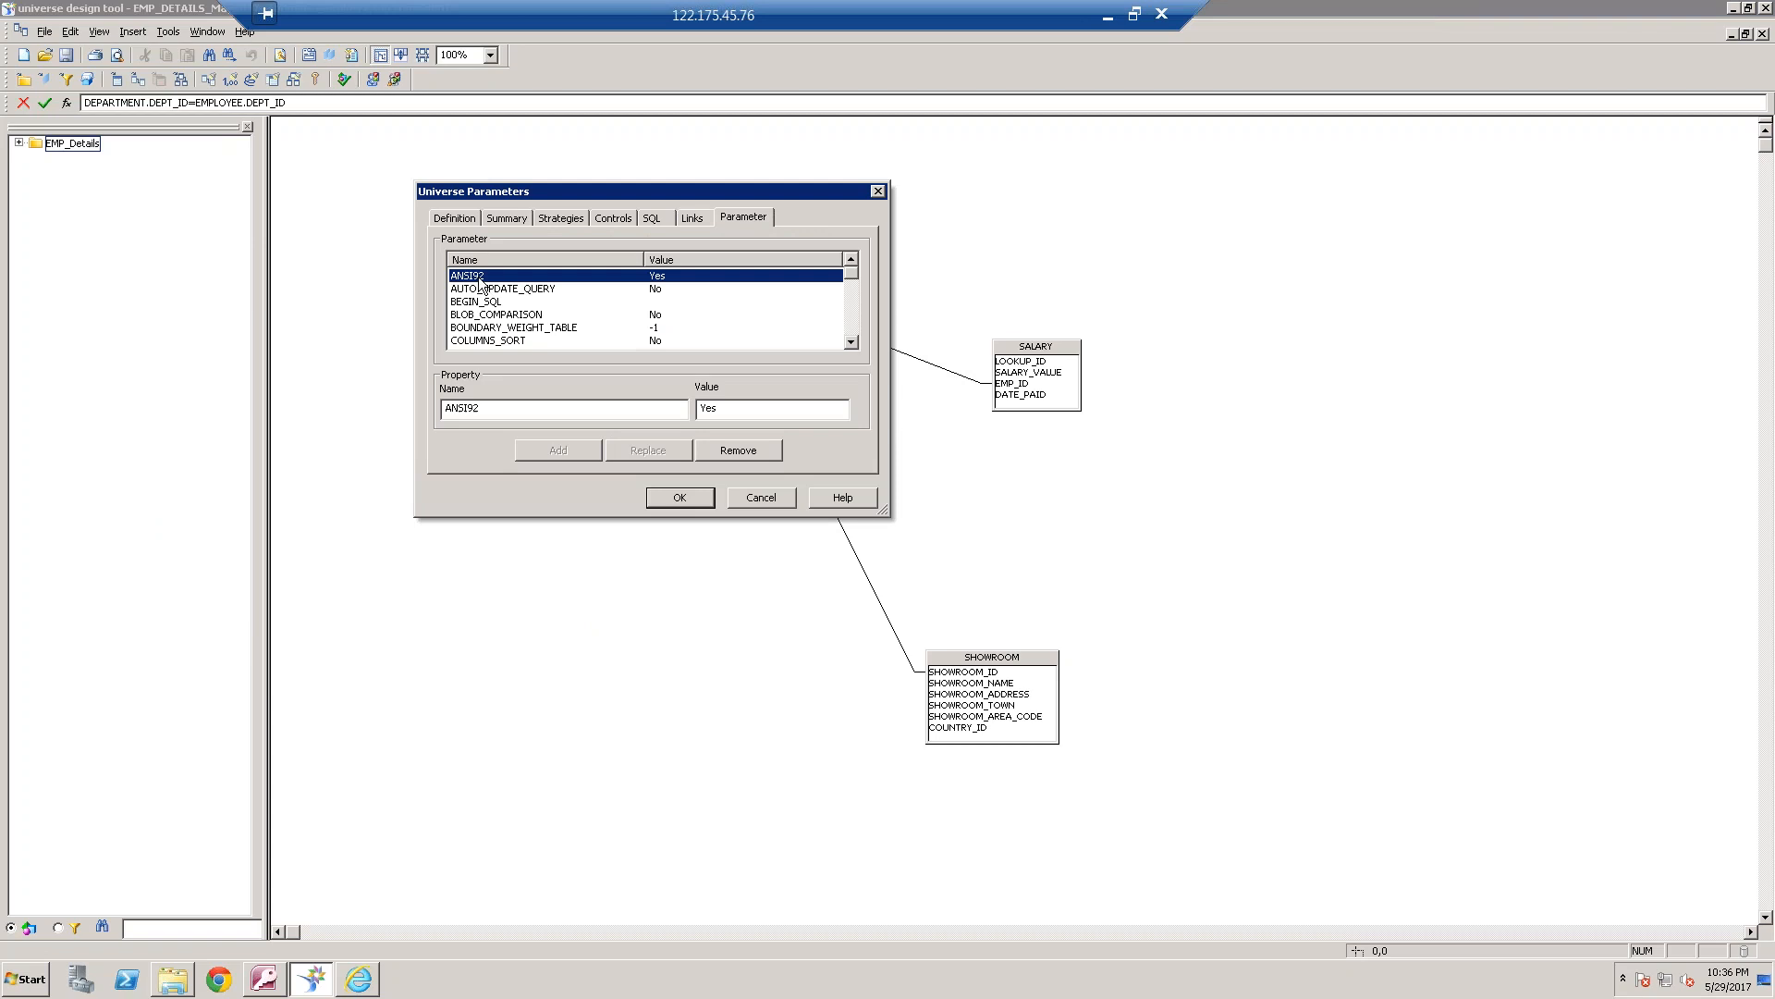
double_click(743, 410)
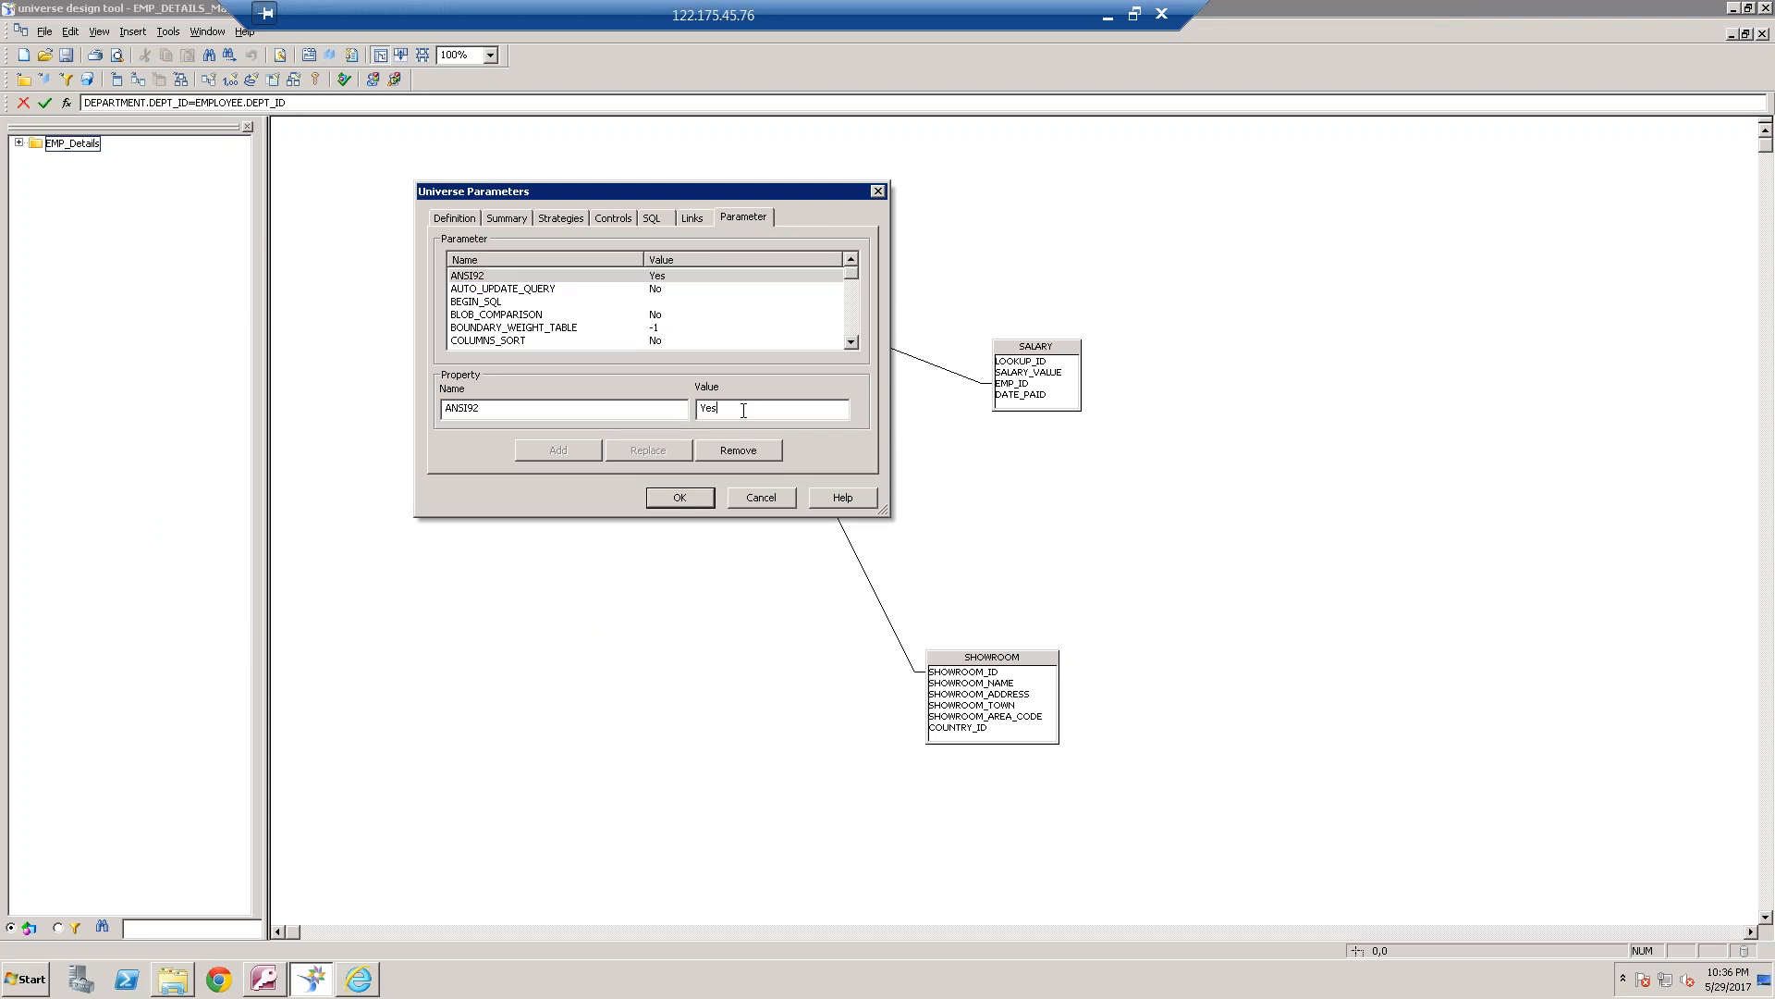
text(B)
key(BackSpace)
text(No)
click(649, 450)
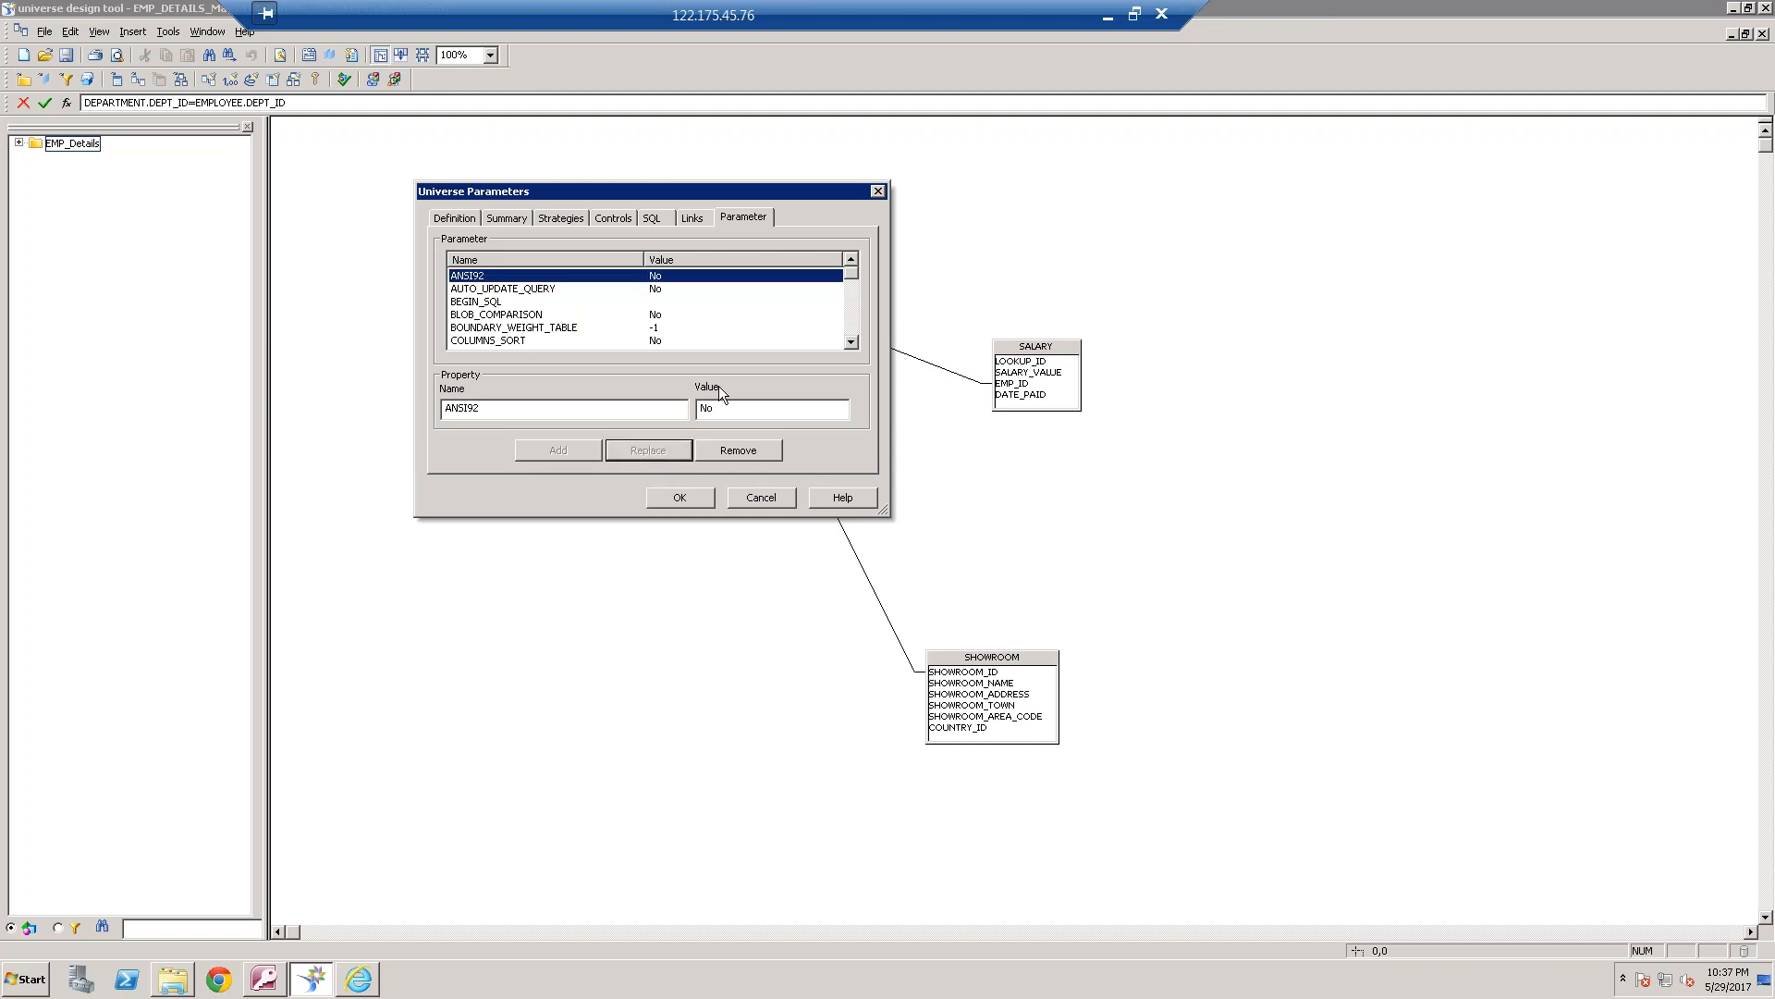
click(687, 496)
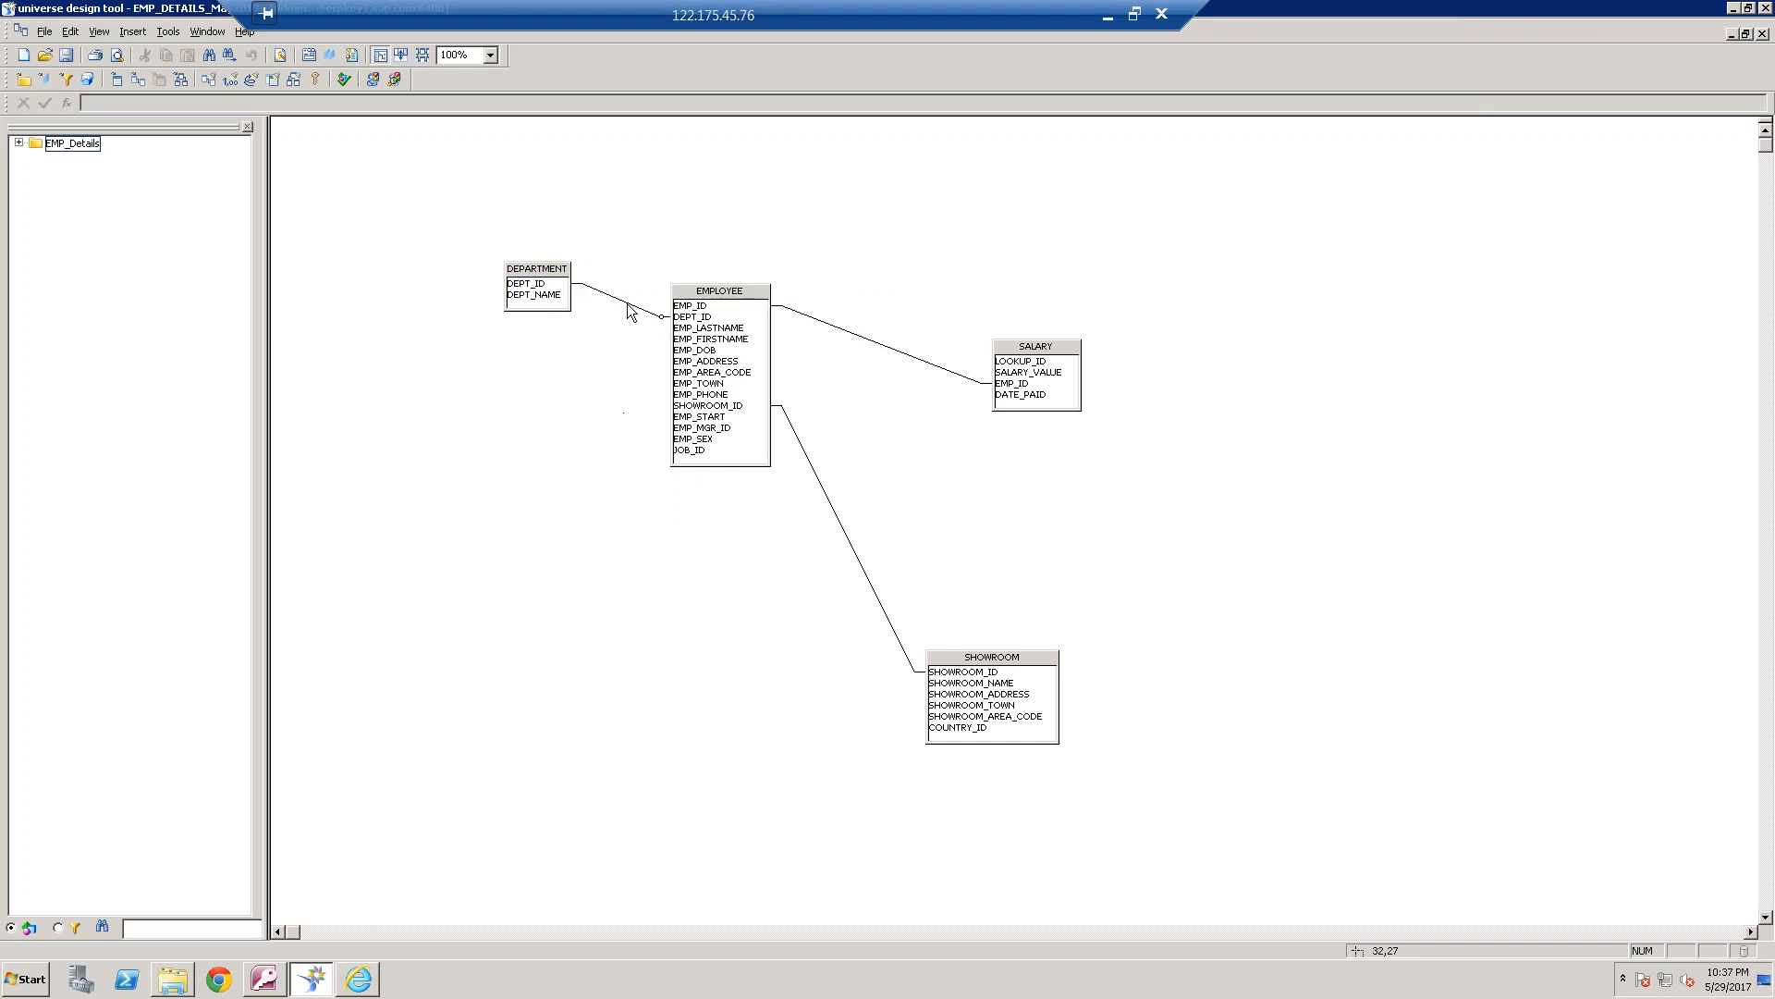
Remove the outer join on the DEPARTMENT side of the DEPARTMENT–EMPLOYEE join, making it a plain equi-join
double_click(625, 303)
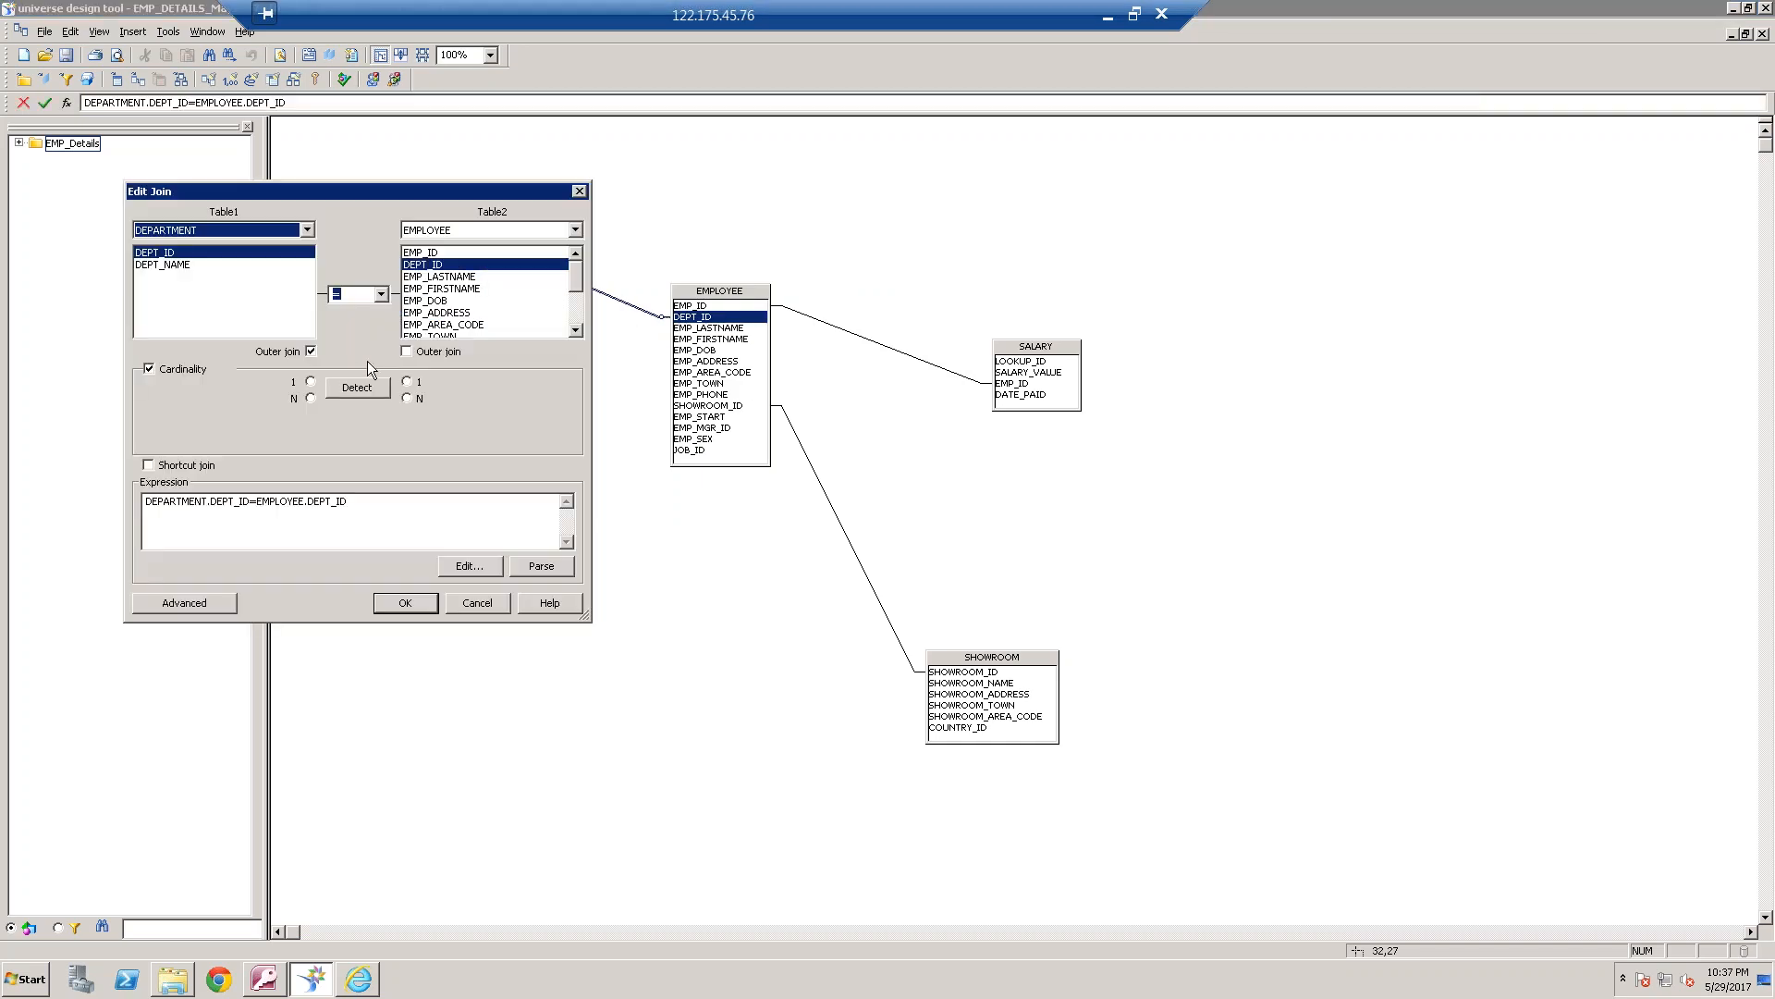
click(312, 351)
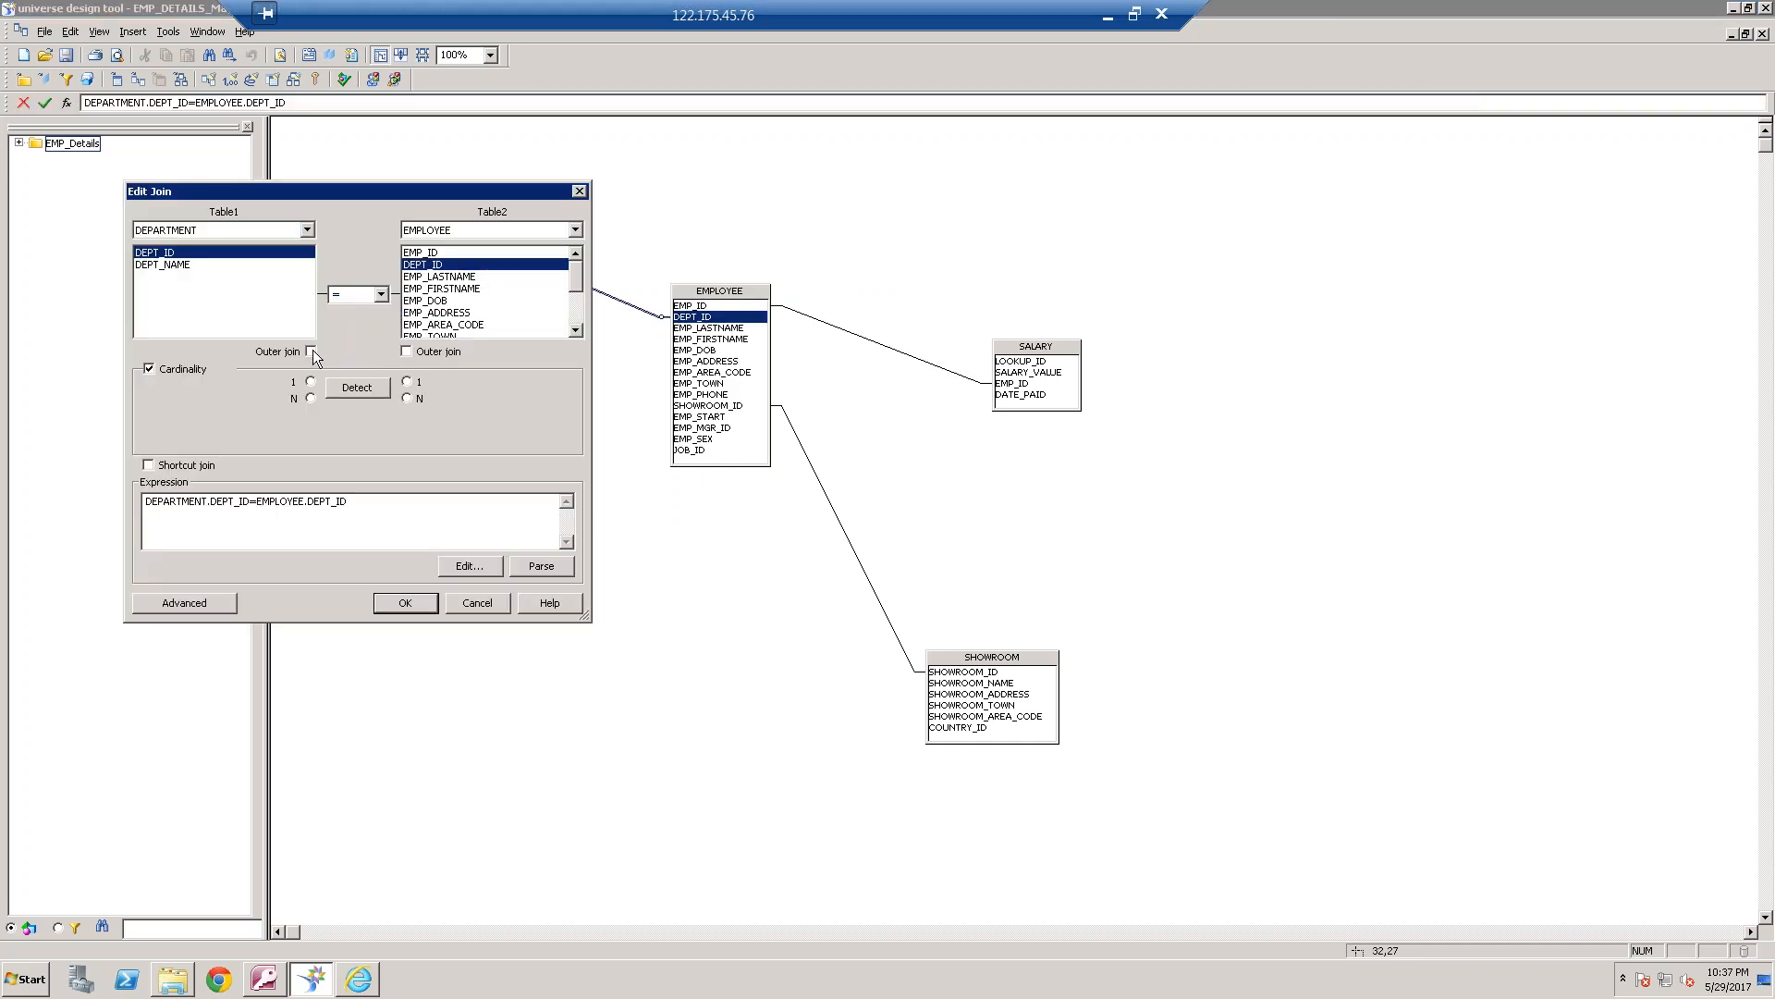
click(418, 597)
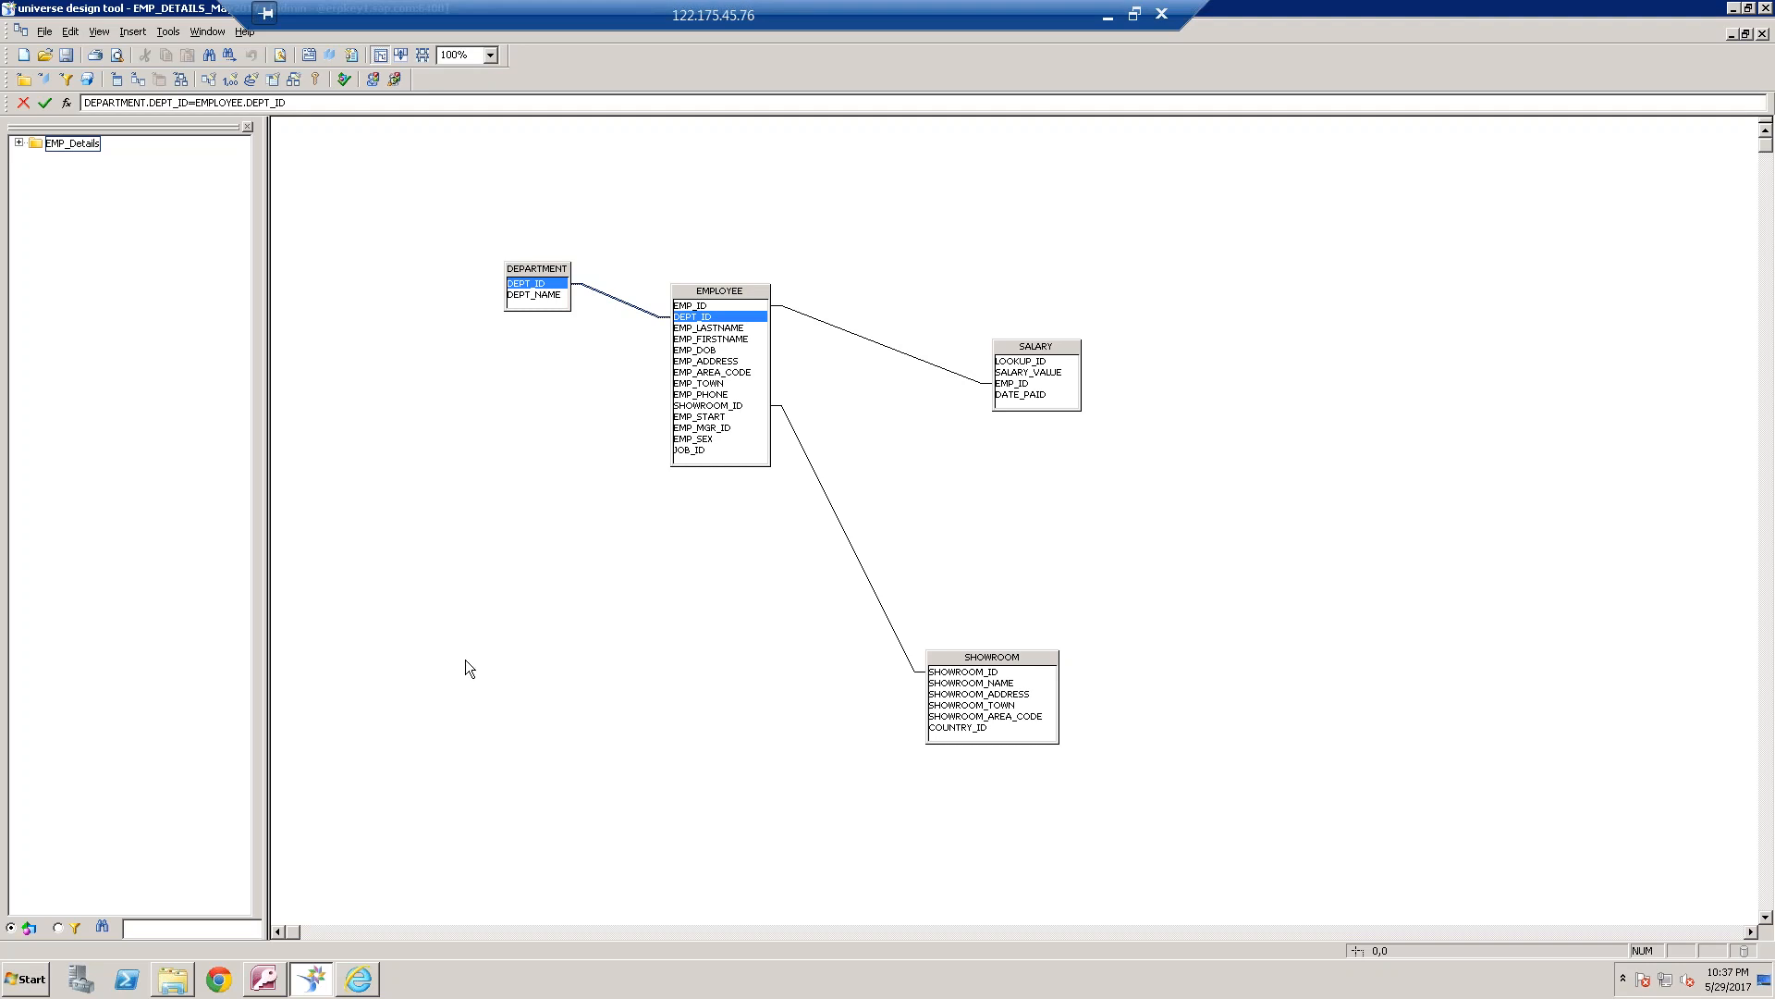
View the DEPARTMENT table's values, and look up the DEPT_ID of the Service department
click(537, 269)
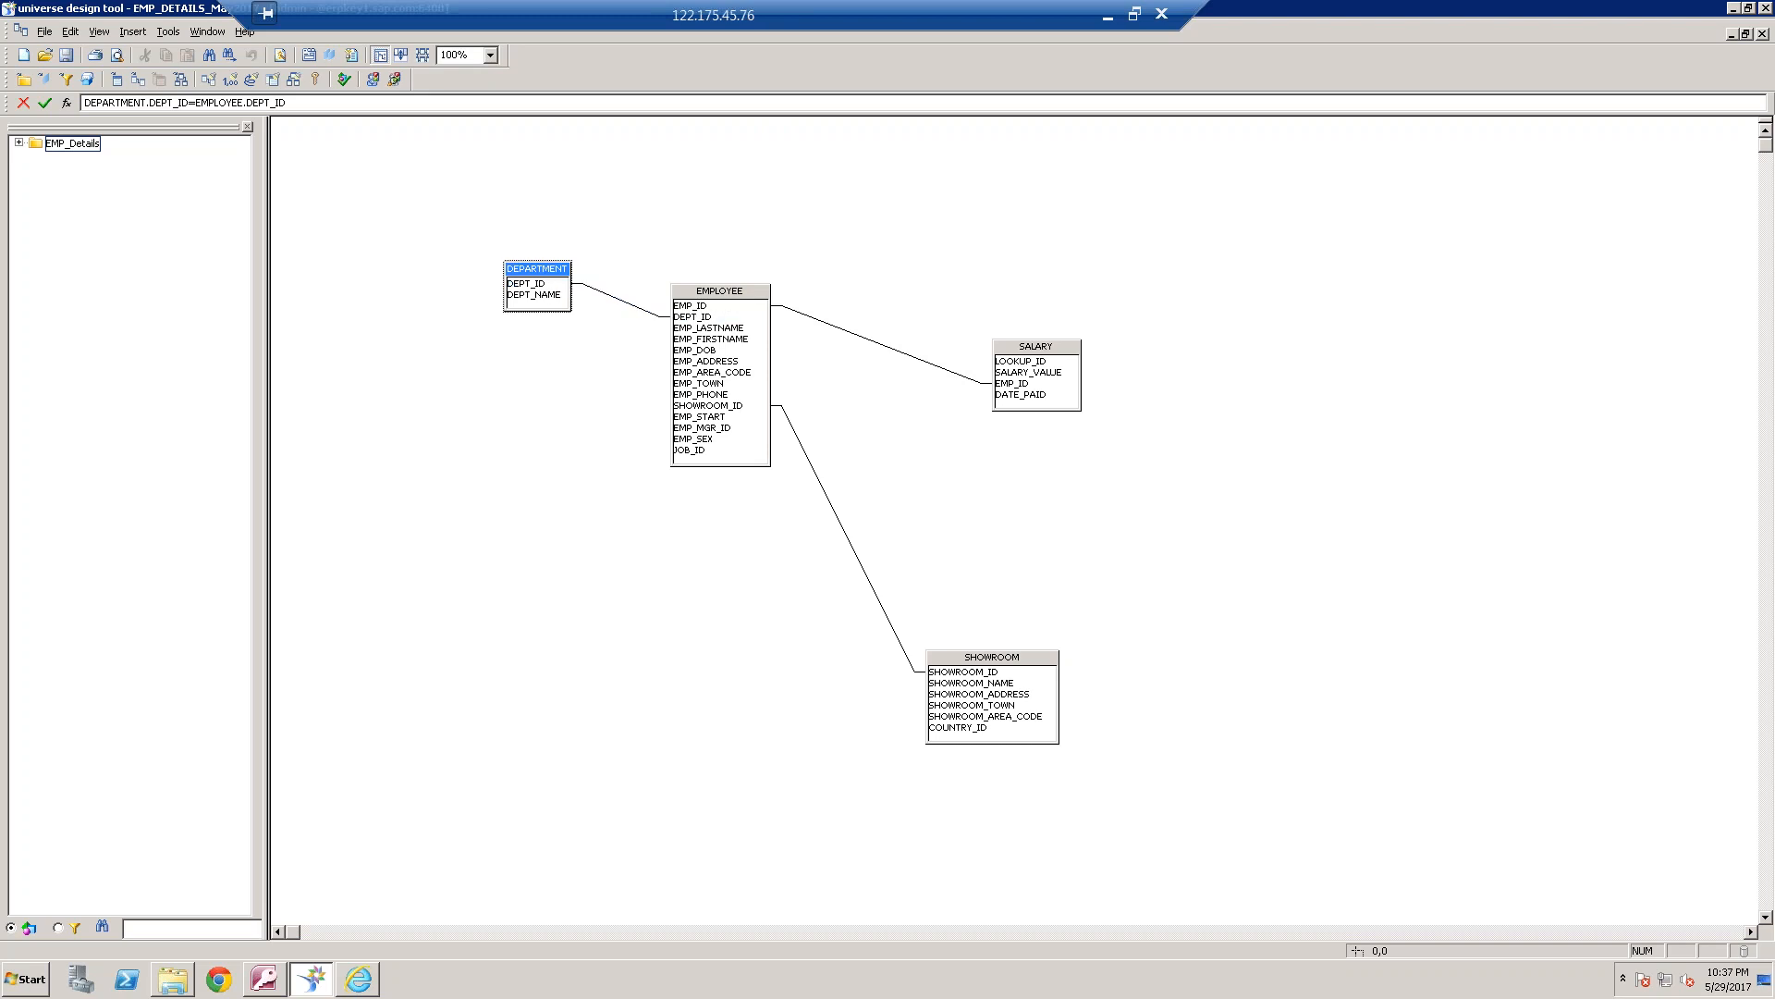
right_click(539, 268)
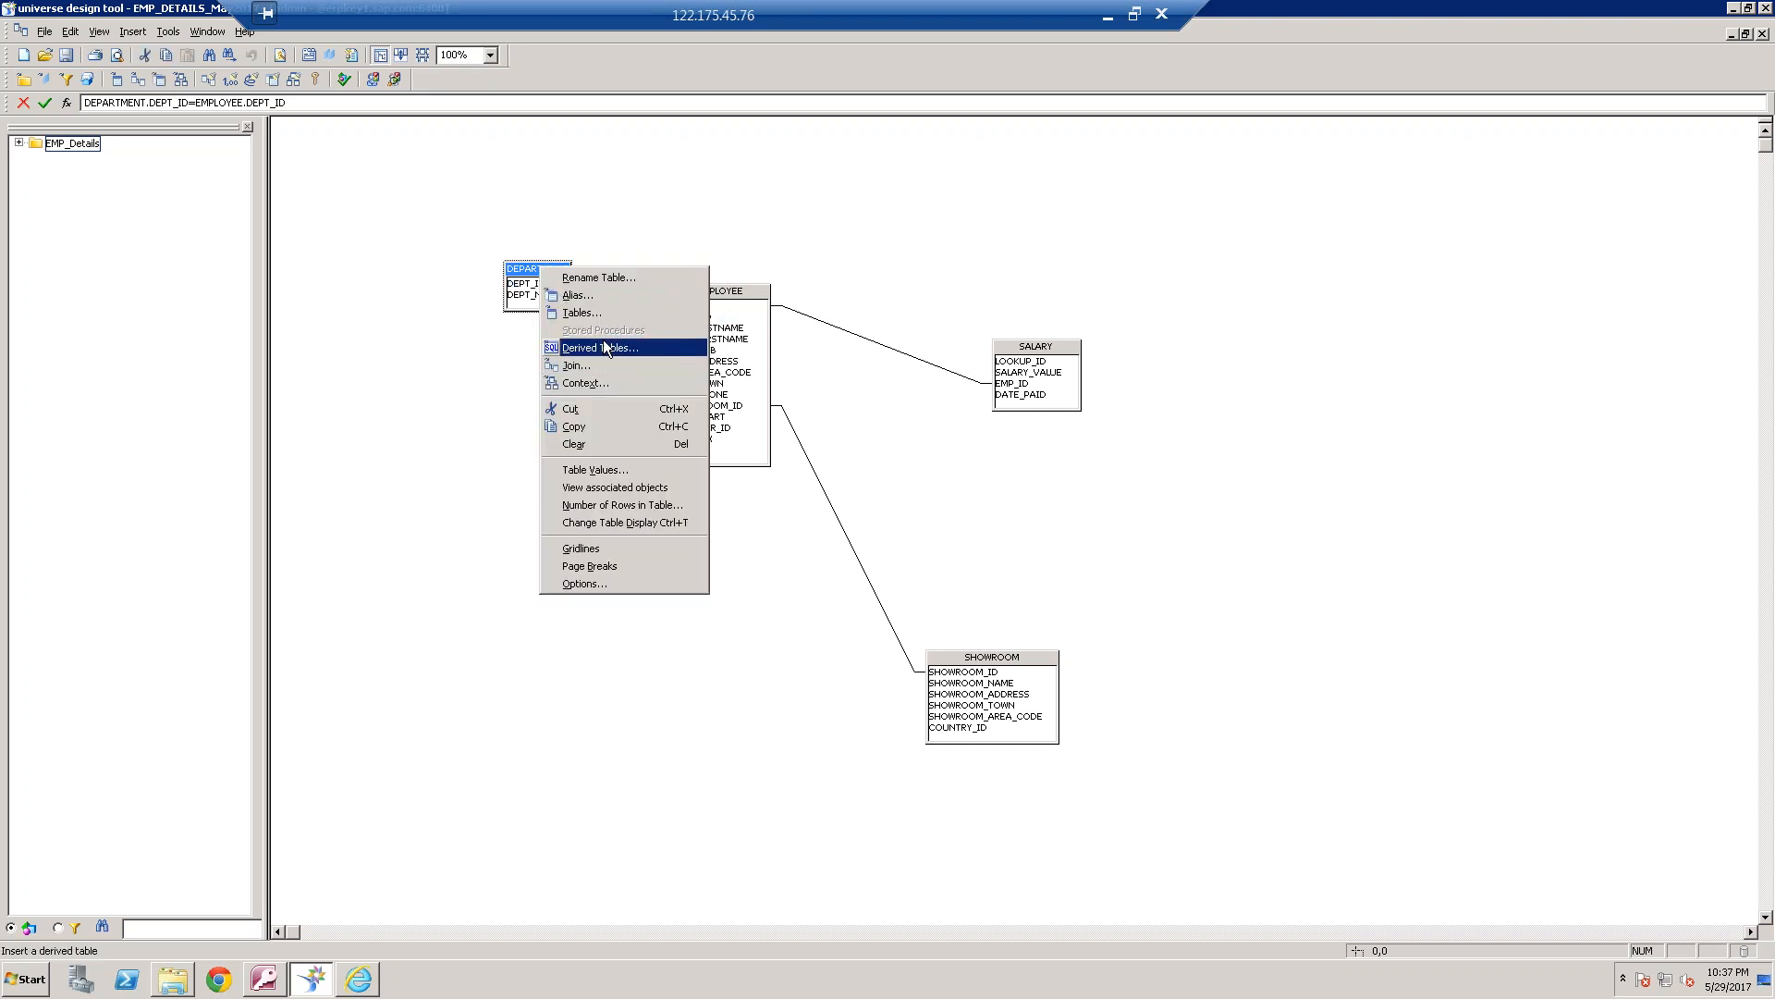
click(609, 471)
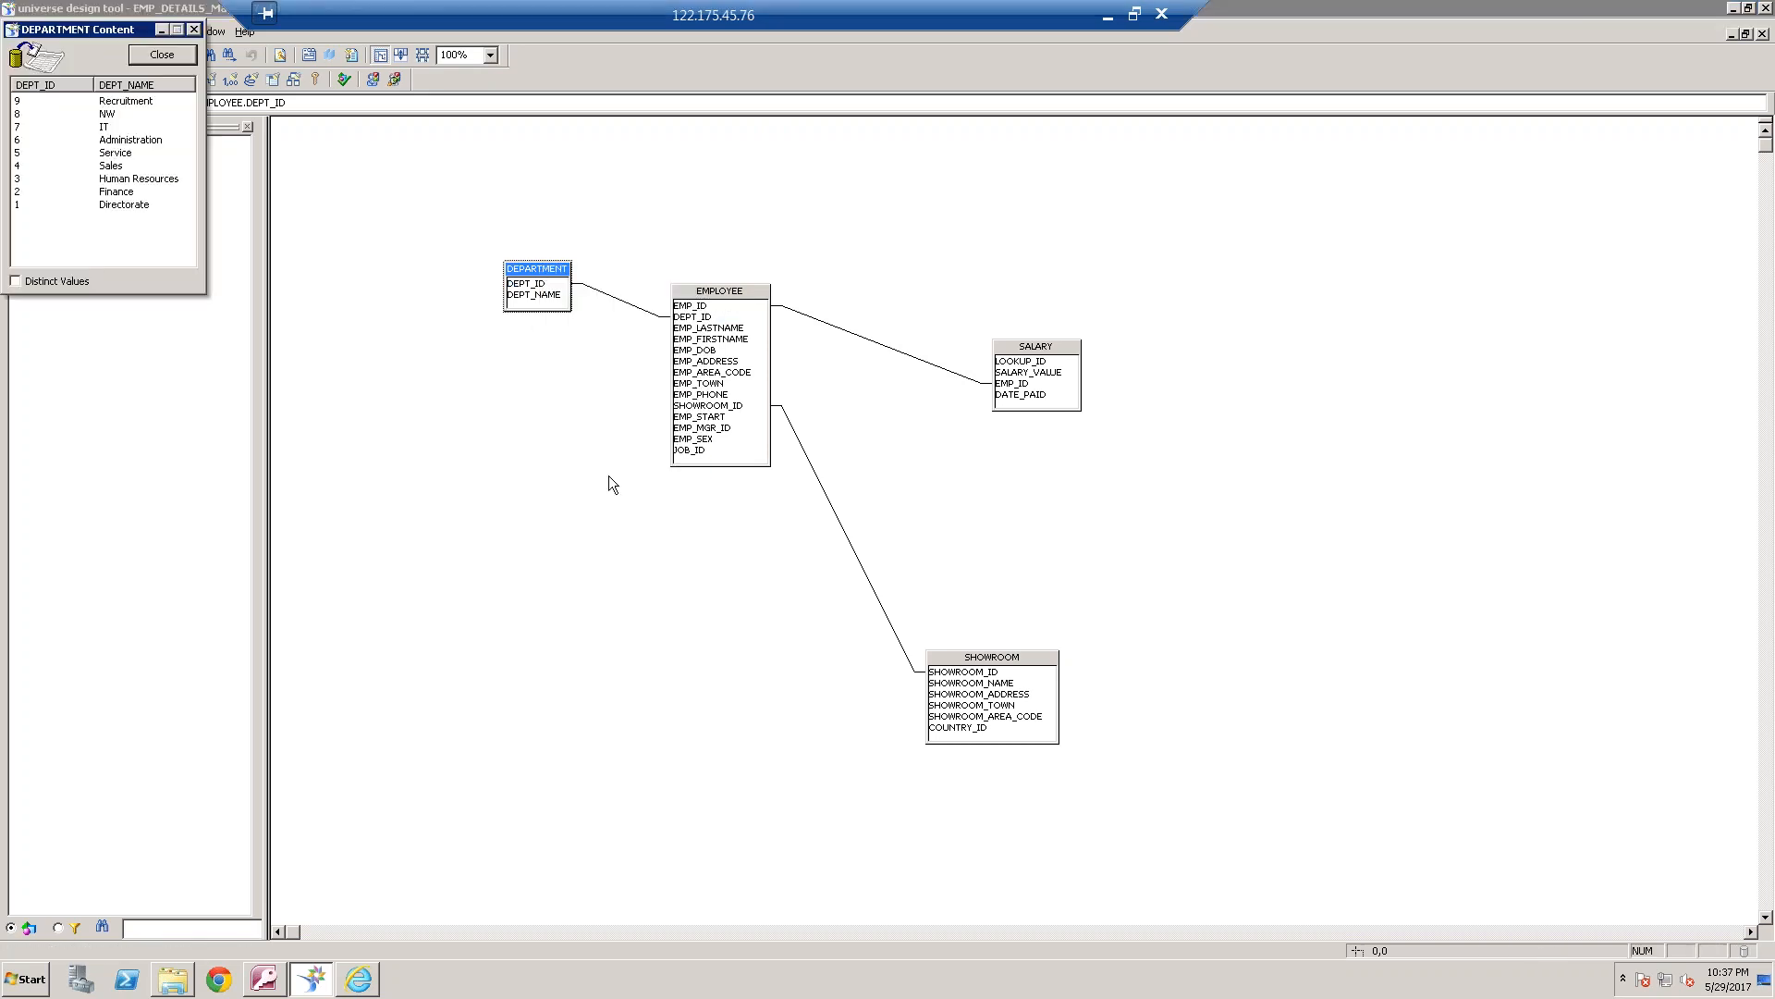
click(118, 169)
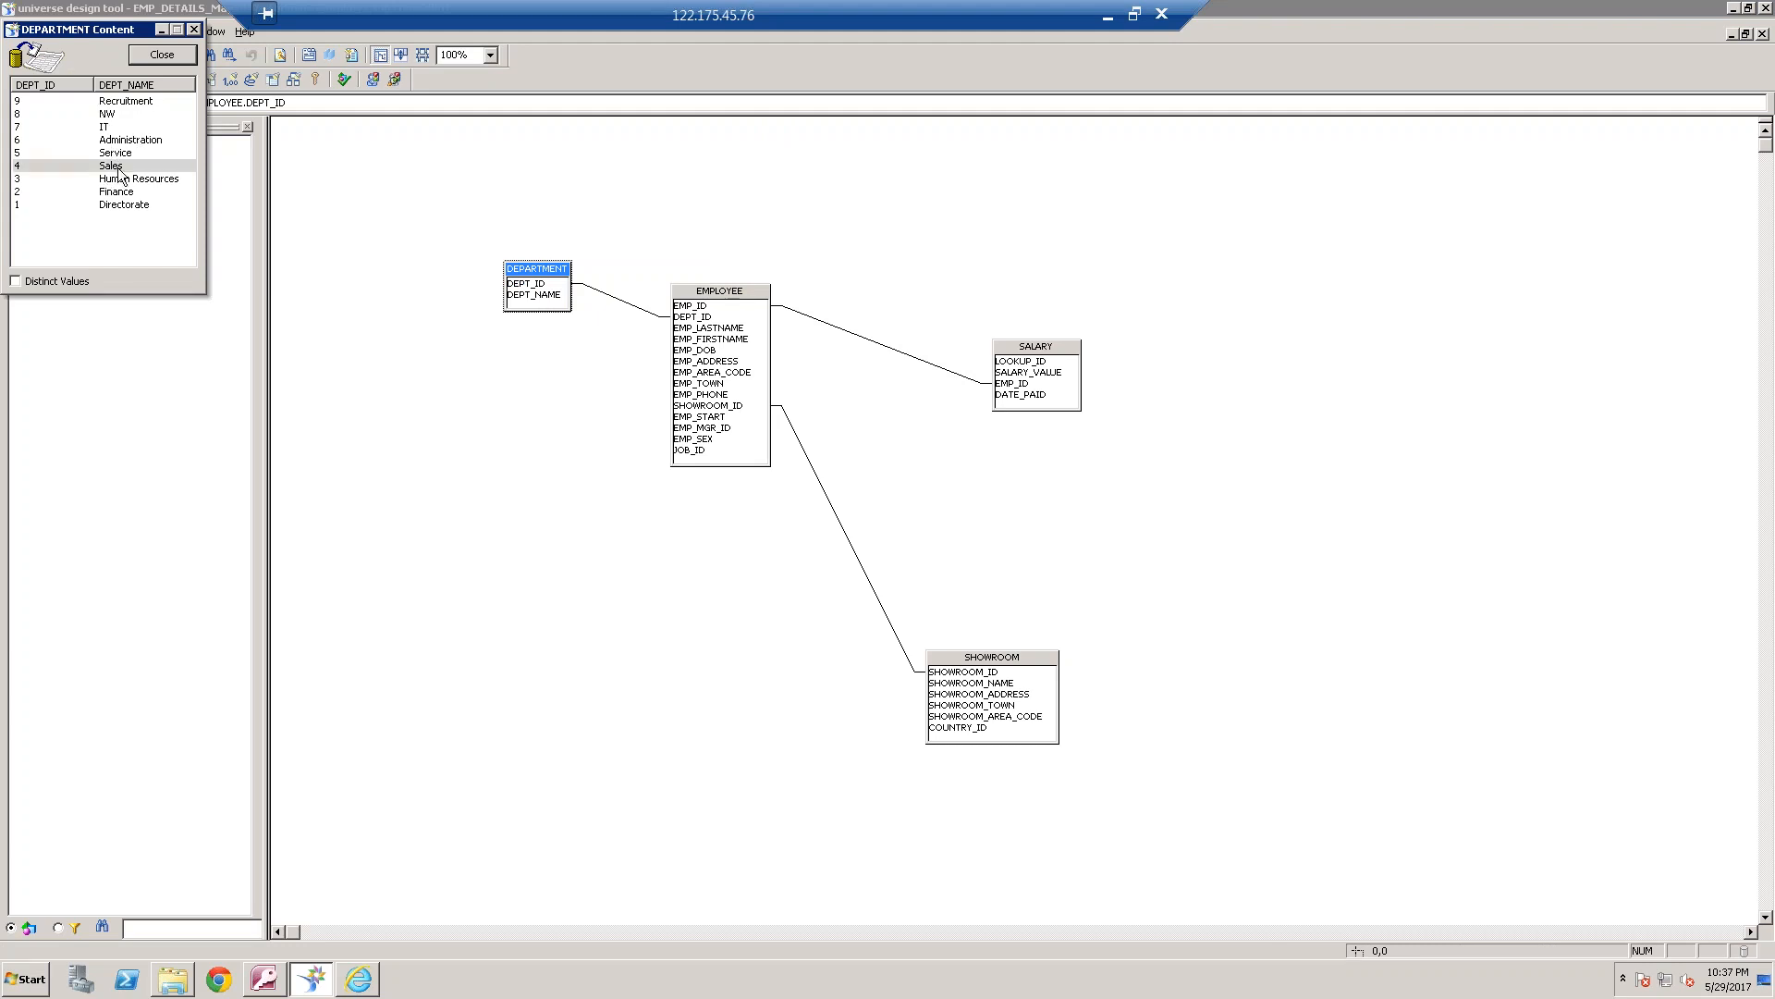
click(66, 153)
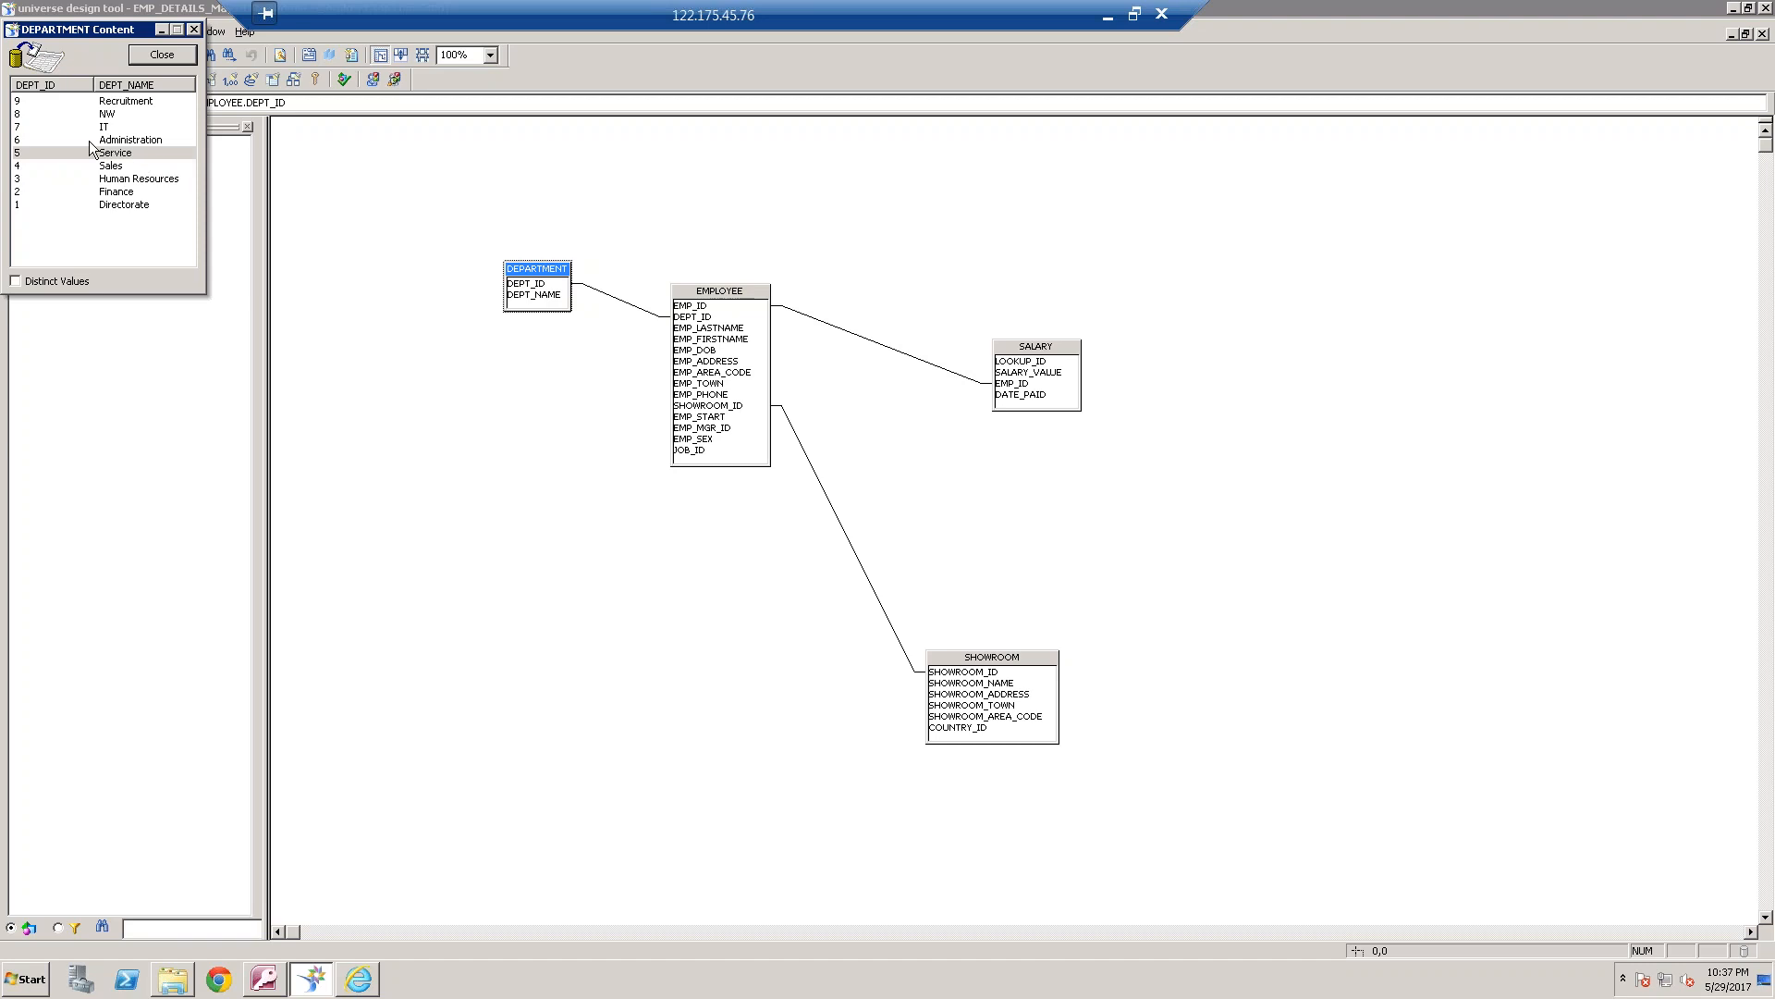
click(195, 29)
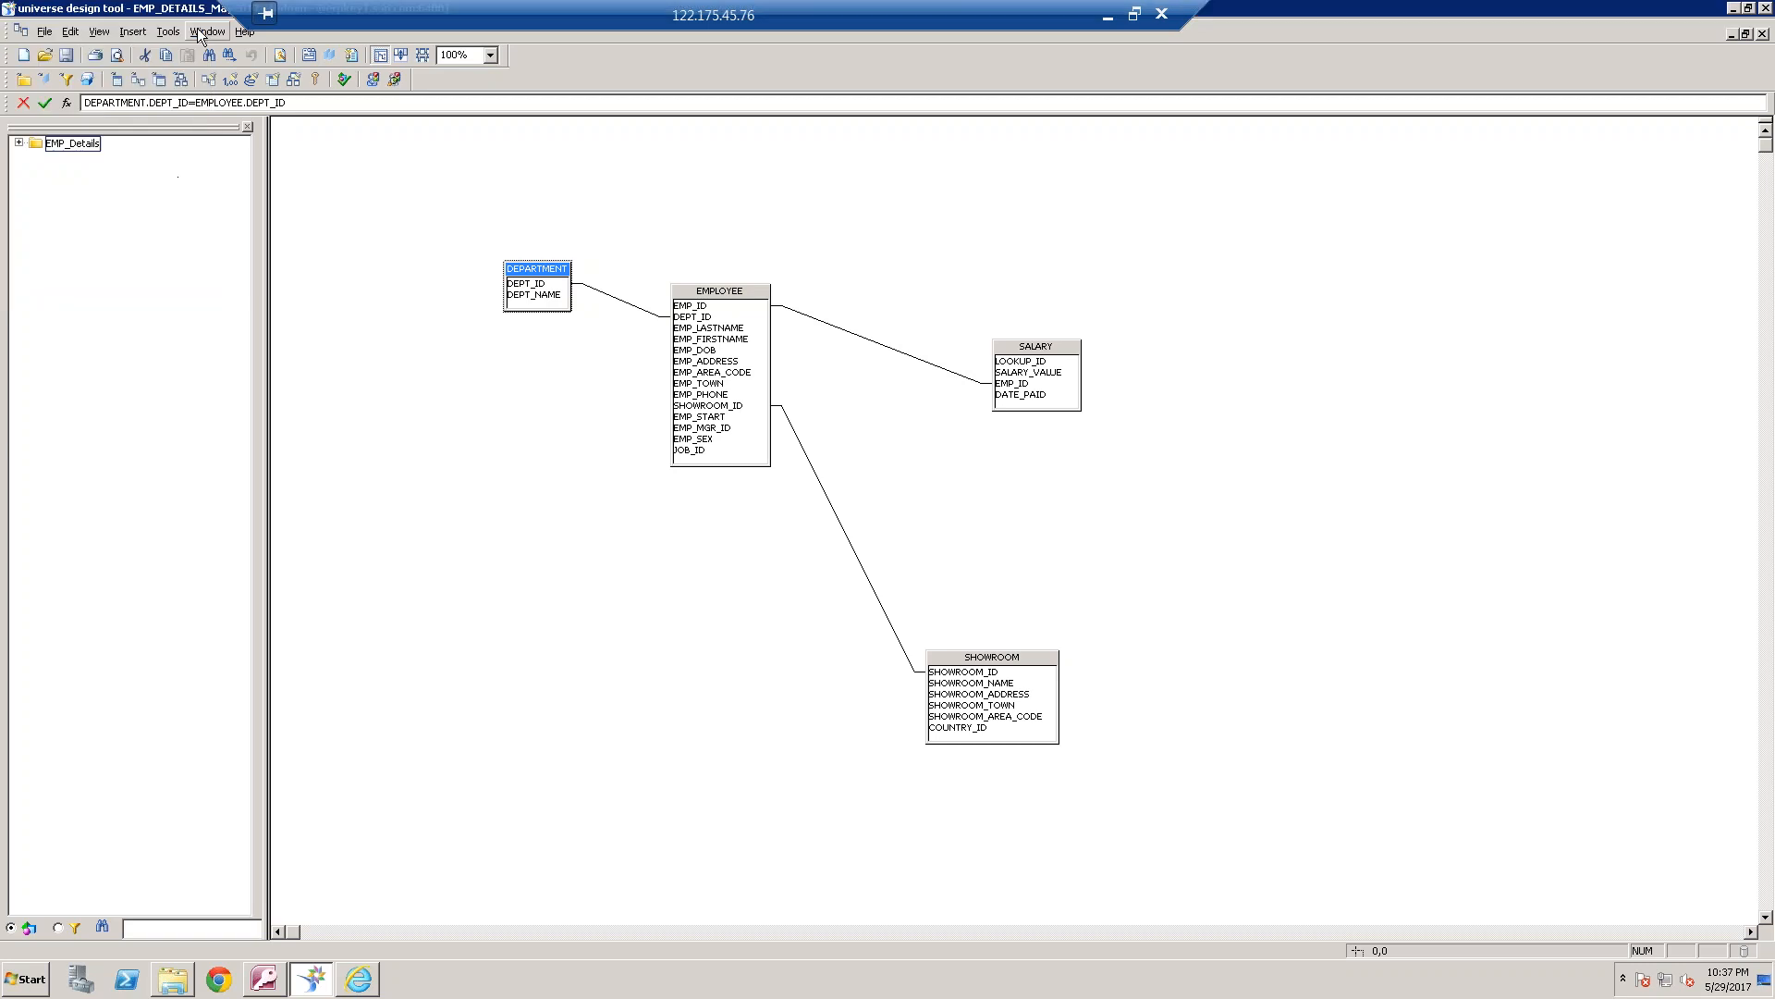
drag(691, 295, 712, 295)
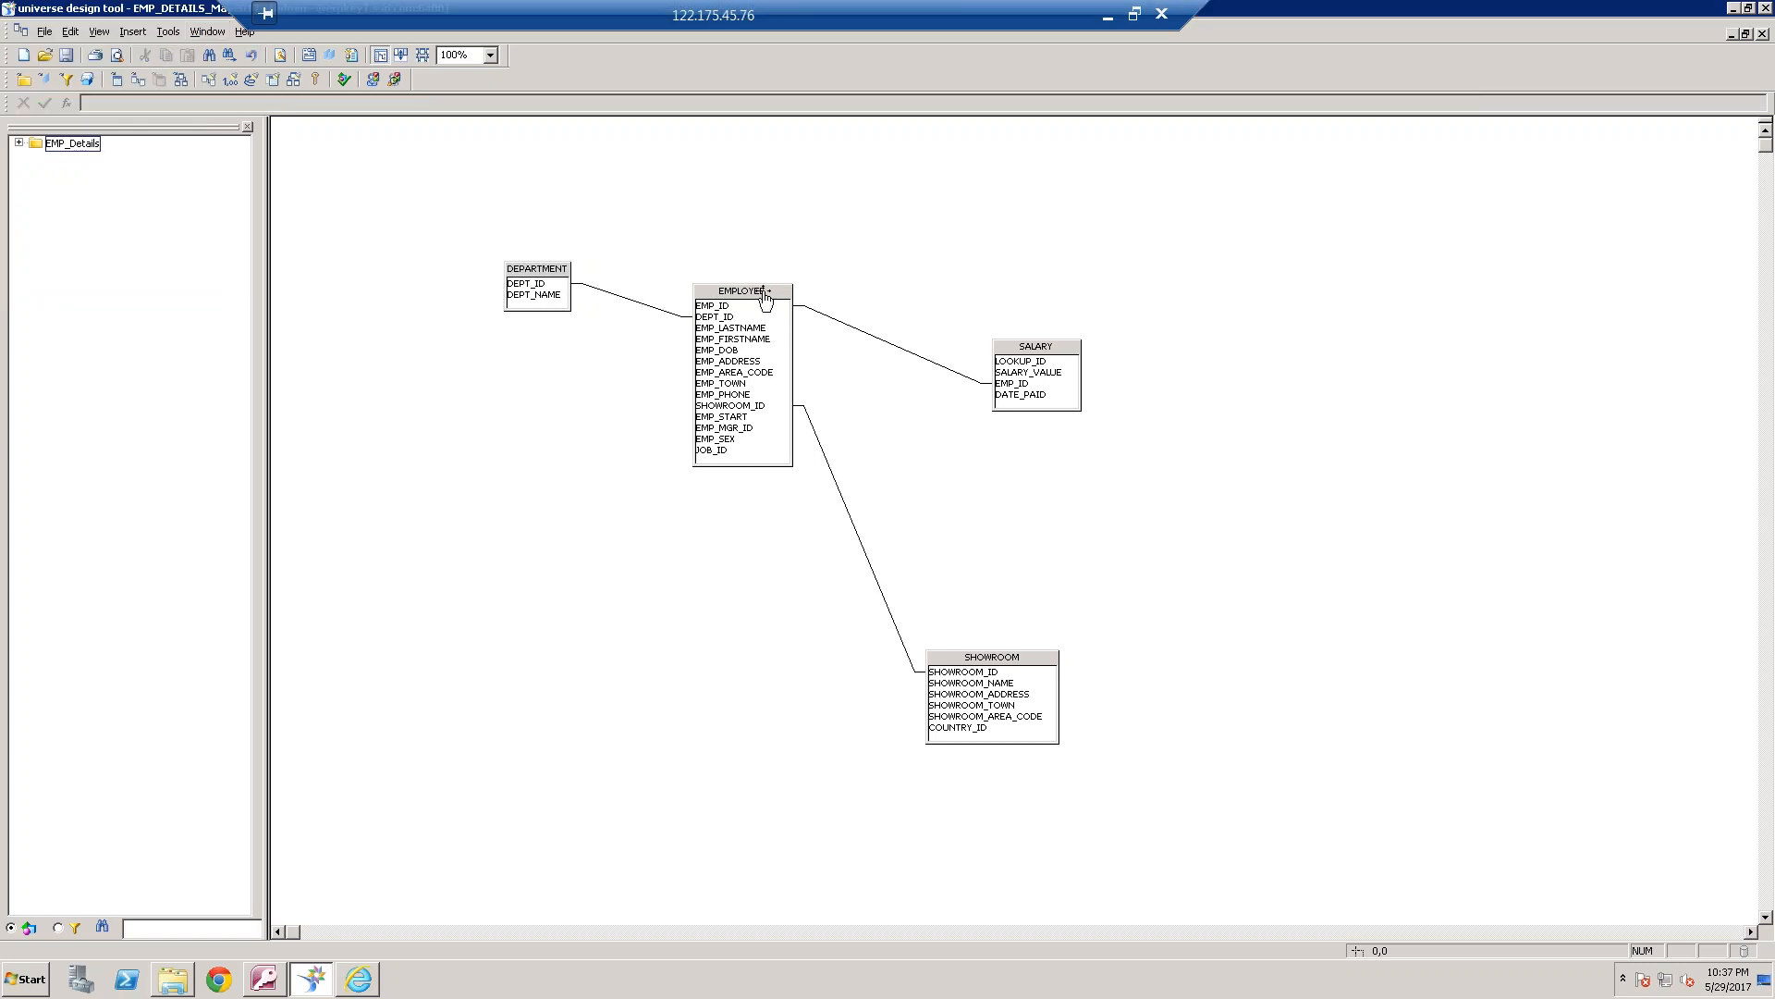
right_click(541, 269)
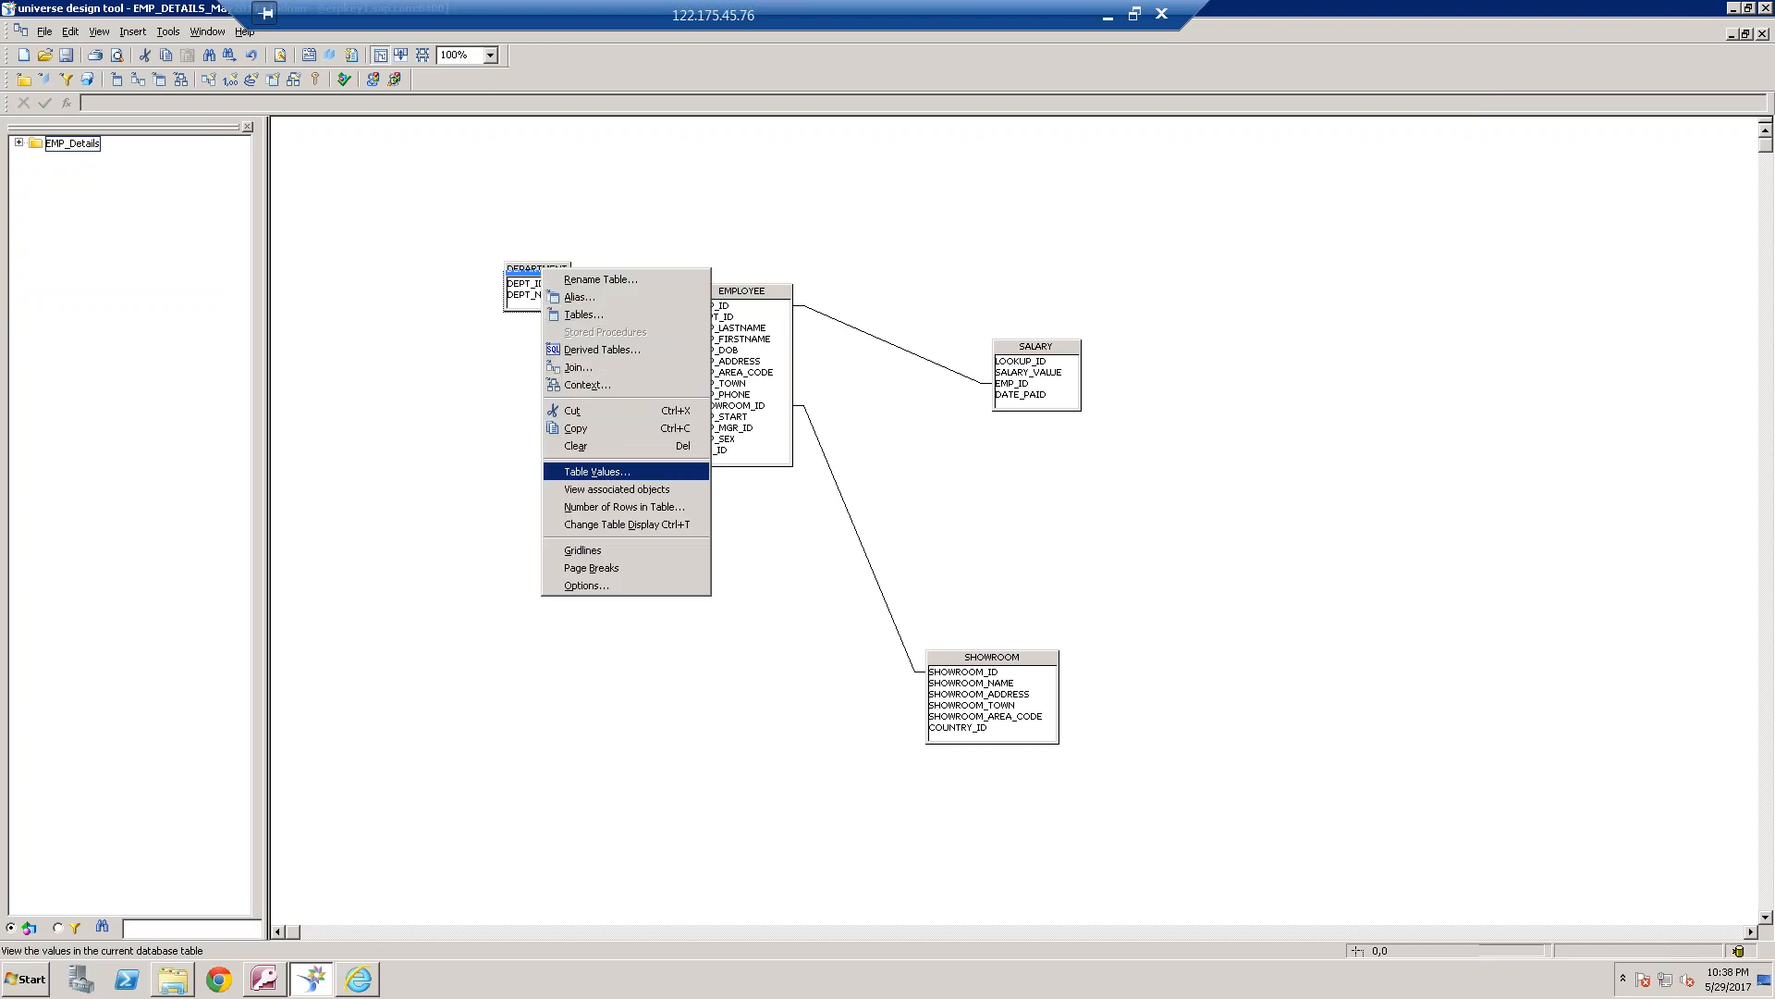
click(605, 471)
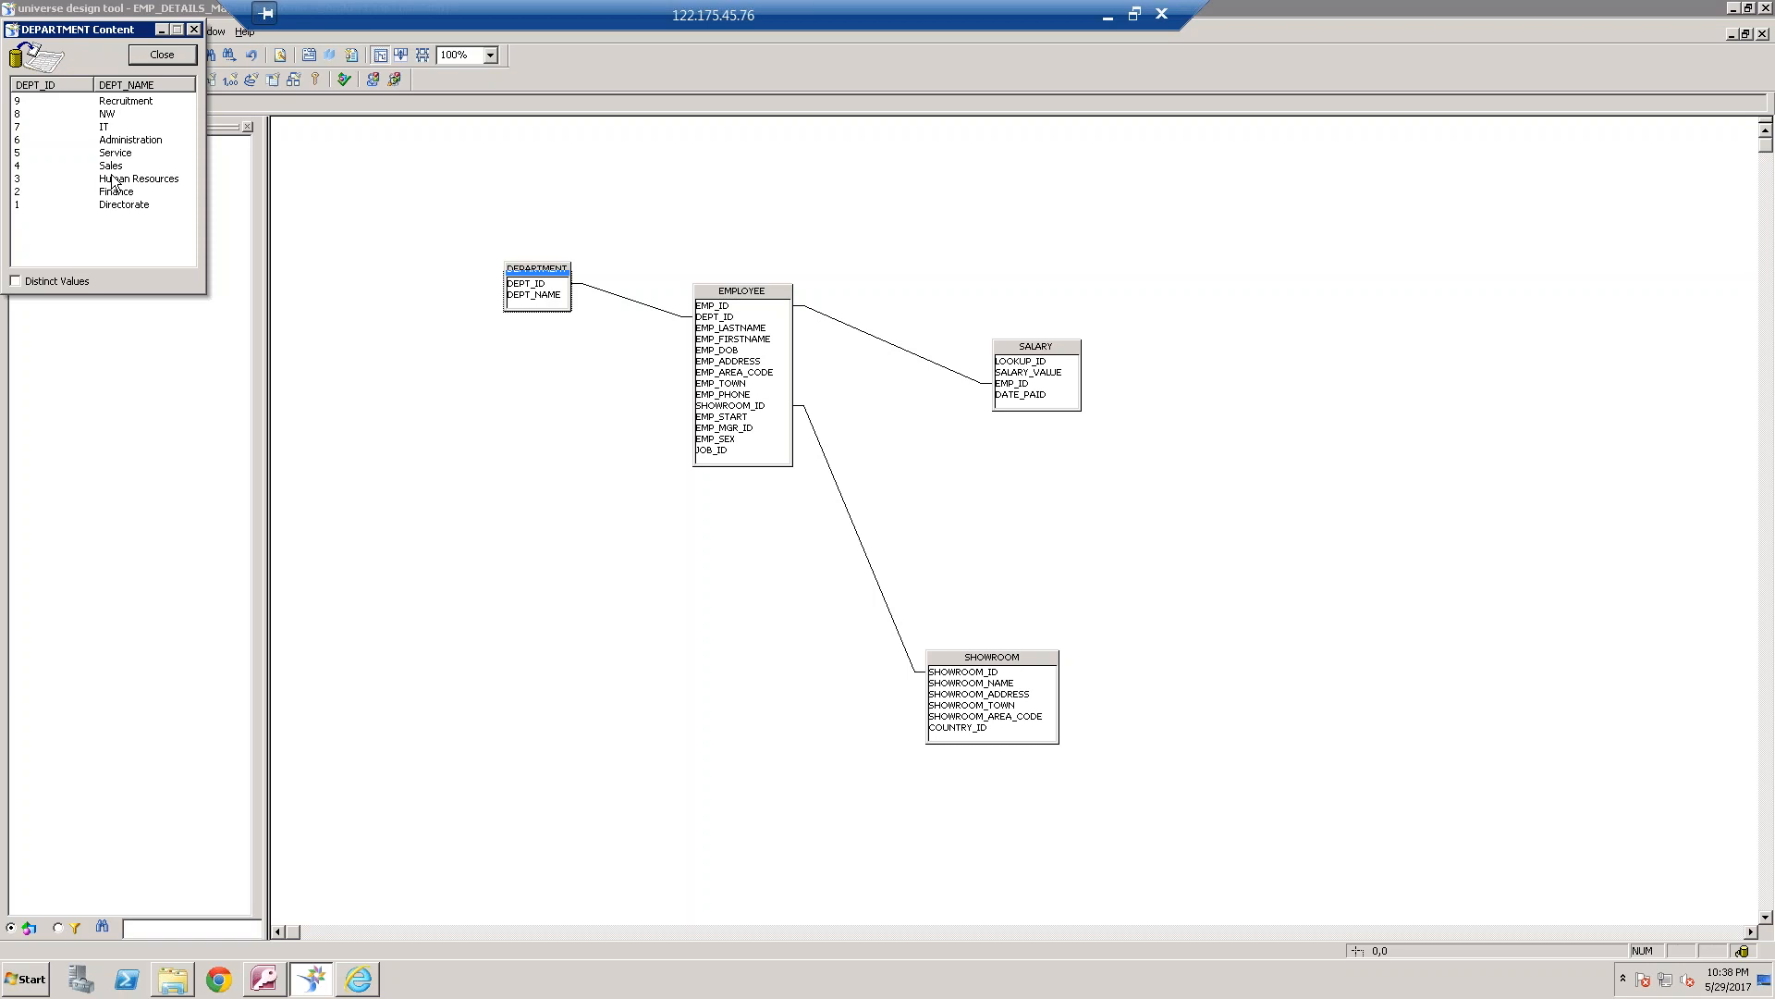
click(120, 153)
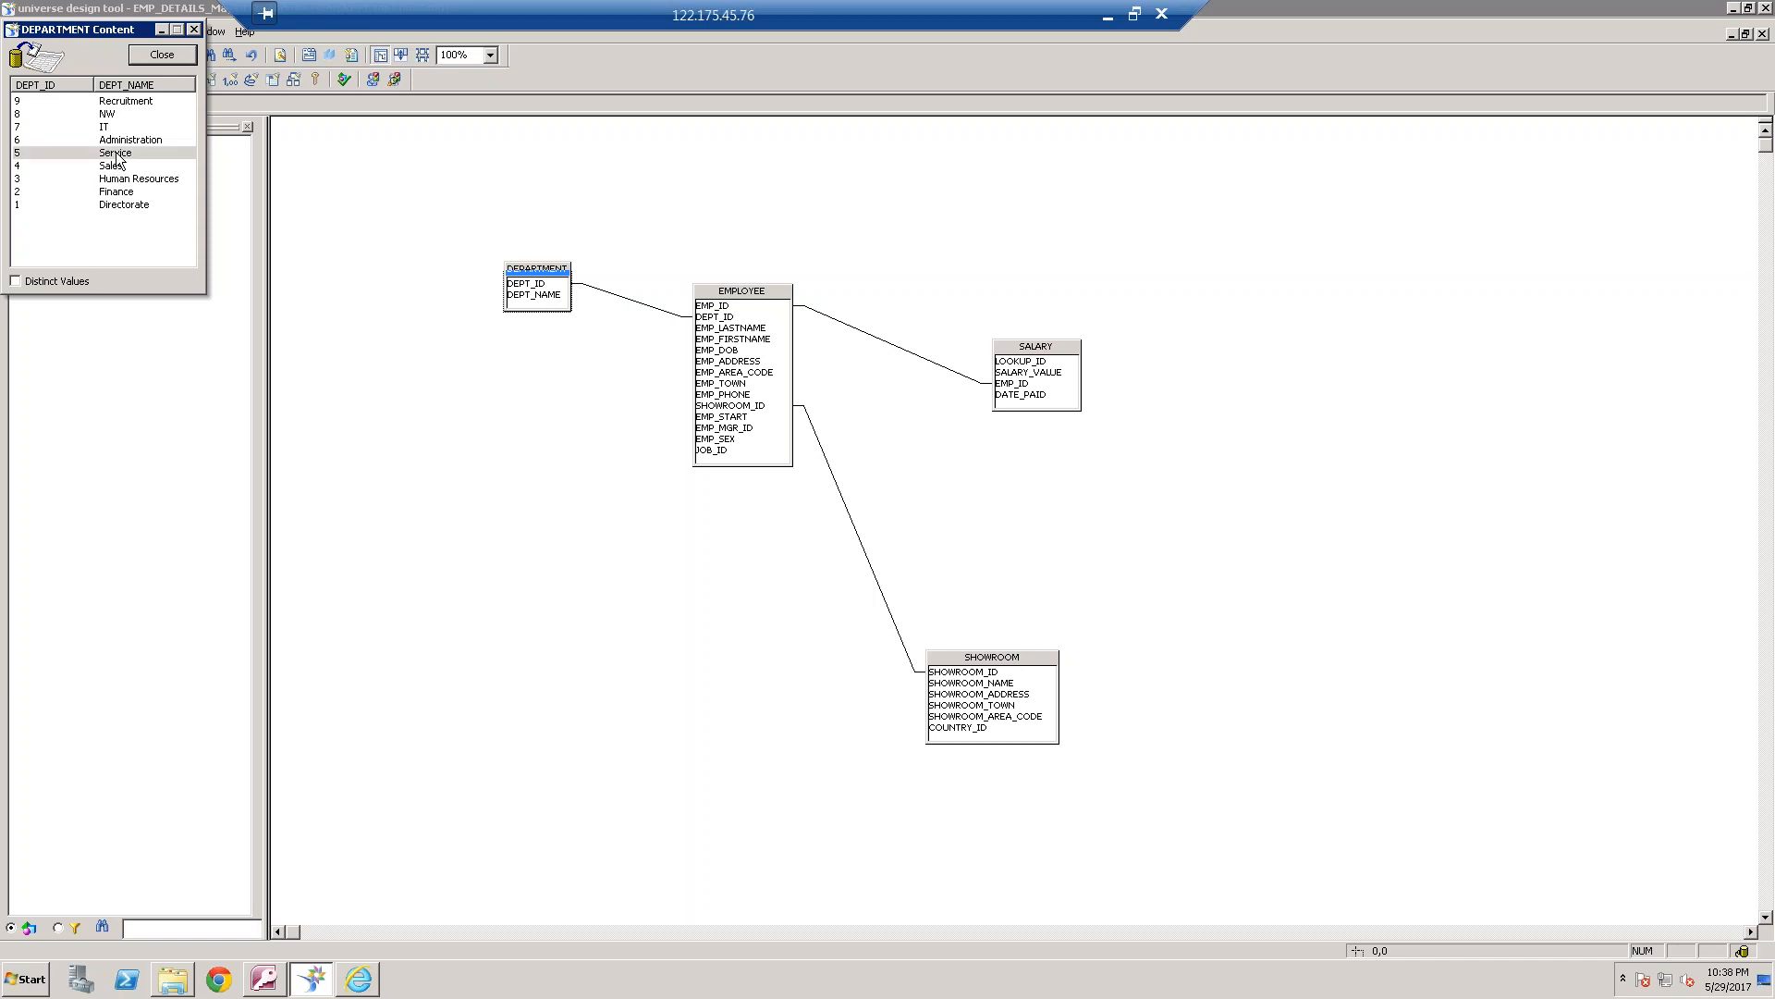
click(193, 28)
Rearrange the schema by moving the DEPARTMENT table above EMPLOYEE and shifting EMPLOYEE slightly down and to the left
click(569, 440)
drag(539, 270, 817, 203)
drag(749, 306, 715, 316)
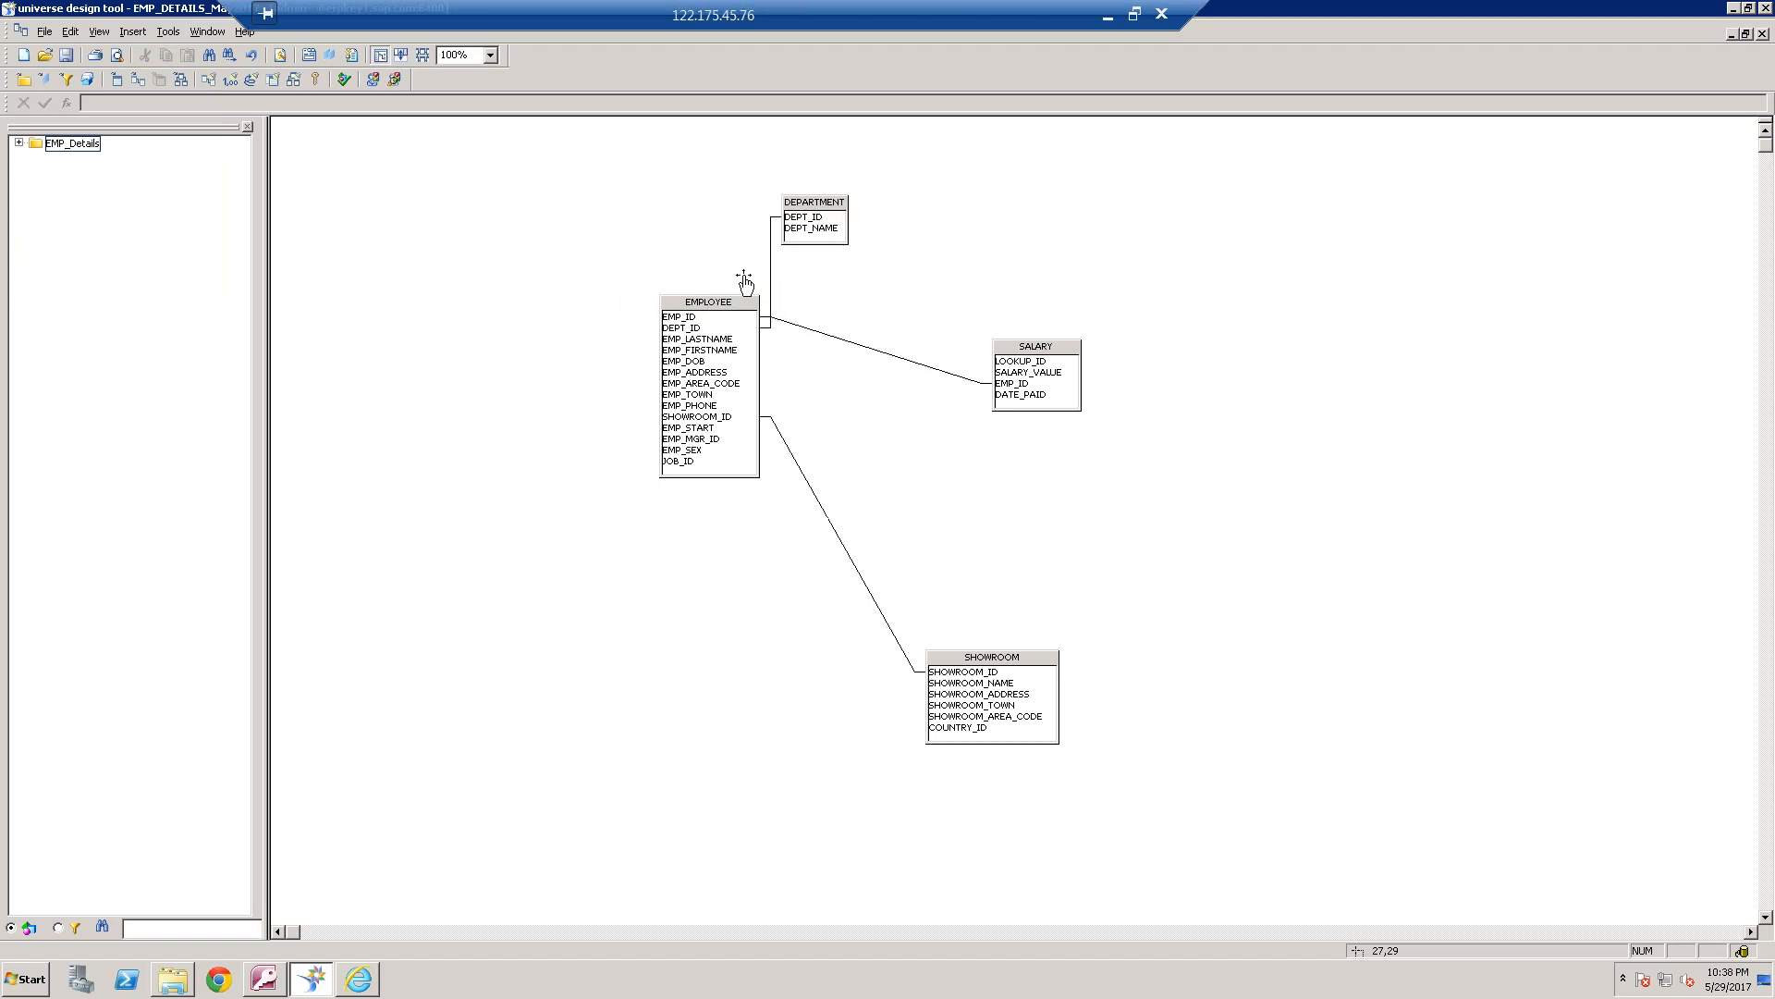
Create a self join on the DEPARTMENT table with the expression DEPARTMENT.DEPT_ID=5, parse it, and accept the join
right_click(849, 195)
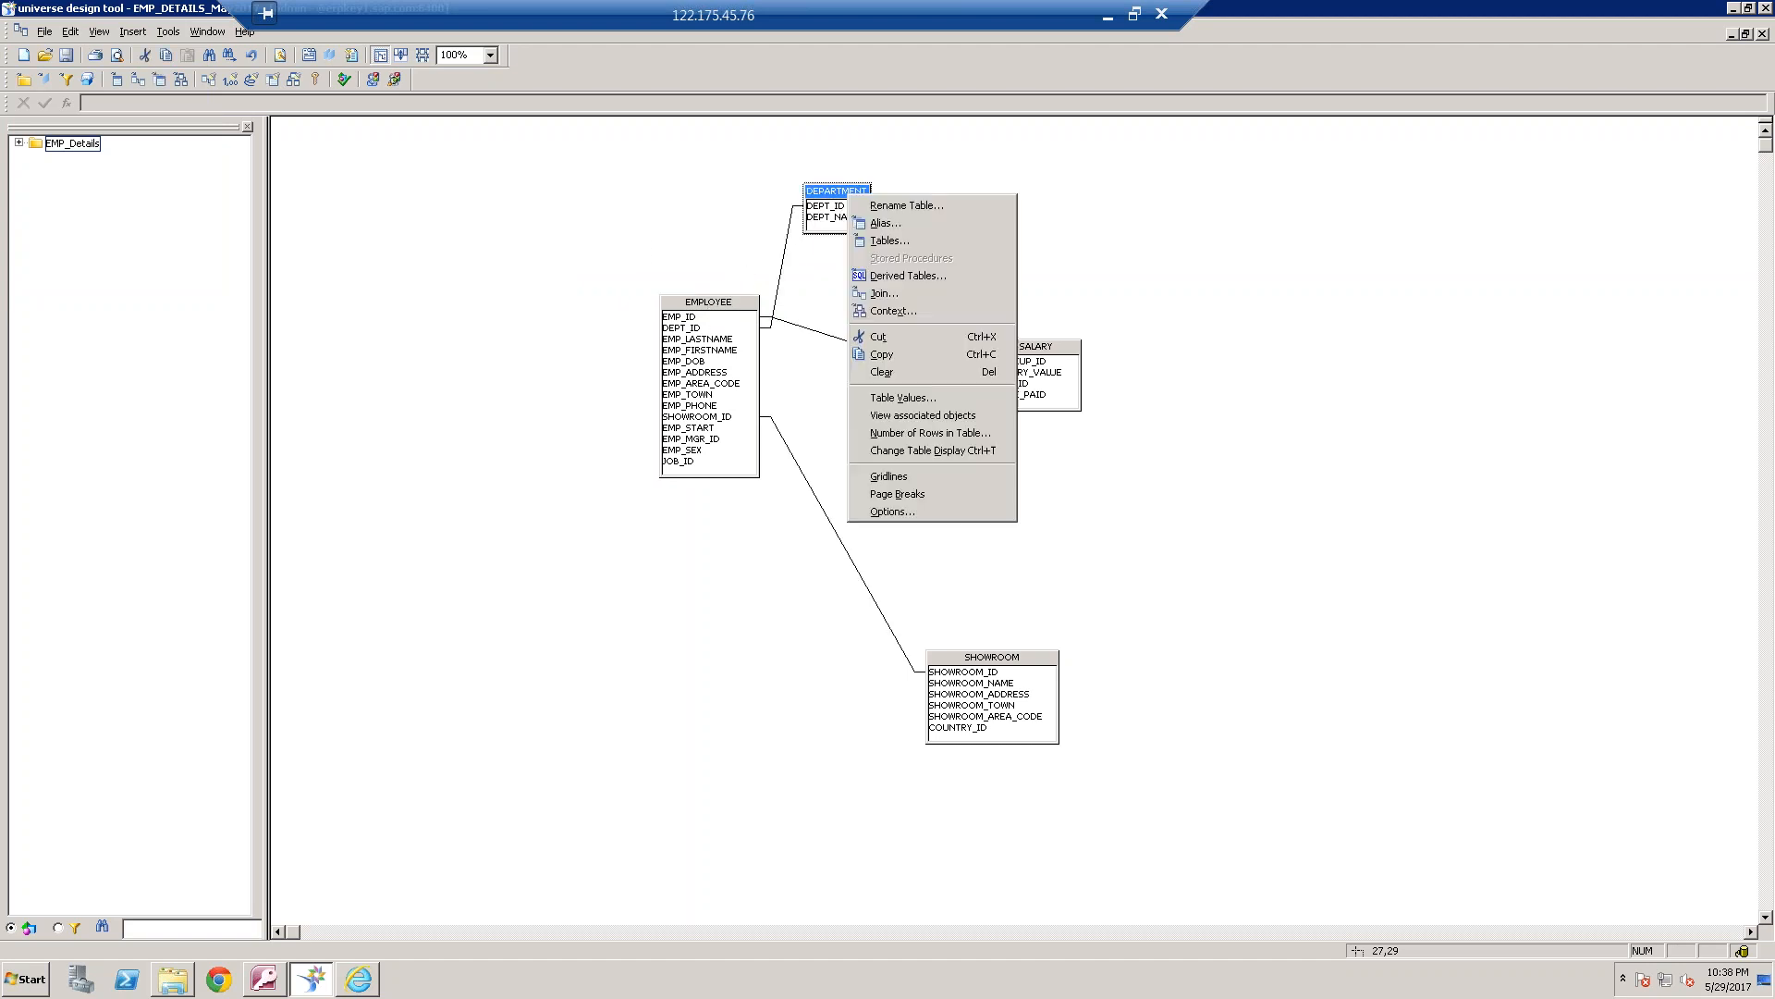
click(938, 295)
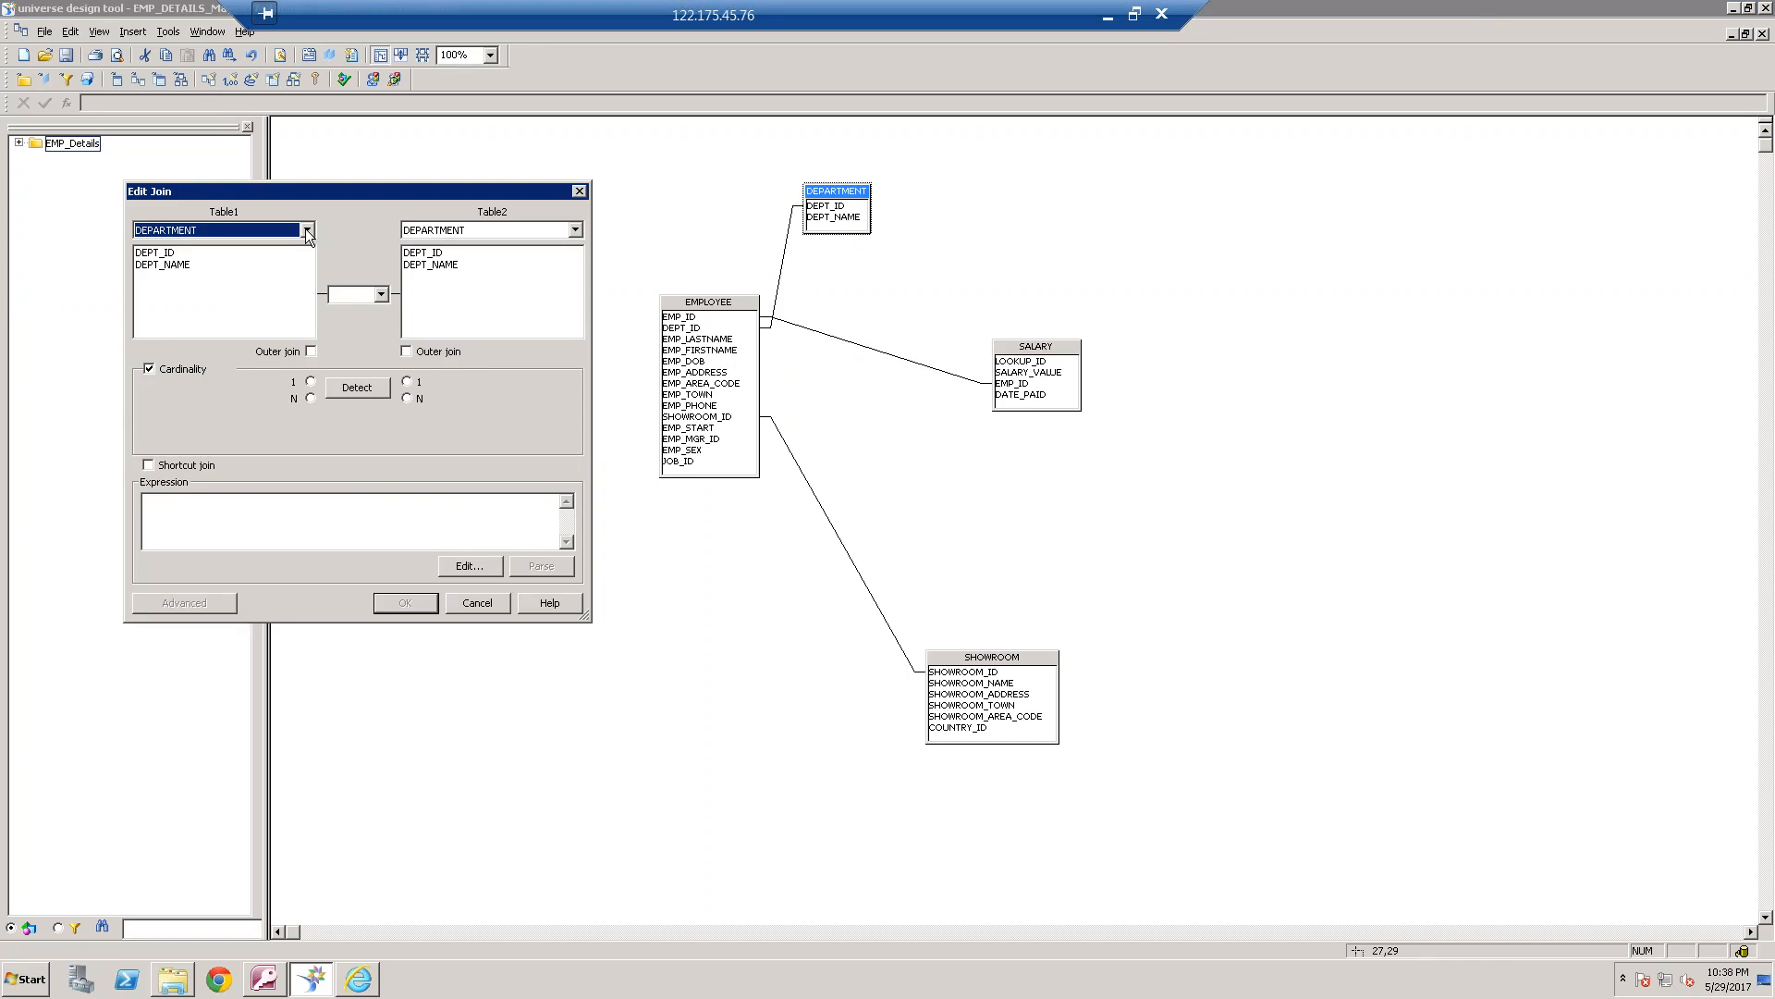
click(177, 253)
click(433, 254)
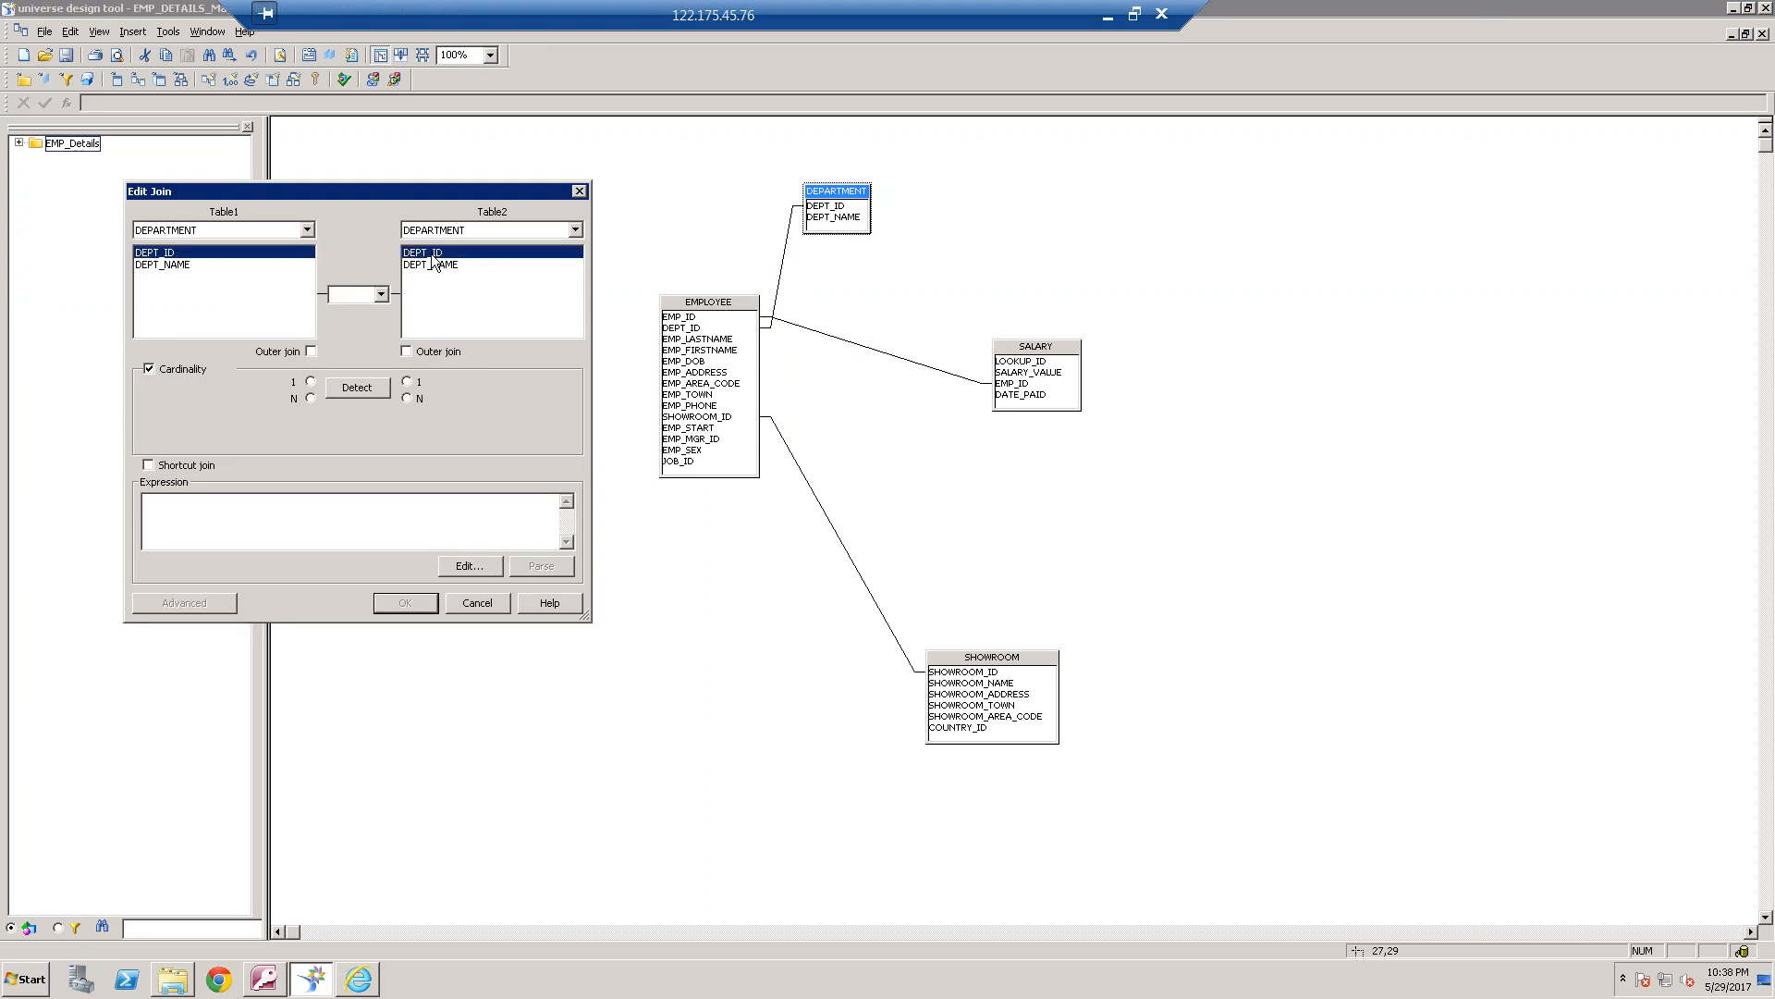
drag(366, 501, 260, 501)
key(BackSpace)
click(539, 562)
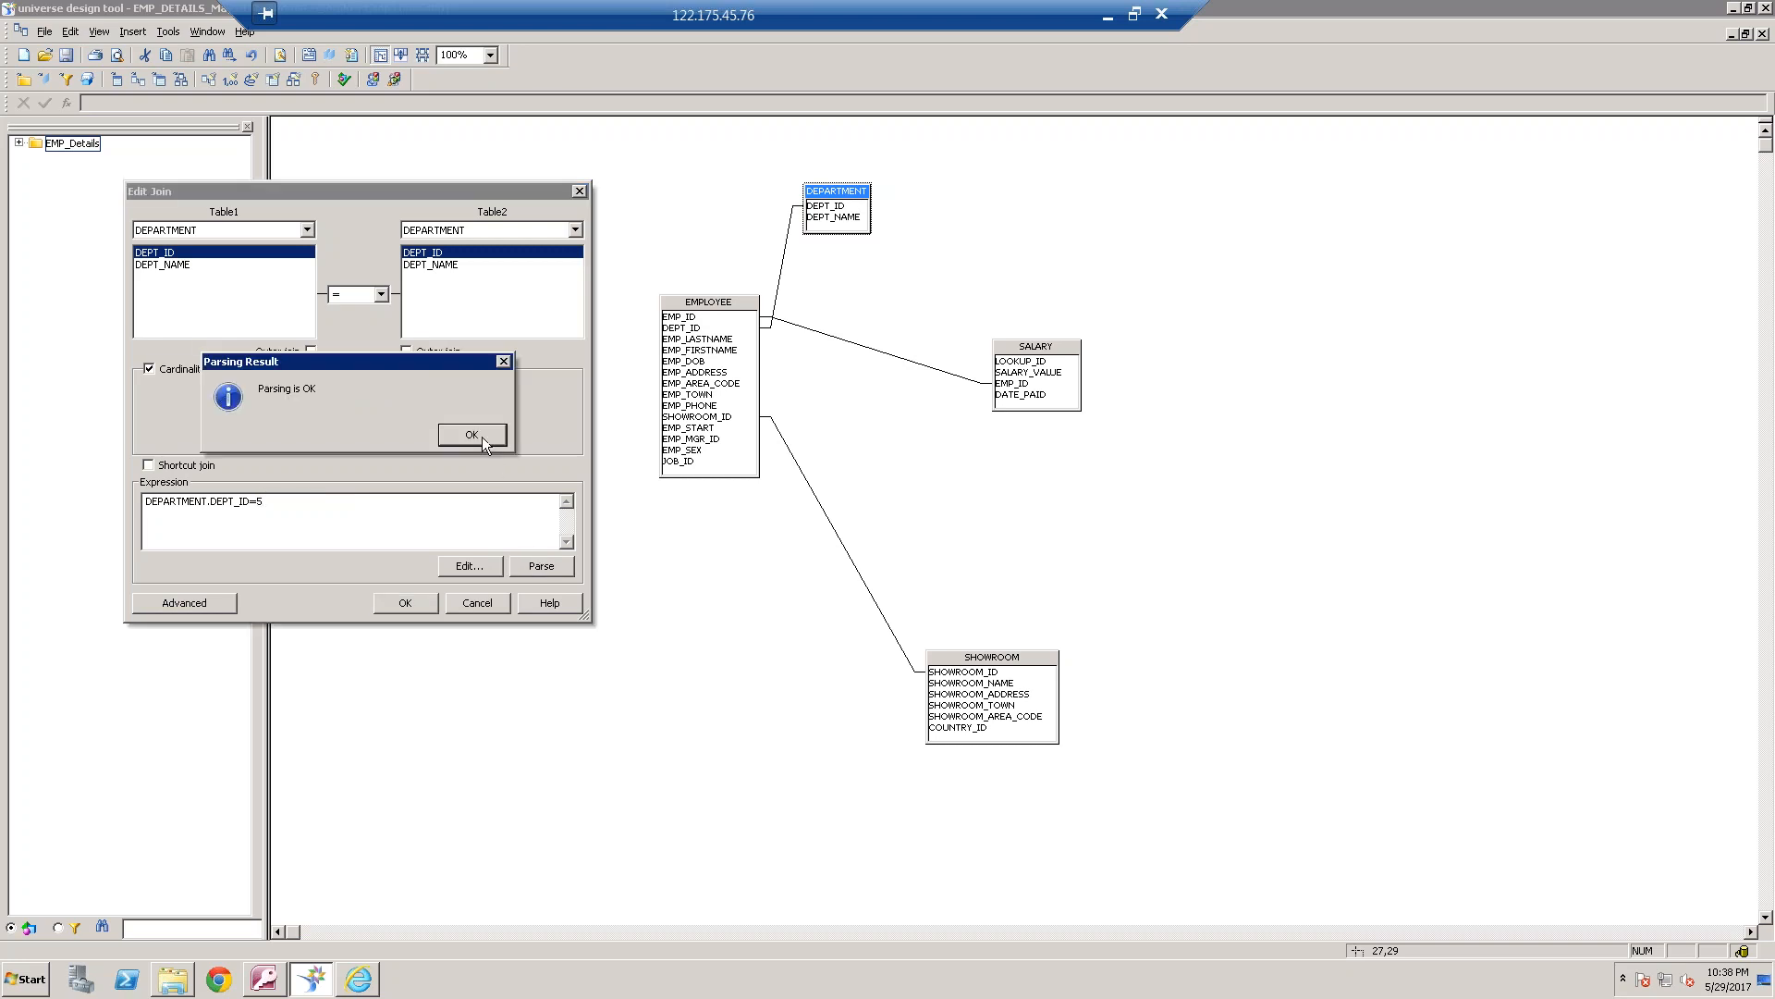
click(472, 435)
click(428, 601)
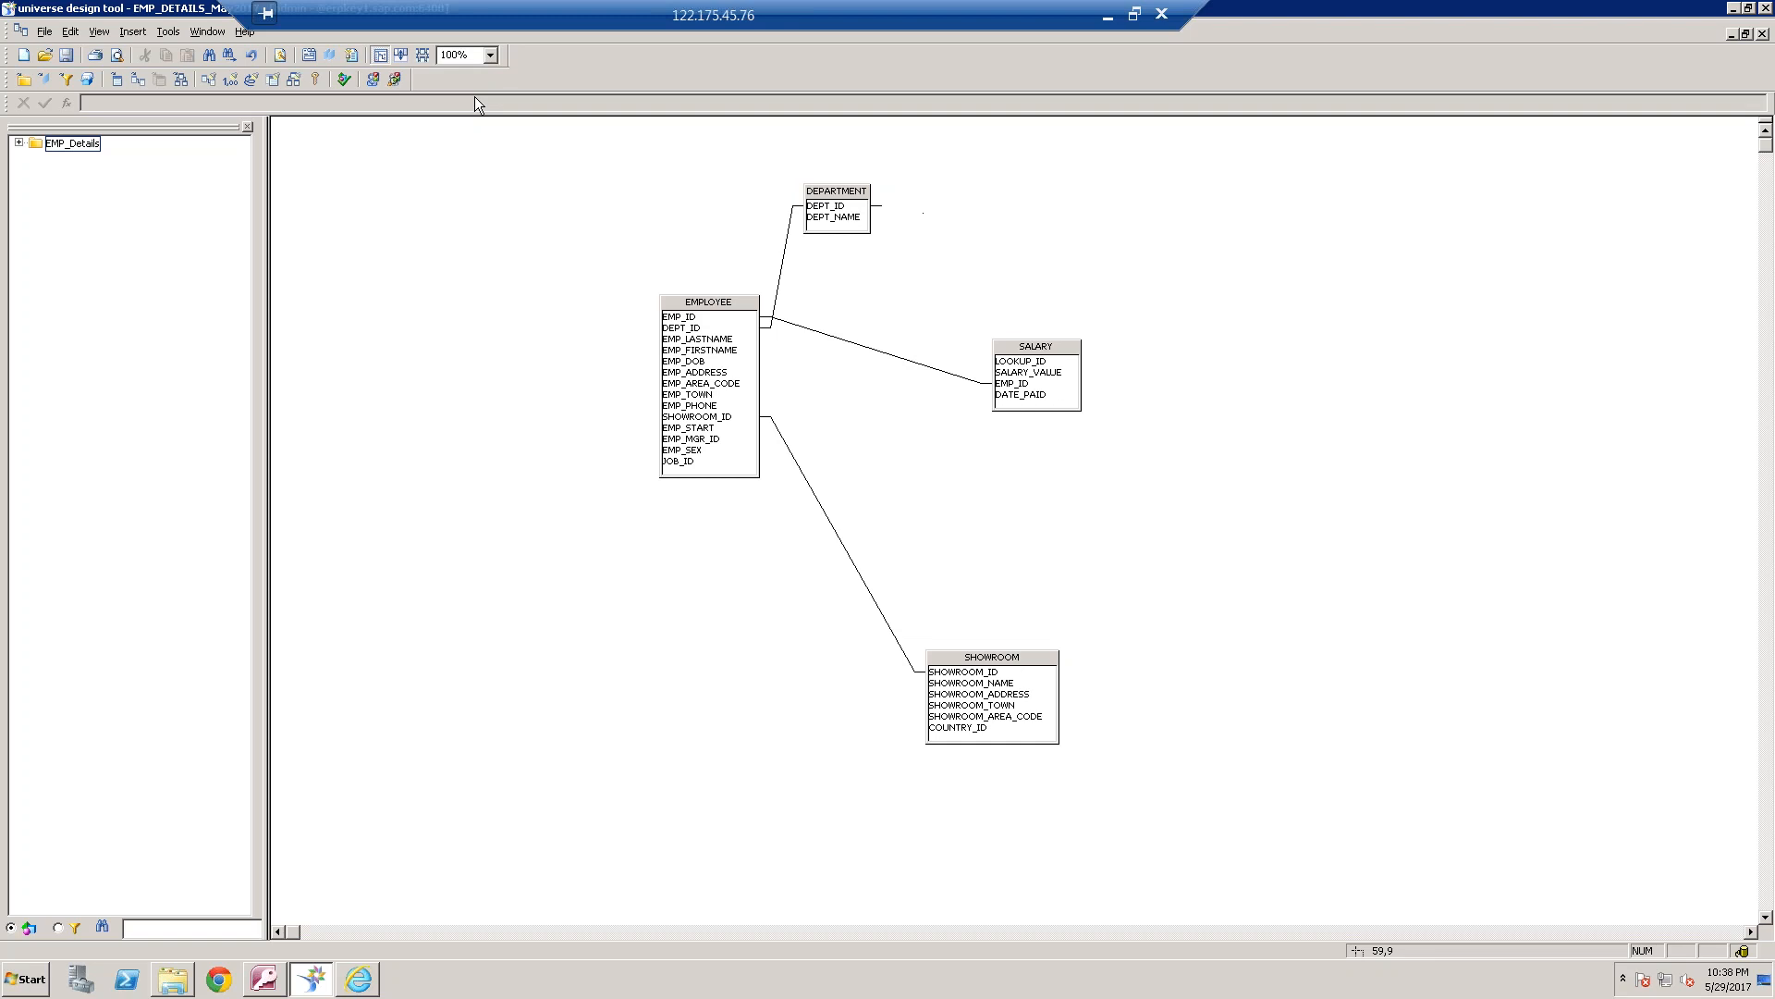
Save the EMP_DETAILS_May2017 universe and export it to the /webi universes domain
click(66, 55)
click(45, 33)
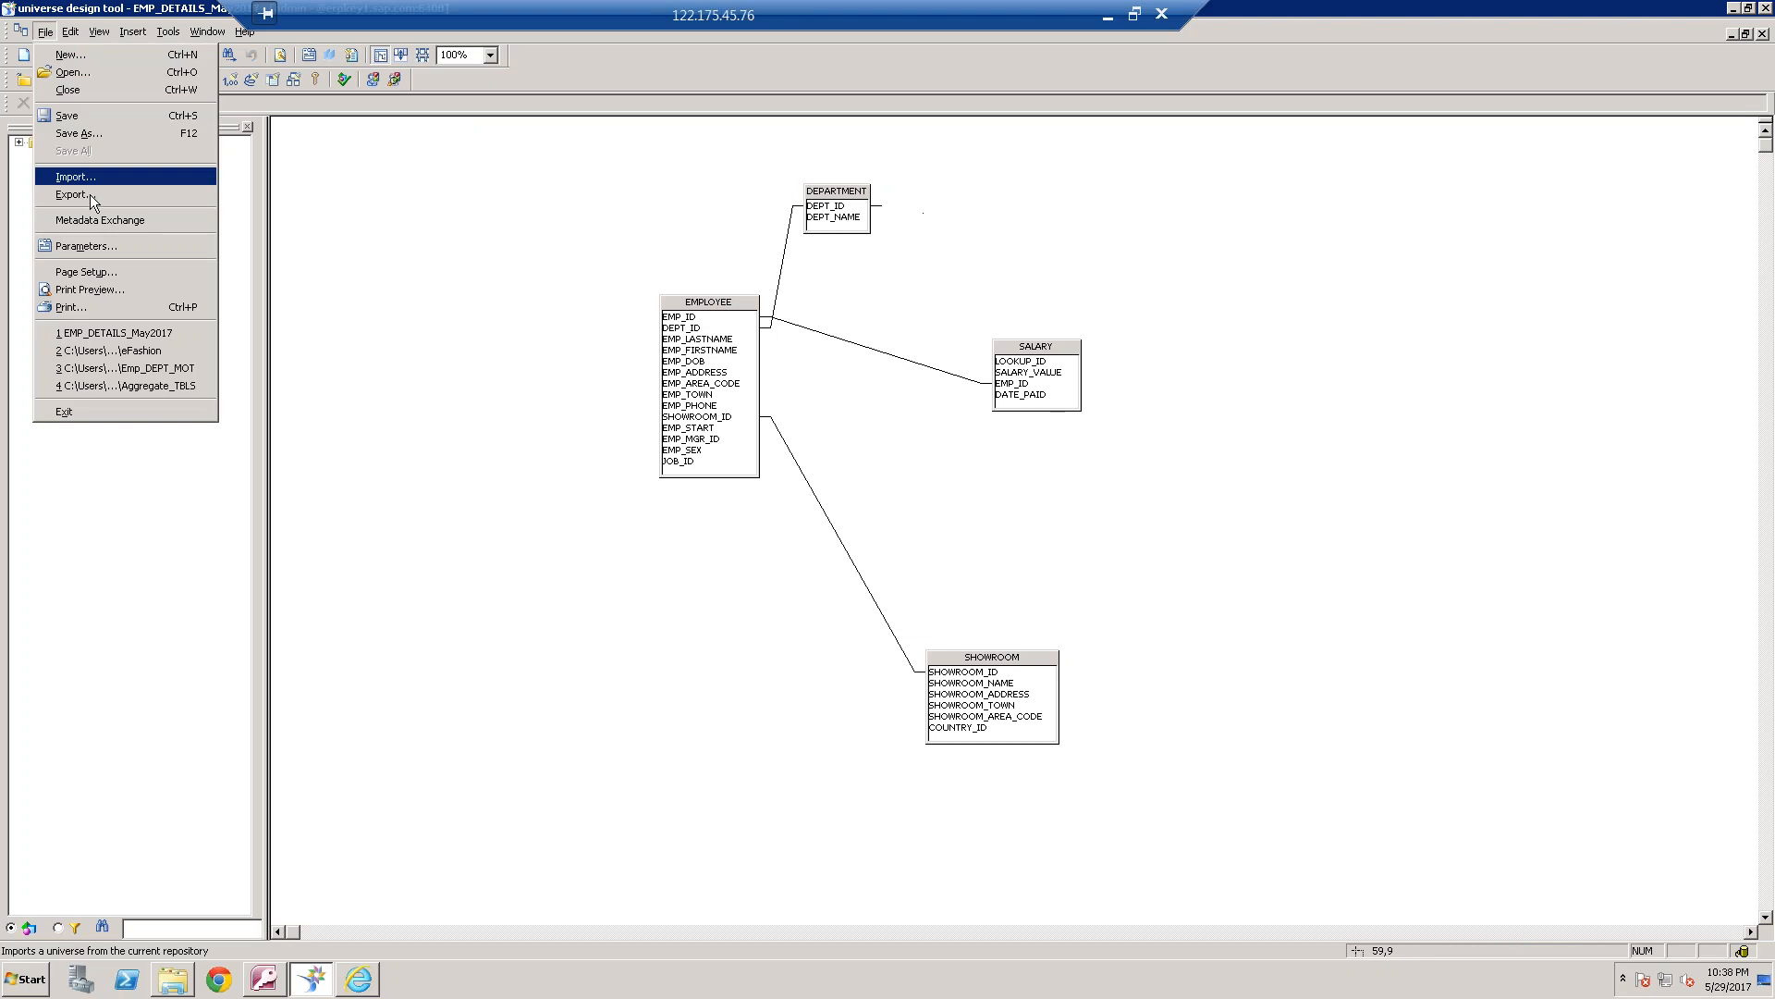
click(87, 194)
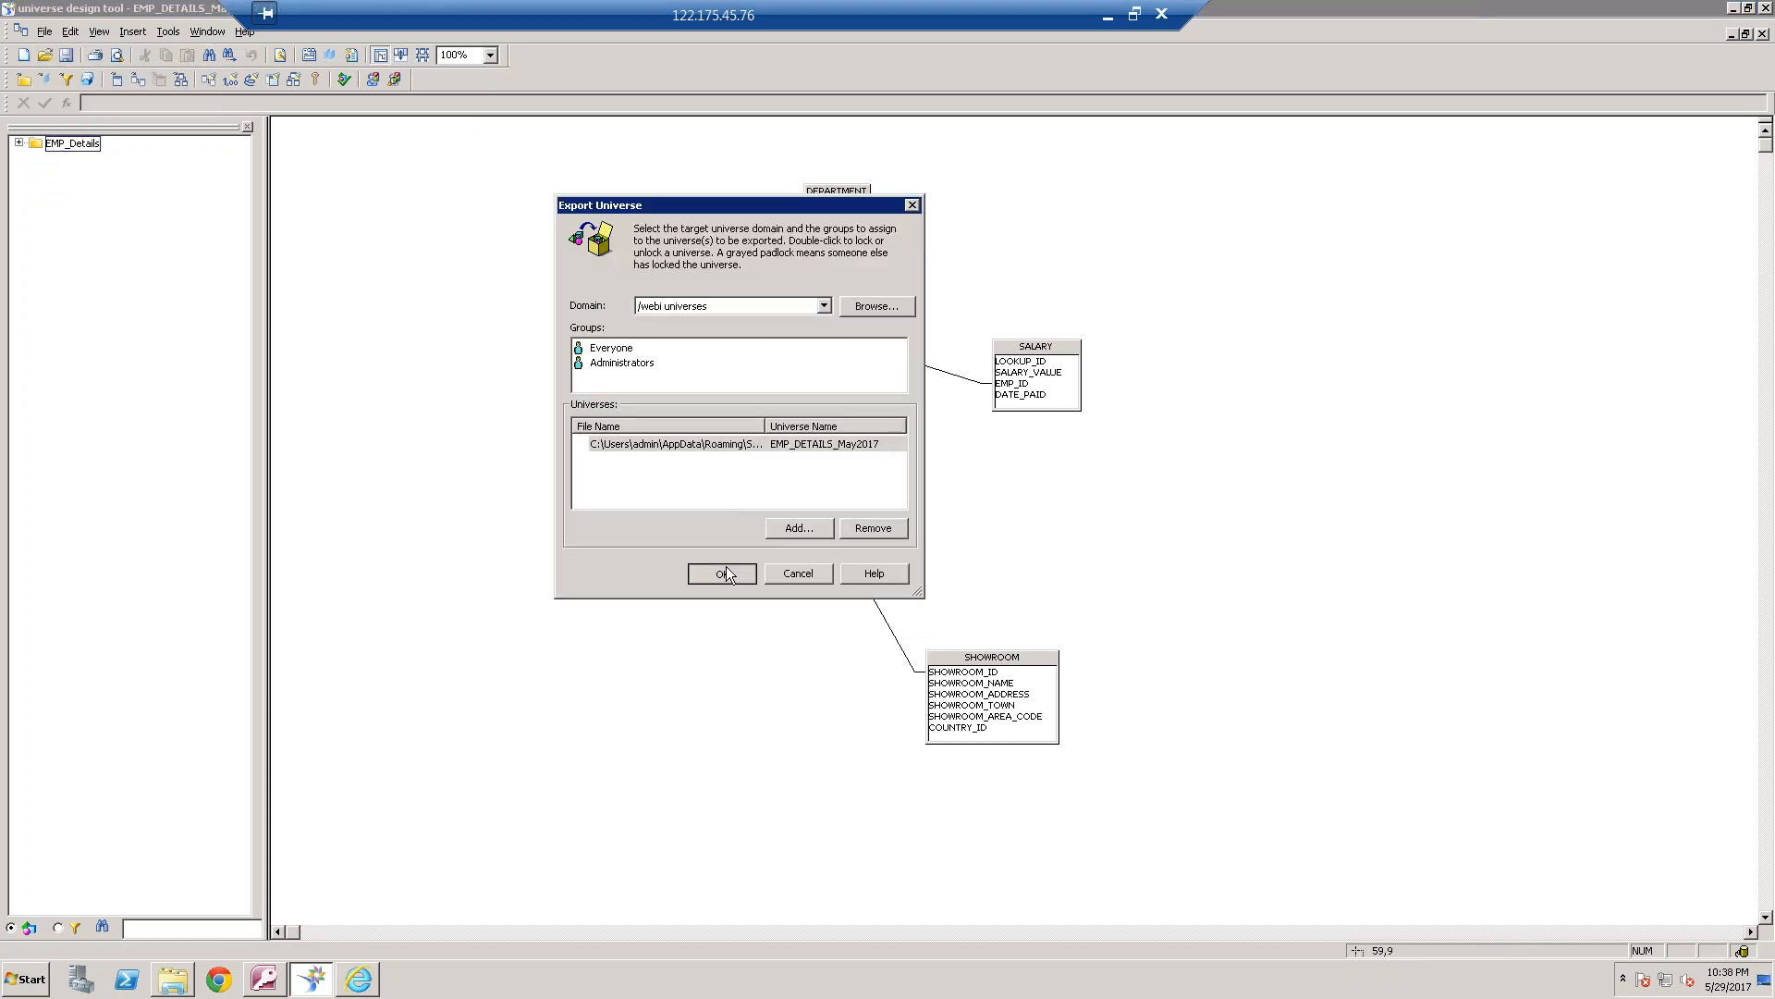
click(728, 574)
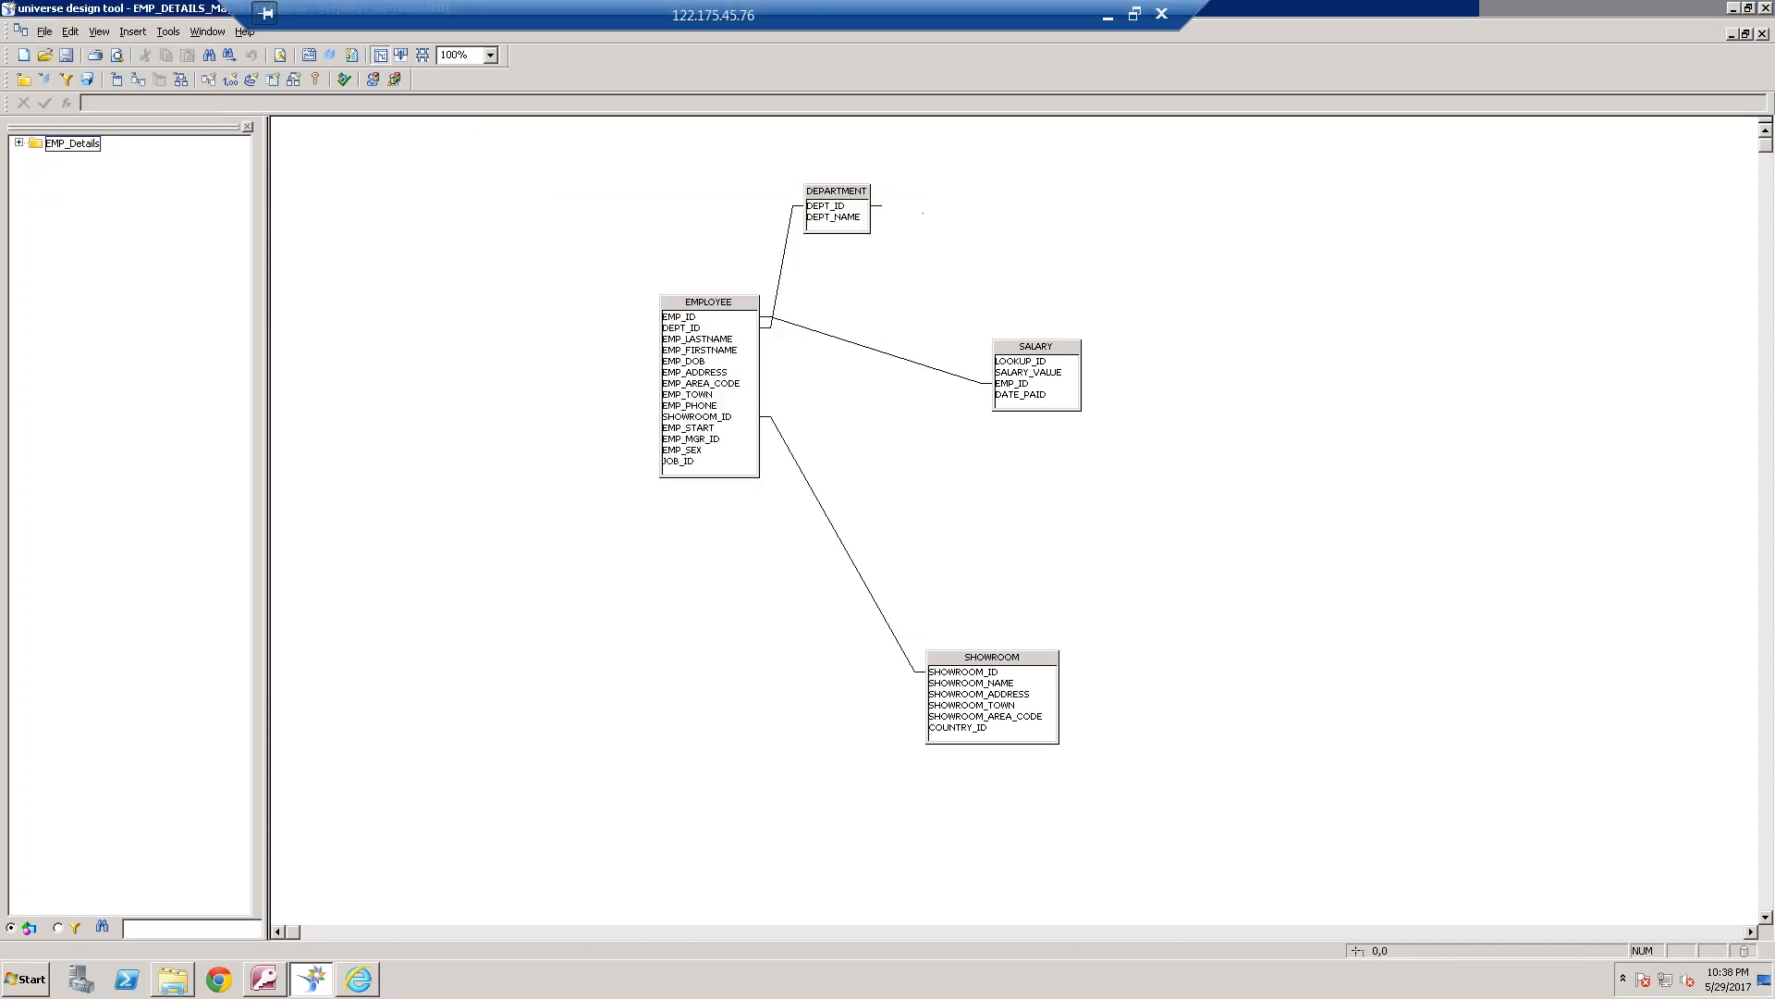
Close the export message, save the EMP_DETAILS_May2017 universe again, and re-export it to the /webi universes domain
click(1001, 513)
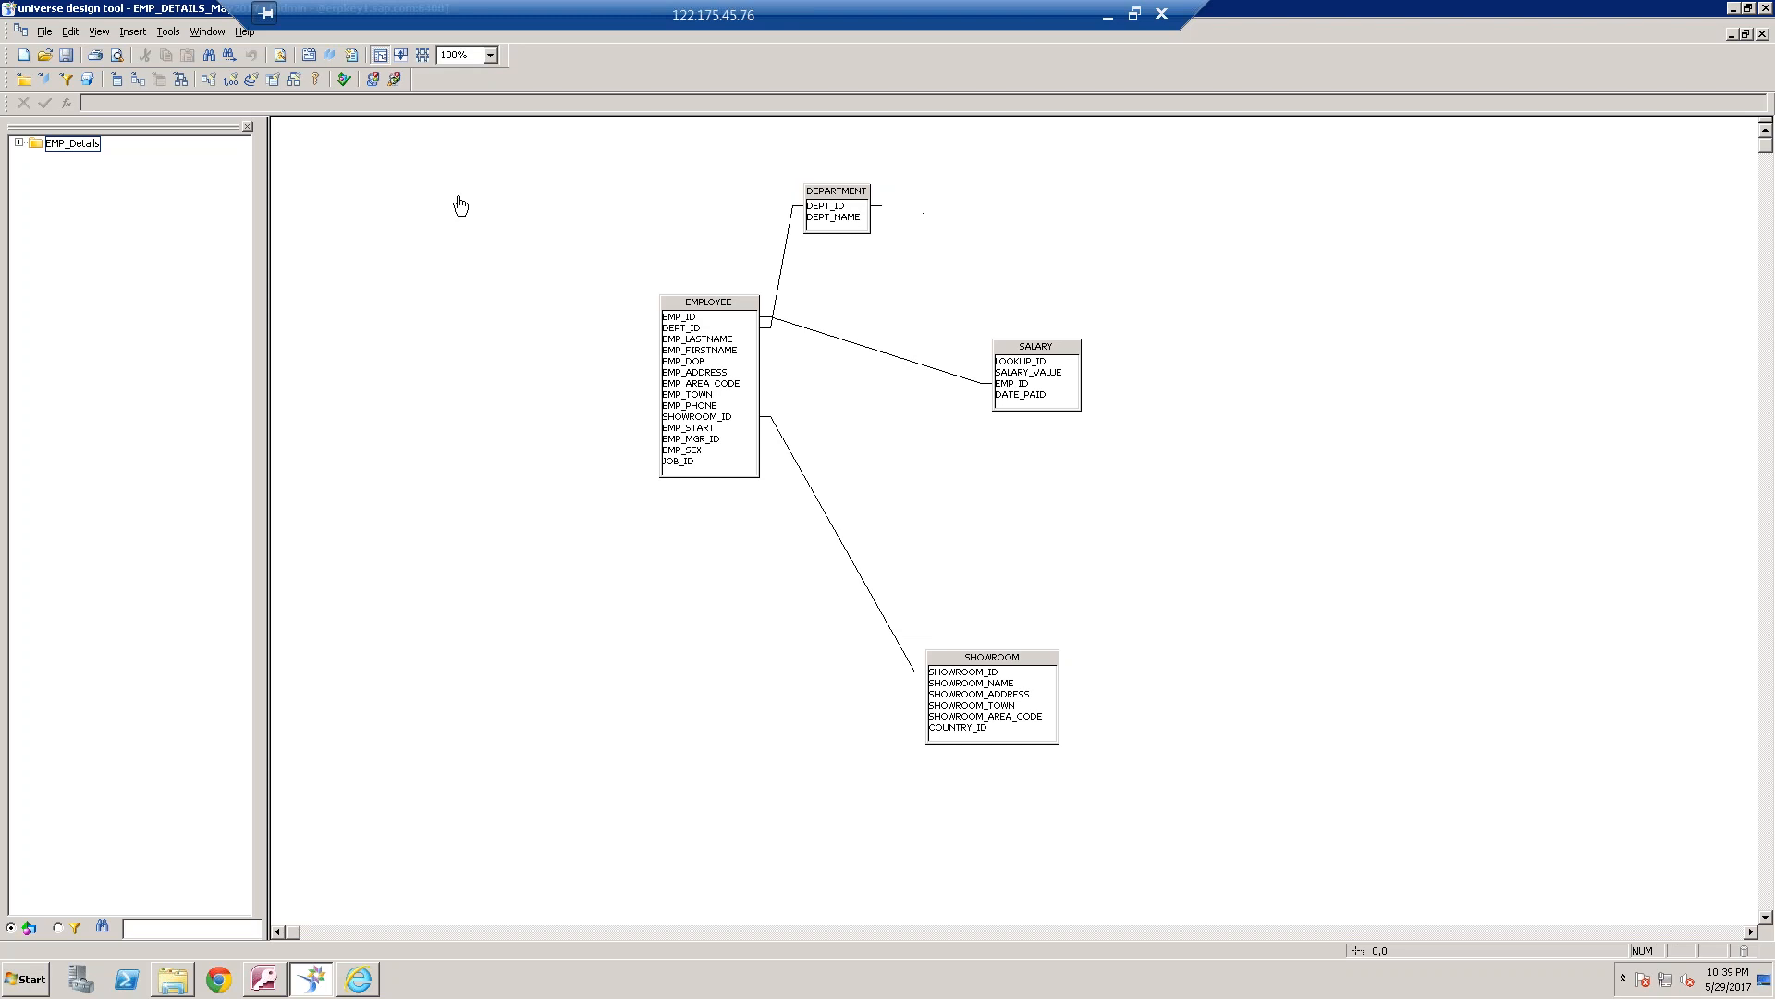
click(65, 55)
click(46, 33)
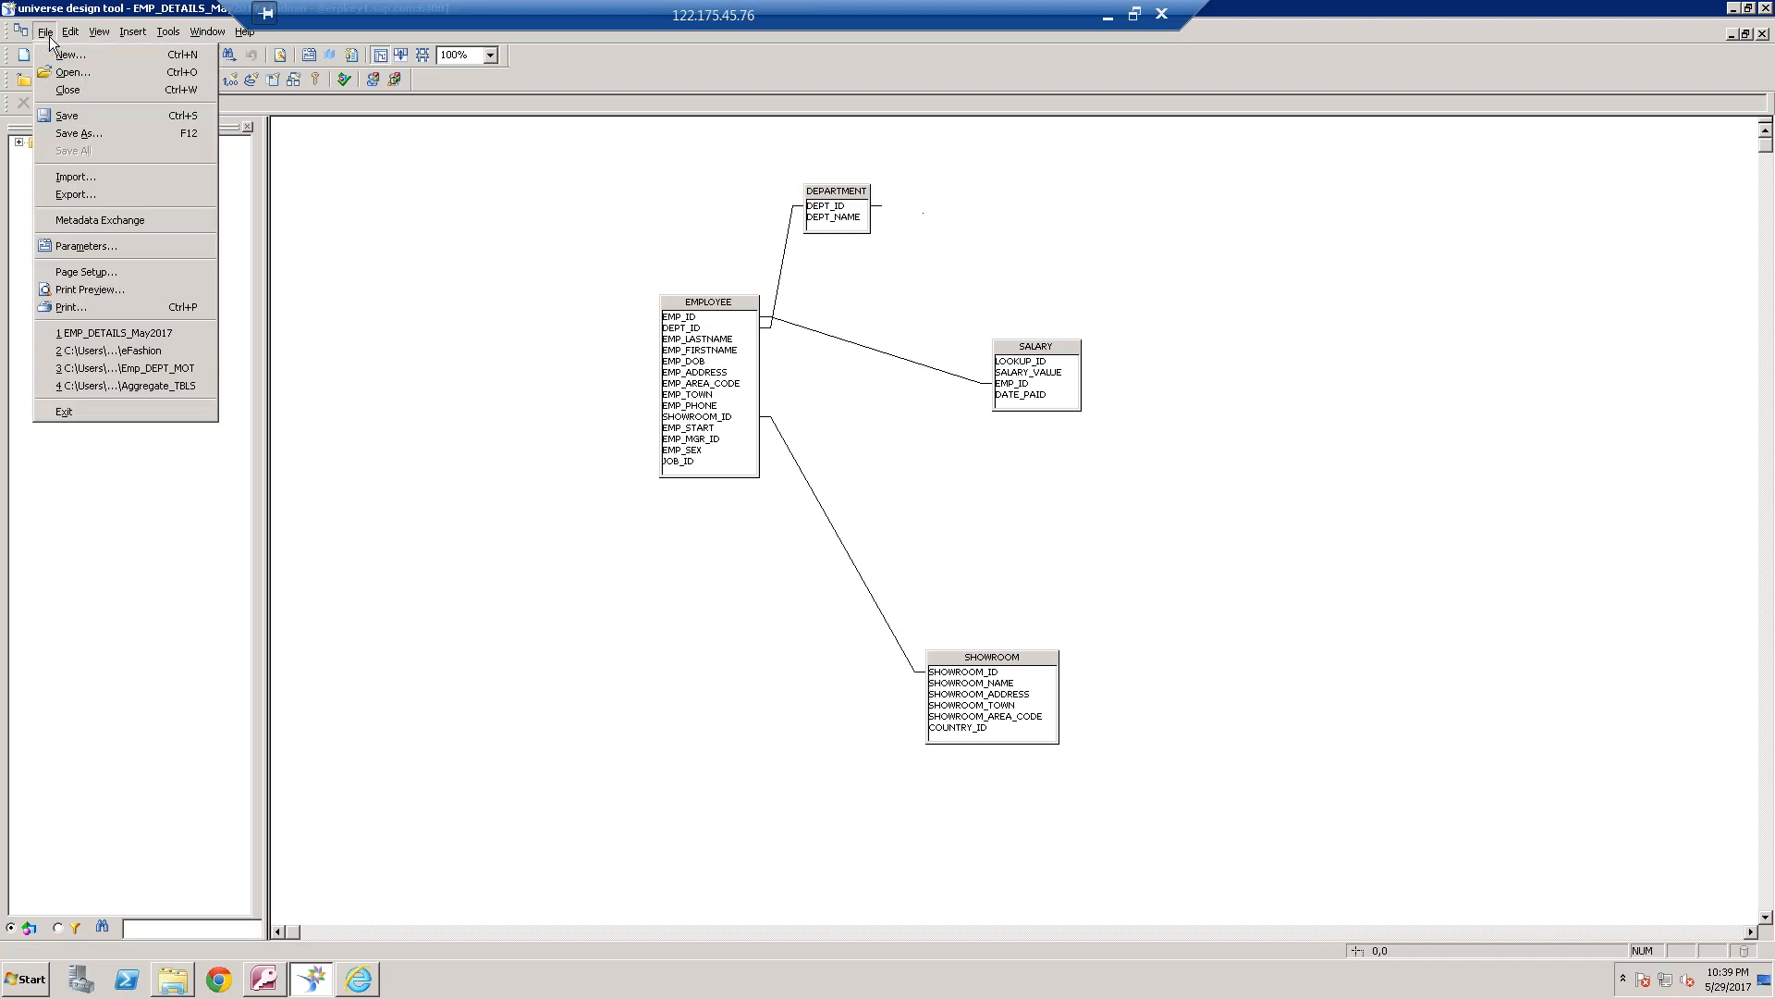
click(82, 196)
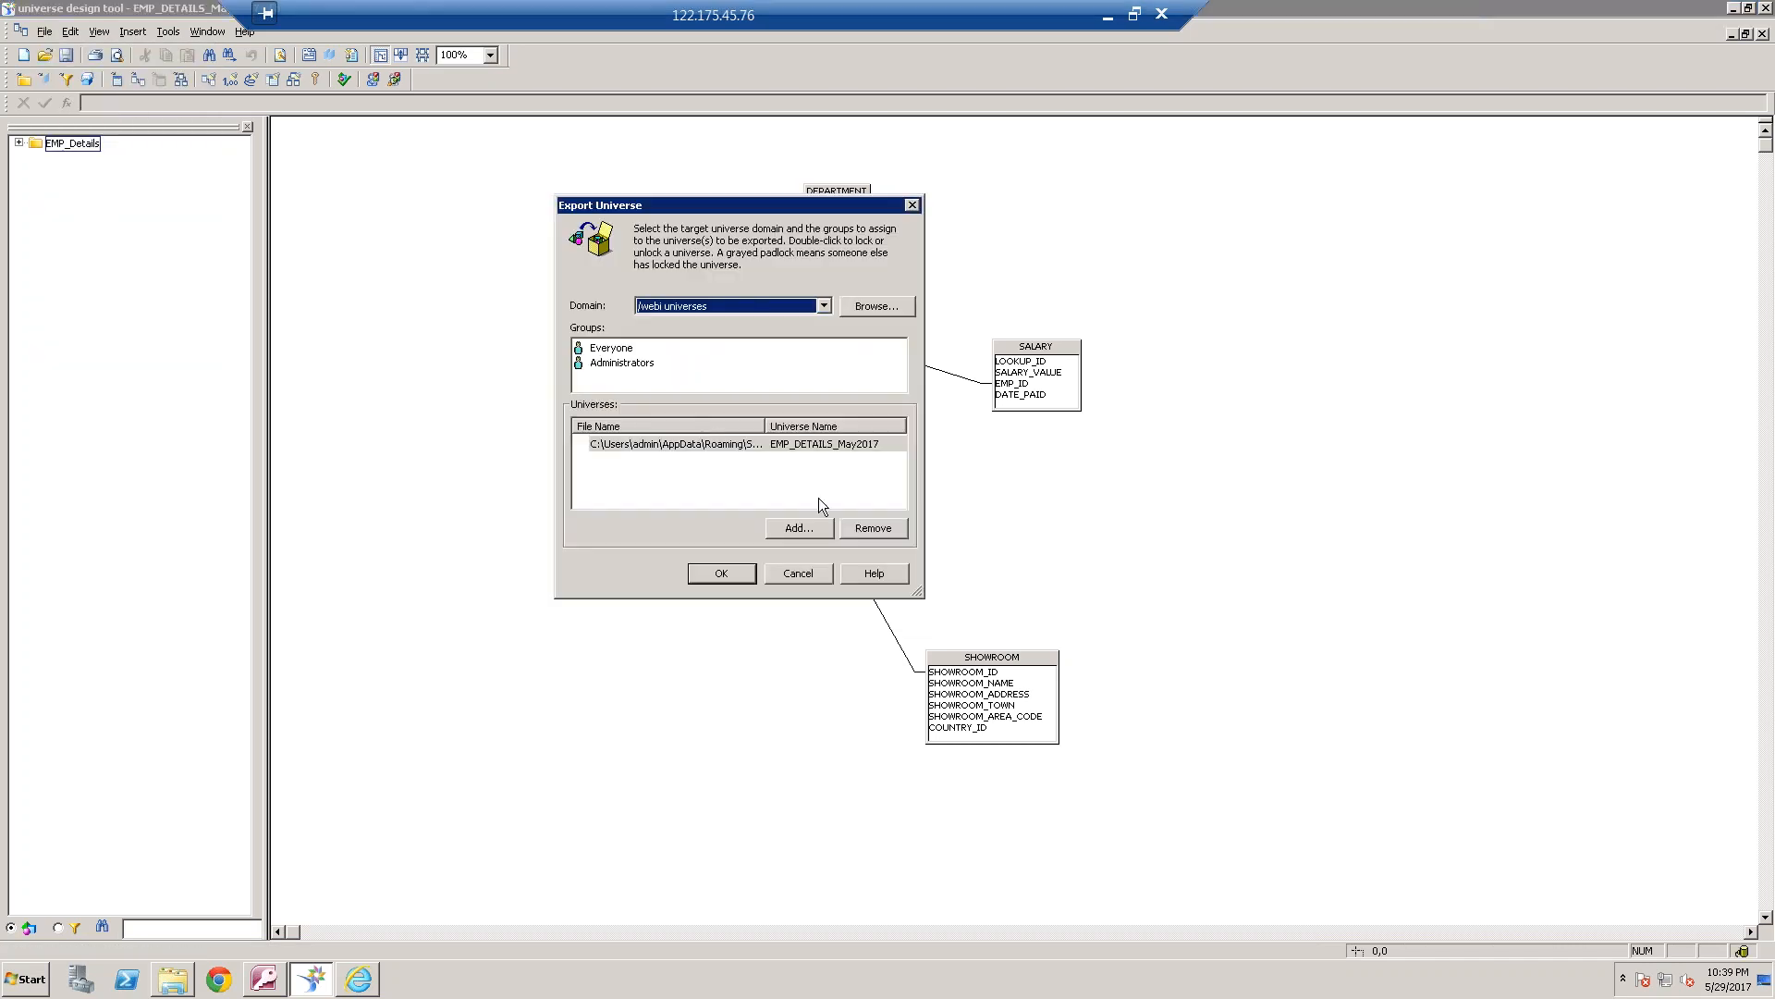
click(721, 572)
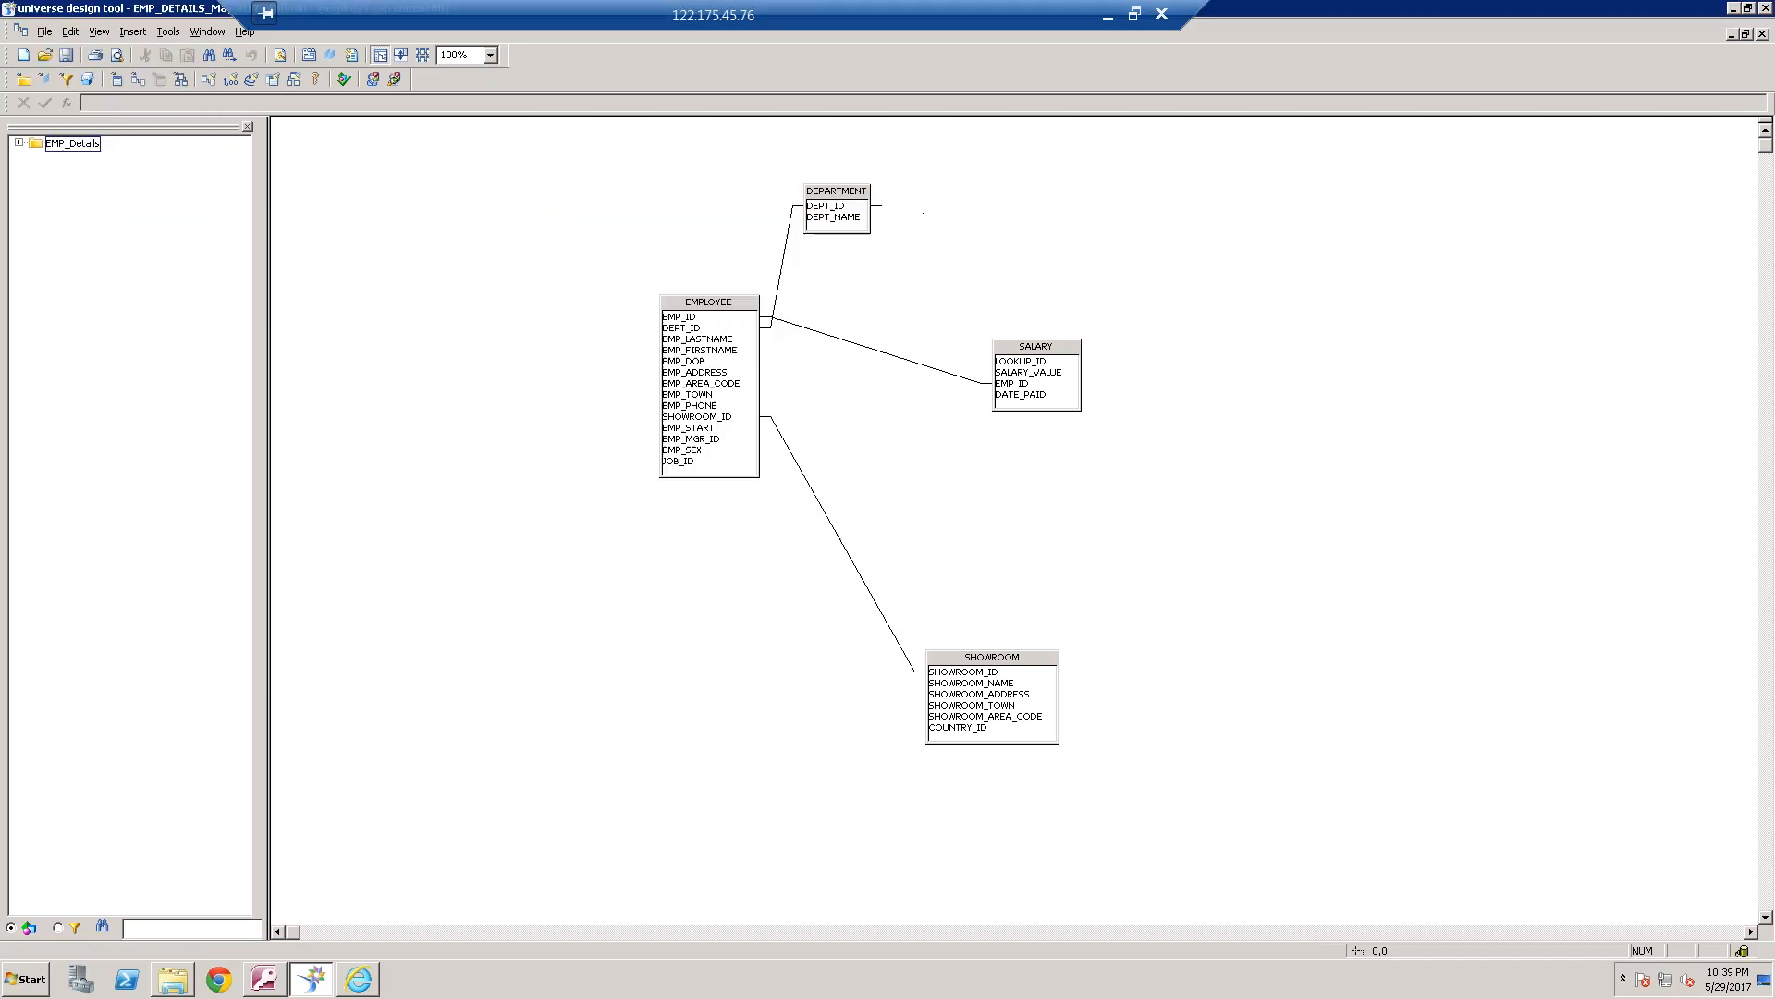
Switch to BI launch pad, discard the open document, and start a new Web Intelligence document on the EMP_DETAILS_May2017 universe
click(371, 983)
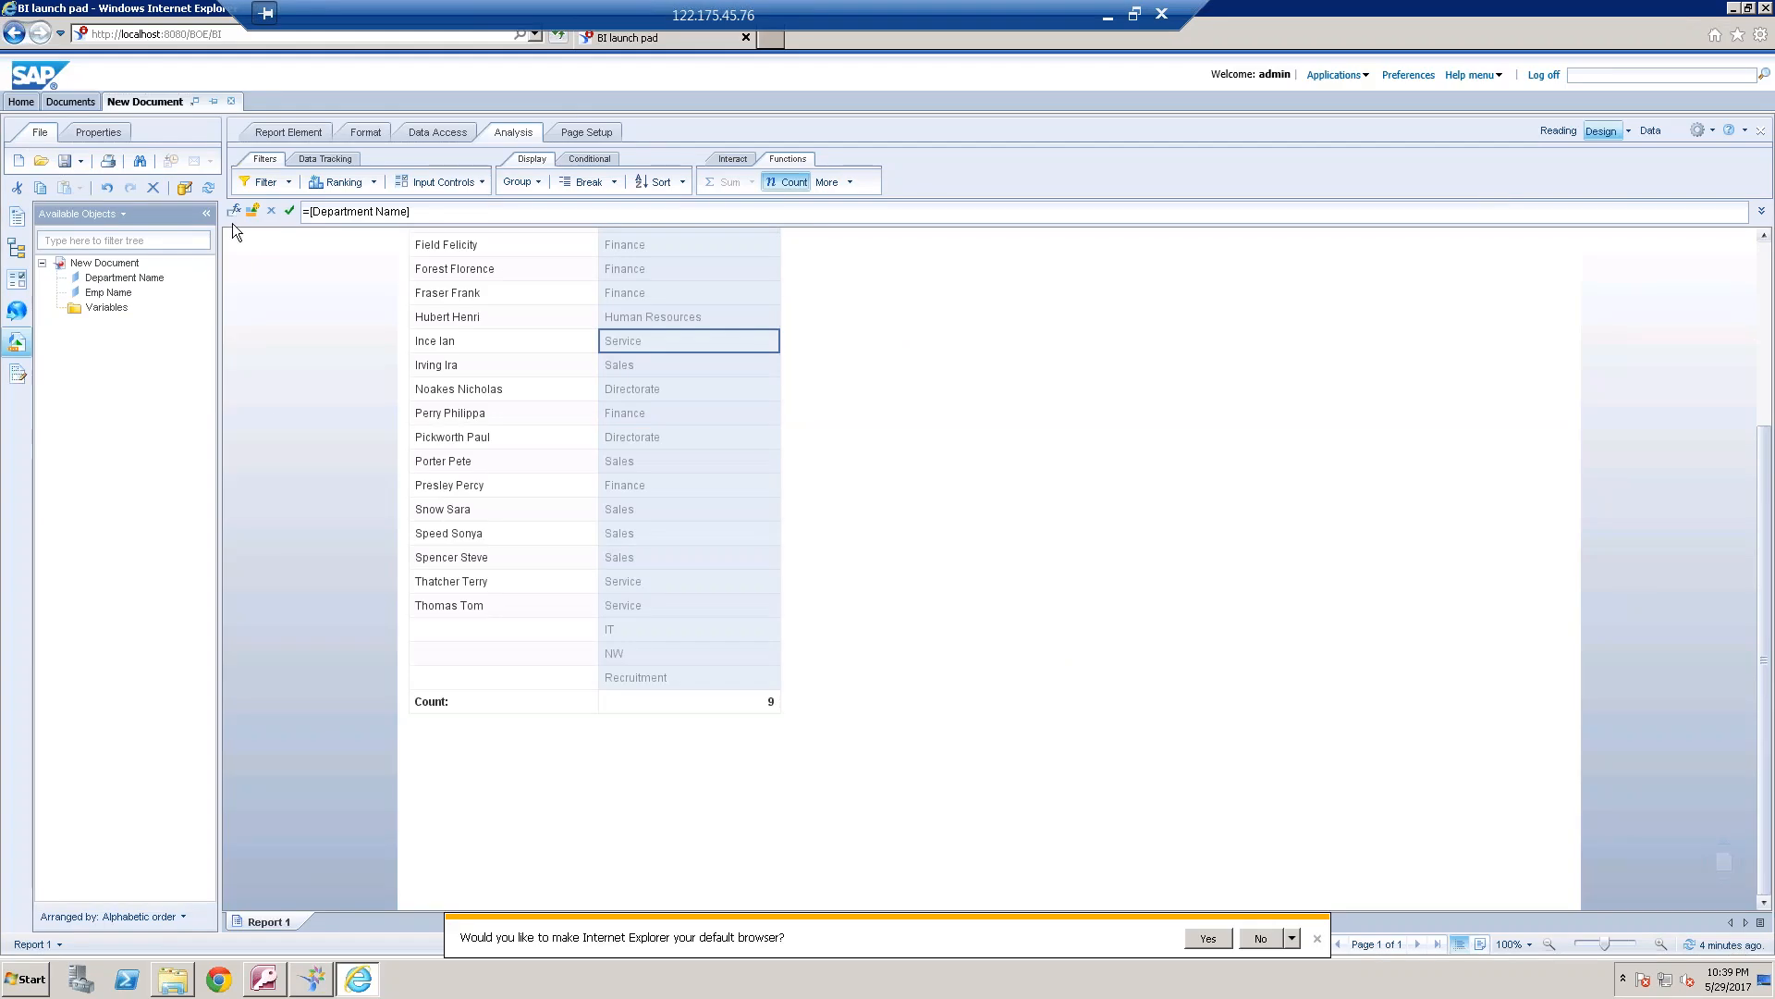
click(19, 161)
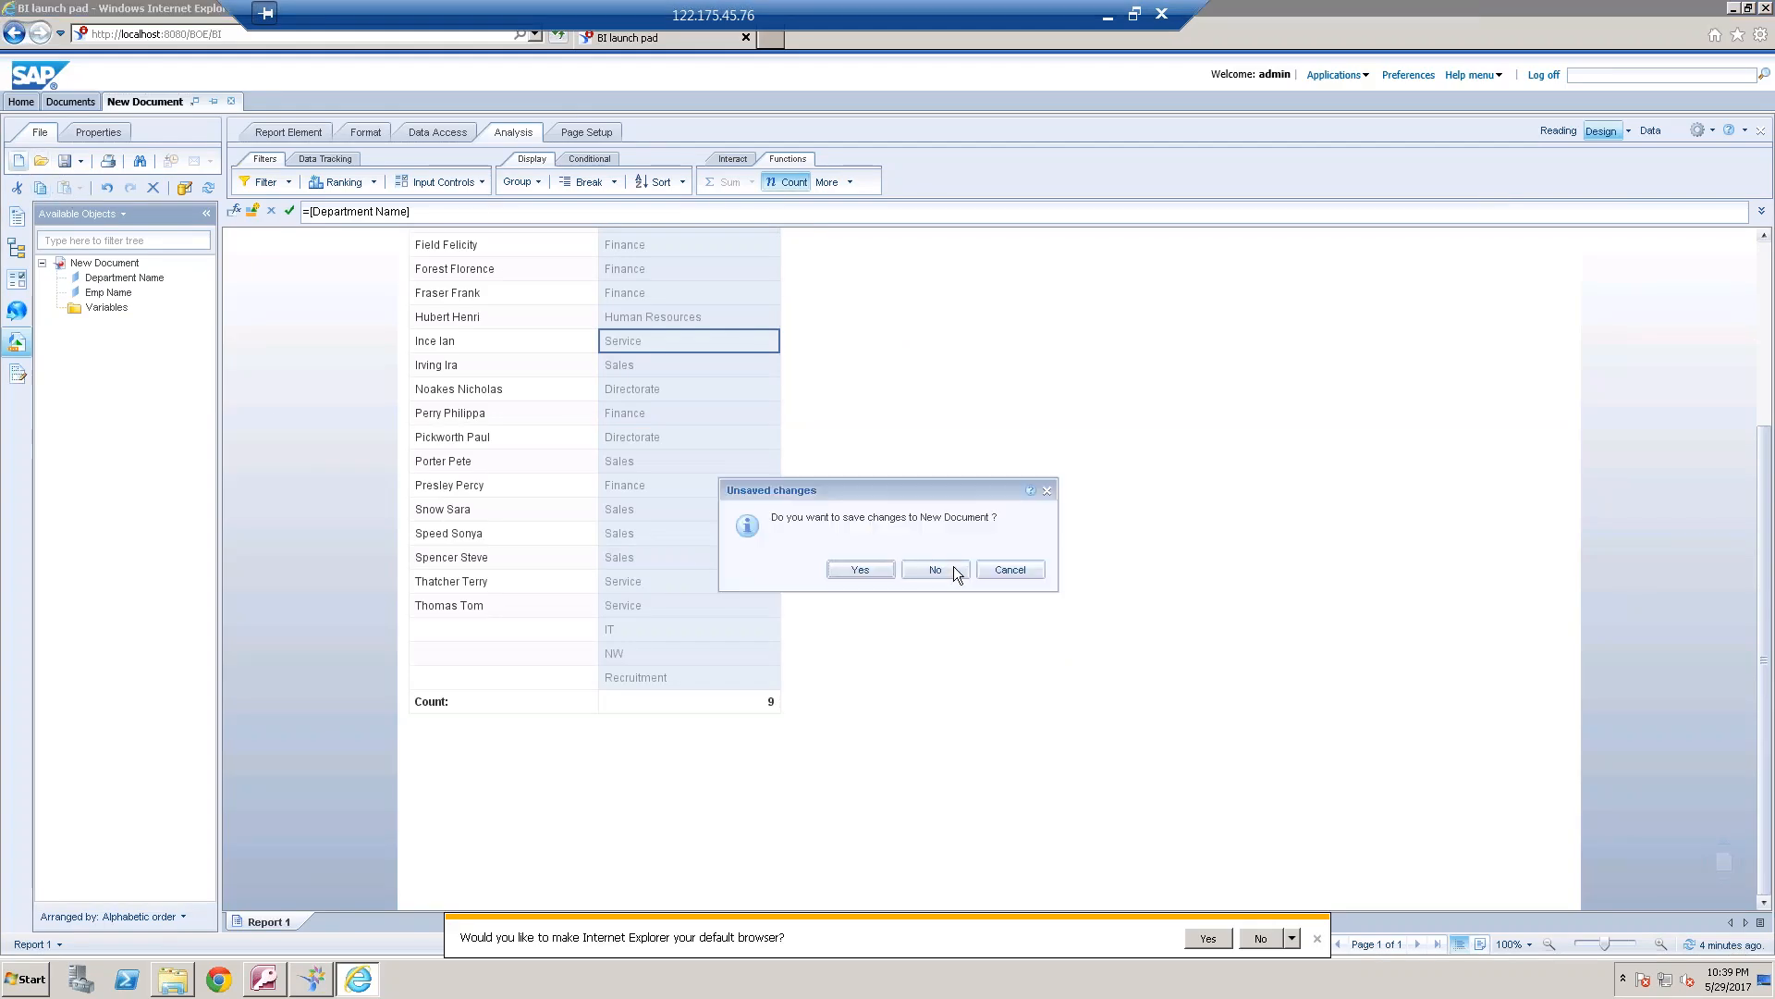
click(953, 568)
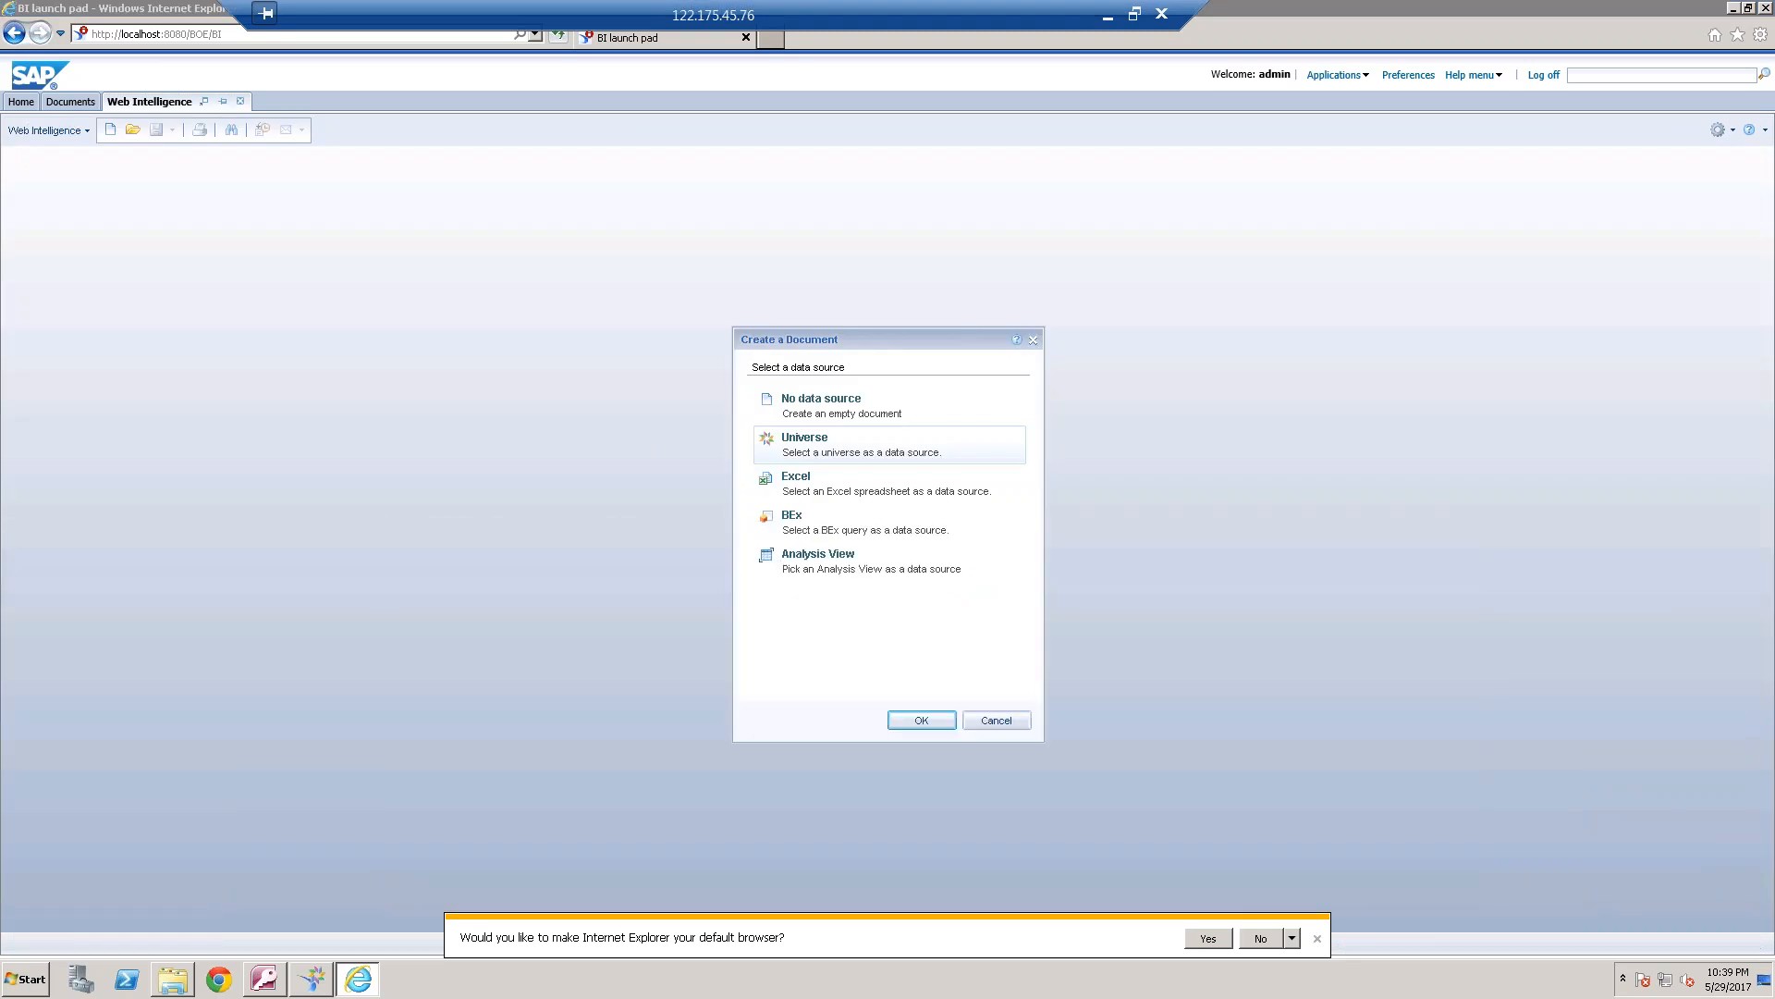
click(922, 720)
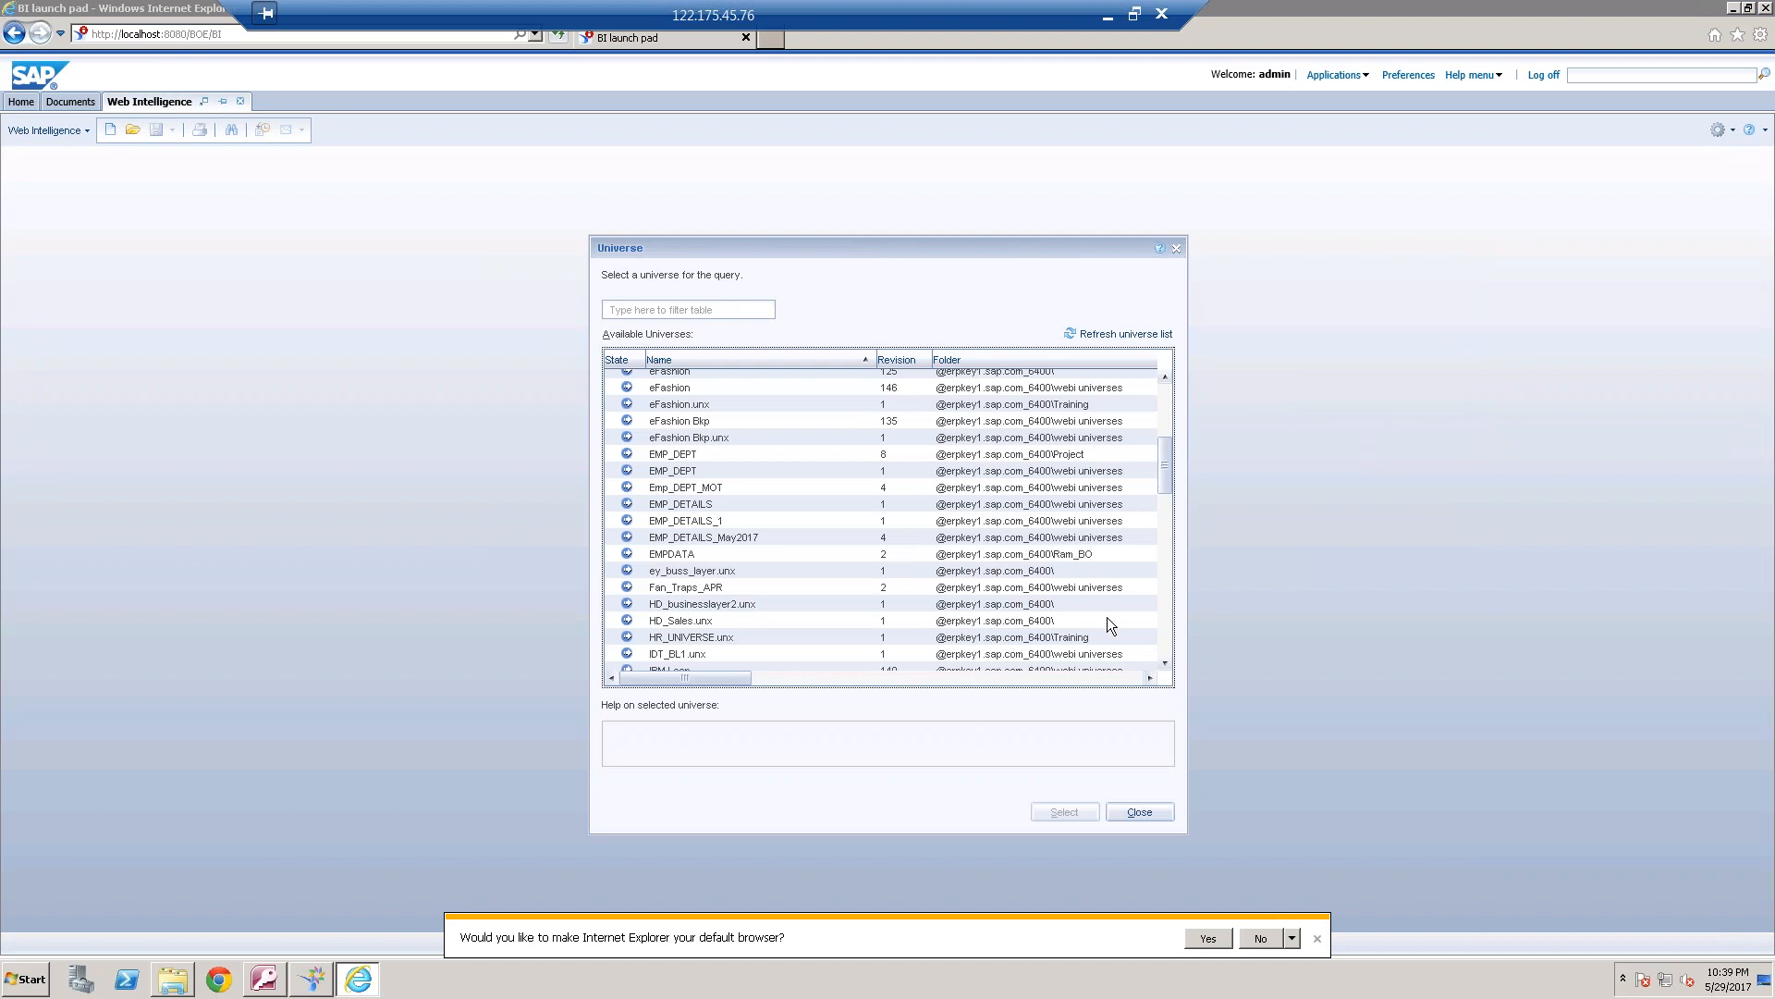
click(1119, 334)
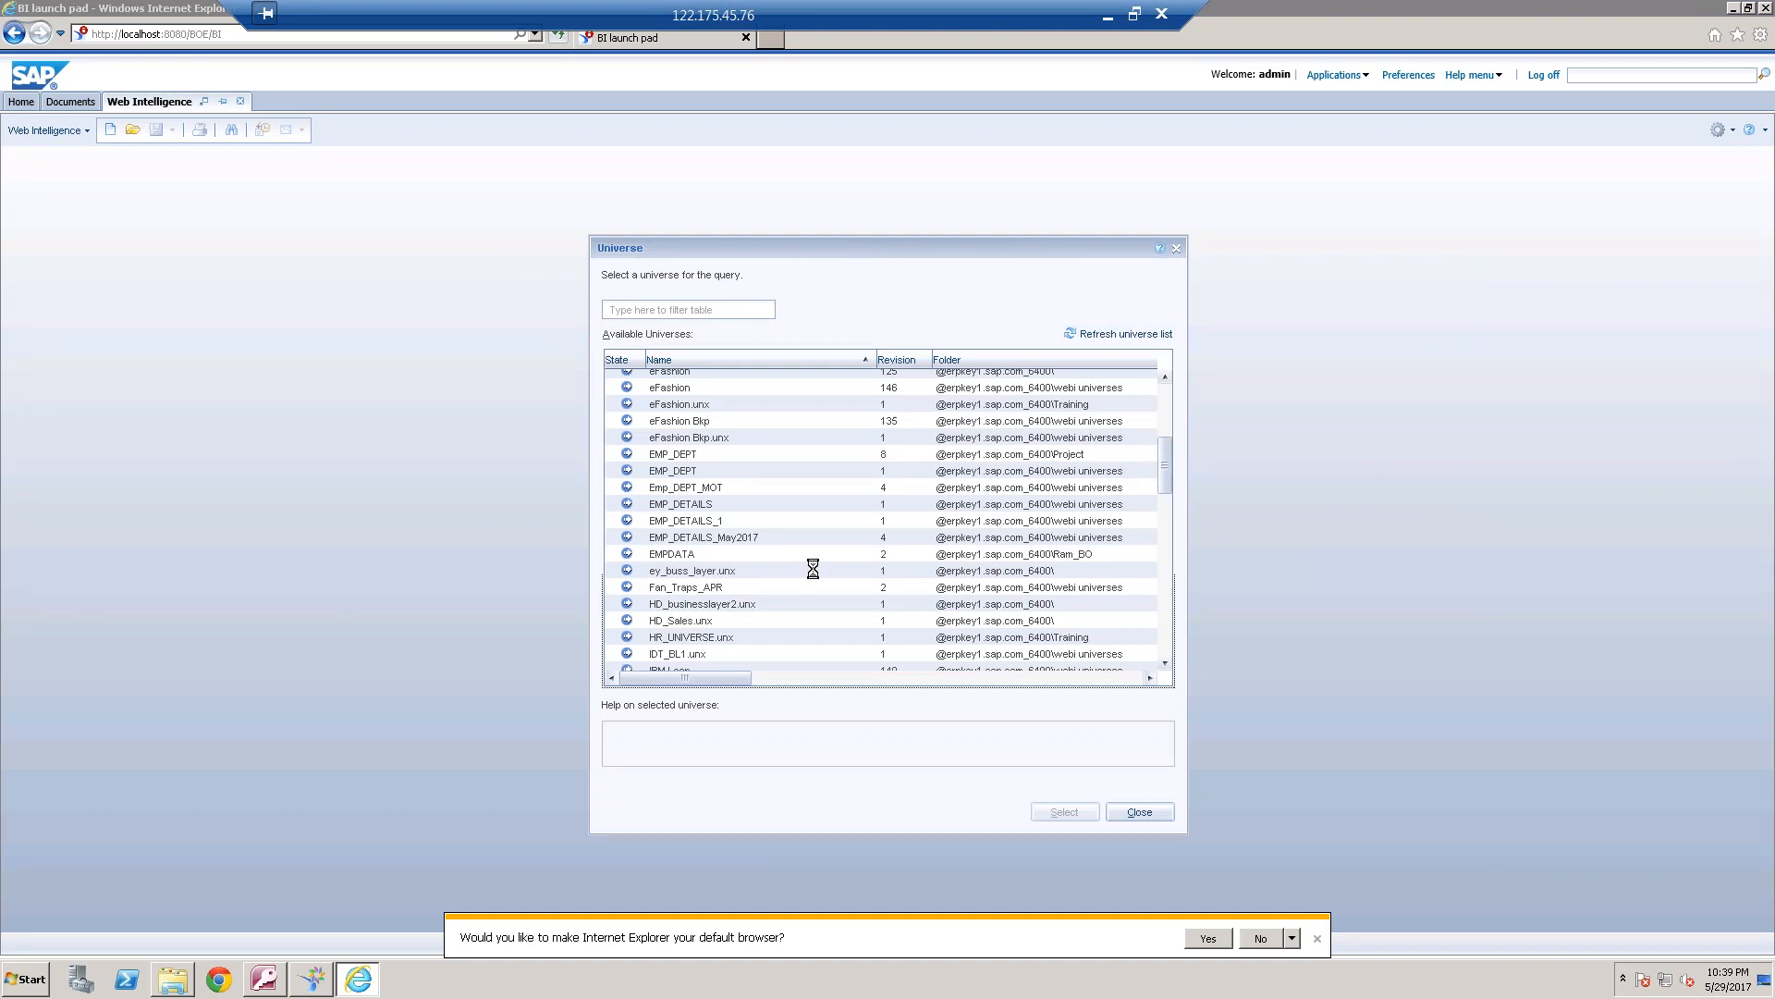
click(727, 541)
click(1087, 812)
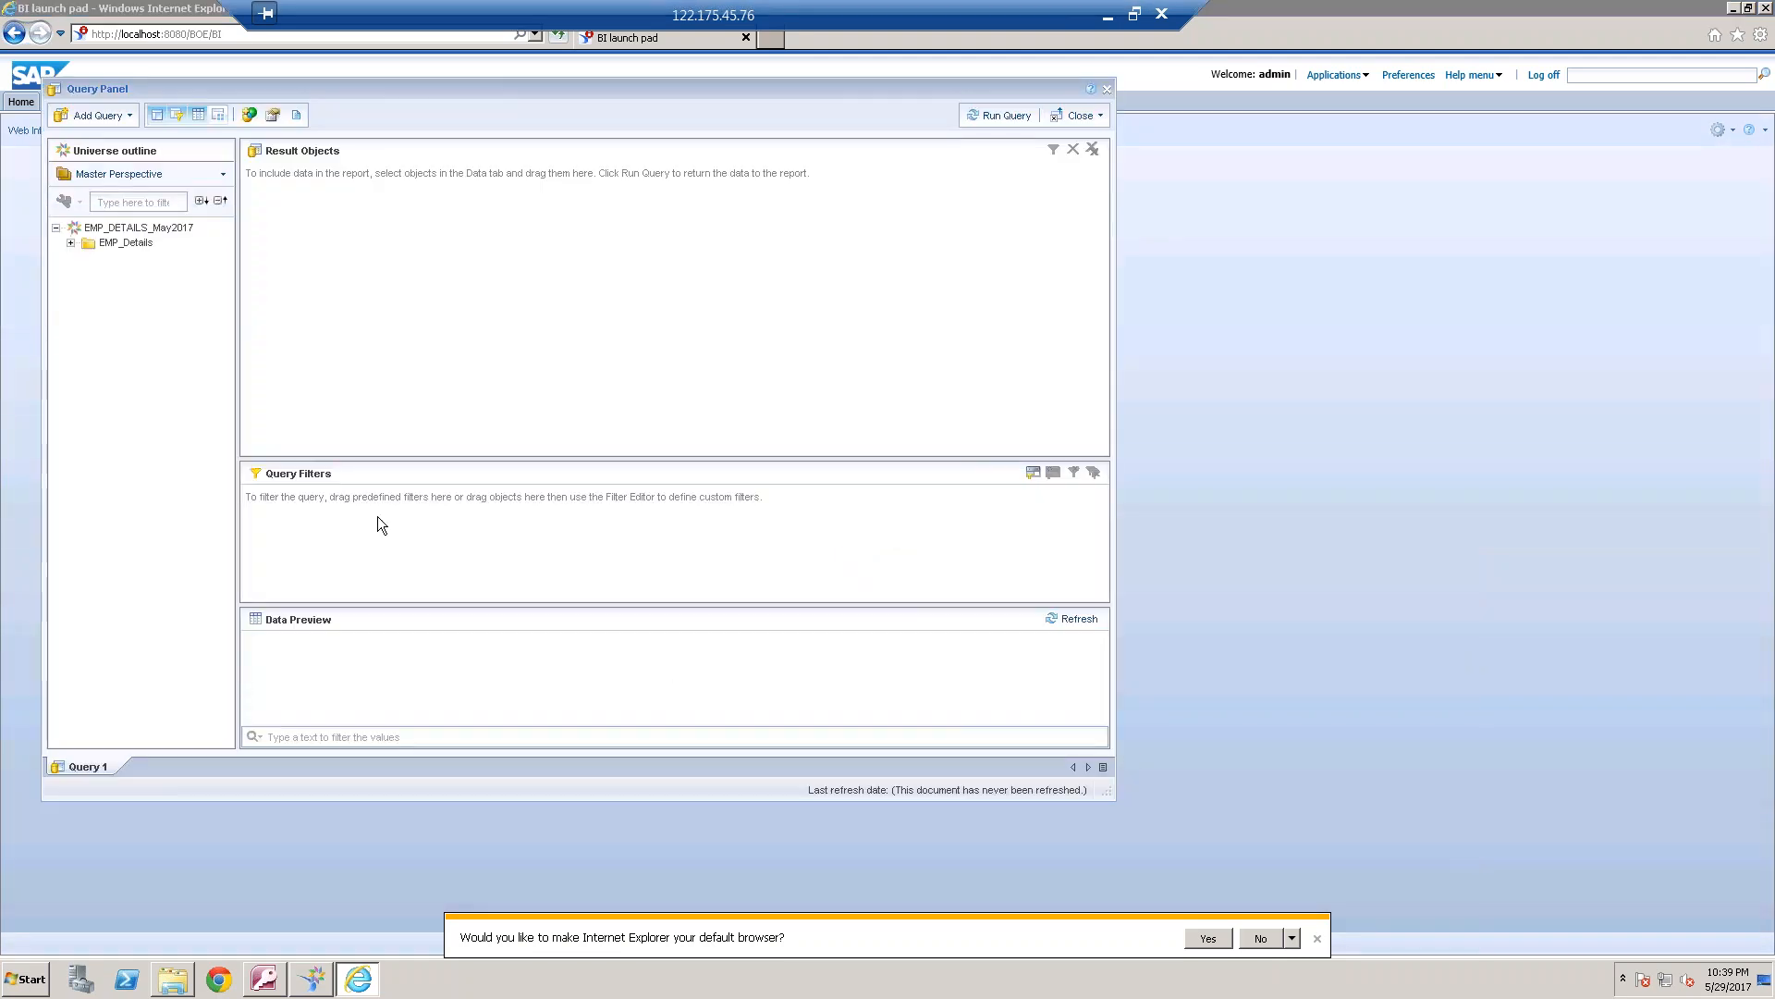
Add Emp Name and Department Name from EMP_Details to the query's result objects, and view the generated query script
click(71, 243)
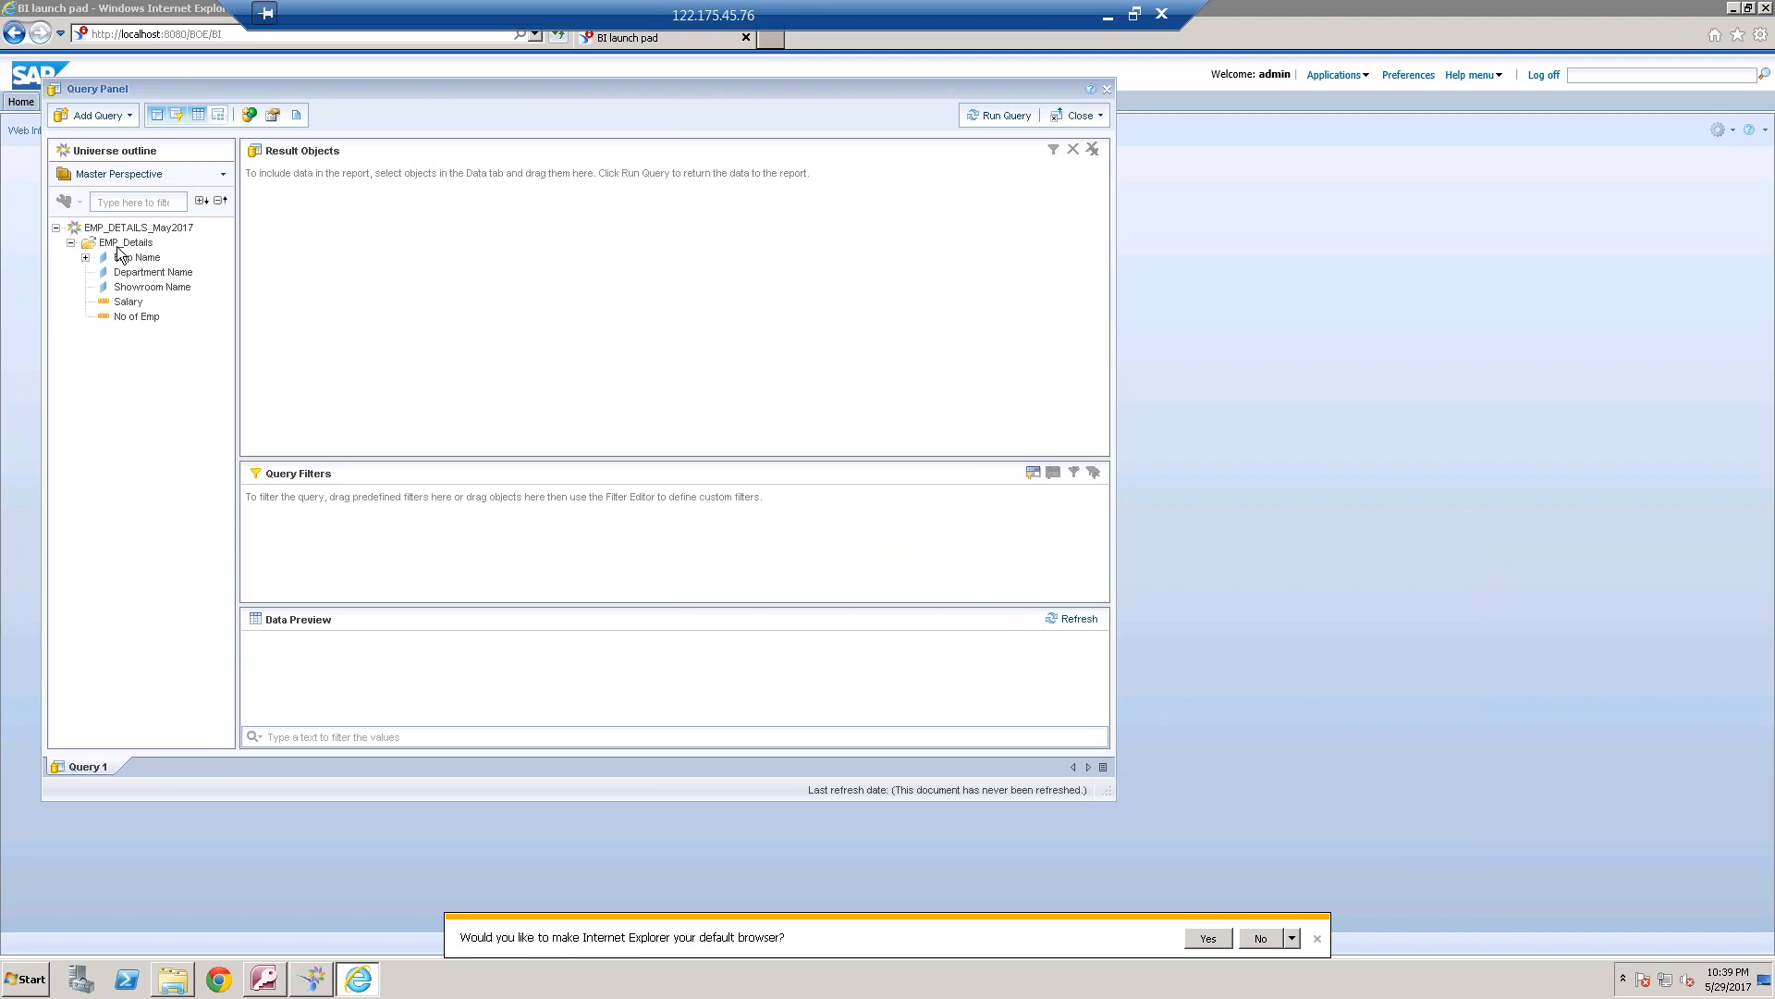
click(146, 261)
double_click(146, 261)
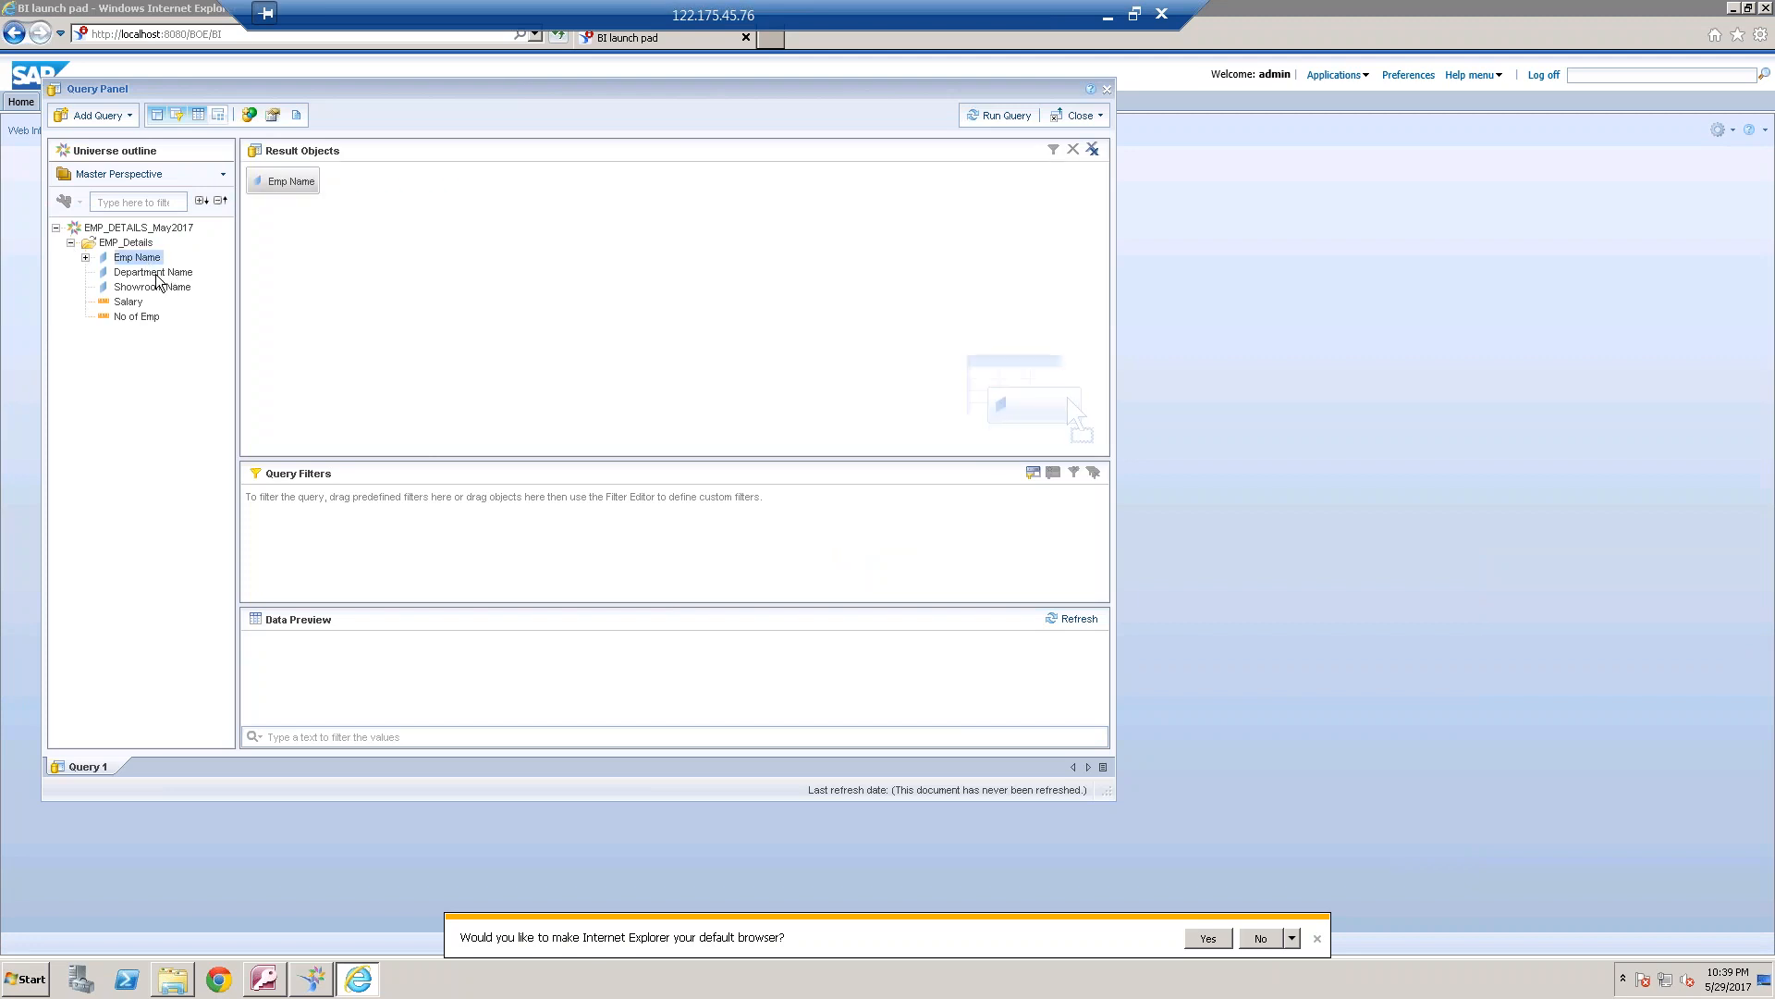
double_click(157, 275)
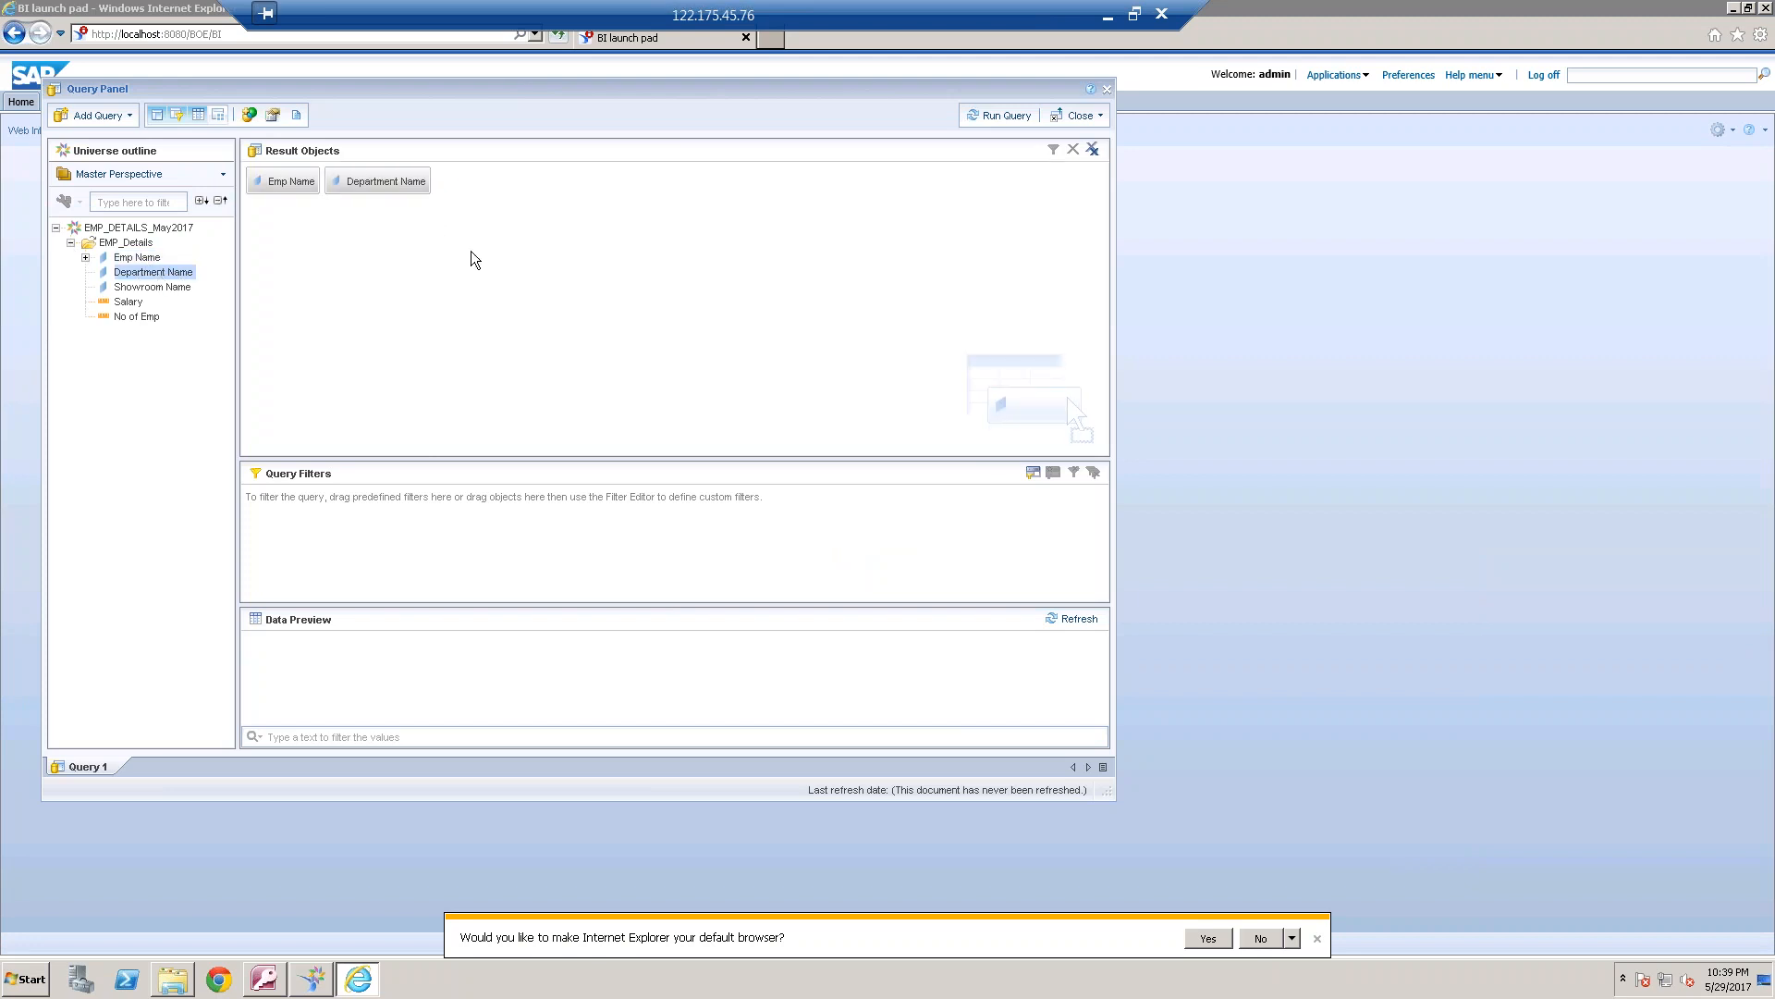
click(296, 115)
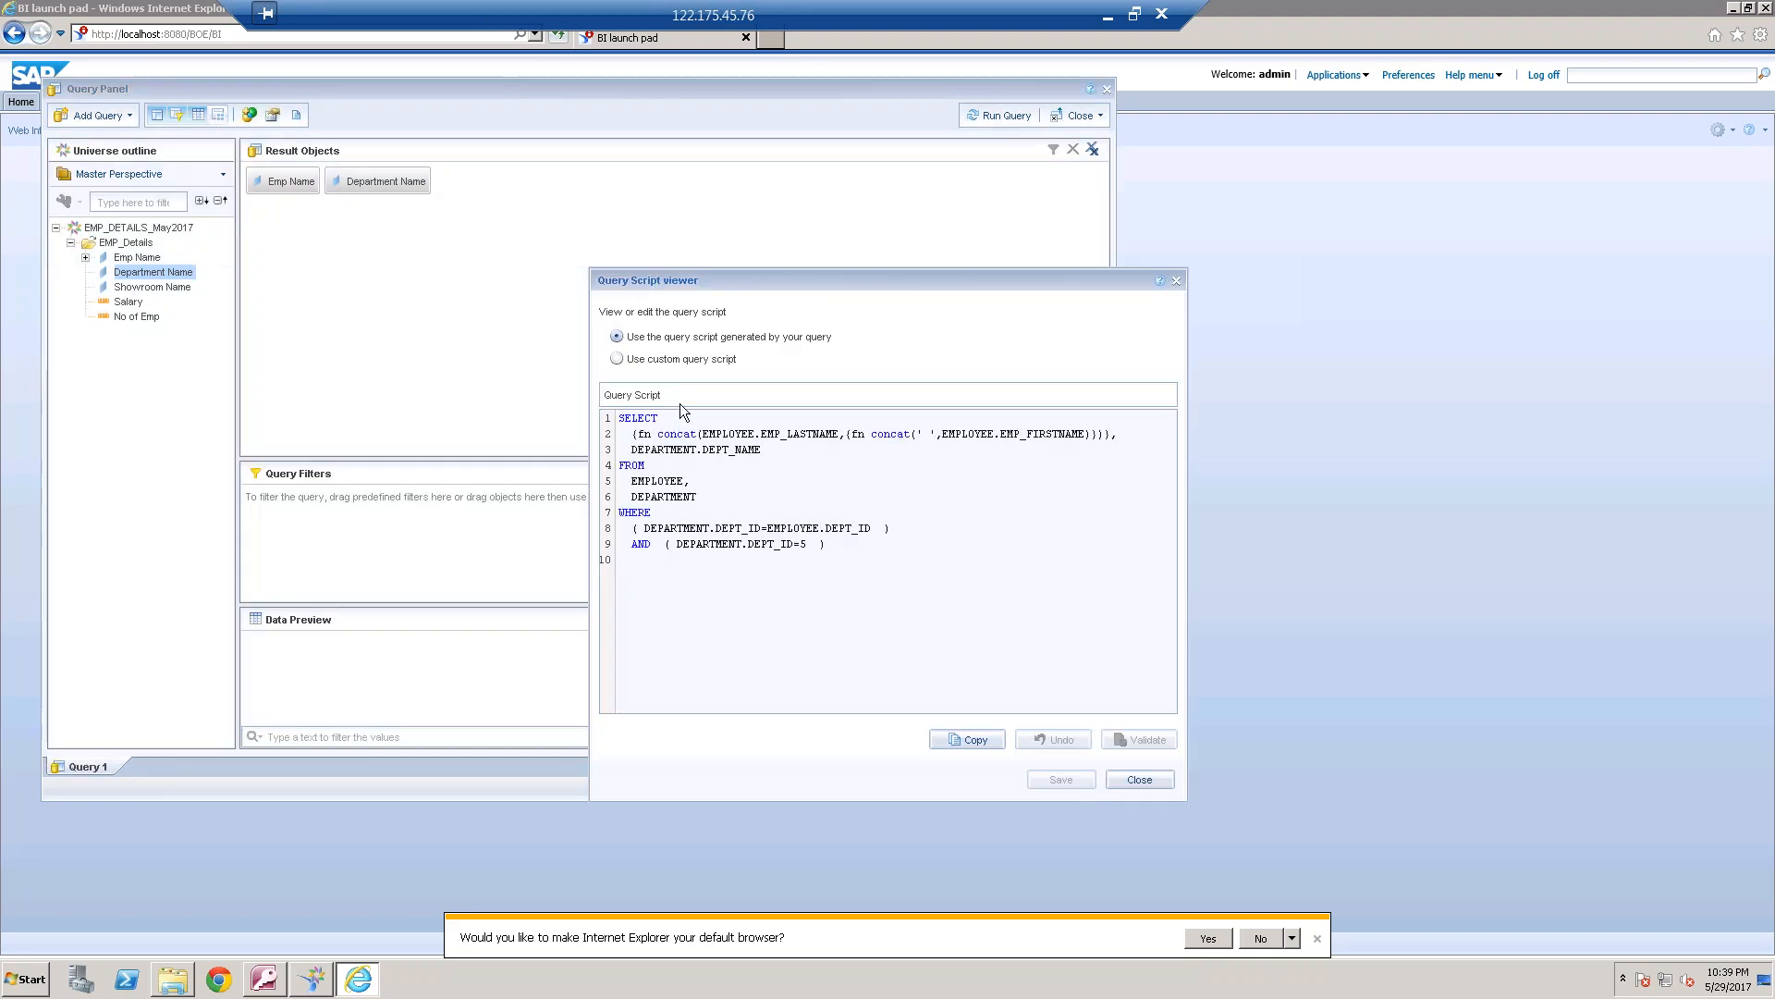
click(1143, 779)
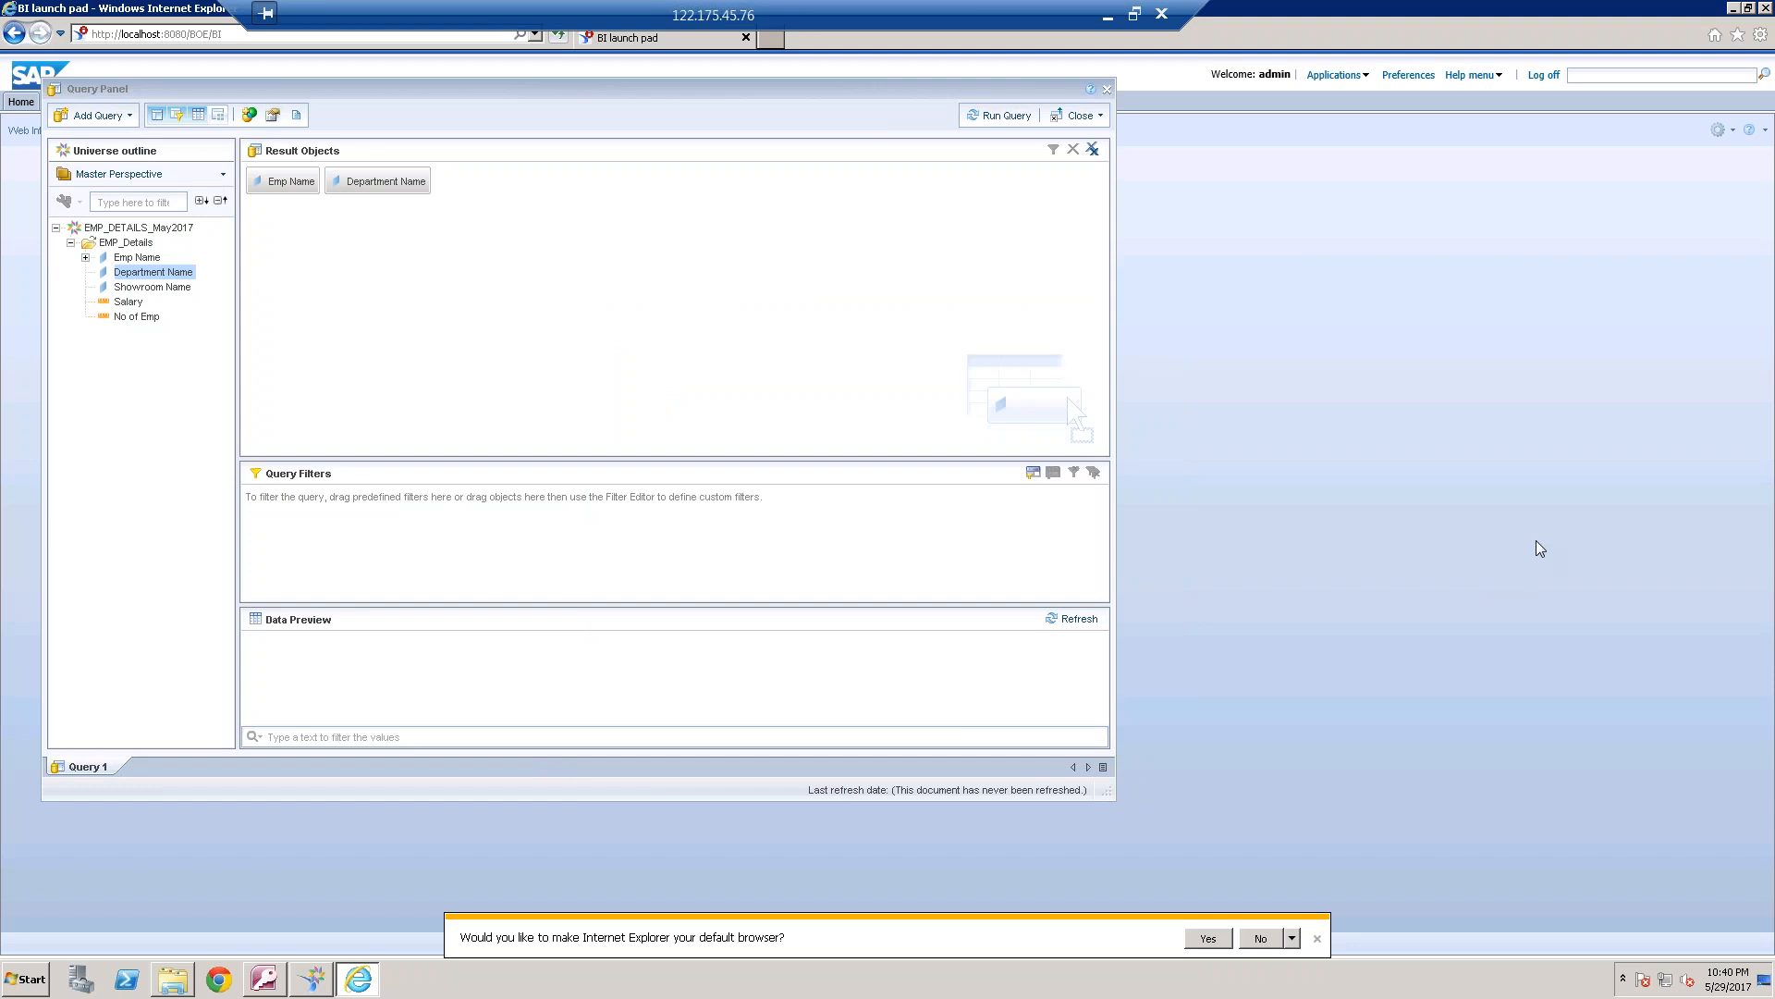
Run the query, accept the autosave notice, and examine the Emp Name and Department Name table in Report 1
click(1013, 118)
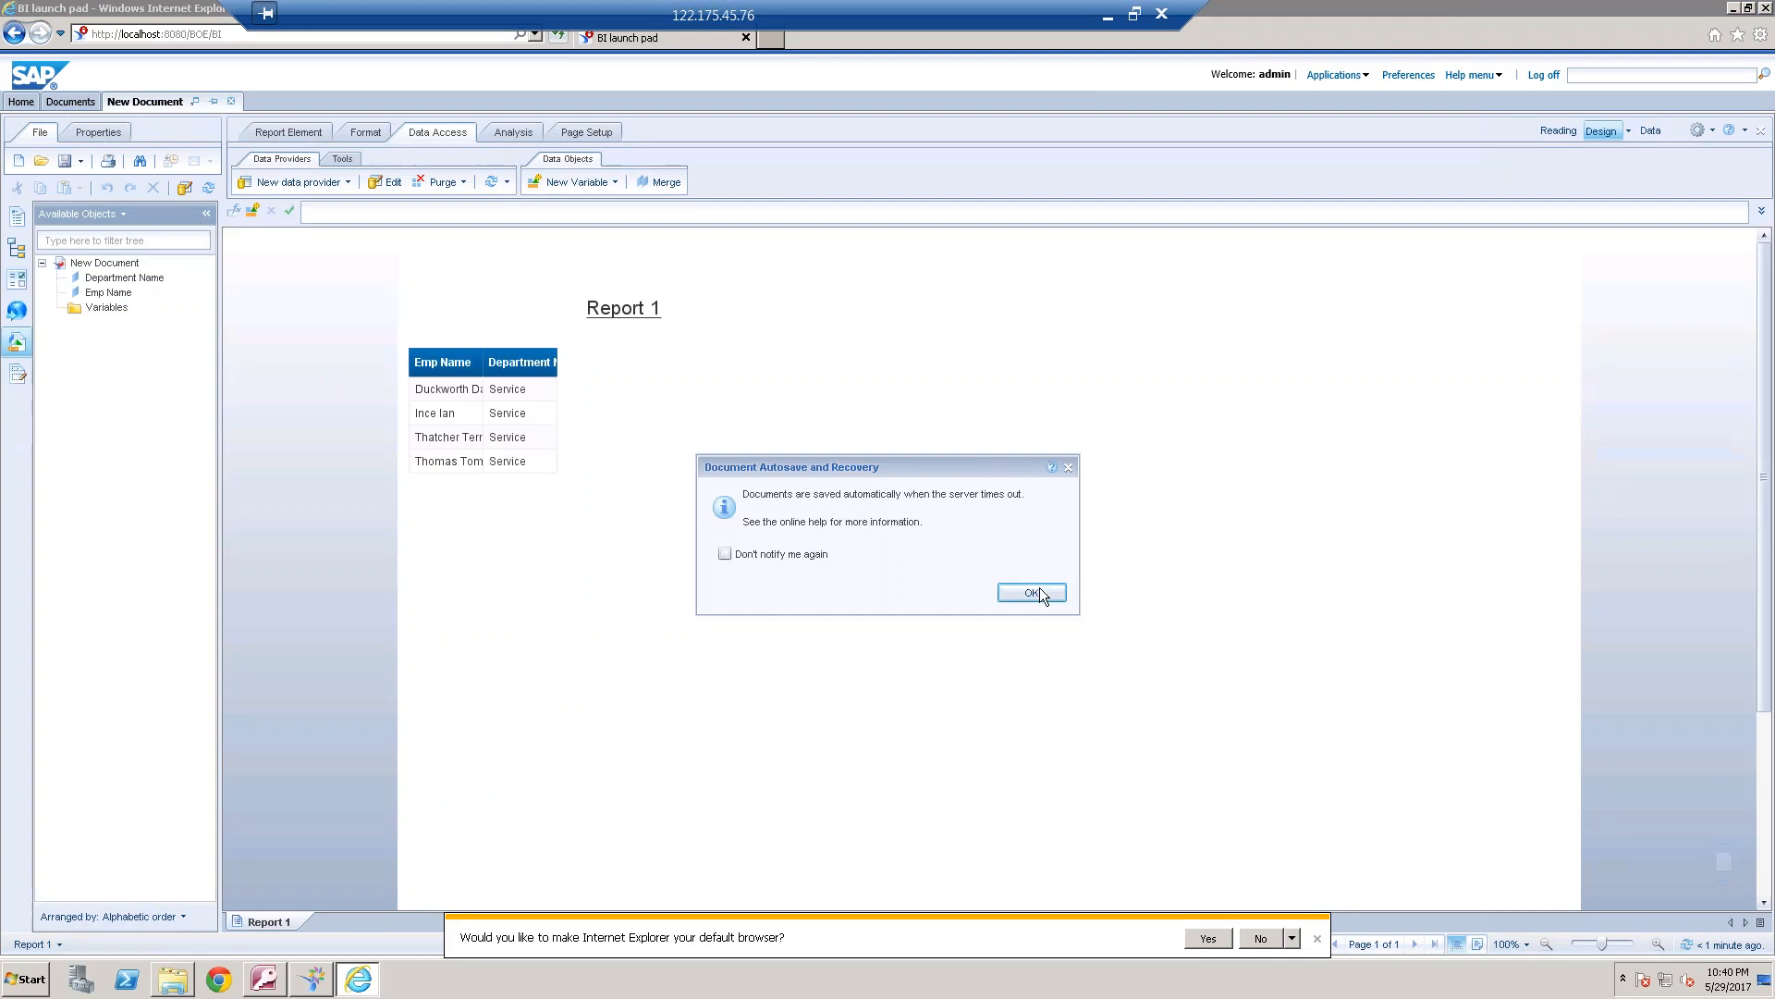
click(1030, 589)
drag(483, 356, 664, 362)
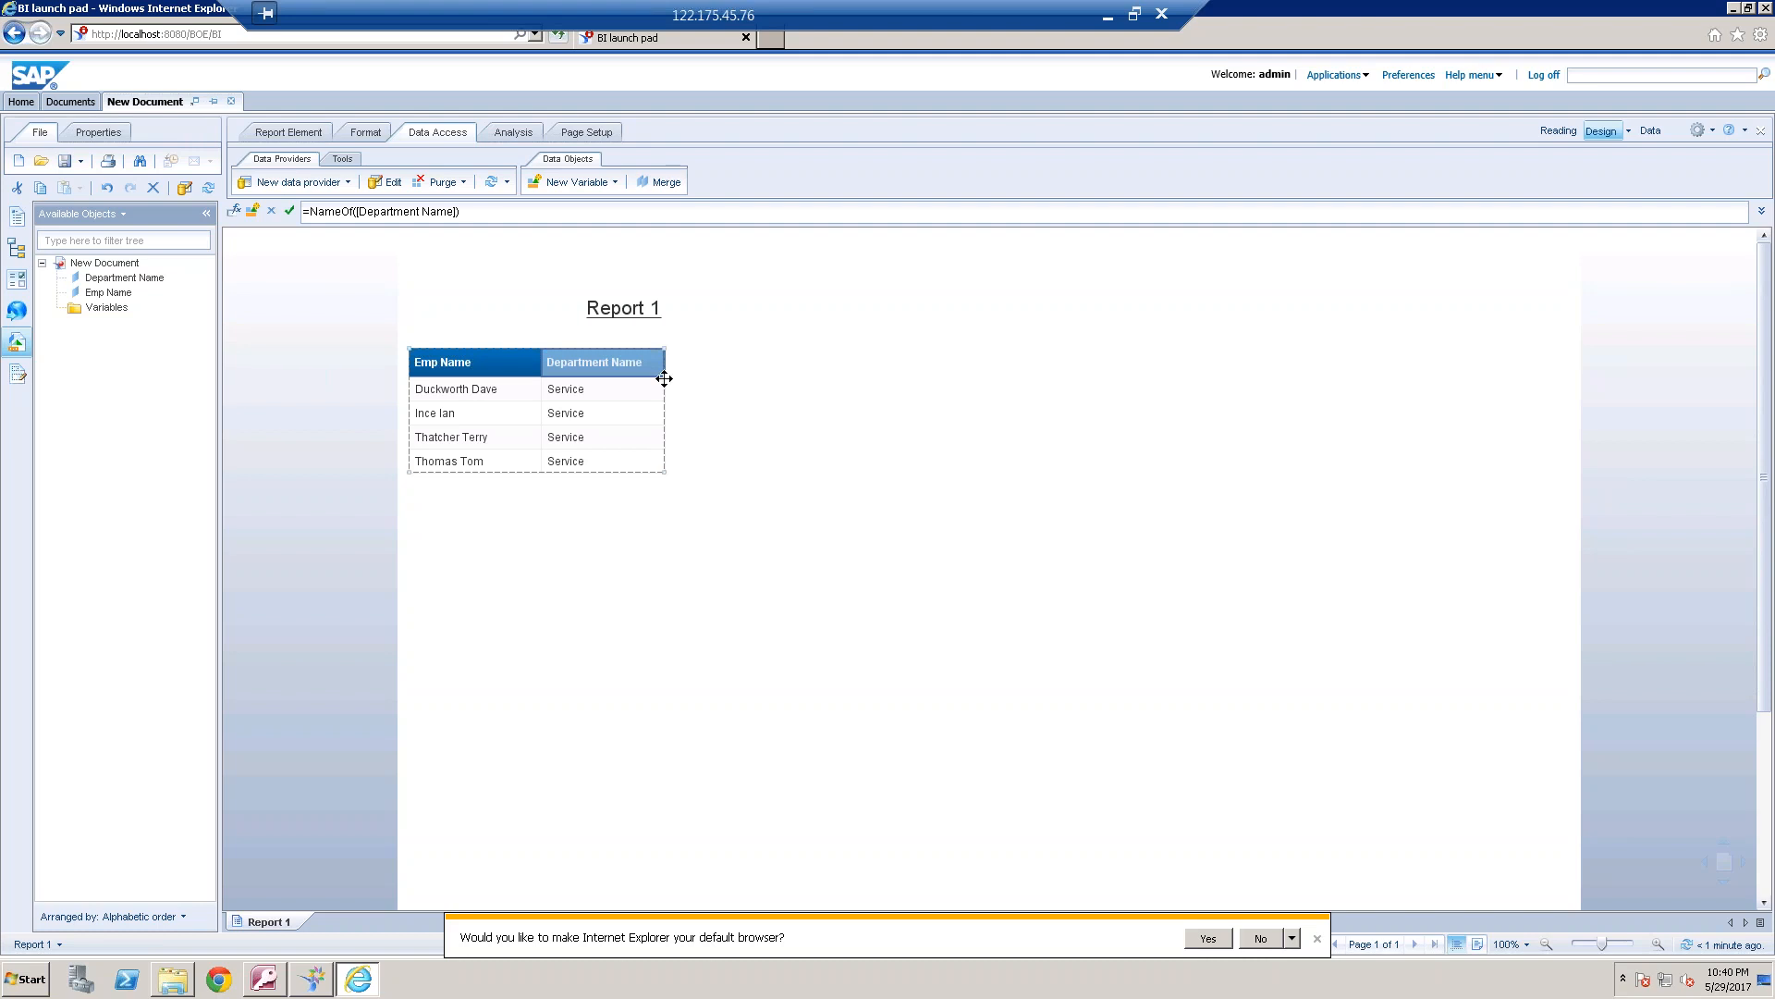
click(440, 249)
Switch to the universe design tool, remove the DEPARTMENT self join, and reposition the DEPARTMENT table above and to the right of EMPLOYEE
click(315, 980)
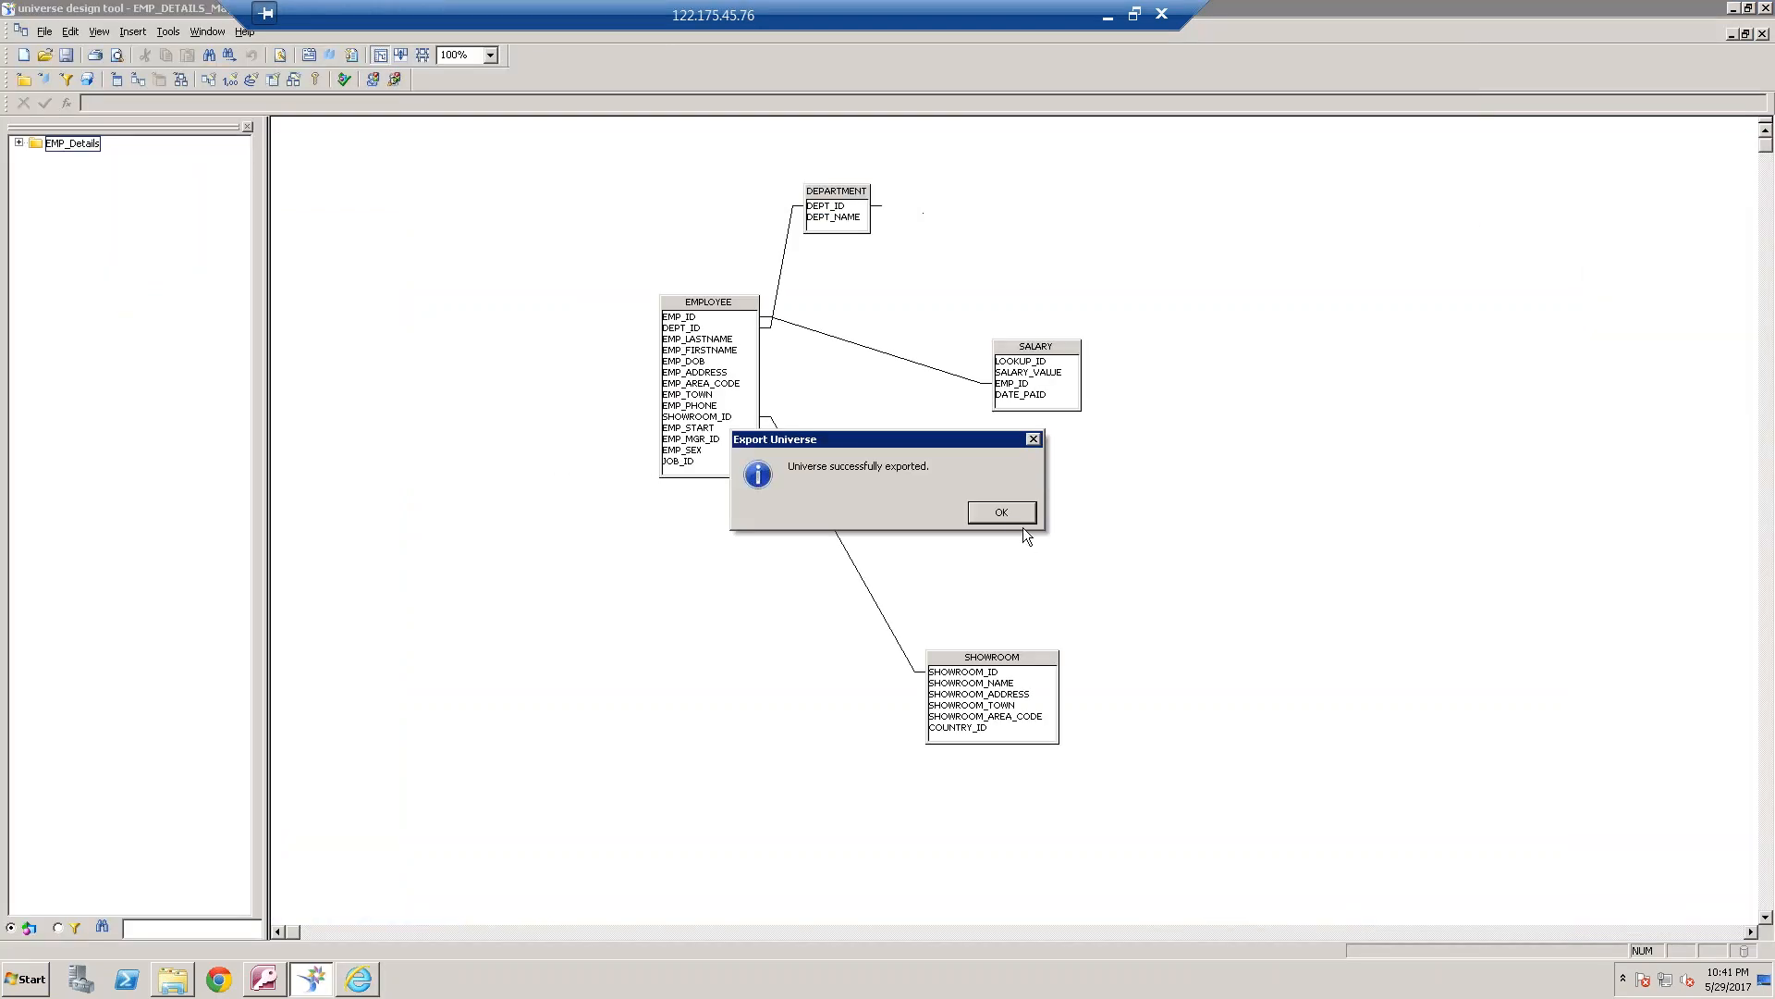
click(1001, 511)
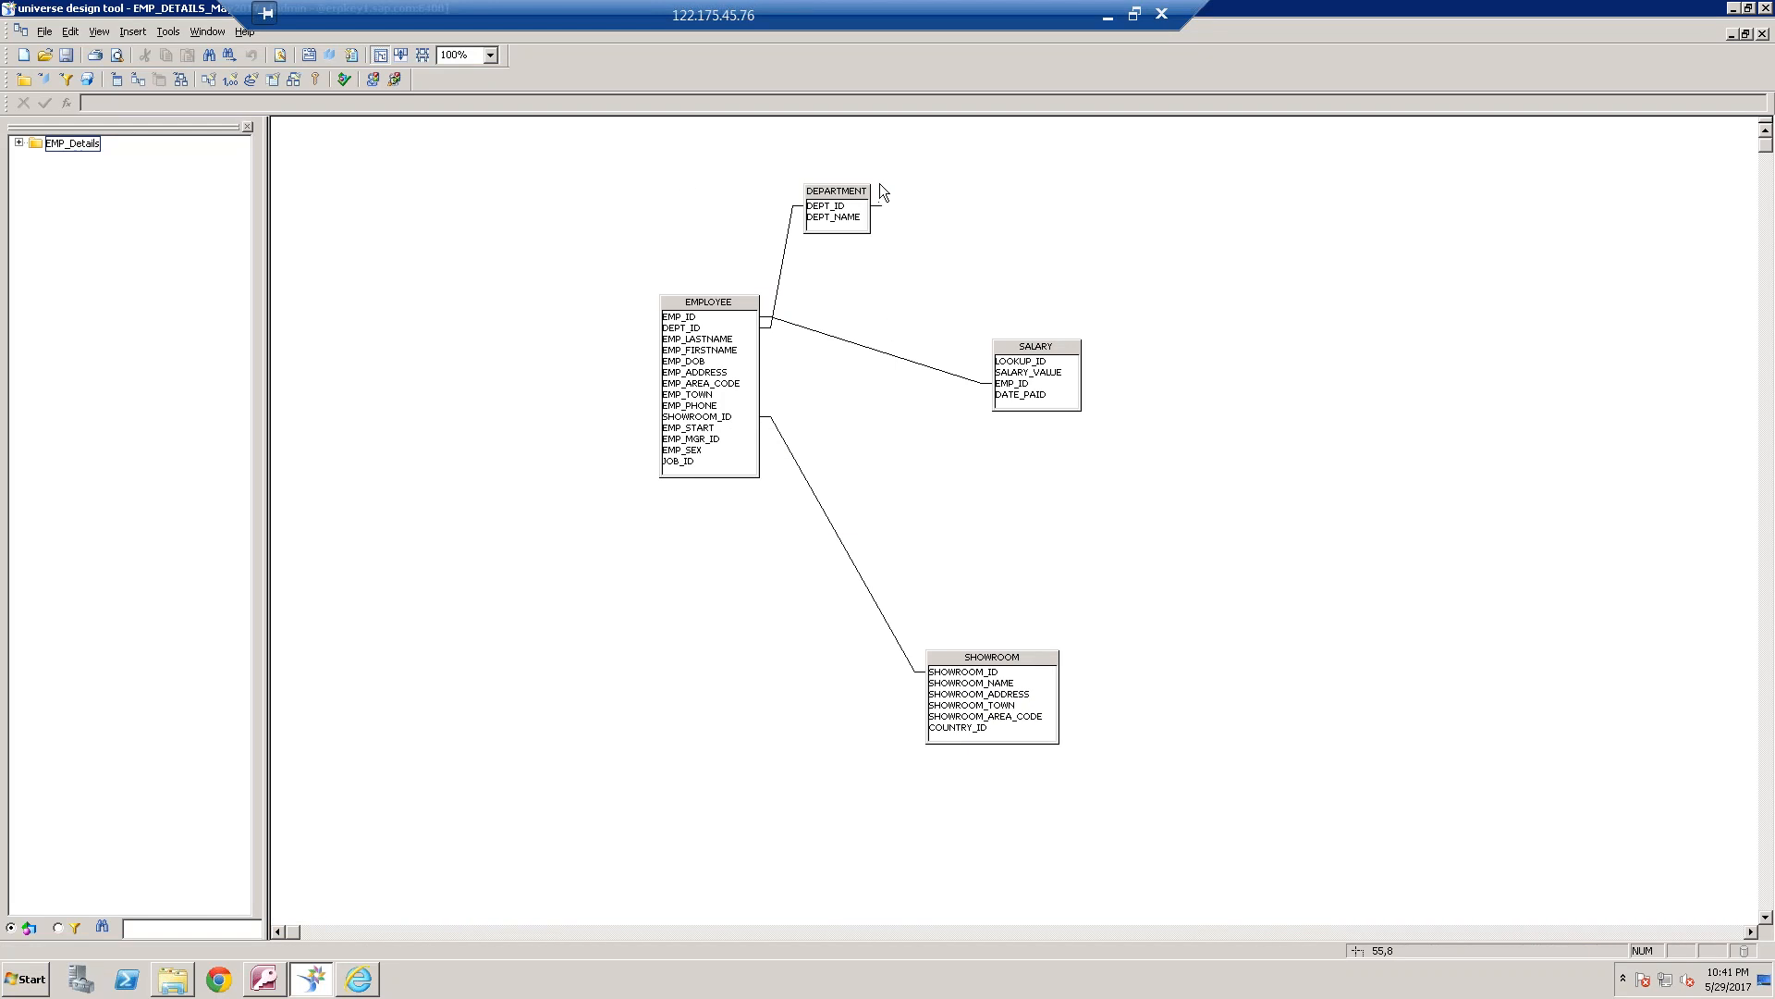
click(878, 205)
drag(287, 93, 83, 103)
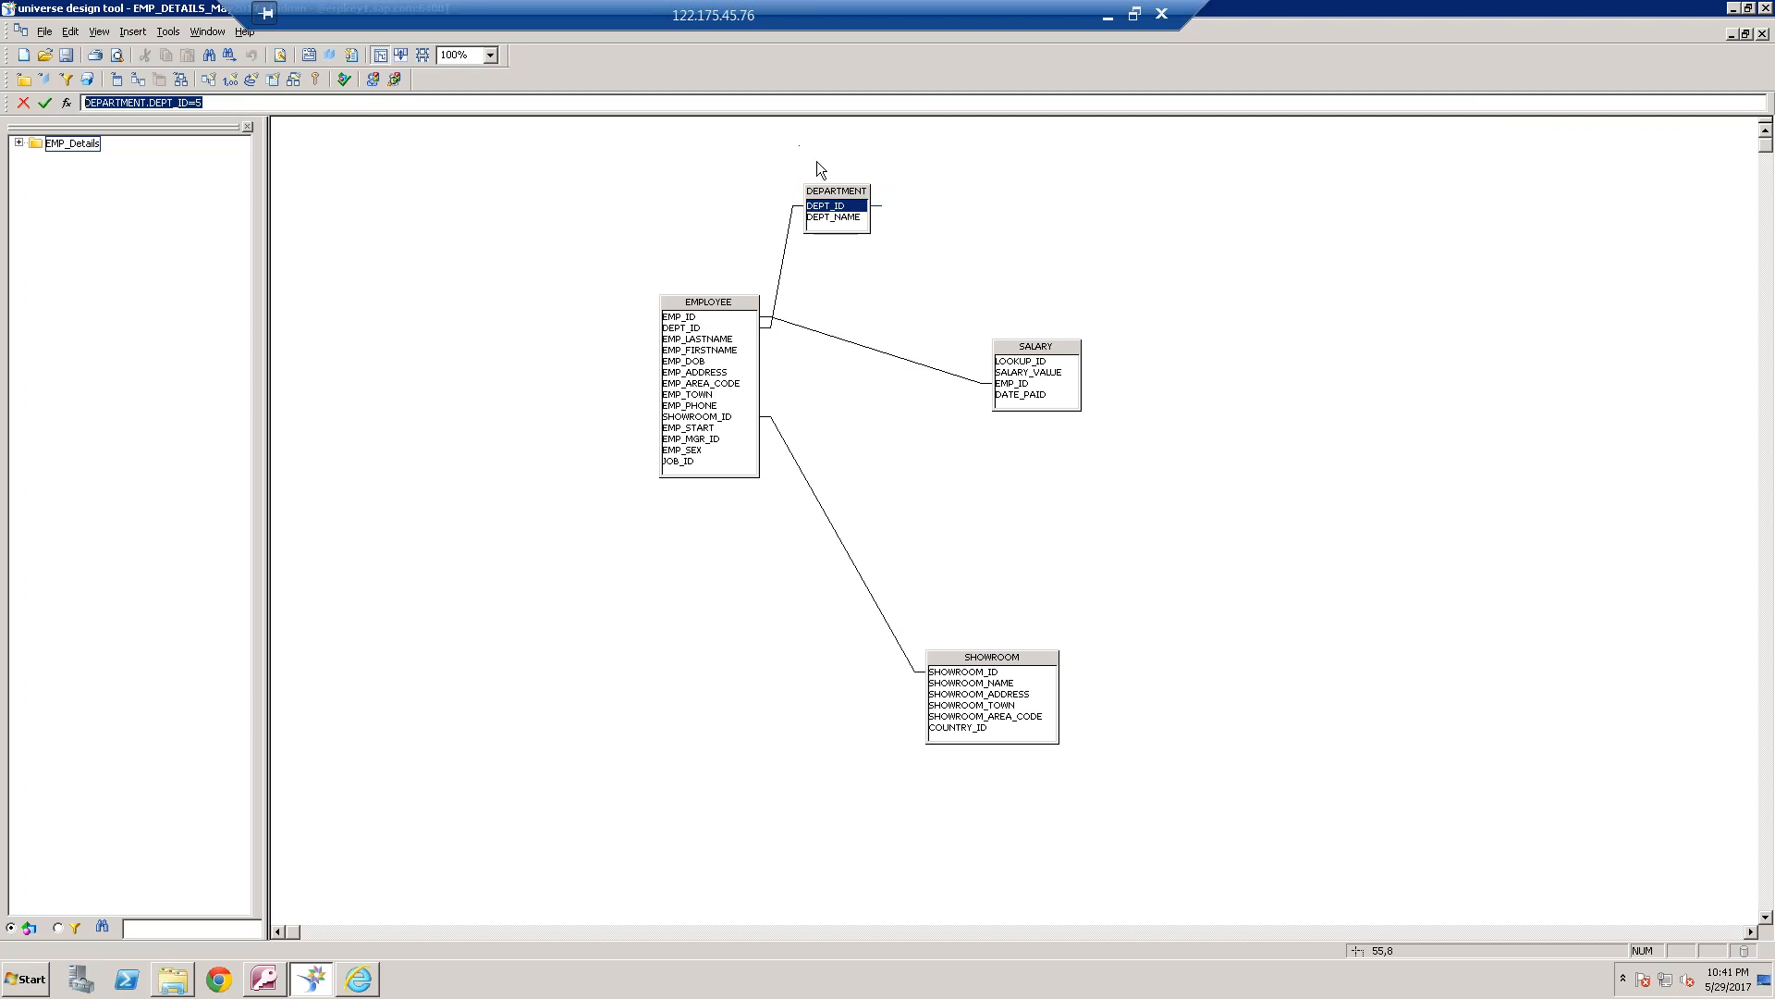
drag(838, 190, 495, 181)
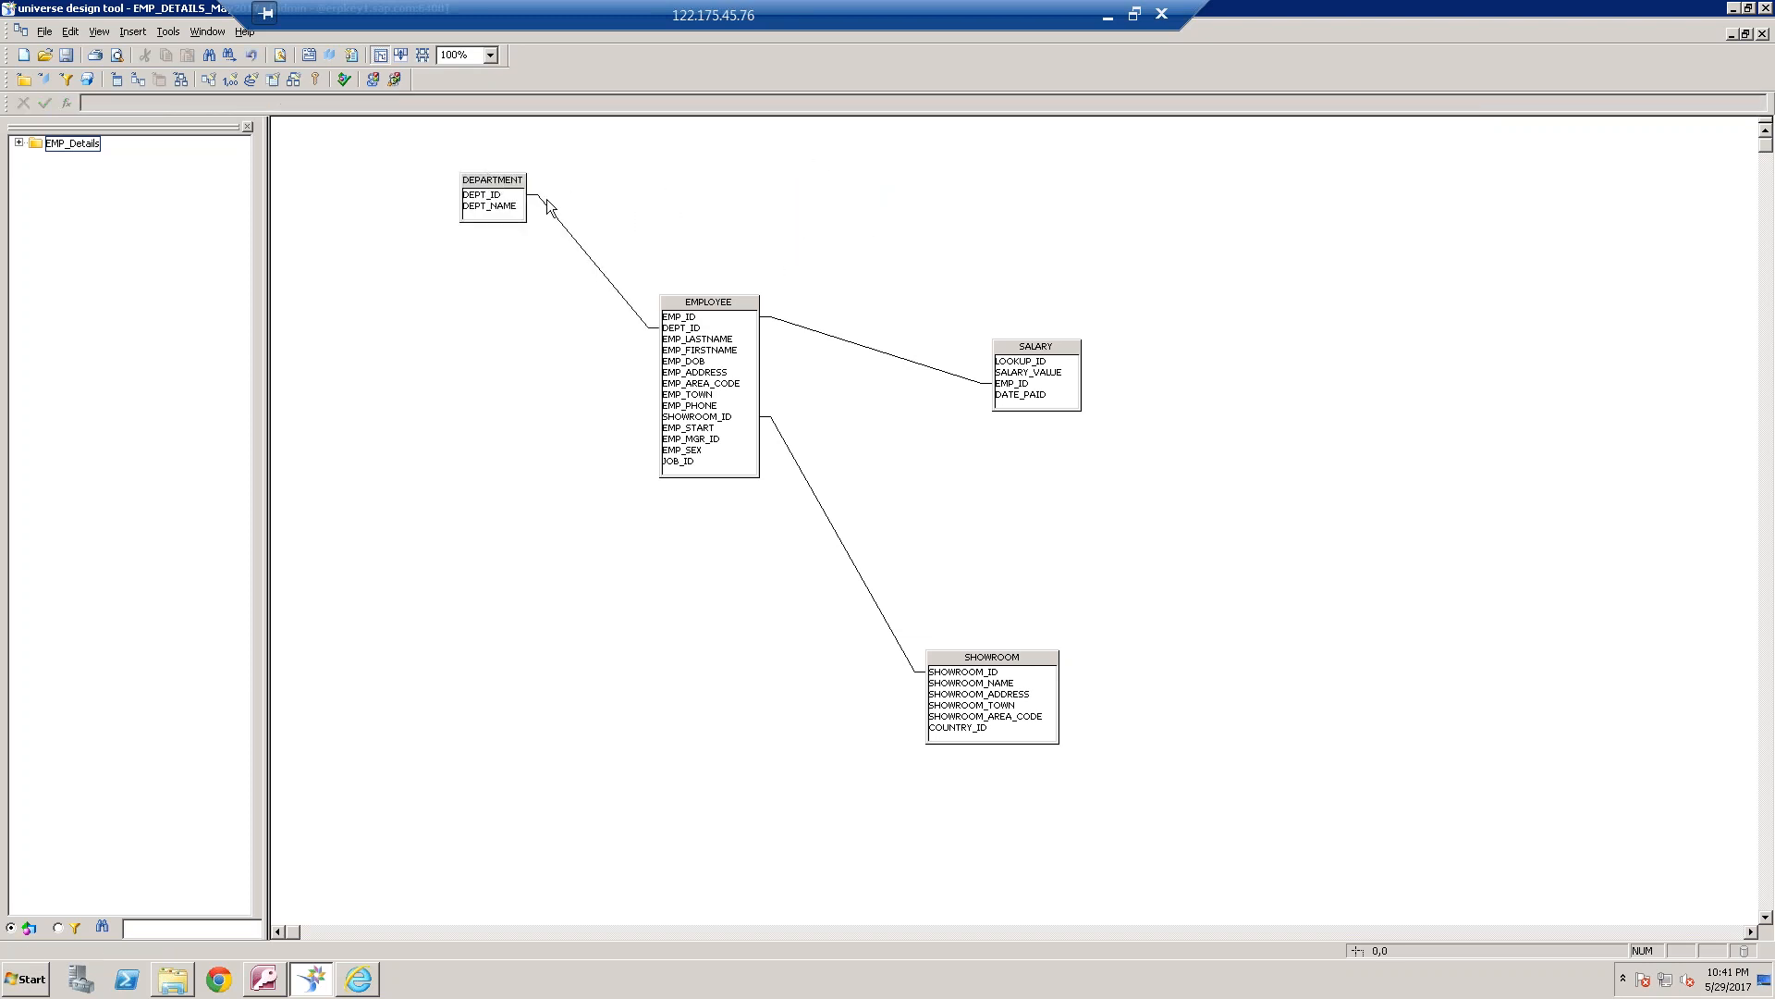
key(ctrl+z)
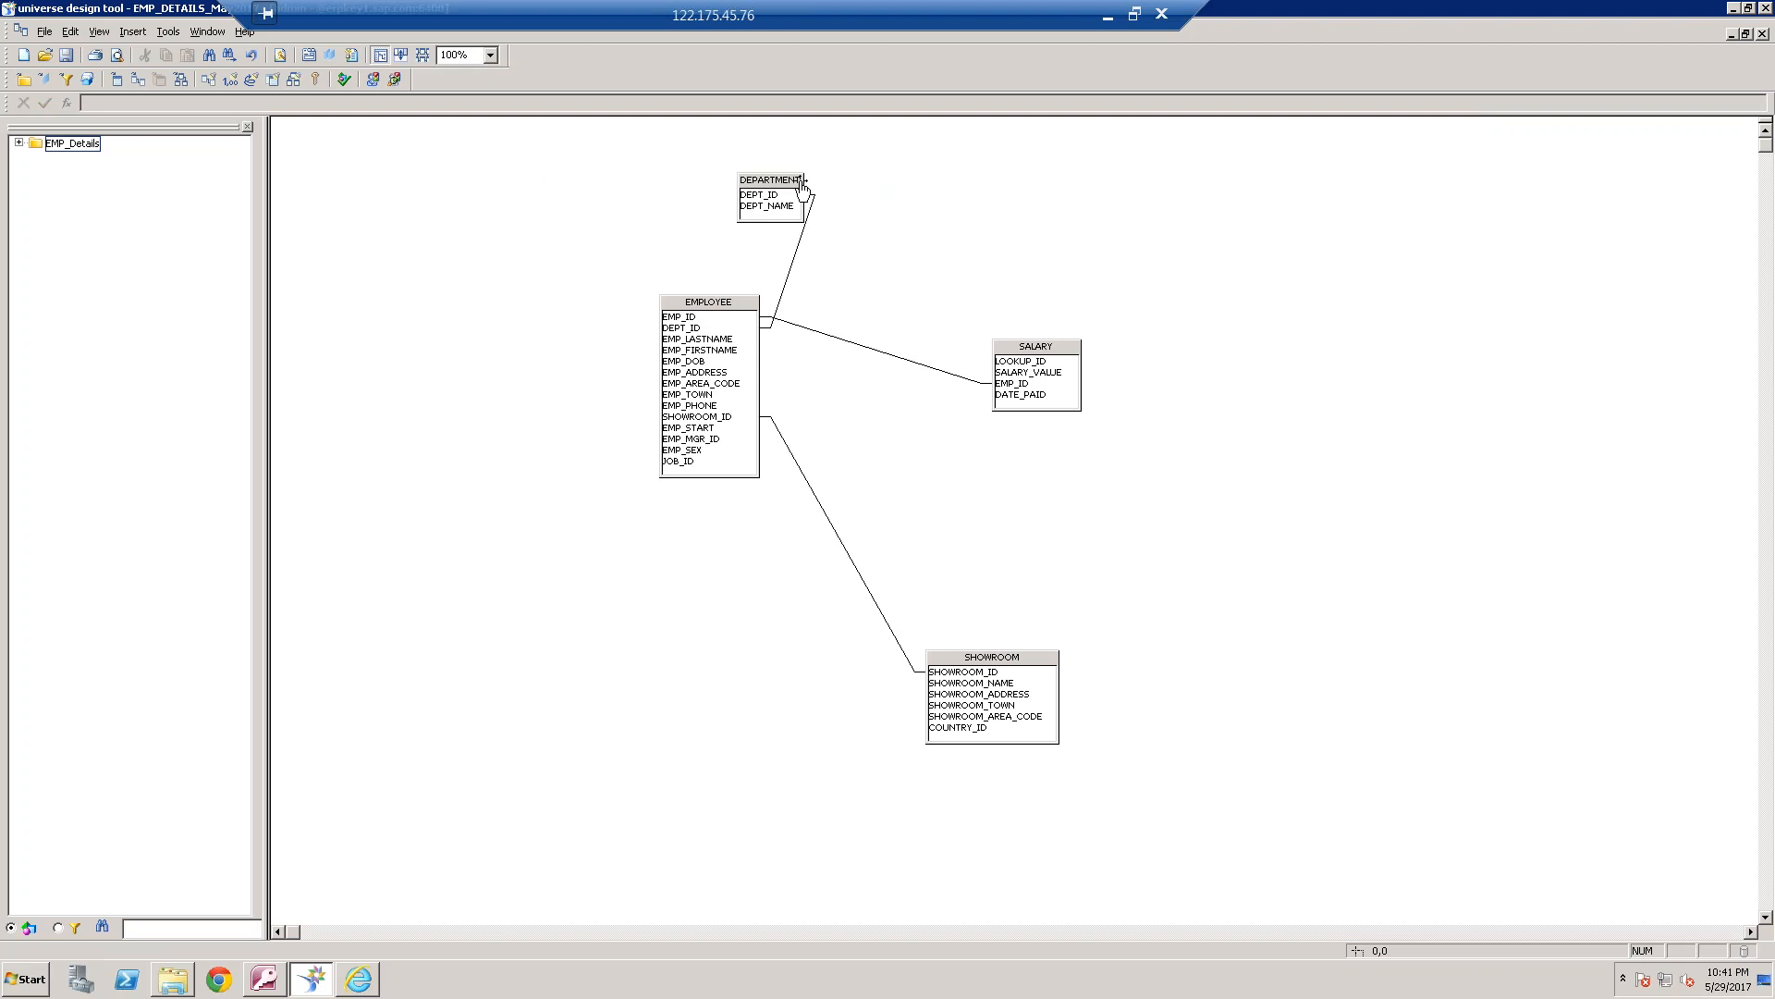
drag(794, 180, 926, 191)
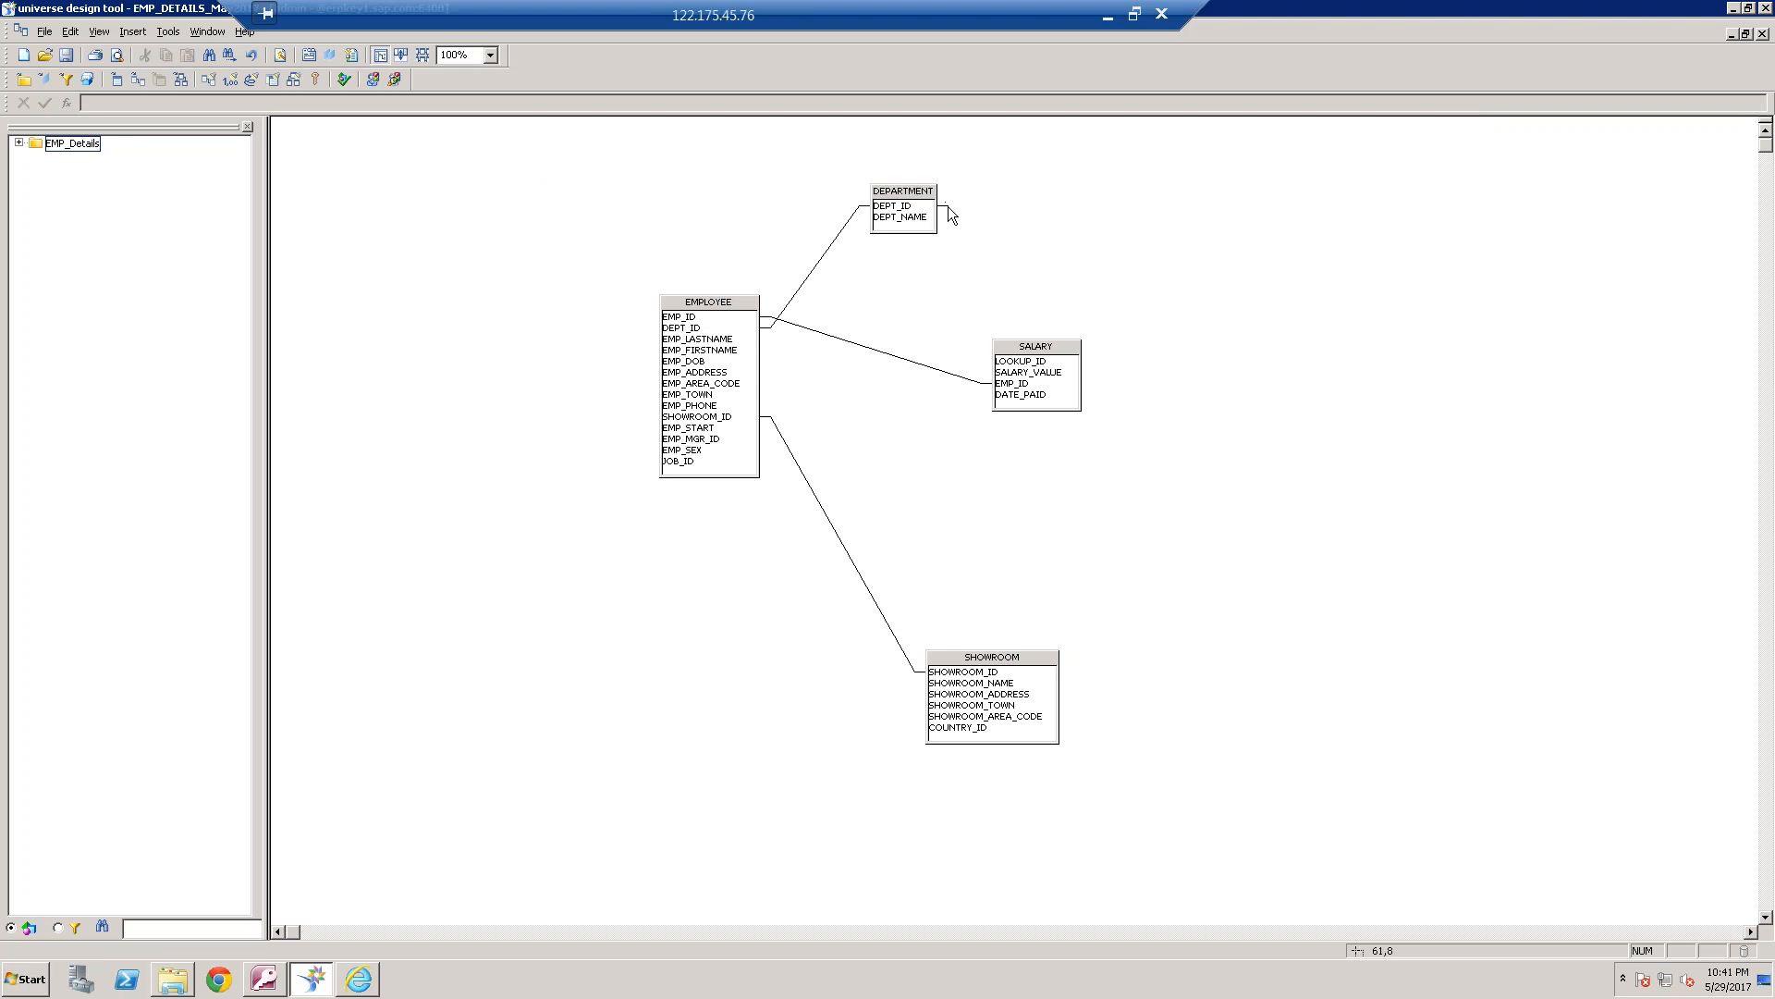
Edit the EMPLOYEE–DEPARTMENT join, append "and DEPARTMENT.DEPT_ID=5" to its expression, and accept the change
double_click(823, 266)
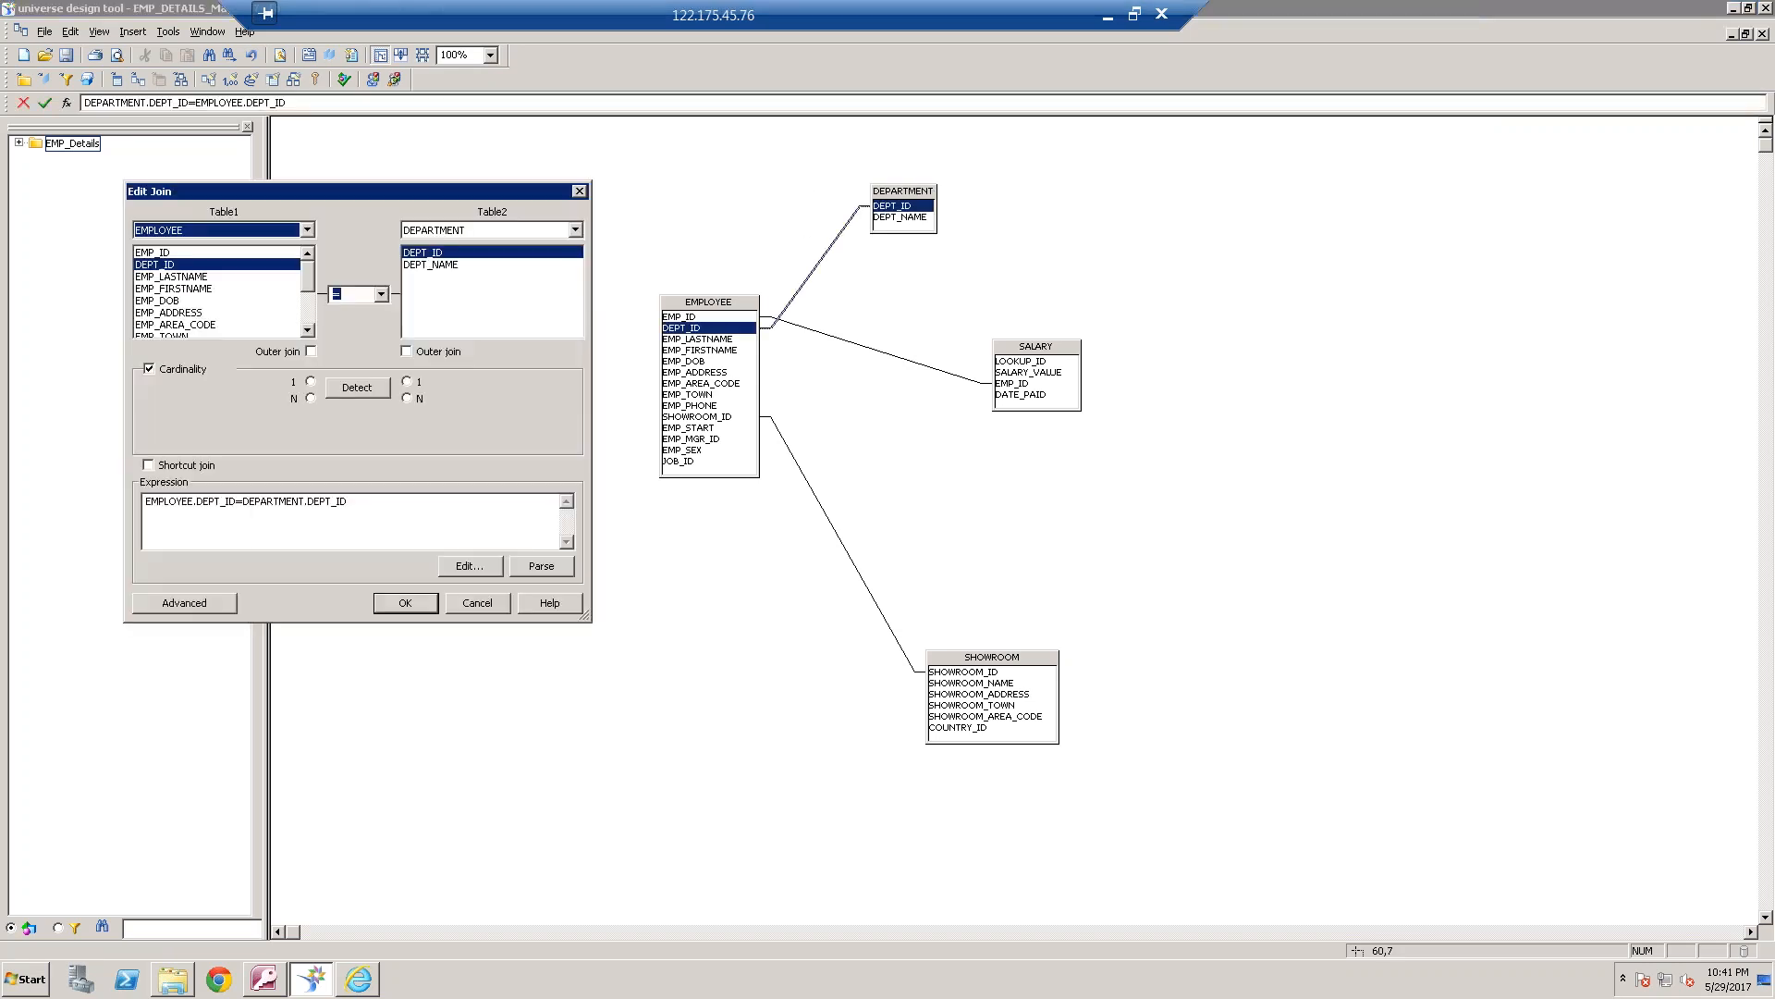
click(434, 503)
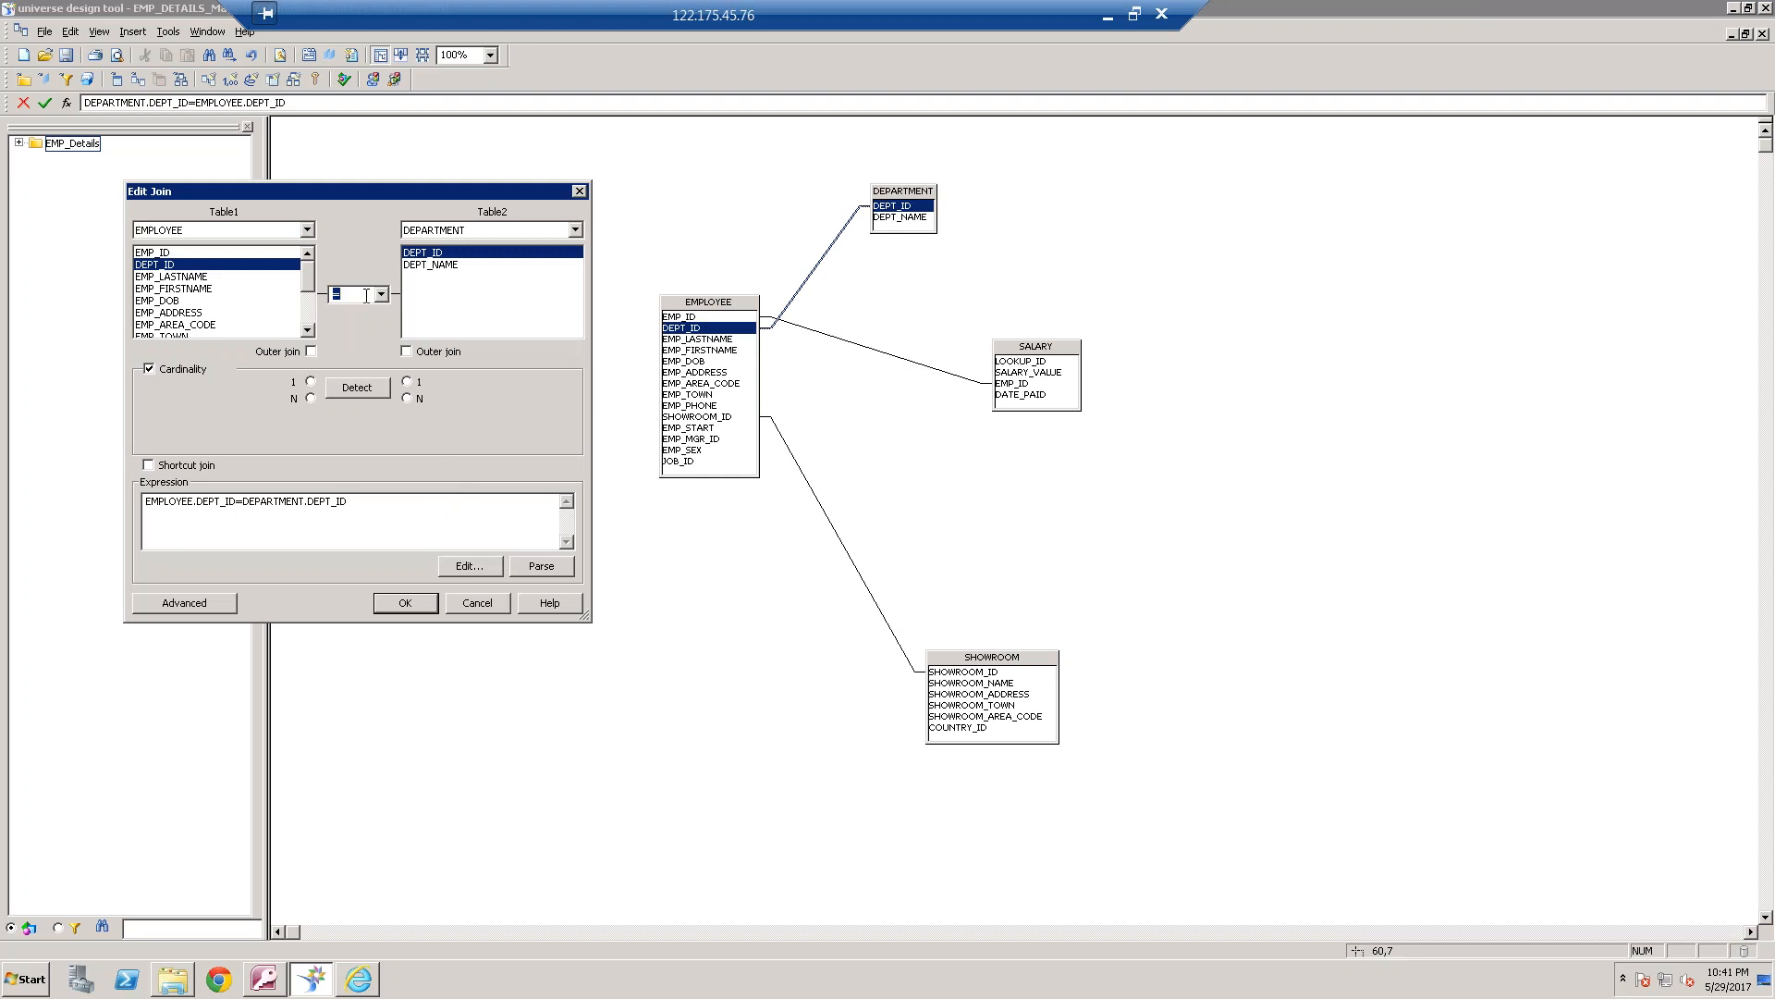
click(388, 511)
text(and DEPARTMENT.DEPT_ID=5)
drag(496, 505, 426, 504)
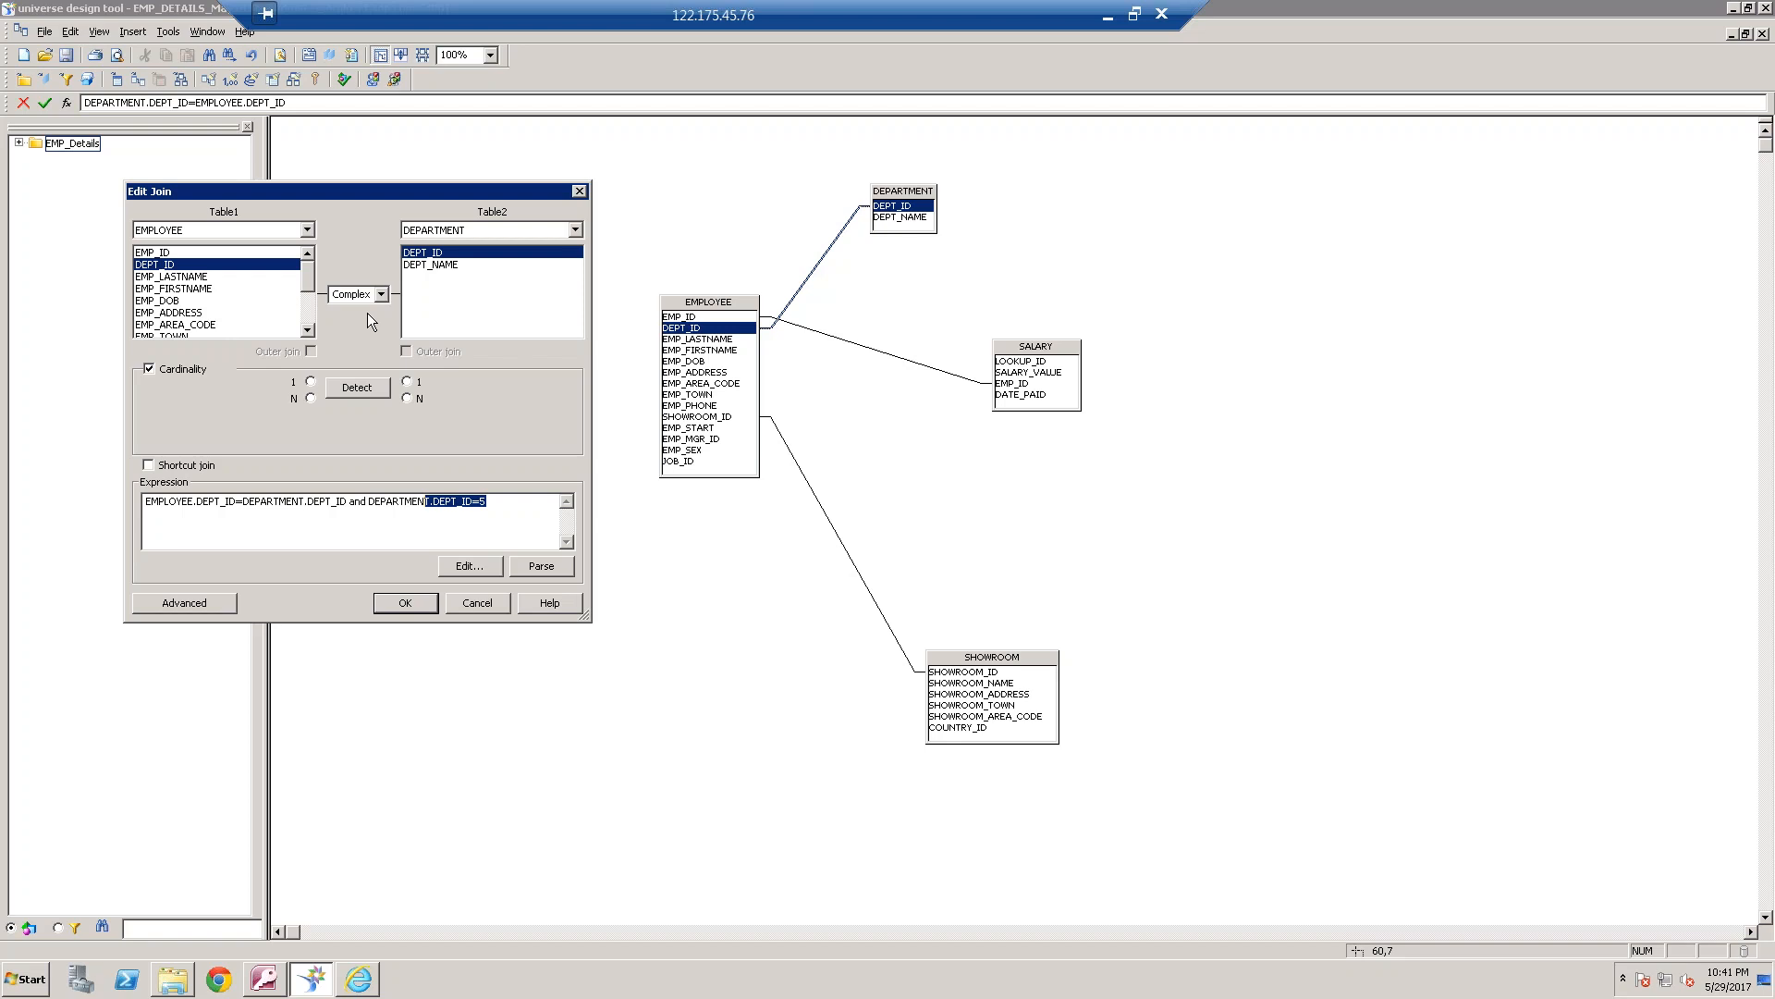
click(374, 501)
click(416, 602)
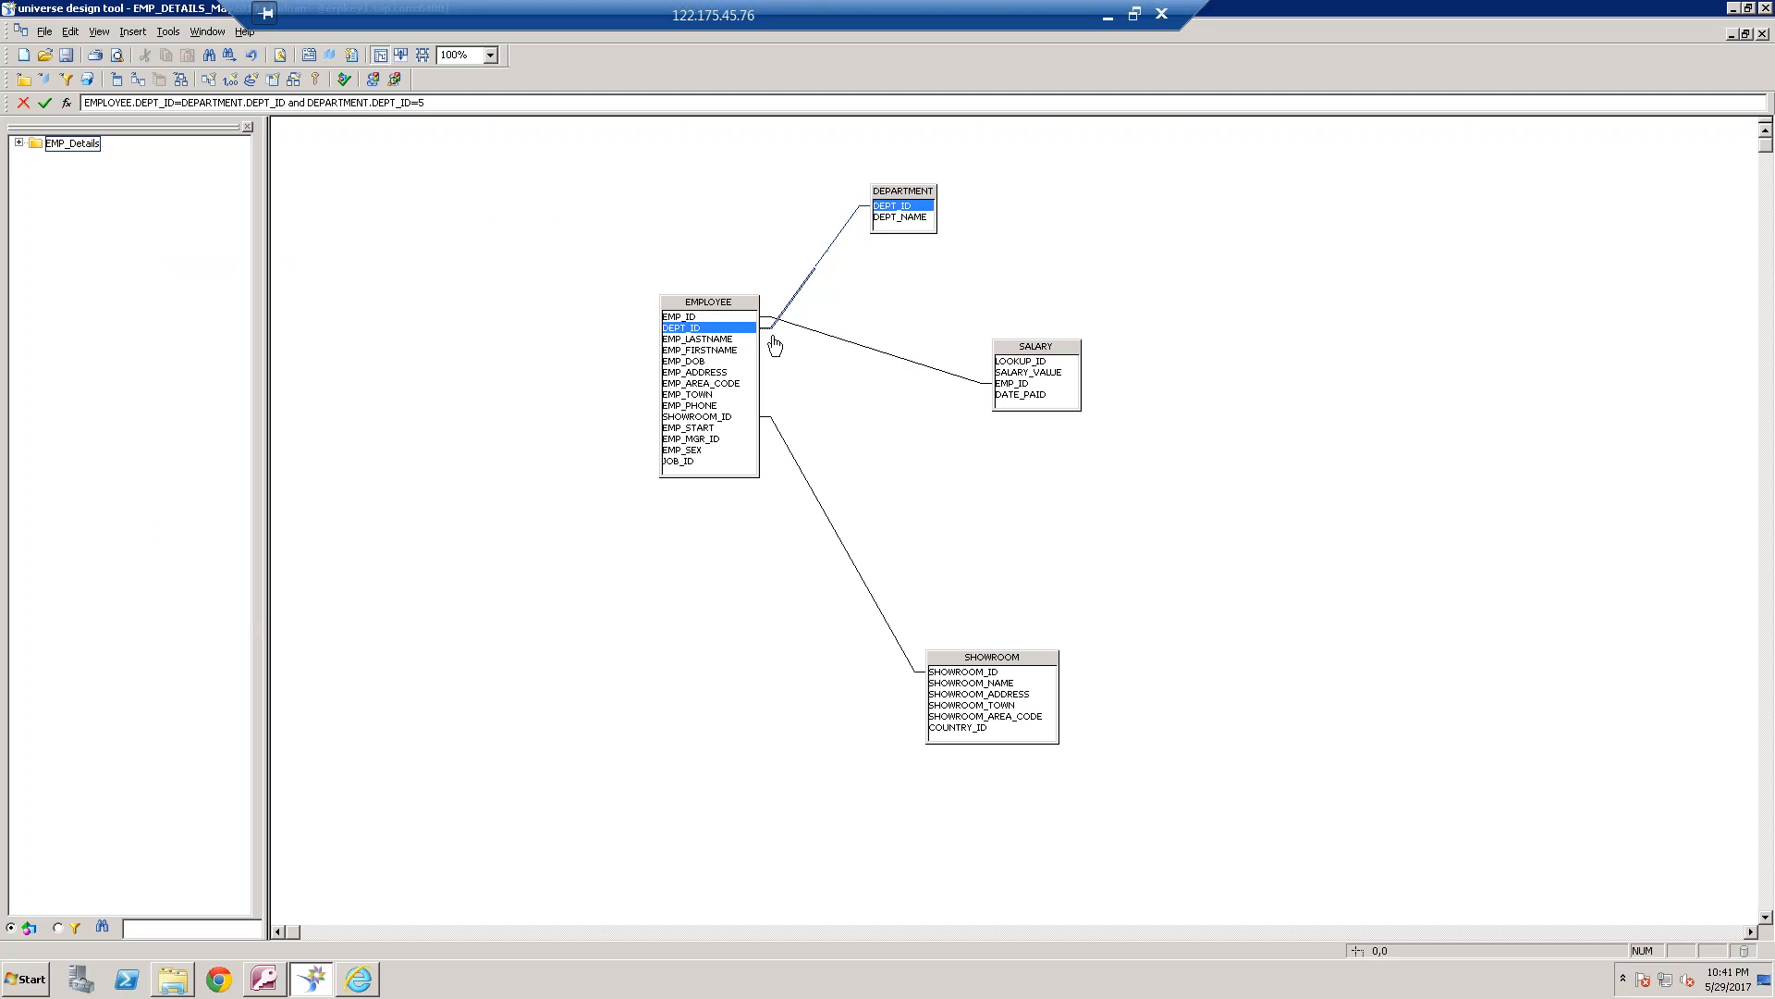
Remove the DEPARTMENT.DEPT_ID=5 condition from the EMPLOYEE–DEPARTMENT join, leaving the expression EMPLOYEE.DEPT_ID=DEPARTMENT.DEPT_ID
click(480, 500)
drag(485, 500, 349, 500)
key(BackSpace)
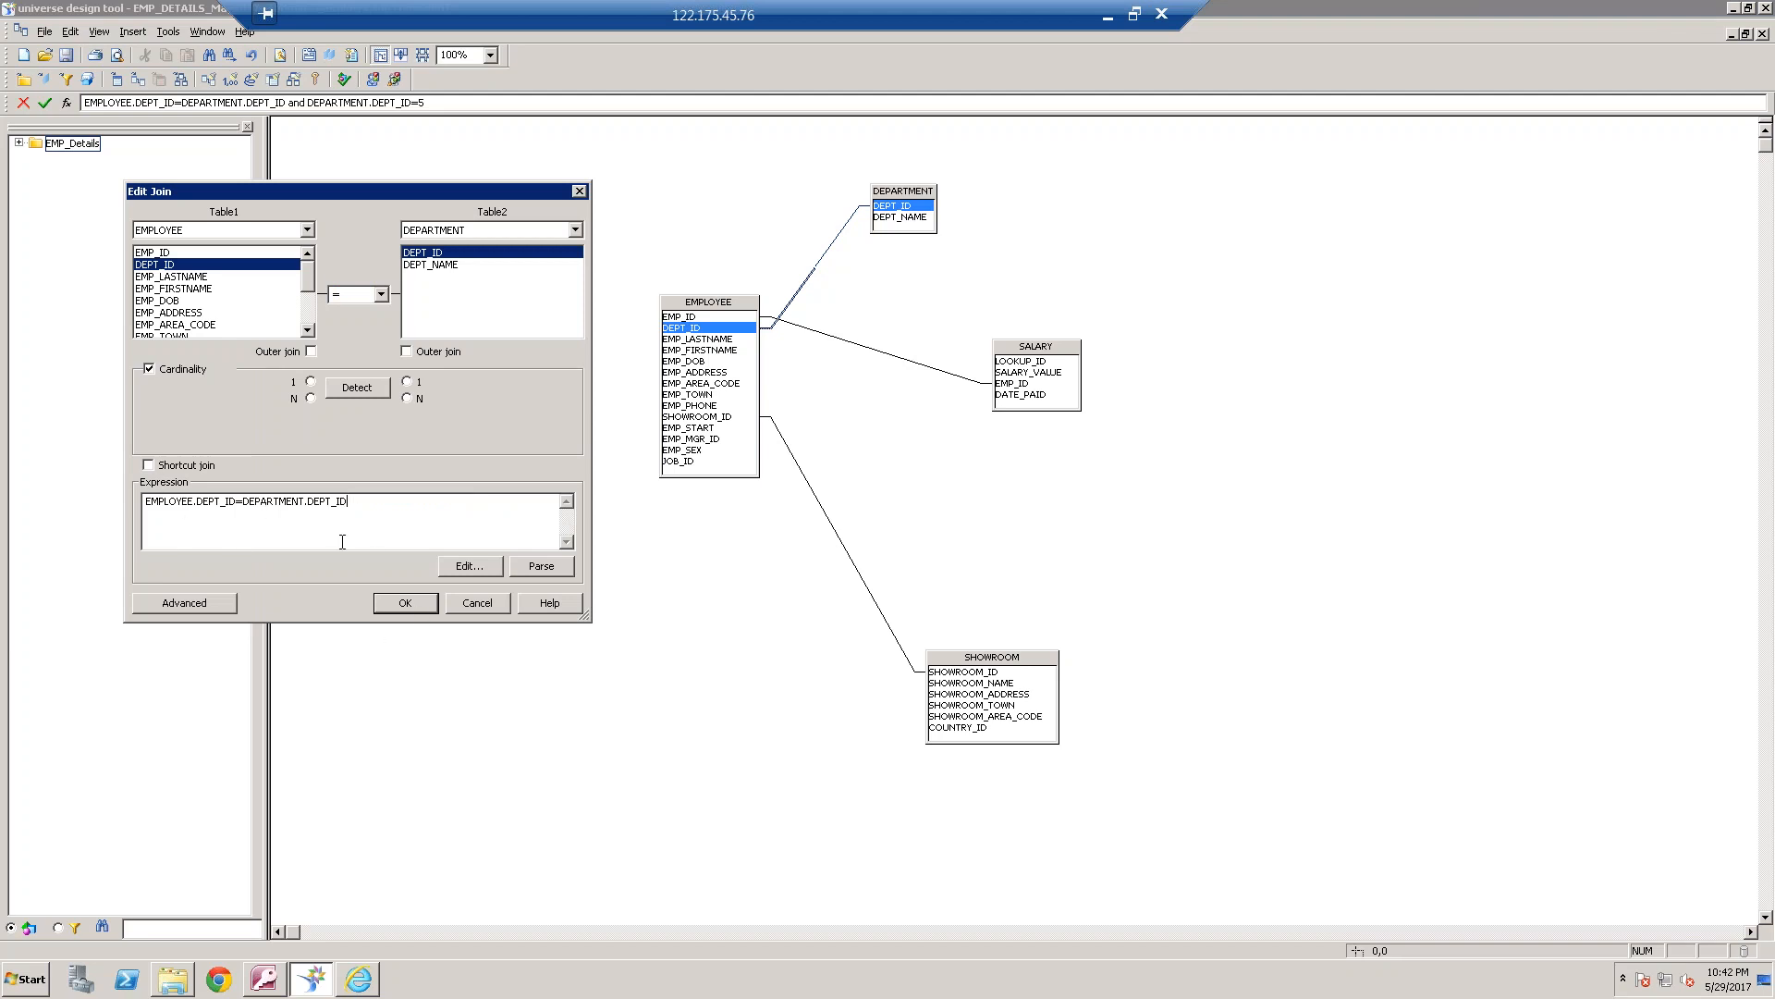
click(406, 602)
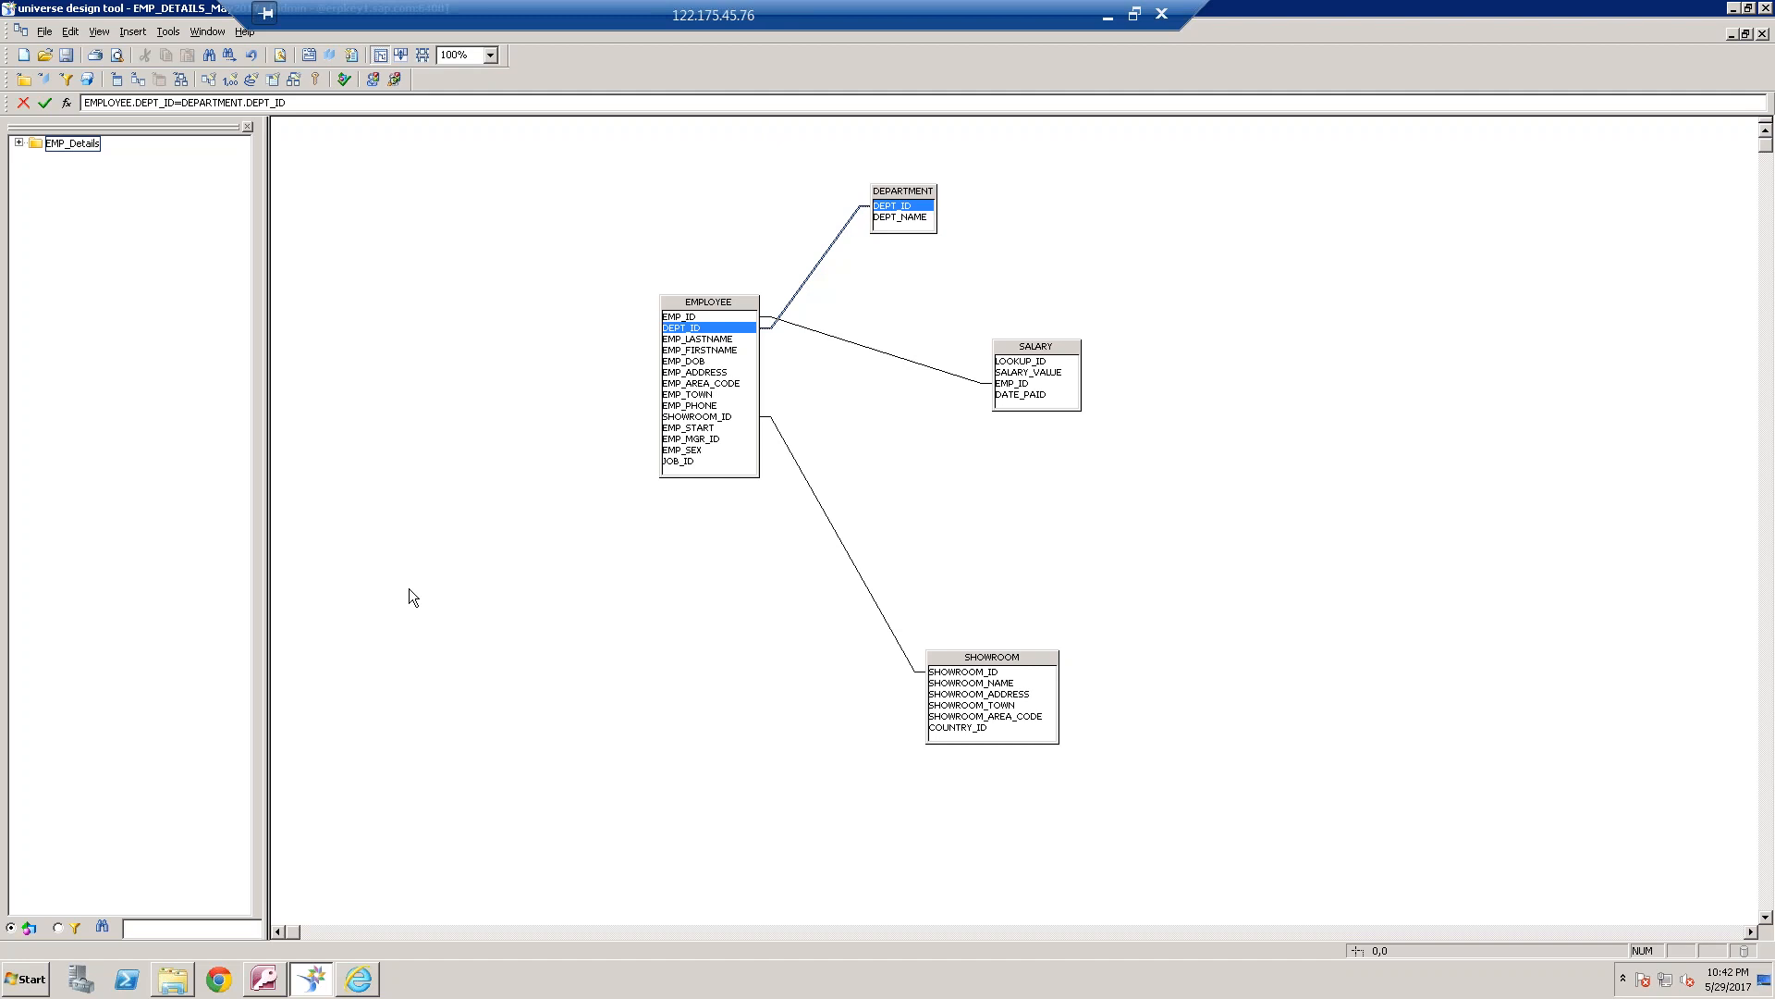
Leave the remote session, close Outlook, and draw a rectangle in Paint around the EMP Name and Manager Name headings
click(1105, 17)
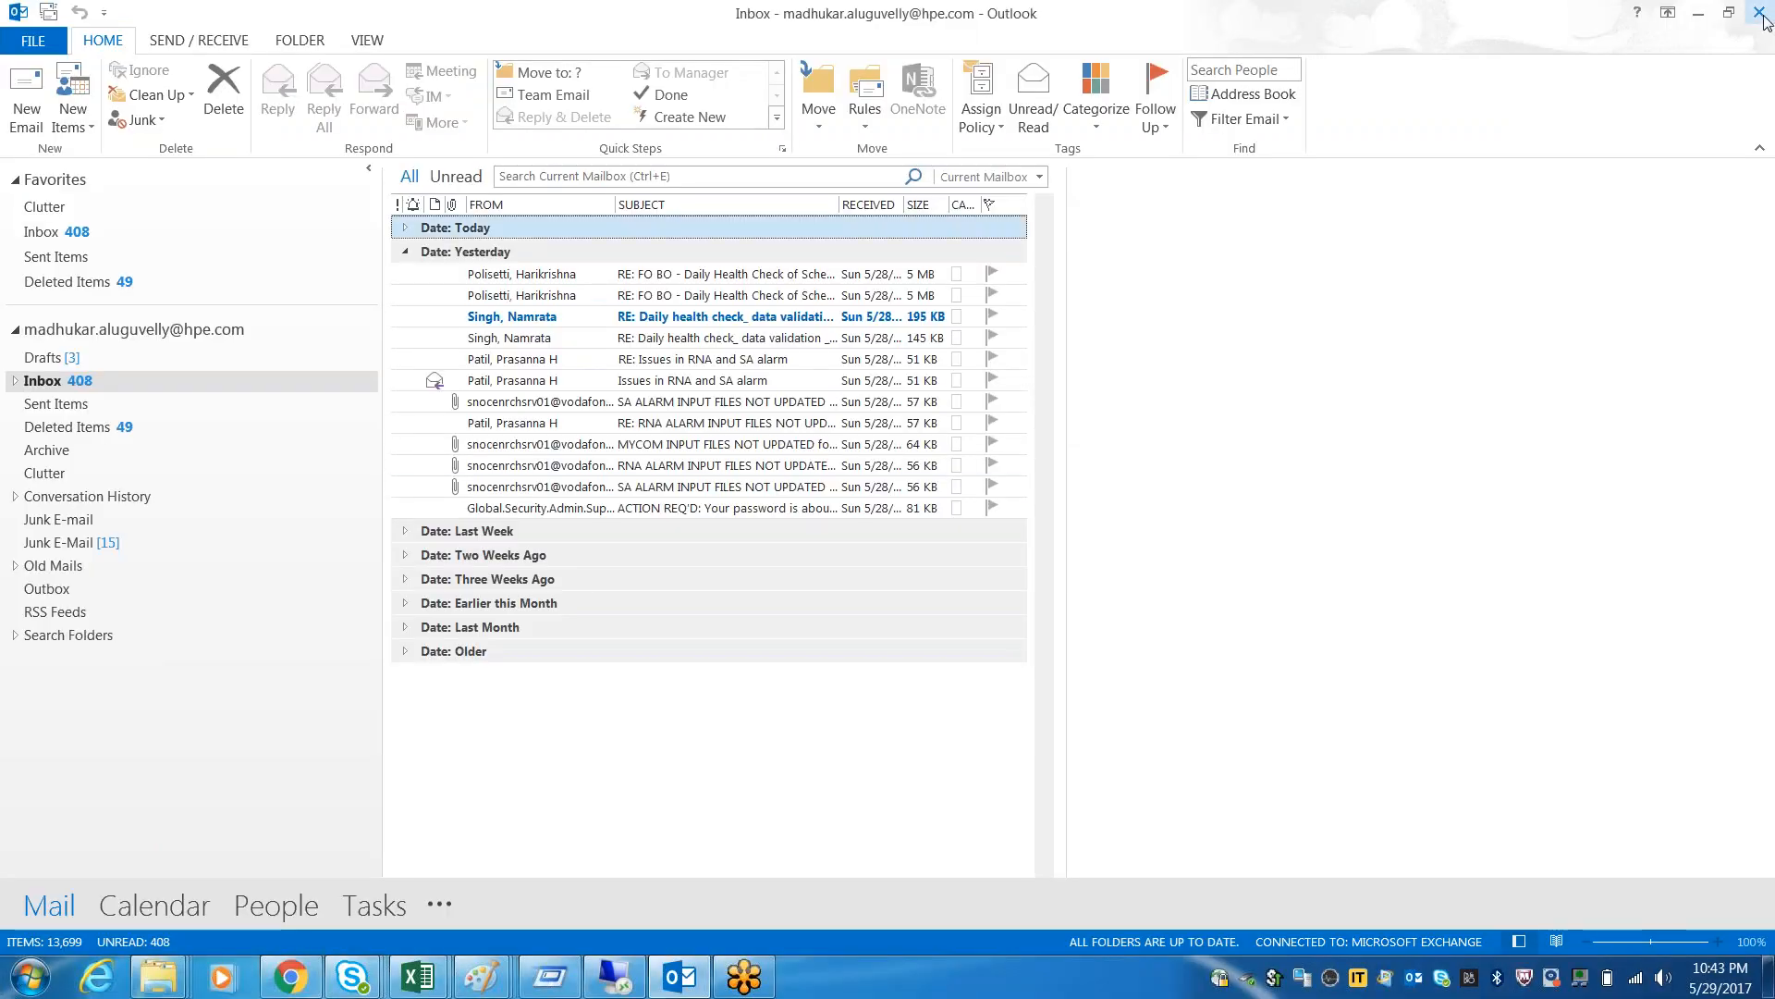
click(1758, 12)
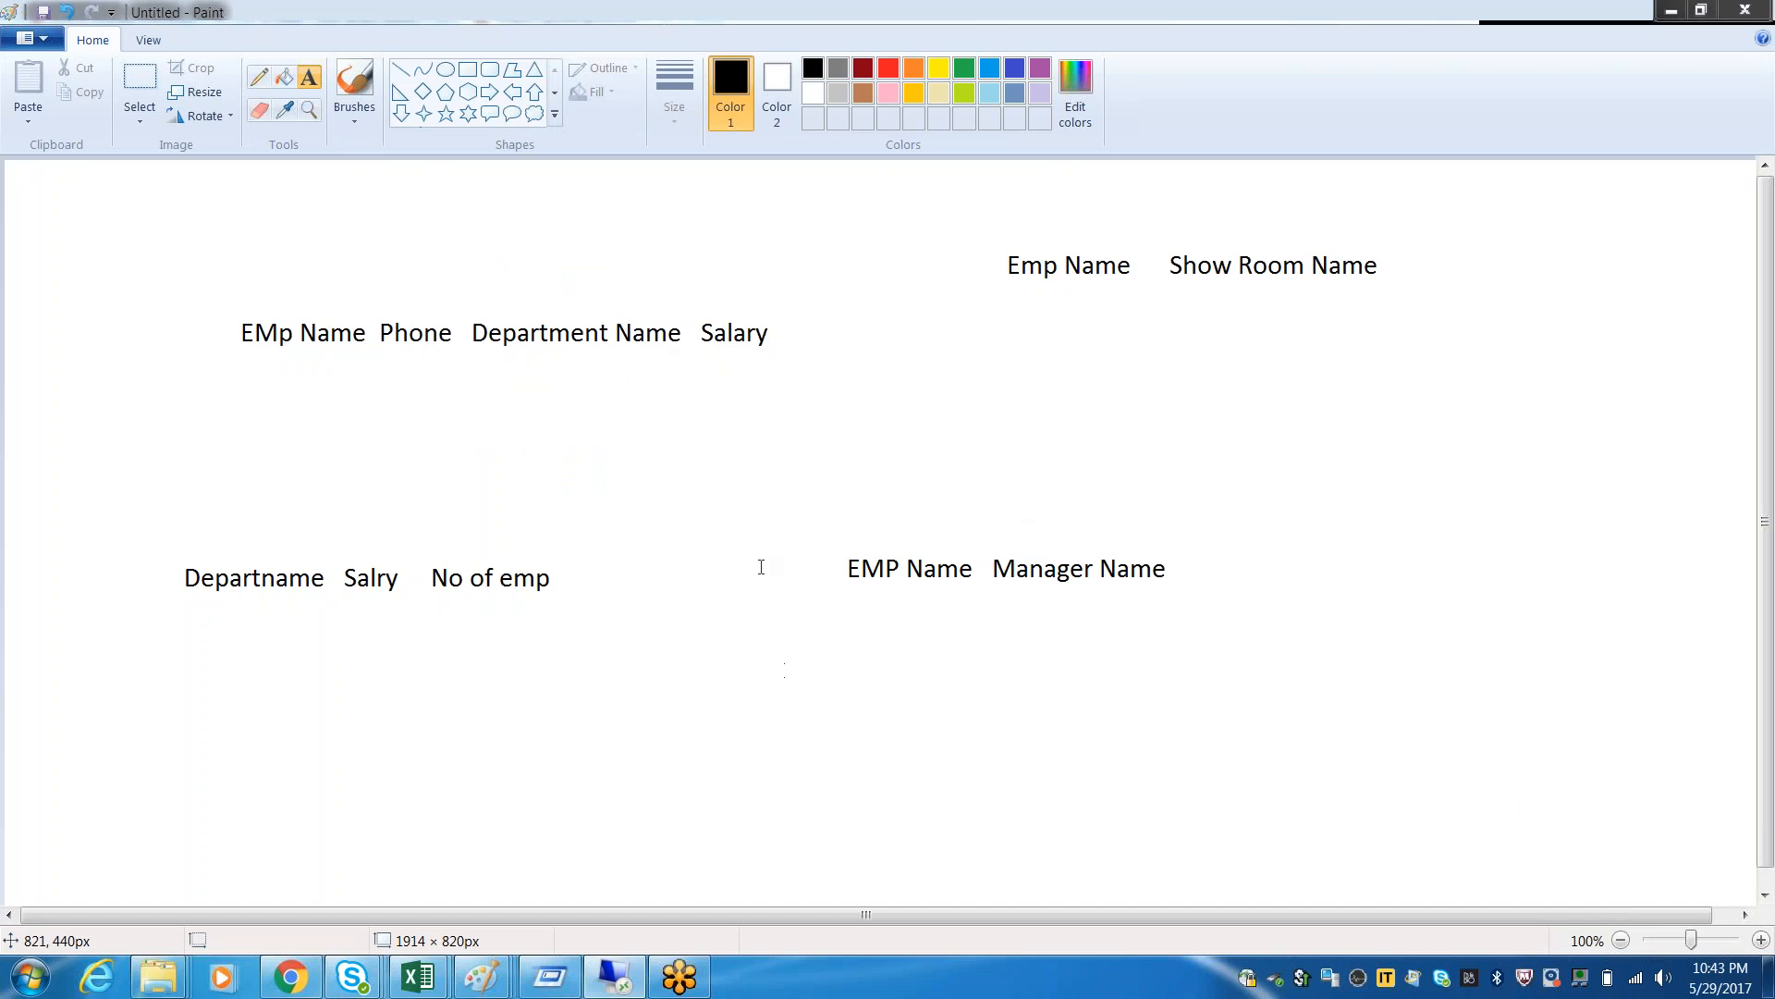
click(468, 69)
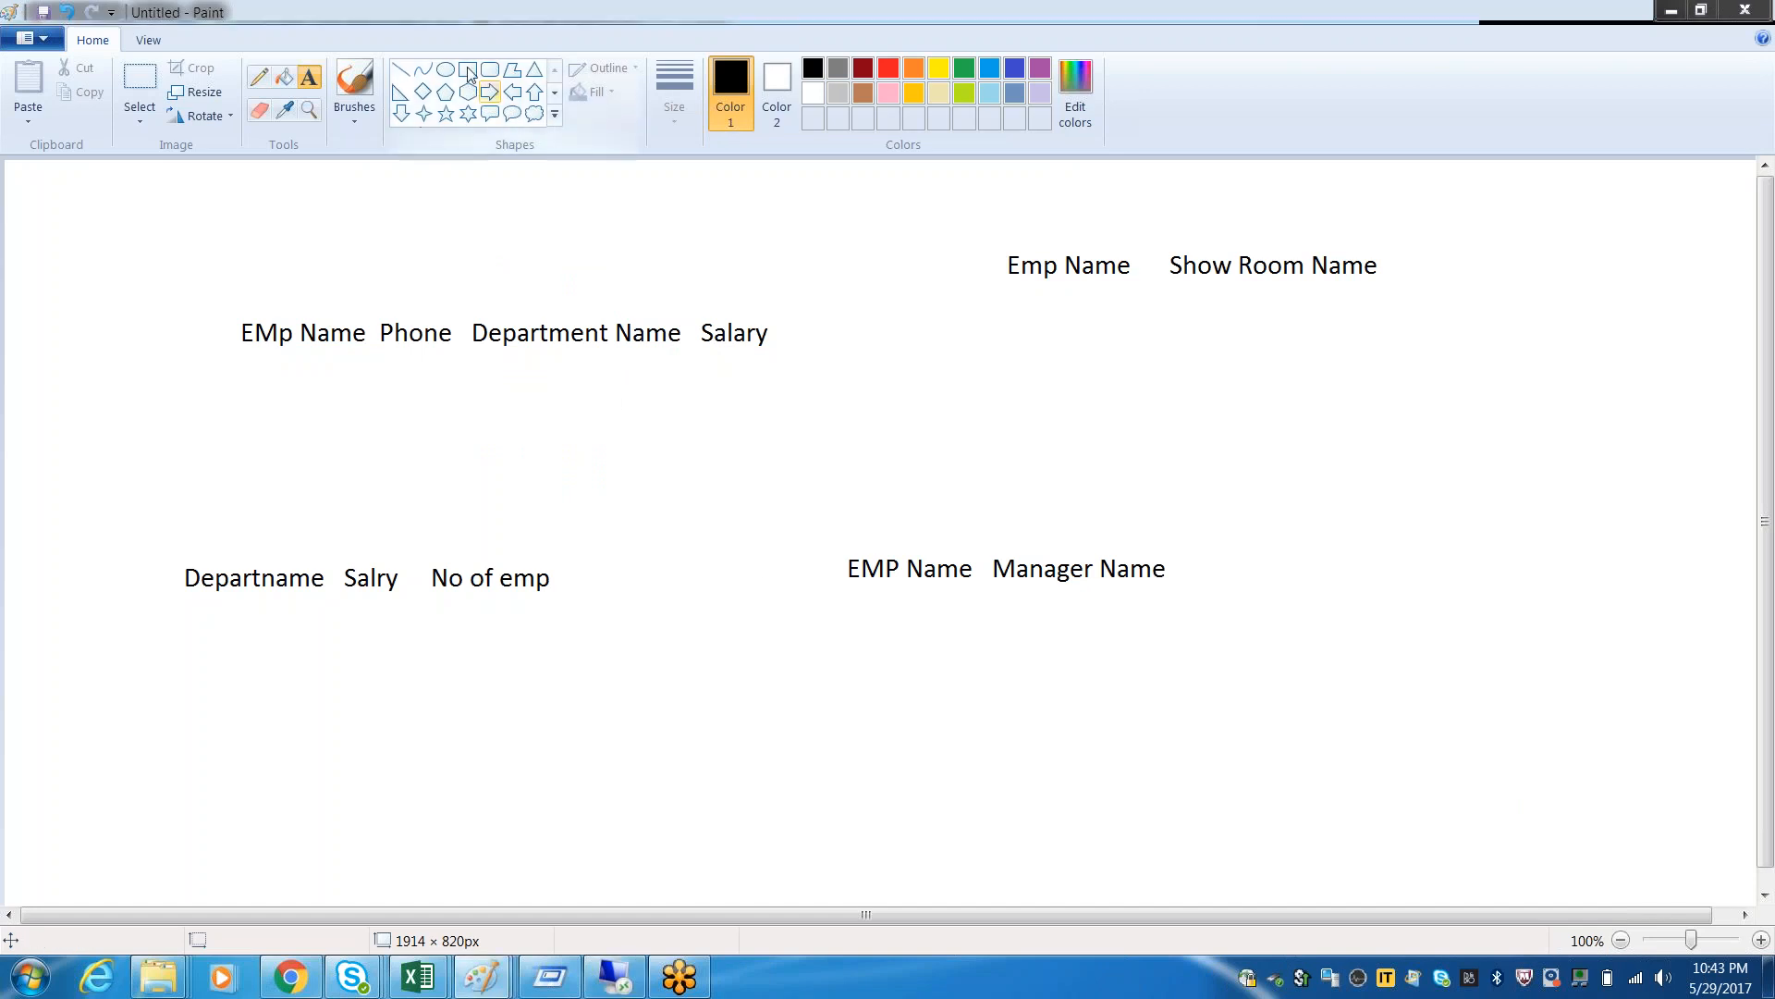
mouse_move(821, 539)
mouse_down()
mouse_move(1257, 646)
mouse_move(1235, 671)
mouse_up()
Switch to the universe design tool and create an alias of the EMPLOYEE table named Managar
click(616, 976)
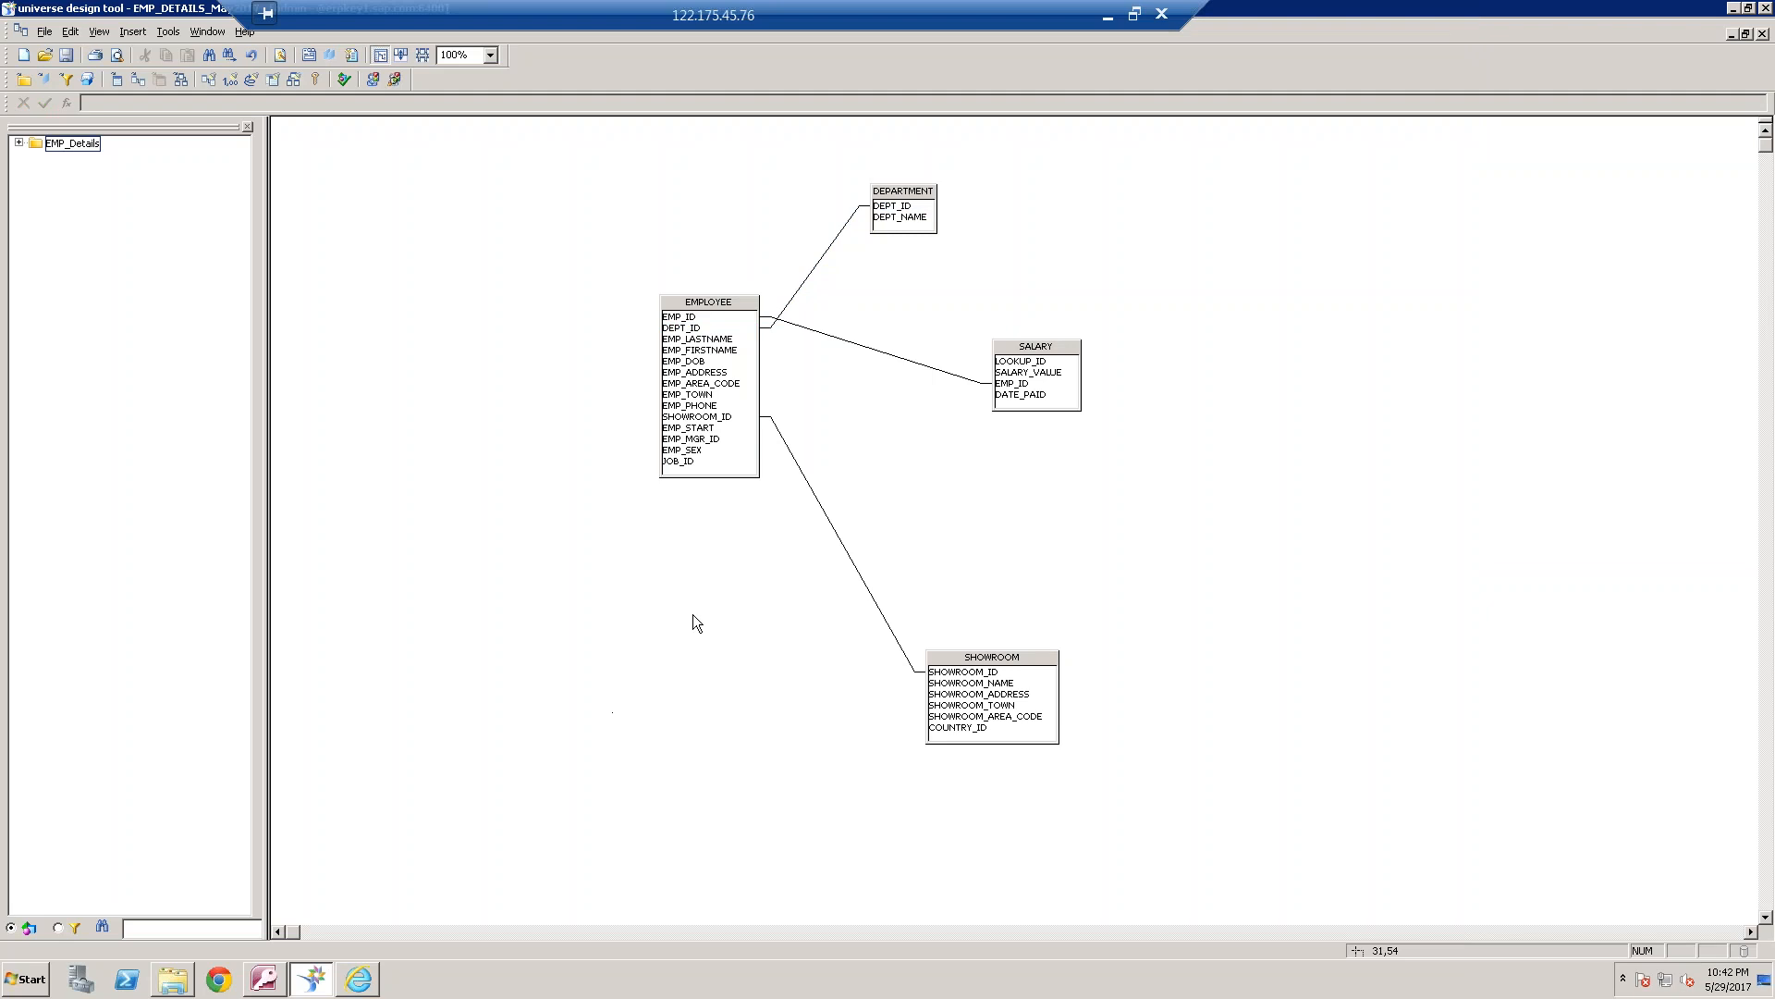
click(707, 440)
drag(625, 454, 538, 440)
right_click(712, 309)
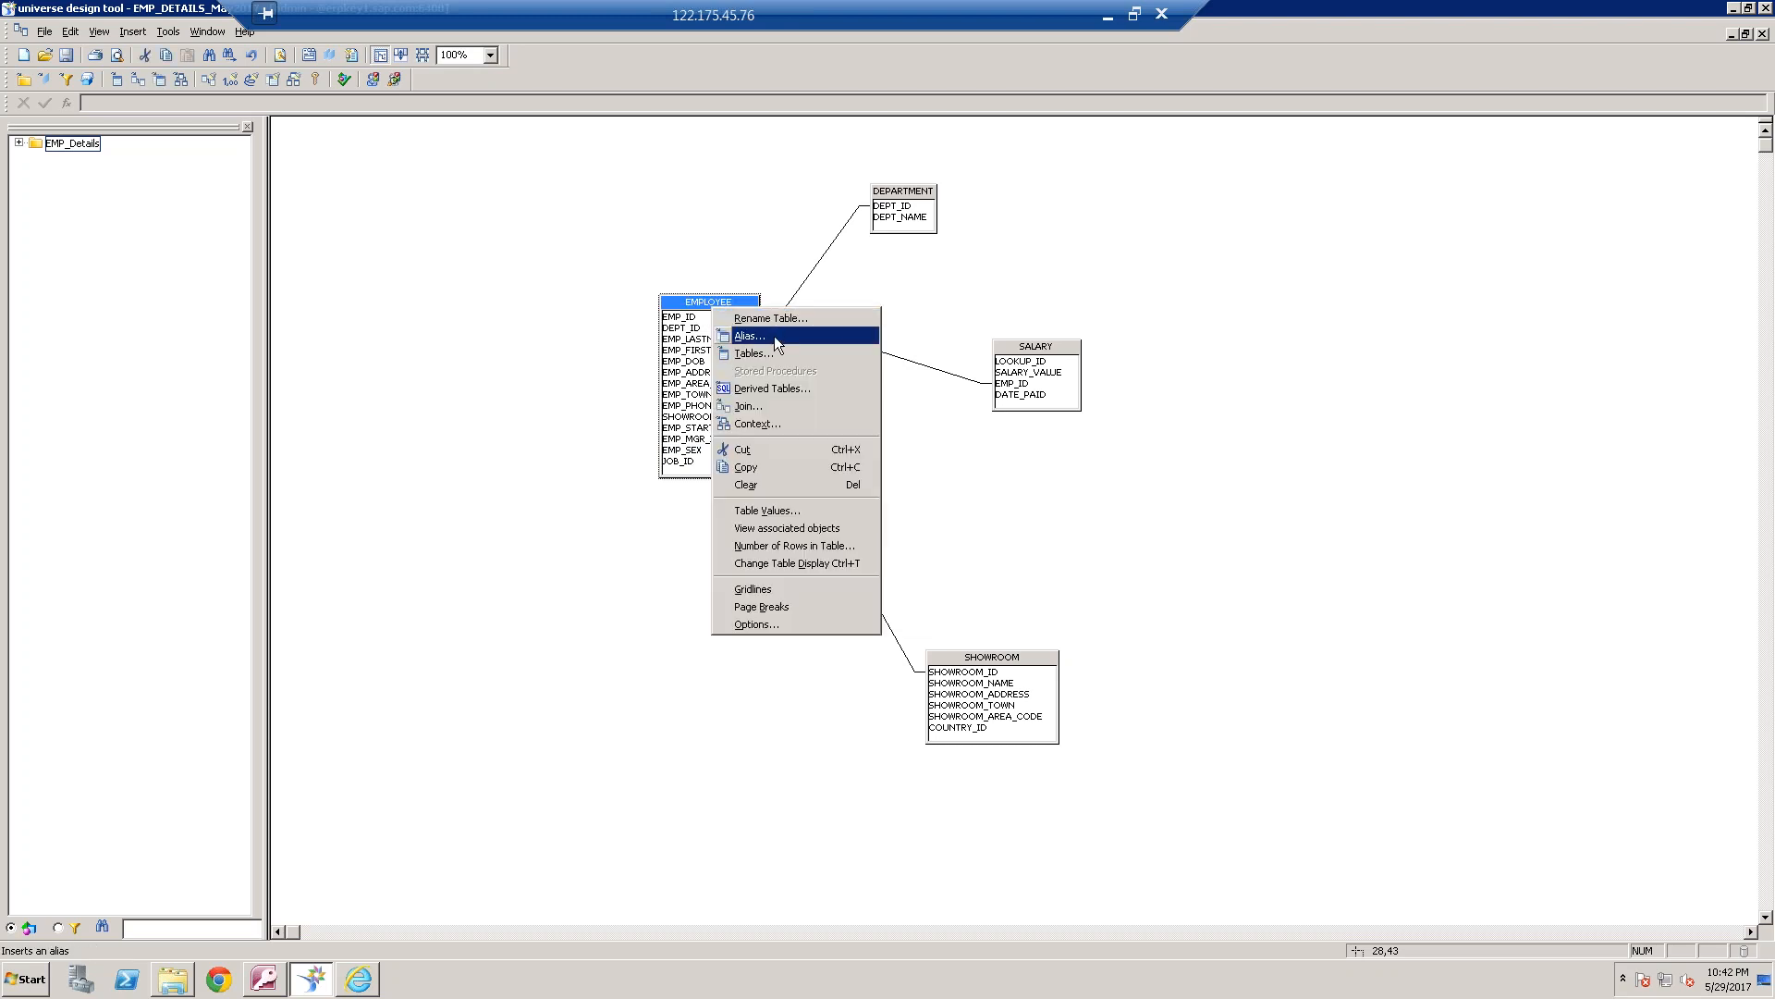
click(804, 336)
text(M)
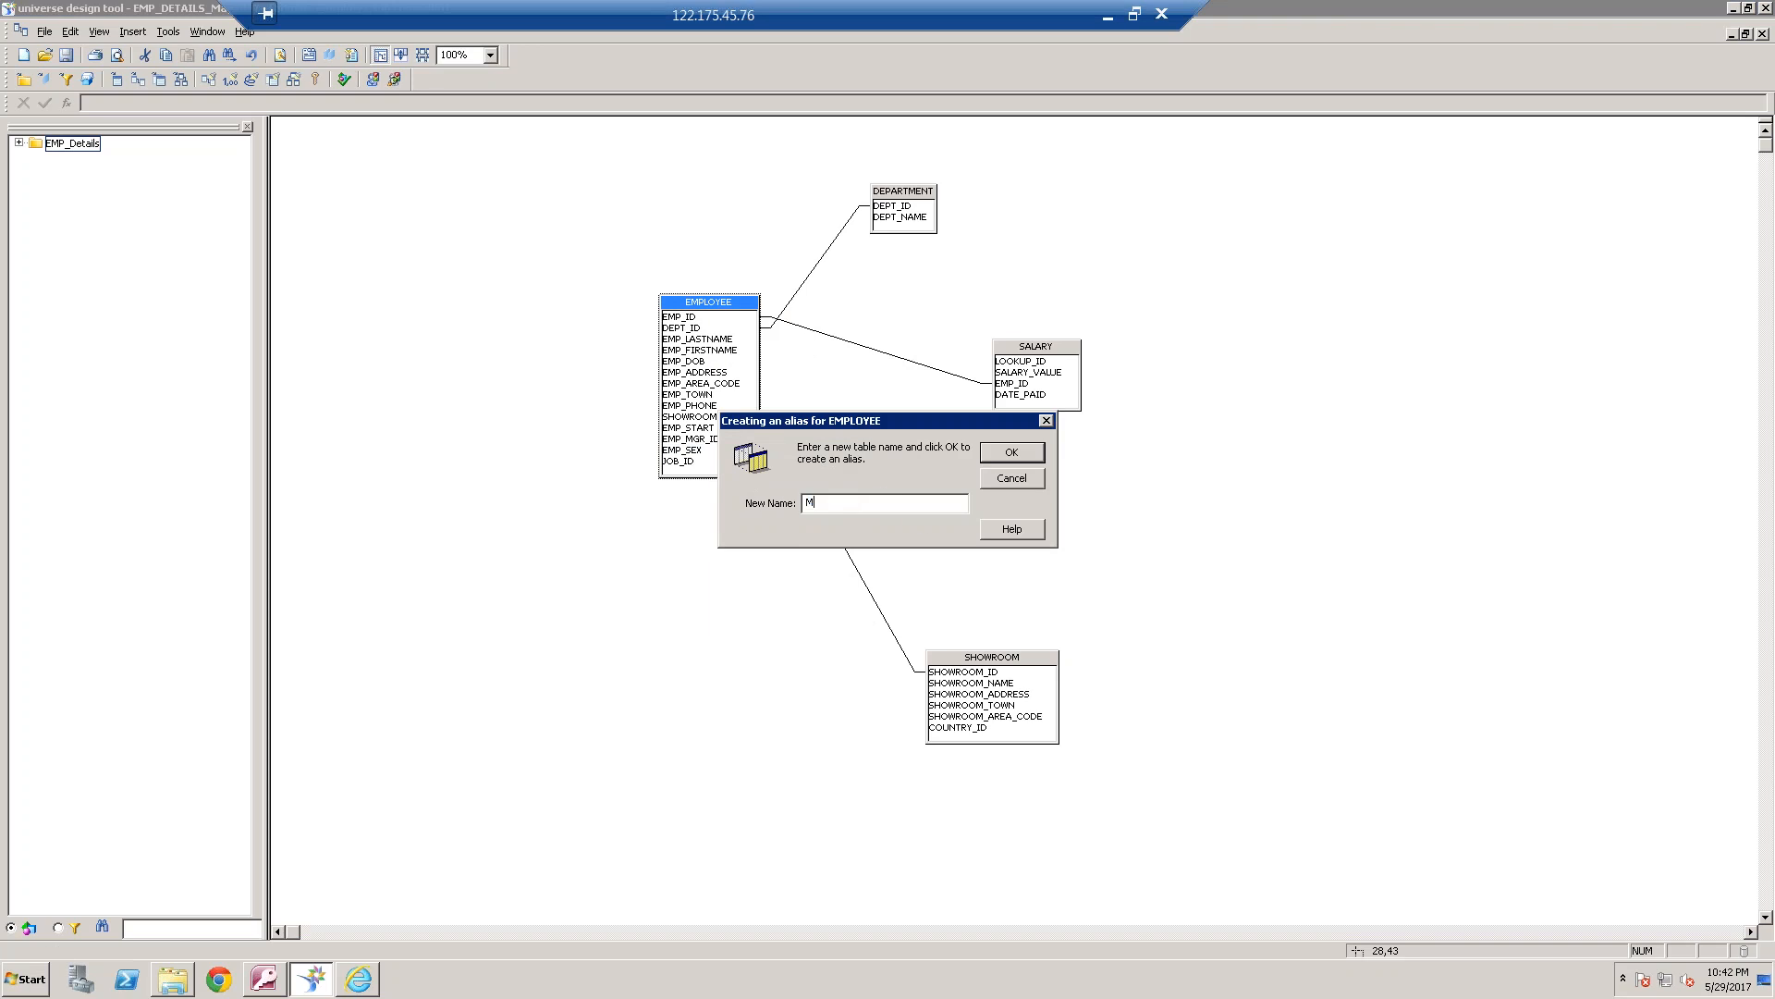
text(anagar)
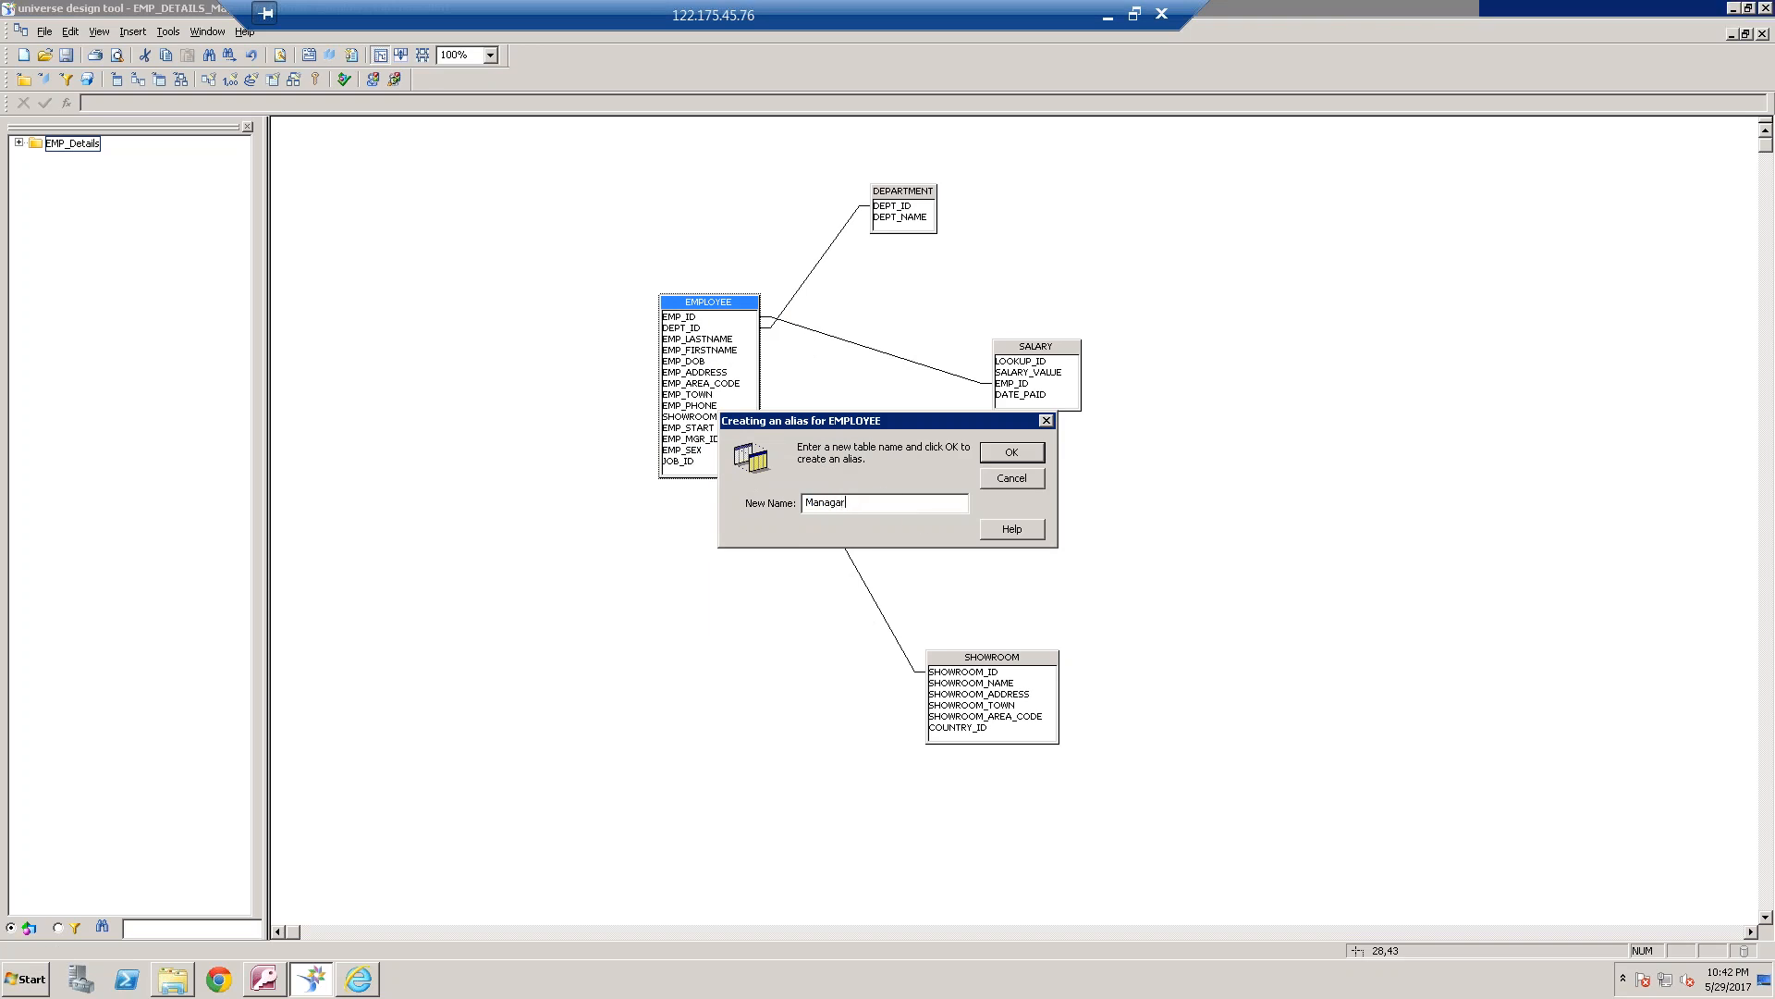
key(Return)
Place the Managar alias to the lower left of EMPLOYEE and enlarge it to show all its columns
drag(833, 328, 465, 504)
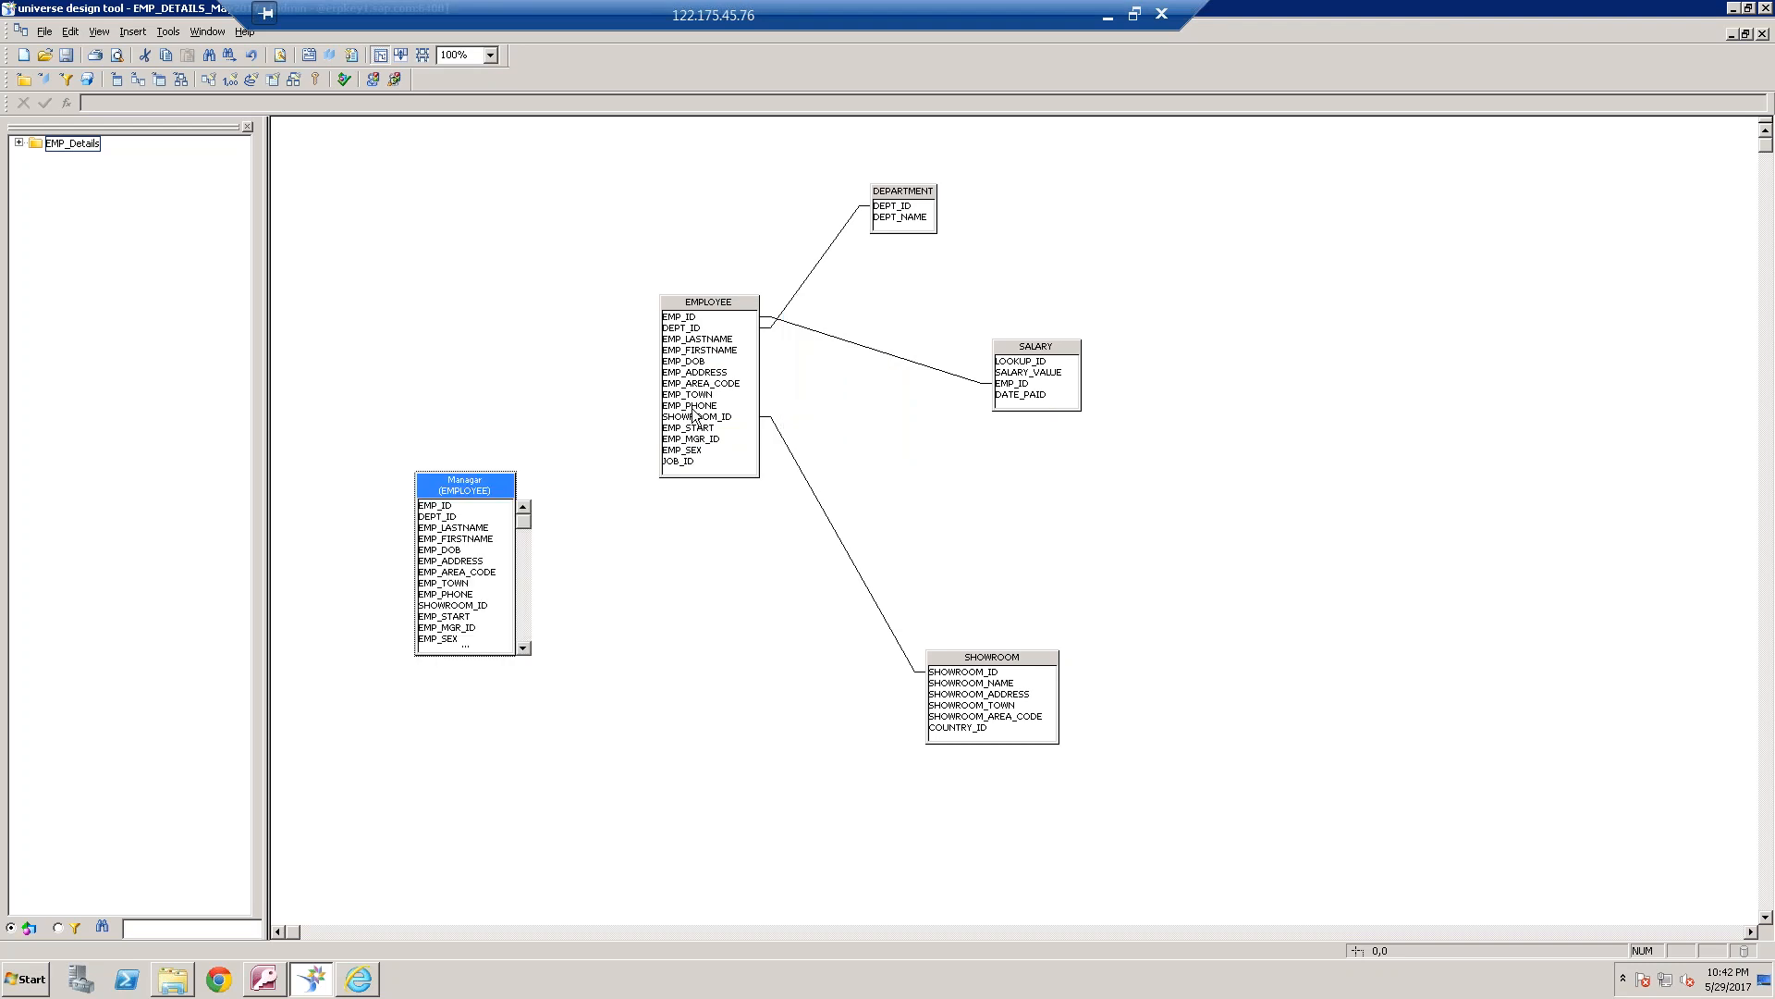
click(634, 590)
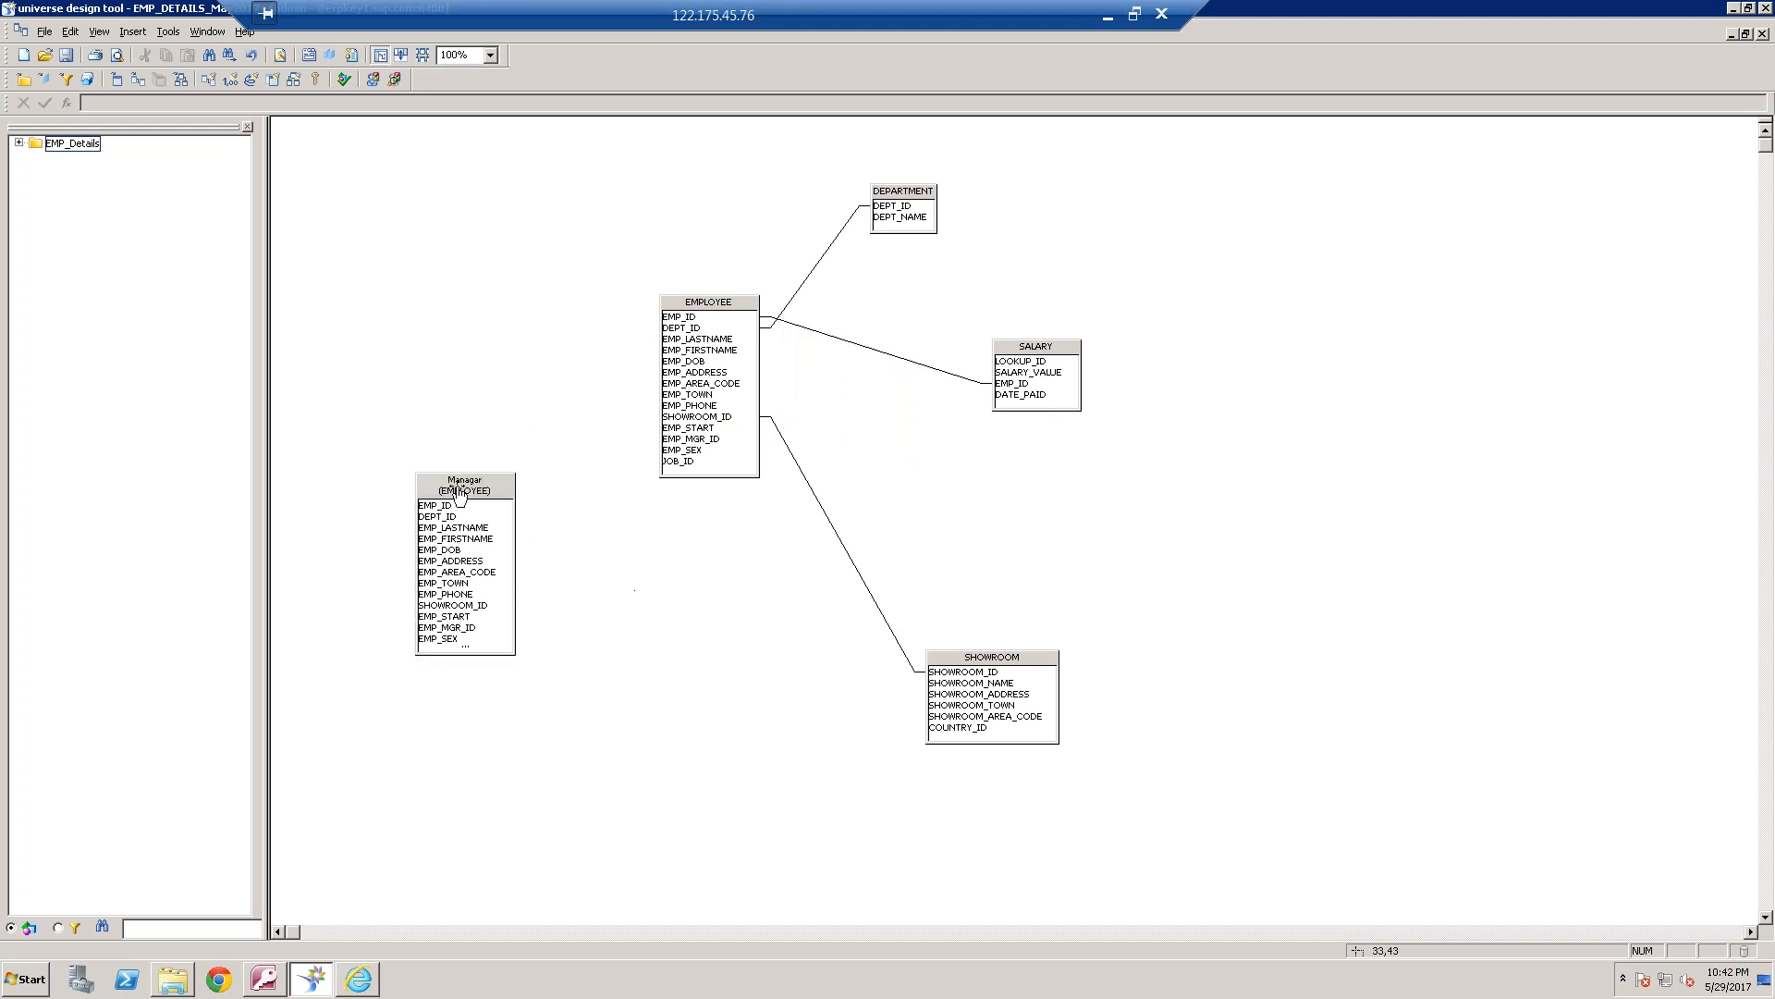
drag(460, 490, 438, 479)
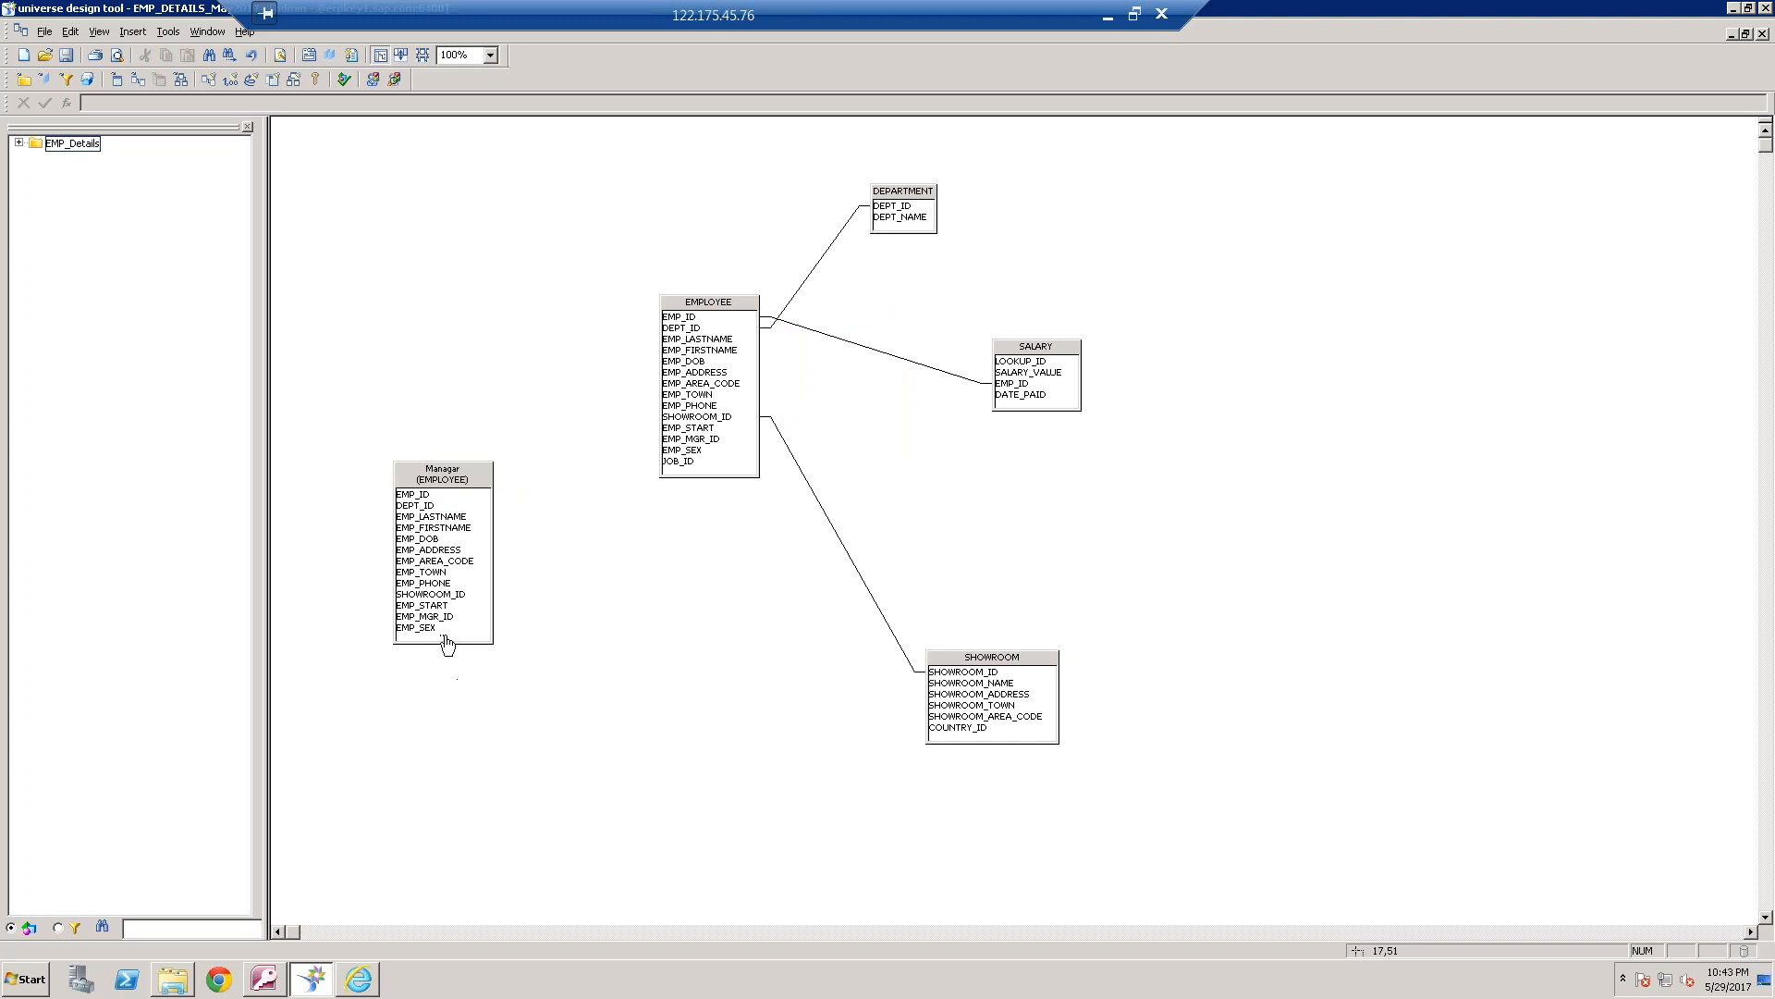
drag(442, 642, 440, 683)
Join EMPLOYEE.EMP_MGR_ID to Managar.EMP_ID
click(698, 438)
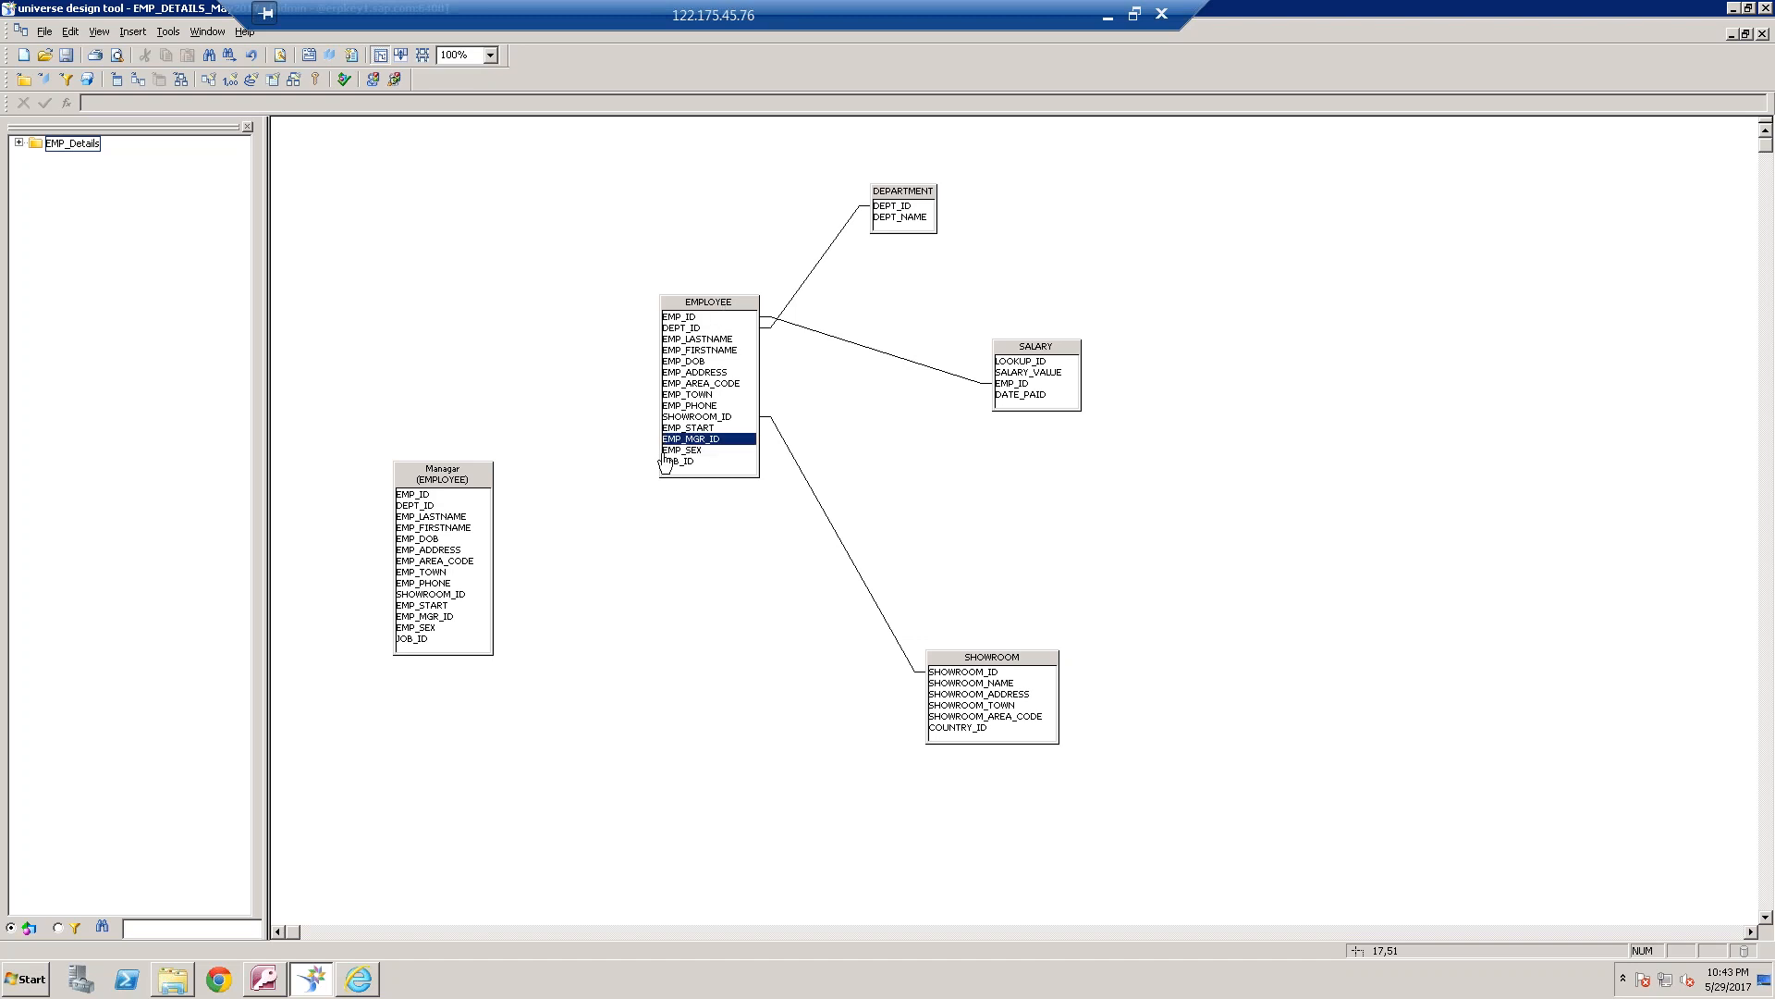
drag(665, 461, 461, 507)
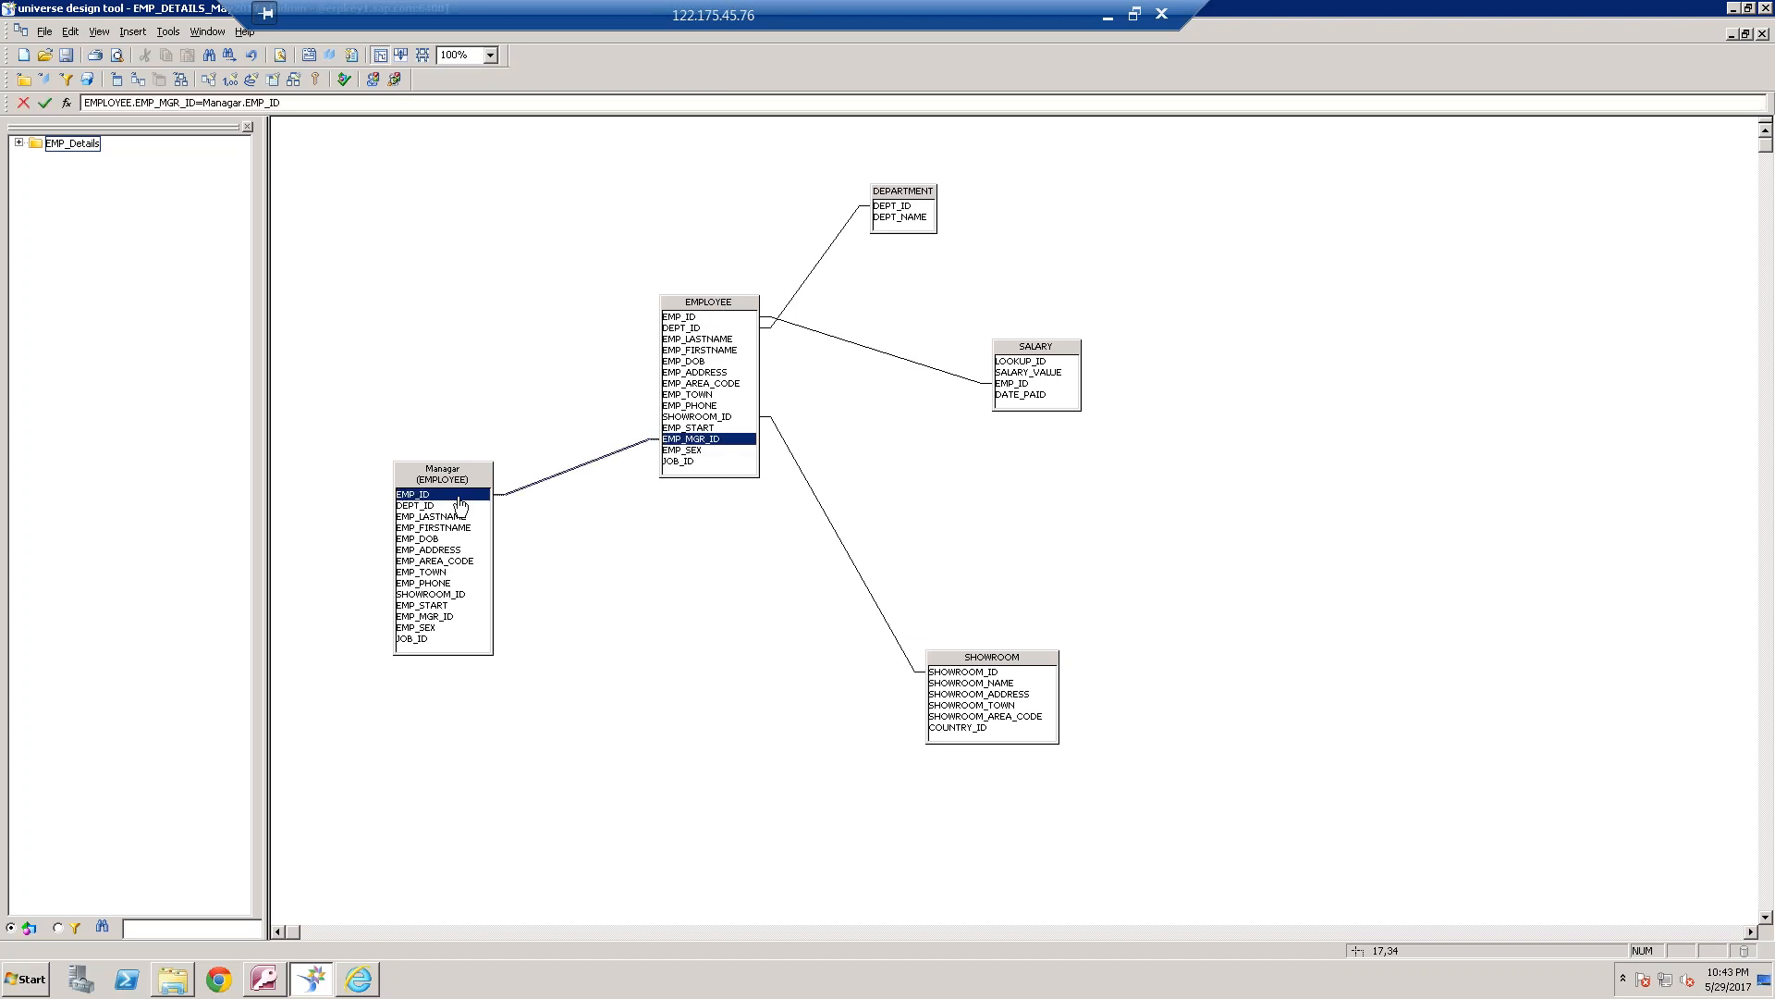
click(568, 524)
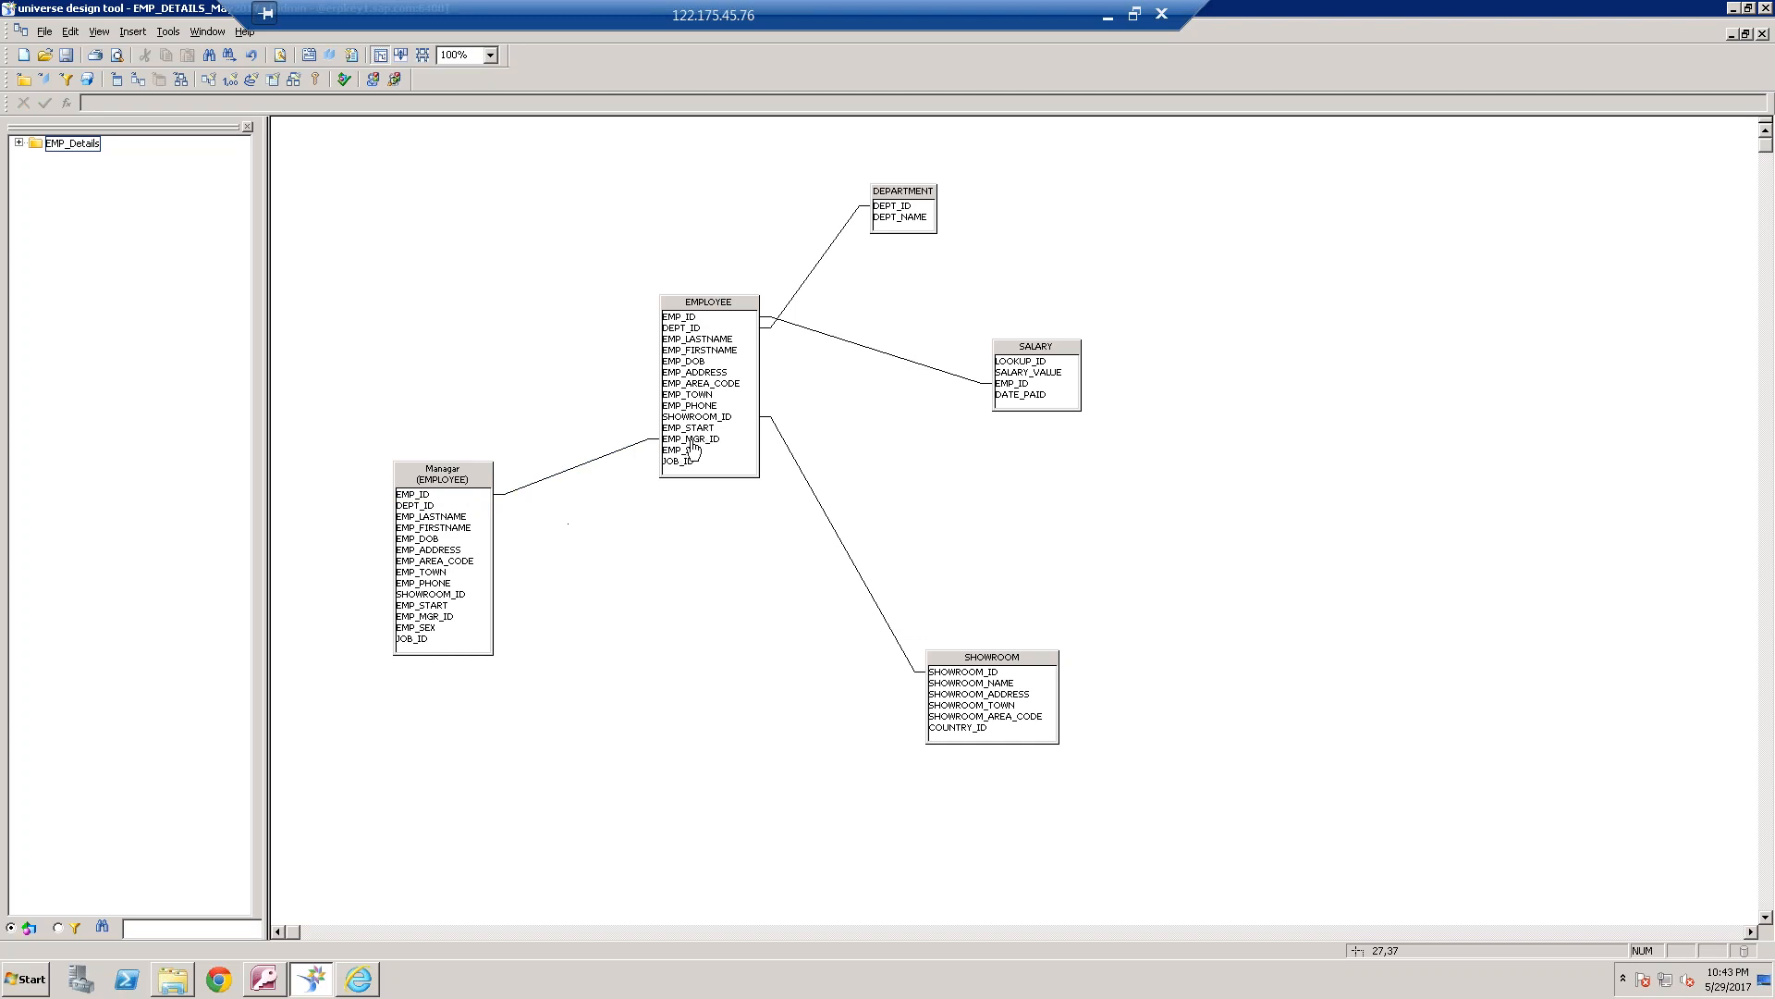
Add an object named Manager Name to the EMP_Details class, with Managar.EMP_LASTNAME as its select statement
click(20, 144)
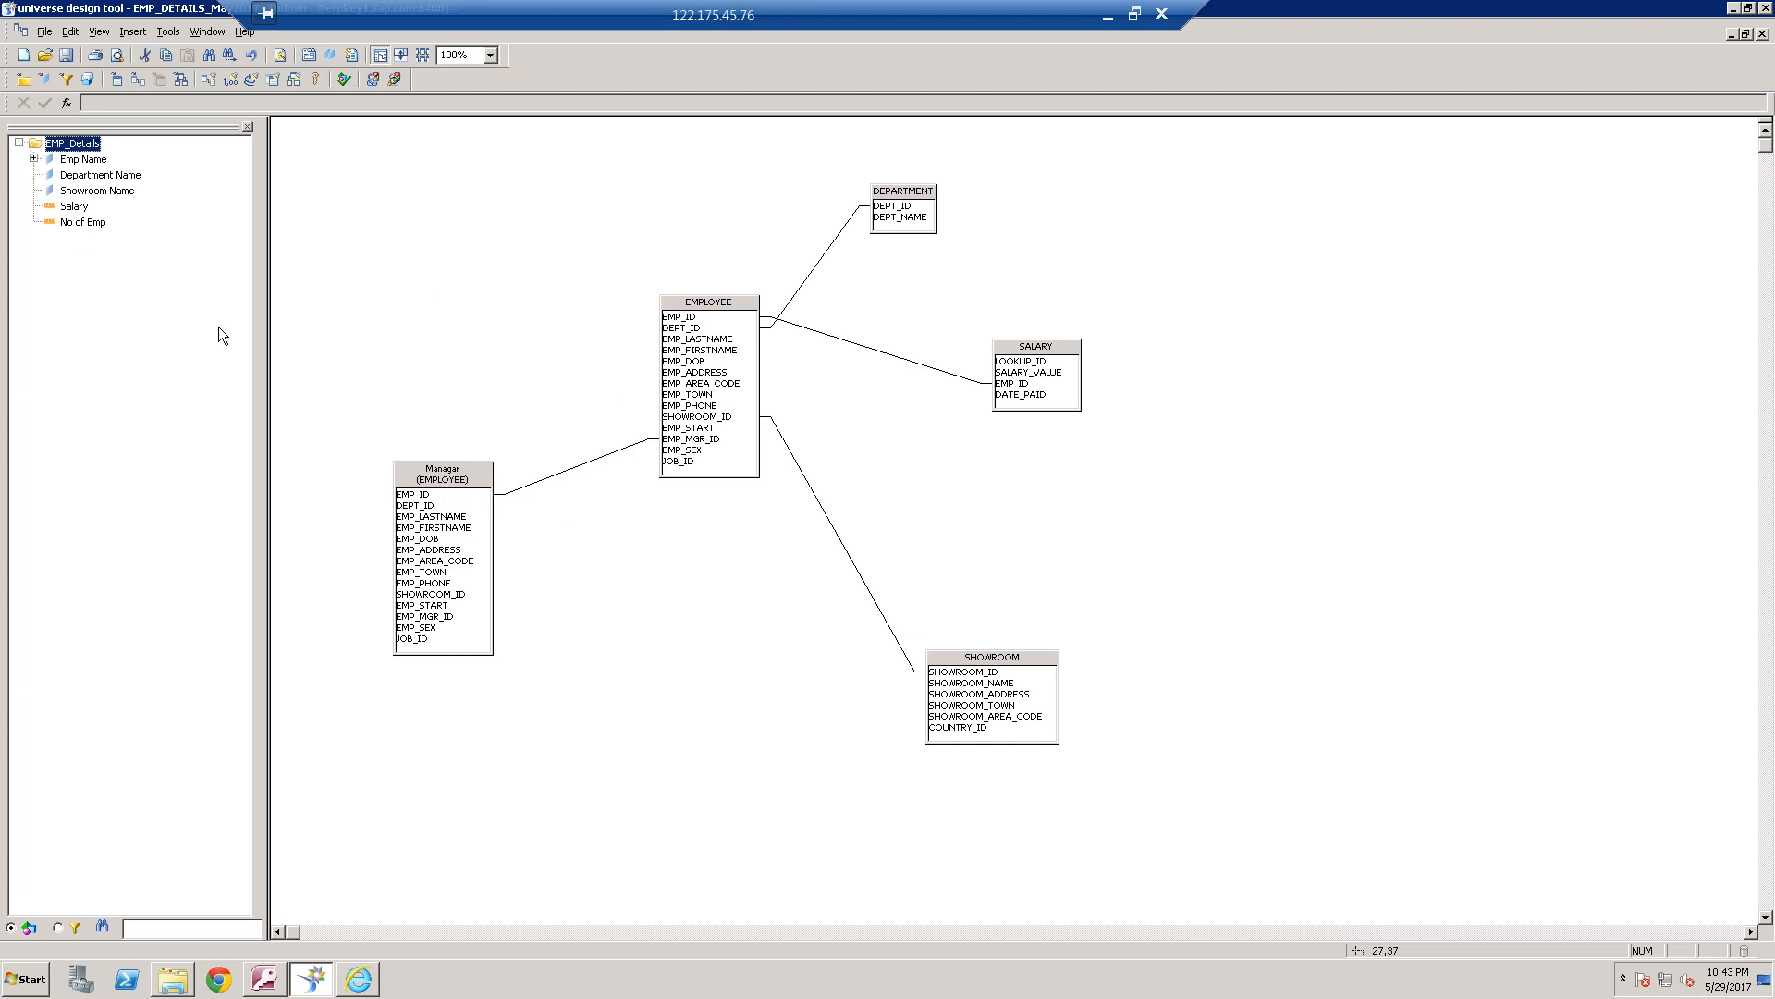
right_click(142, 329)
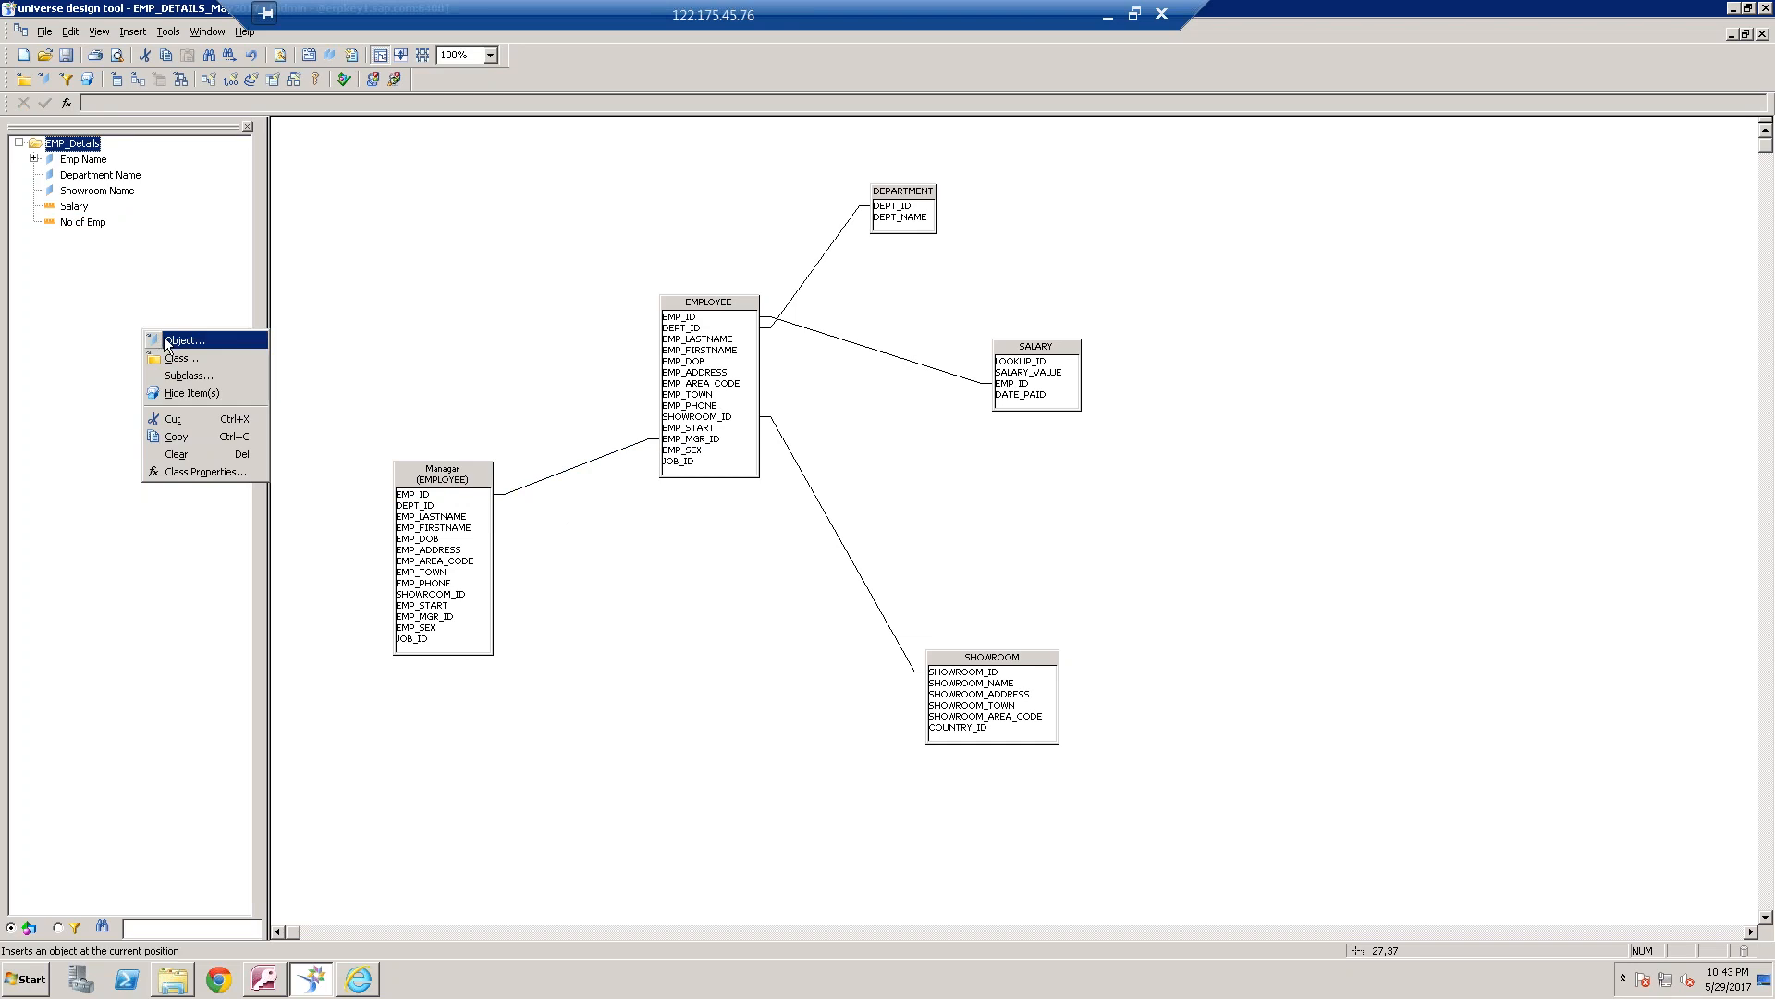
click(164, 336)
text(Man)
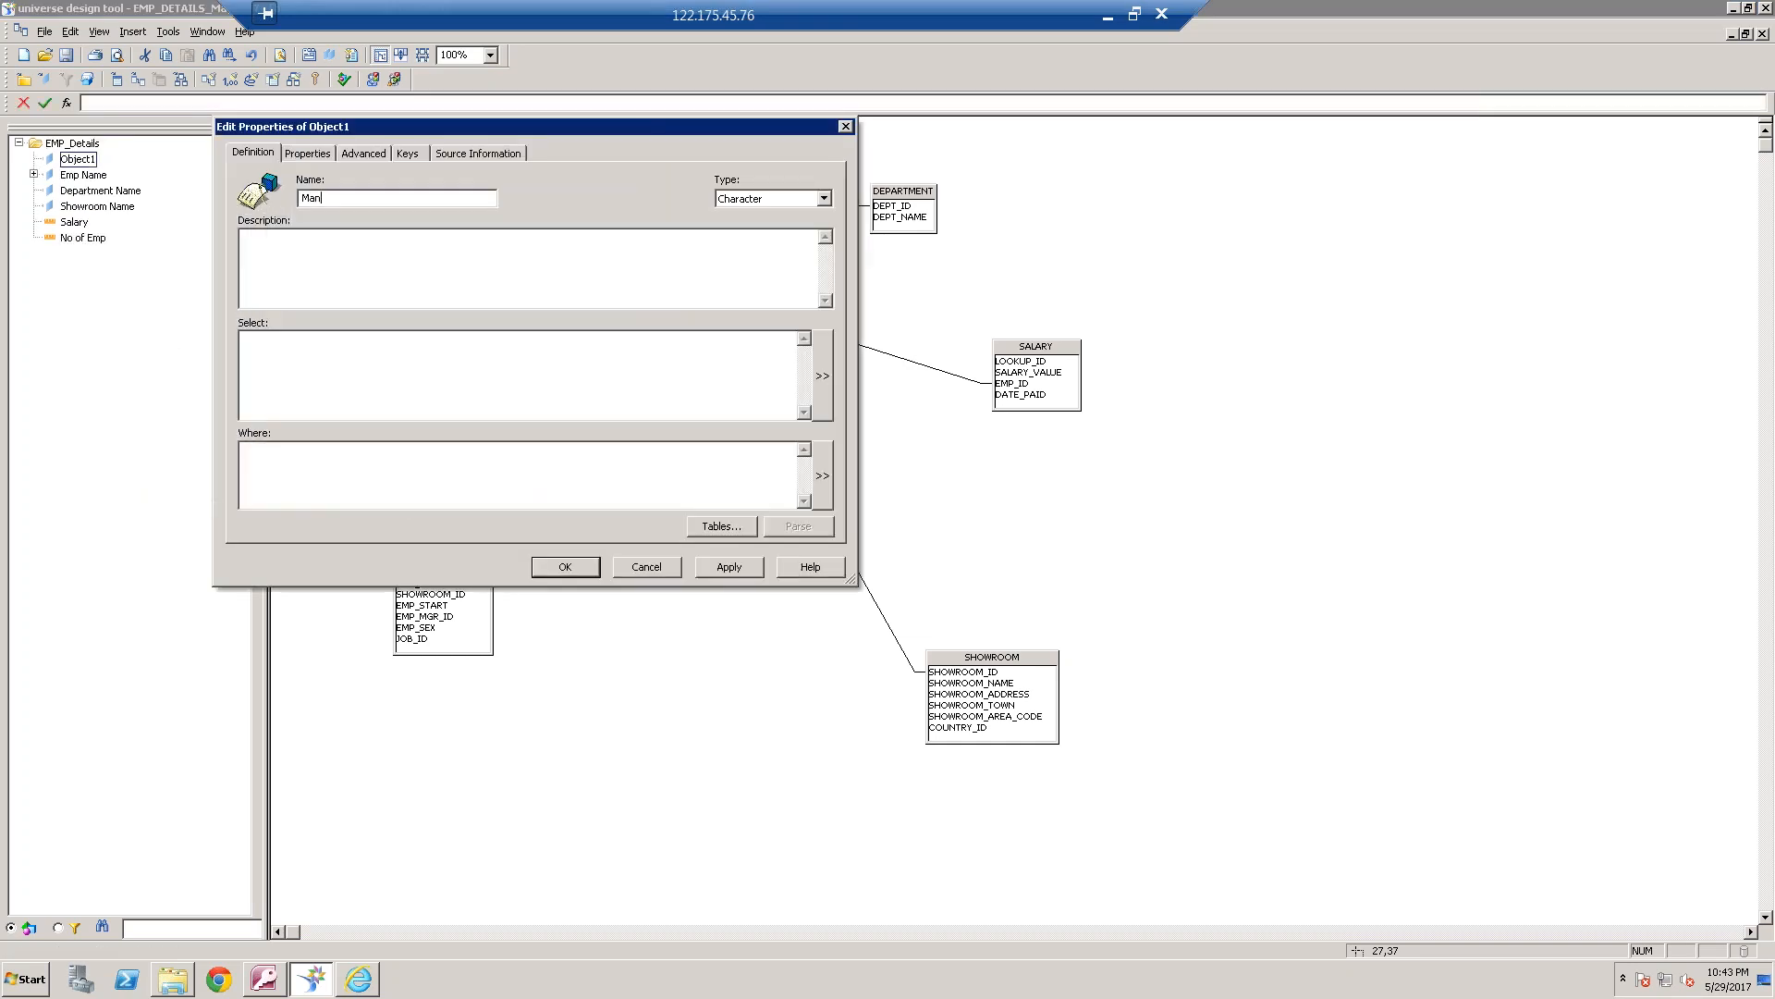
text(ager Name)
click(822, 378)
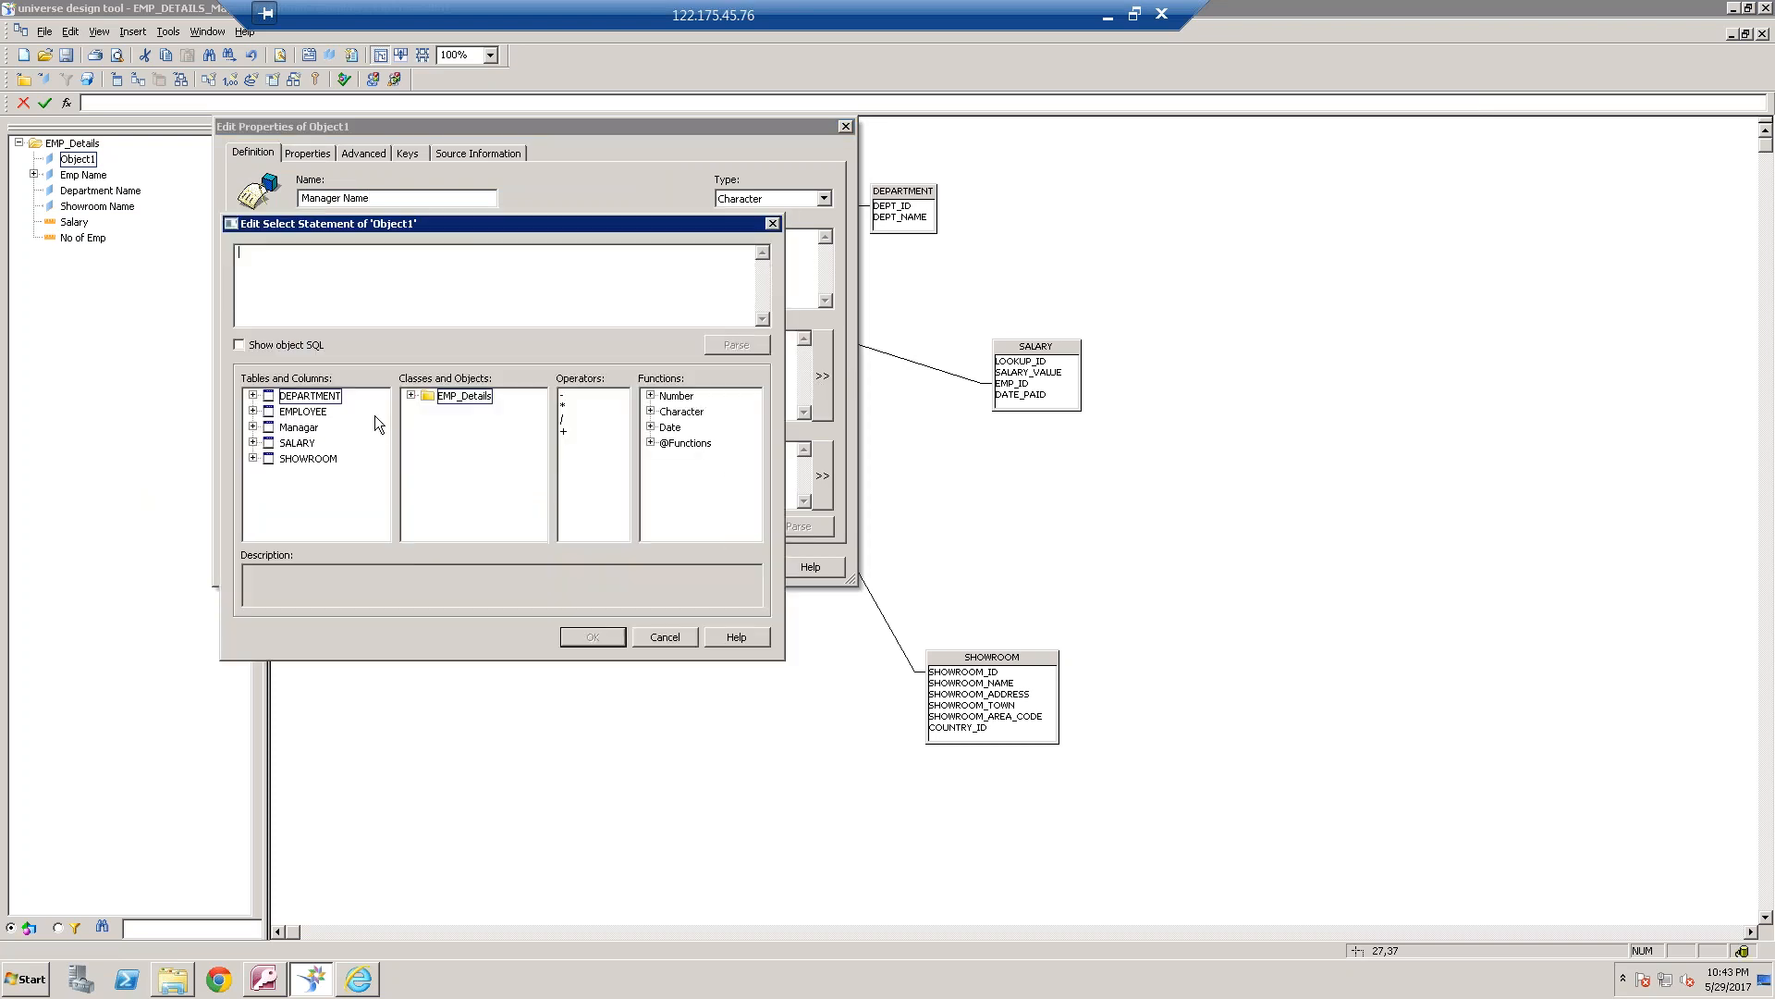
click(252, 426)
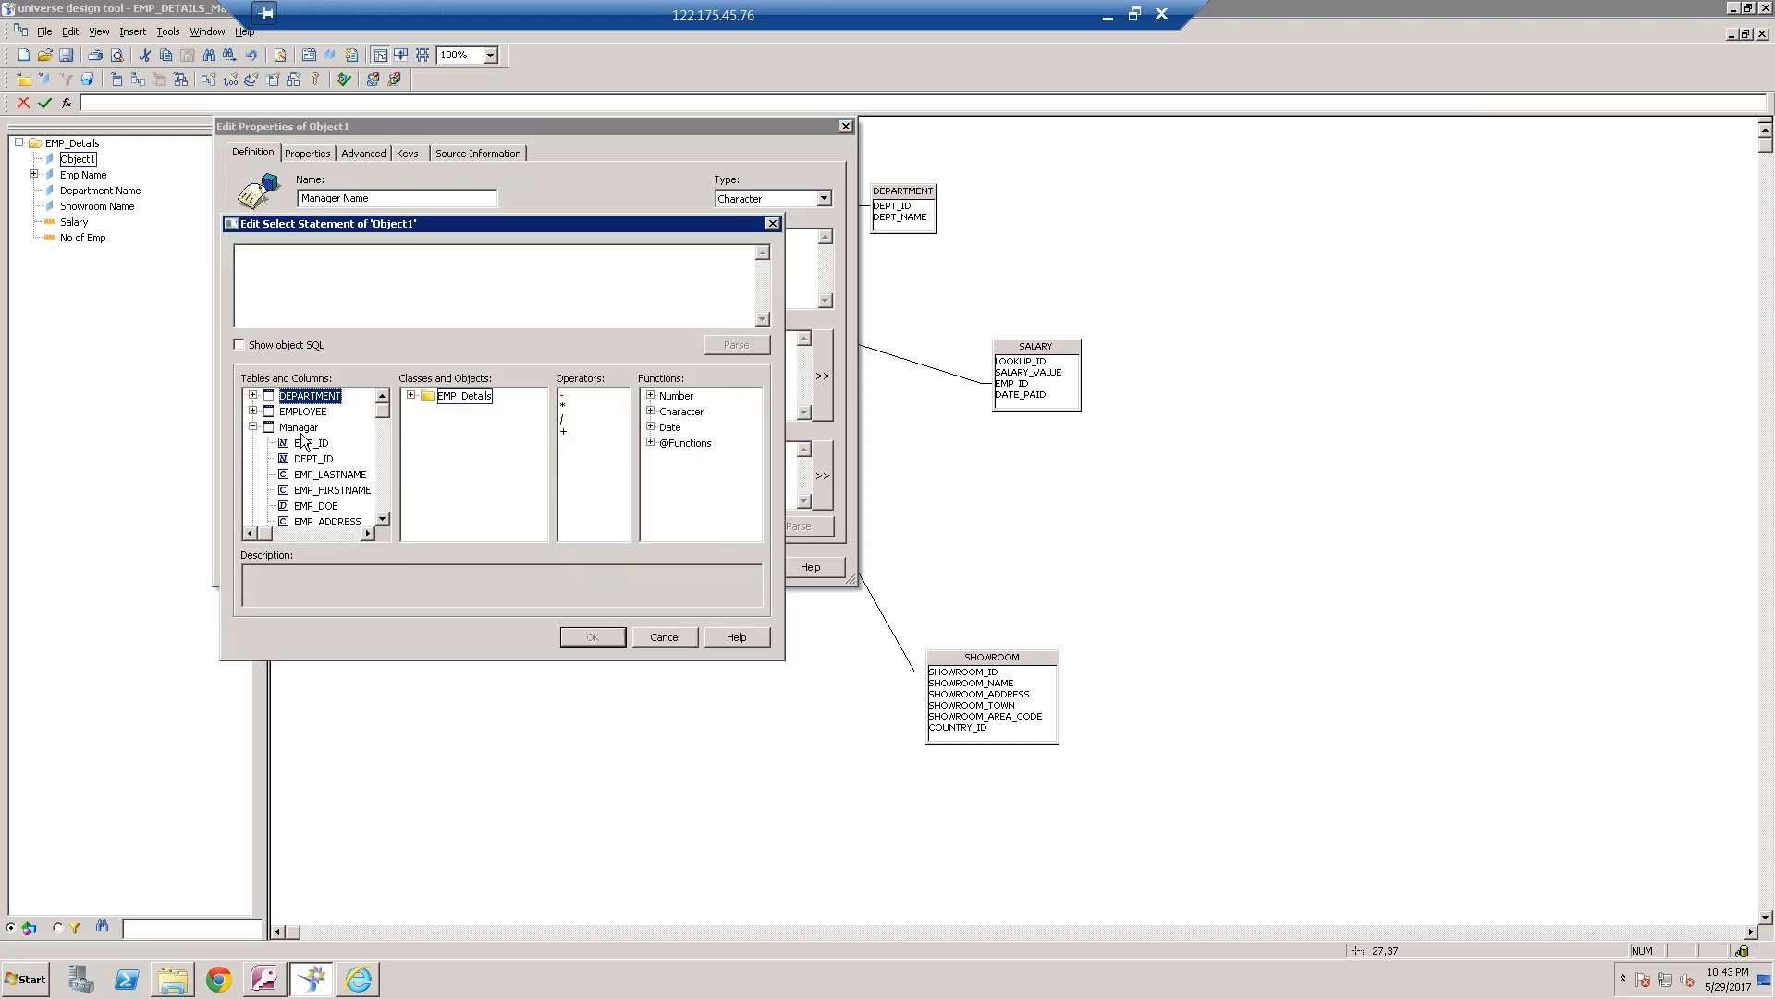
double_click(333, 474)
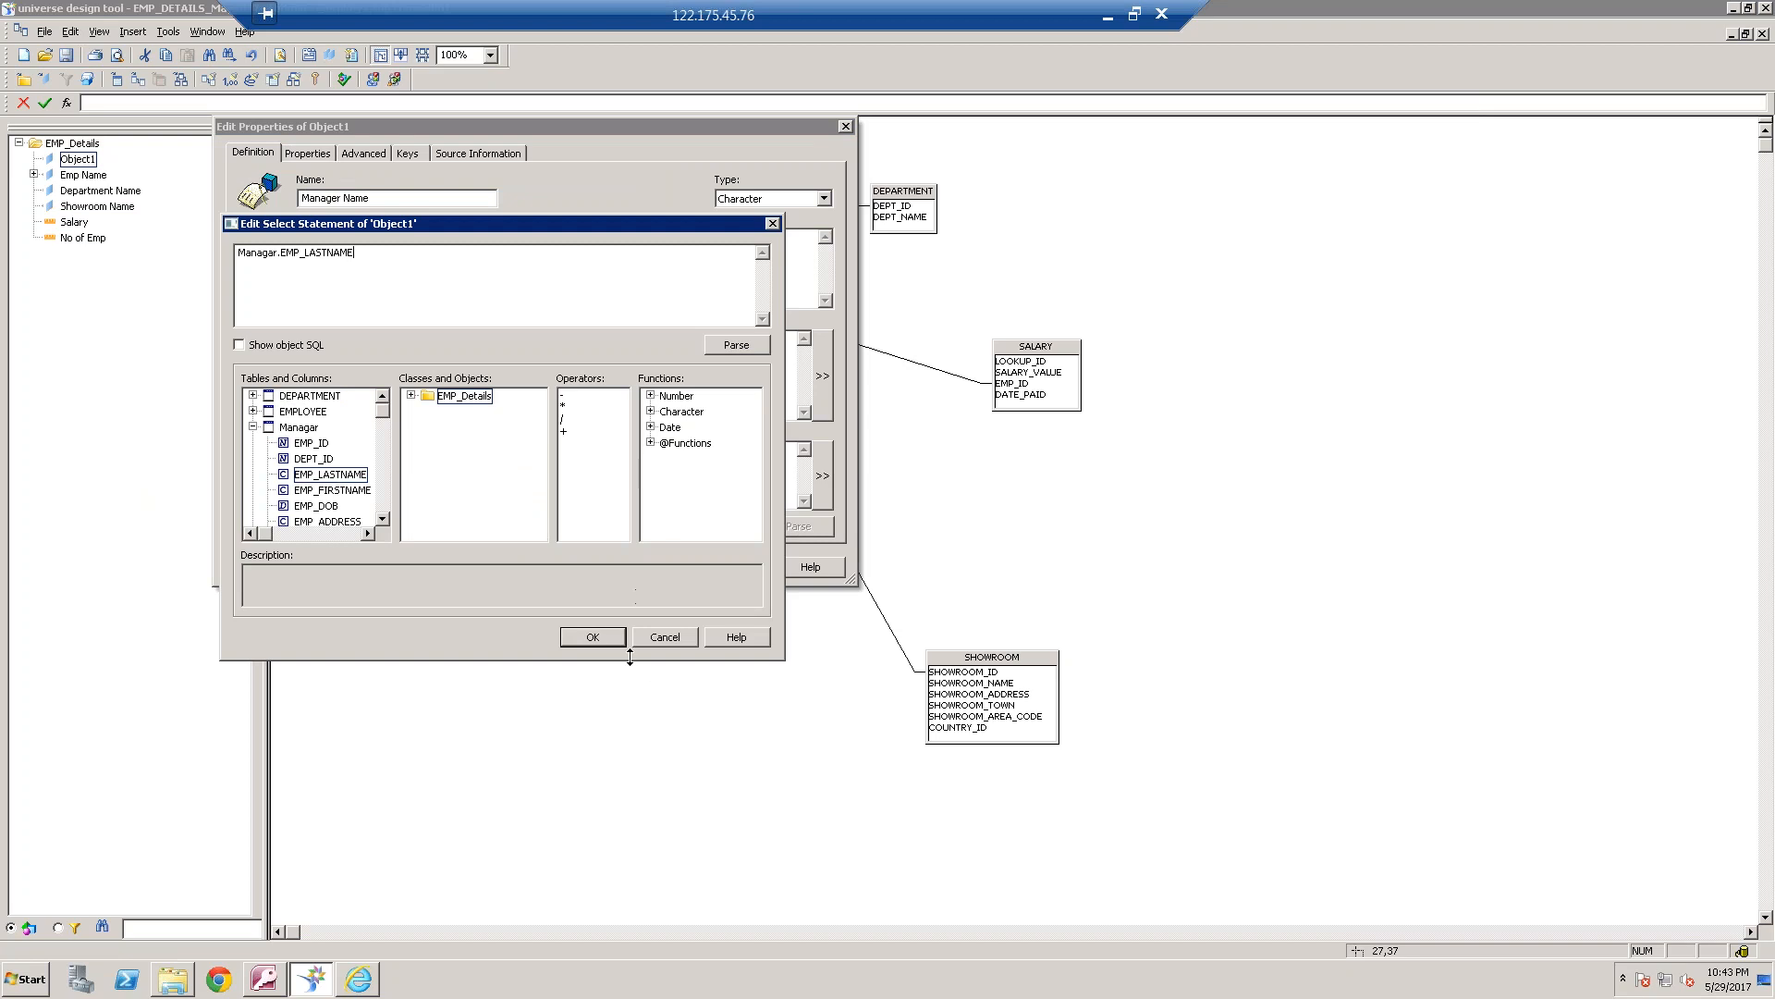
click(607, 639)
click(565, 566)
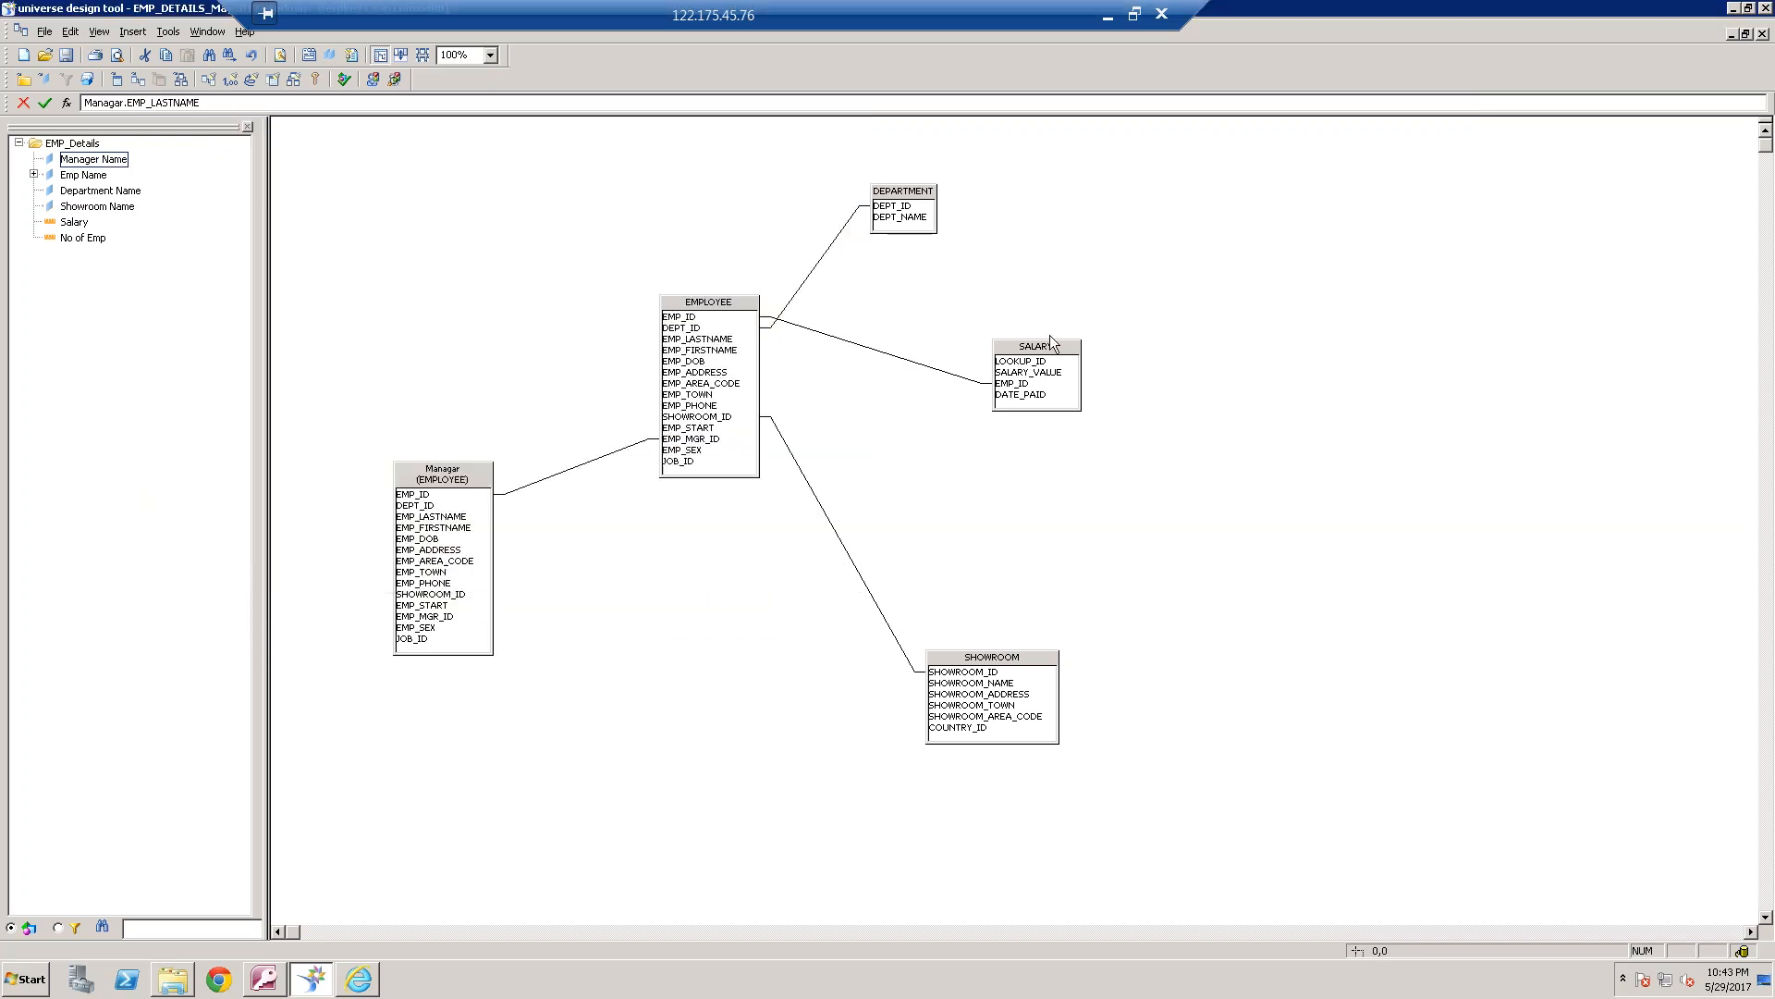
Create an alias of the SALARY table named SALARY_M
right_click(1048, 346)
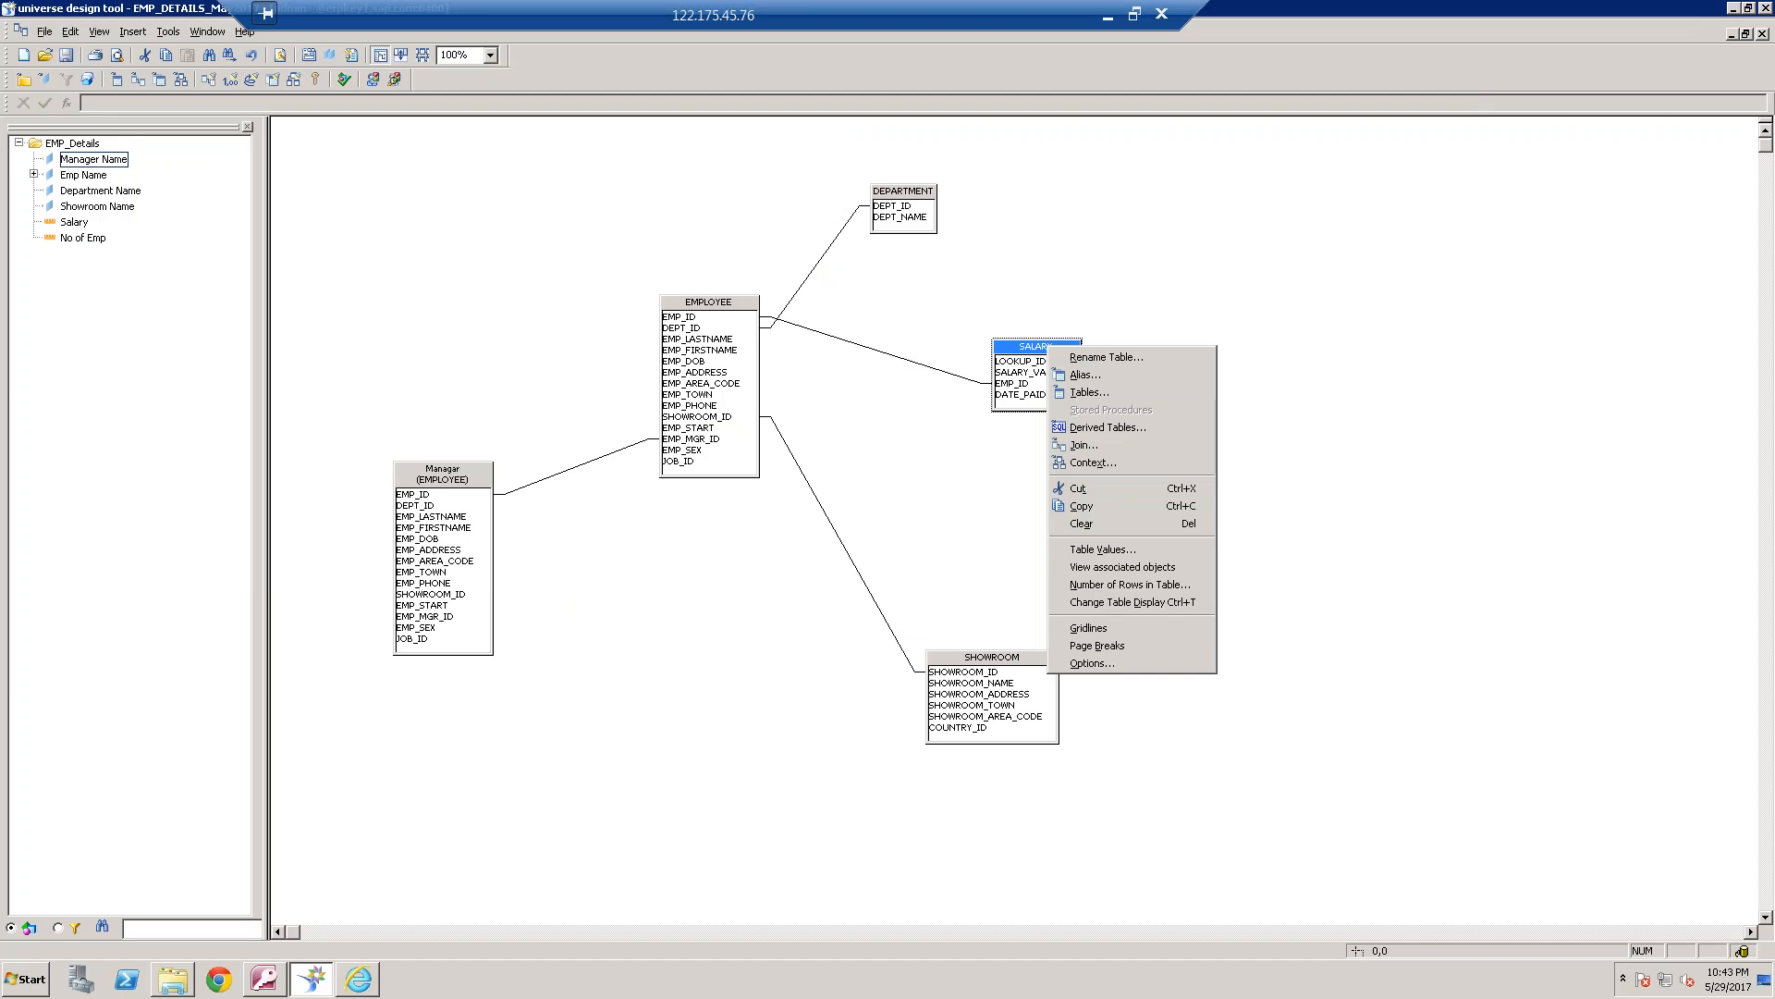
click(1097, 374)
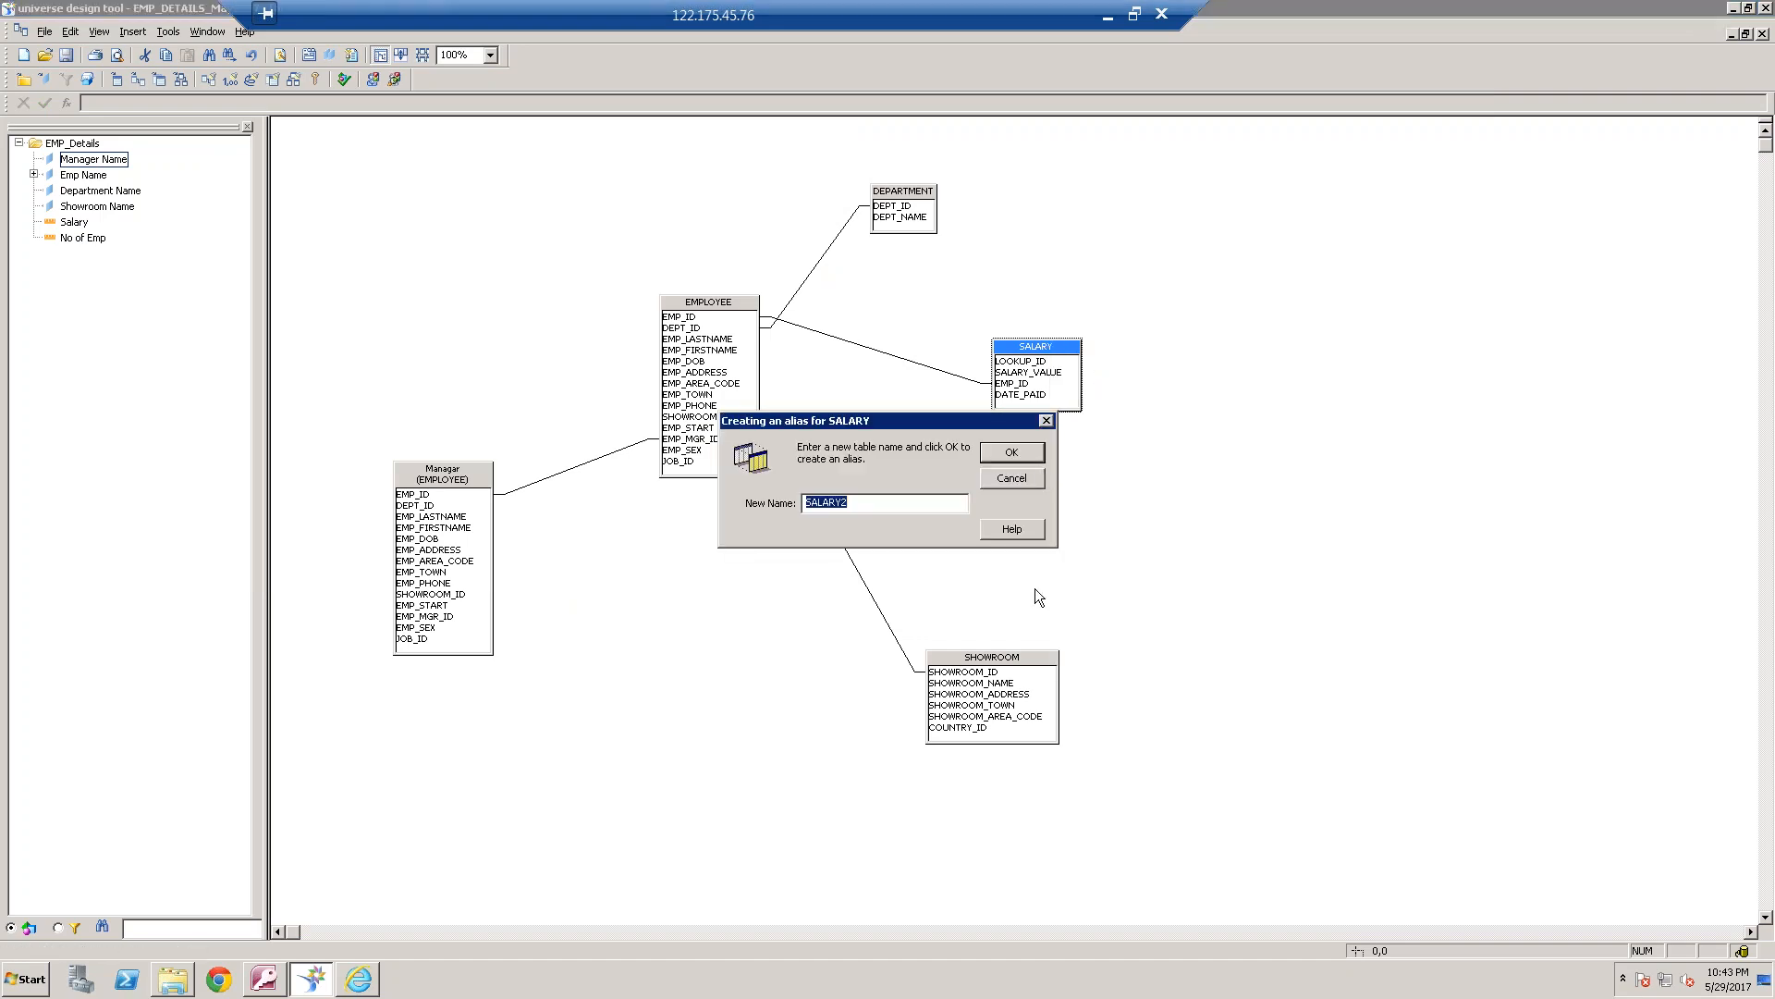
key(End)
key(BackSpace)
text(_M)
click(1030, 455)
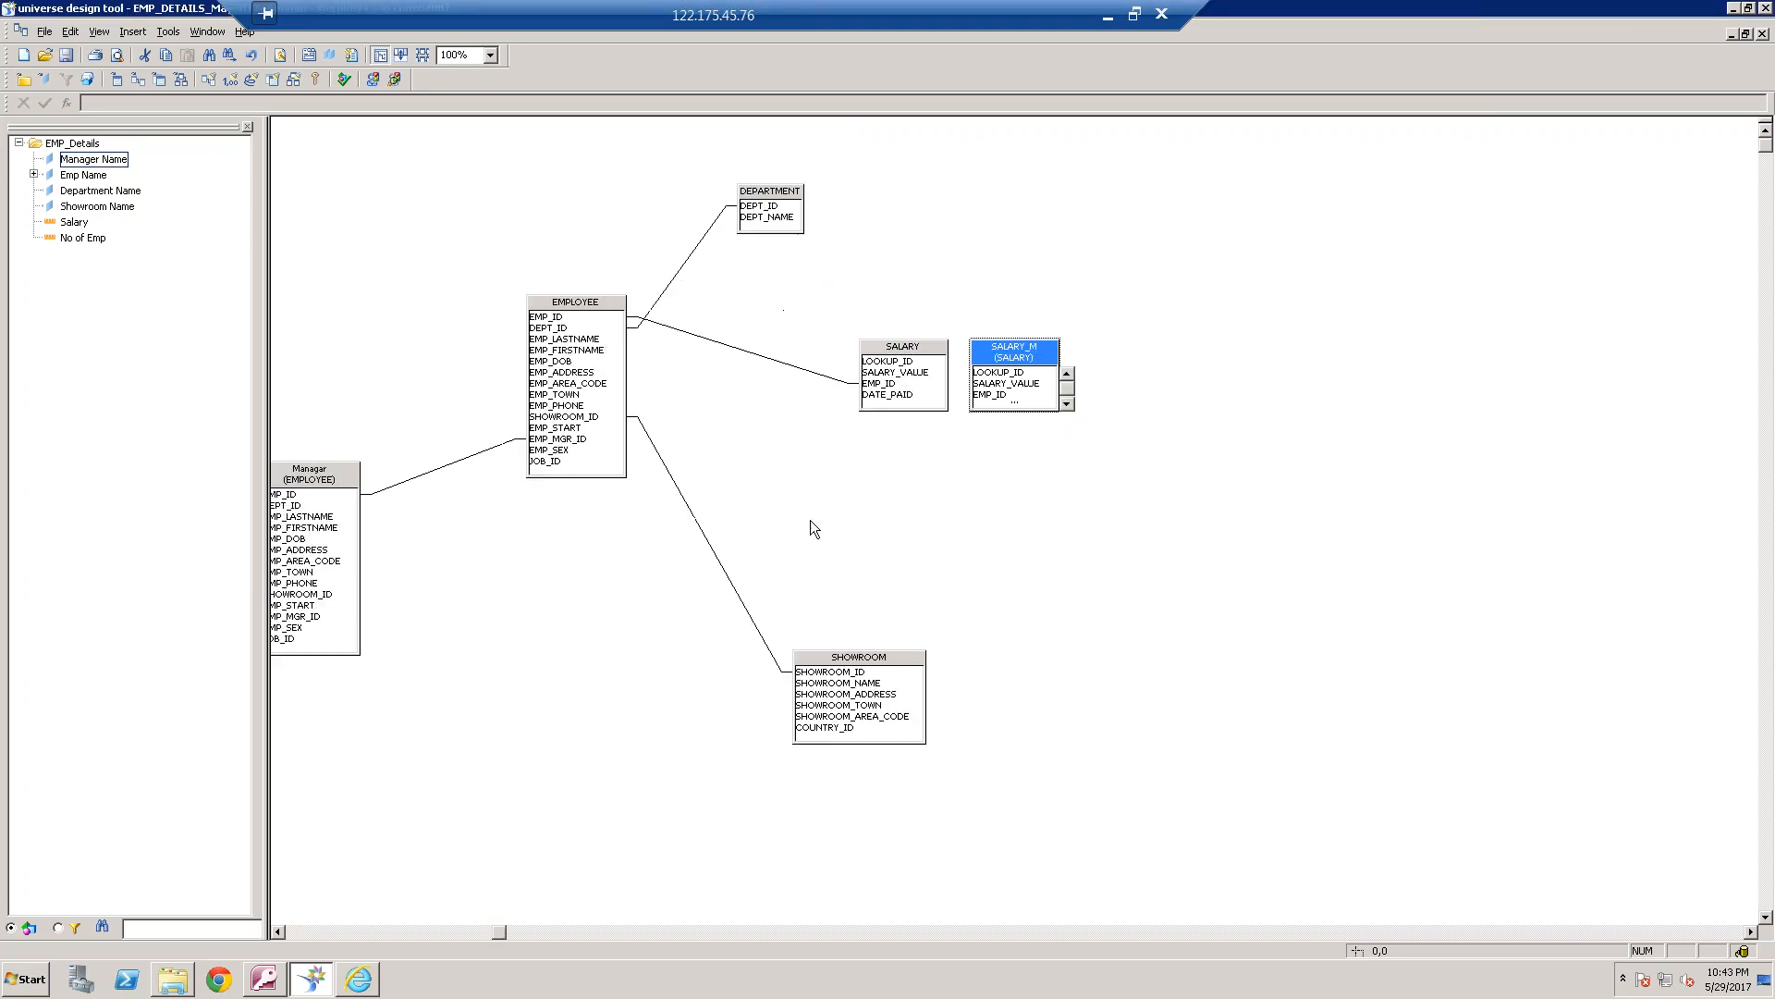
Place the SALARY_M alias below EMPLOYEE at full column height and join Managar.EMP_ID to SALARY_M.EMP_ID
drag(754, 502, 501, 640)
click(278, 931)
click(592, 769)
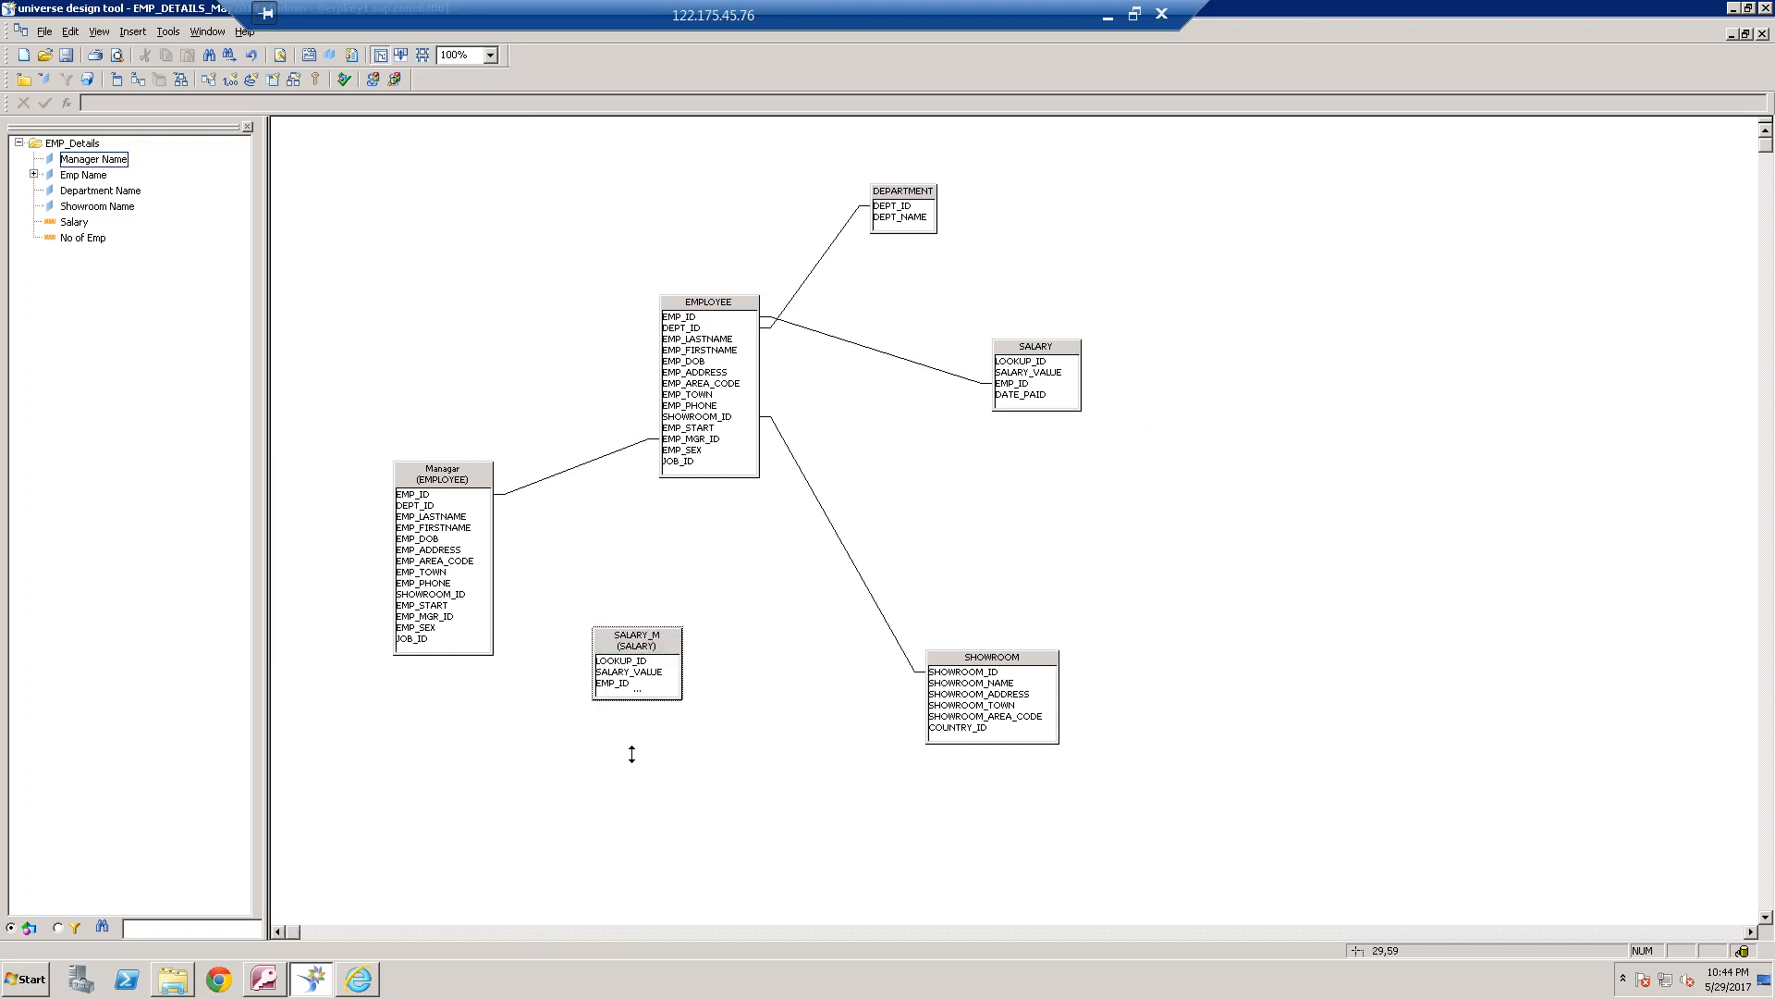
drag(635, 699, 632, 754)
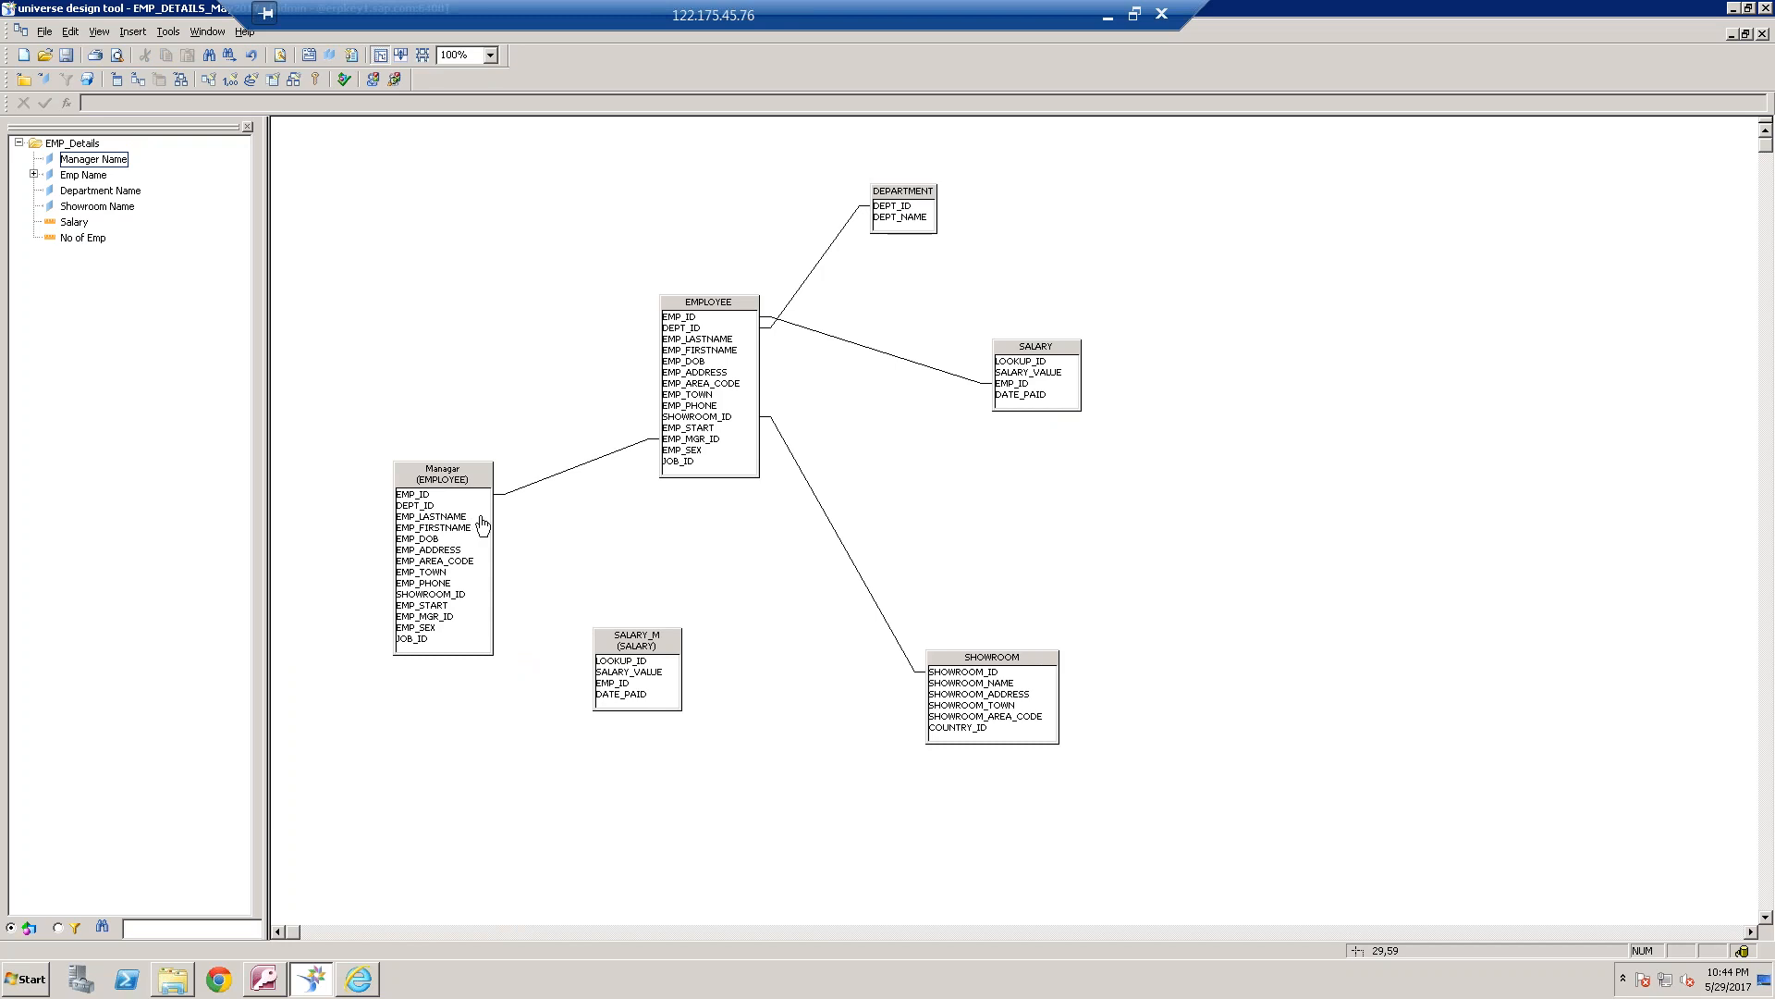
drag(450, 496, 611, 682)
Insert another object in the EMP_Details class and name it M.Salary
right_click(96, 403)
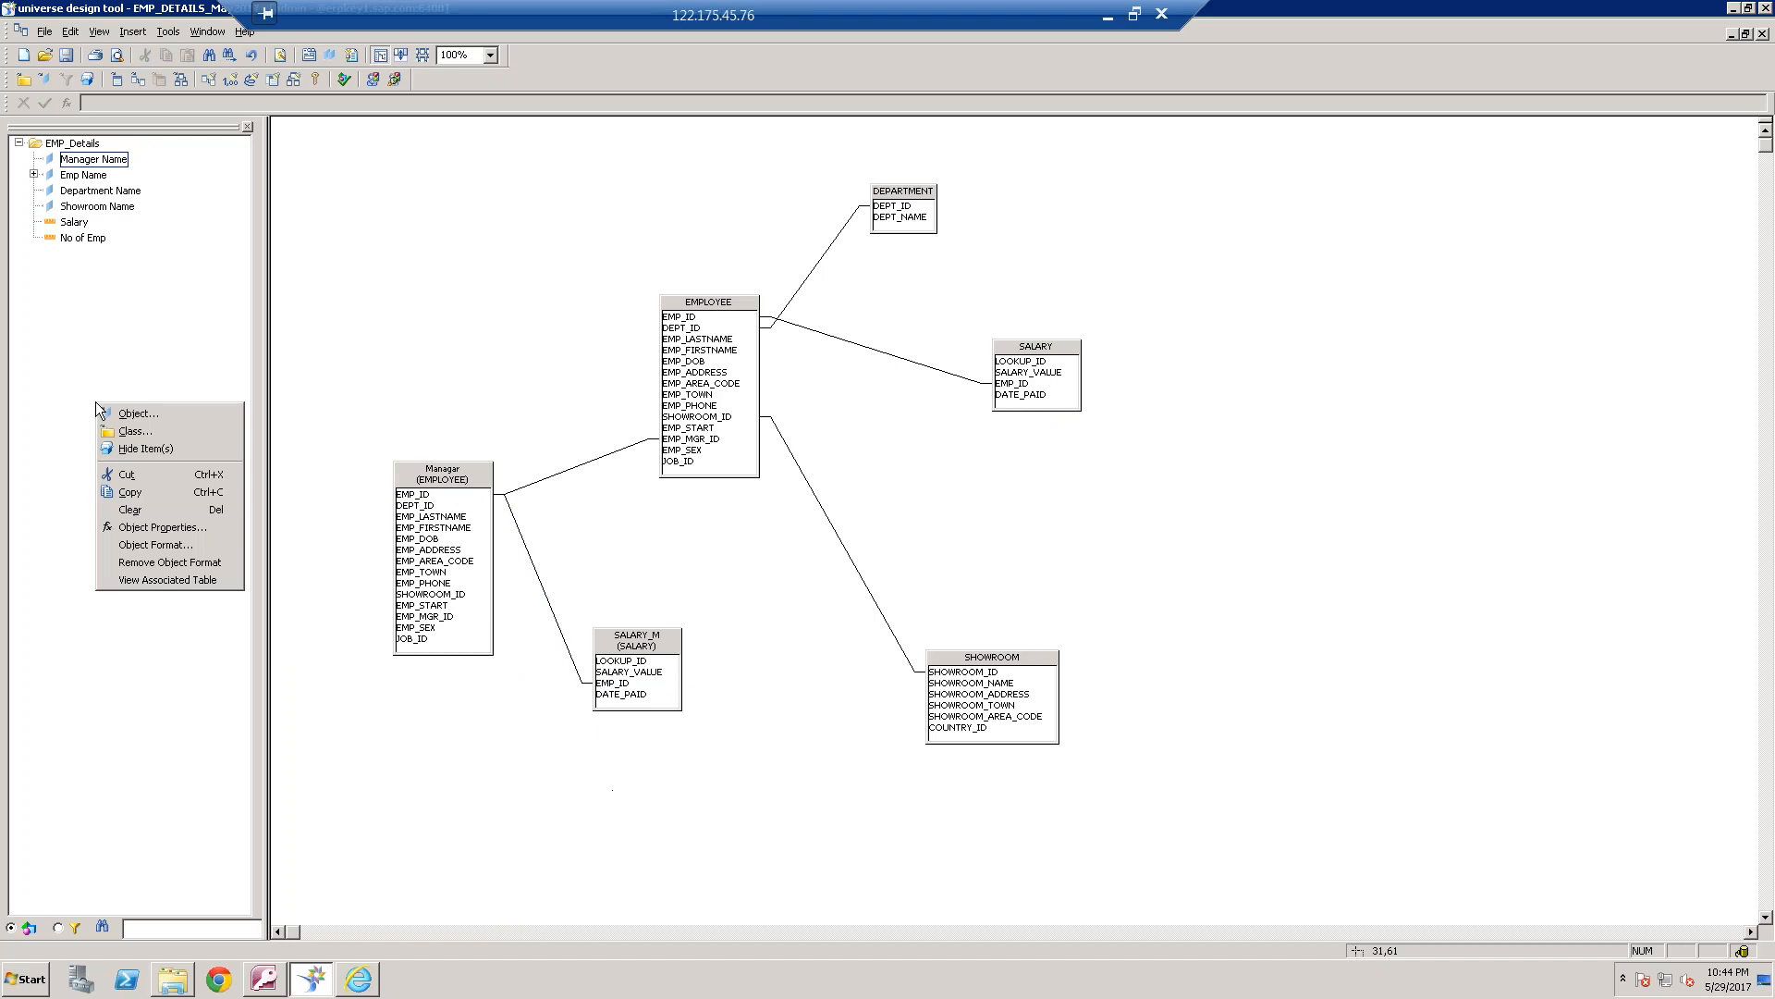
click(163, 413)
text(Man)
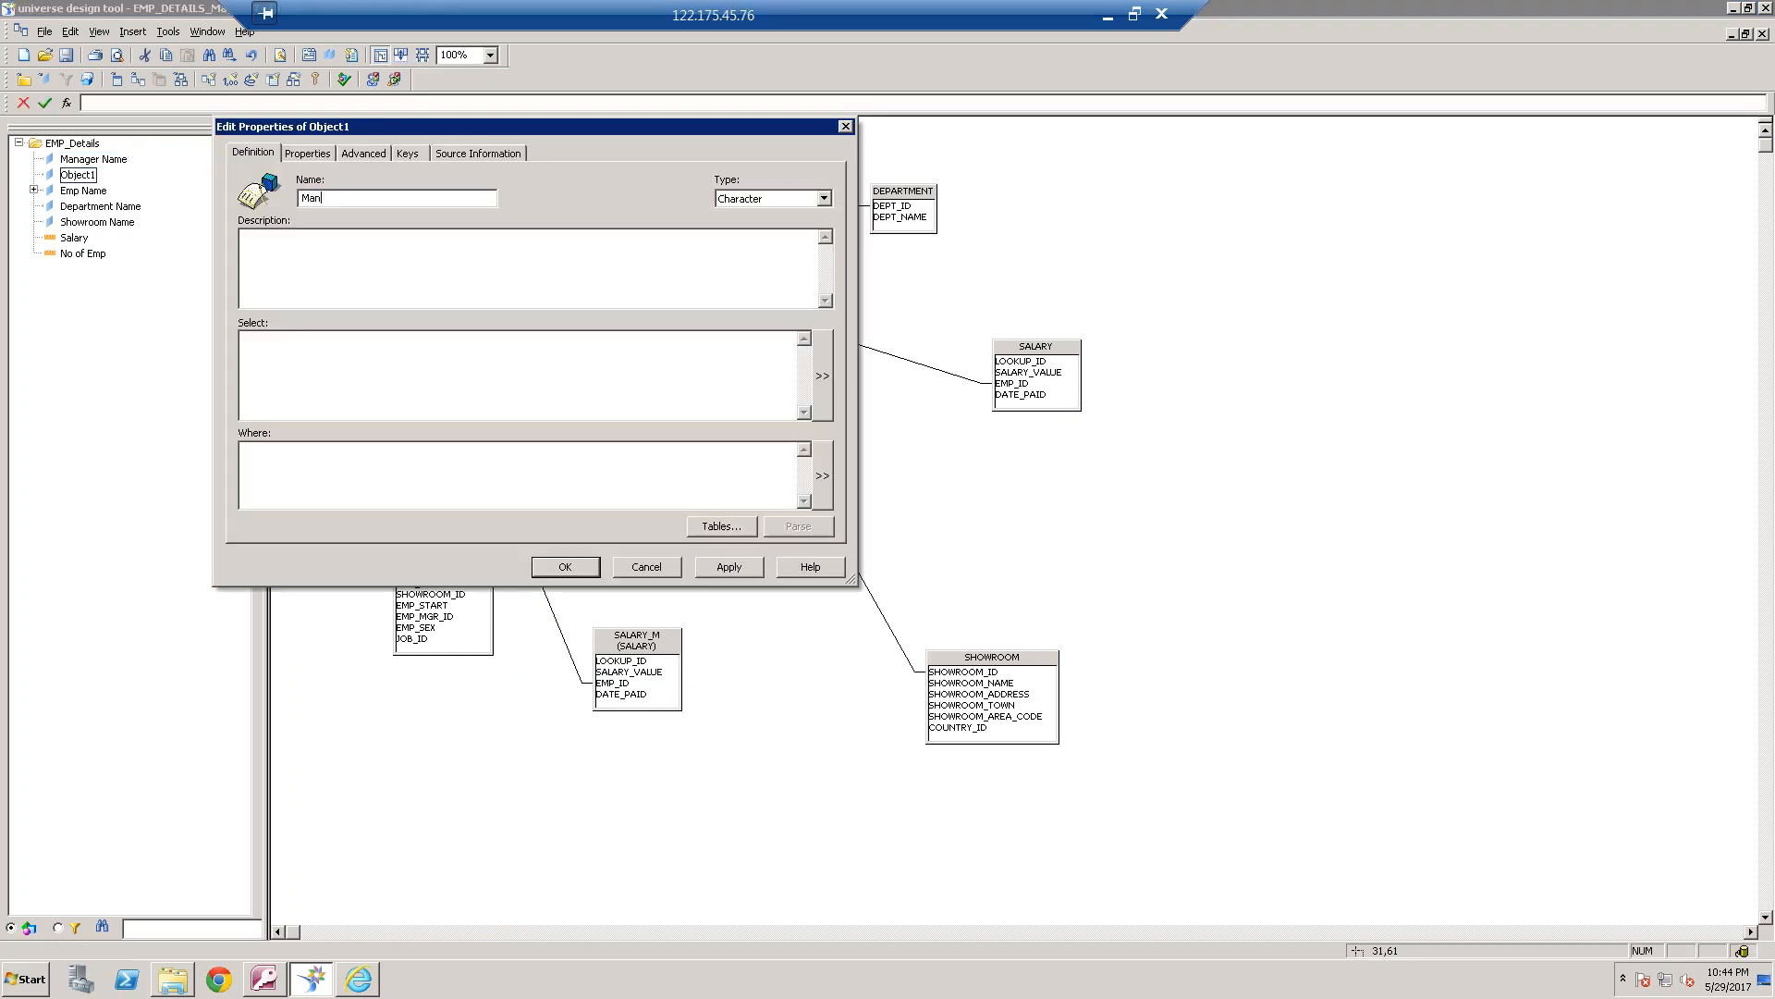
key(BackSpace)
key(BackSpace)
text(lar)
Define the M.Salary object's select statement as sum(SALARY_M.SALARY_VALUE) and accept the object
click(819, 379)
text(sum())
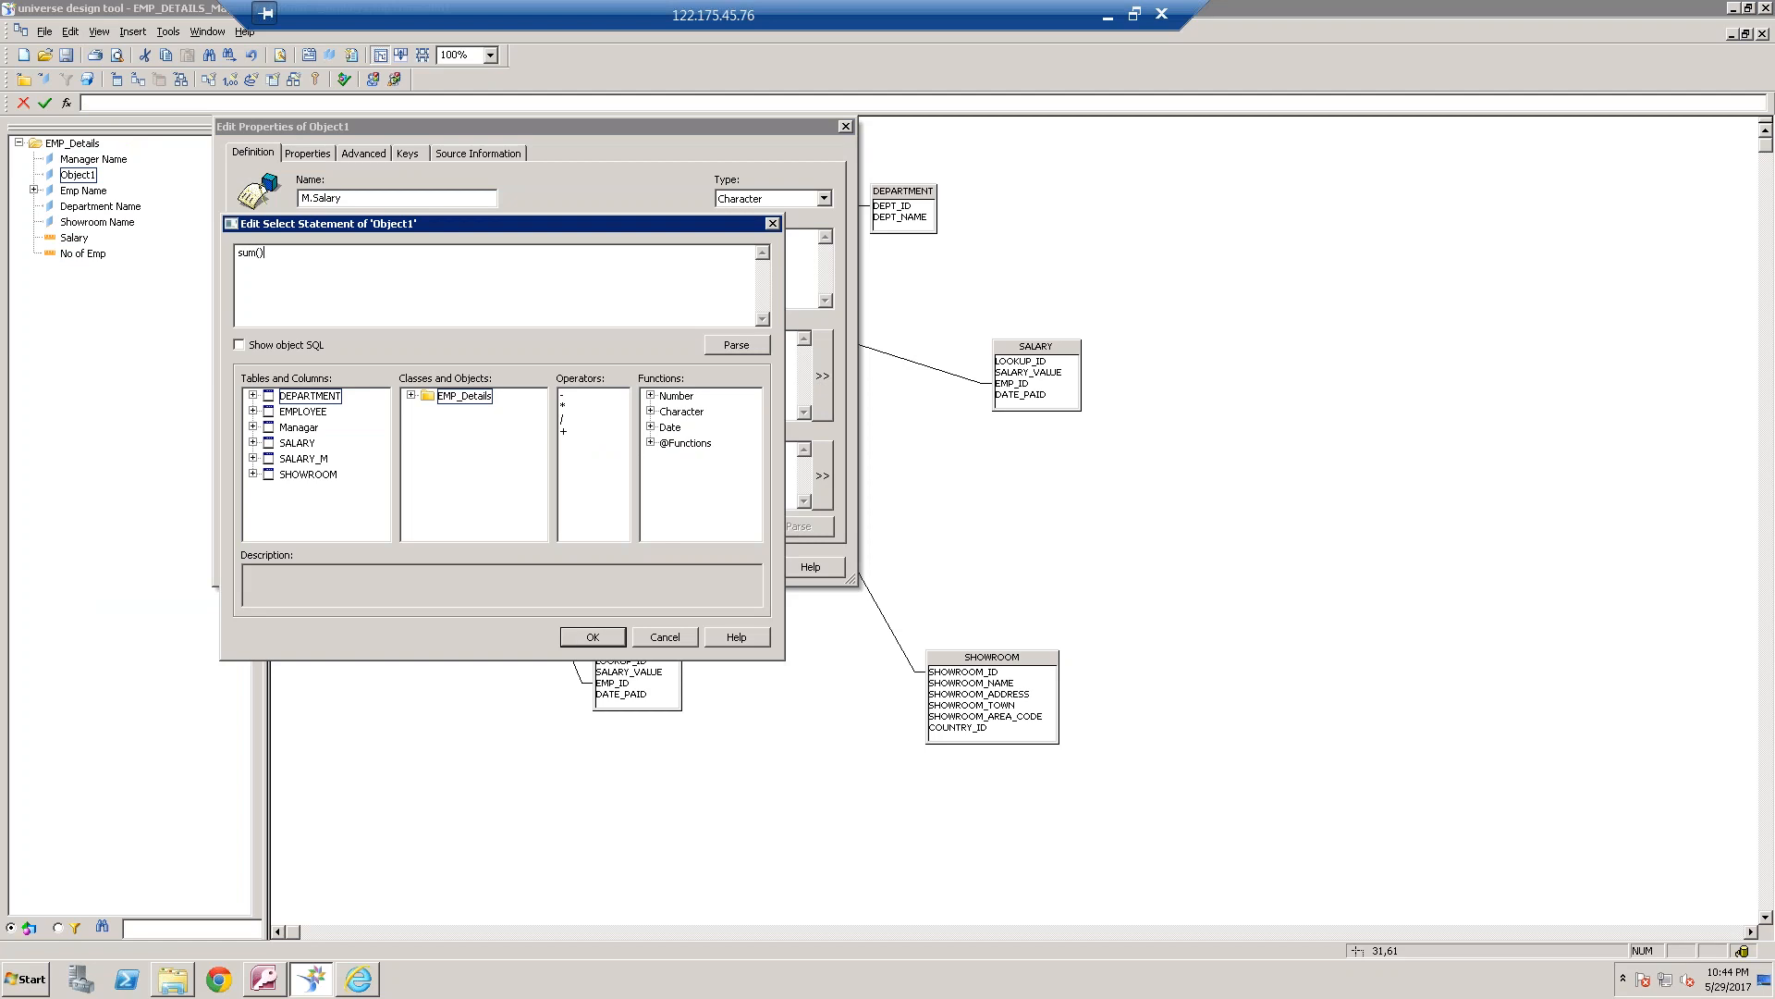
click(253, 459)
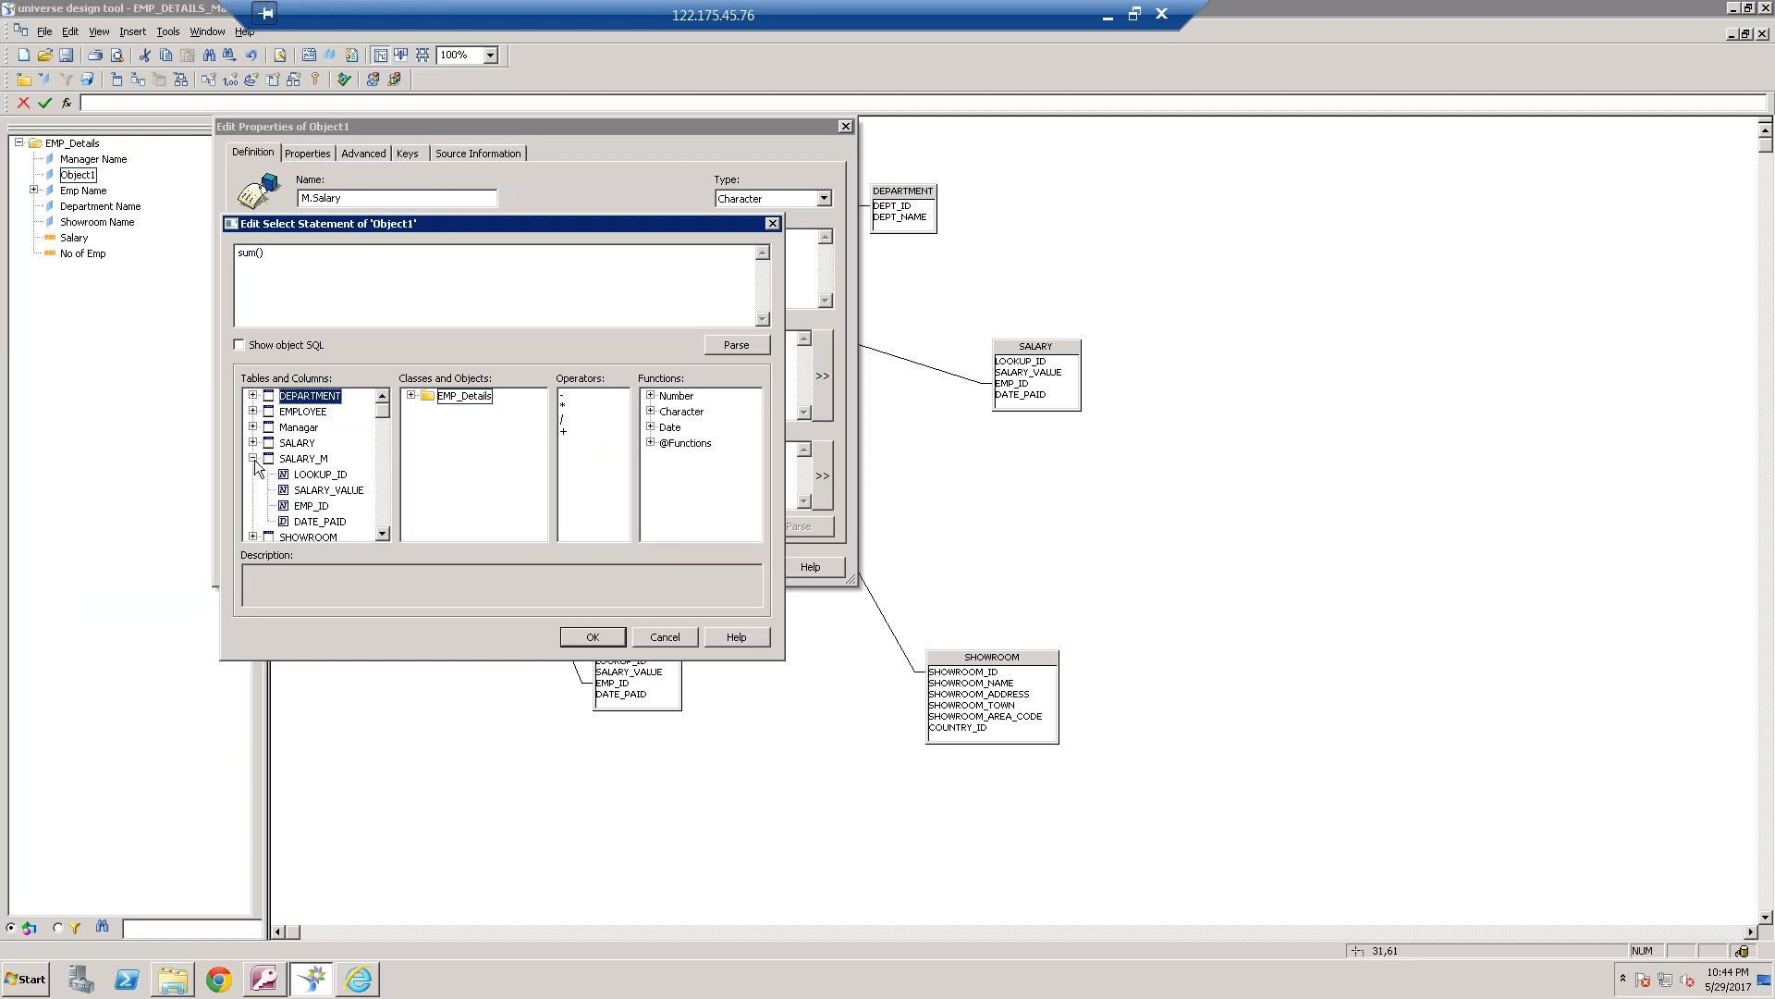
double_click(328, 490)
click(618, 640)
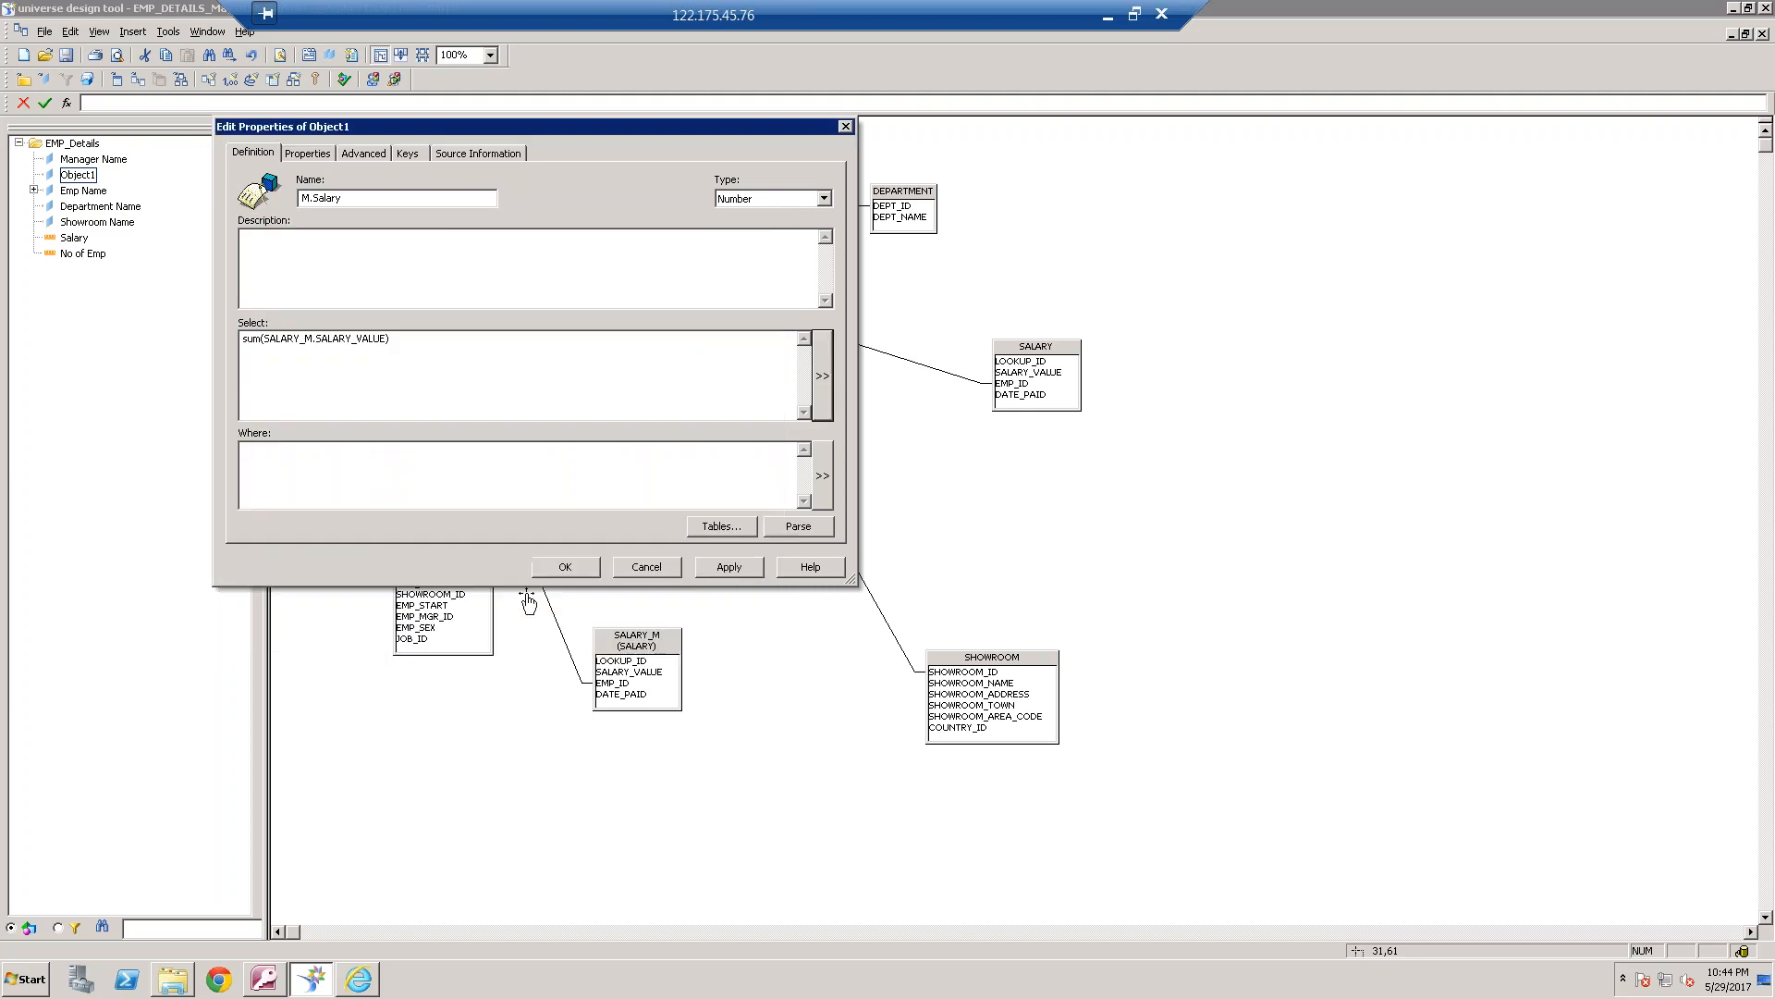
click(566, 567)
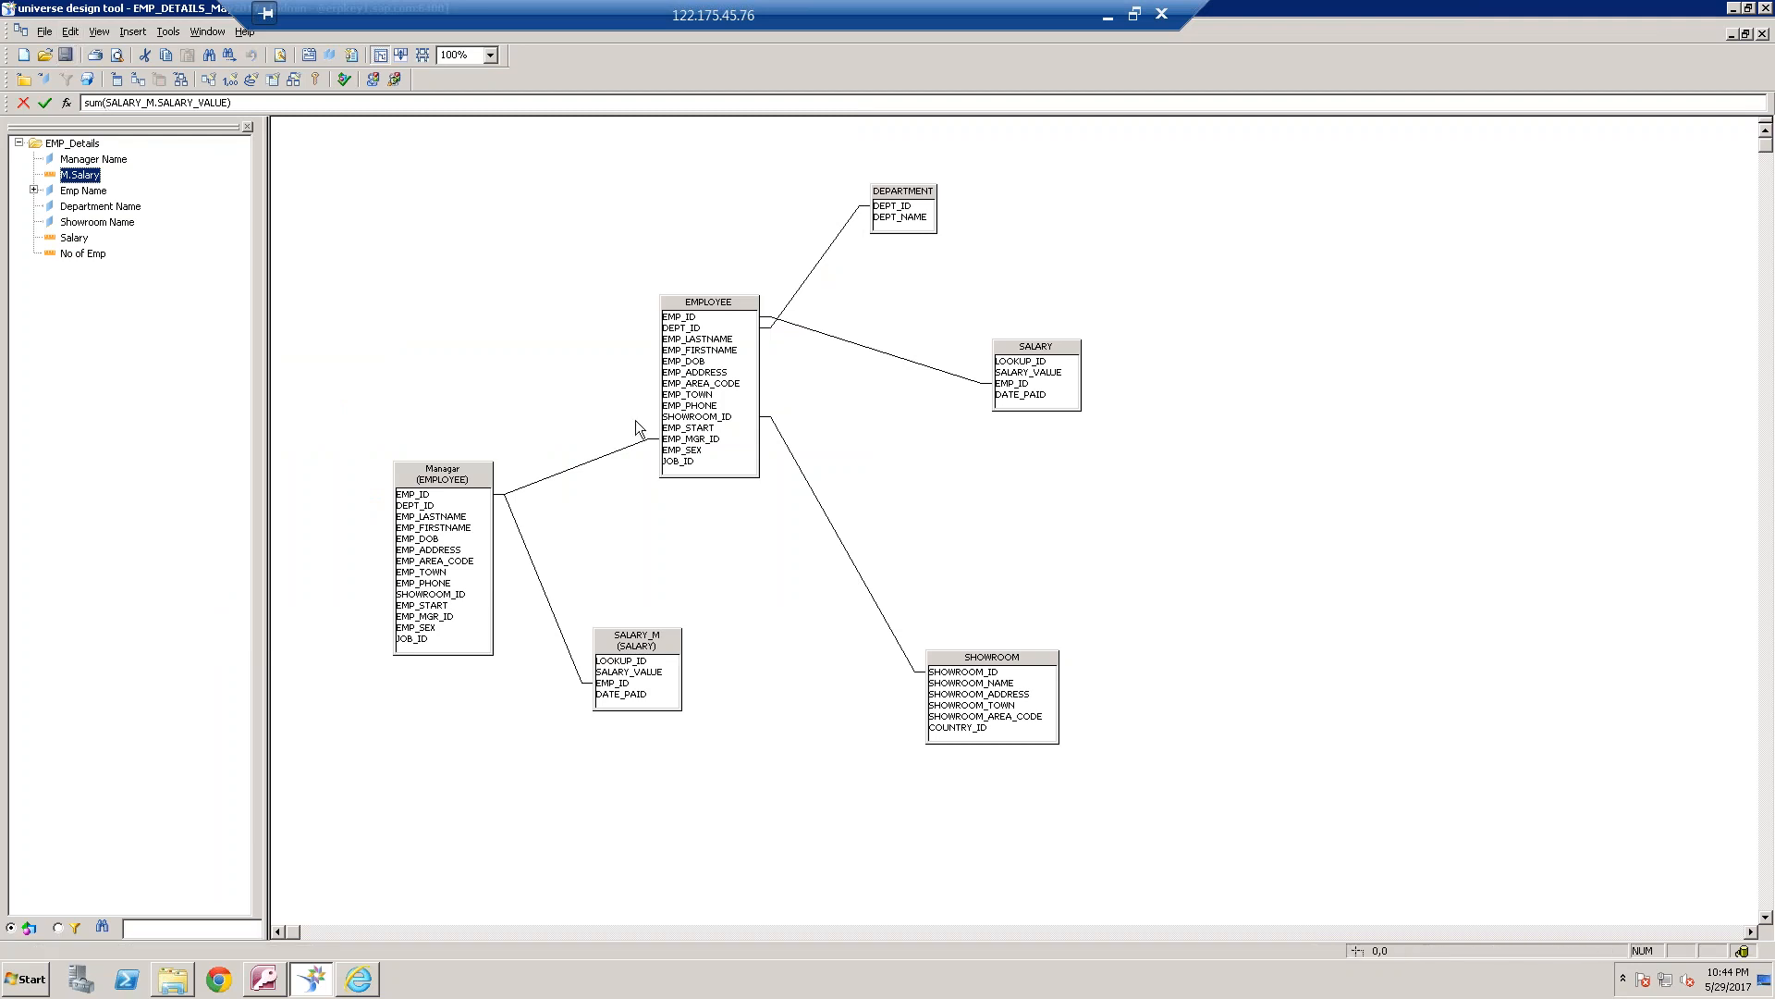
Export the EMP_DETAILS_May2017 universe to the webi universes domain
click(44, 33)
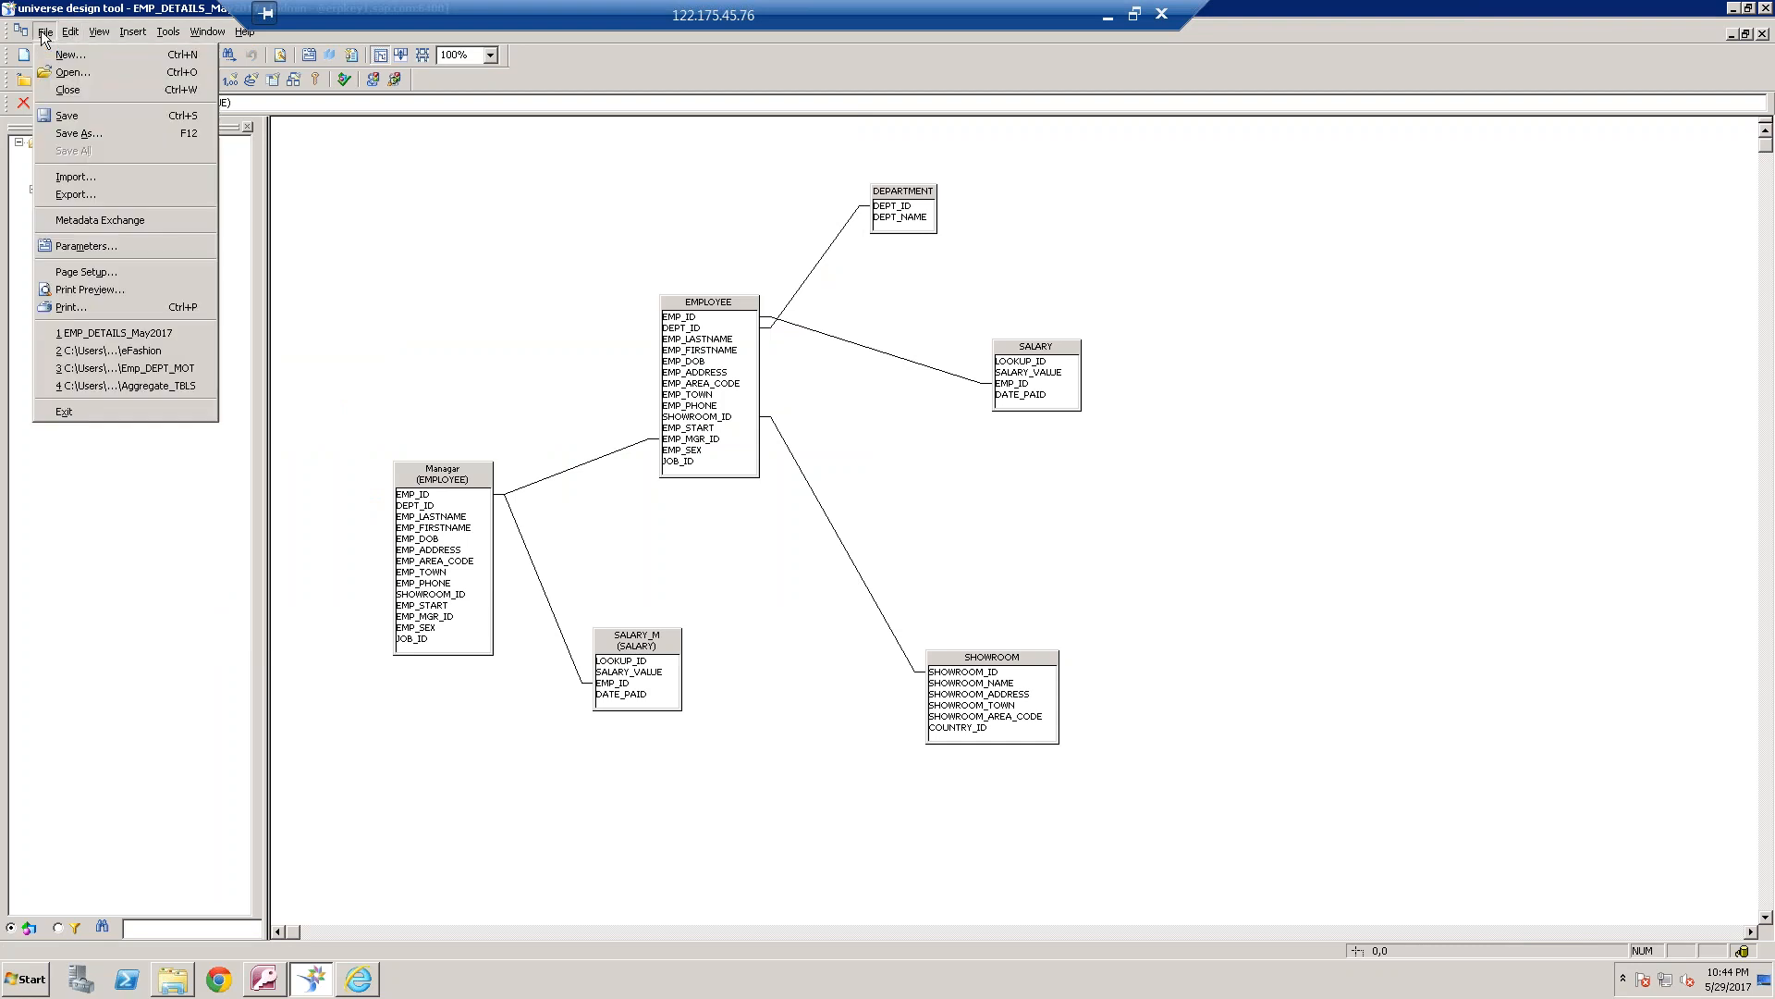
click(93, 193)
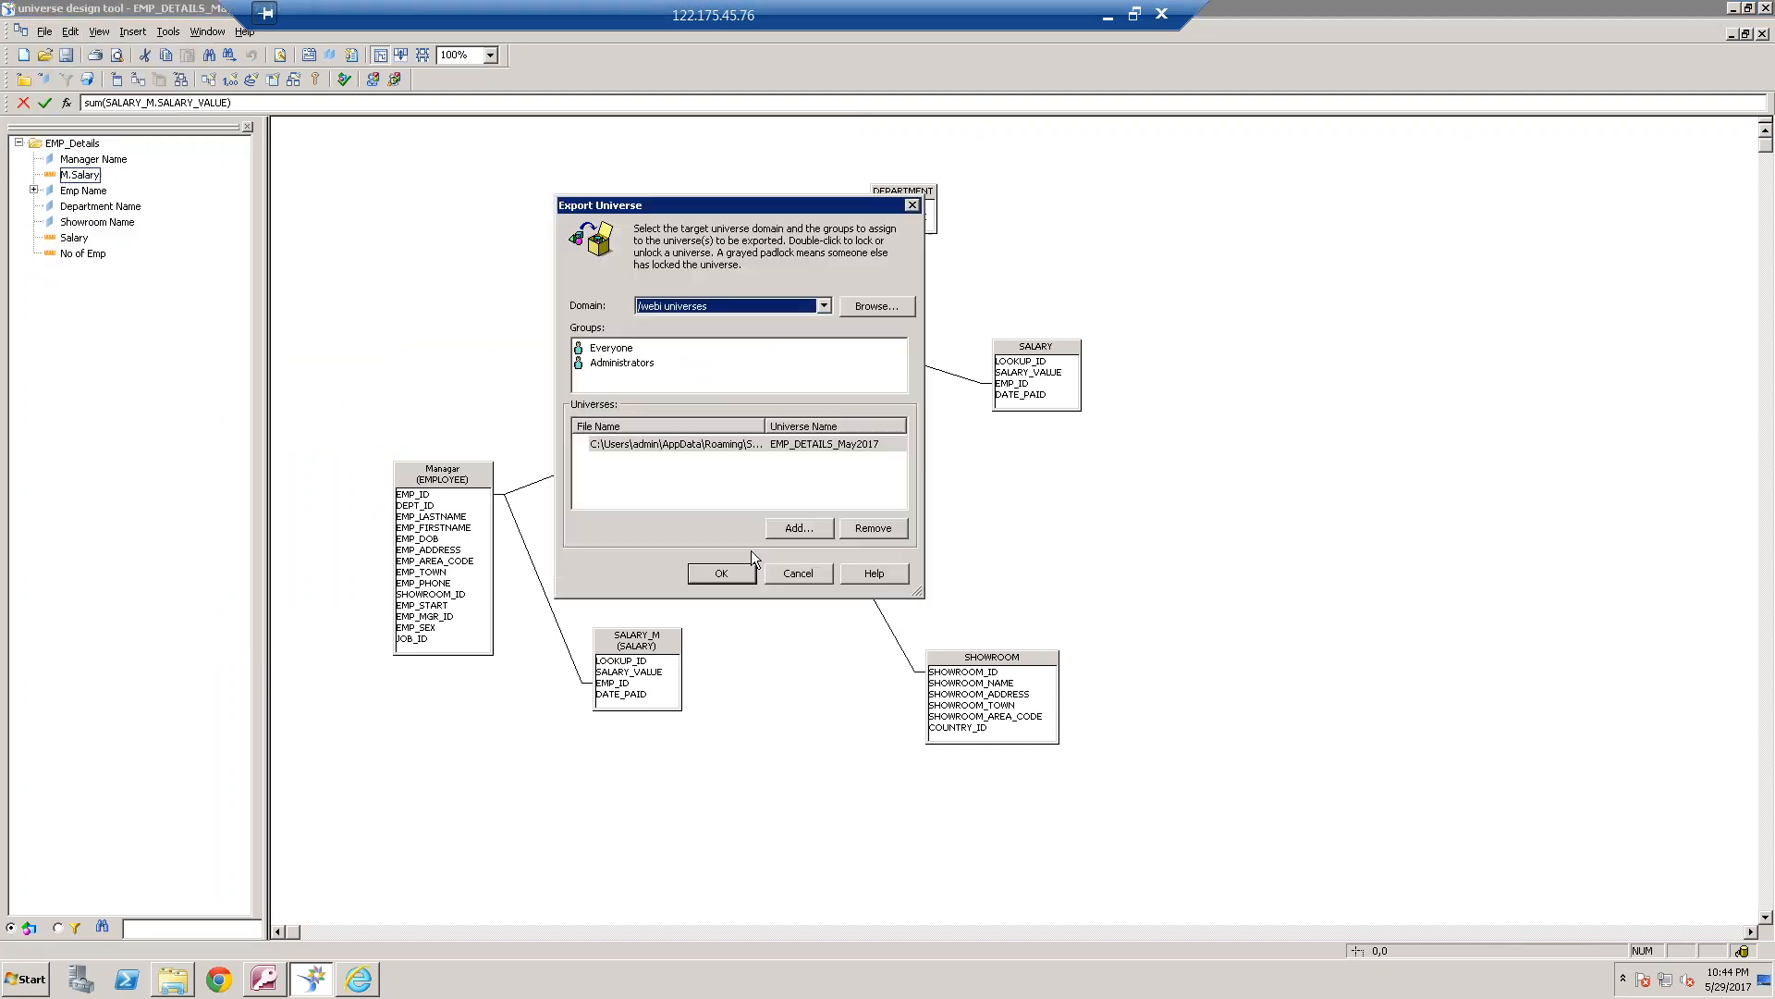
click(729, 576)
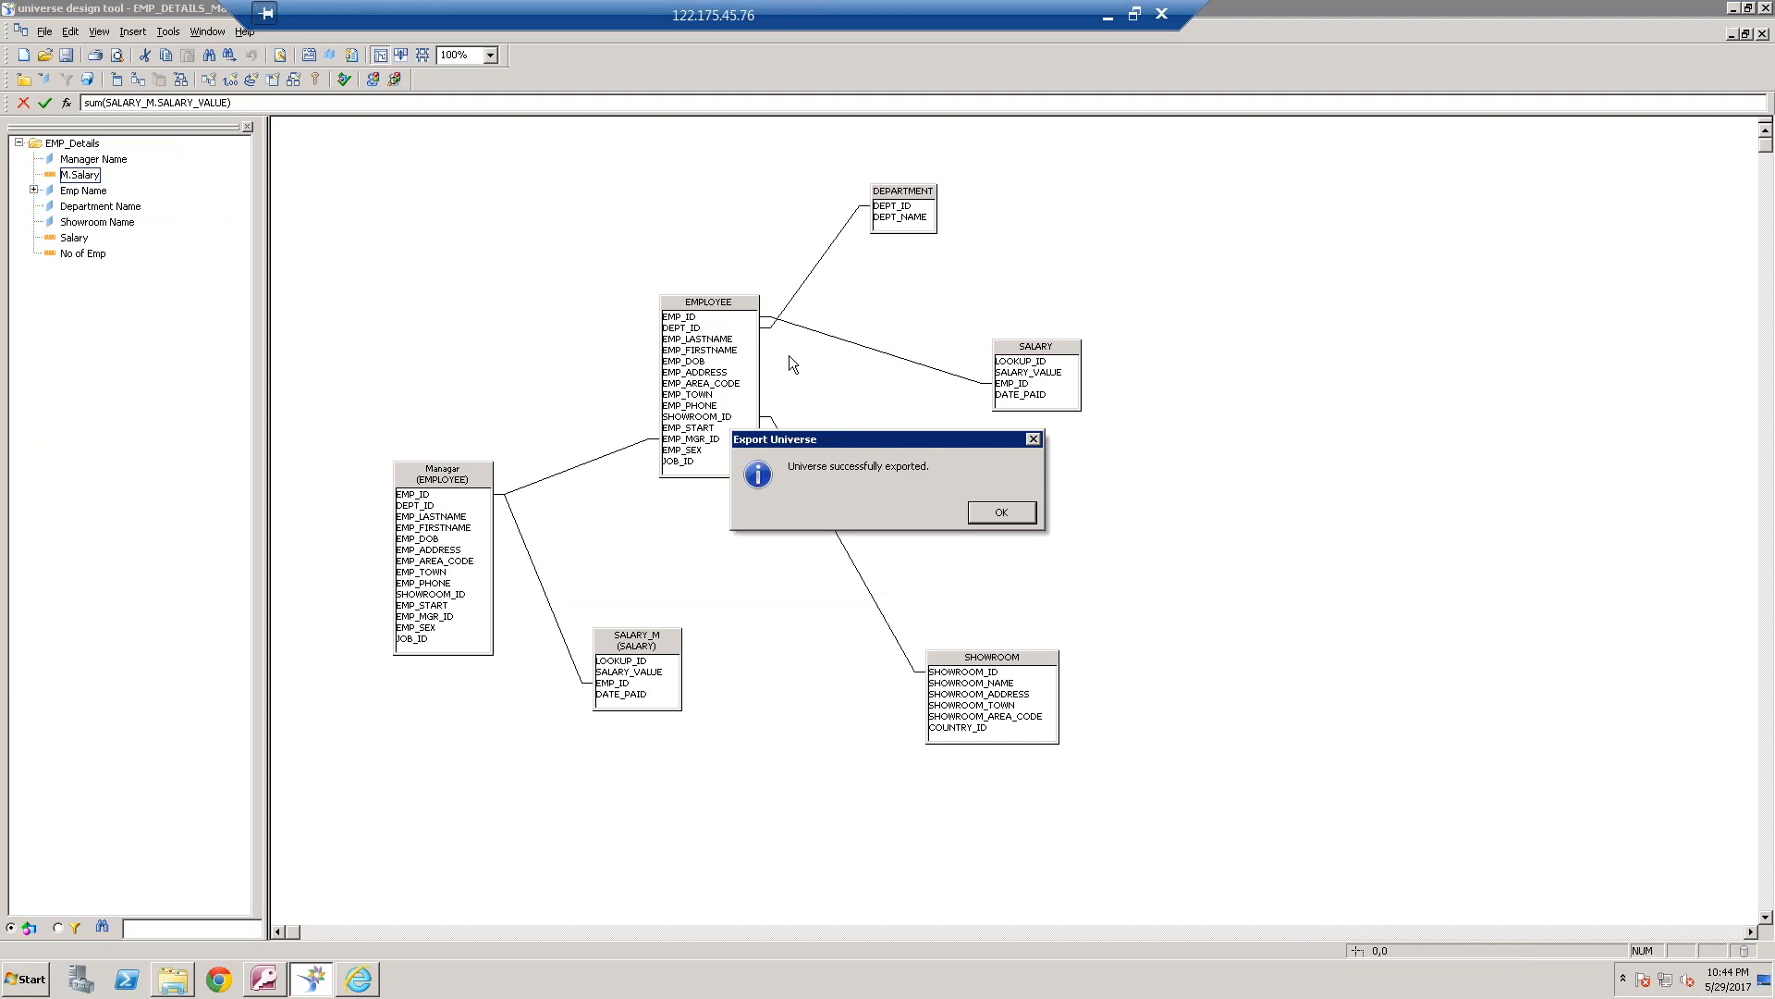
click(1006, 511)
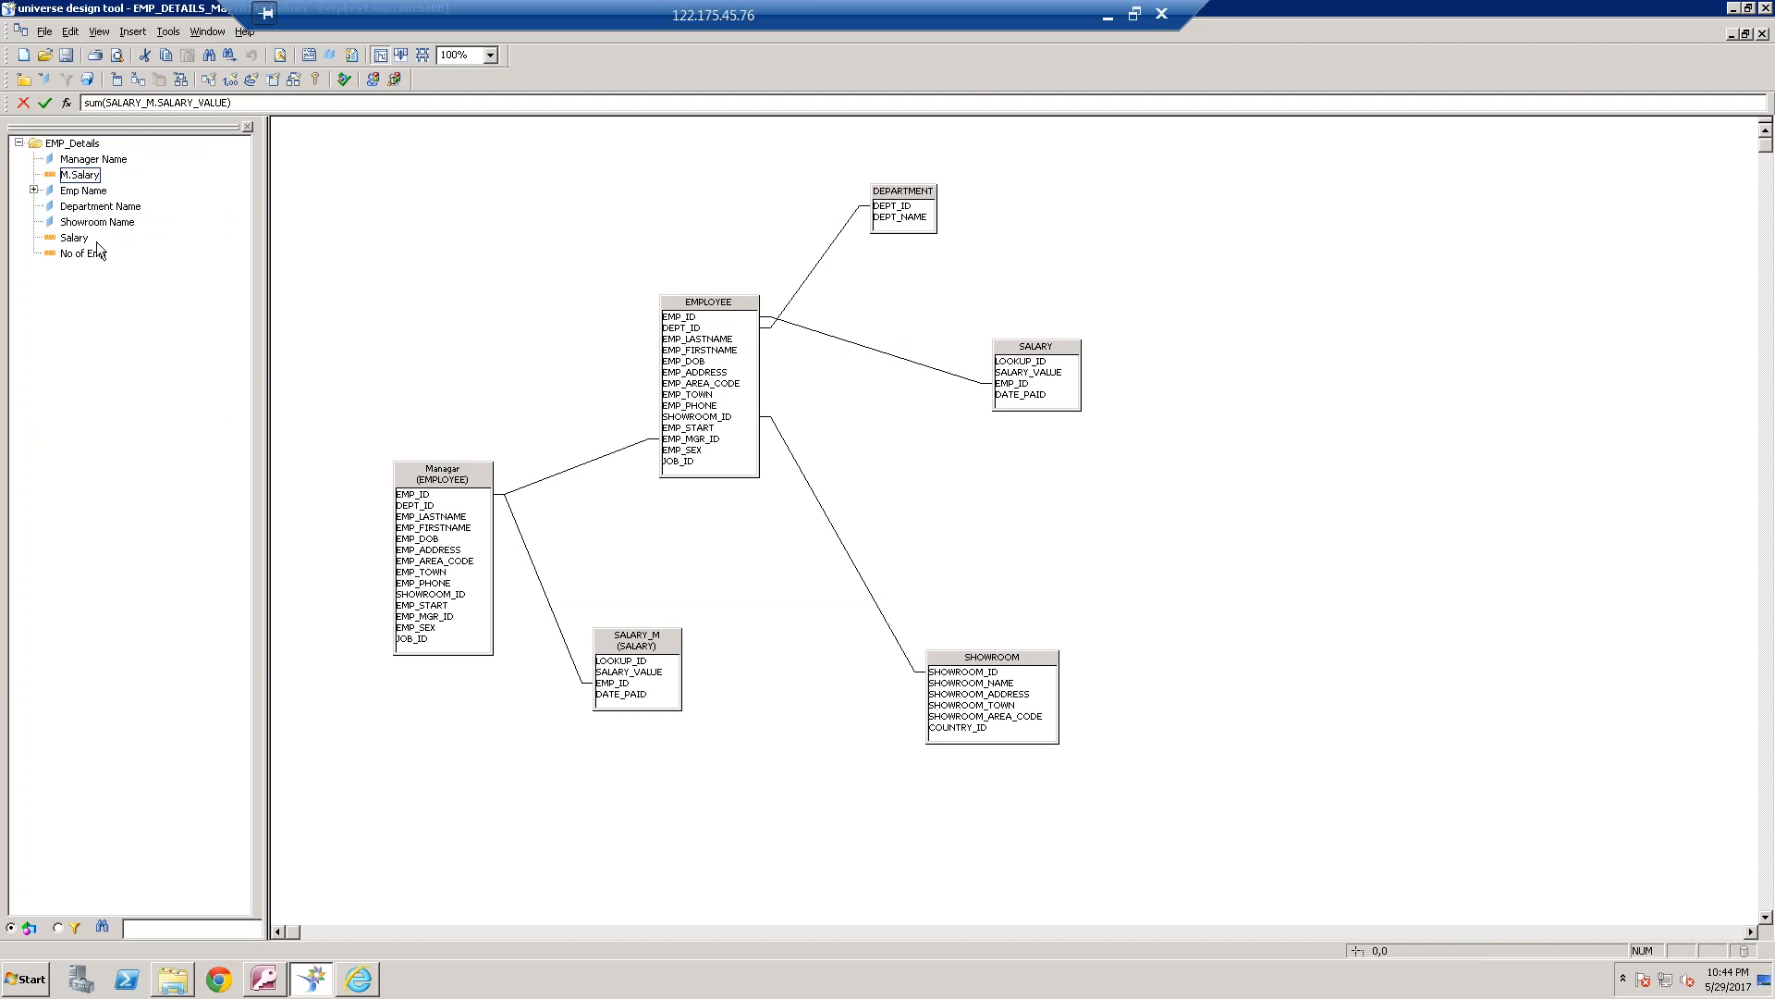
Switch to BI launch pad and create a new document from the EMP_DETAILS_May2017 universe, discarding the current document's unsaved changes
click(370, 982)
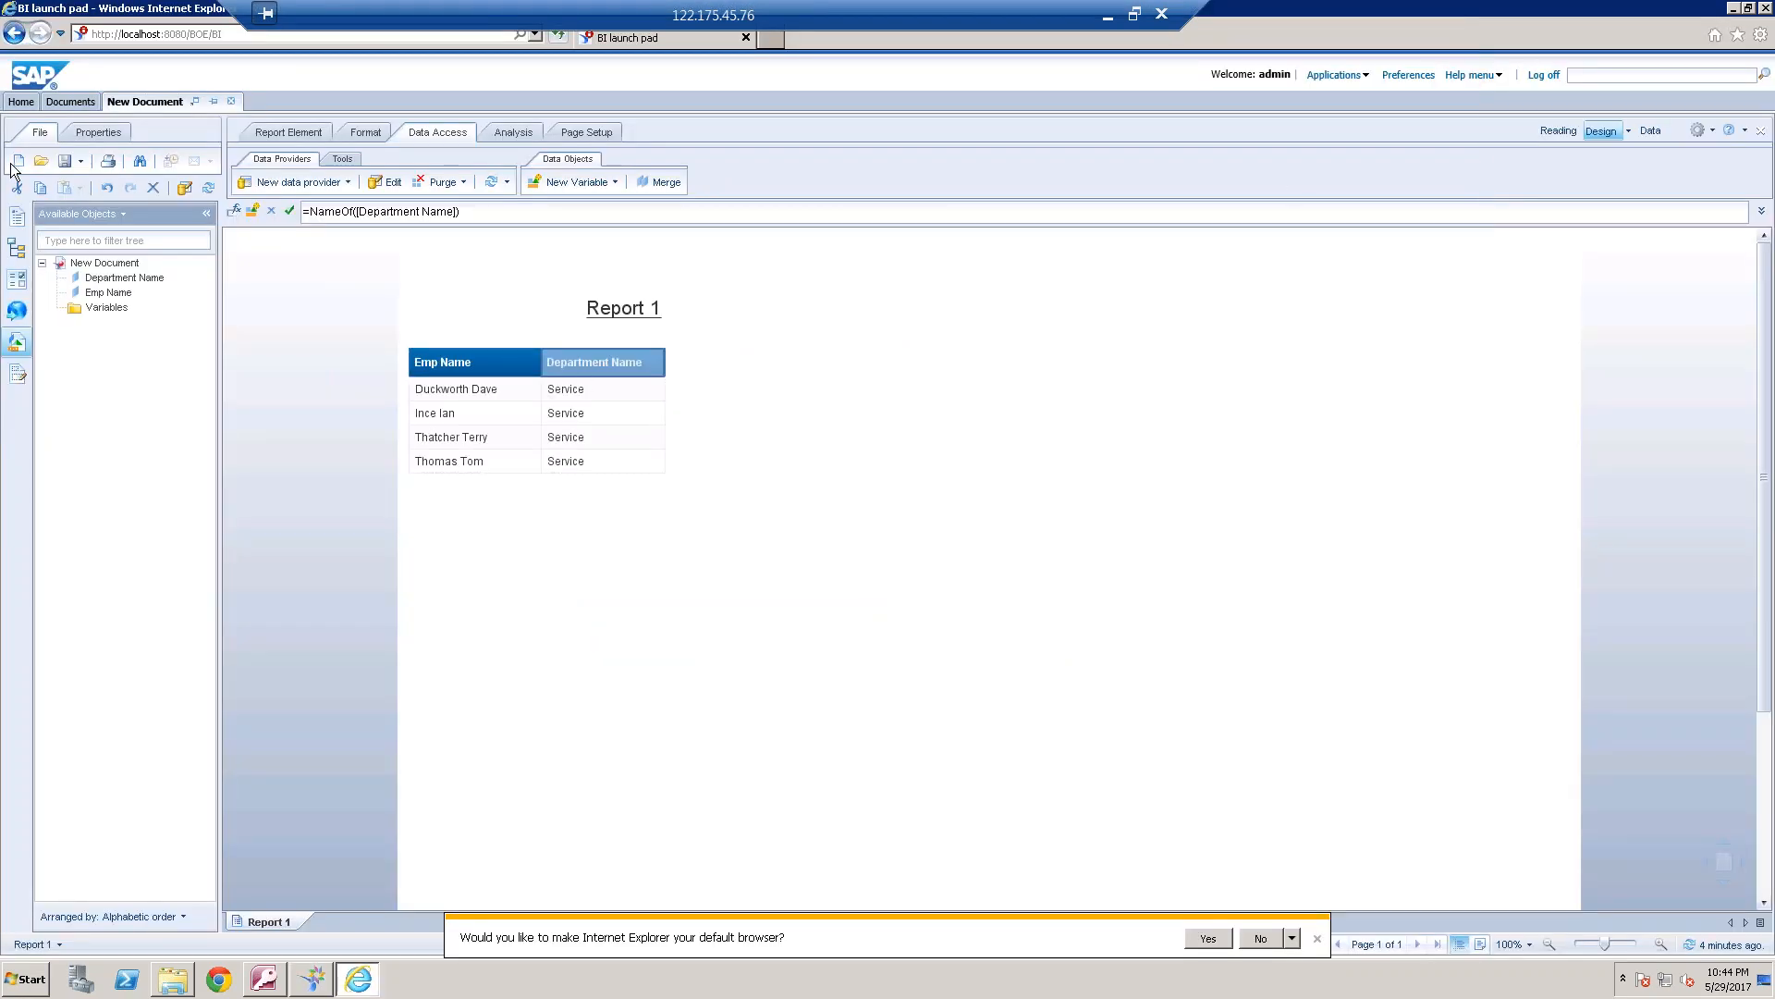
click(15, 163)
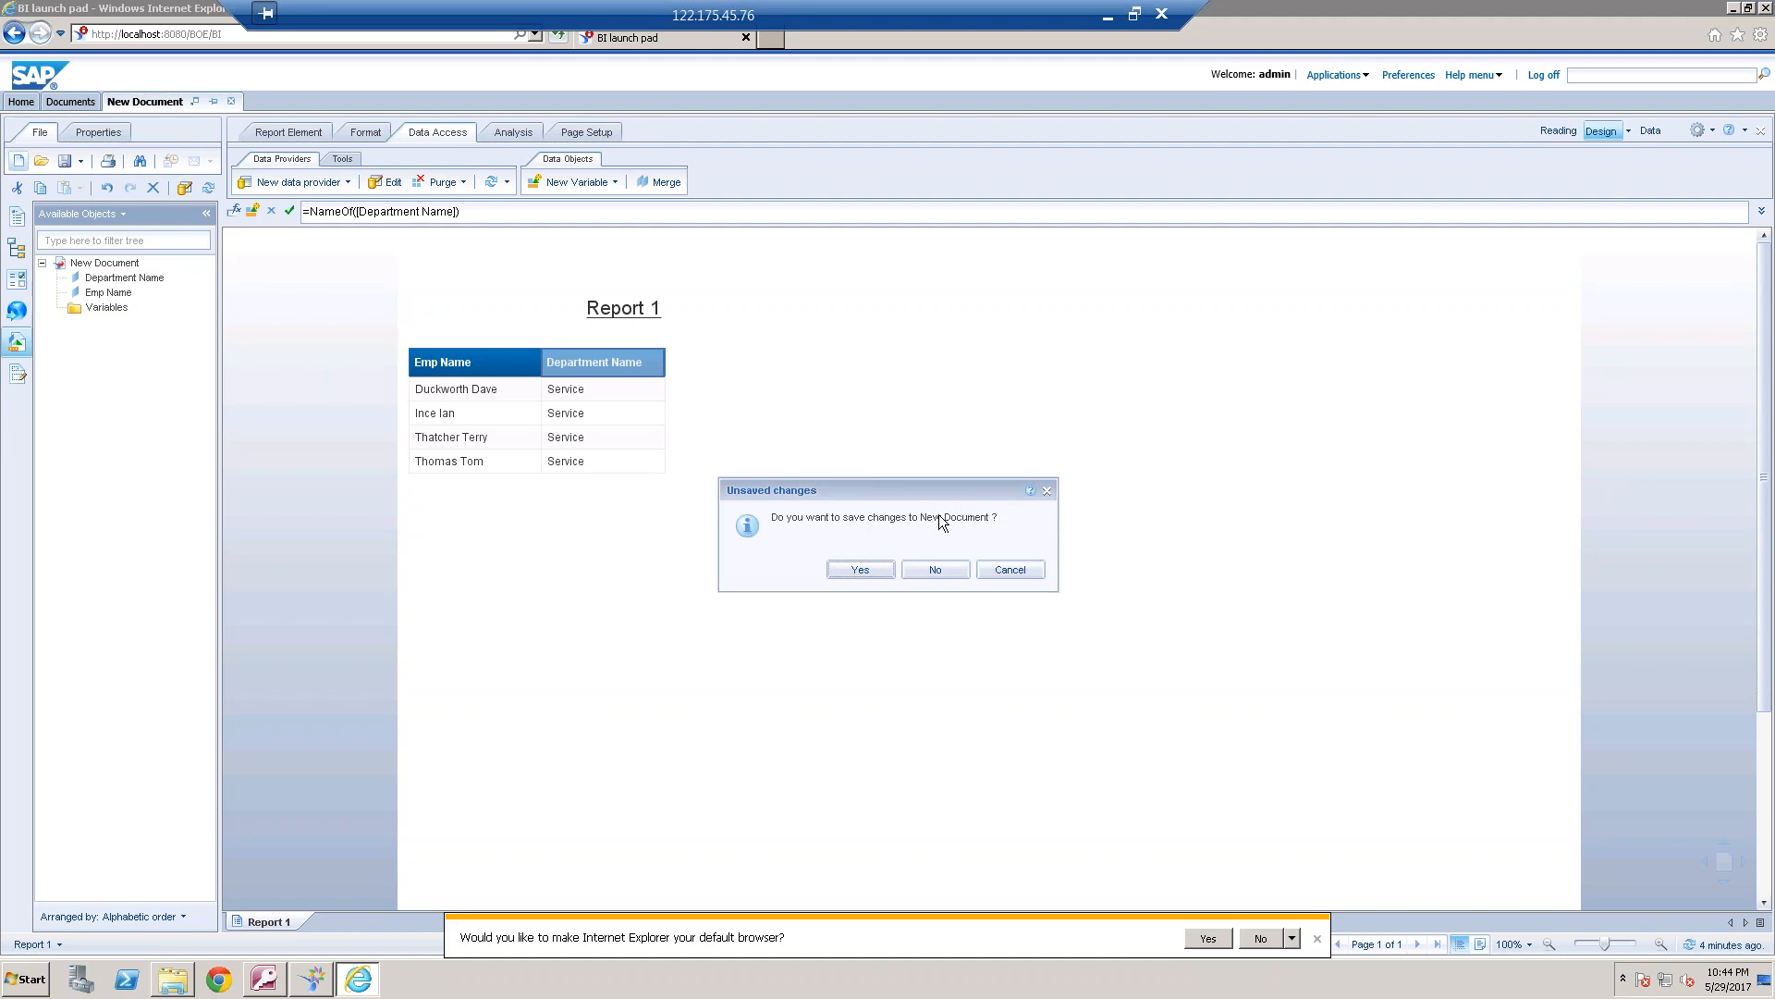
click(943, 568)
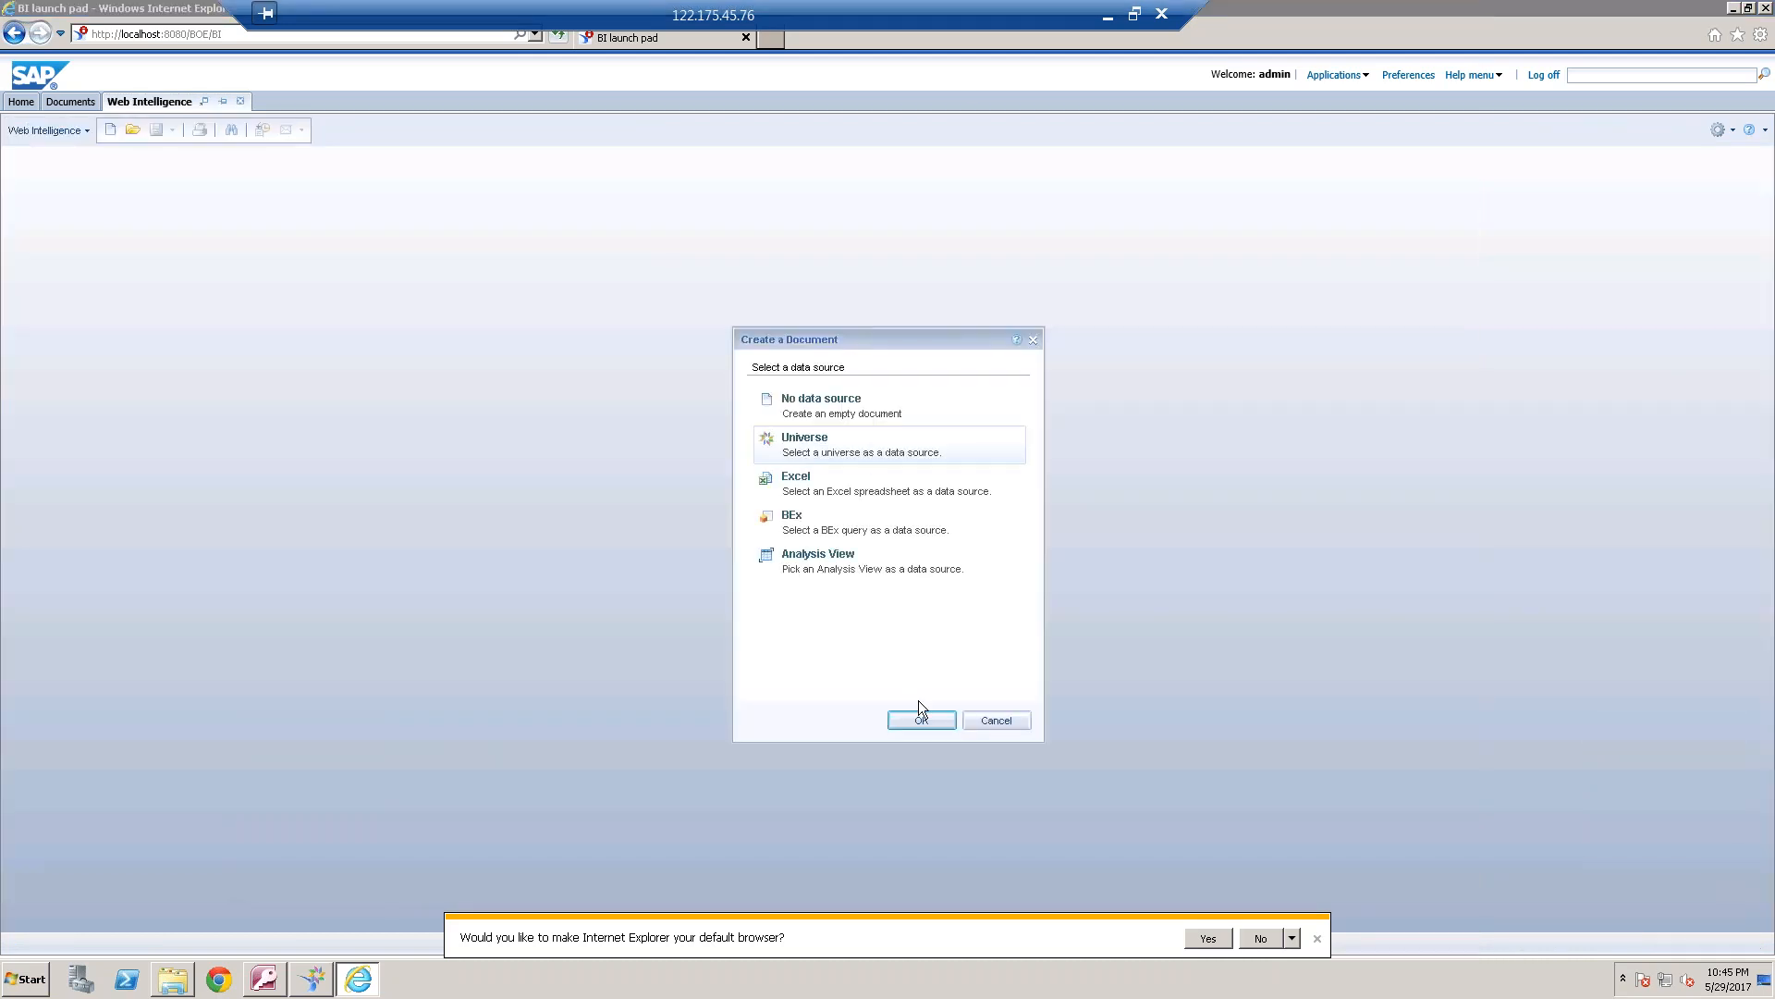
click(920, 722)
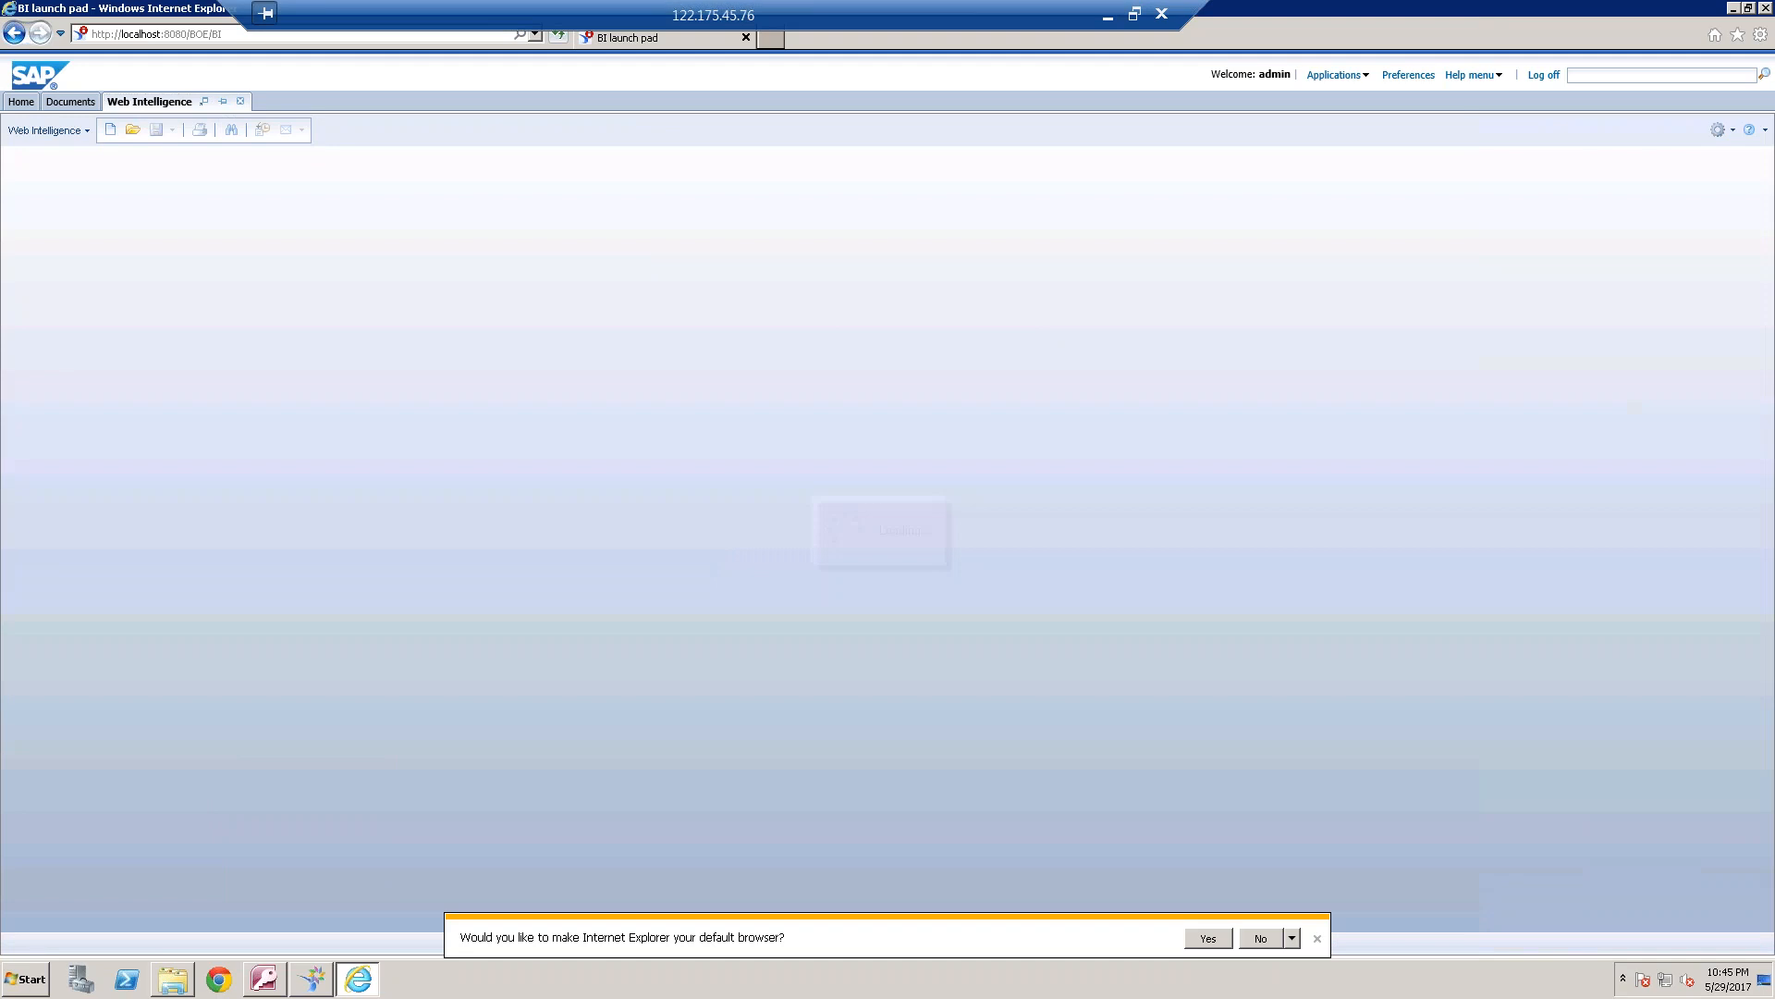
click(1142, 336)
click(729, 535)
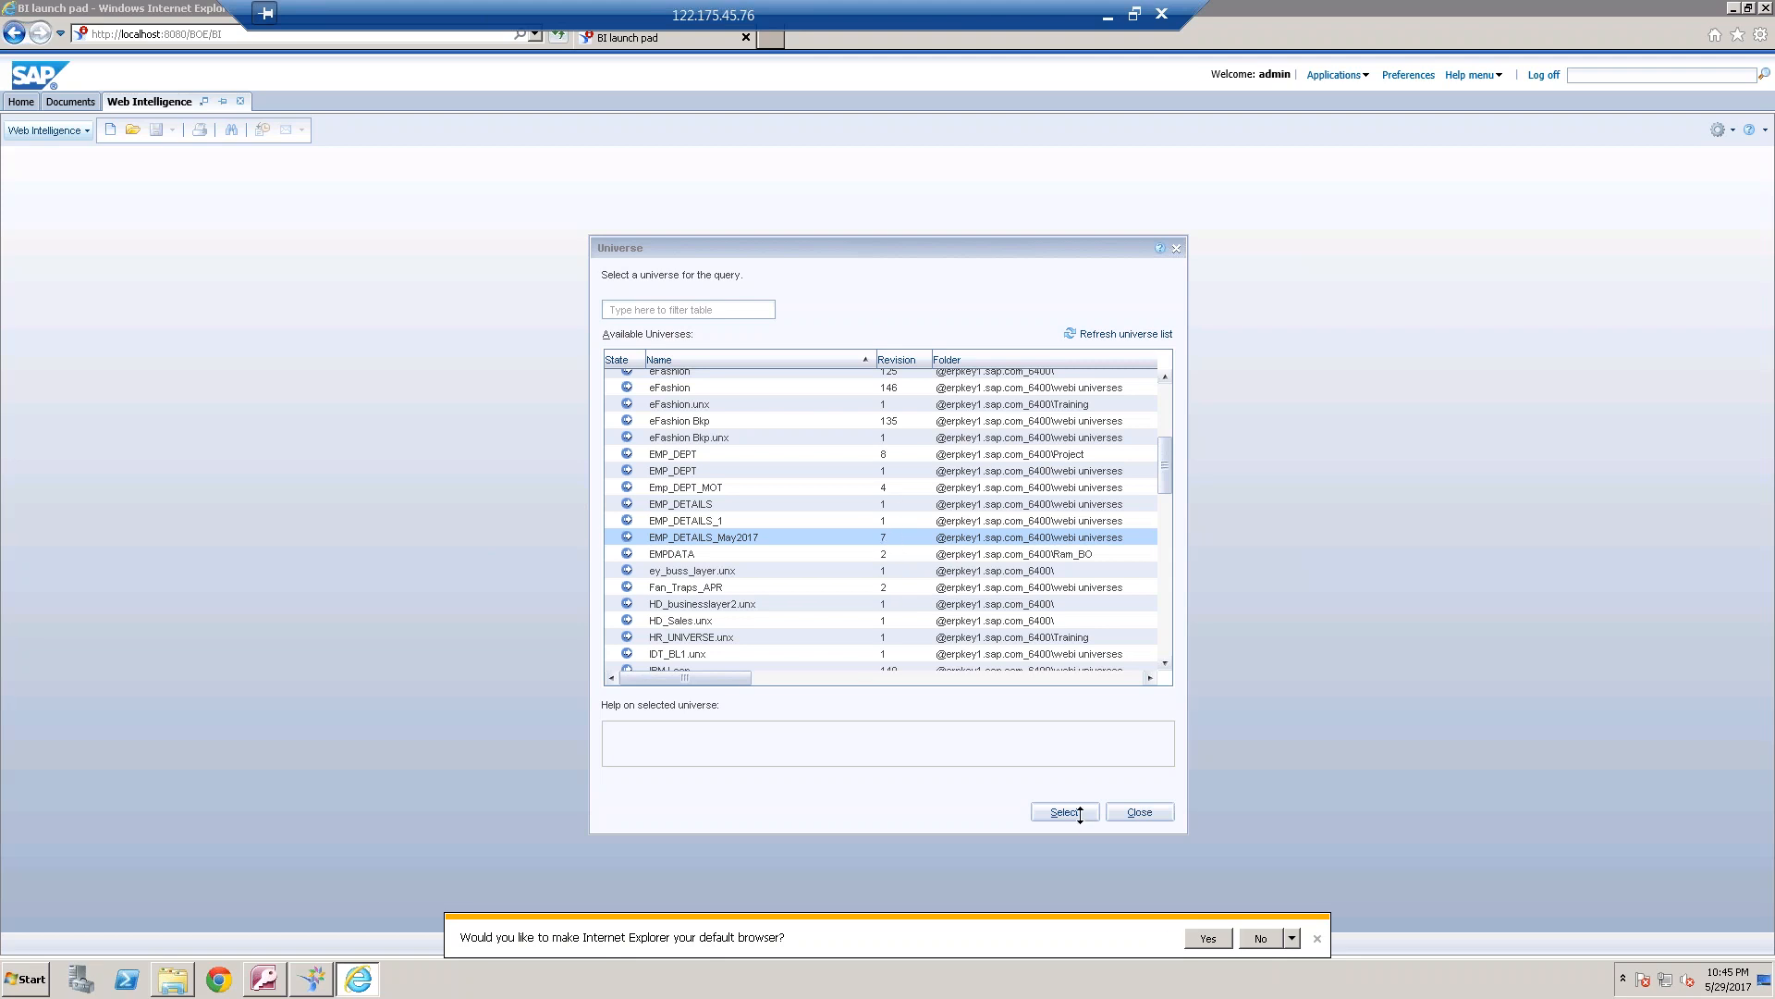
click(1065, 812)
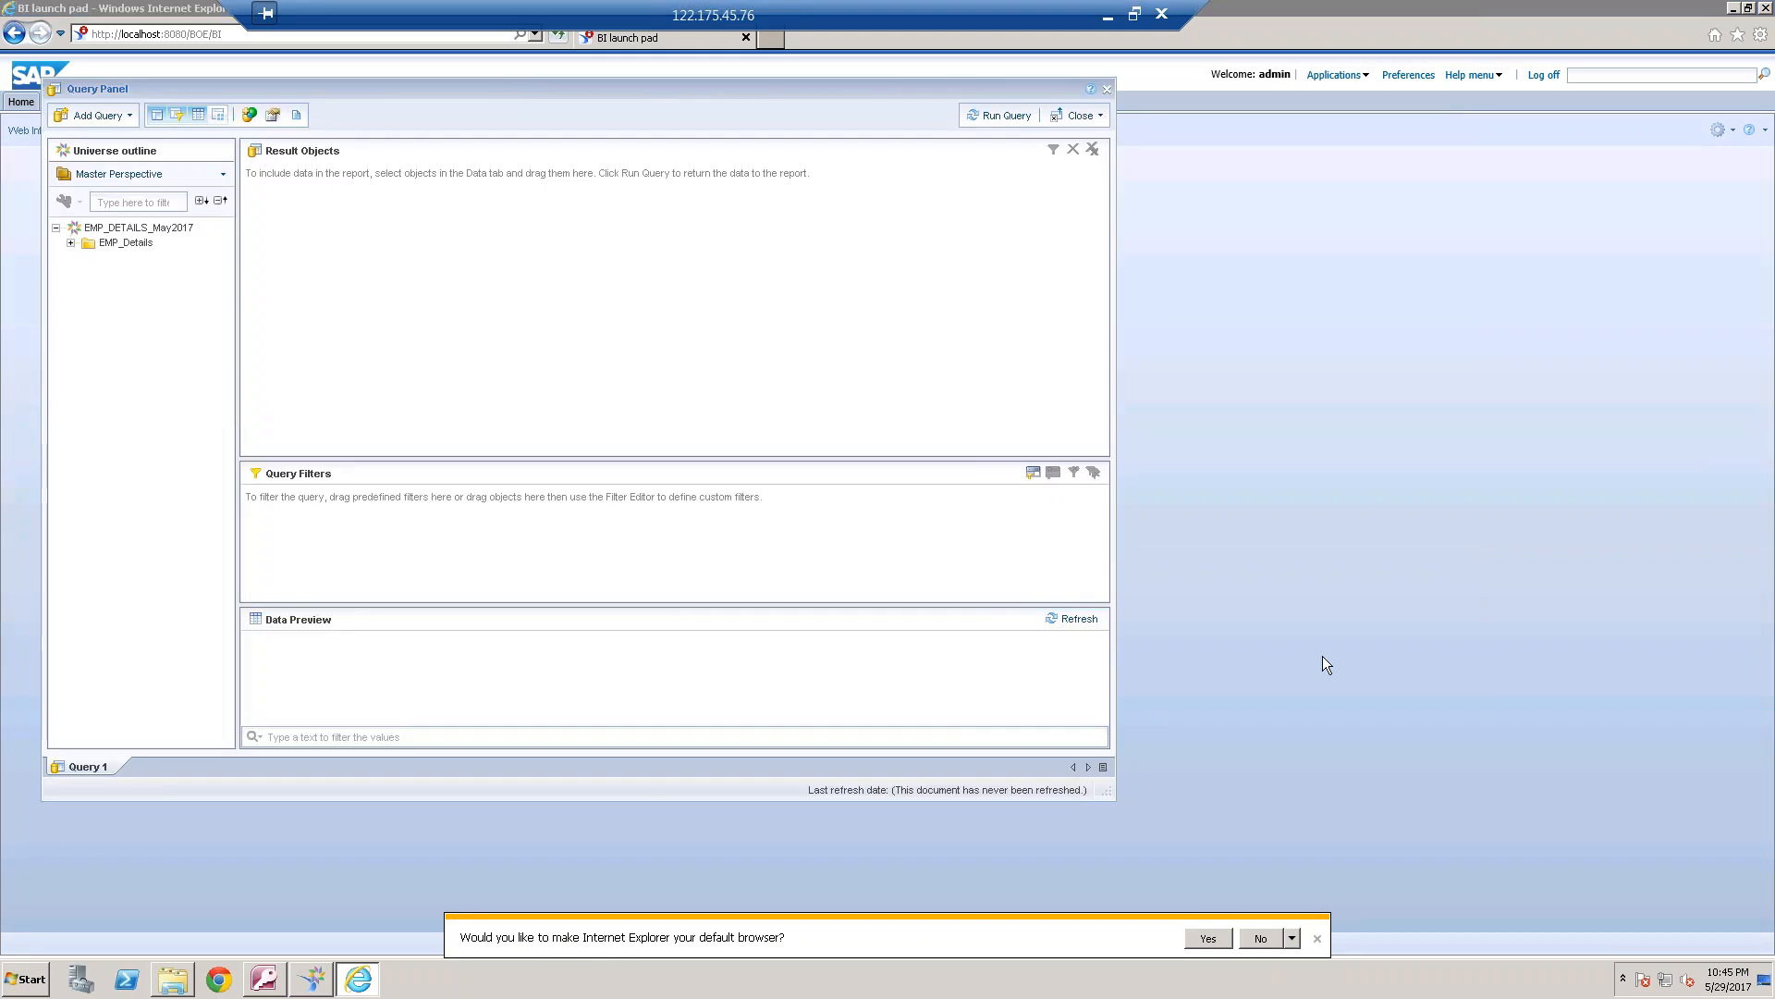
Add Emp Name and Manager Name from EMP_Details to the query's result objects and view the generated query script
click(1764, 722)
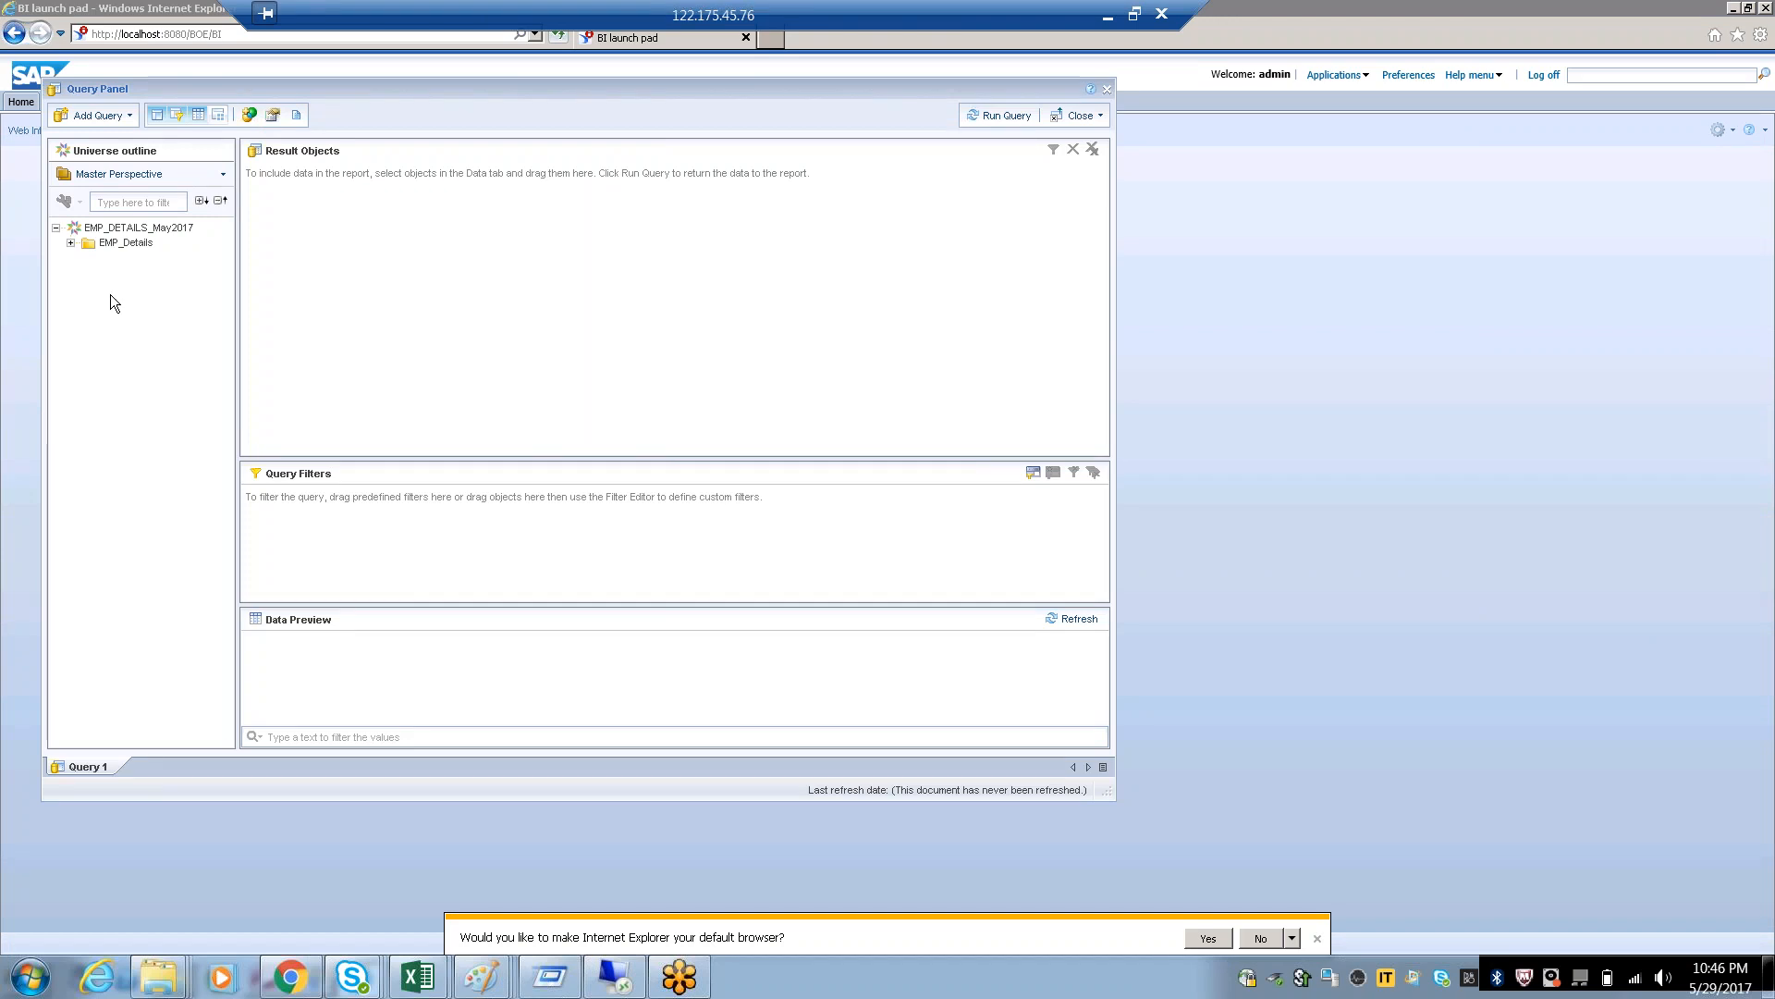
click(75, 246)
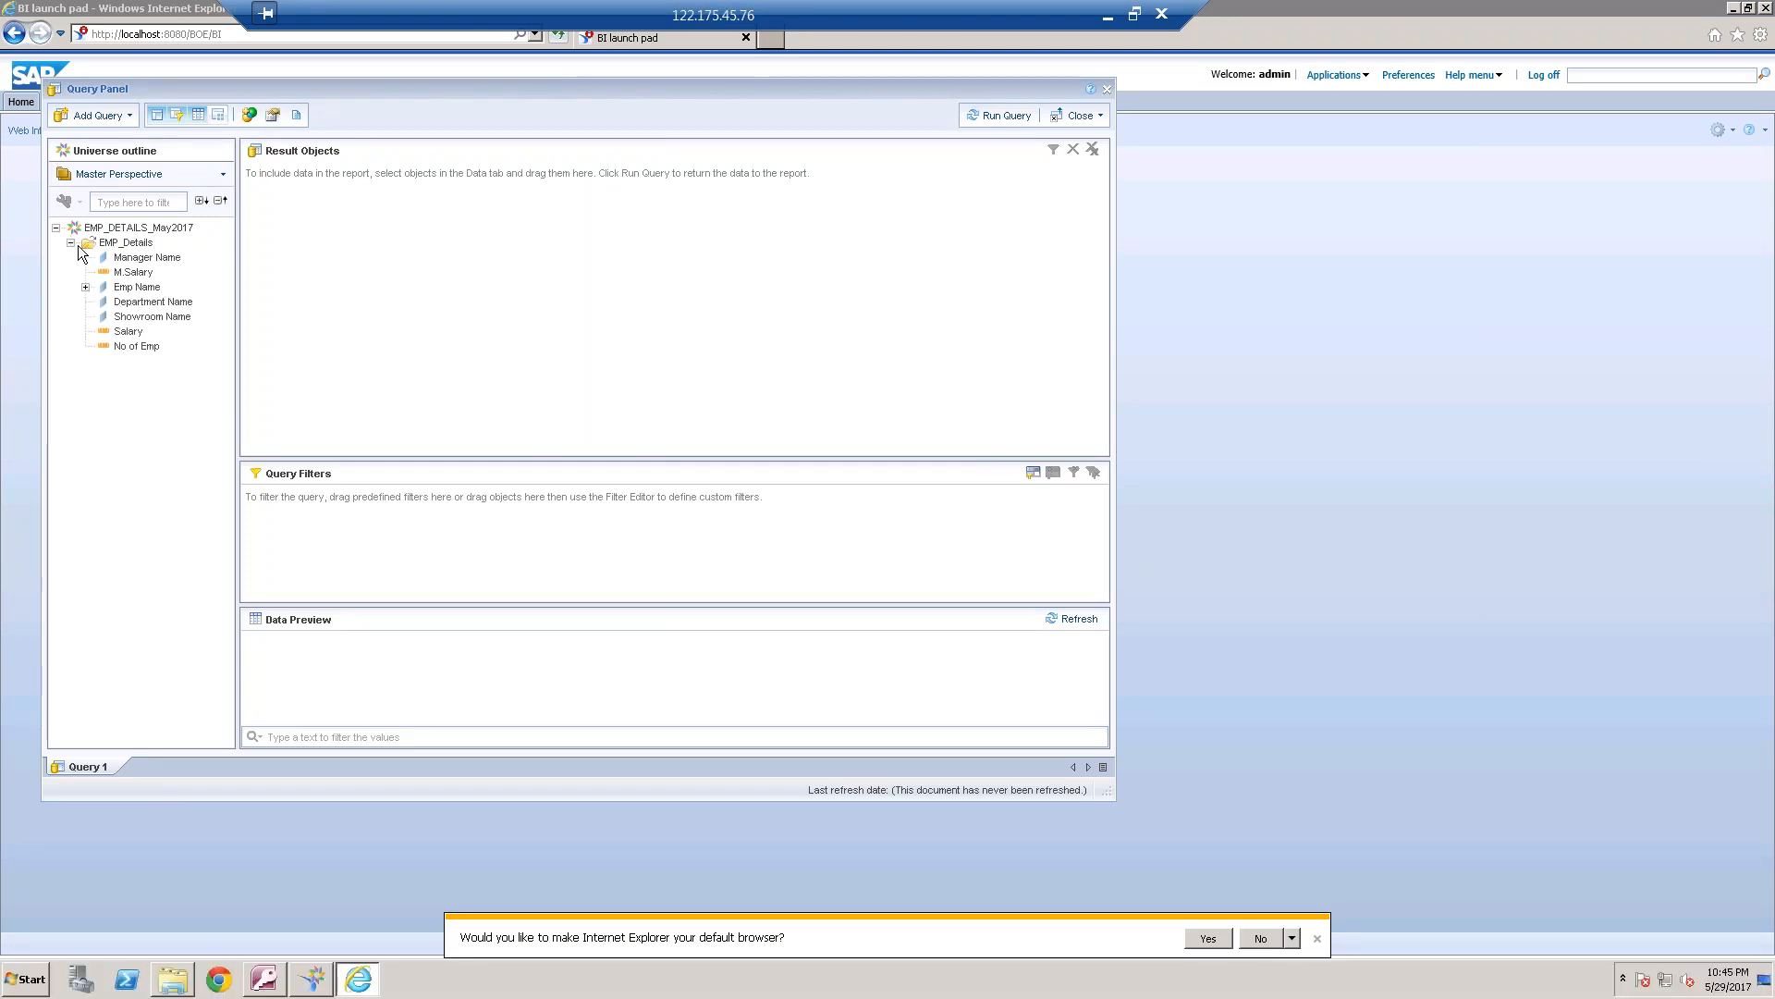
double_click(146, 288)
double_click(161, 260)
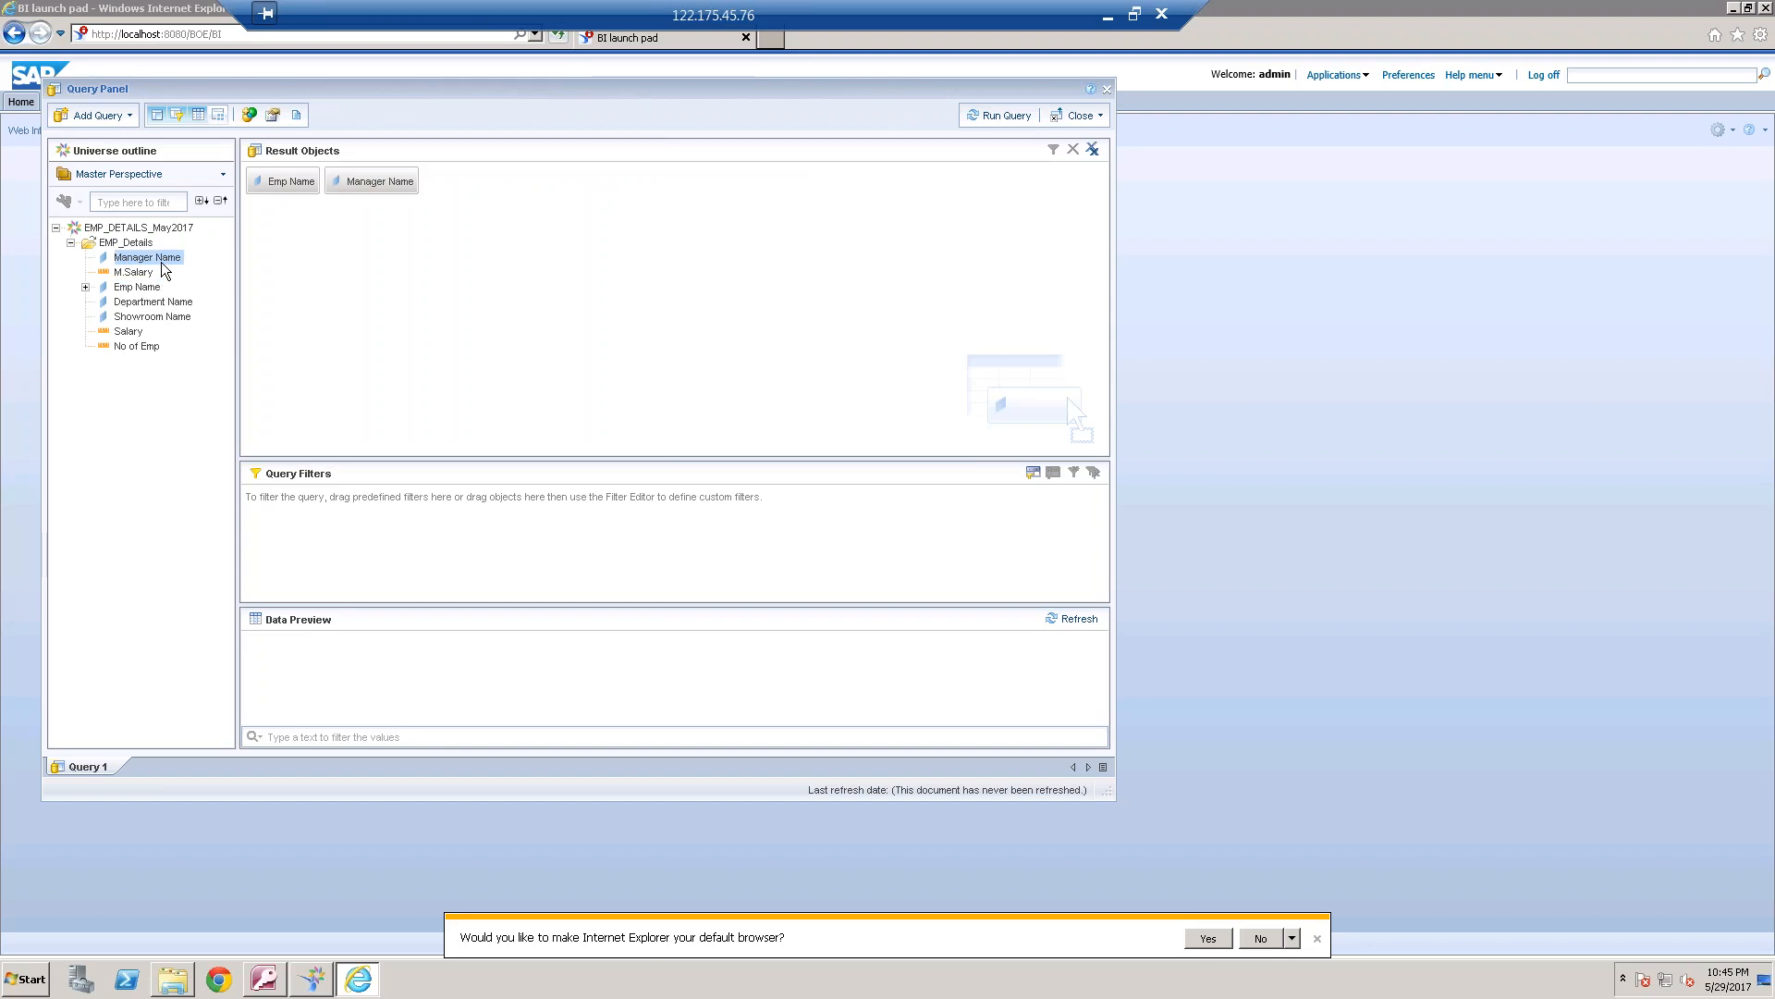
click(296, 115)
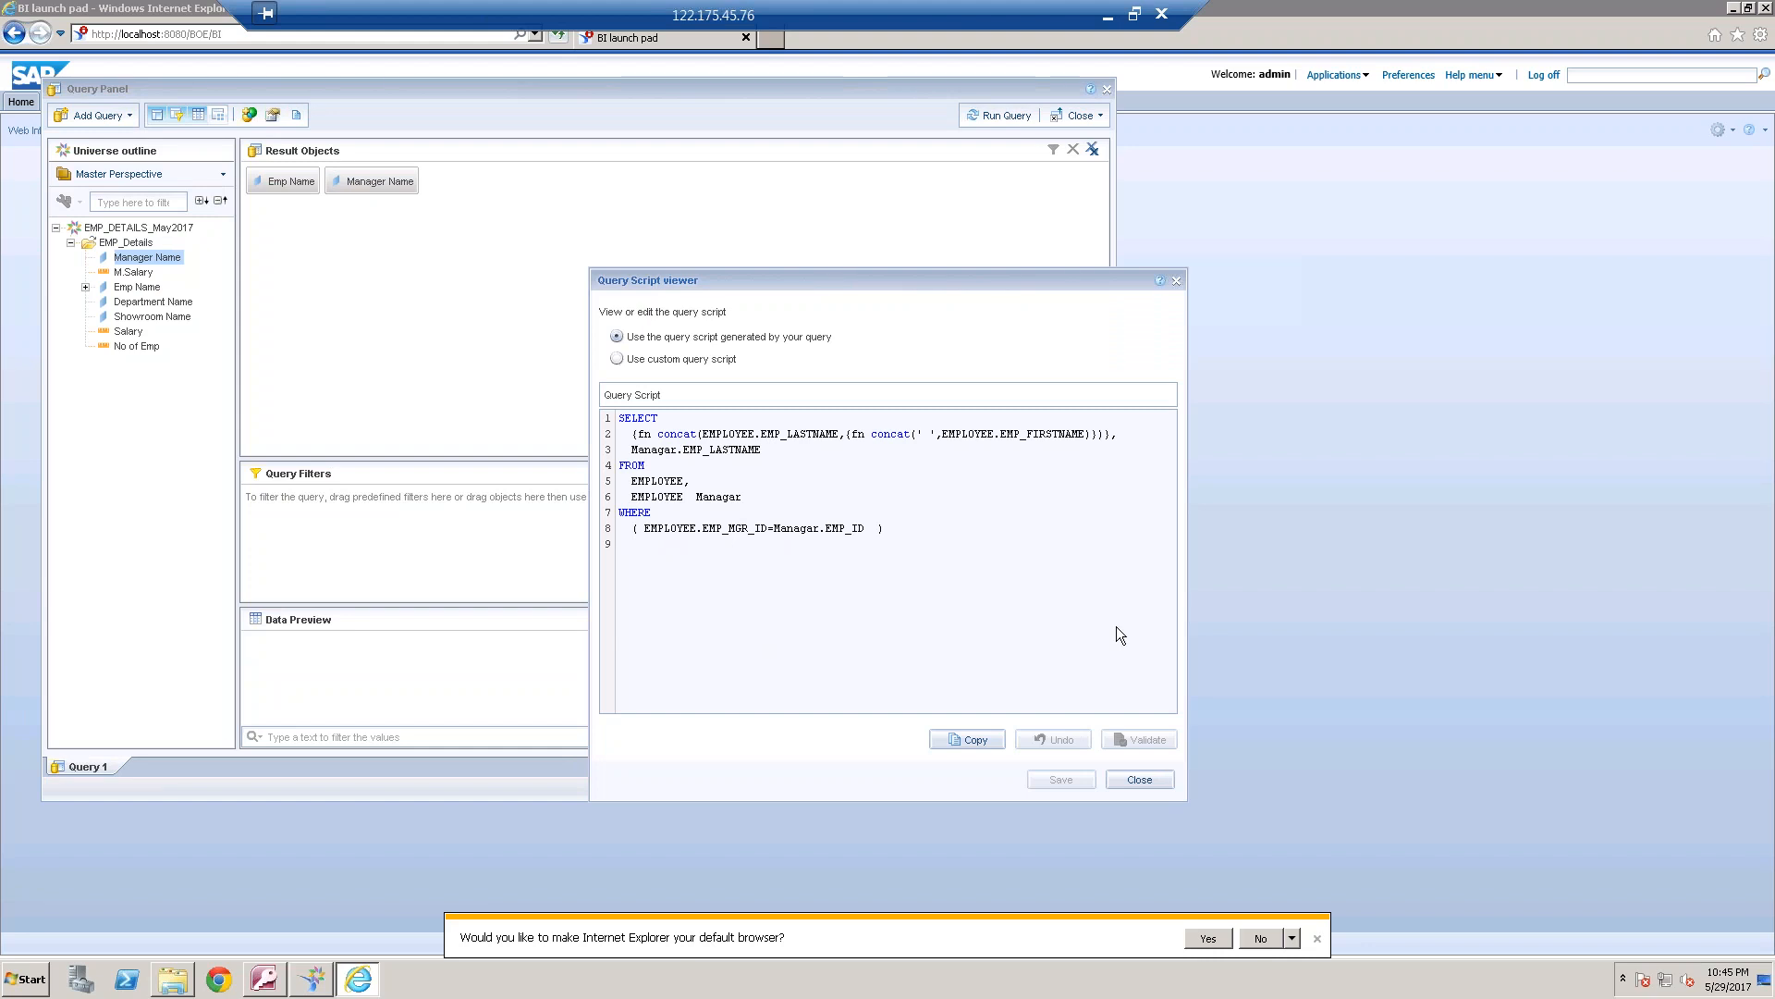
click(1142, 779)
Run the query and widen the report table's Emp Name and Manager Name columns to fit their contents
click(1003, 115)
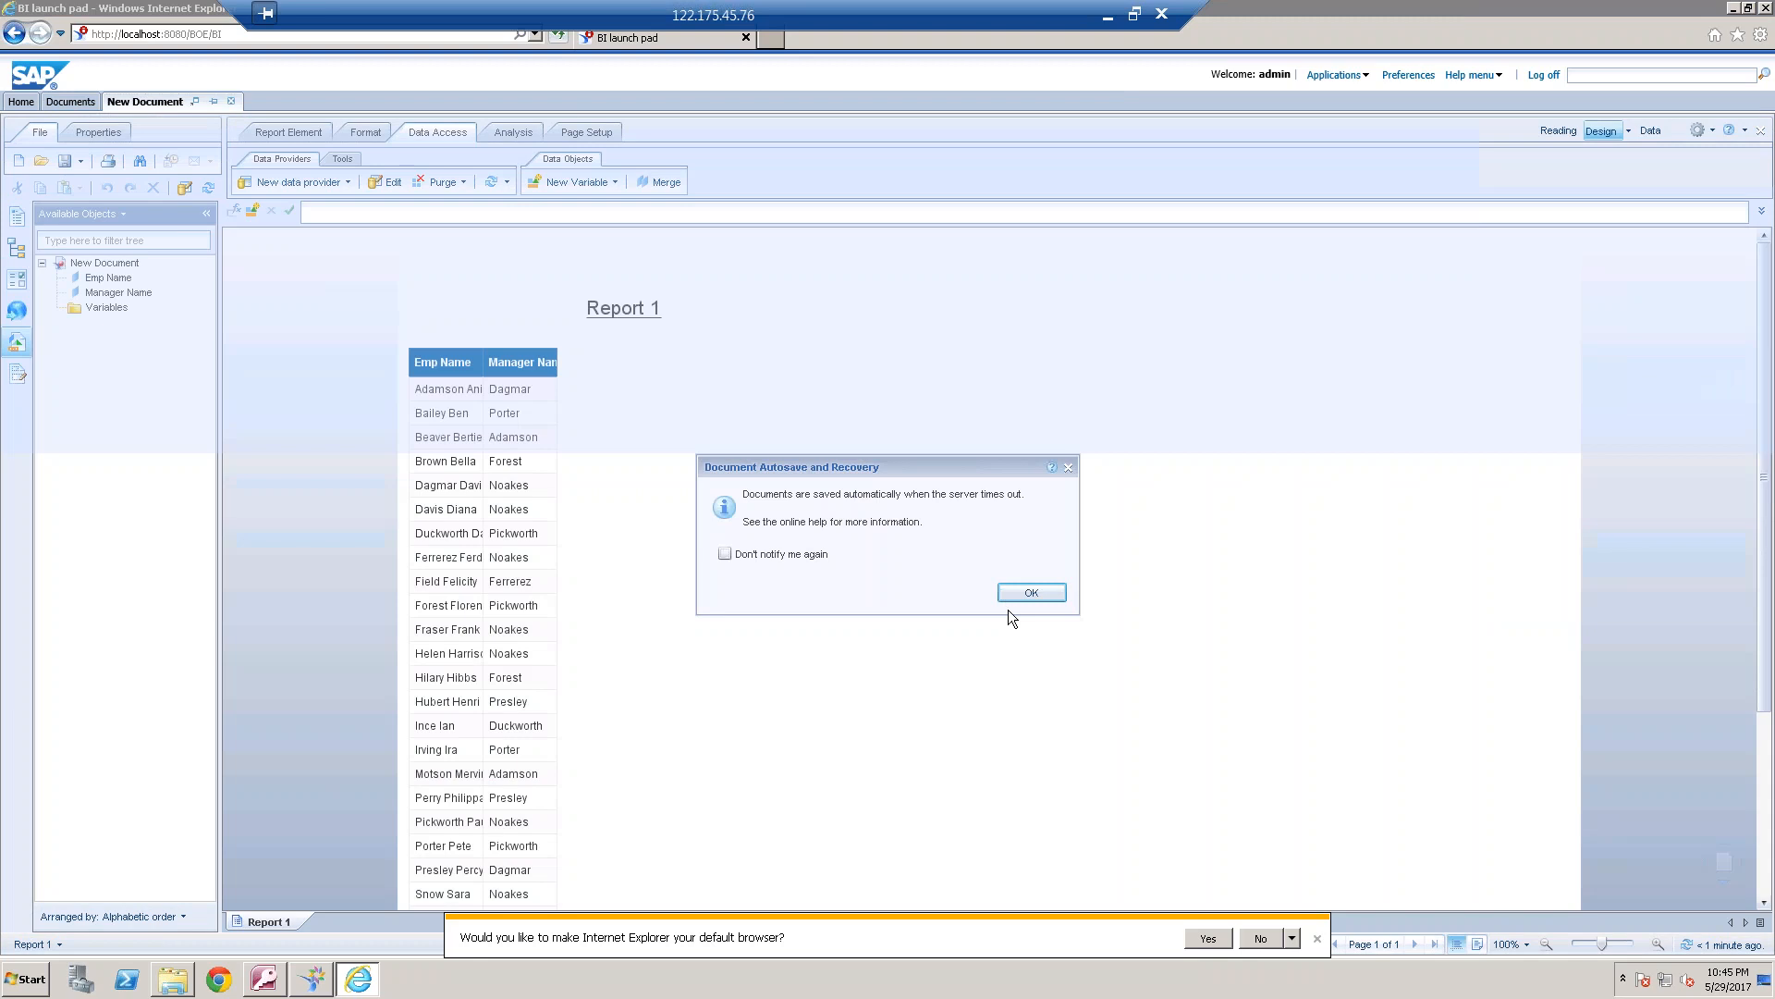
click(1010, 595)
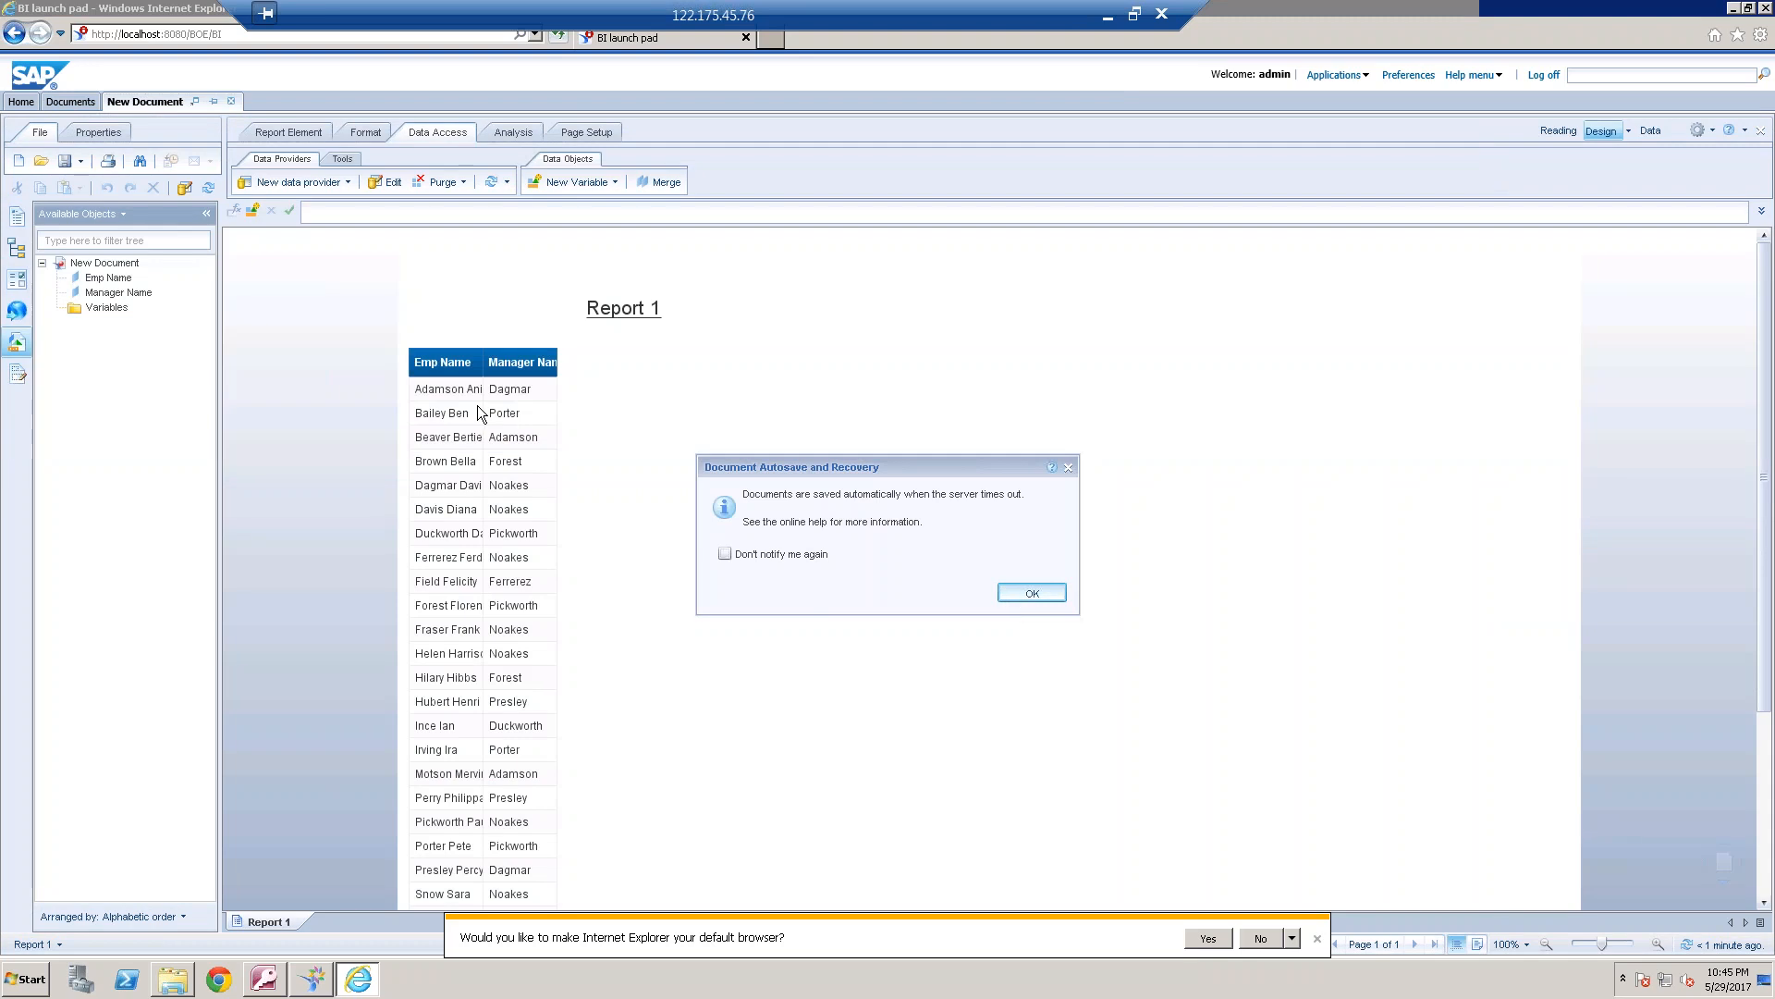
click(479, 362)
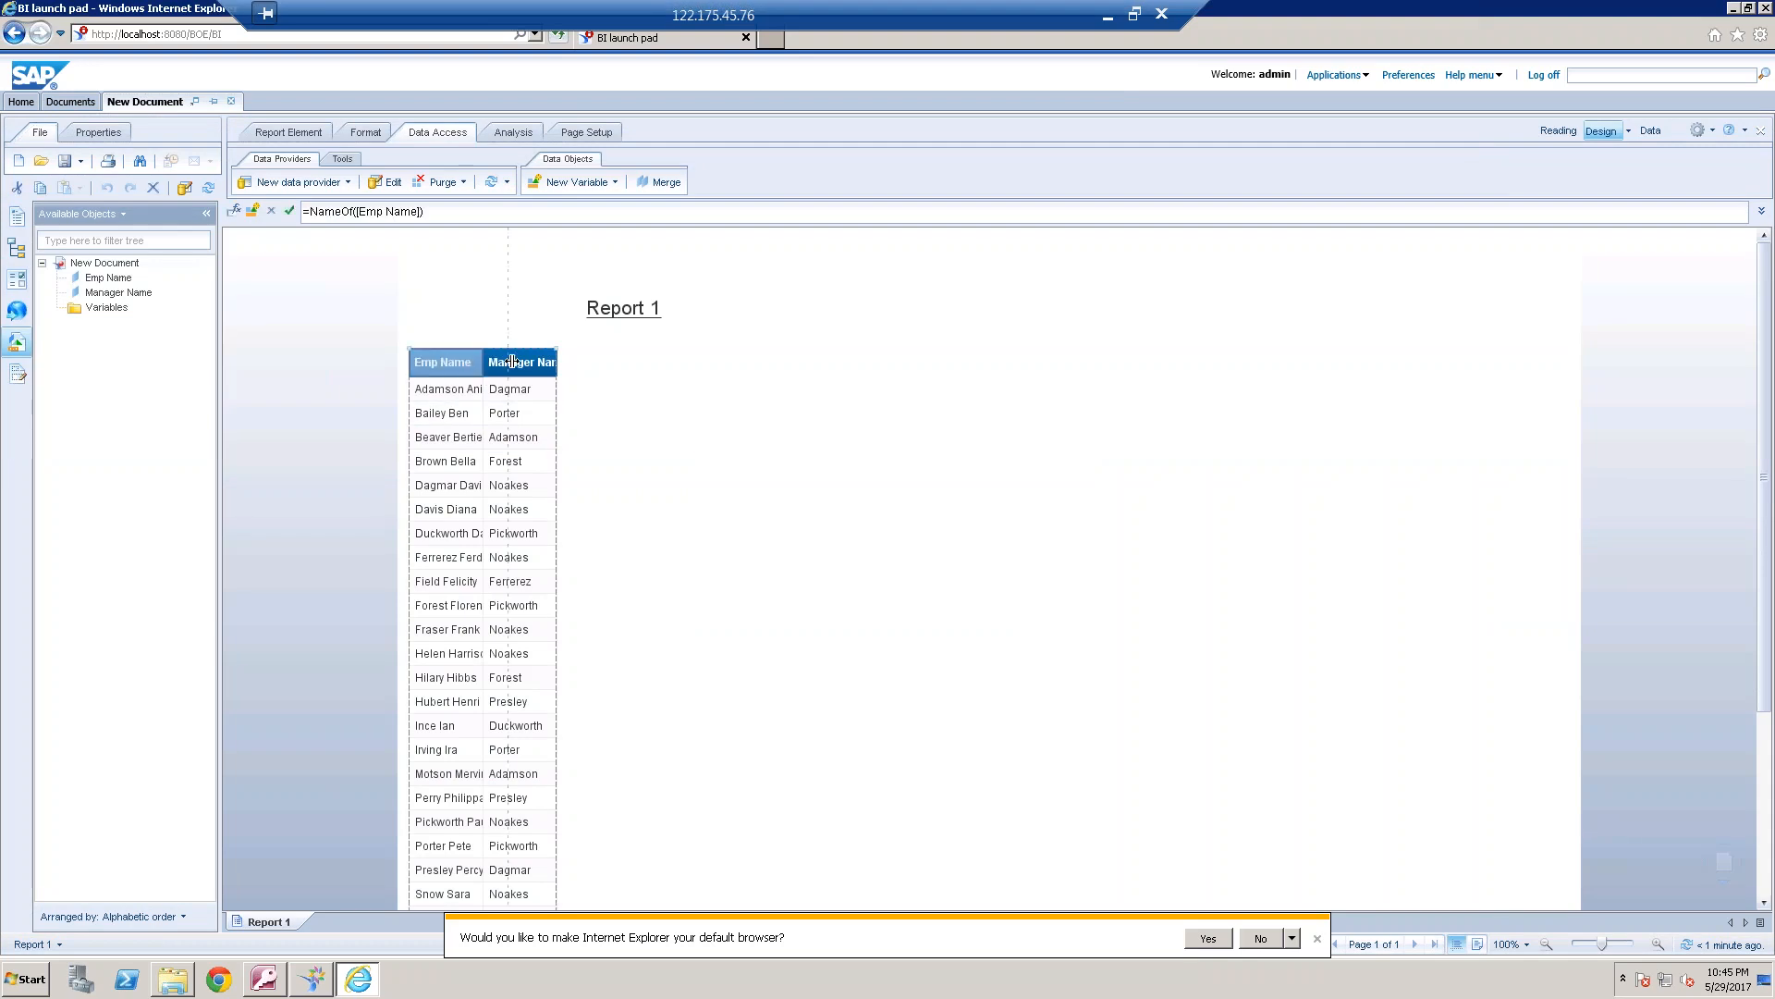
drag(563, 362, 681, 361)
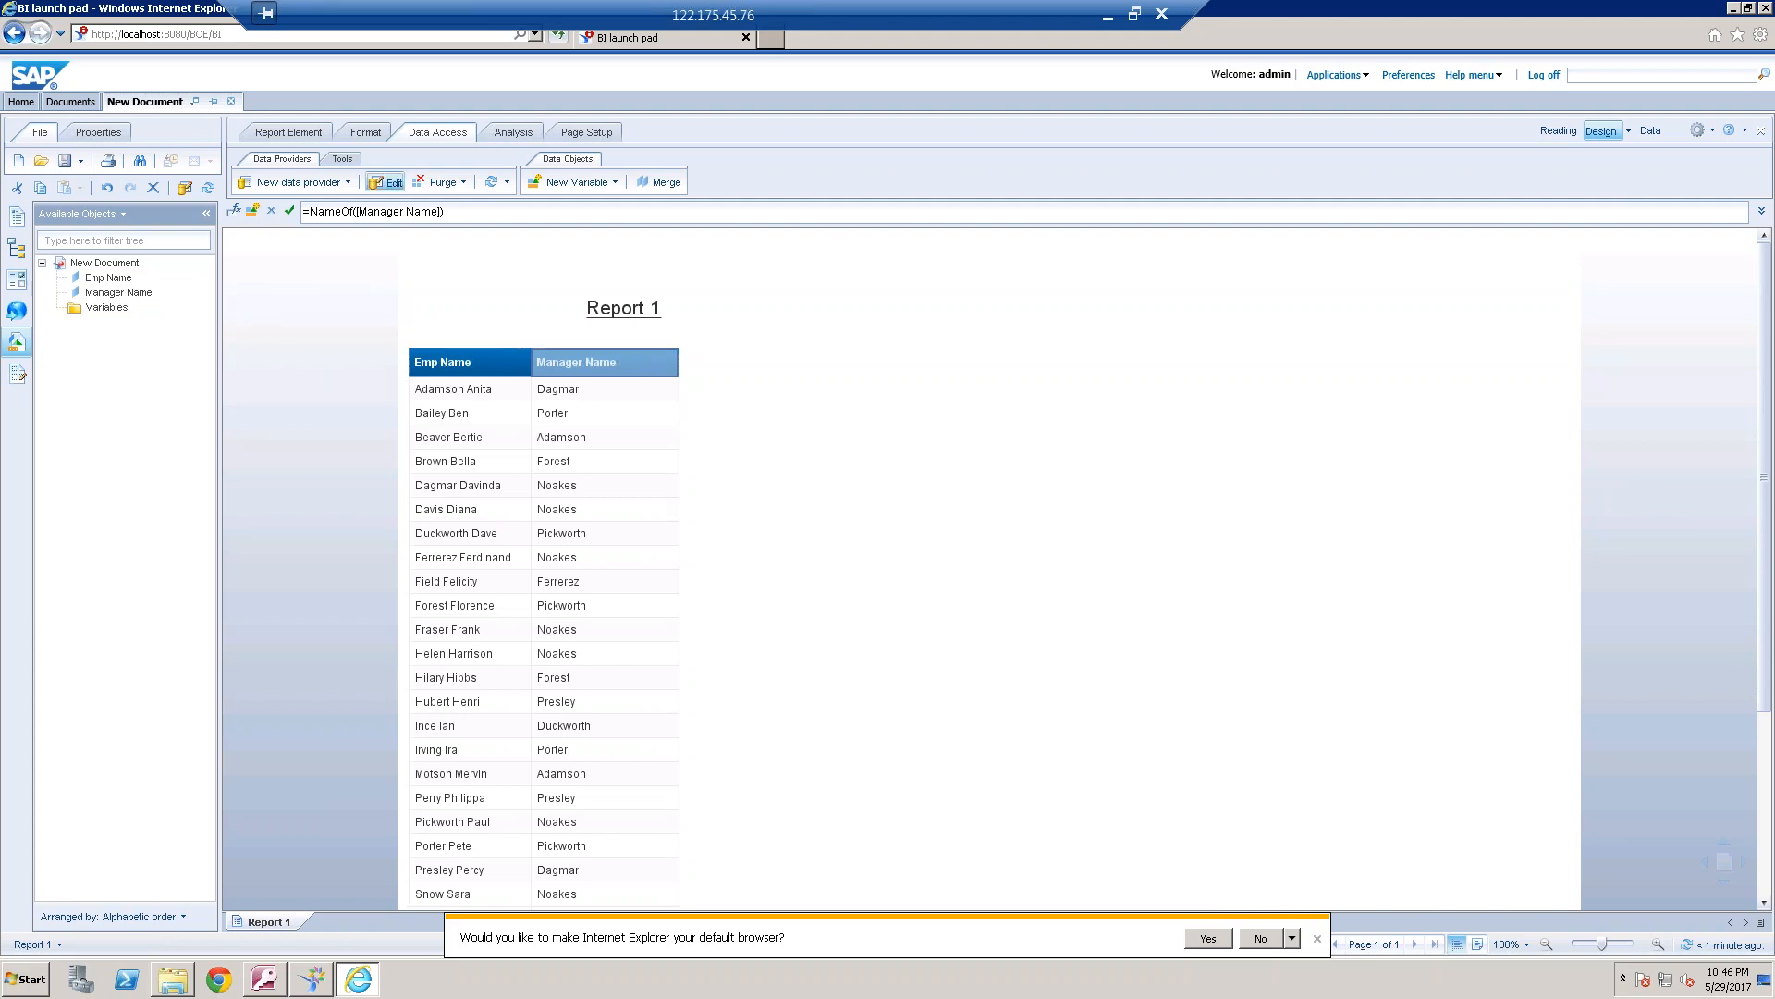
Edit the query and add a filter where Salary is Greater than the M.Salary object from the same query
click(385, 181)
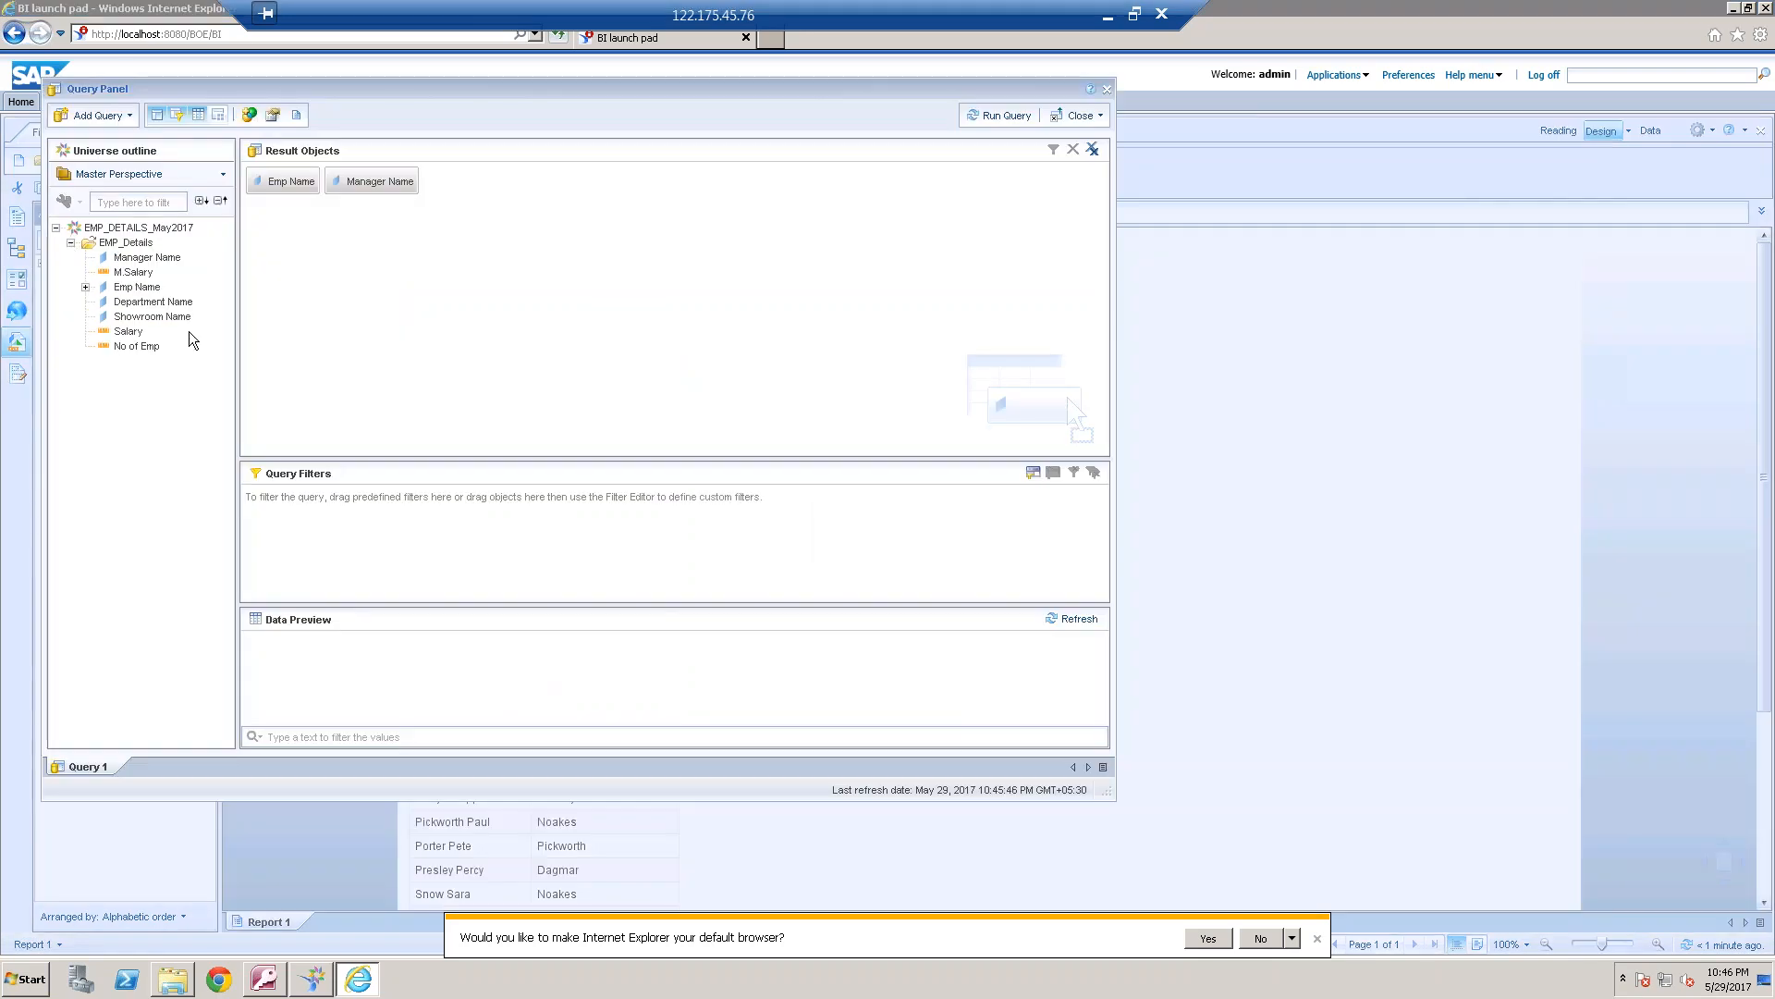
drag(130, 332, 374, 514)
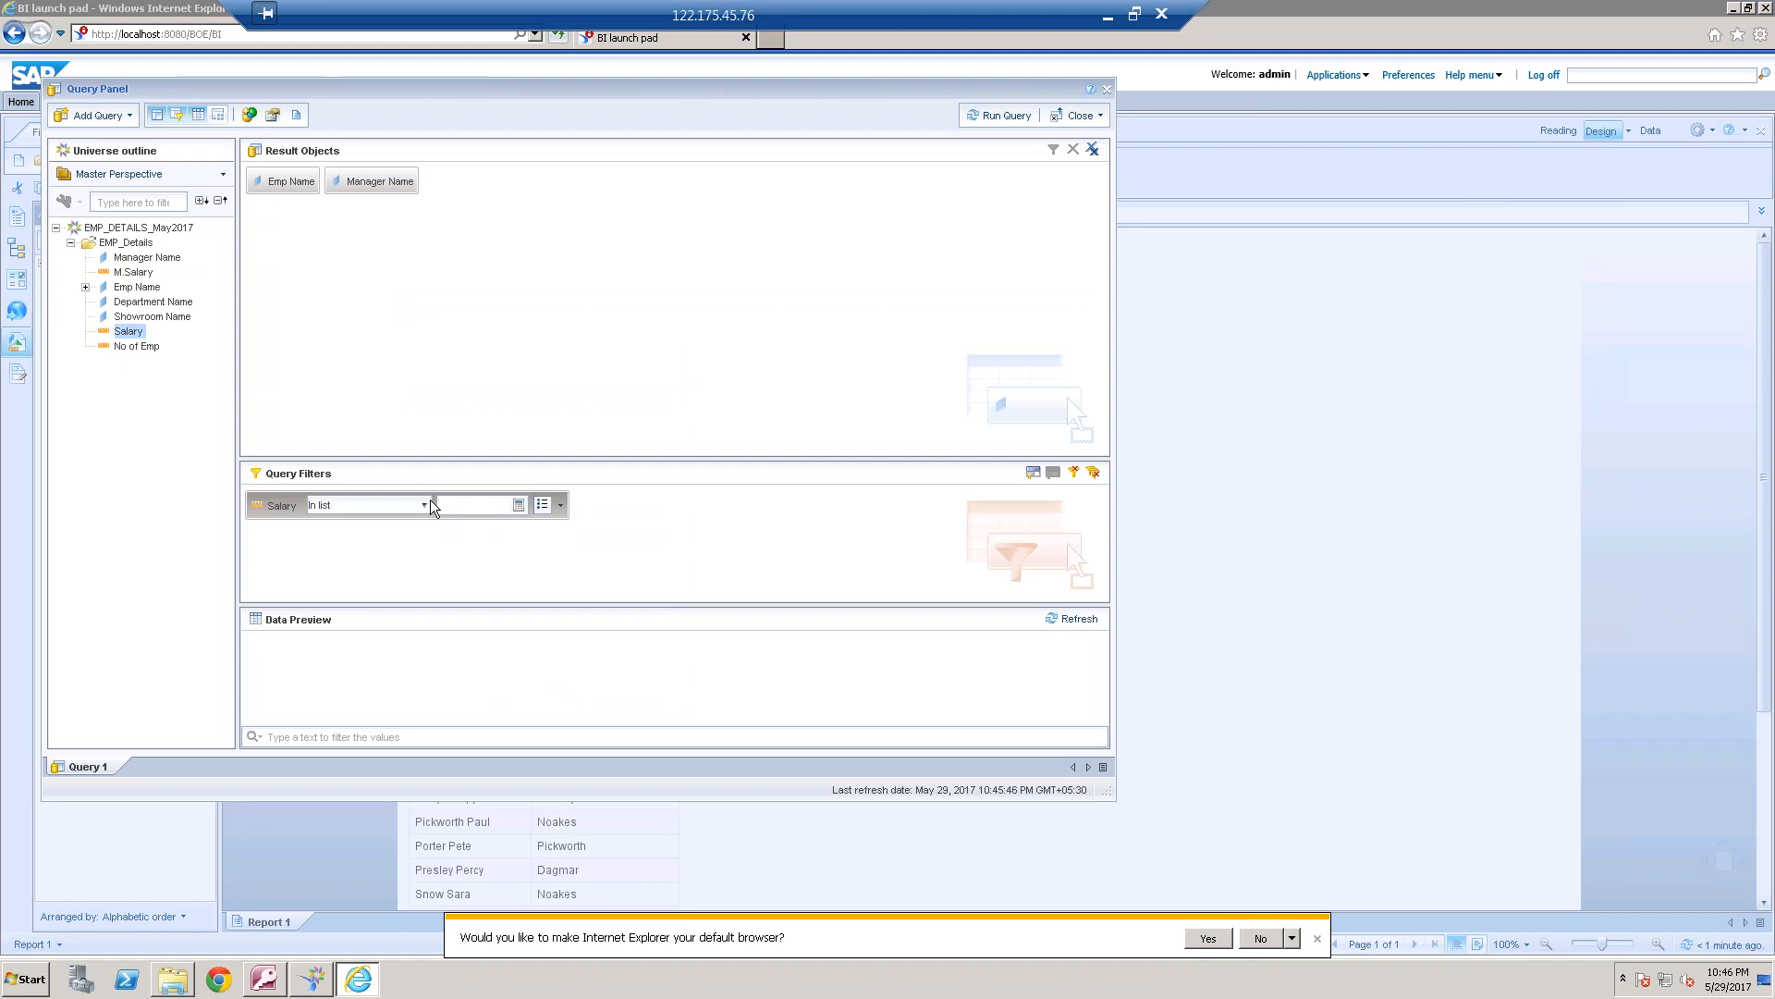
click(423, 504)
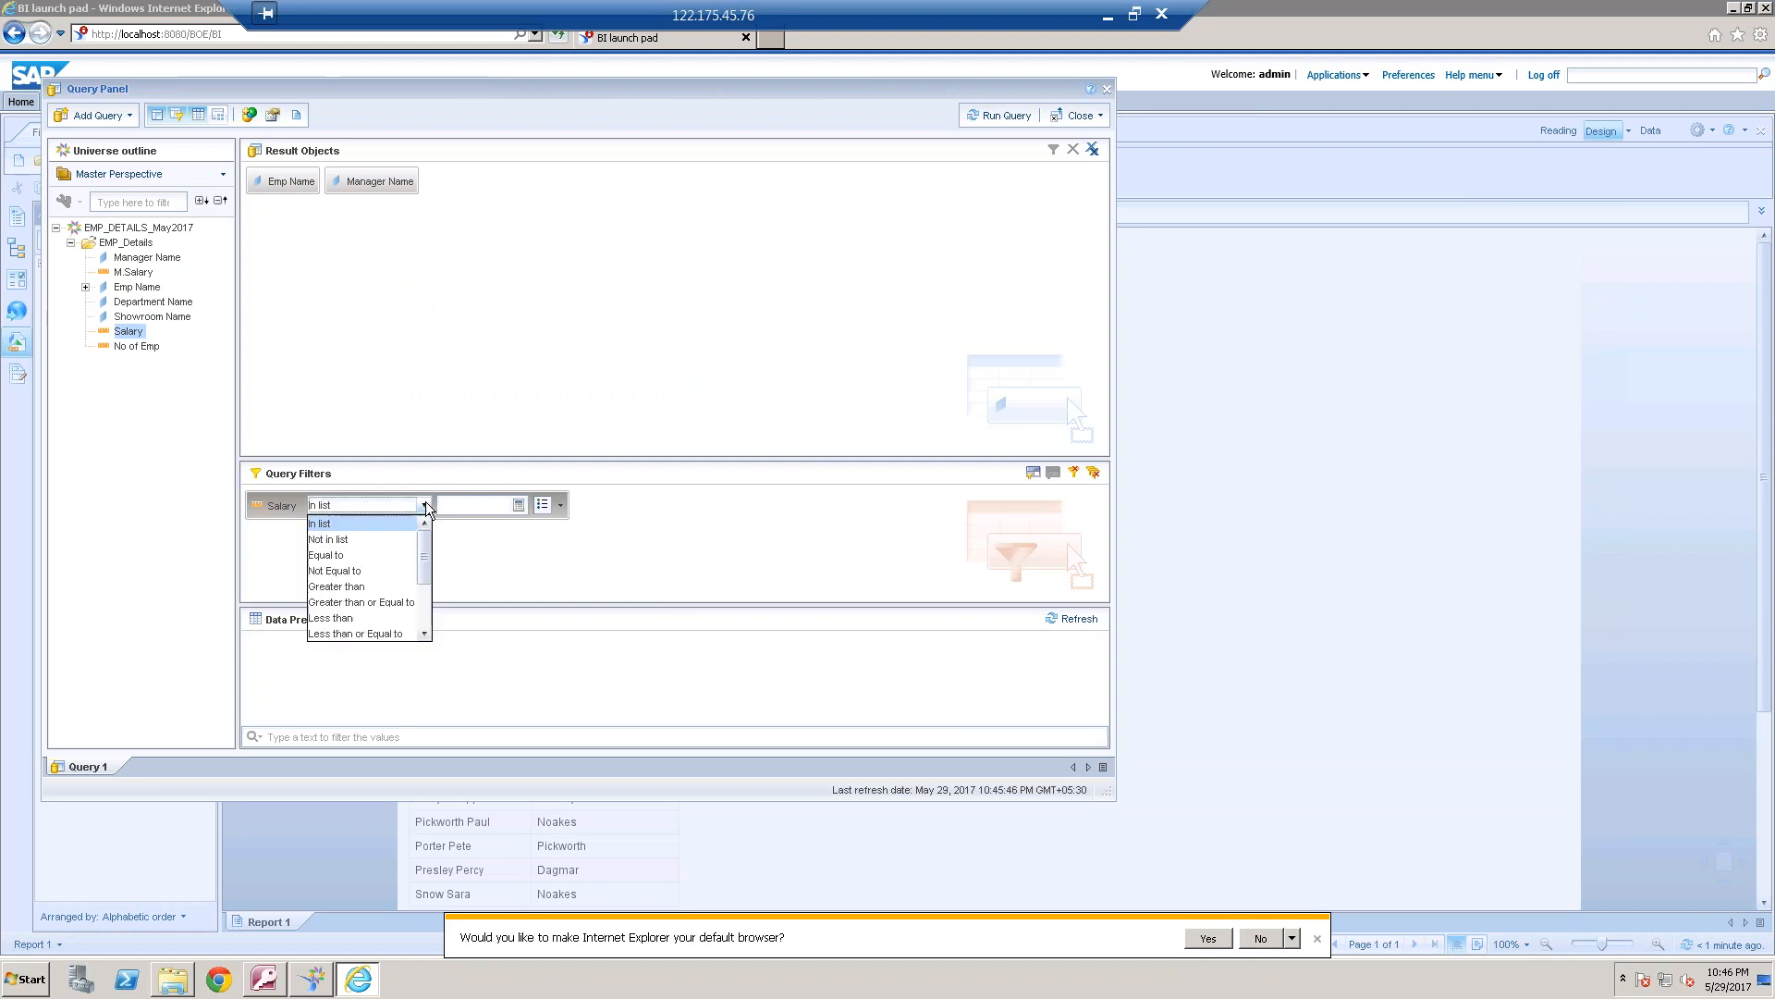
click(381, 587)
click(560, 505)
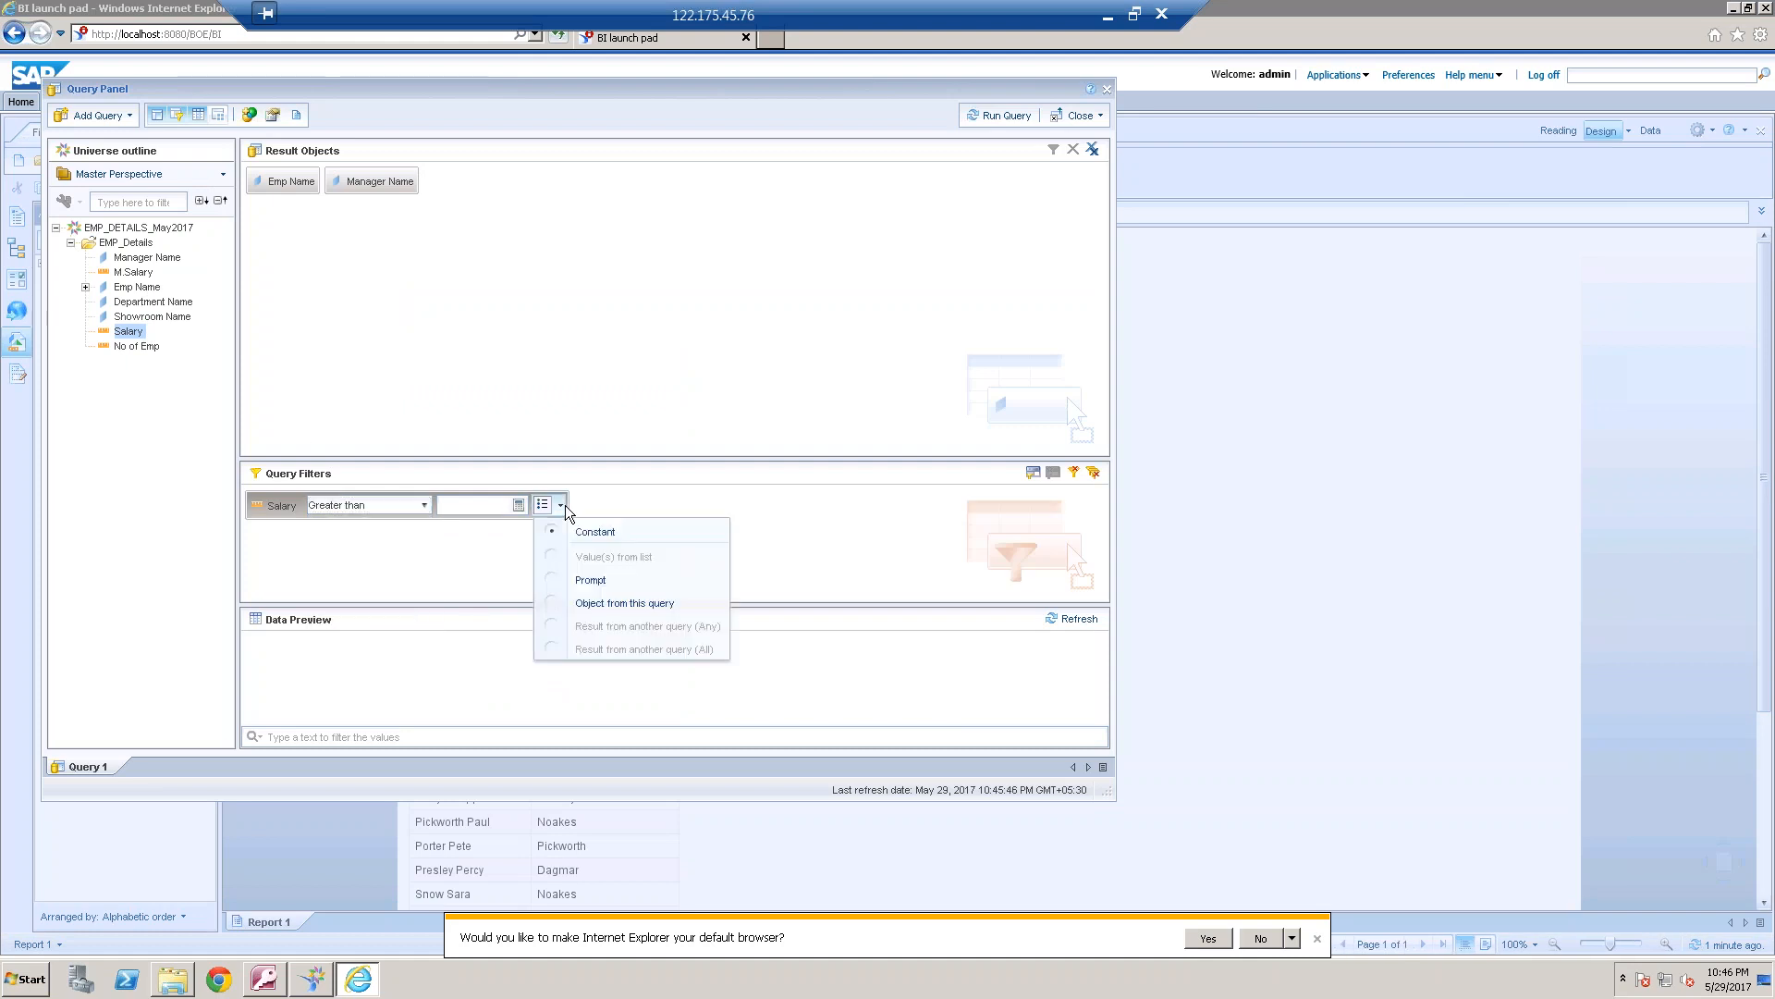
click(631, 607)
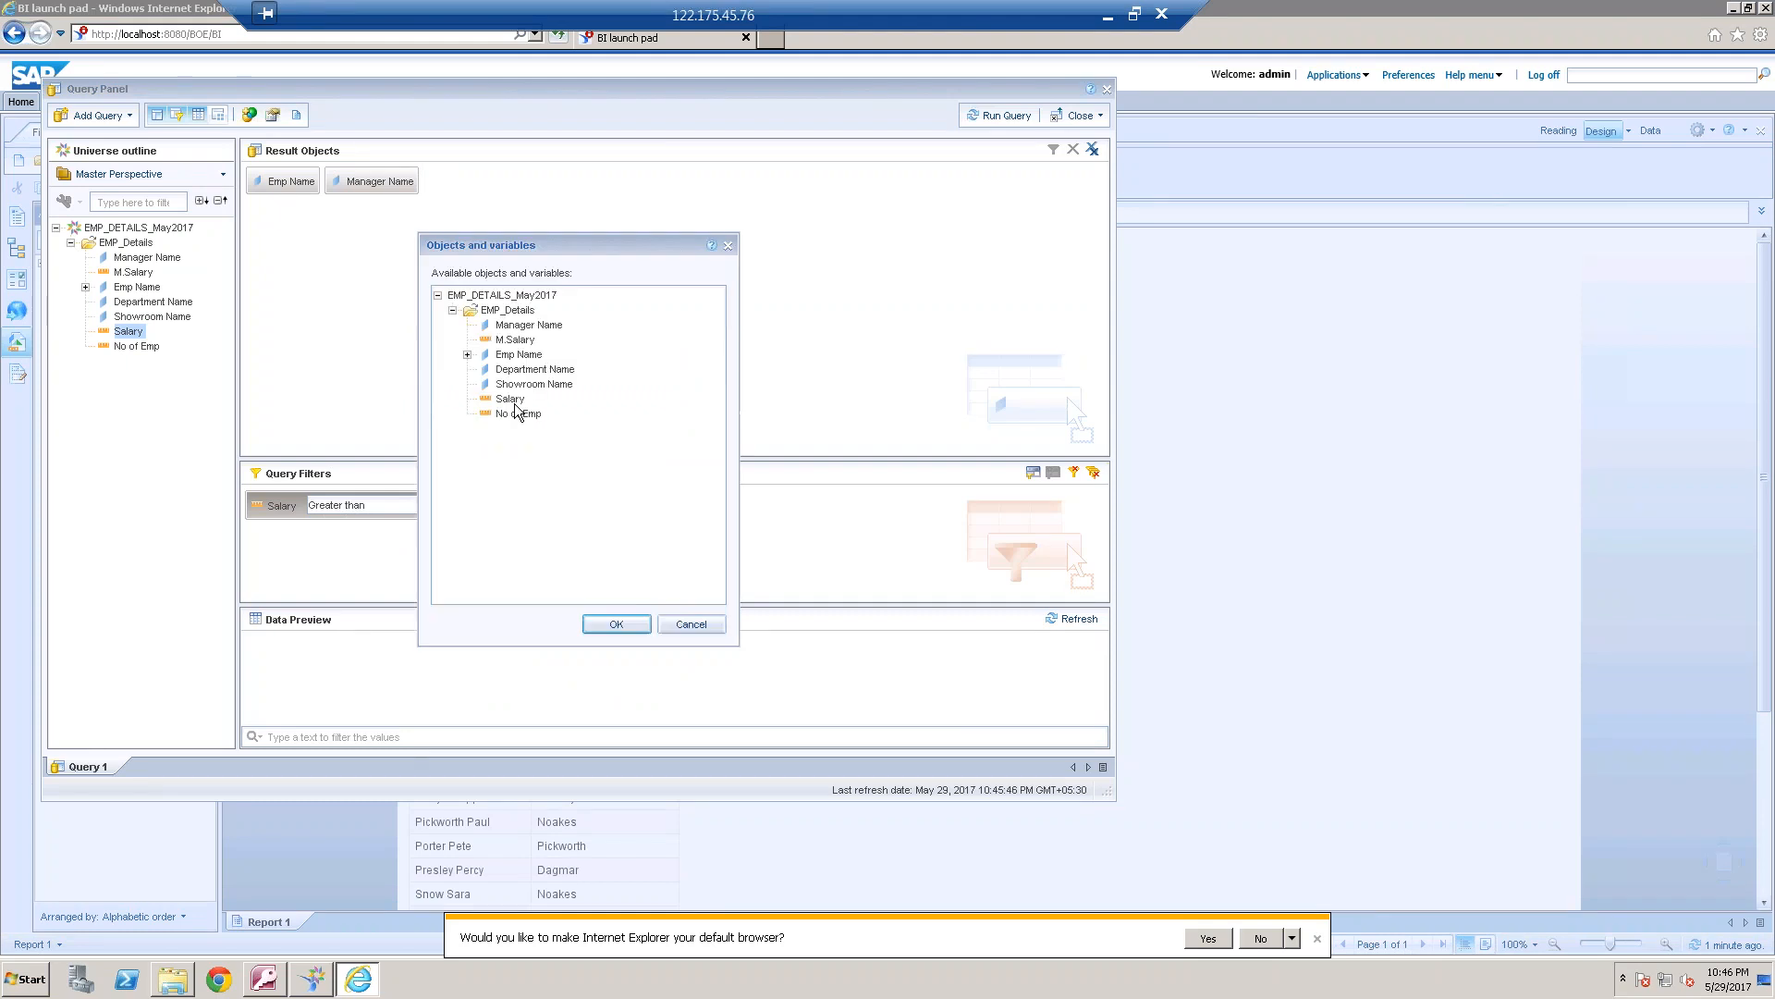
double_click(523, 340)
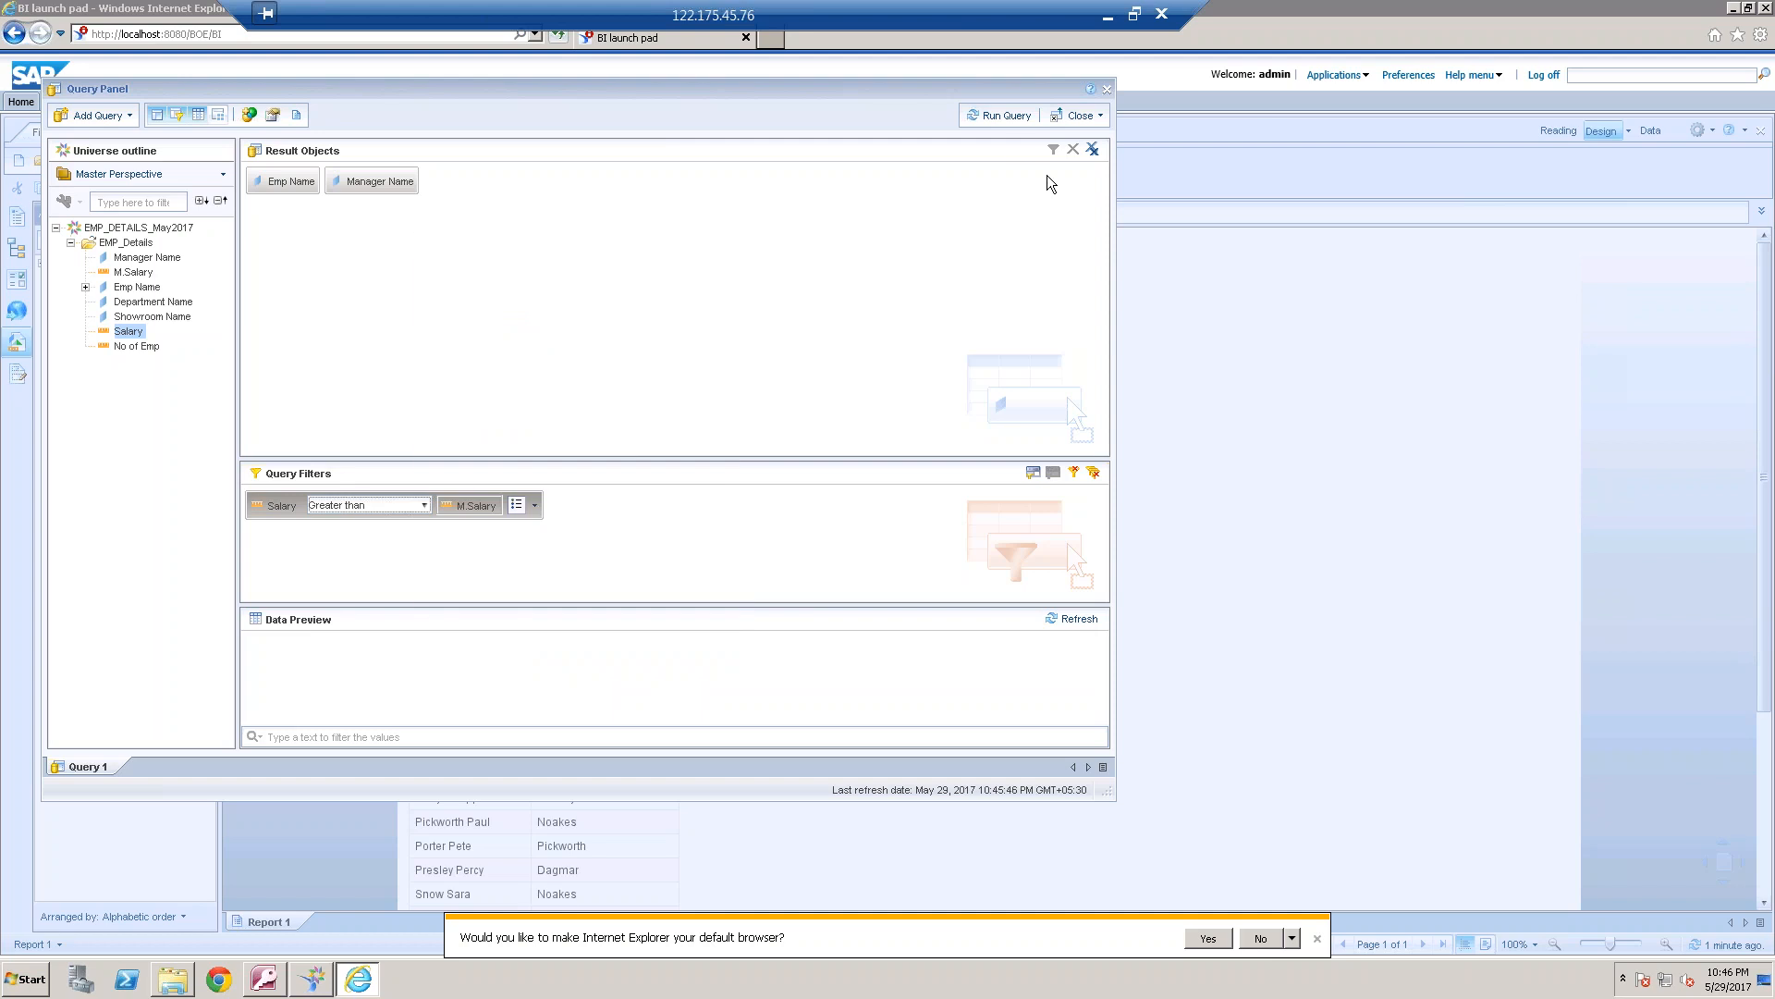
Run the filtered query and widen the Emp Name column in the report table
click(1008, 120)
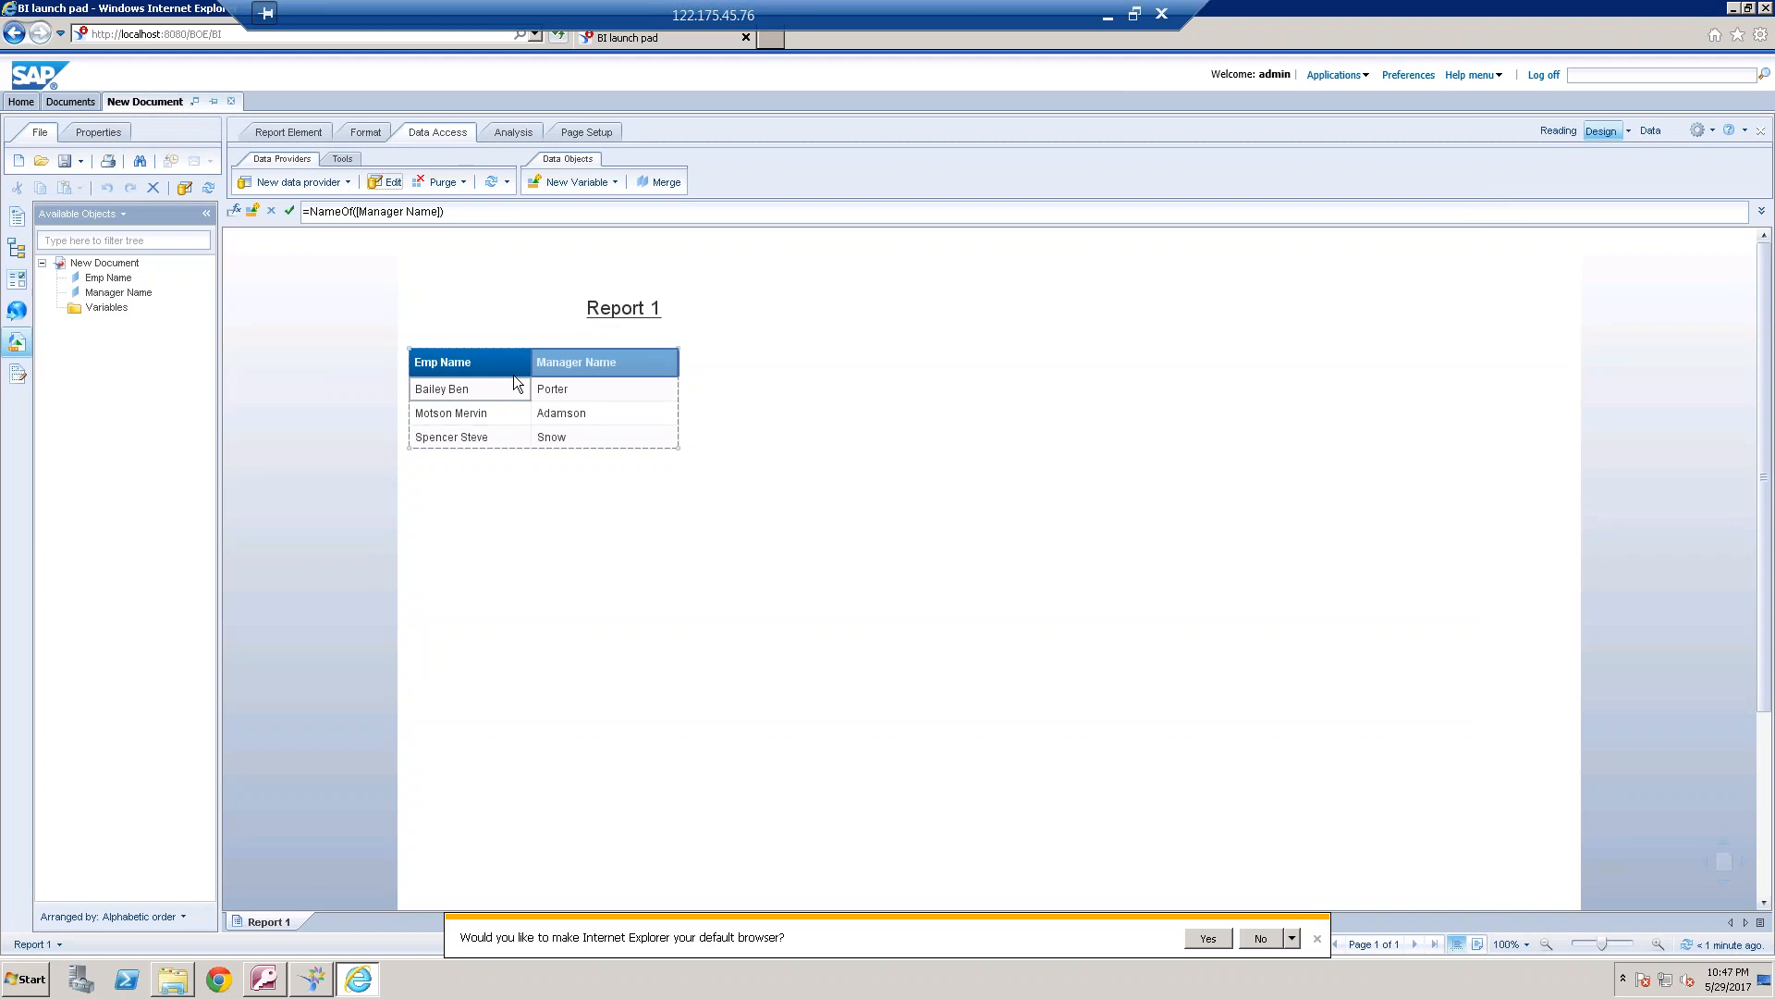
drag(529, 364, 566, 362)
click(834, 401)
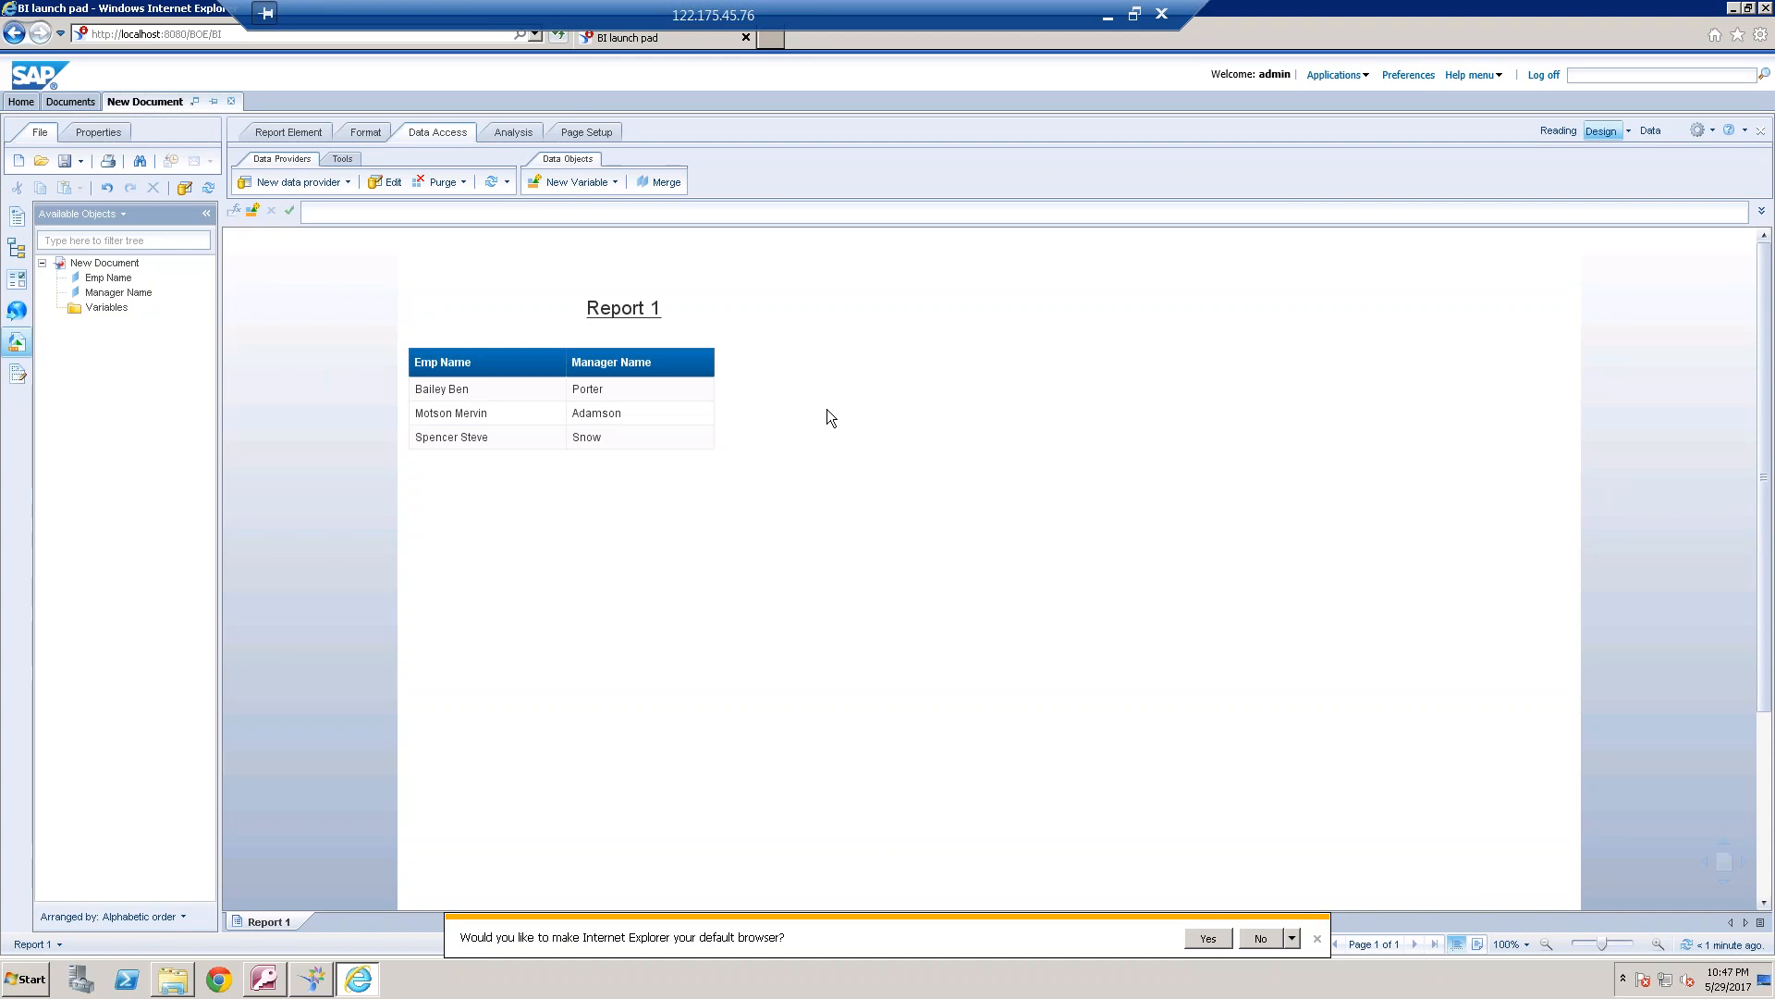
Show the table structure in the universe design tool and minimize the remote session to return to the Paint notes
click(316, 979)
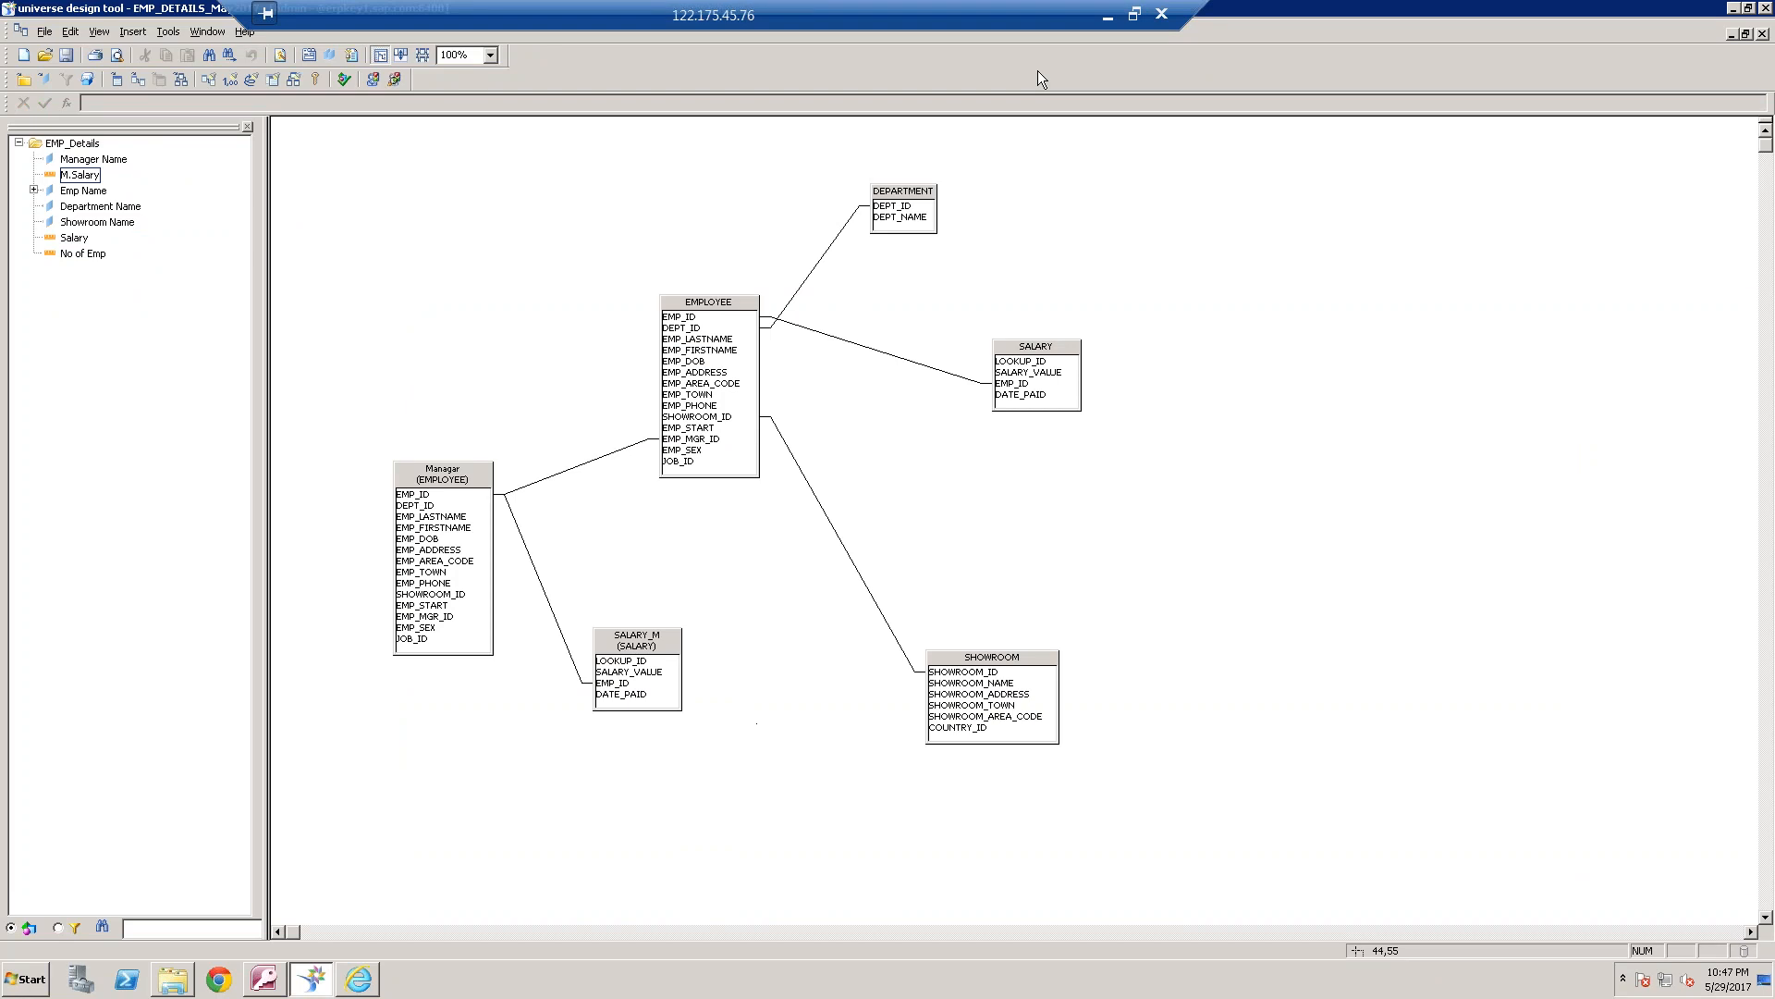
click(1114, 17)
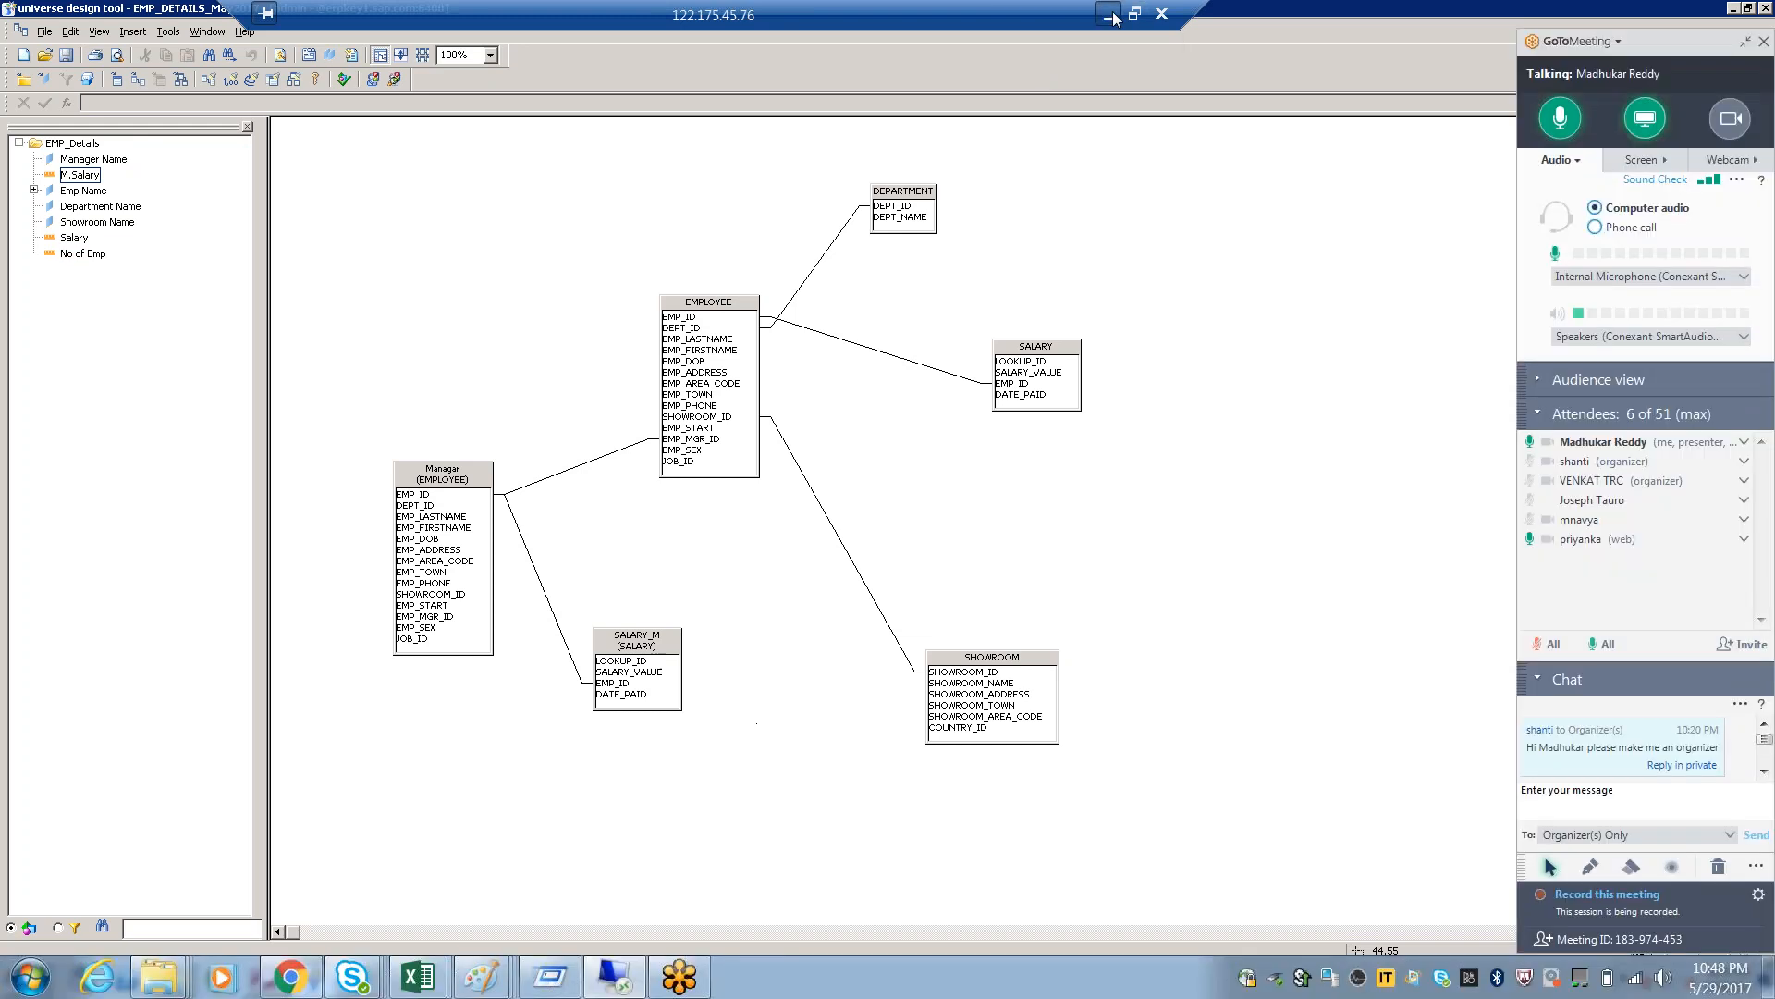
click(1114, 18)
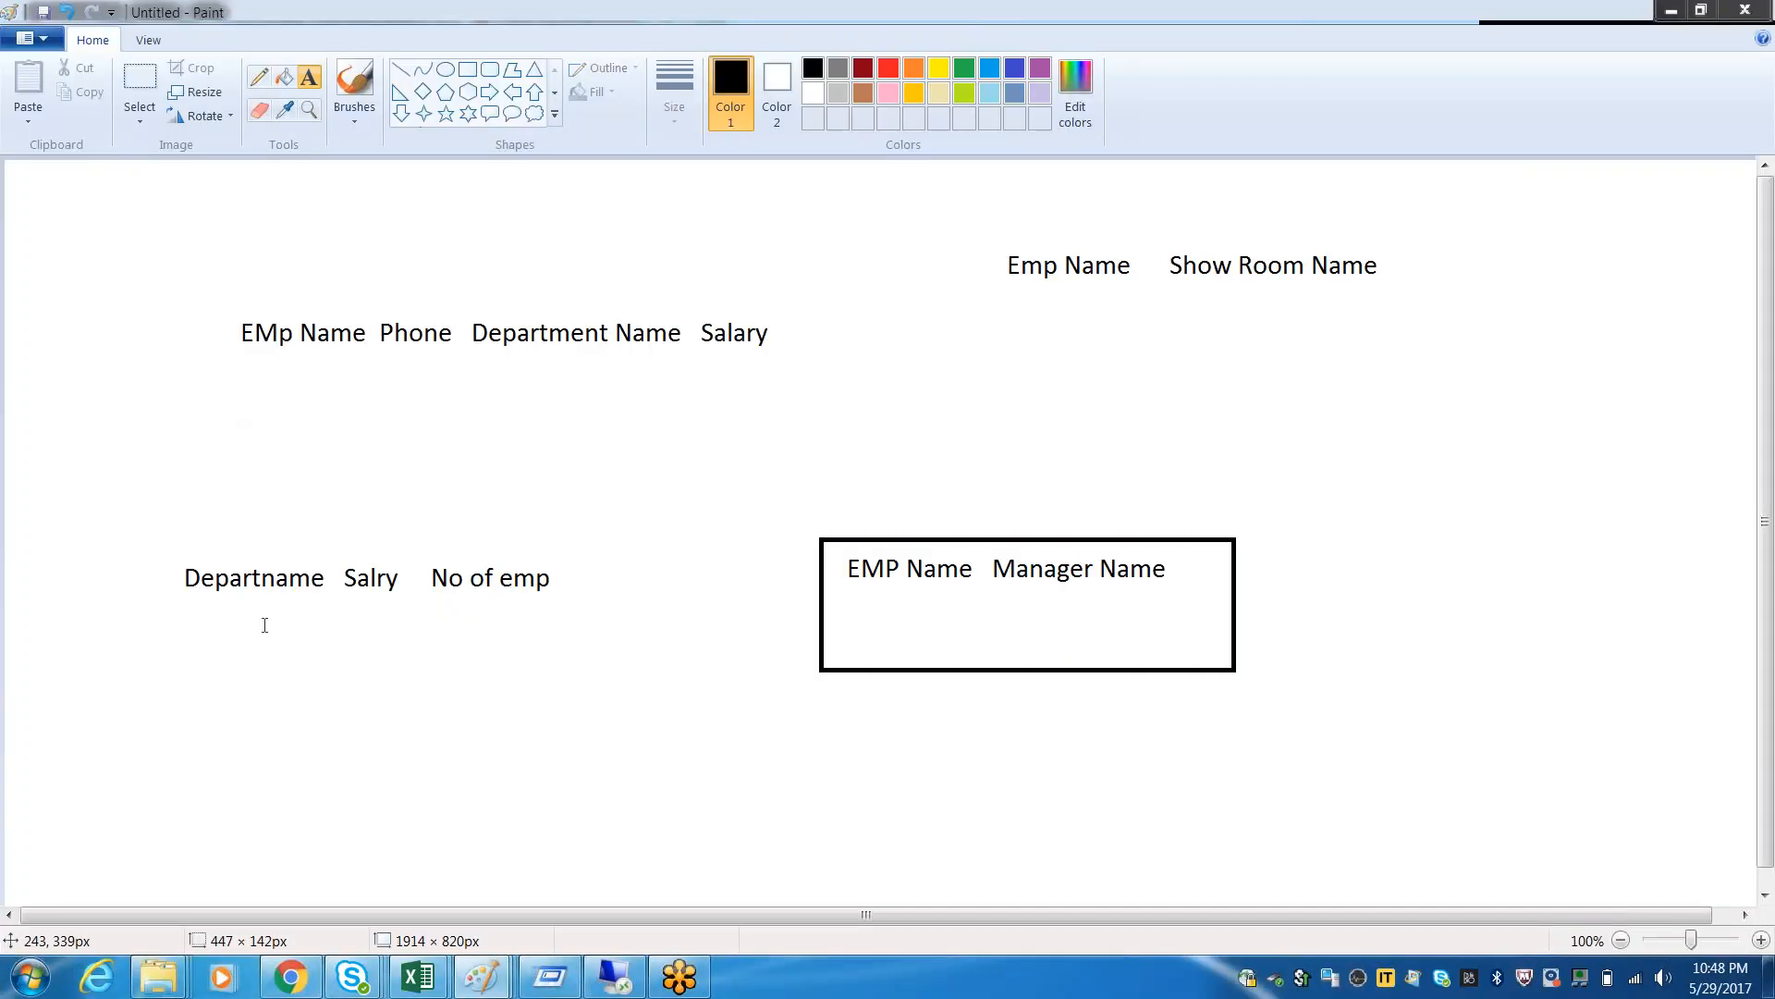
Add a text note below the Departname line reading "Theta --" and, after a blank line, "Short Cut"
mouse_move(183, 688)
mouse_down()
mouse_move(487, 762)
mouse_move(760, 903)
mouse_up()
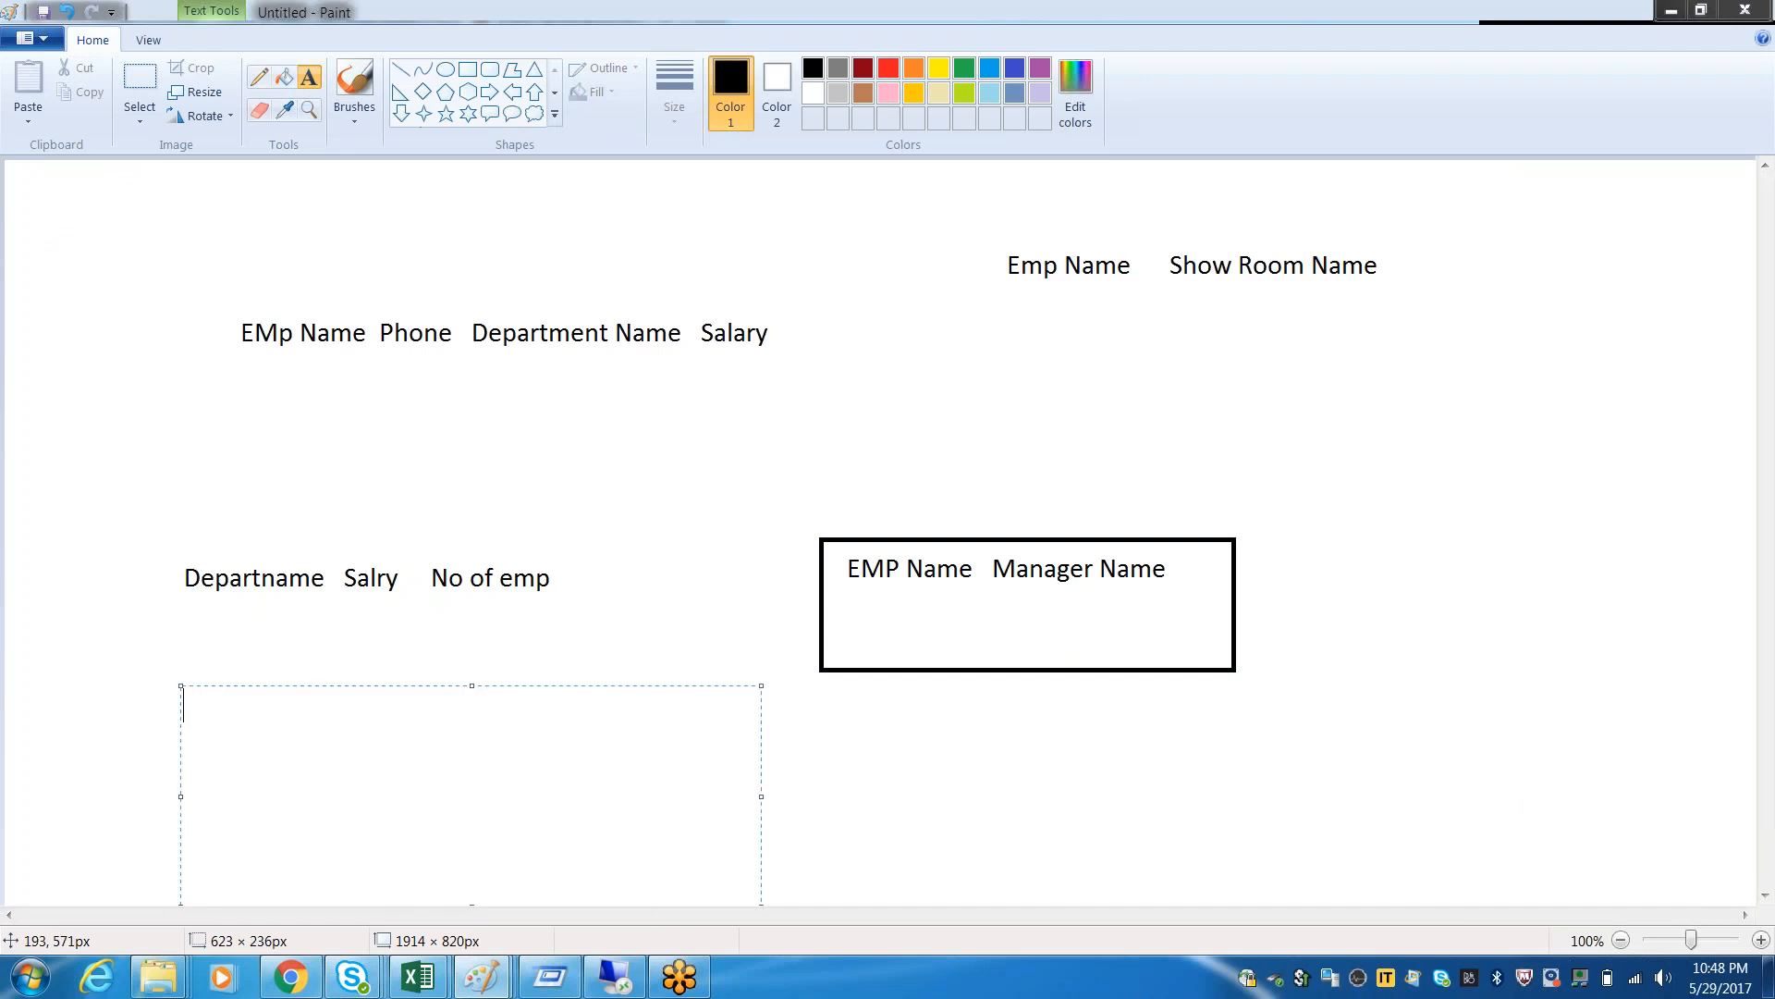
text(Theta  --)
key(Return)
key(Return)
text(Shor Cutr)
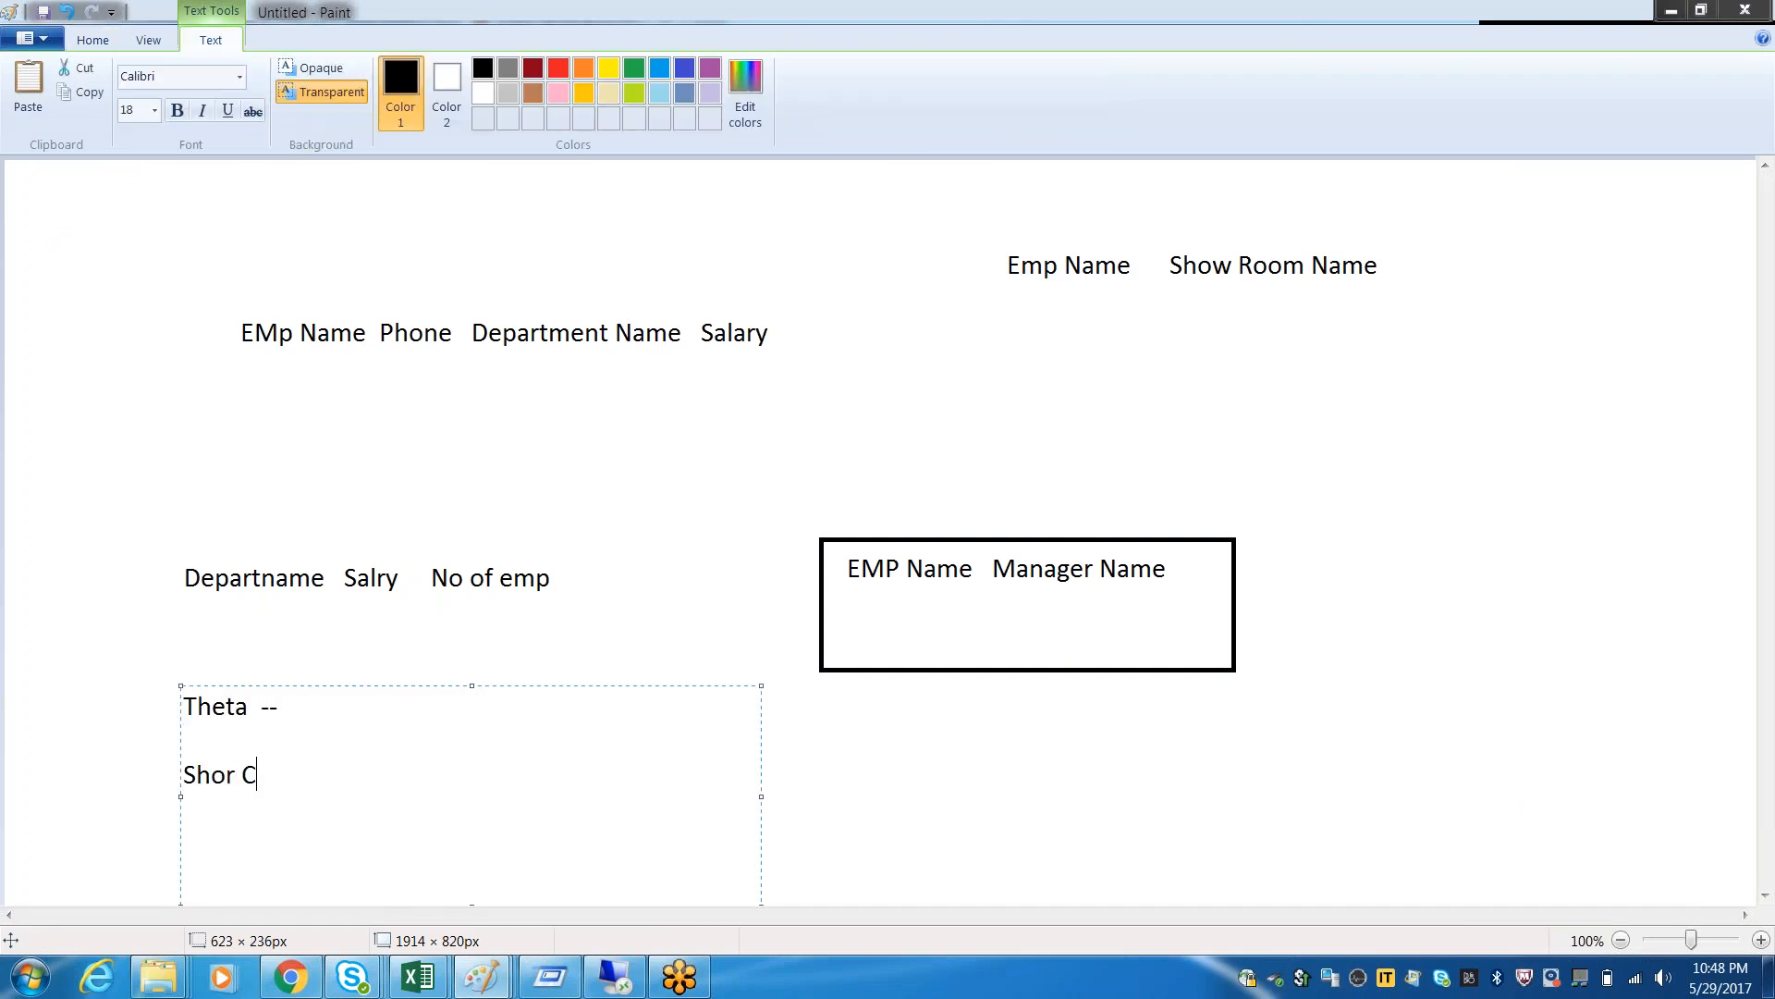
key(BackSpace)
key(Right)
key(Right)
text(t)
click(108, 42)
click(623, 725)
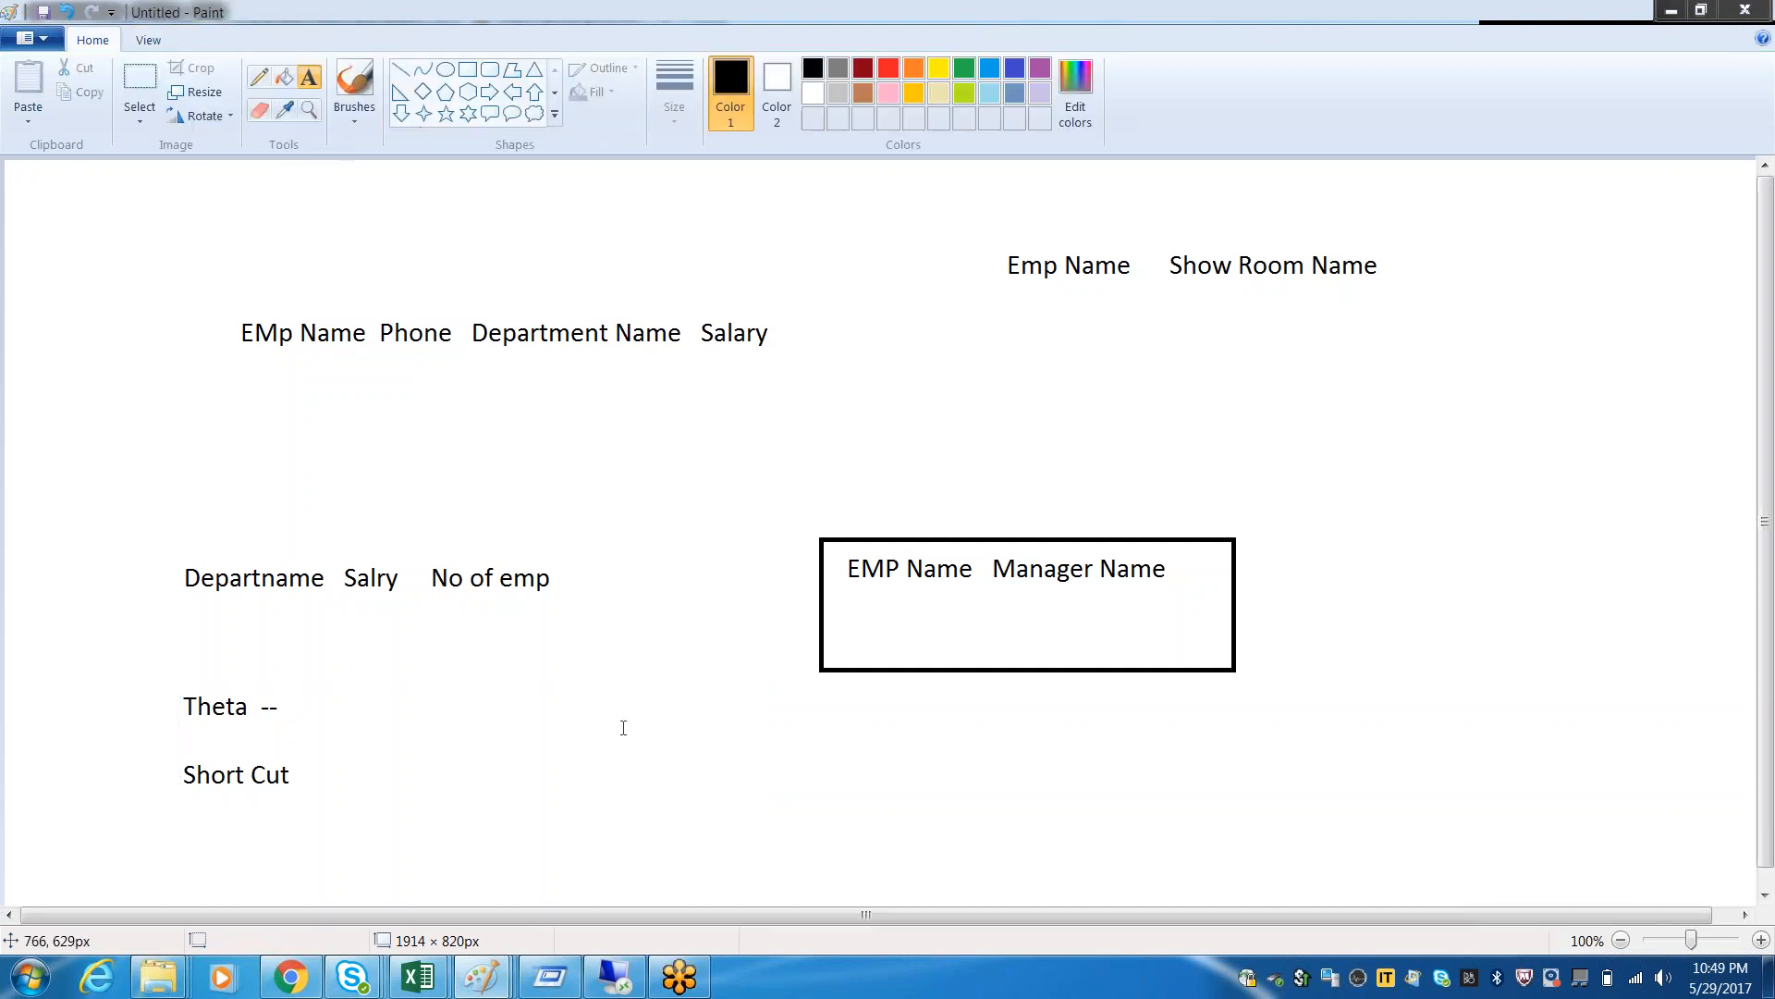
Add a text note beside the Theta and Short Cut entries listing "Loops", "Fan" and "Chasm" on consecutive lines
drag(566, 705, 1114, 904)
text(Loops)
key(Return)
key(Return)
text(Fan)
key(Return)
text(Chasm)
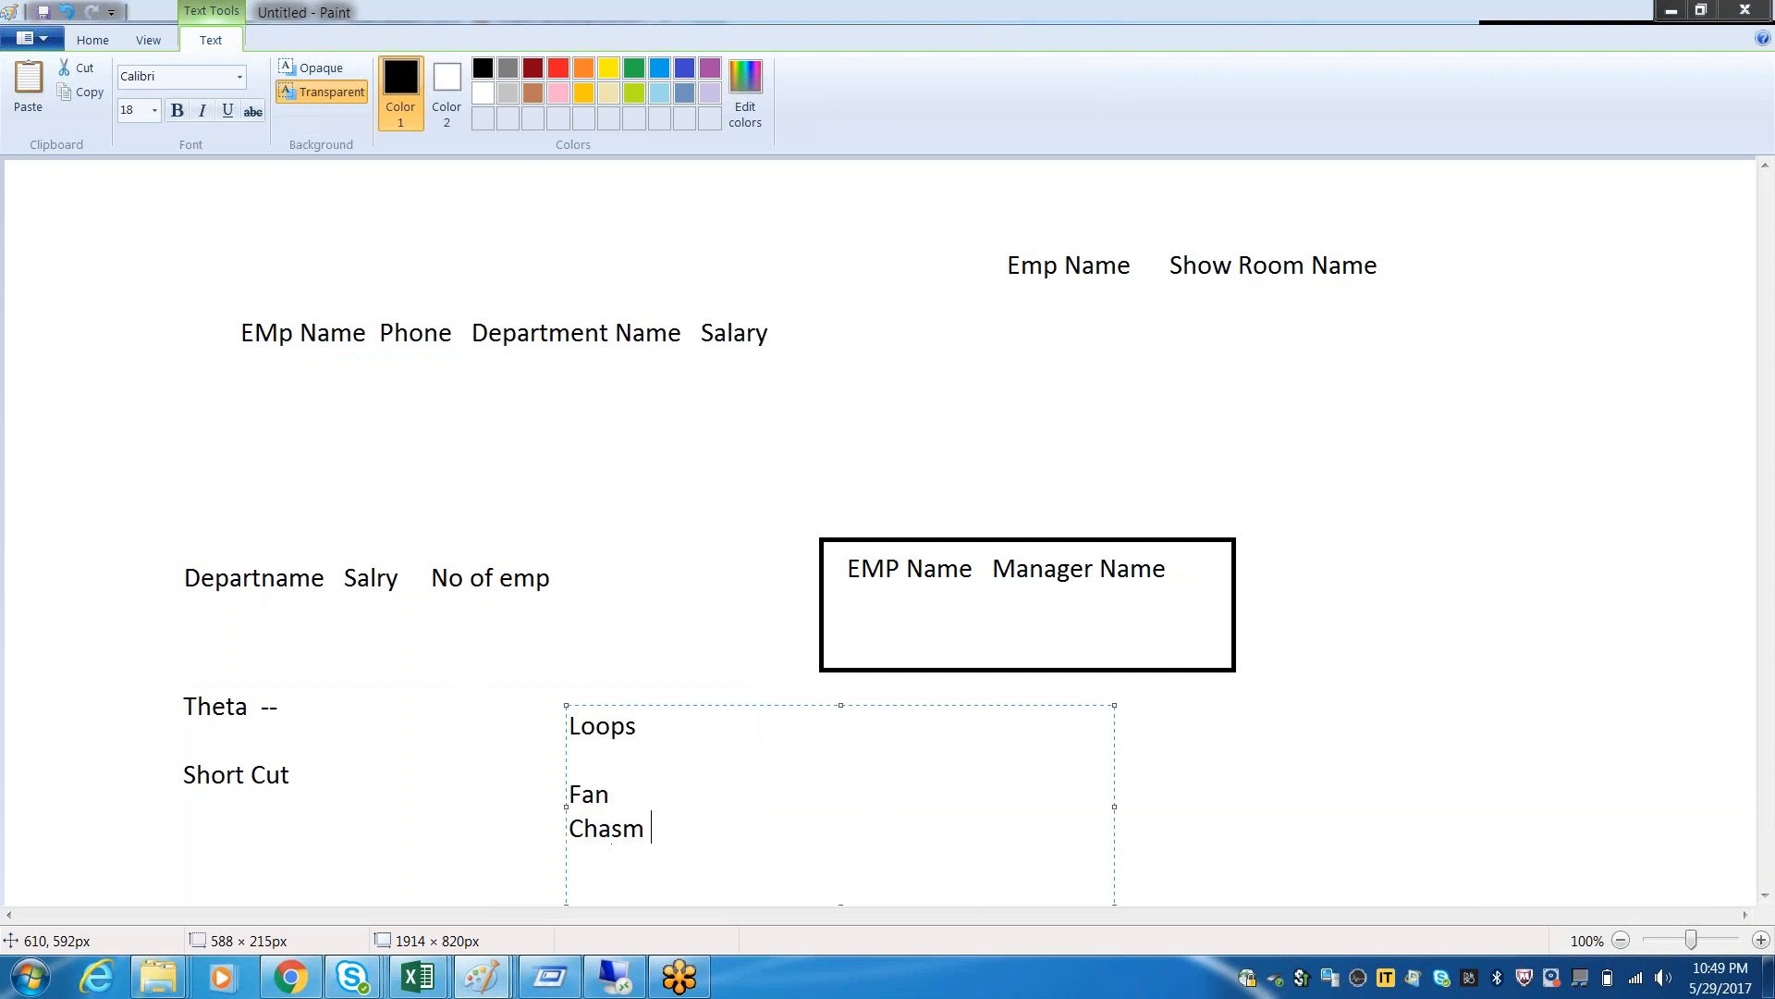
click(570, 793)
key(BackSpace)
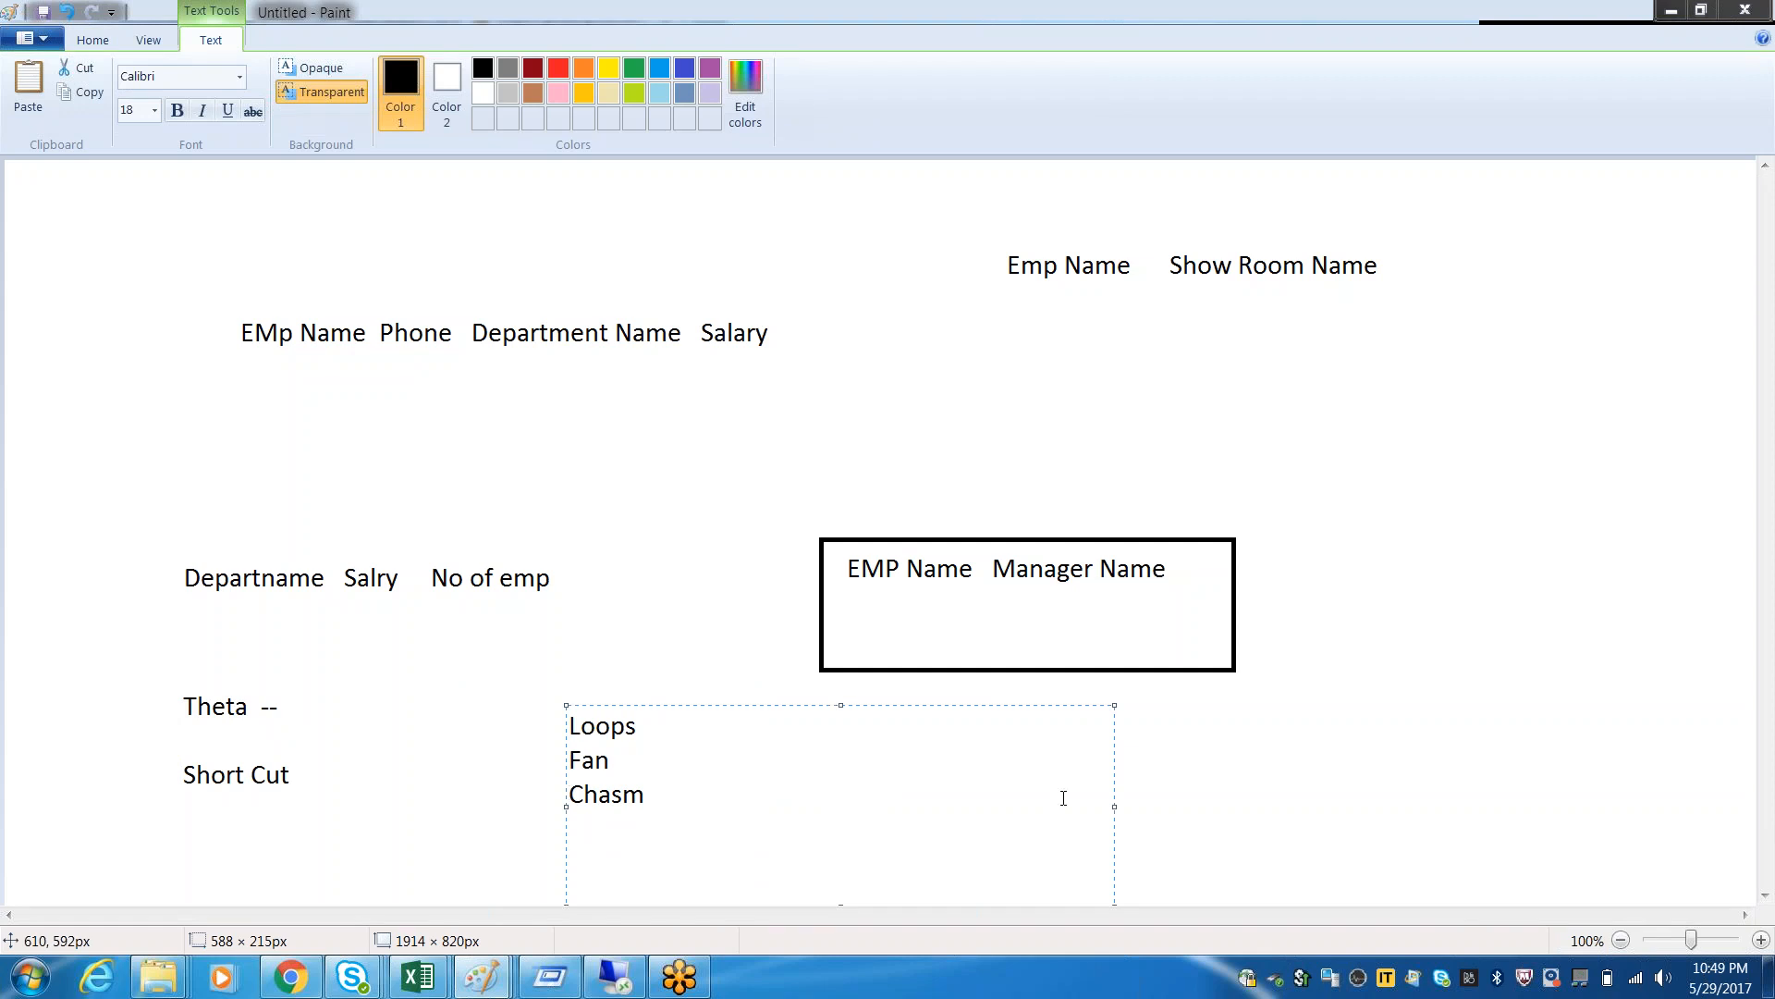
click(1237, 820)
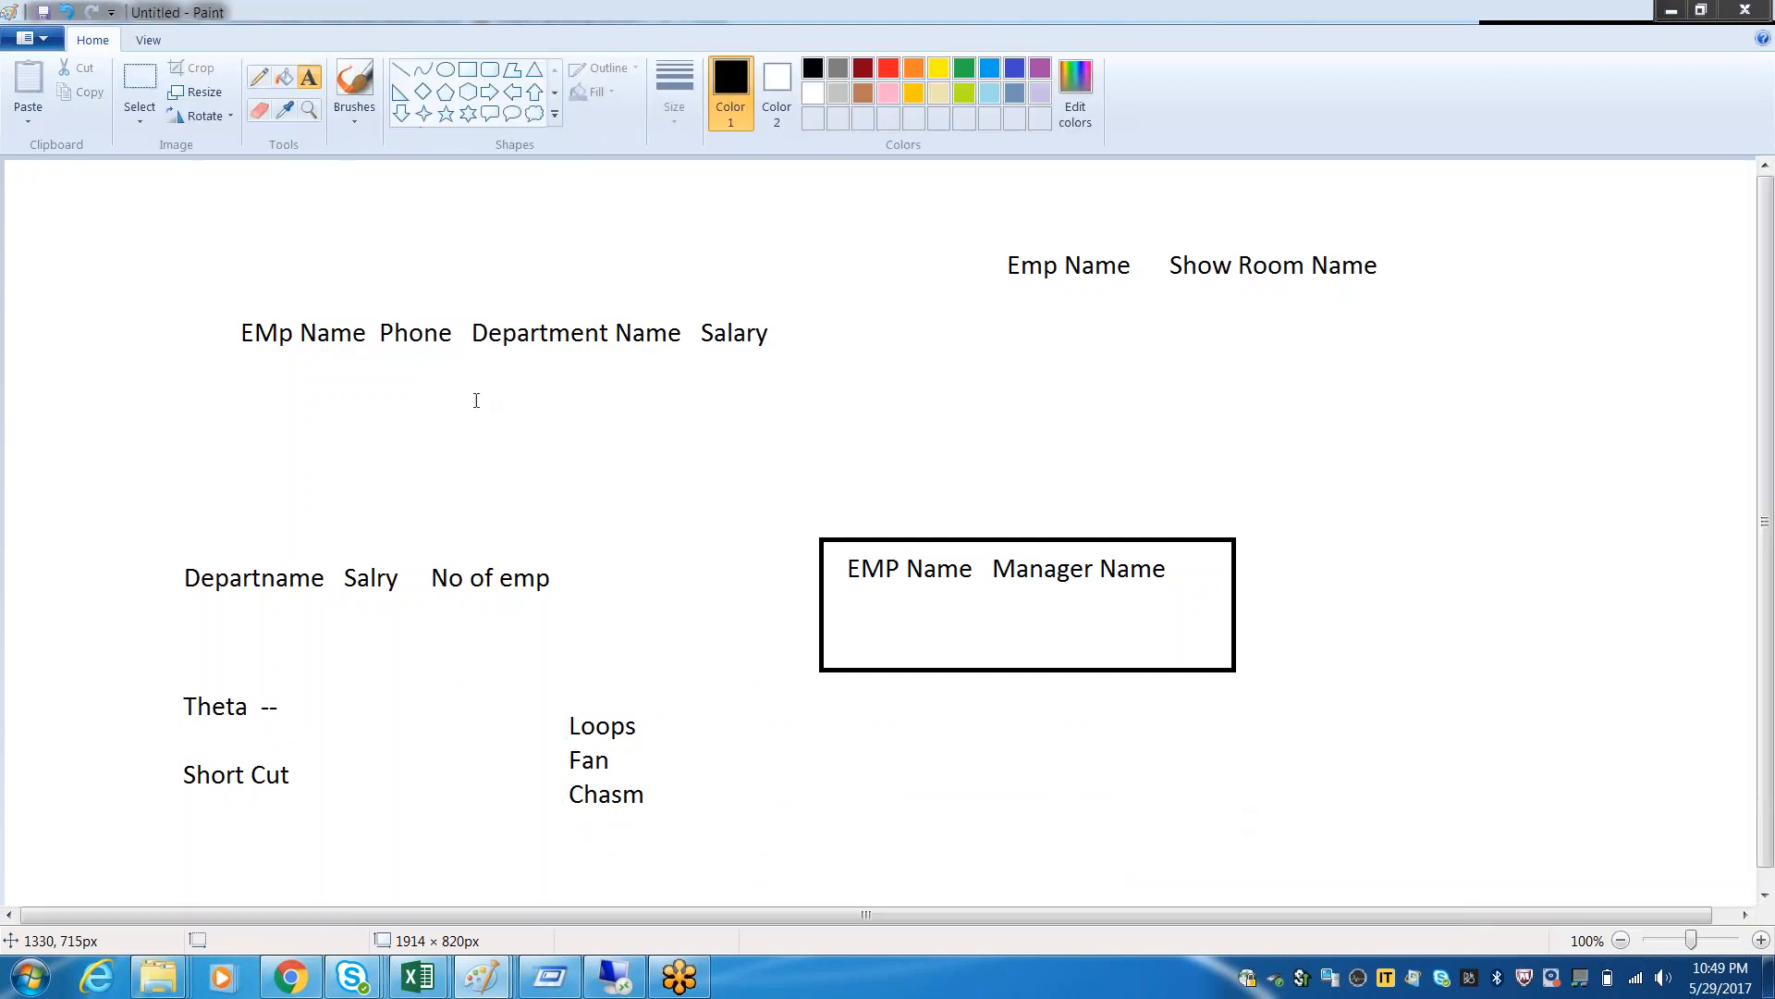
Draw a black rectangle outline around the Loops, Fan and Chasm list
click(468, 69)
click(523, 702)
drag(711, 804, 716, 850)
click(139, 88)
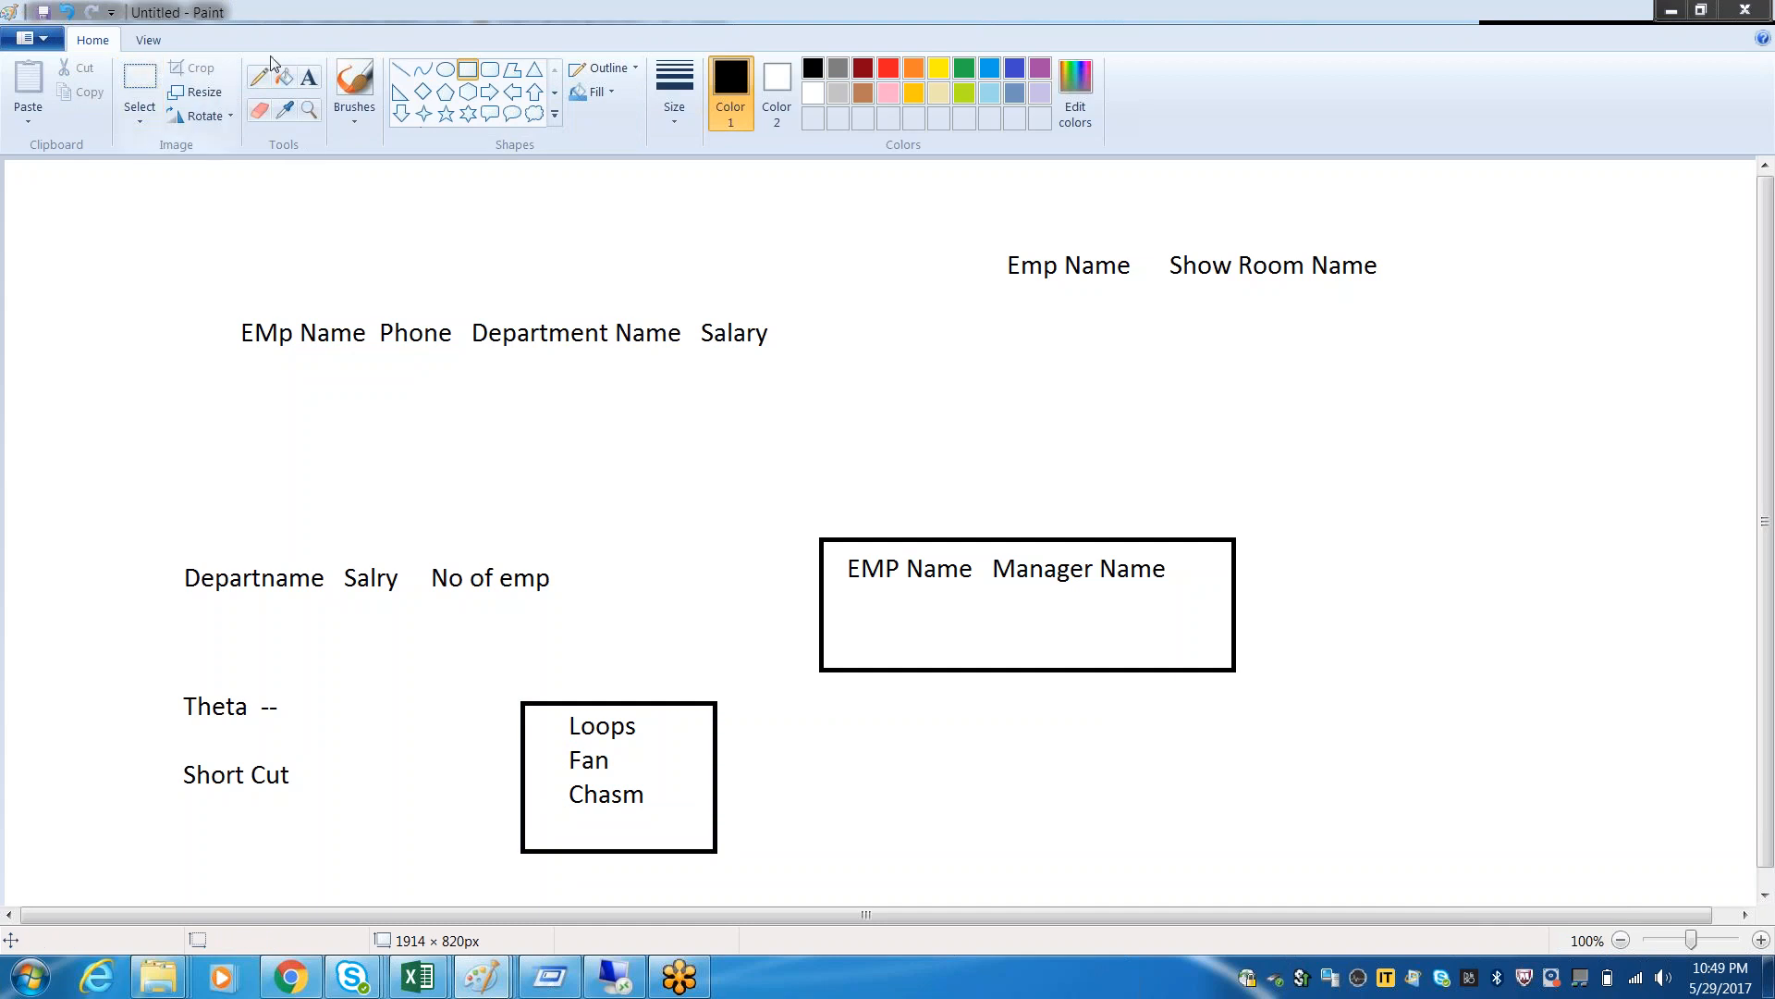
Add a text box about 448 × 104 px beside the framed list and enter "Aliases and Context"
click(309, 77)
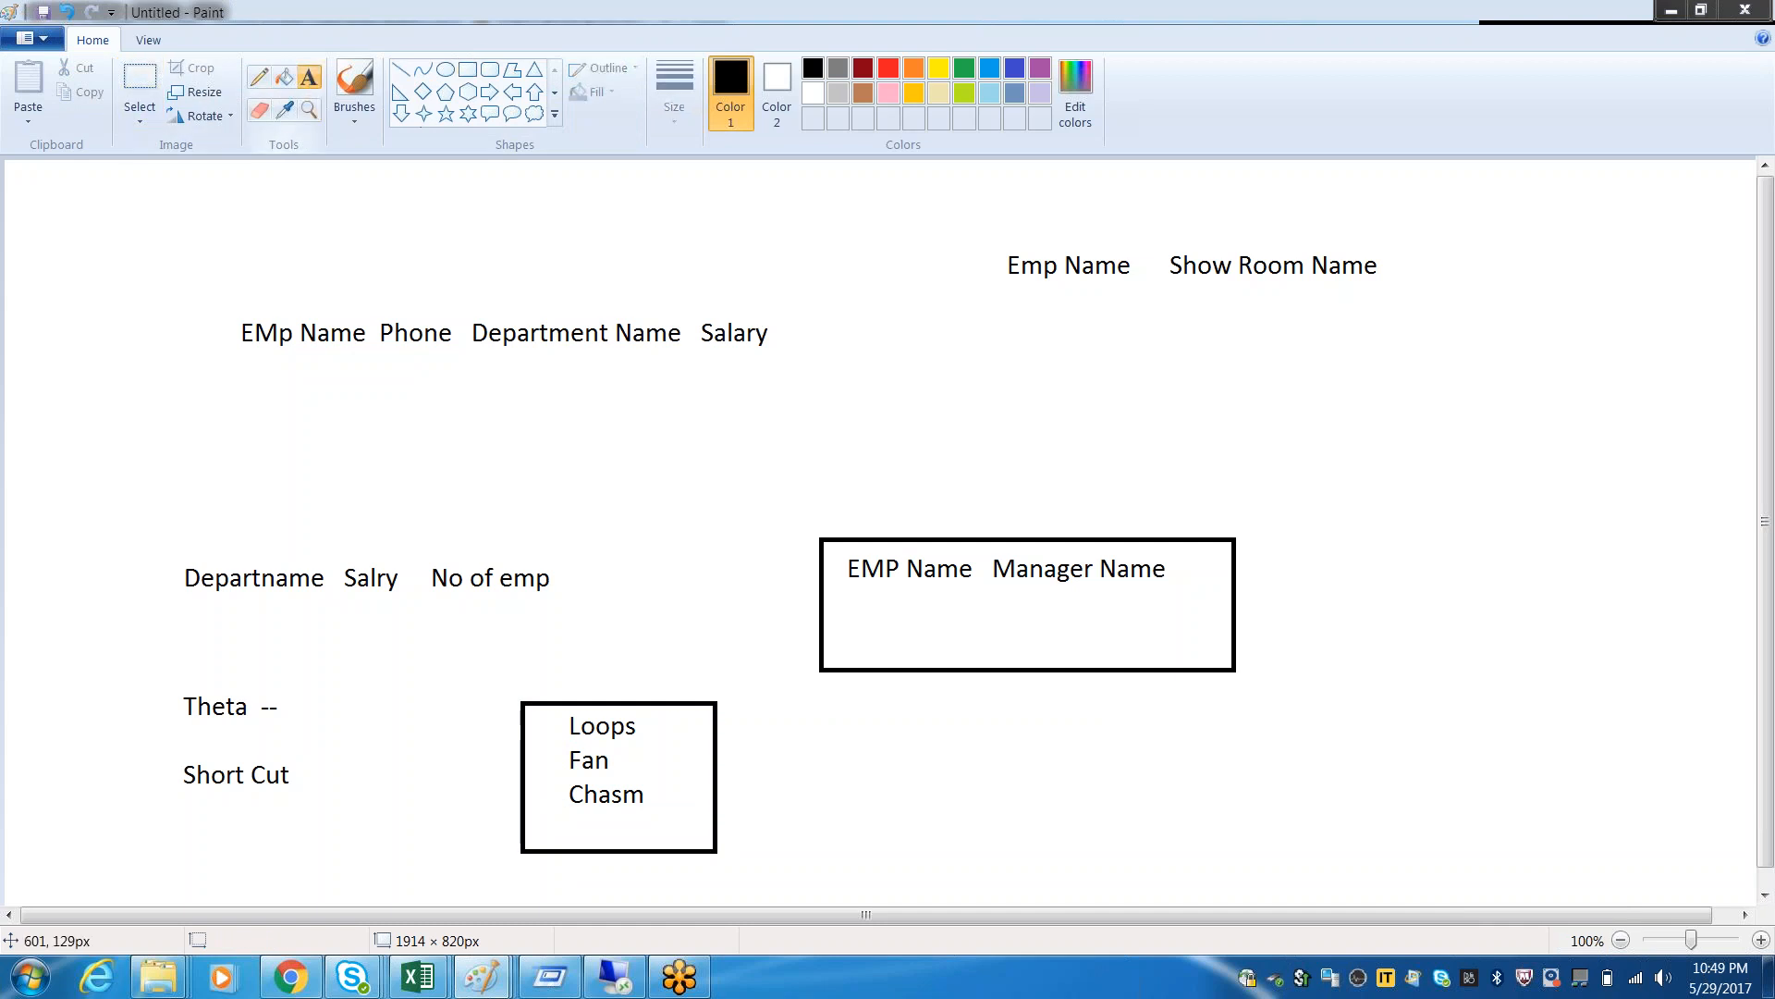
drag(808, 736, 1226, 835)
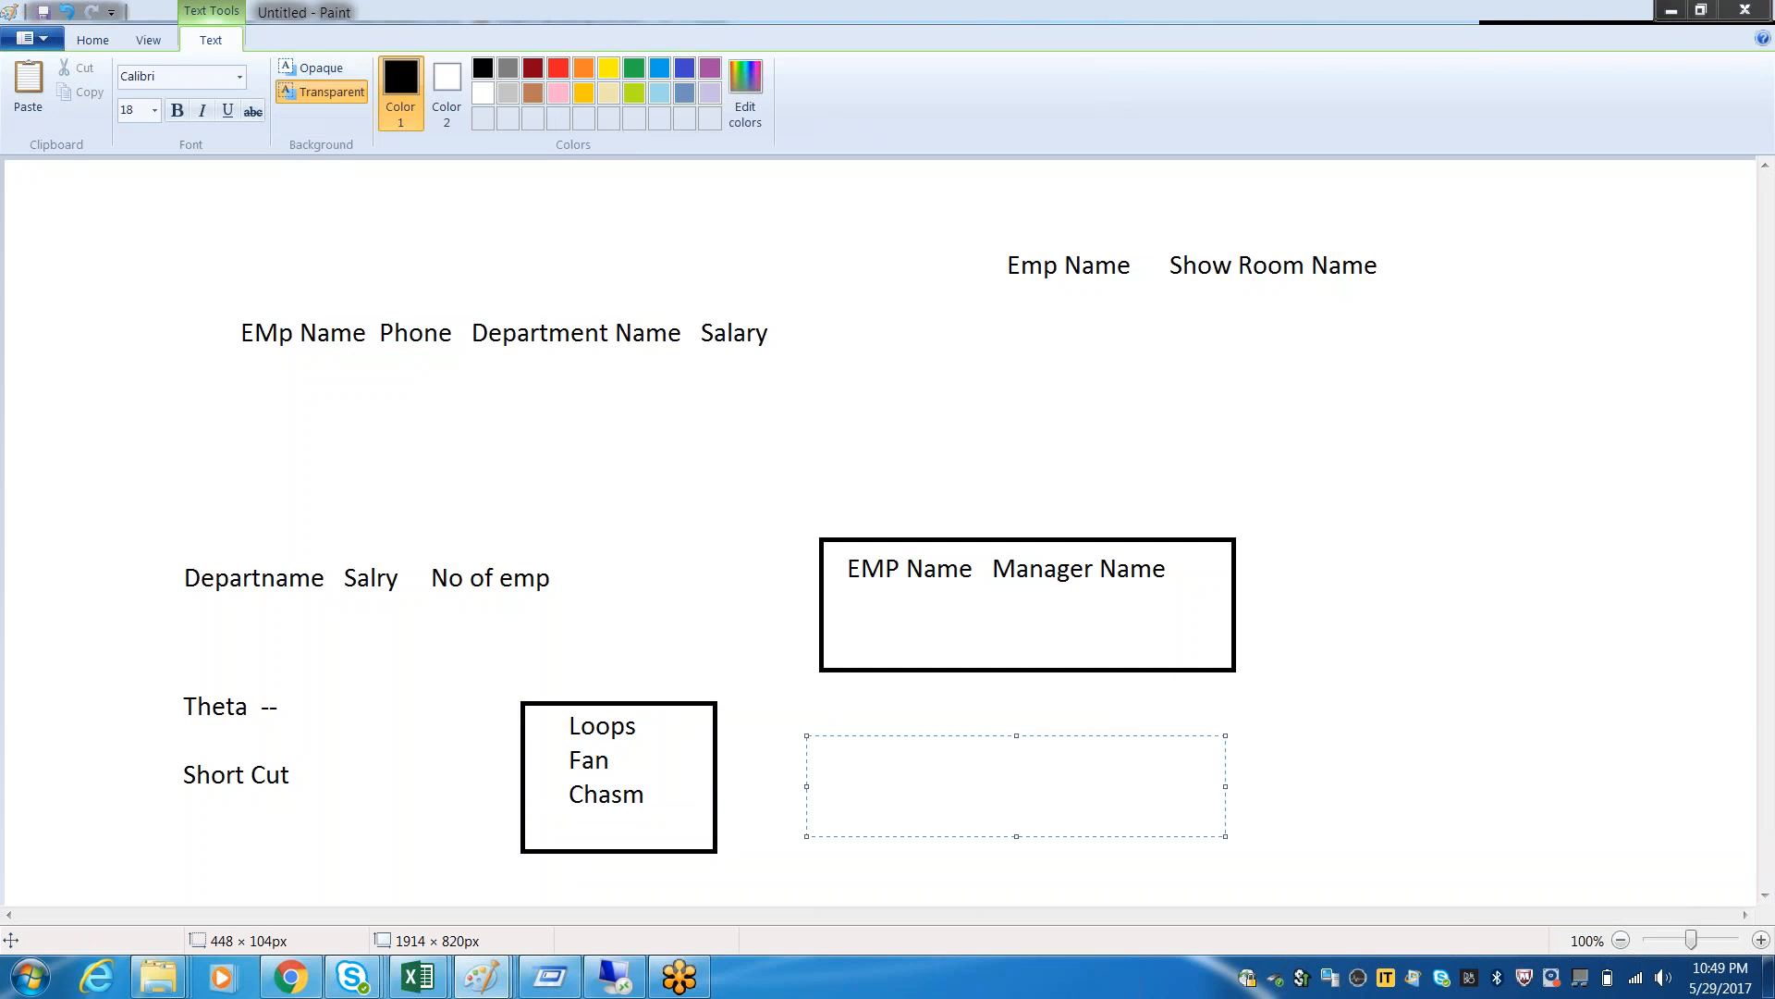
text(Aliases and Context)
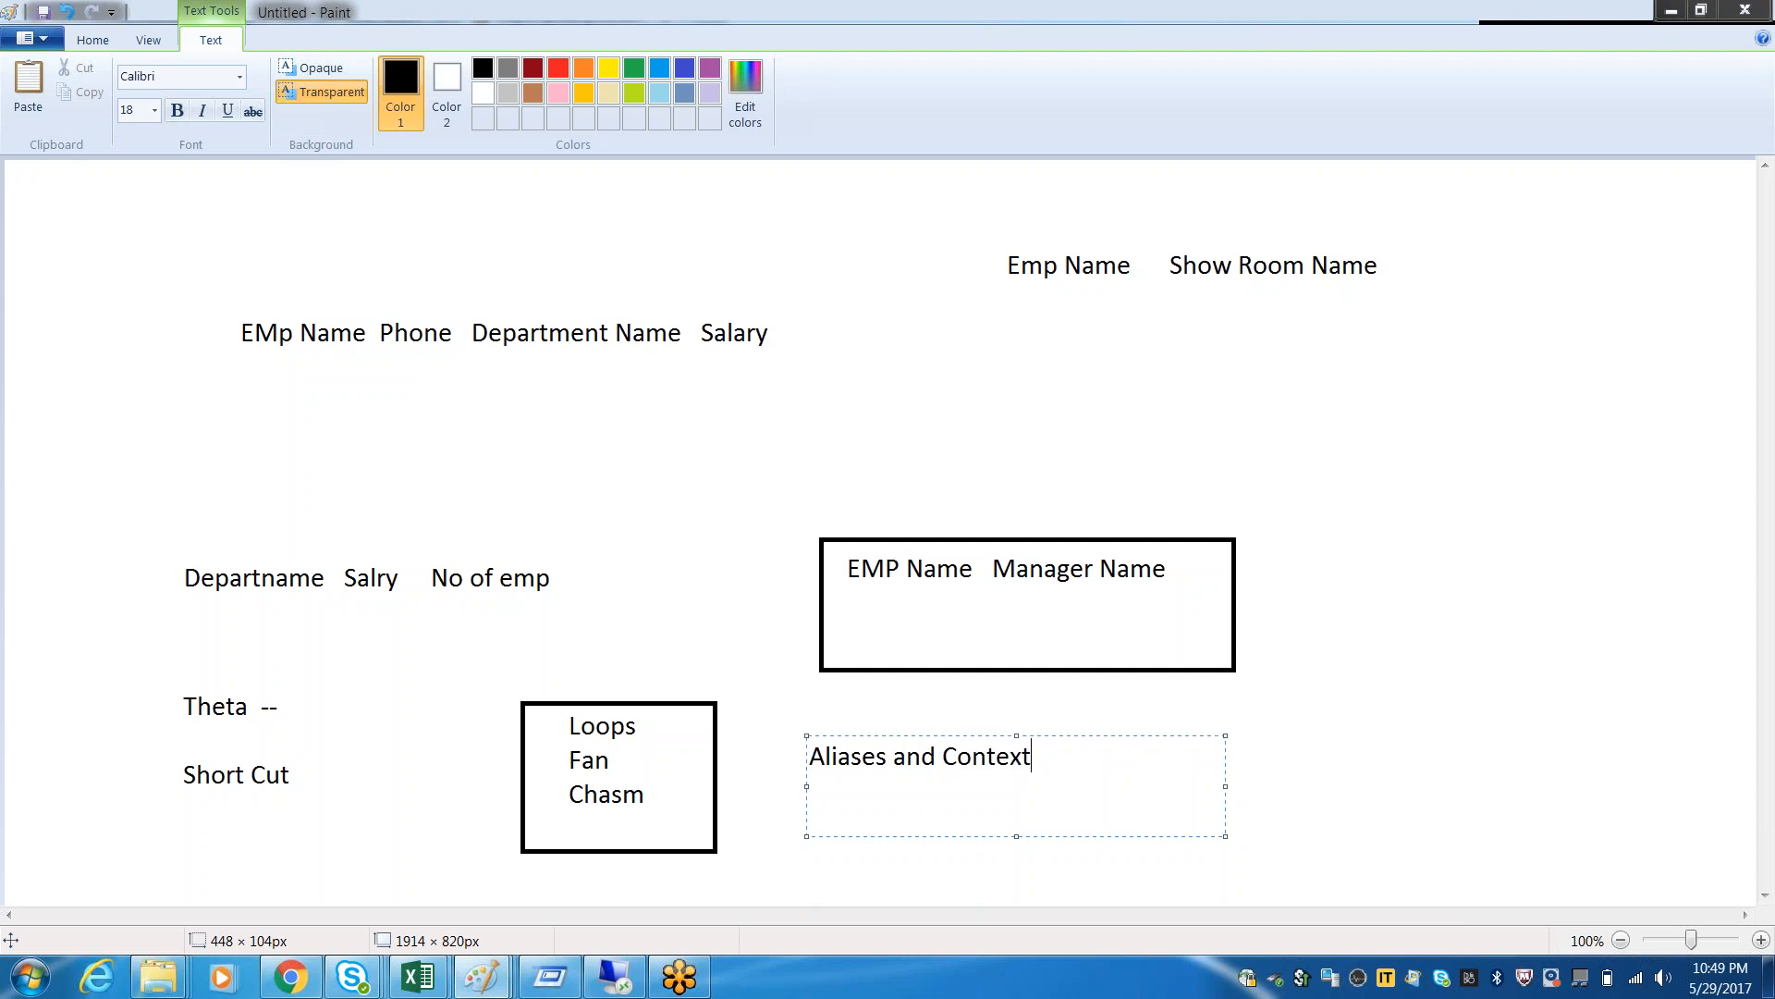